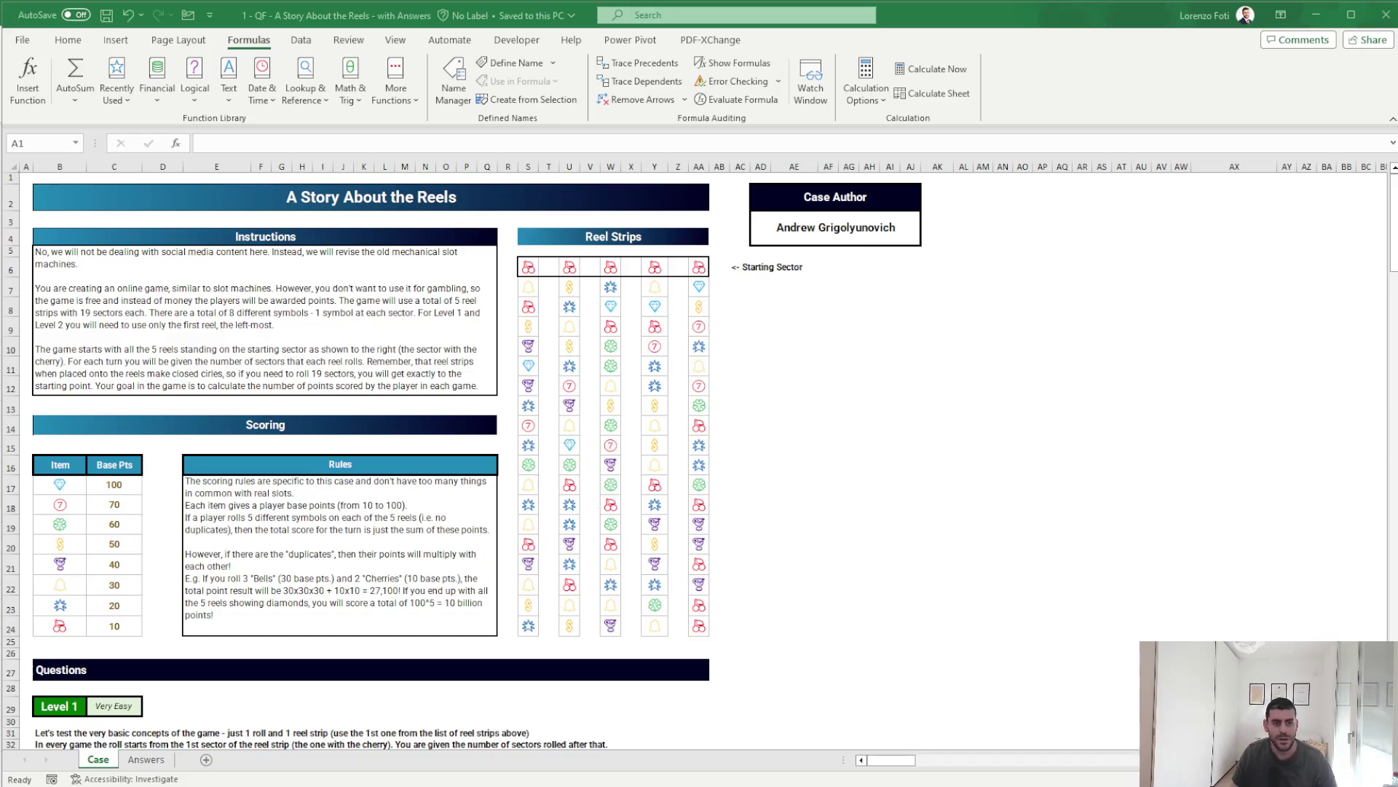
- Inspect the first reel strip and the Base Pts values on the Case sheet
key(alt+Tab)
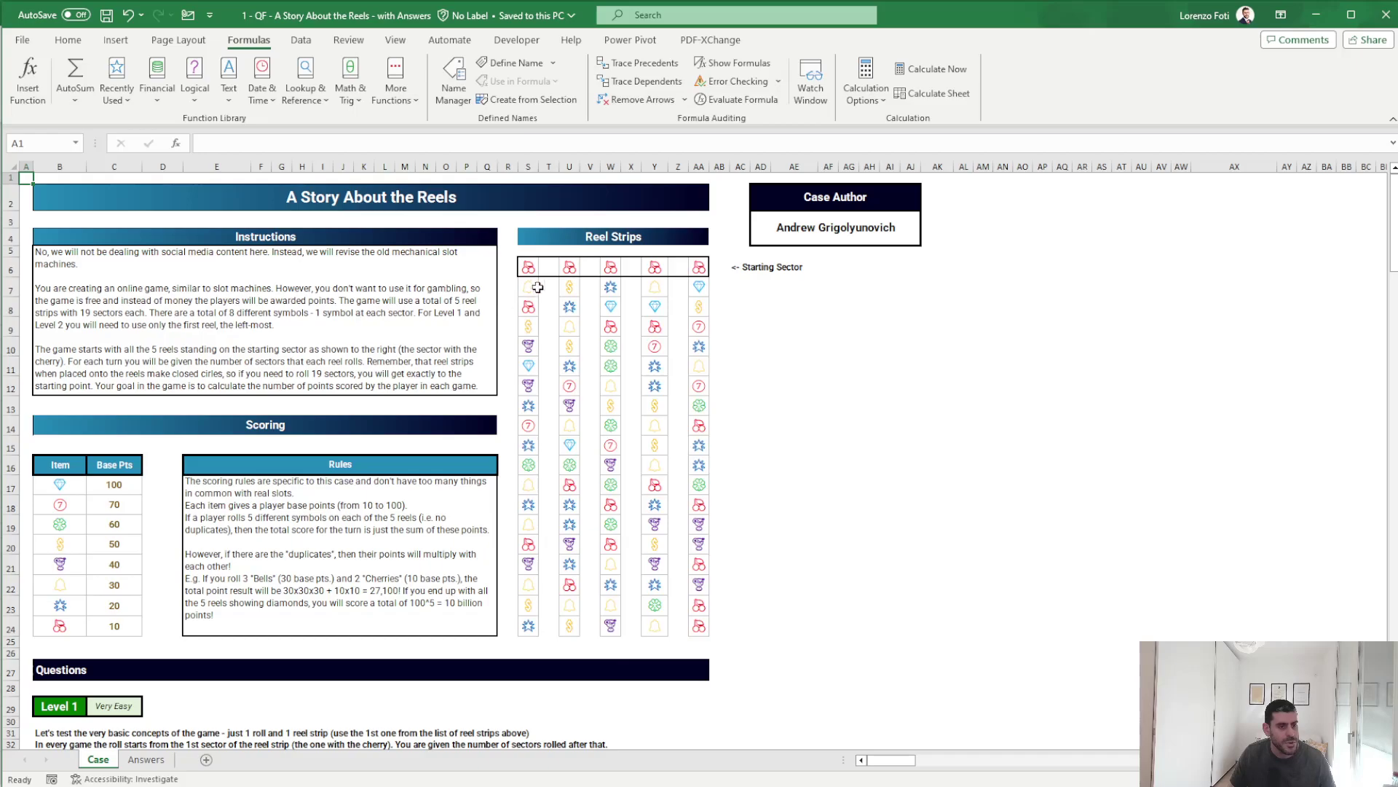
drag(534, 269, 529, 627)
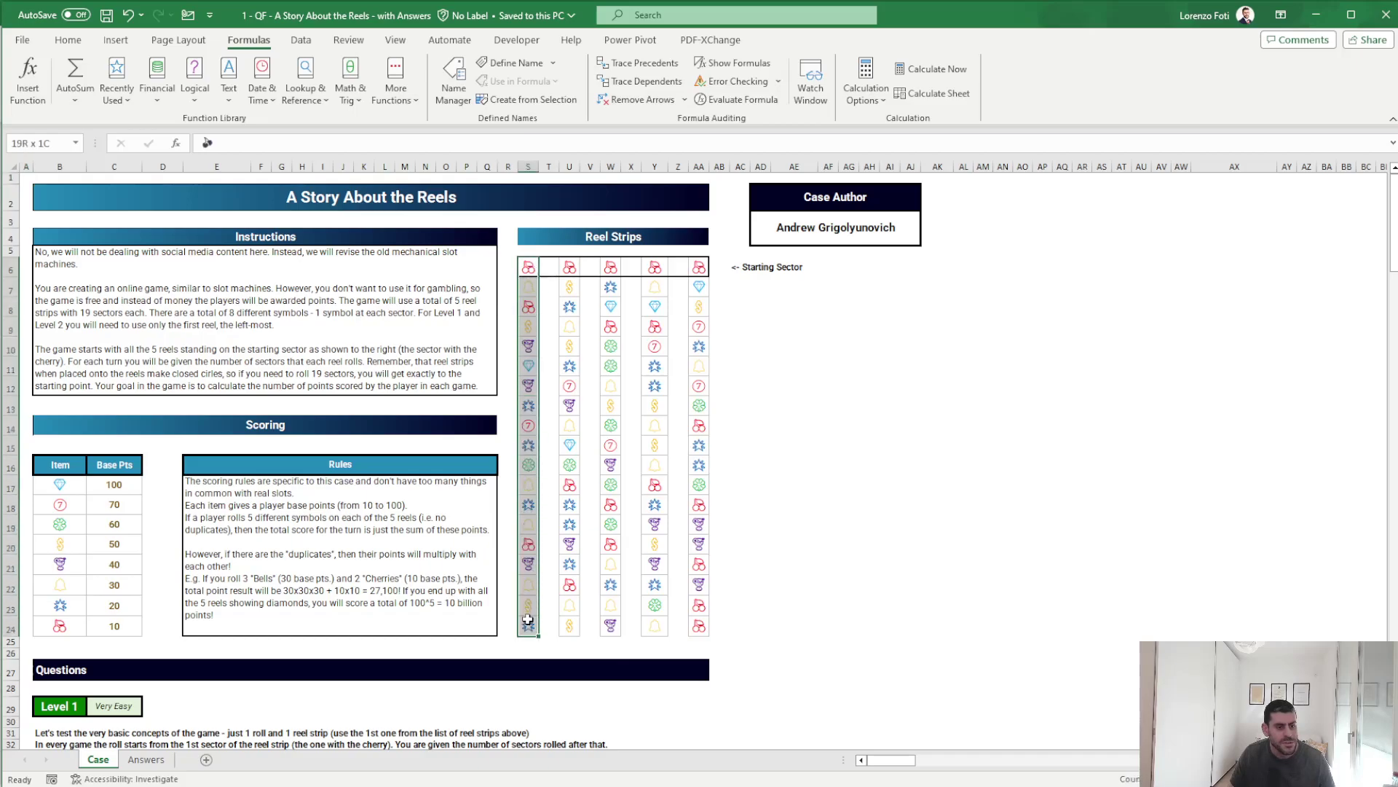
click(848, 444)
click(527, 266)
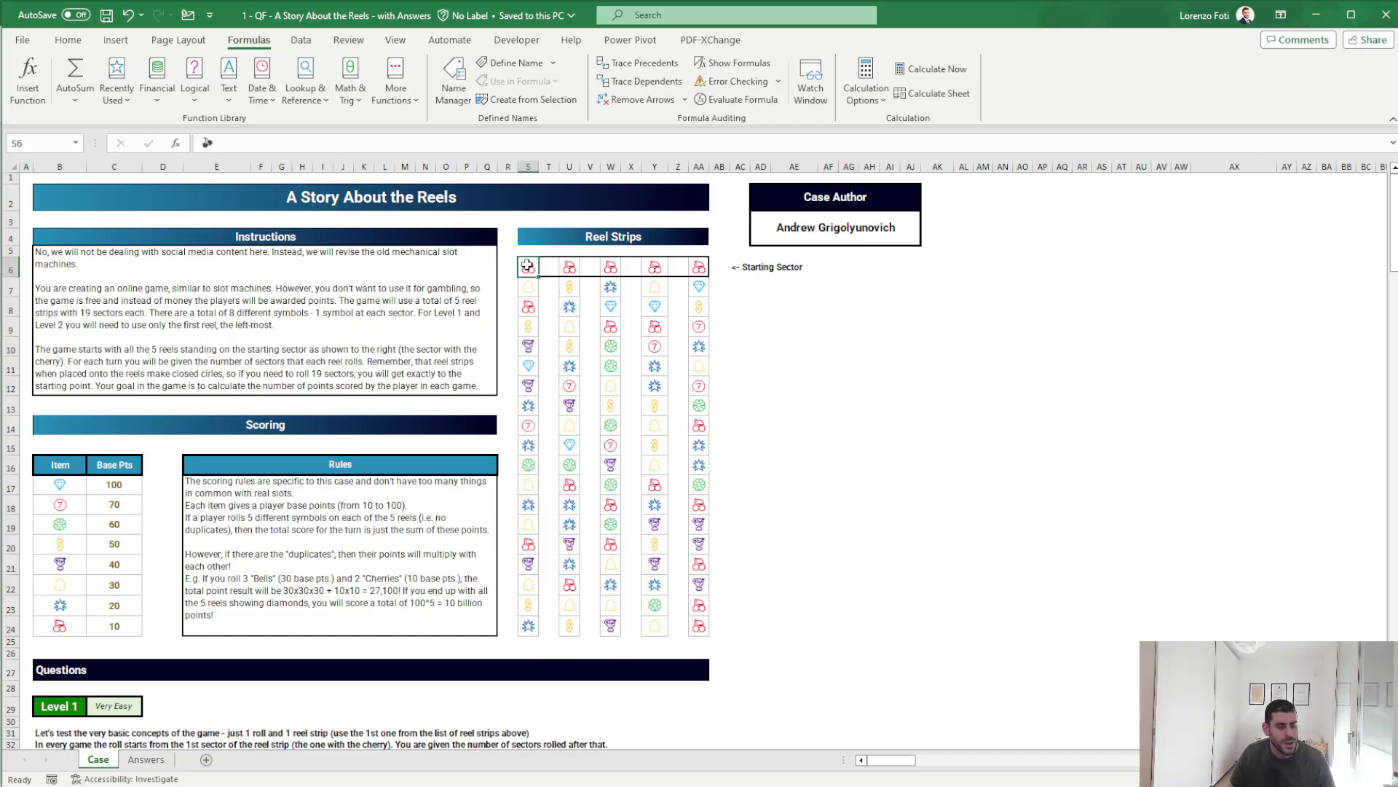
click(830, 349)
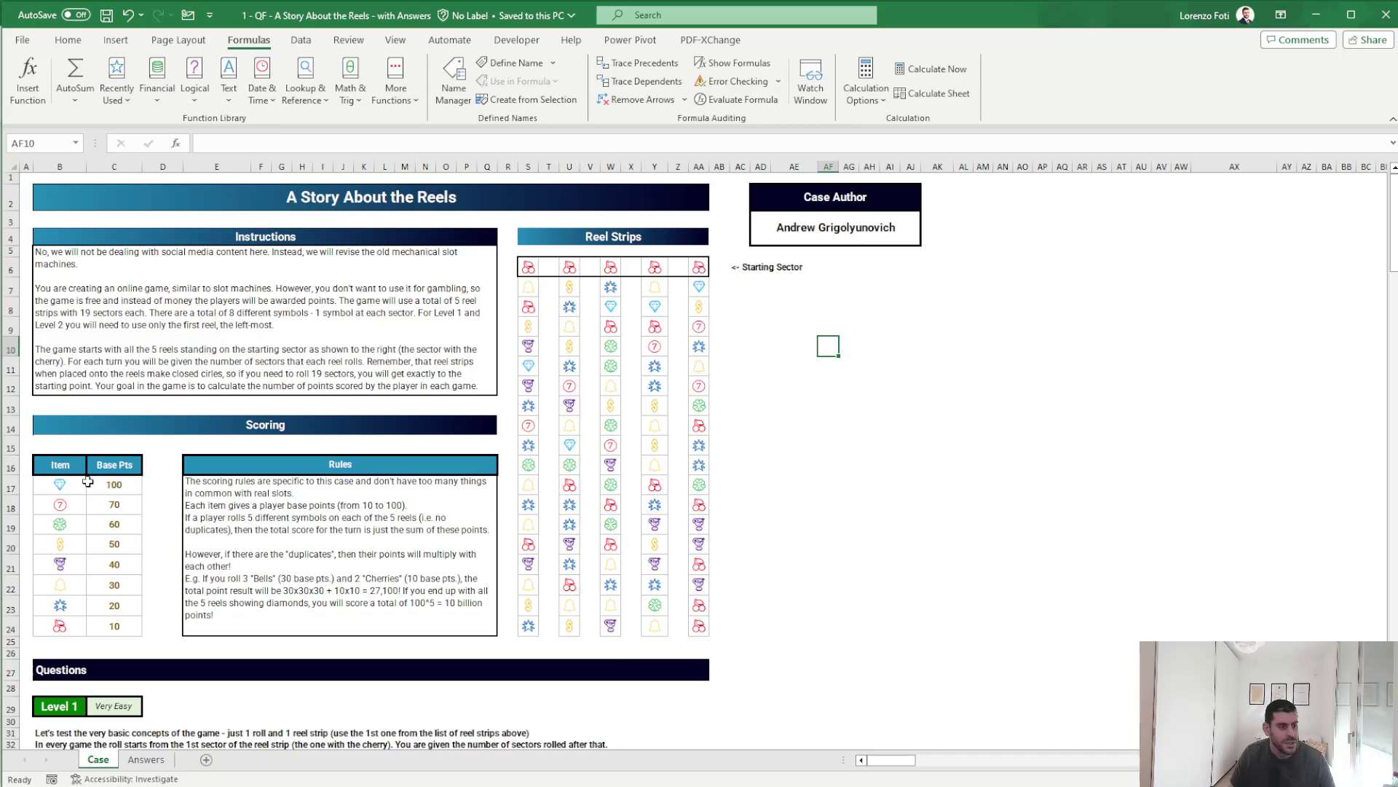
drag(102, 487, 115, 627)
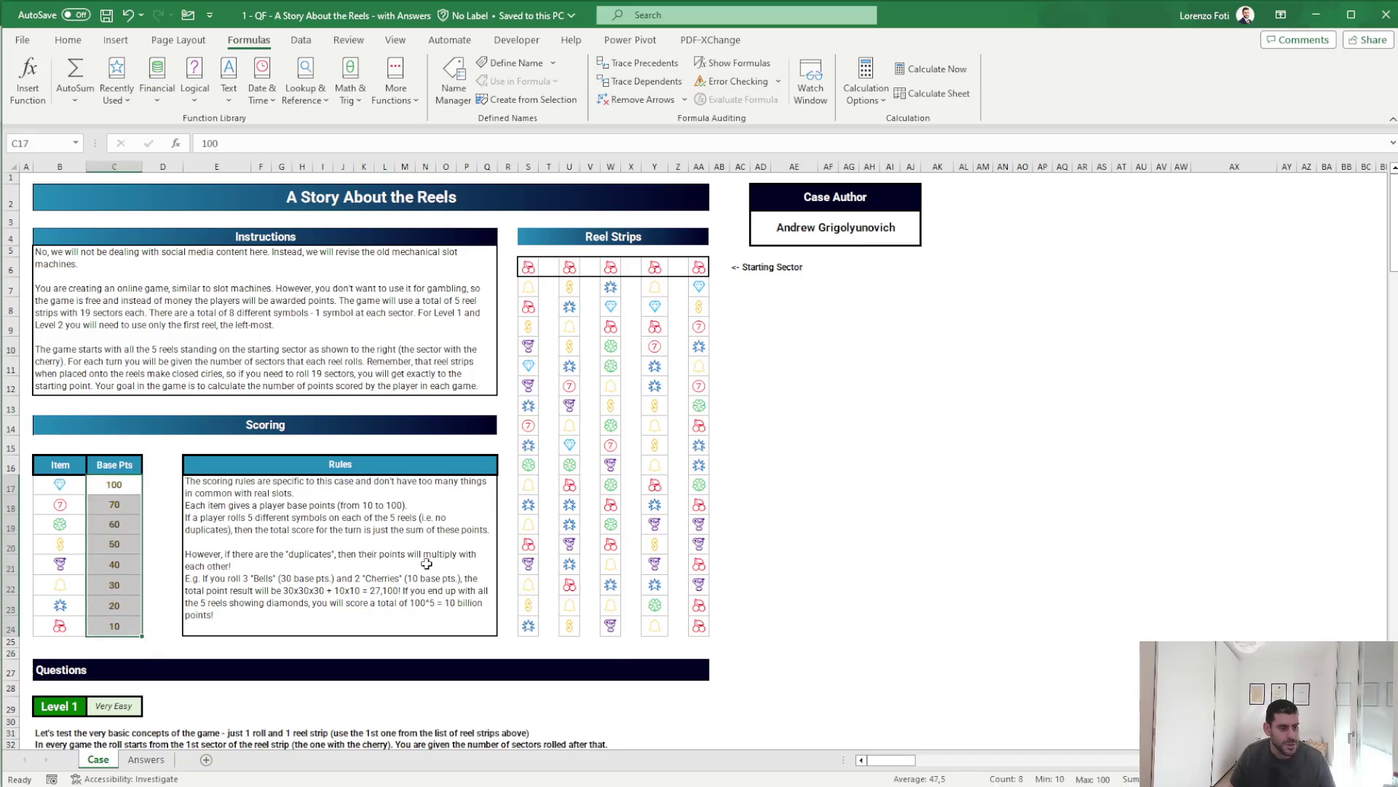
click(835, 442)
scroll(476, 437, down, 5)
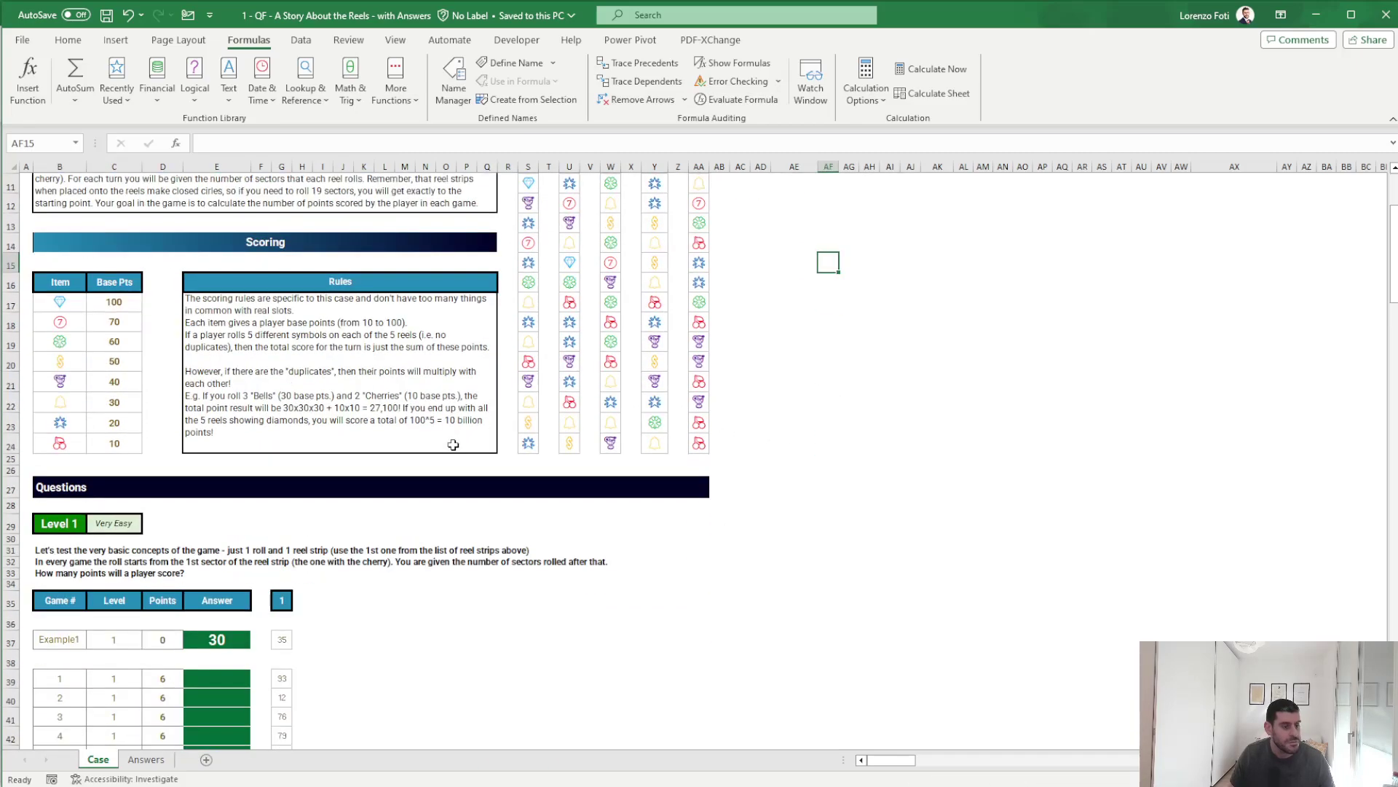
scroll(453, 444, up, 5)
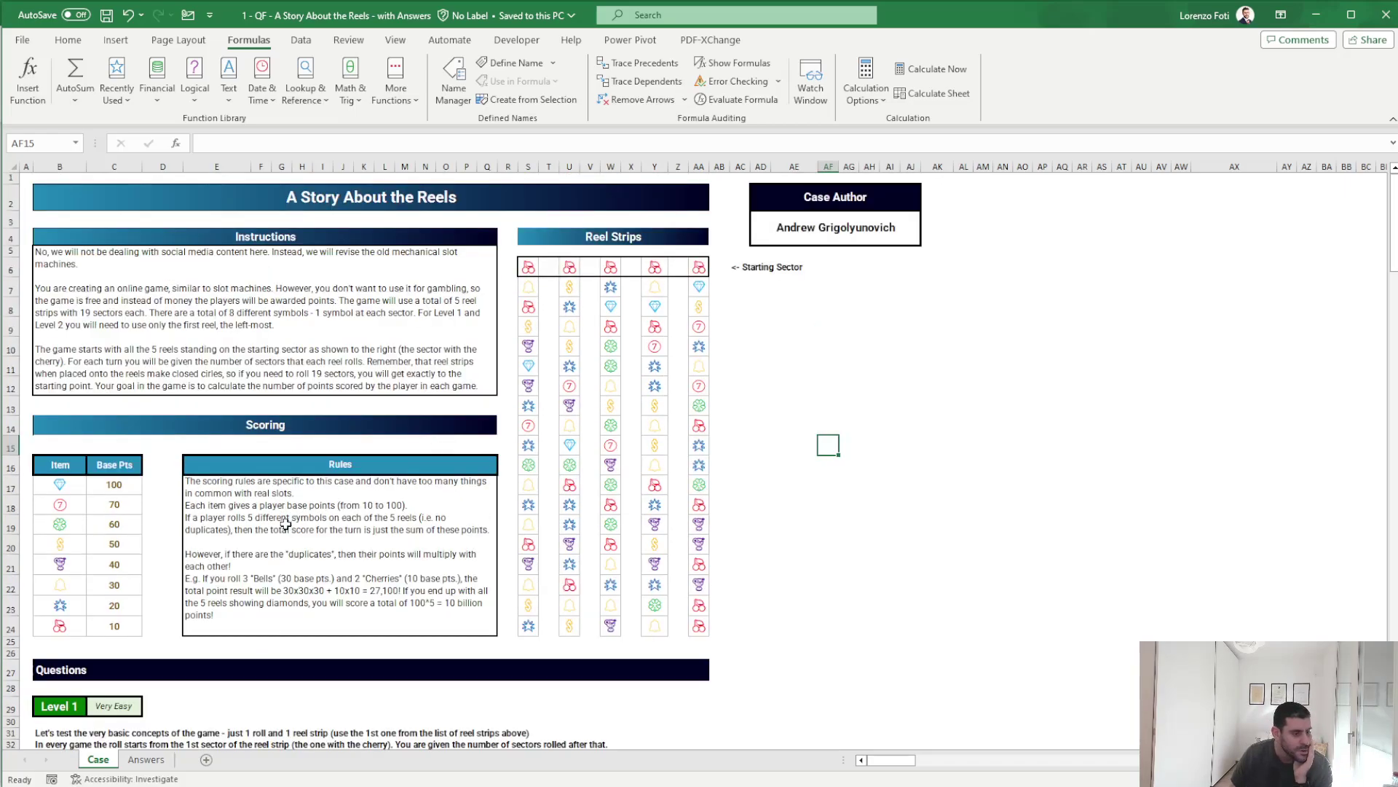
scroll(286, 523, down, 4)
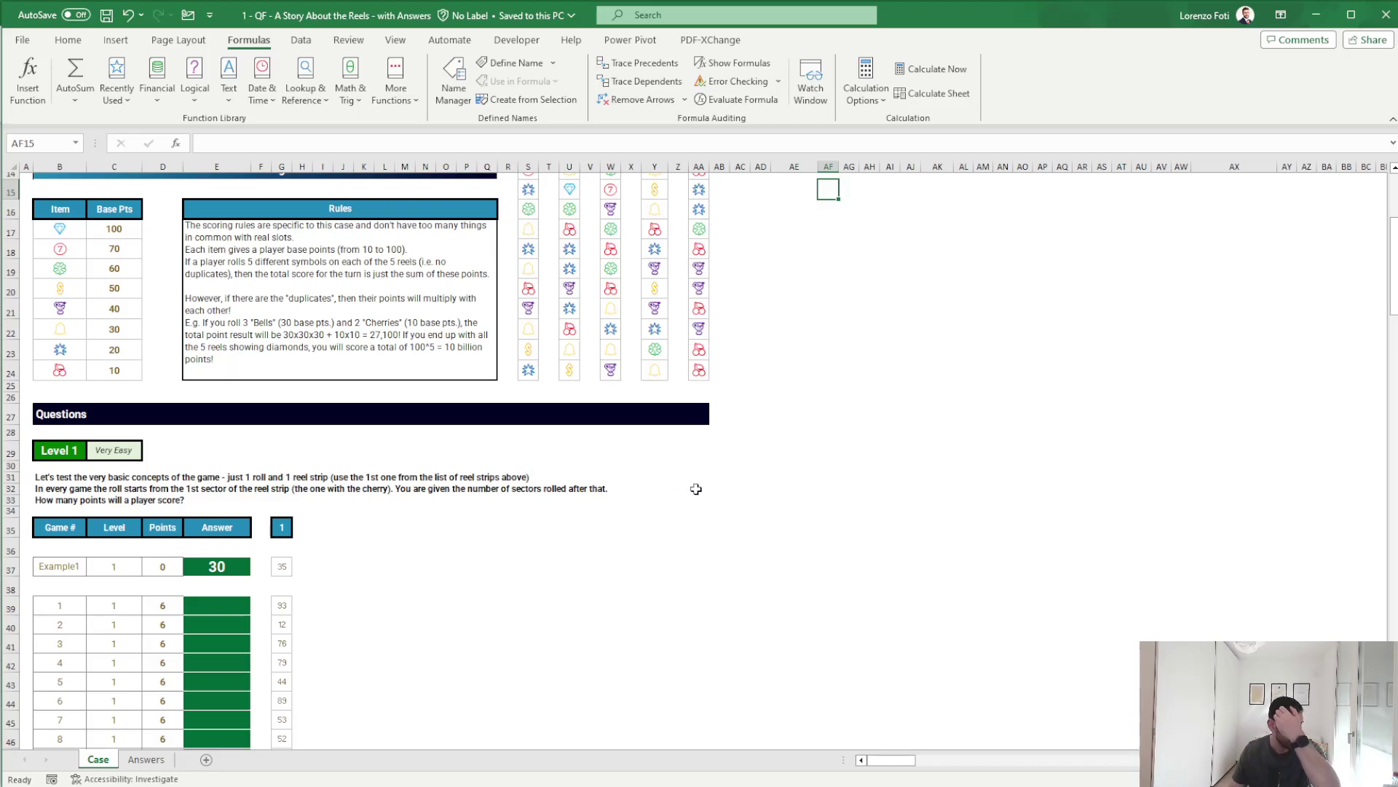
- Name B17:B24 as items and C17:C24 as points via the Name Box
drag(59, 228, 60, 370)
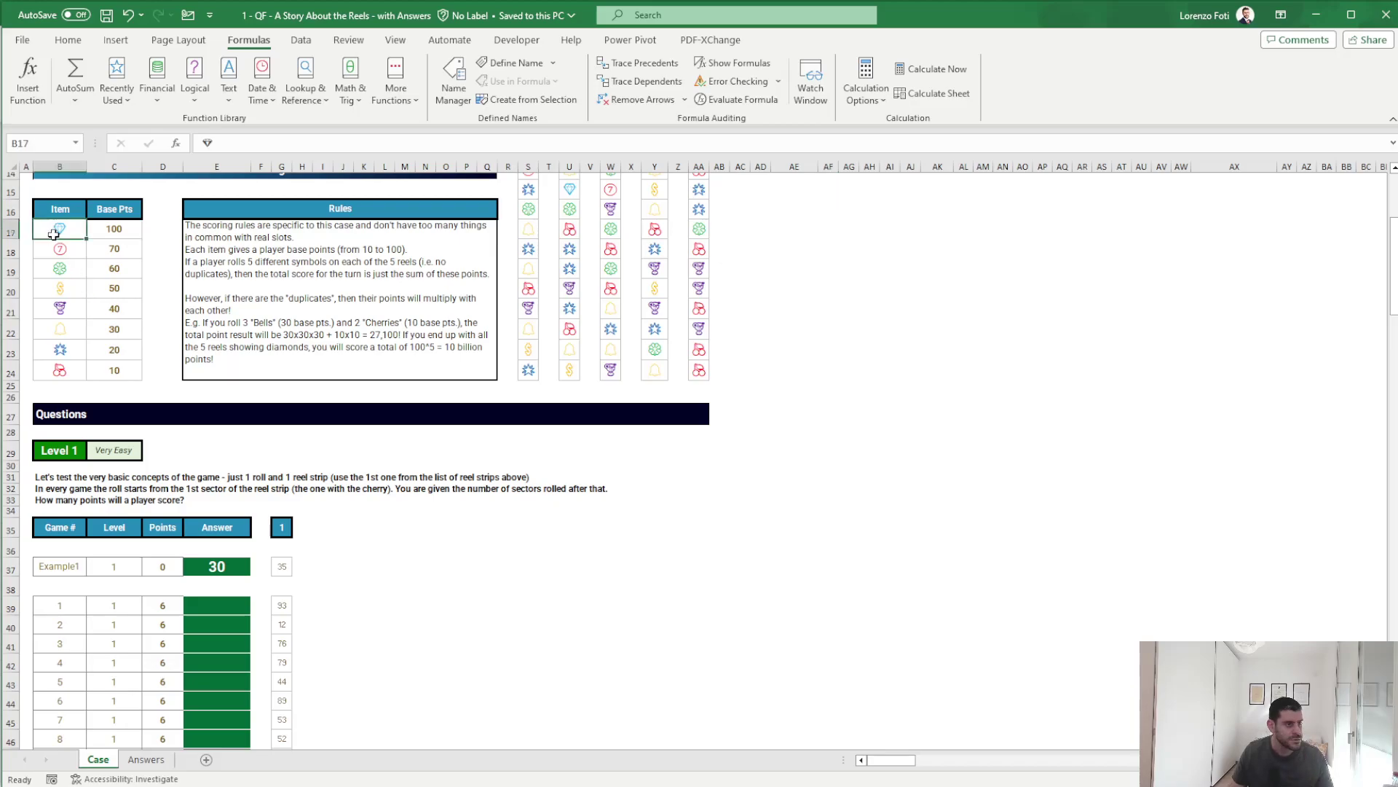
click(47, 142)
text(Items)
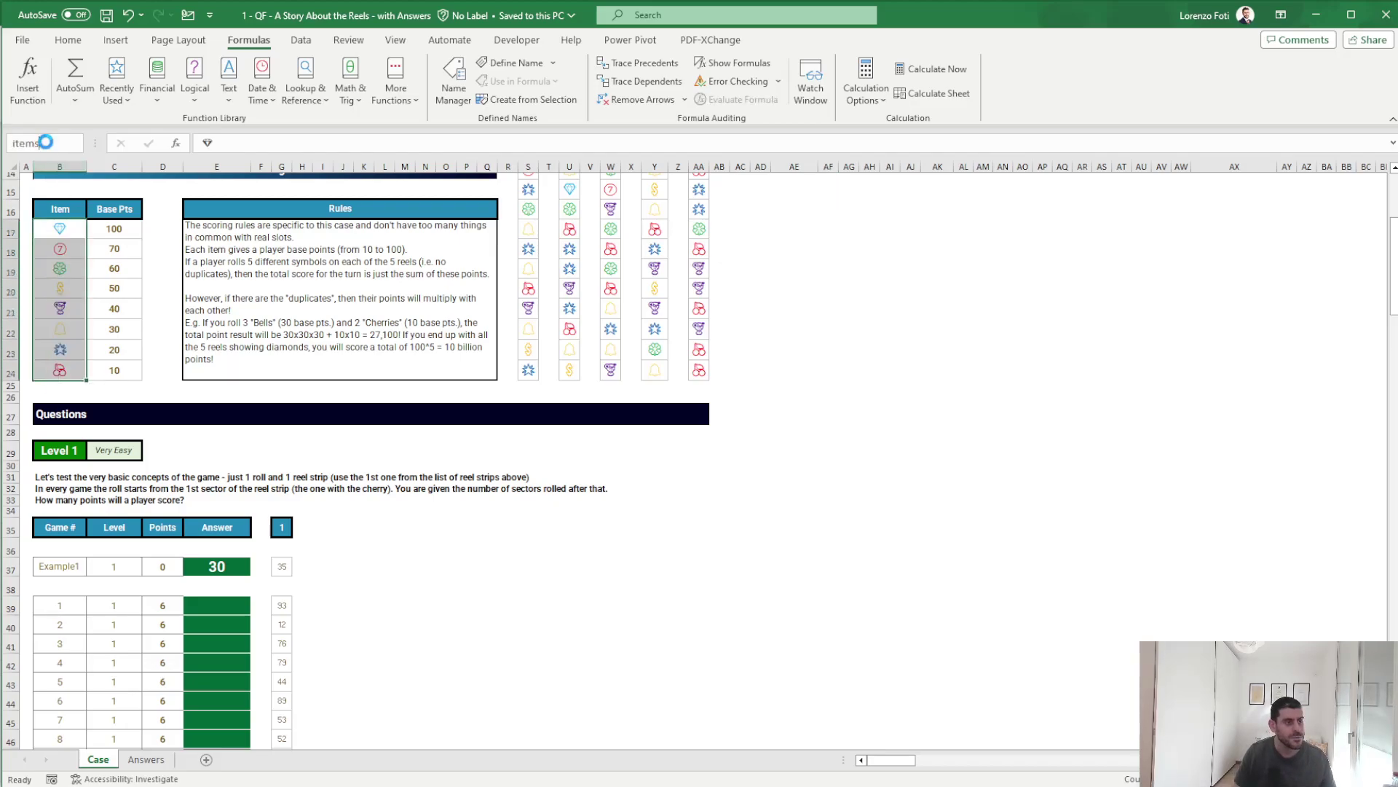
key(Return)
drag(114, 228, 113, 370)
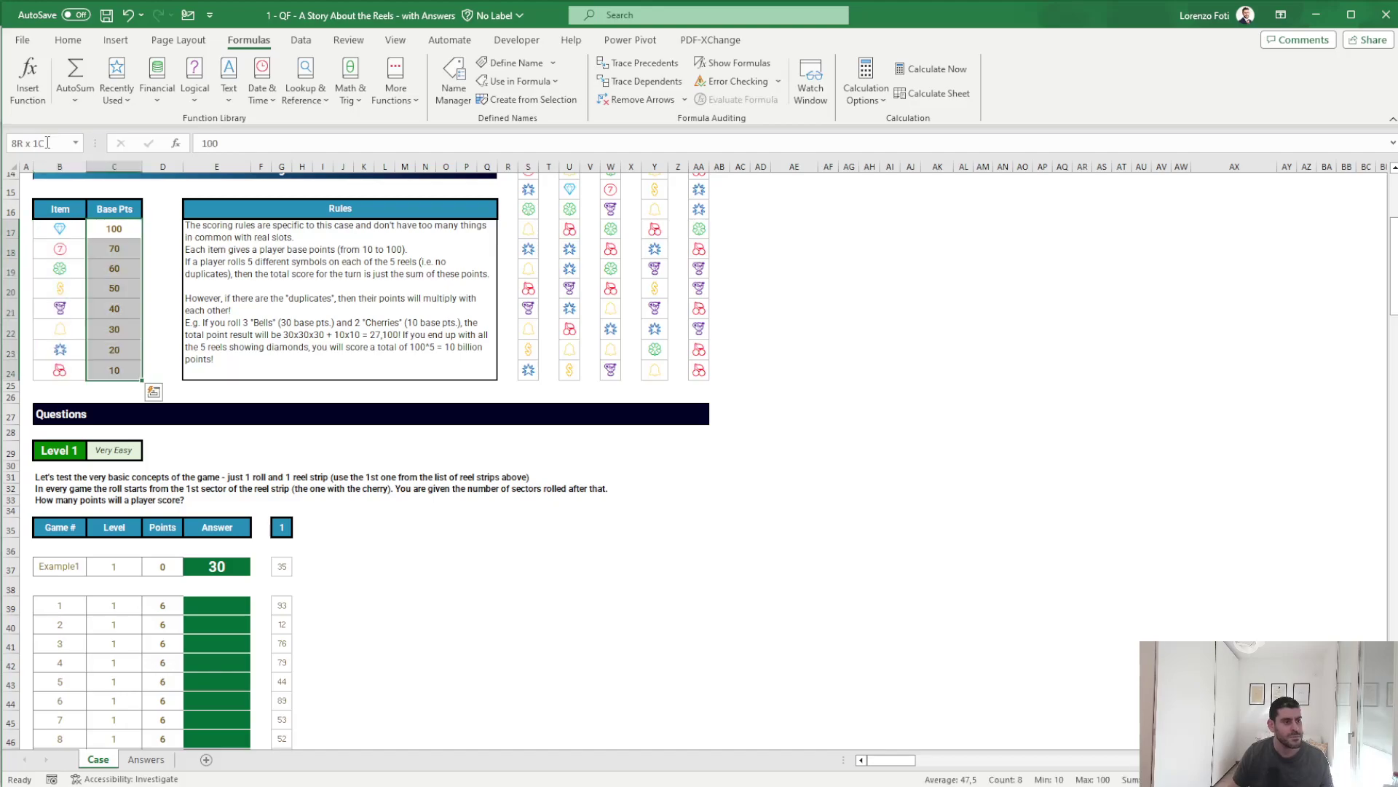
click(47, 142)
text(poit)
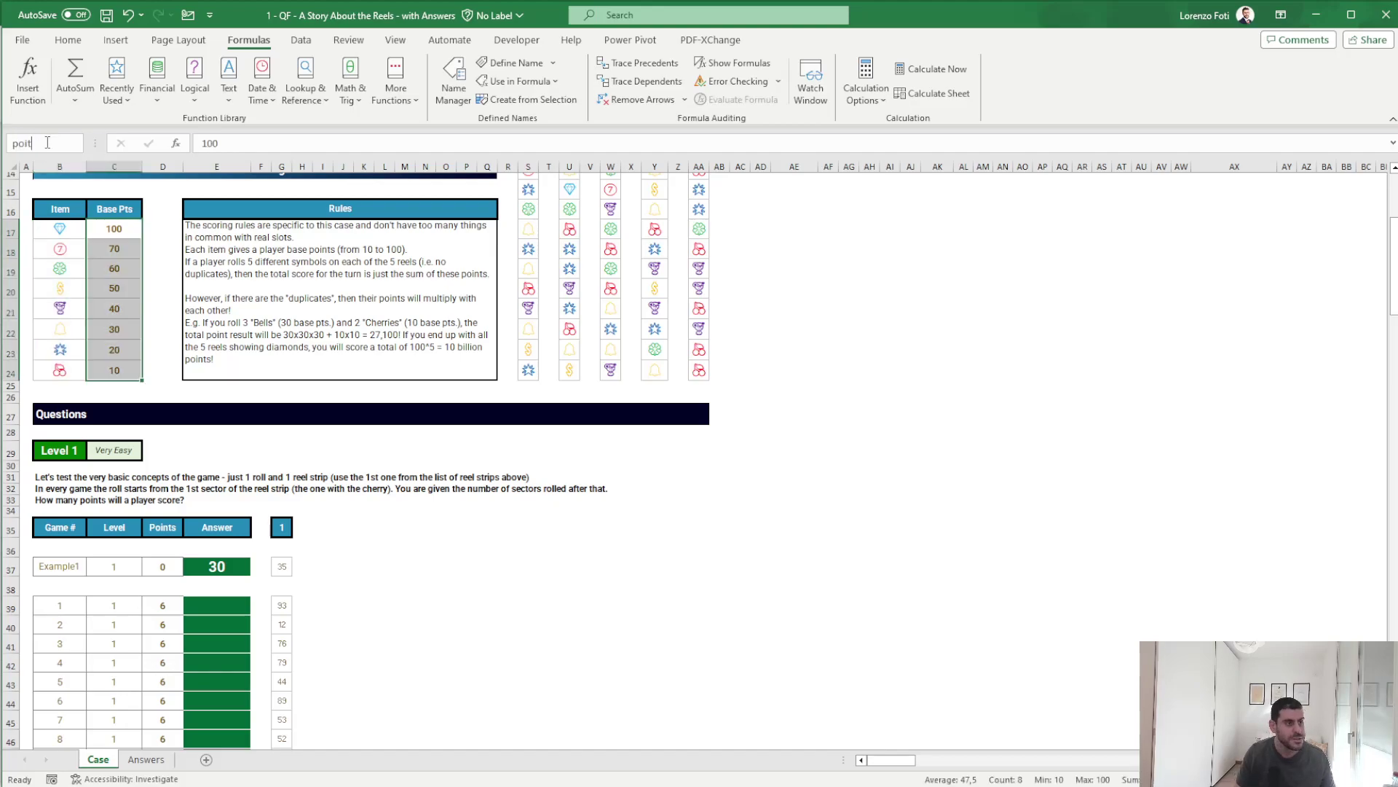
key(BackSpace)
text(nts)
key(Return)
- Name the reel strips S6:S24 reel1, U6:U24 reel2 and W6:W24 reel3
scroll(350, 262, up, 4)
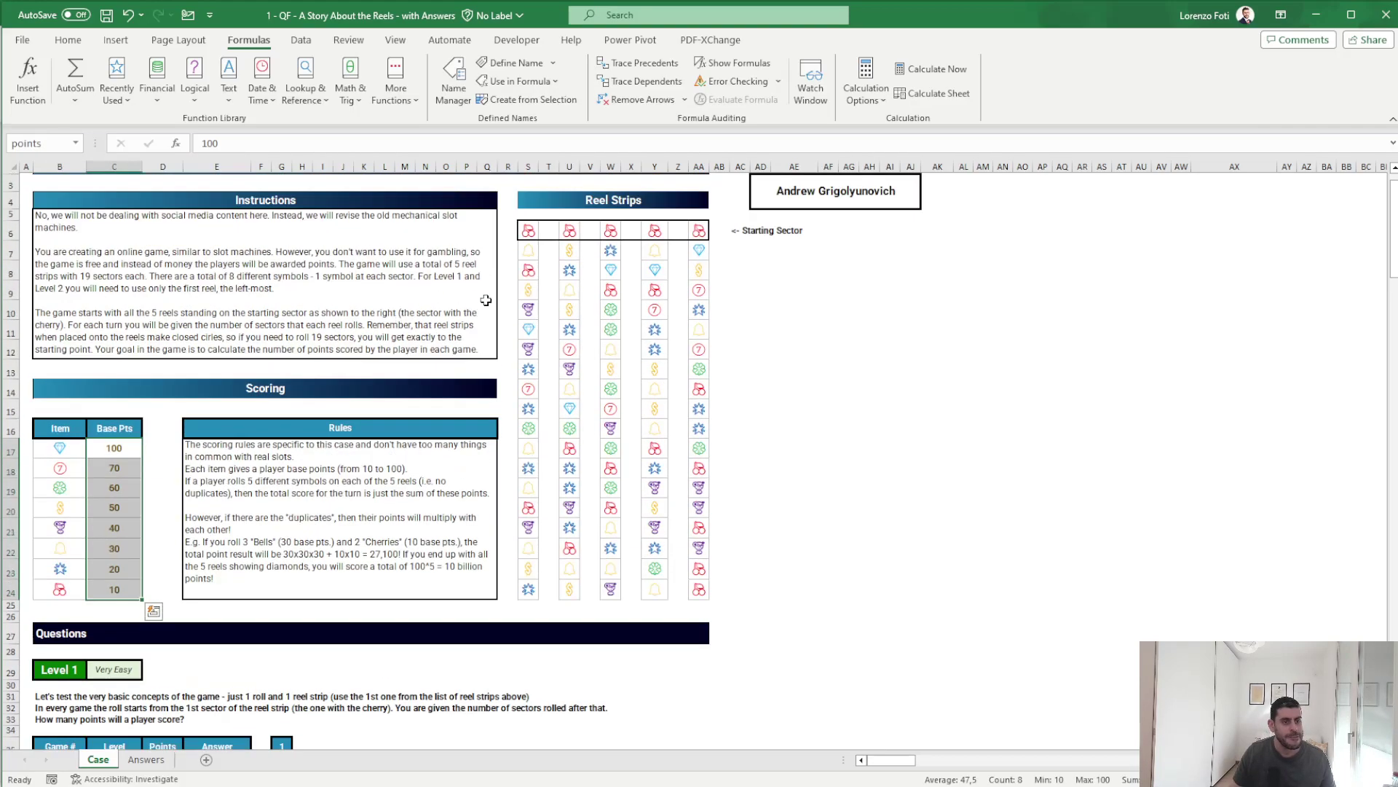
drag(531, 235, 529, 590)
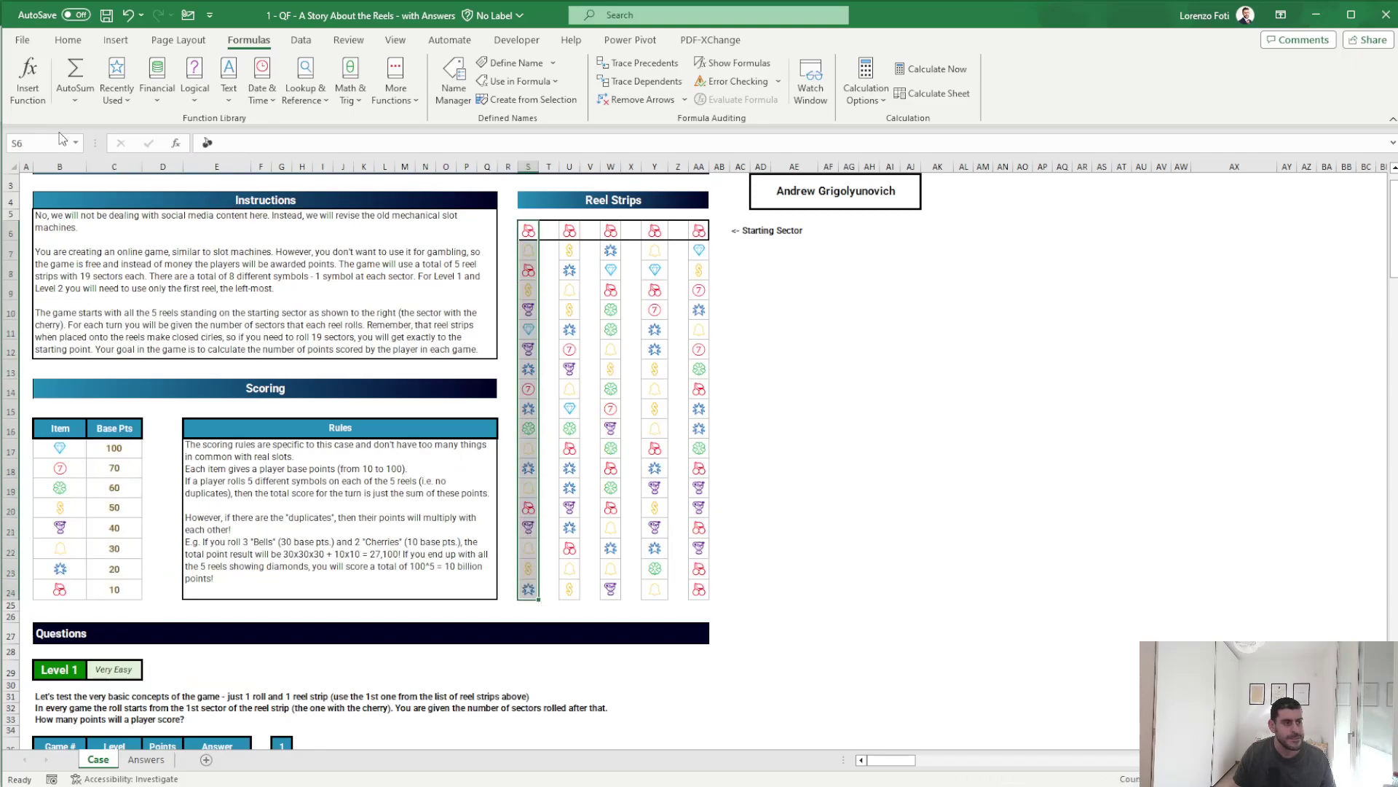
text(reel1)
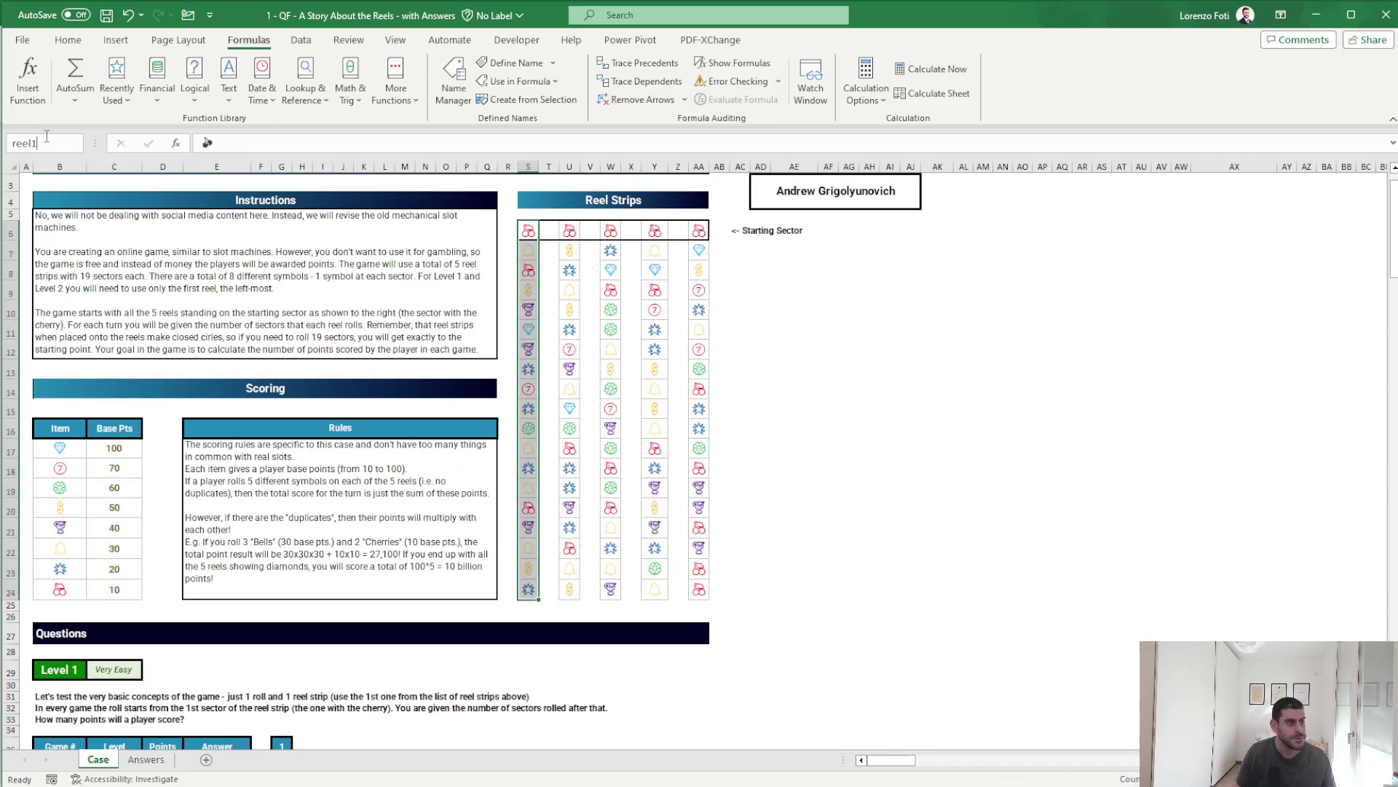
key(Return)
drag(570, 230, 570, 589)
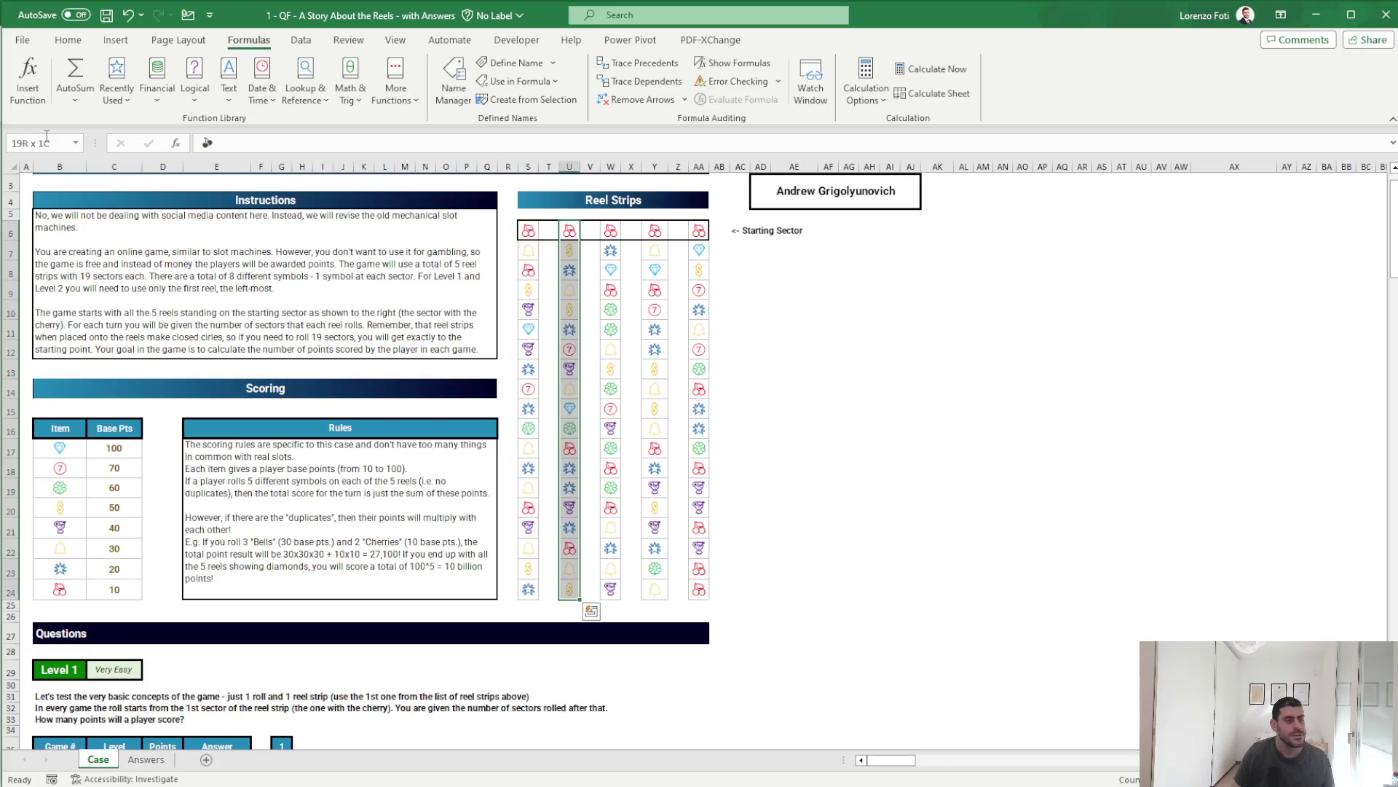
click(46, 143)
text(reel2)
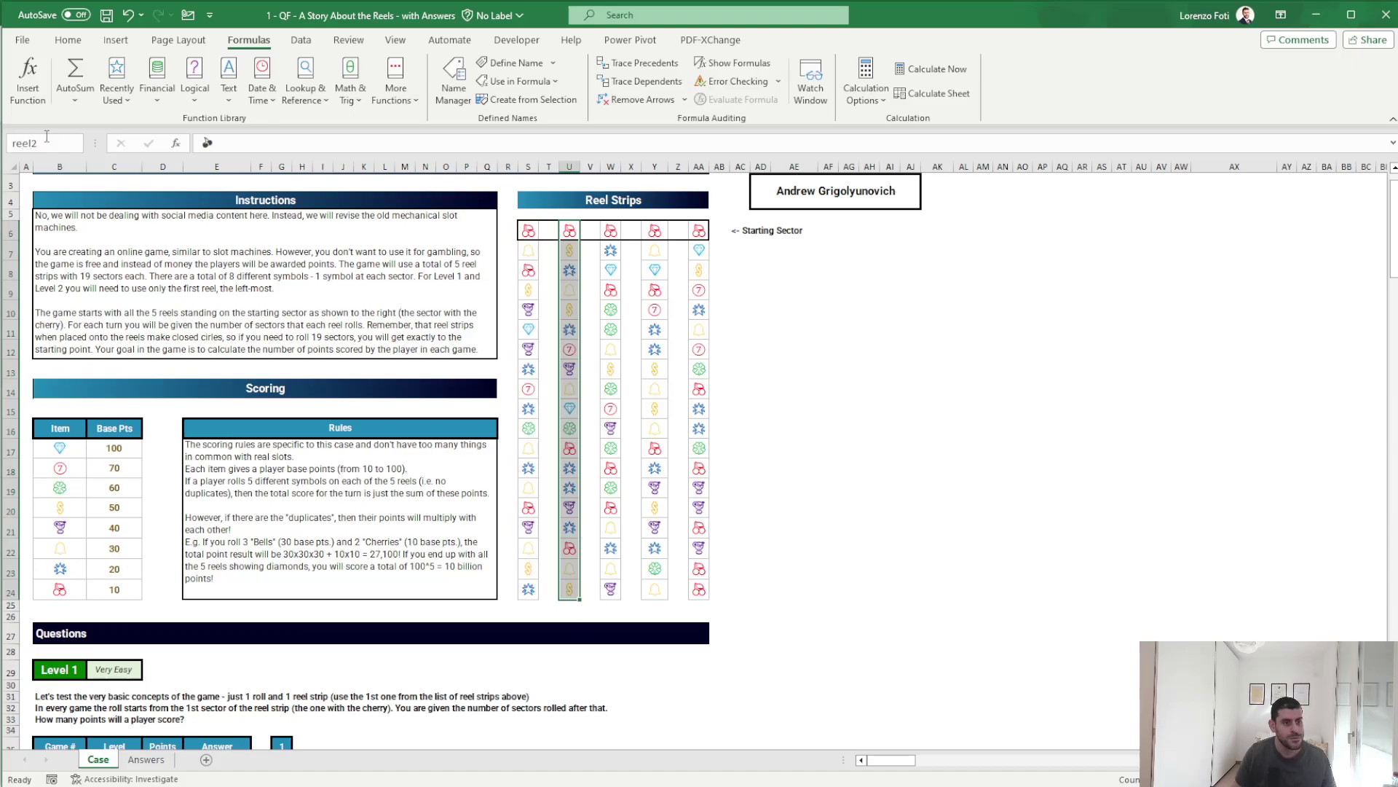
key(Return)
drag(610, 230, 611, 589)
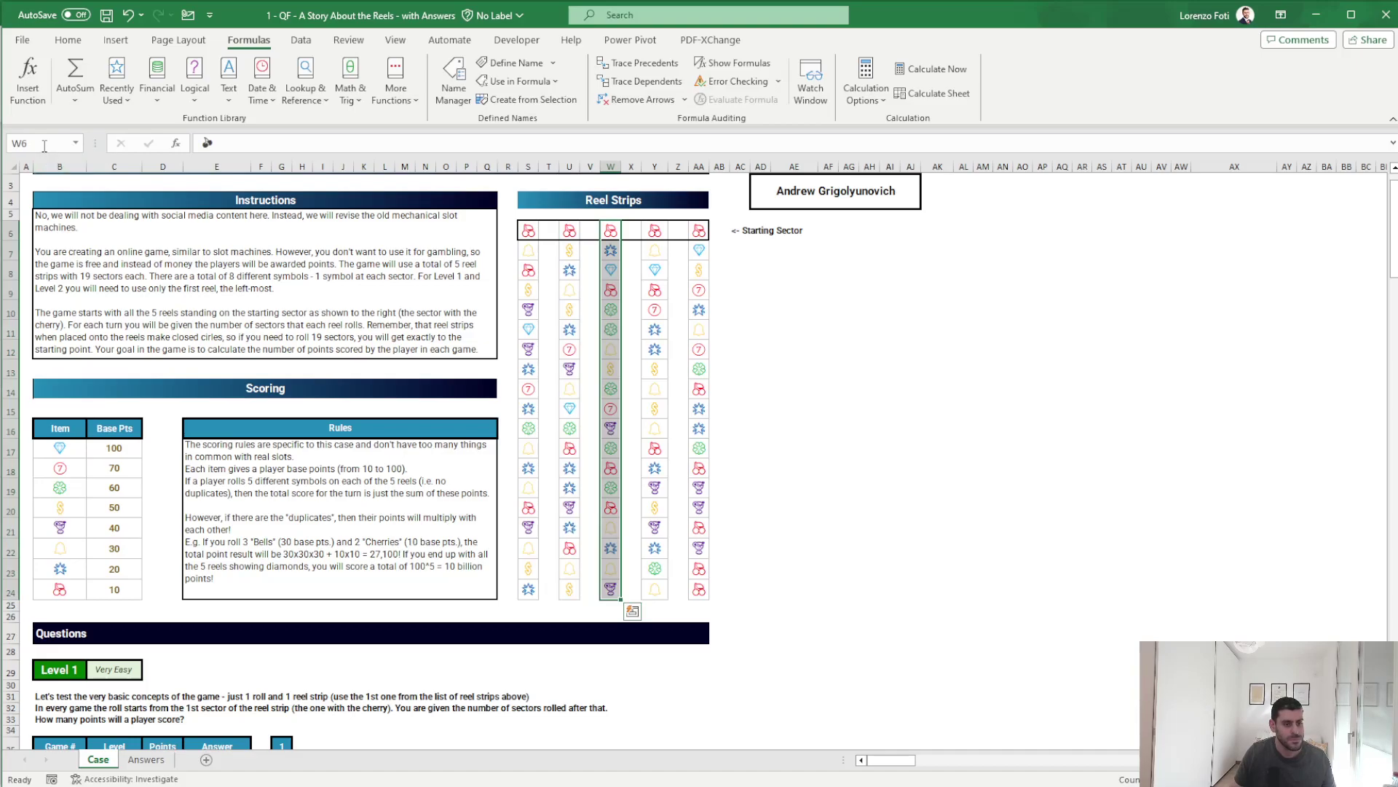
click(45, 144)
text(reel3)
key(Return)
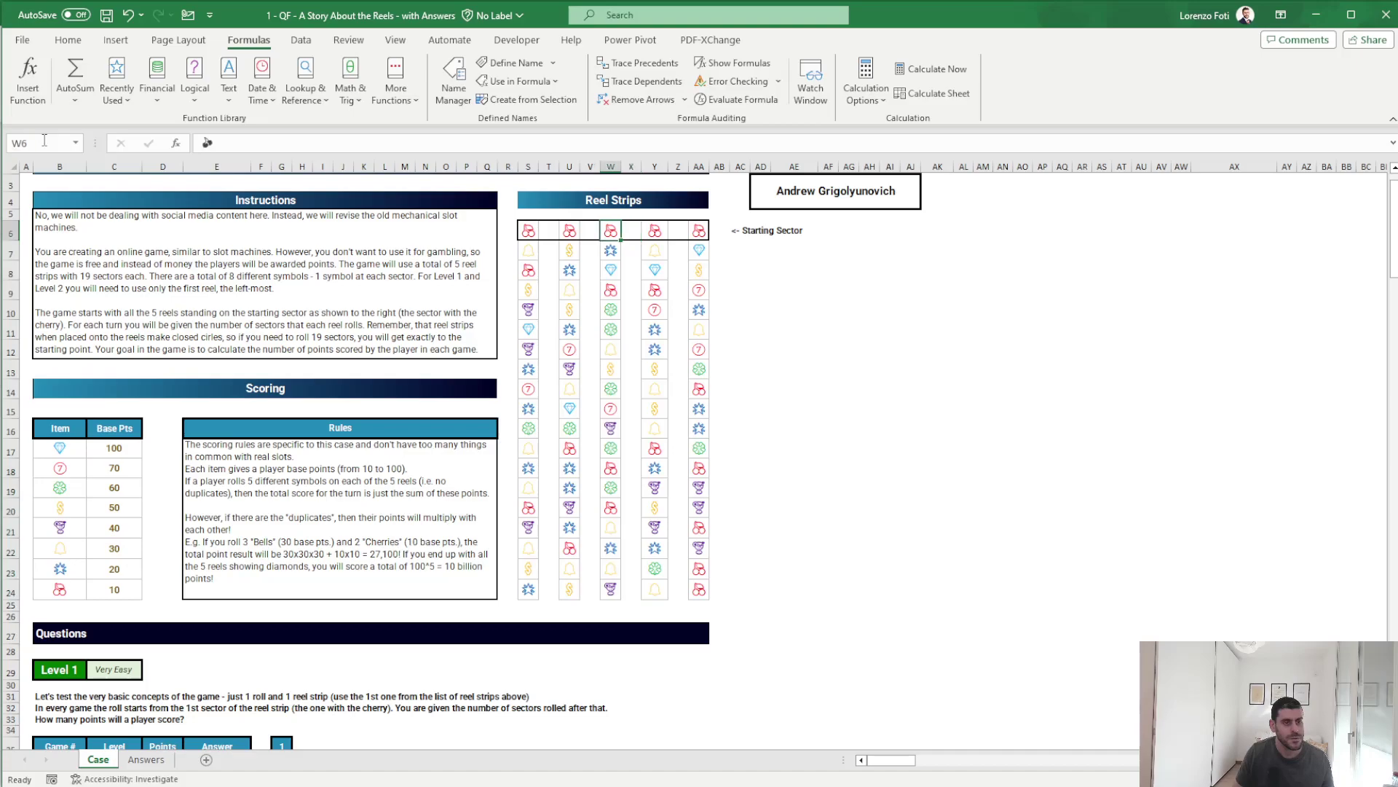
- Name the reel strips Y6:Y24 reel4 and AA6:AA24 reel5
key(Right)
key(Right)
key(ctrl+shift+Down)
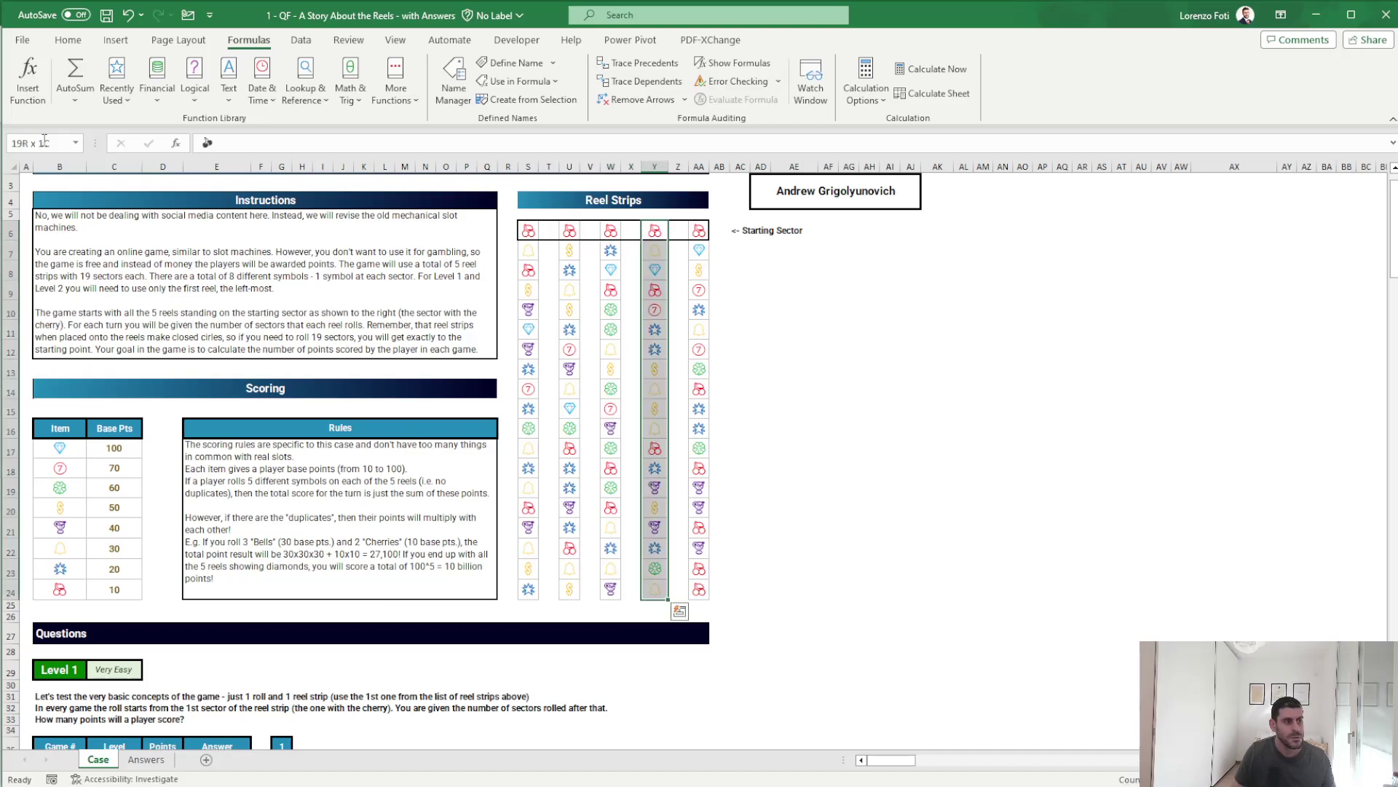
click(44, 142)
text(reel4)
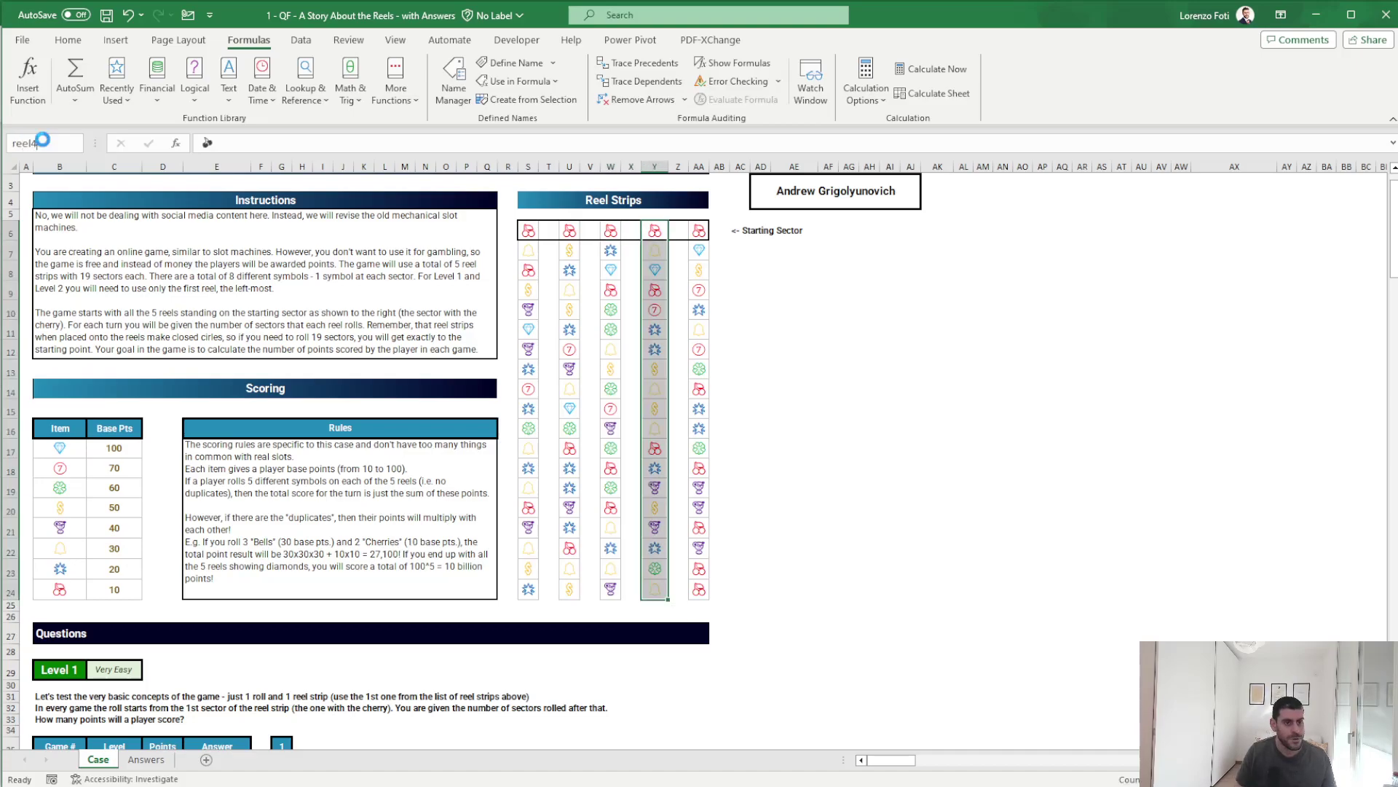
key(Return)
key(Right)
key(Right)
key(ctrl+shift+Down)
click(45, 142)
text(ree)
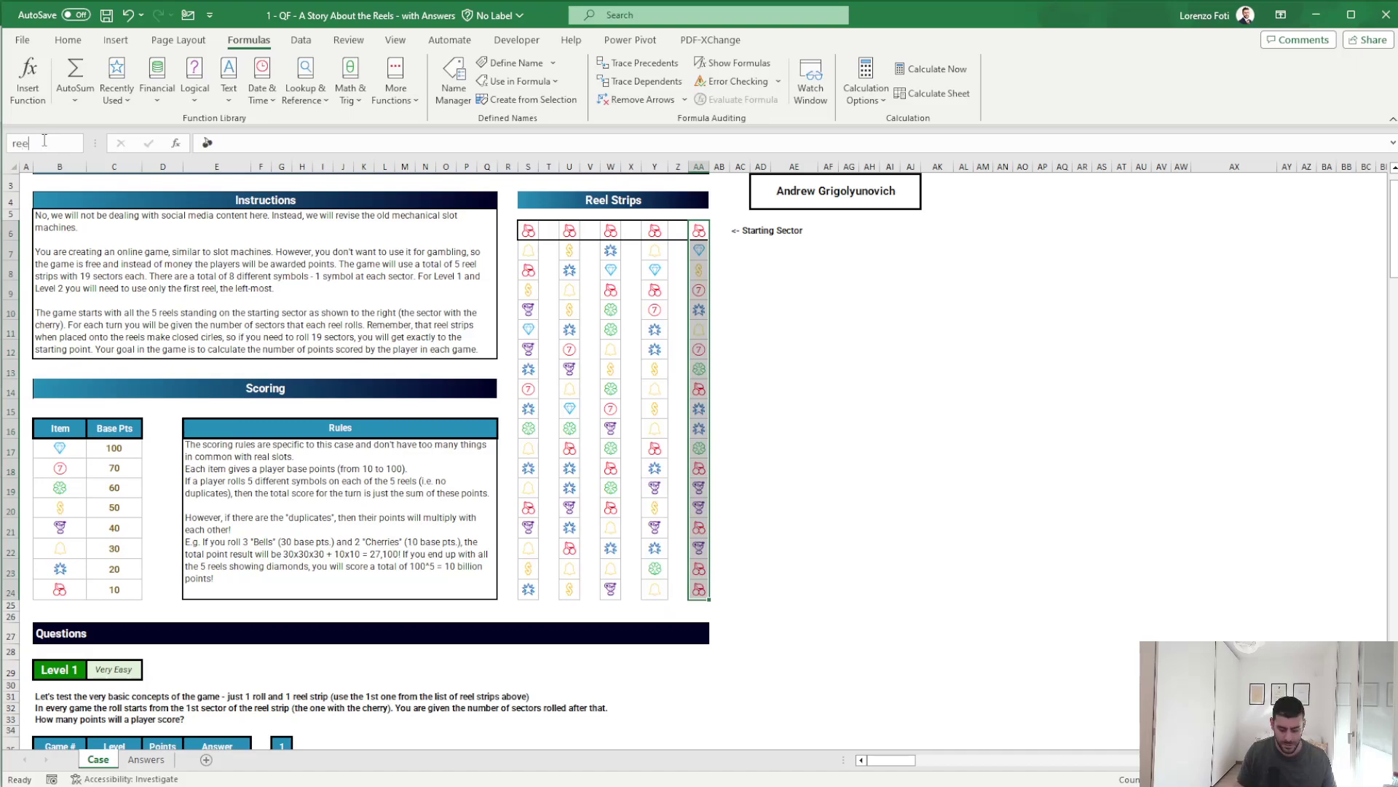
text(5)
key(Return)
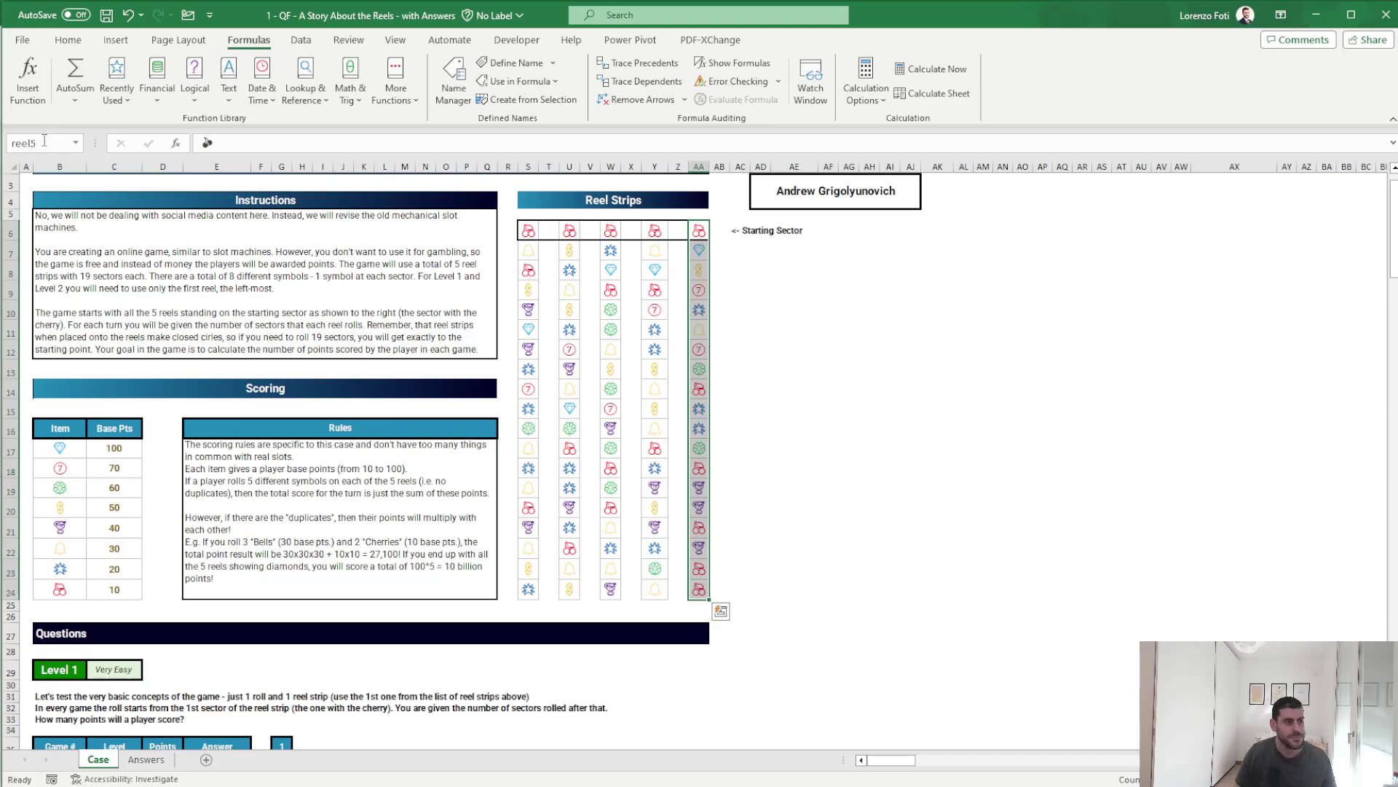
- Verify the reel5 range by selecting the fifth strip from its starting cherry
click(303, 351)
click(733, 394)
scroll(724, 495, down, 4)
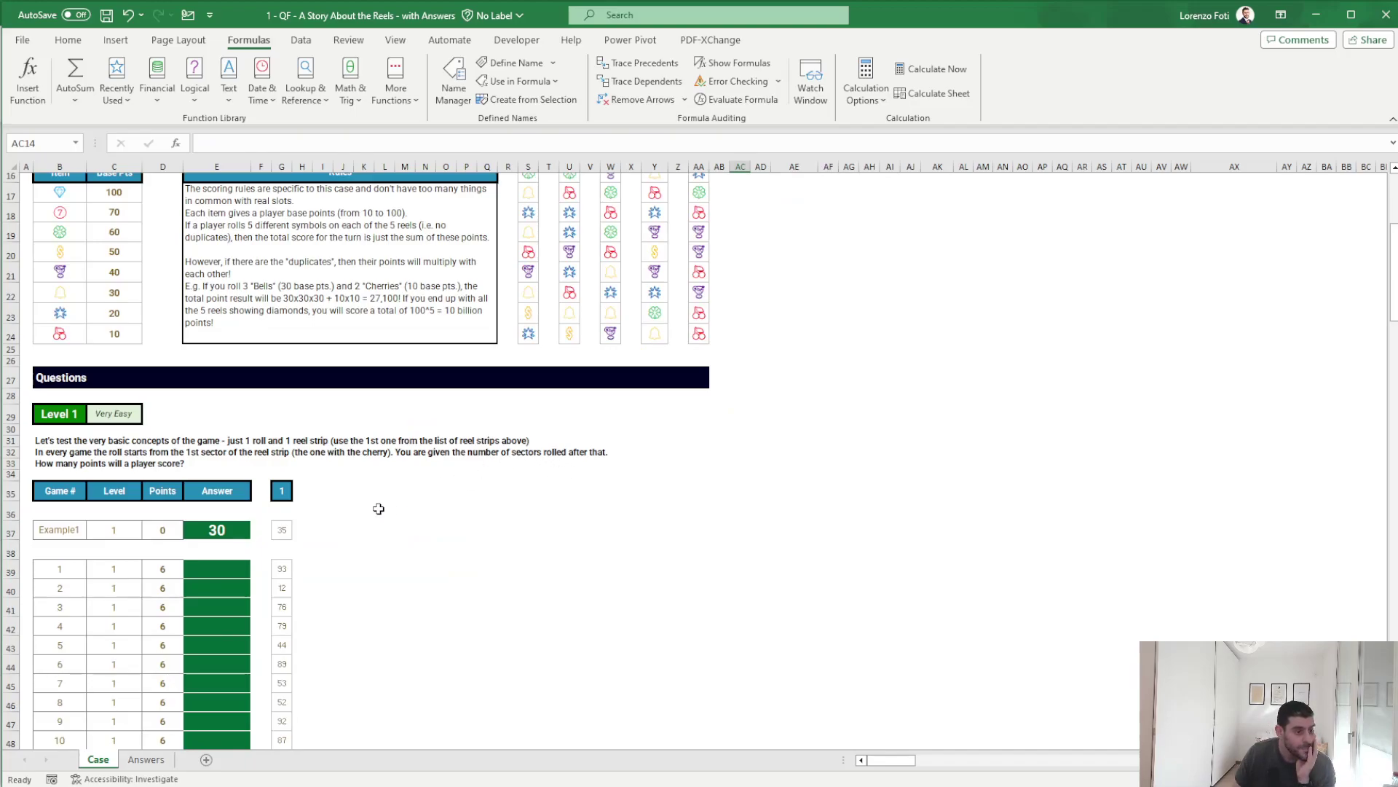
scroll(316, 495, up, 4)
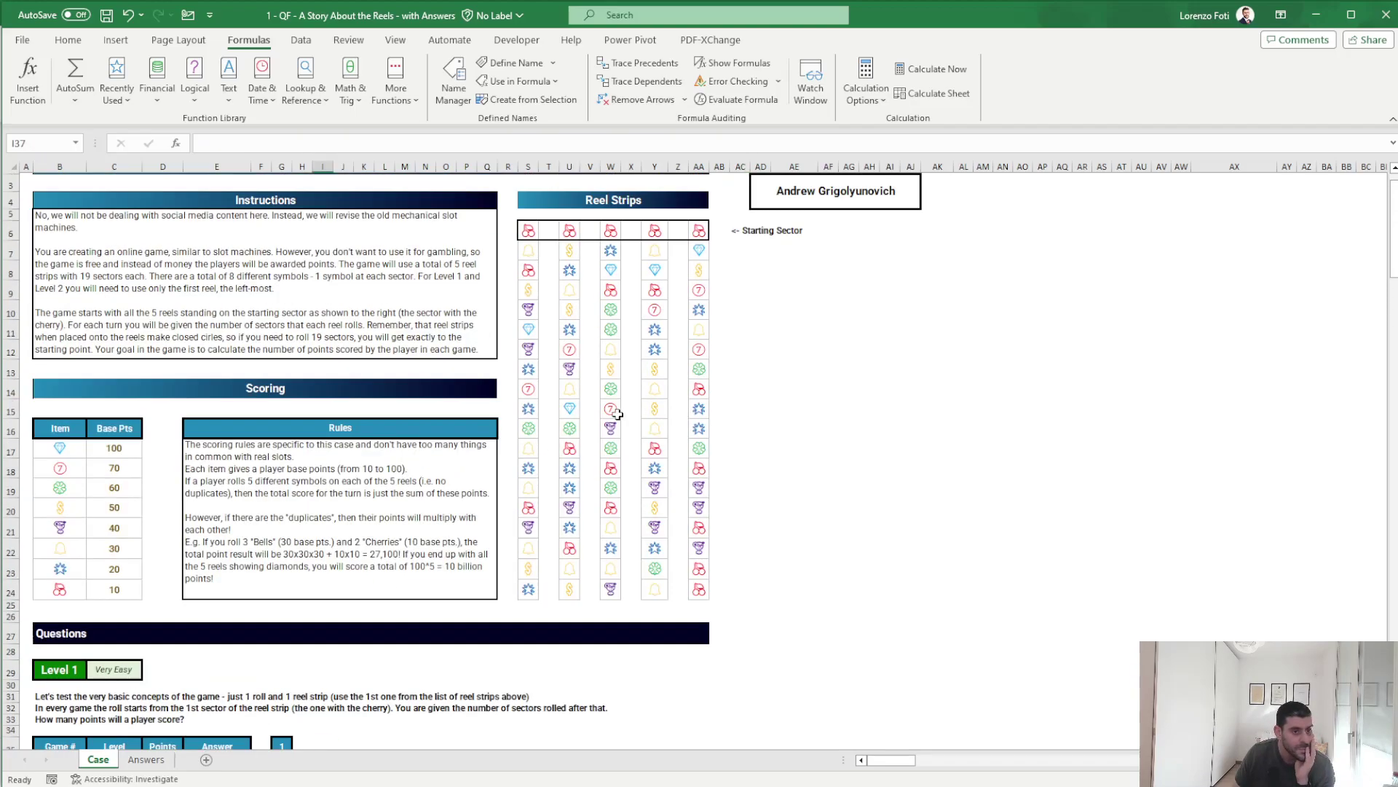
click(849, 231)
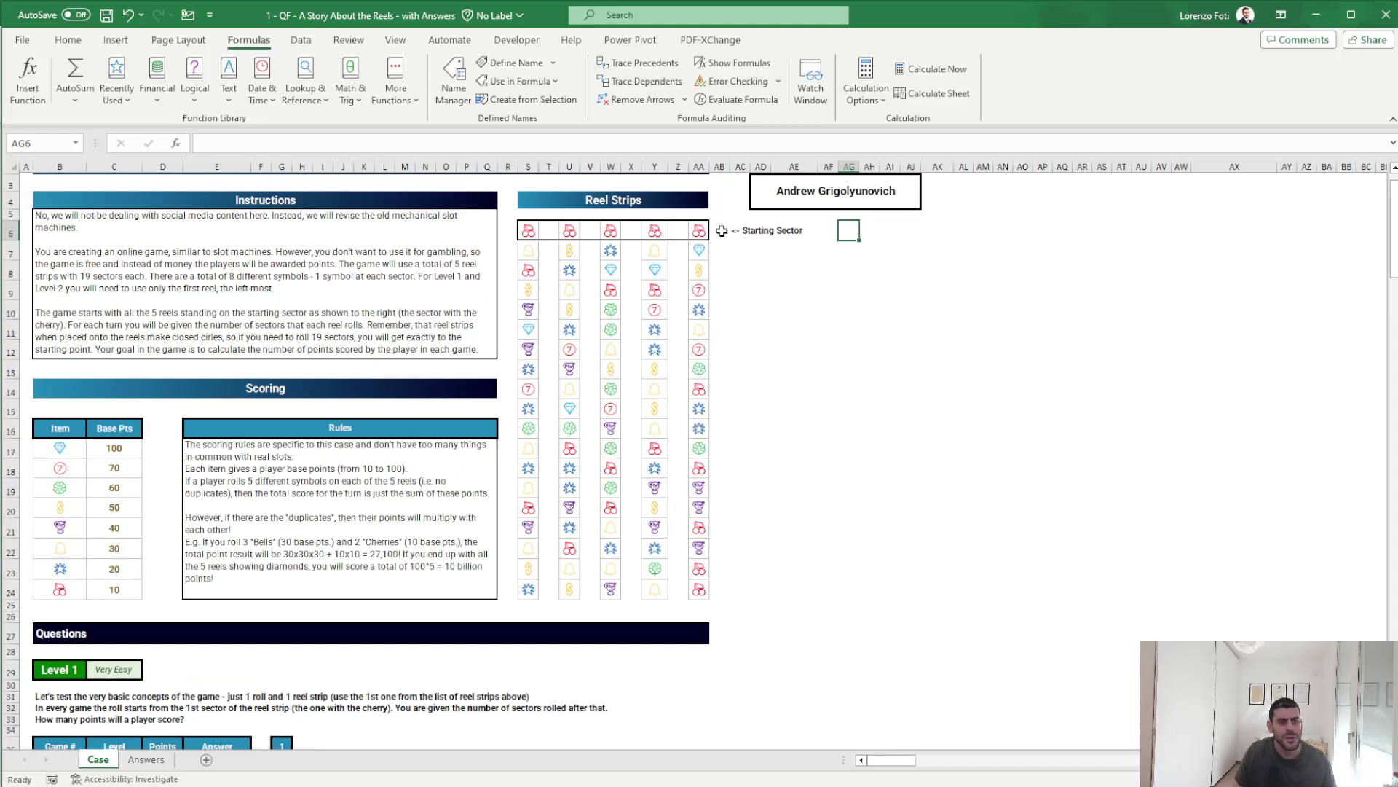
click(692, 232)
key(ctrl+shift+Down)
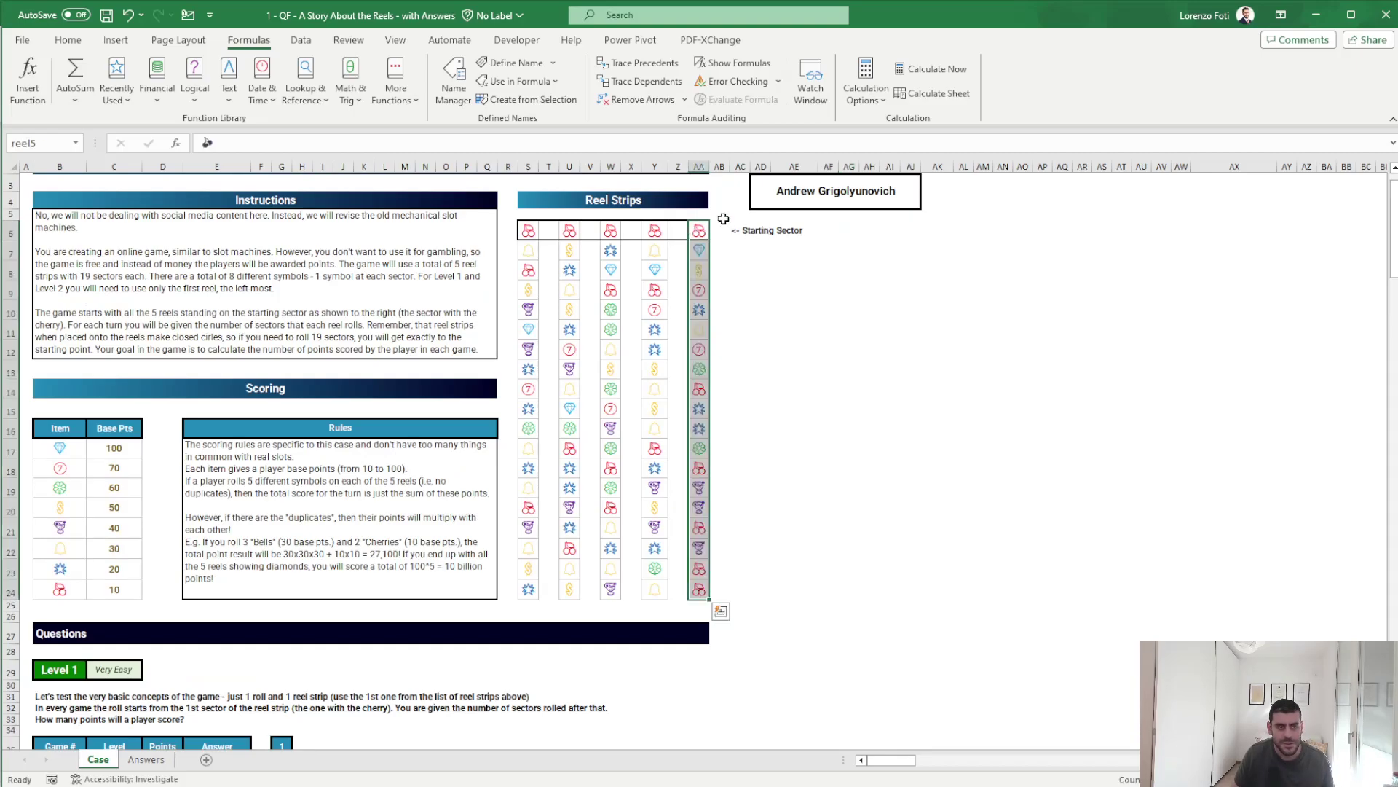
key(ctrl+shift+Up)
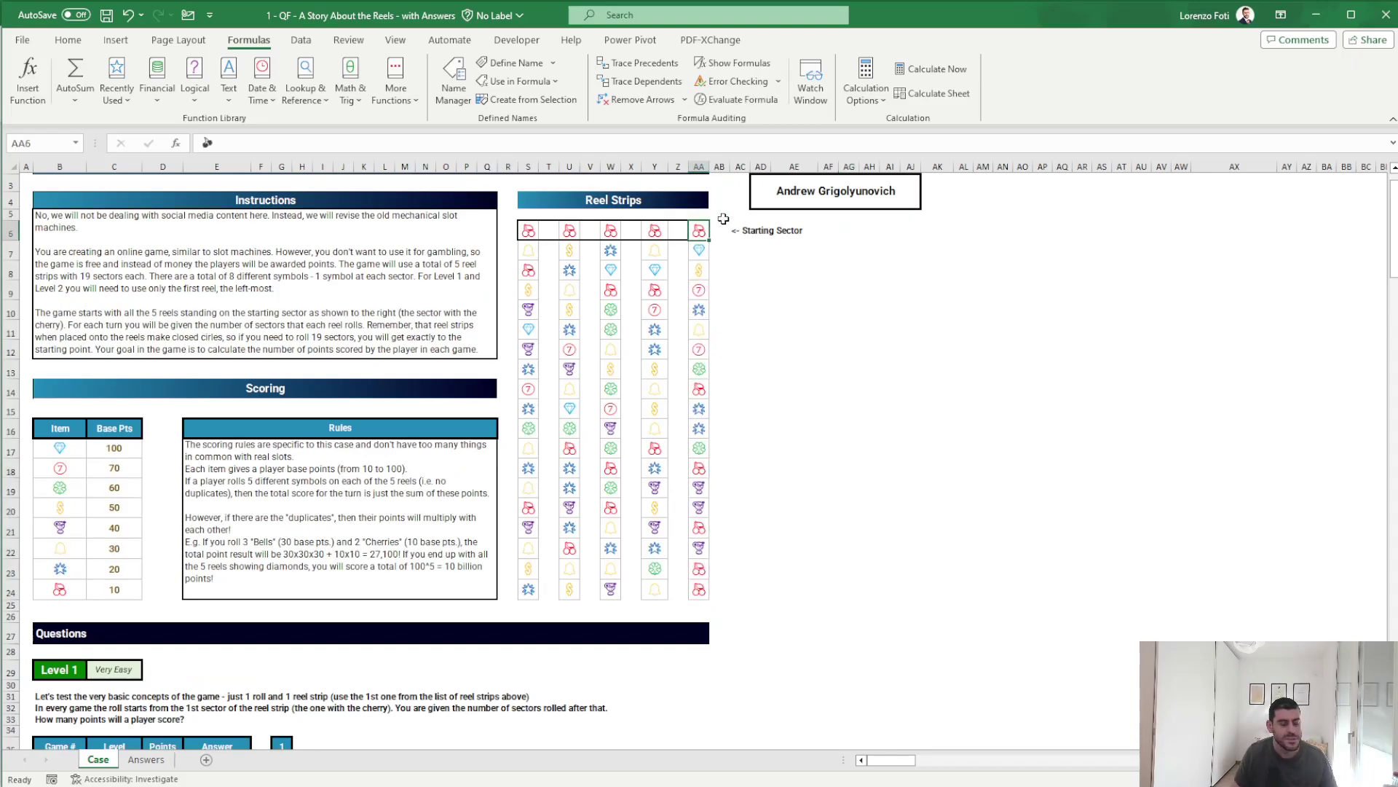
scroll(337, 582, down, 3)
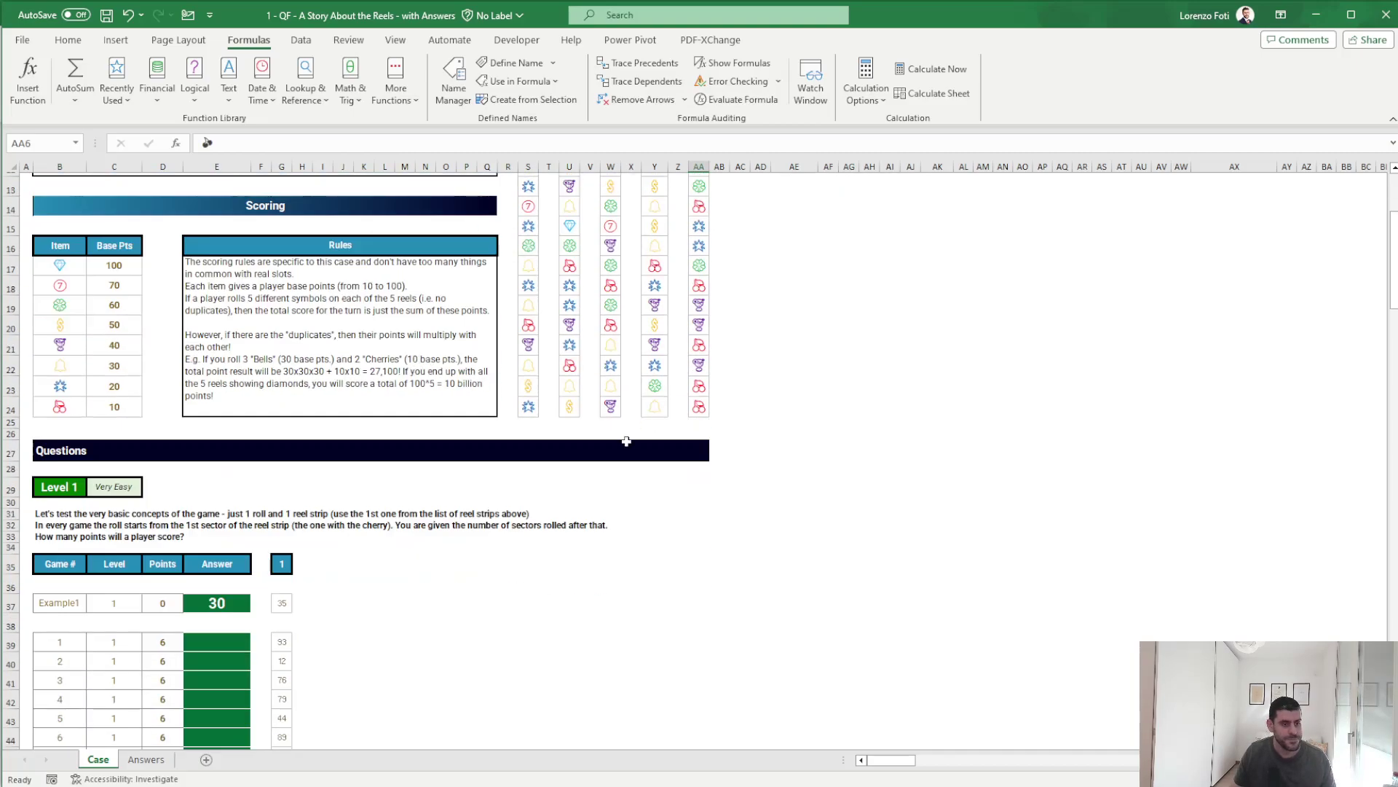
- Enter the landing-sector formula =MOD(1+G37;19) in J37
click(340, 607)
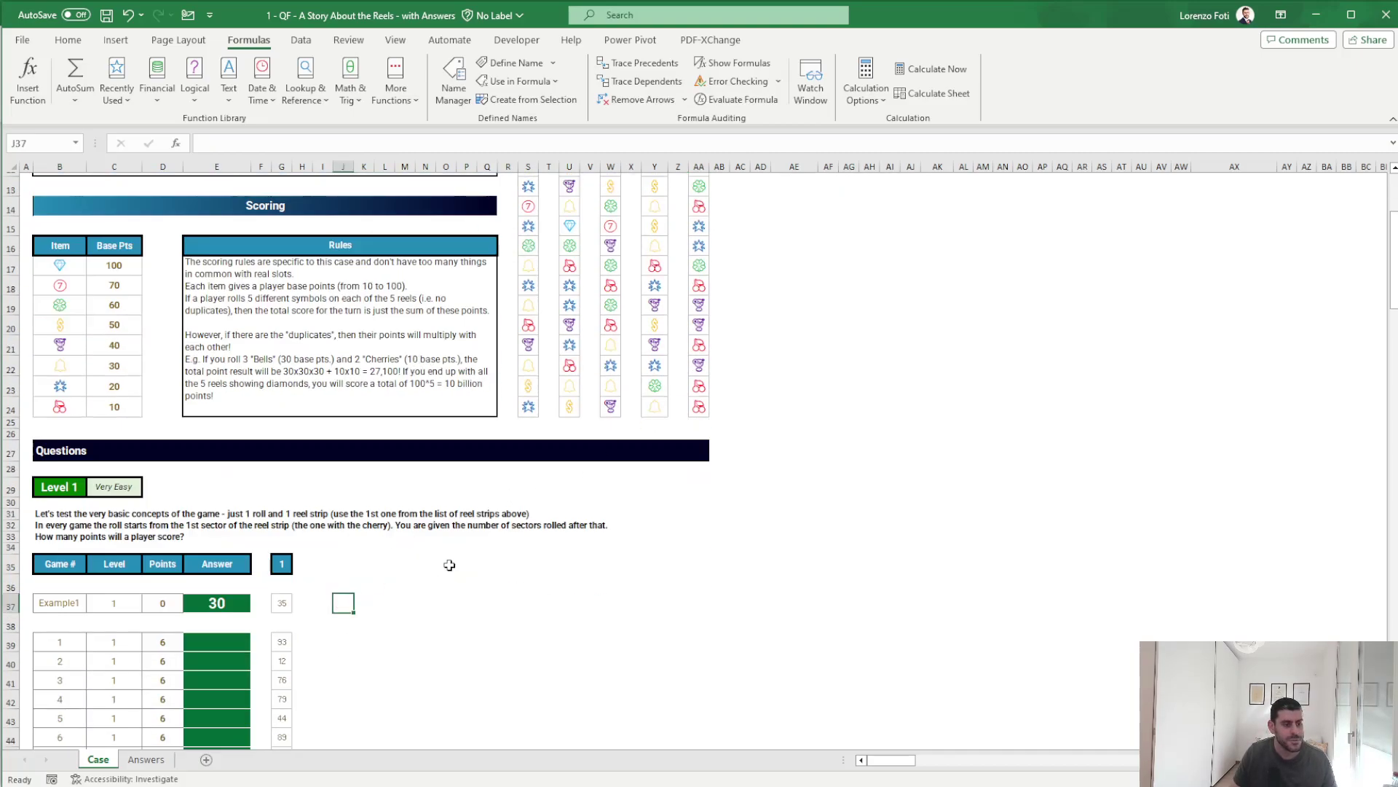
text(+1+)
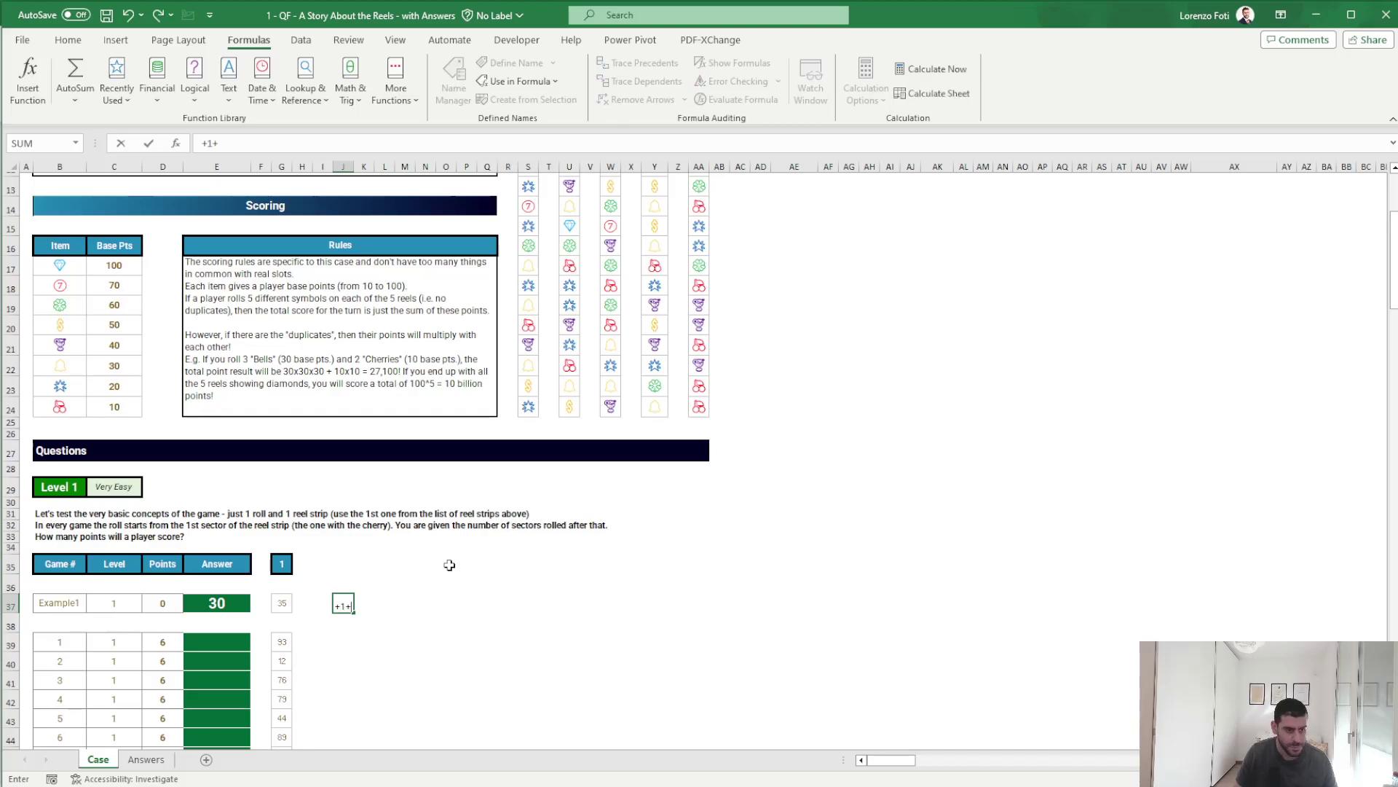
text(1+)
key(Left)
key(Left)
key(Left)
key(ctrl+Return)
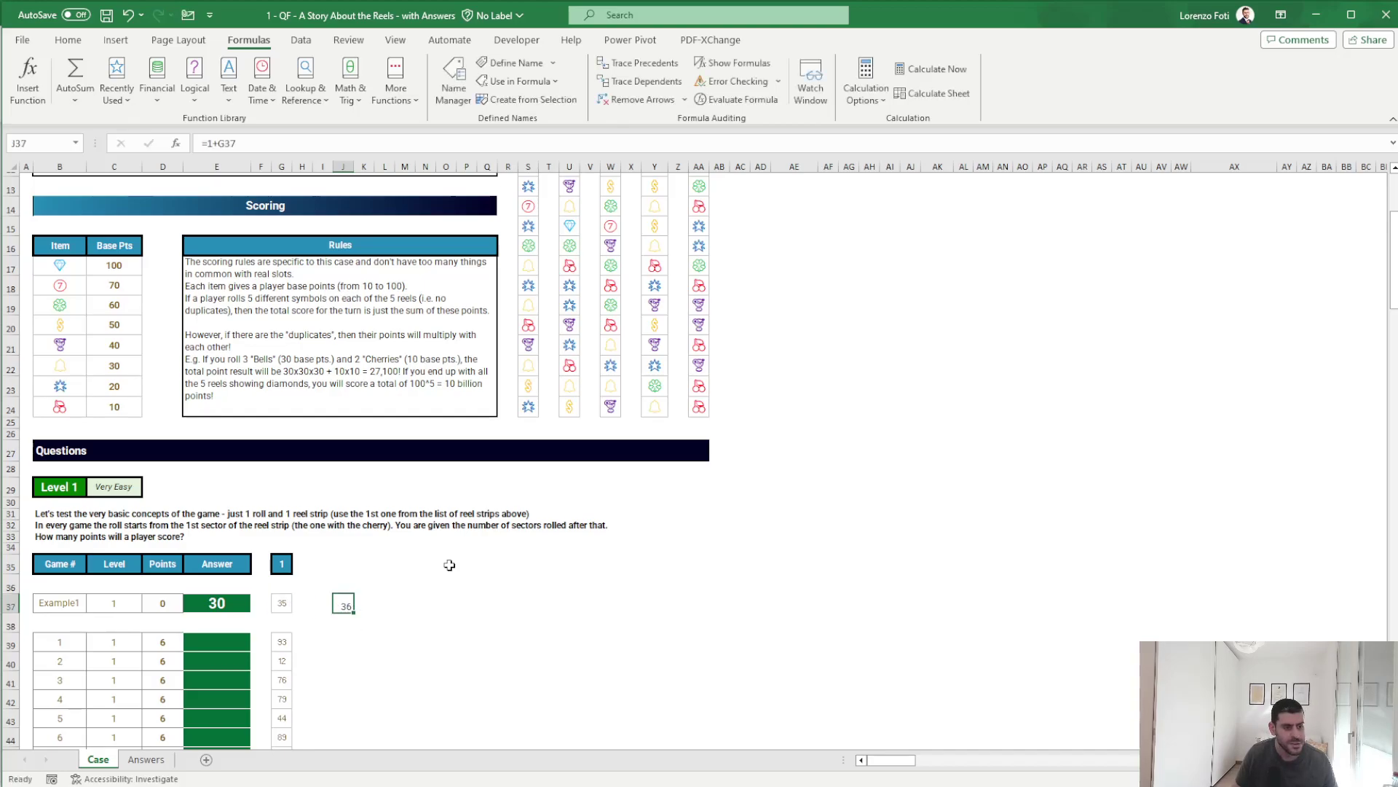
click(210, 143)
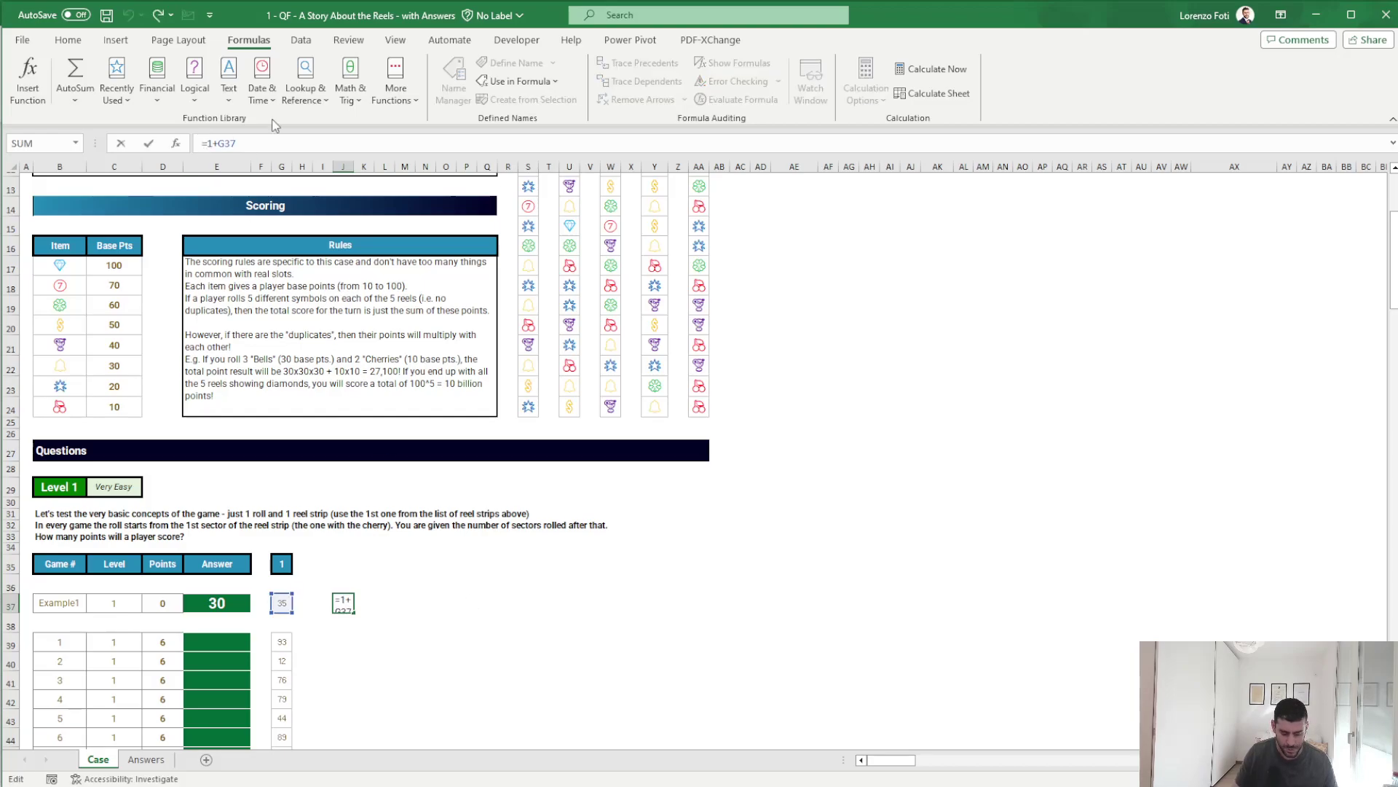
text(mod(1+G37)
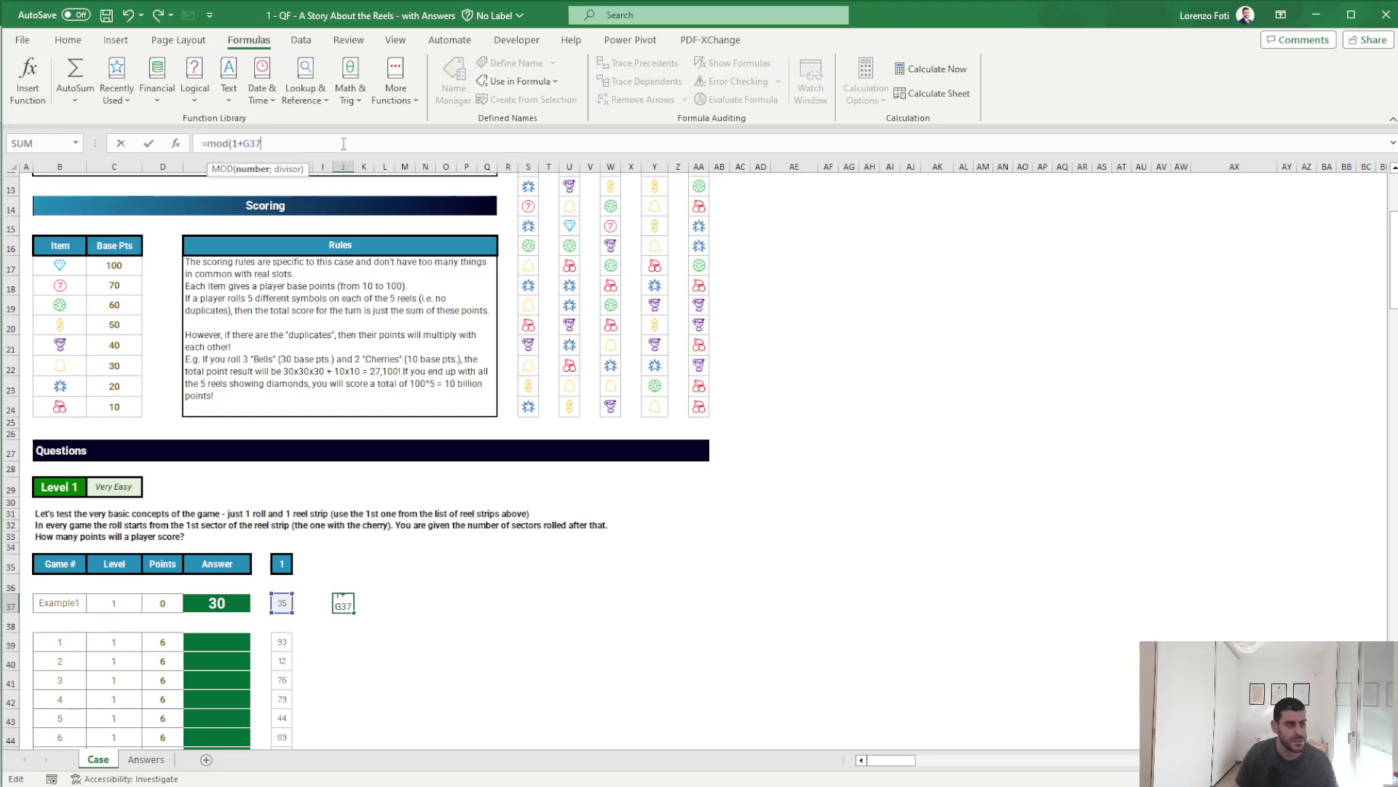
text(;19)
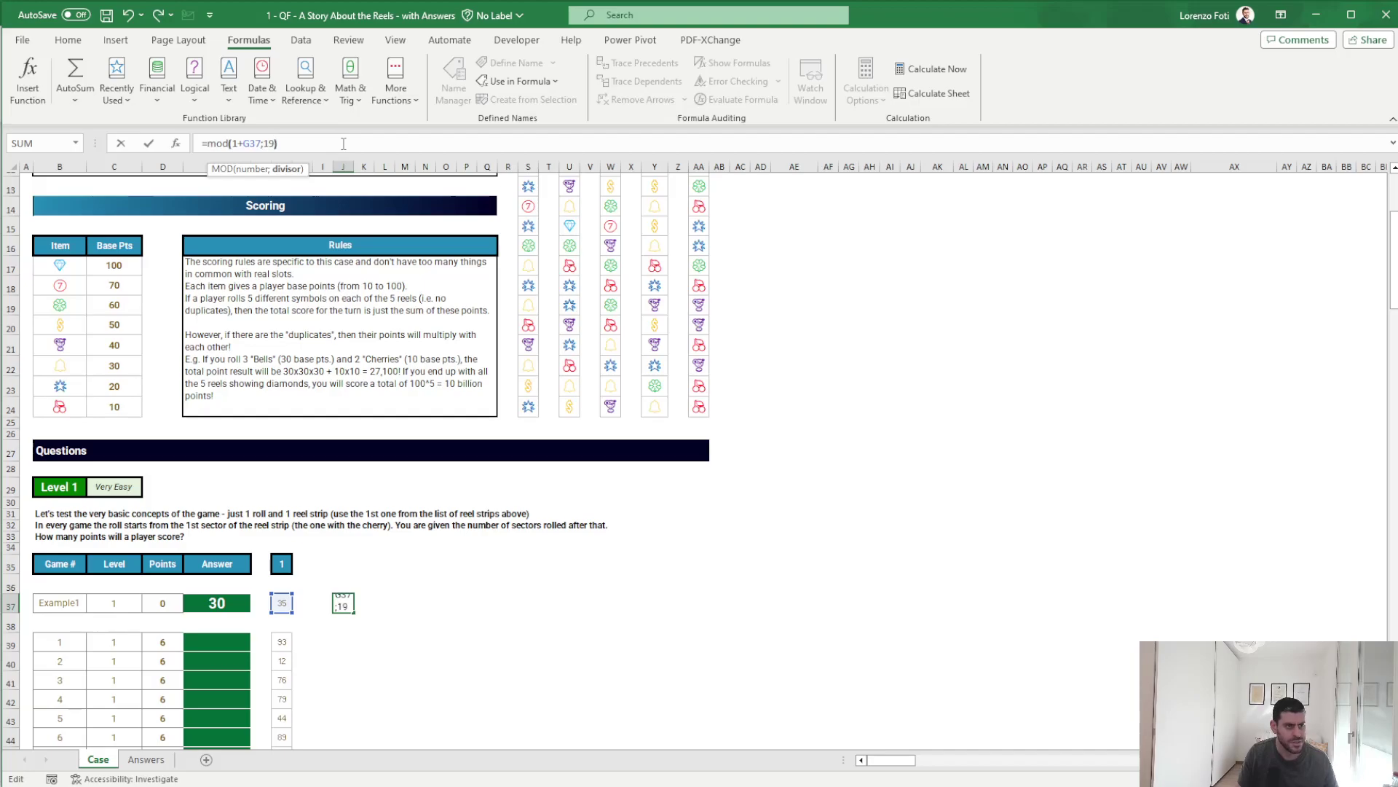
key(Return)
- Enter =INDEX(reel1;J37) in K37 to get the landed symbol
key(Up)
key(Right)
text(+)
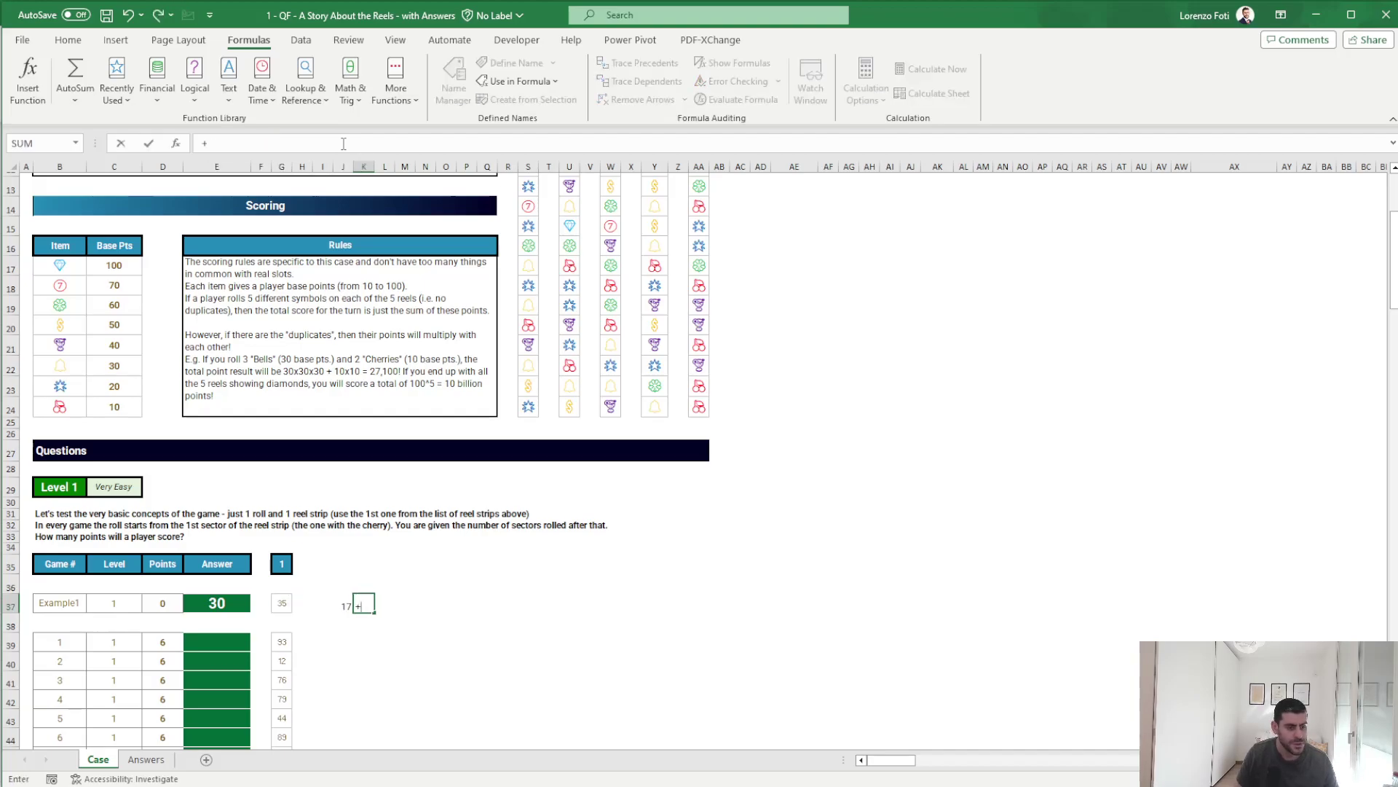
text(inde)
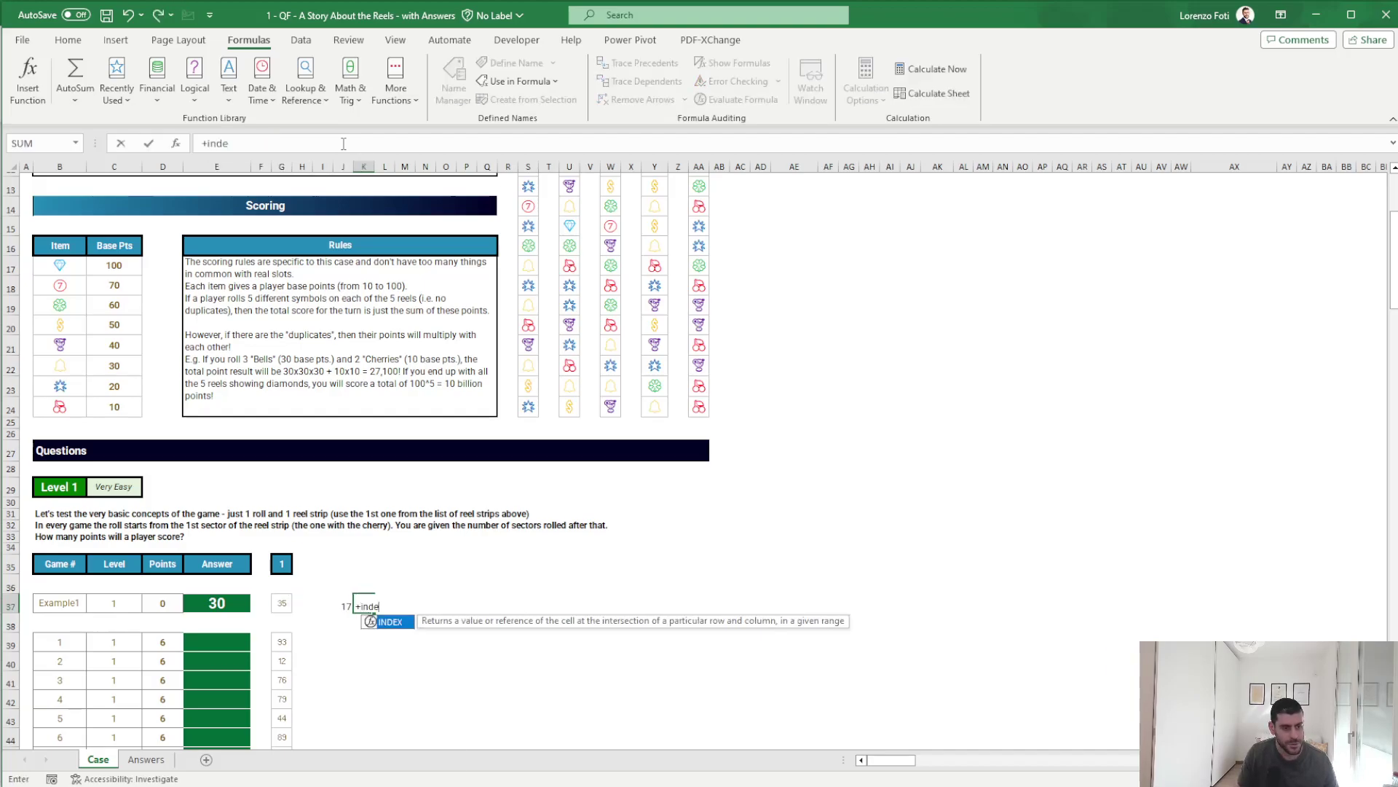
text(x(reel1)
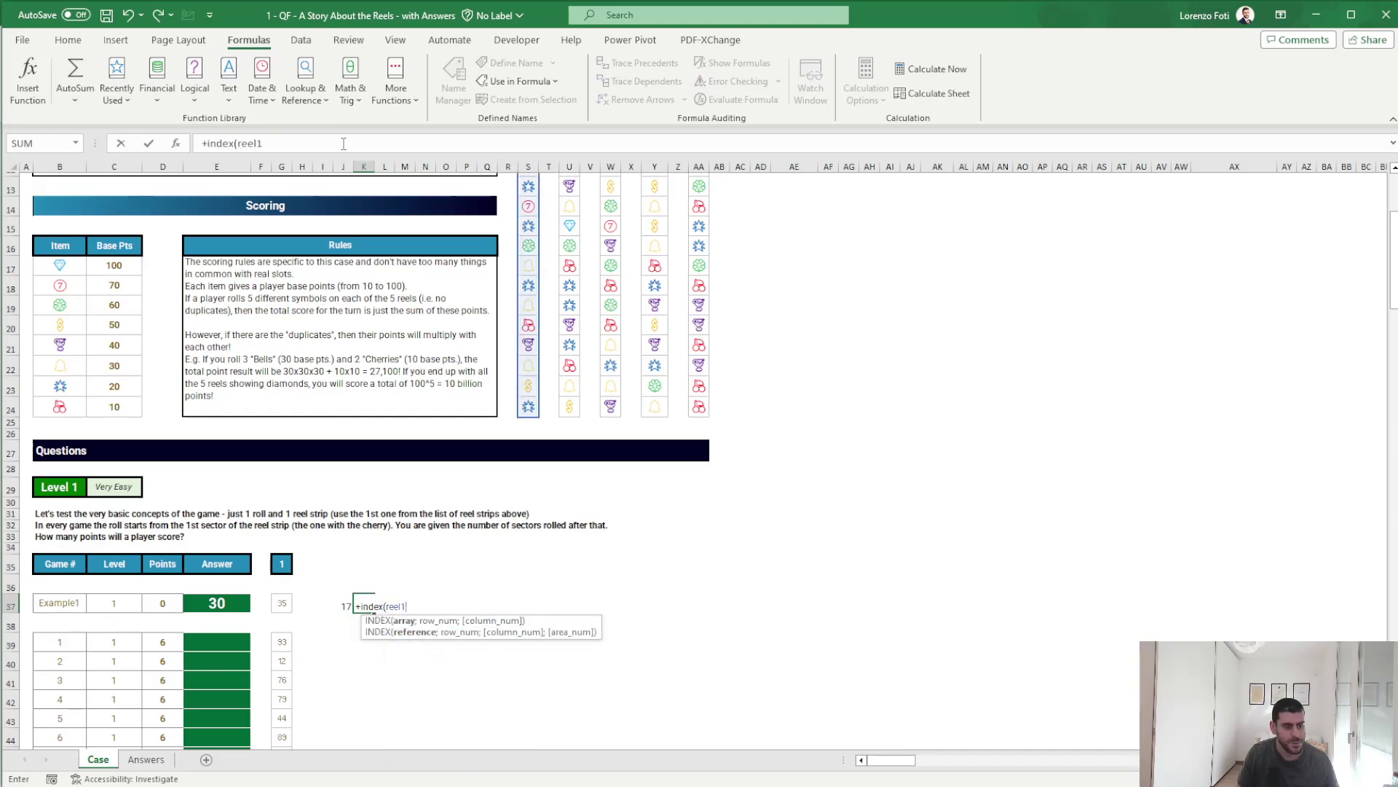
text(;J37))
key(Return)
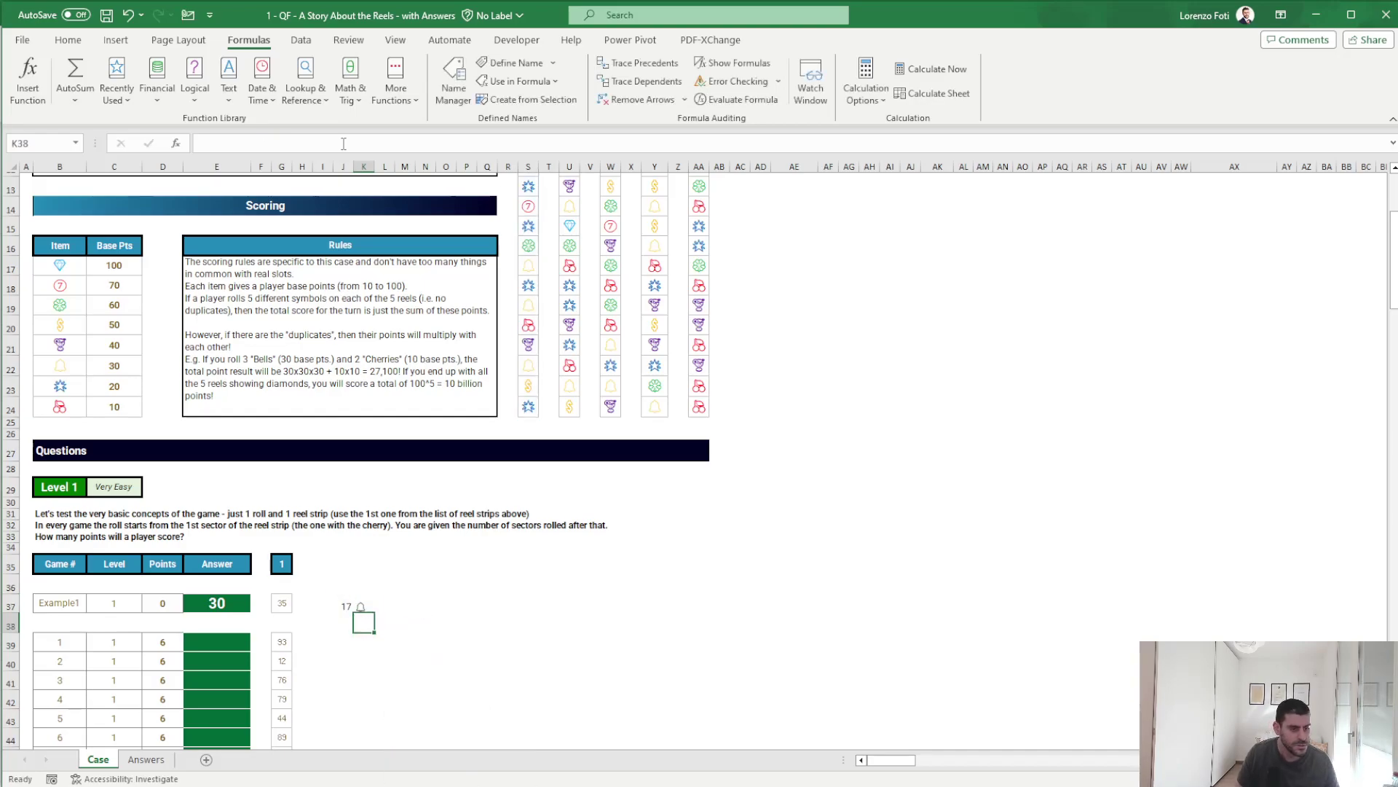
- Build the points lookup =XLOOKUP(K37;items;points) in L37
key(Up)
key(Right)
text(+xl)
key(Tab)
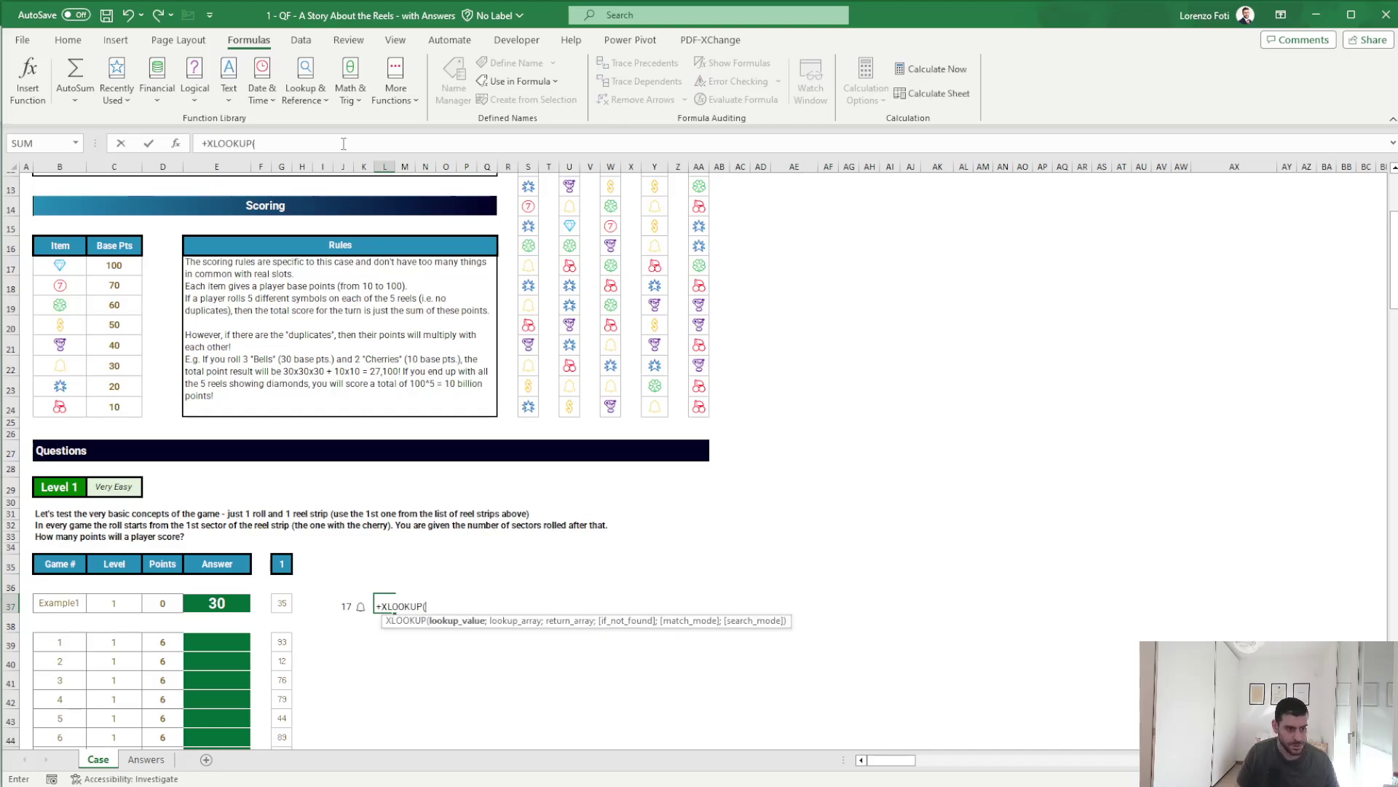
text(K37;ite)
key(Tab)
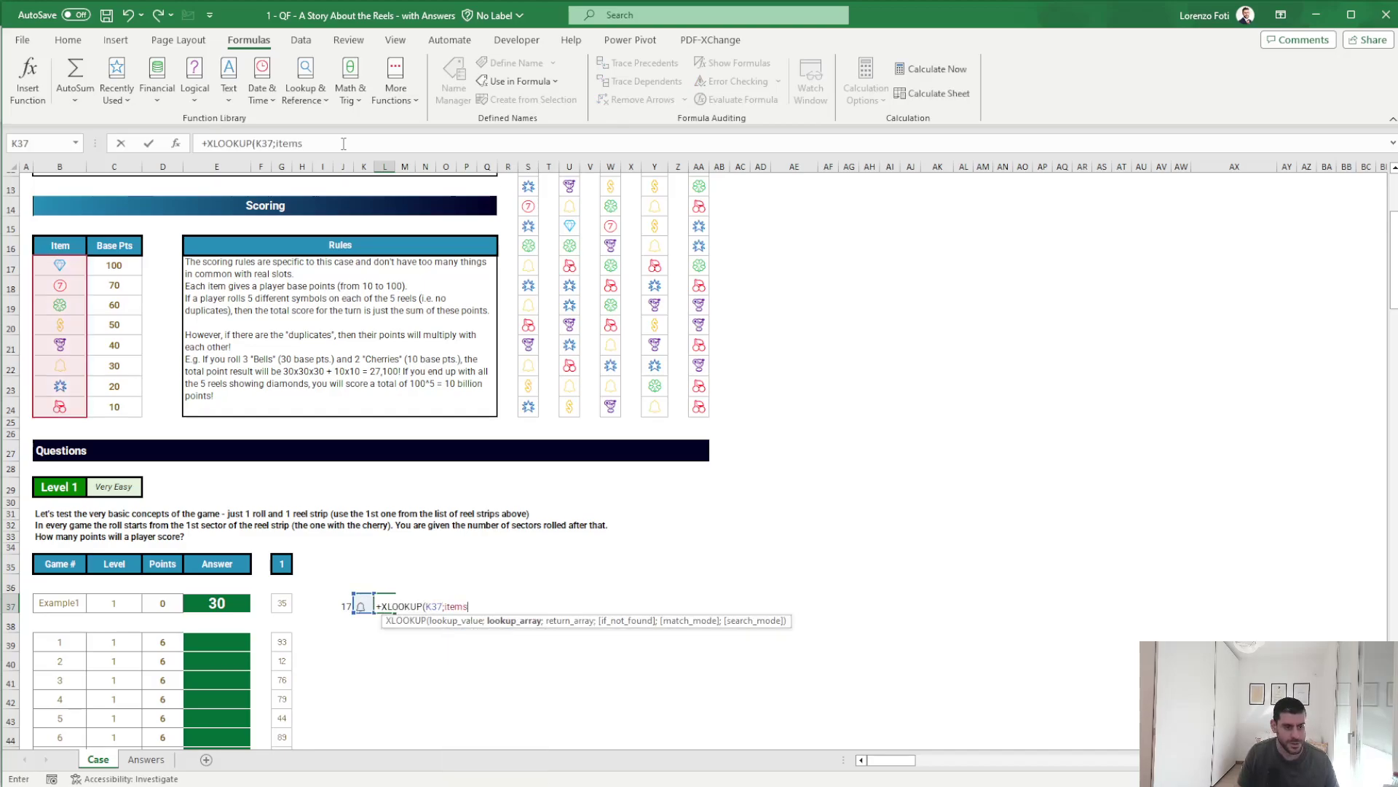
text(;po)
key(Tab)
- Finish the L37 points lookup and copy the J37:L37 helpers into rows 39–48
text())
key(Return)
key(Up)
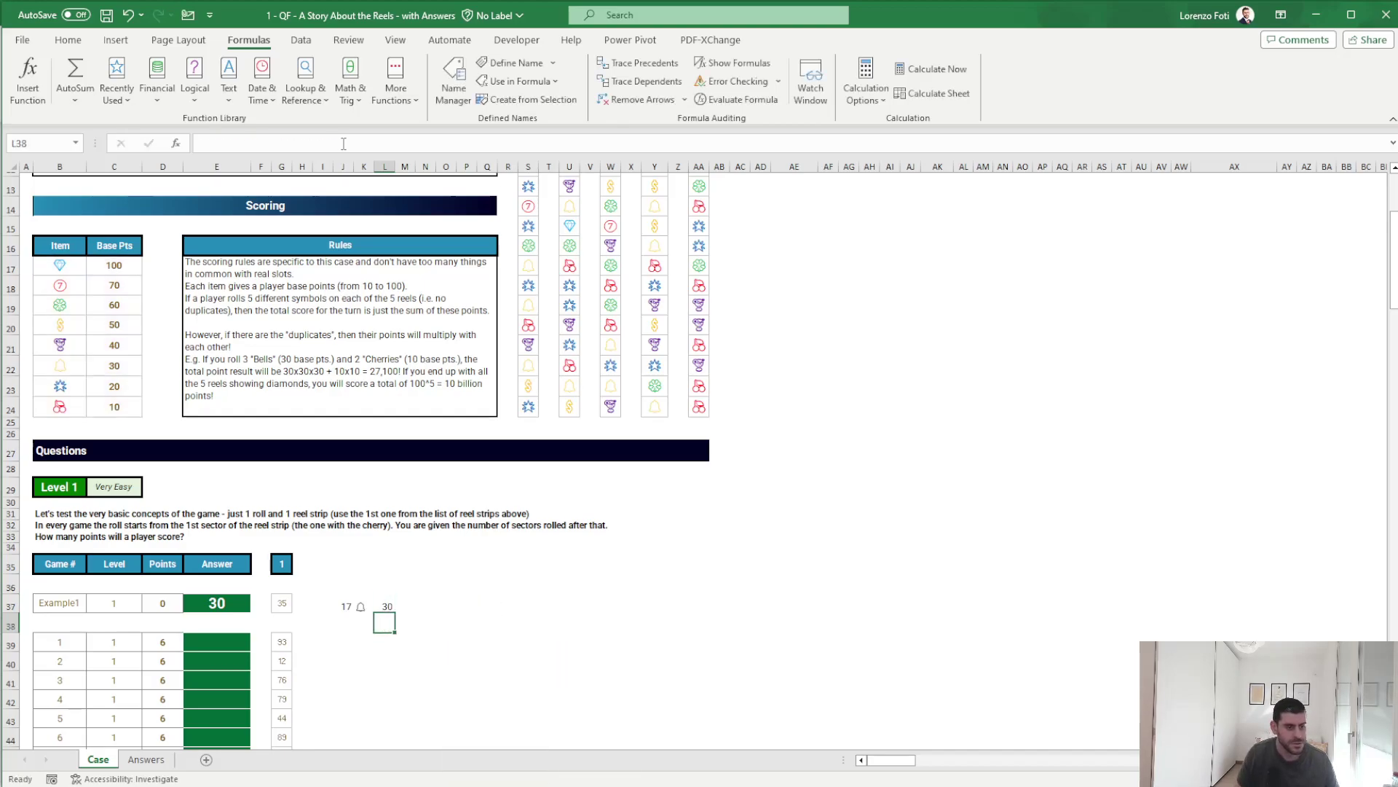
scroll(542, 440, down, 2)
scroll(541, 439, down, 1)
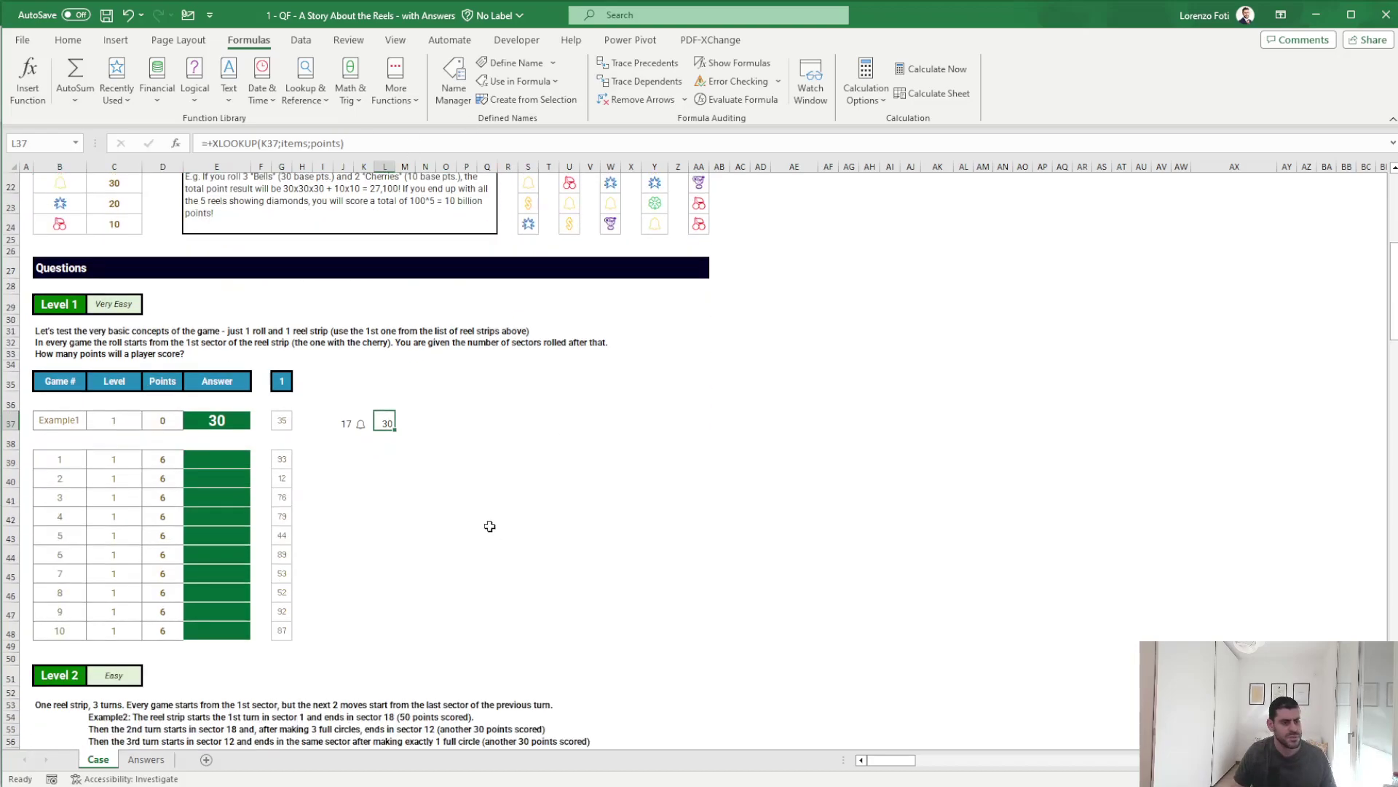
mouse_move(338, 421)
mouse_down()
mouse_move(386, 422)
mouse_move(344, 632)
mouse_up()
key(ctrl+c)
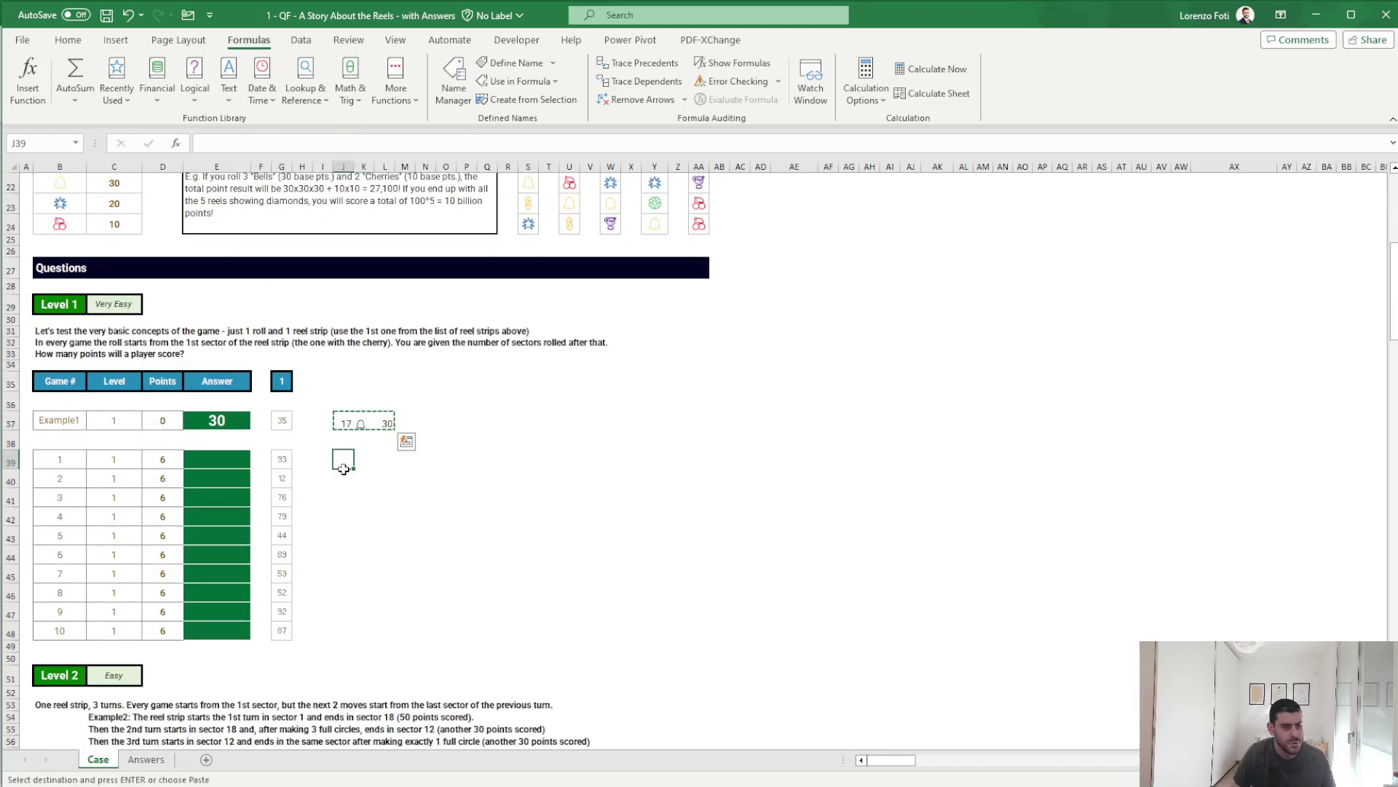
key(ctrl+v)
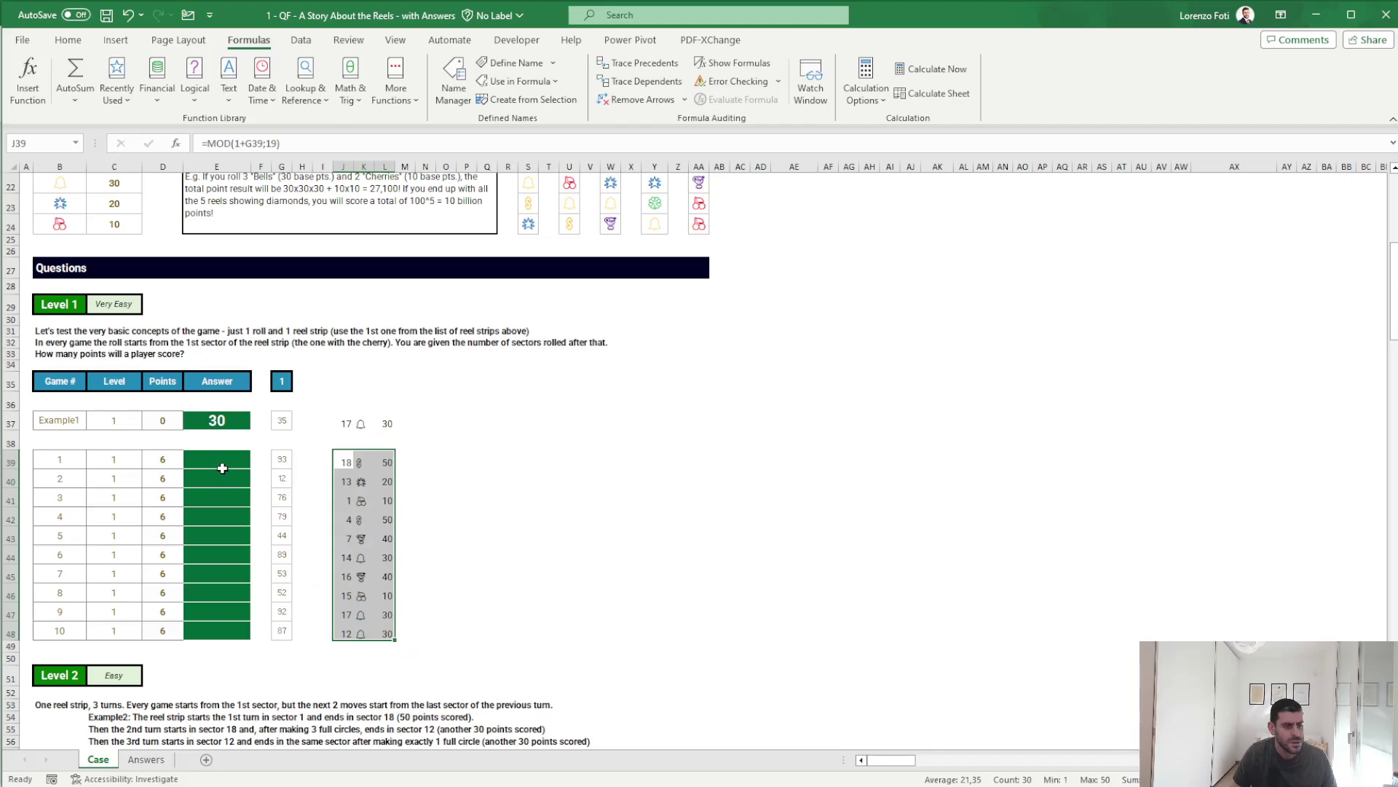
- Enter =L39:L48 in E39 so the ten Level 1 answers spill, then view the Answers sheet
click(223, 468)
text(+)
key(Right)
key(Right)
key(Right)
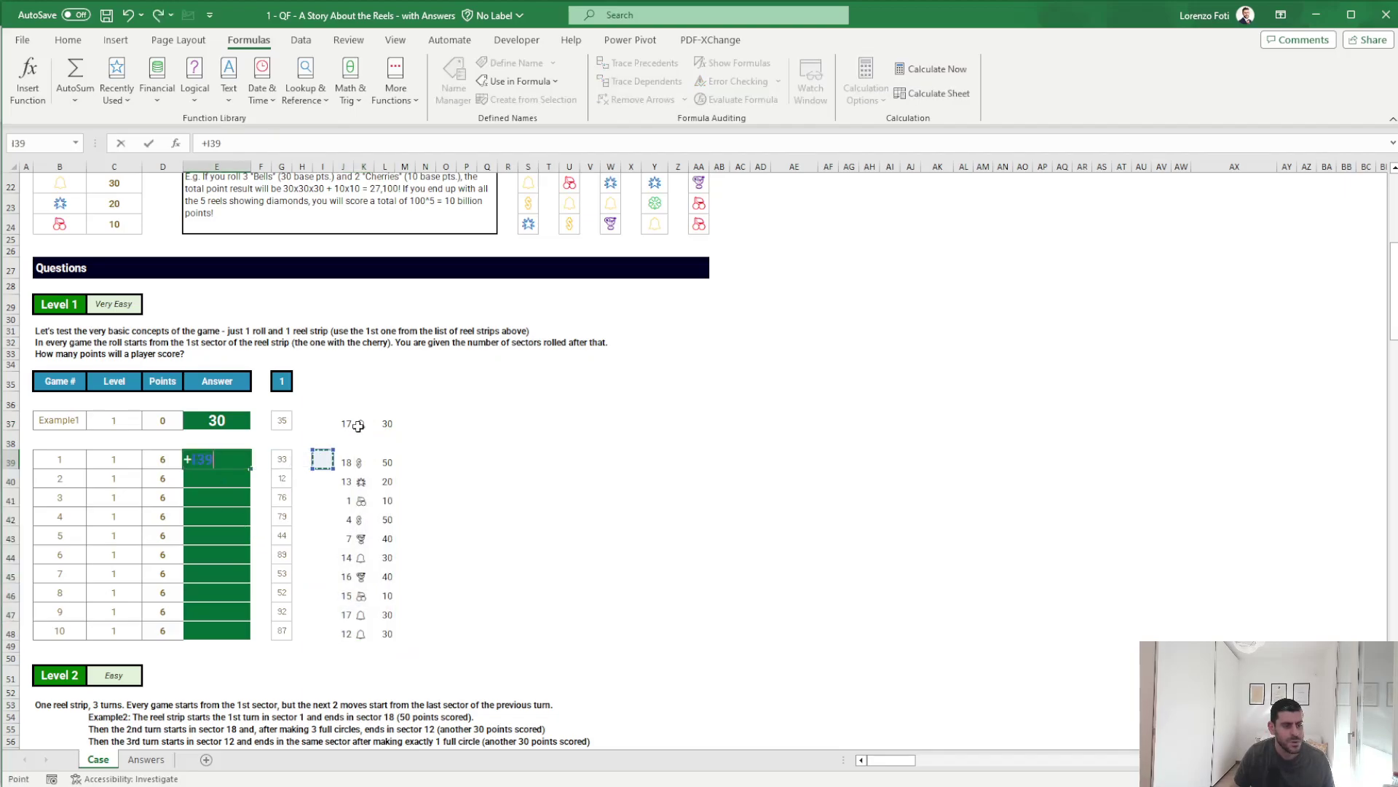
key(Right)
key(Right)
key(Right)
key(ctrl+shift+Down)
key(Return)
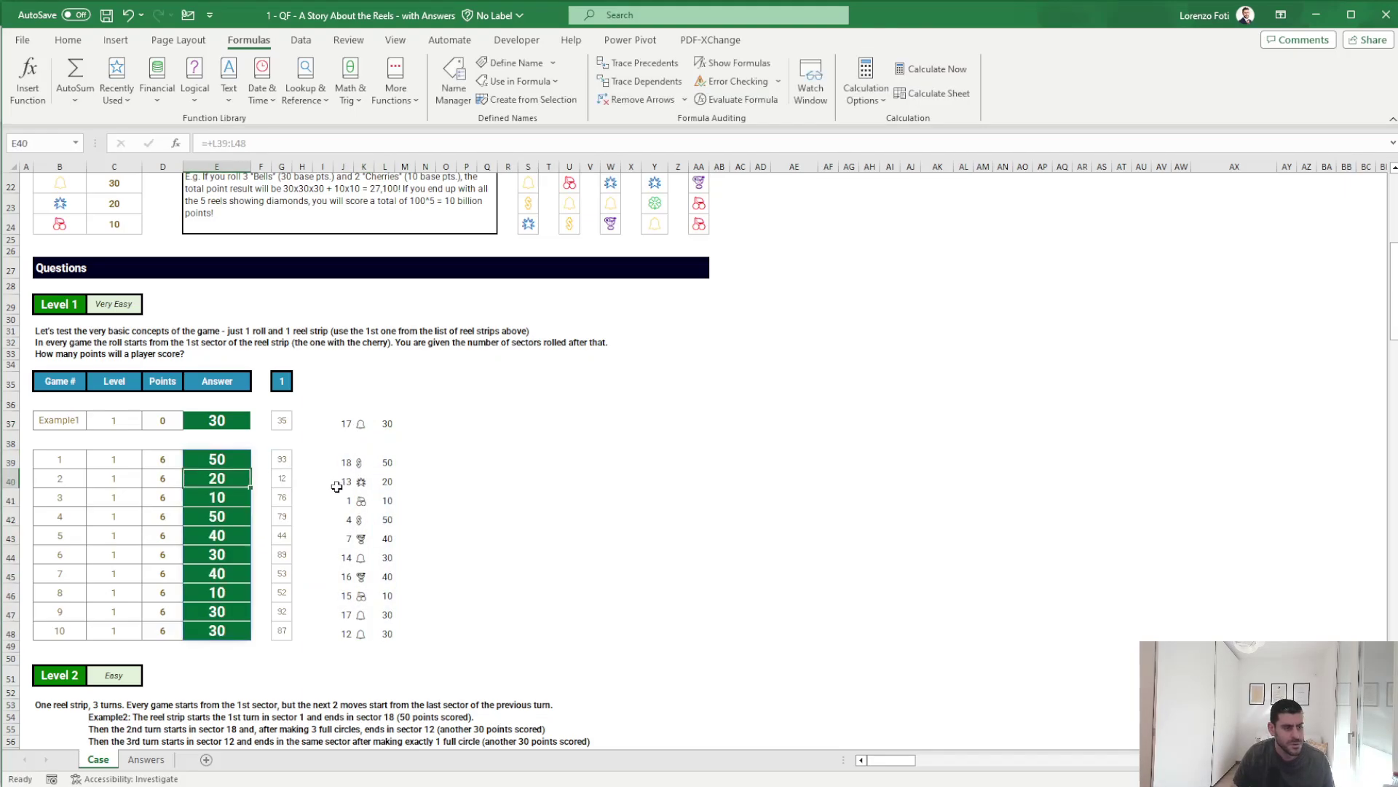
click(226, 460)
key(ctrl+shift+Down)
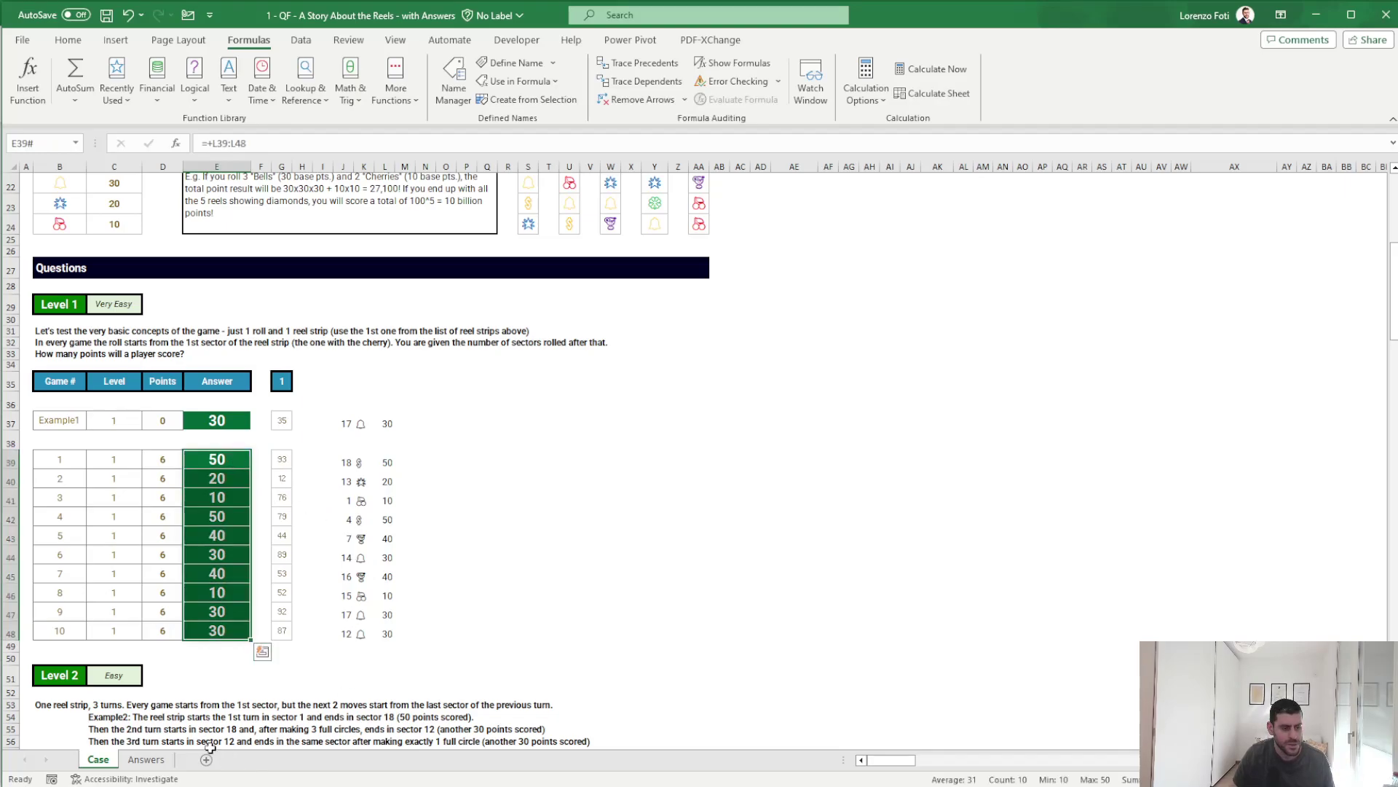
click(146, 759)
- Compare the expected Level 1 answers in E39:E48, then scroll the Case sheet to Level 2
click(175, 696)
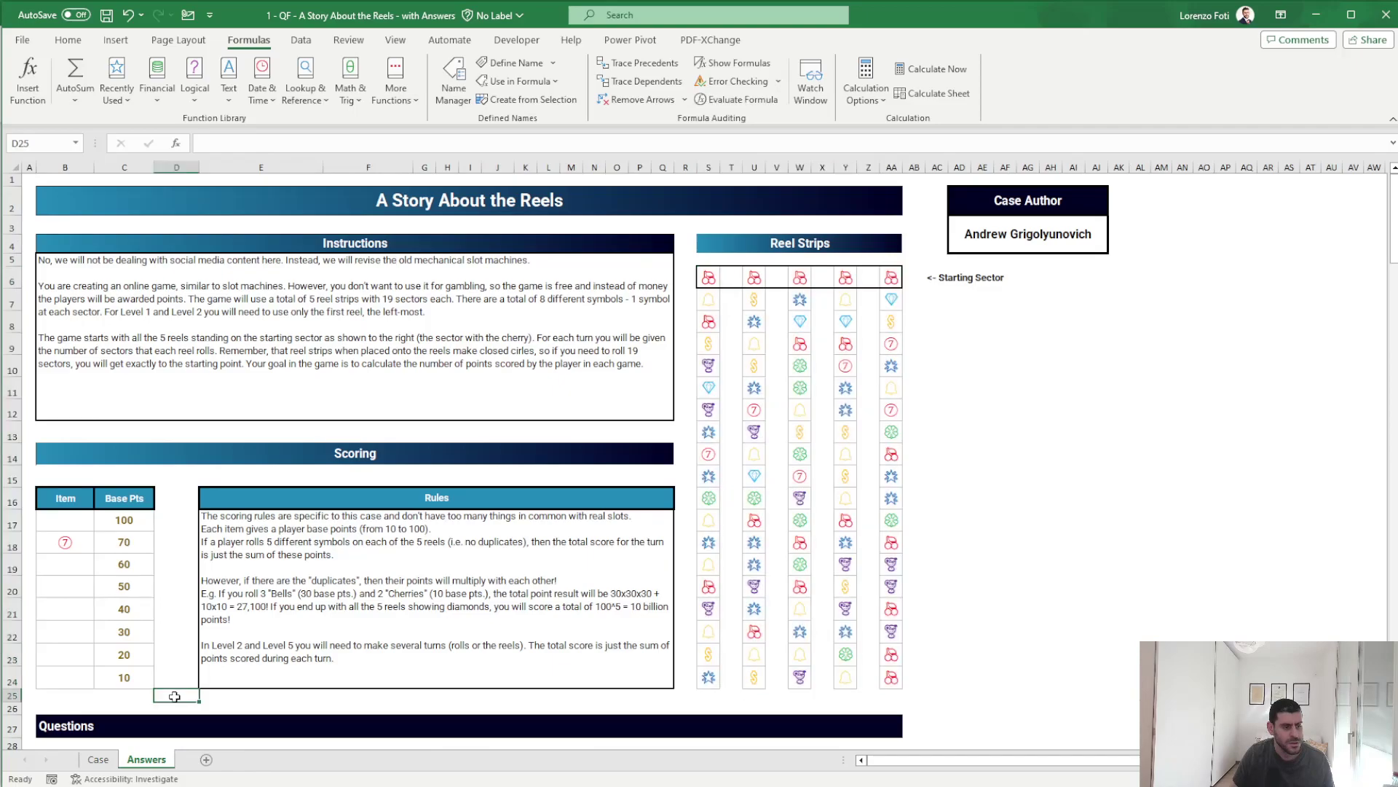
scroll(218, 619, down, 8)
drag(295, 426, 277, 619)
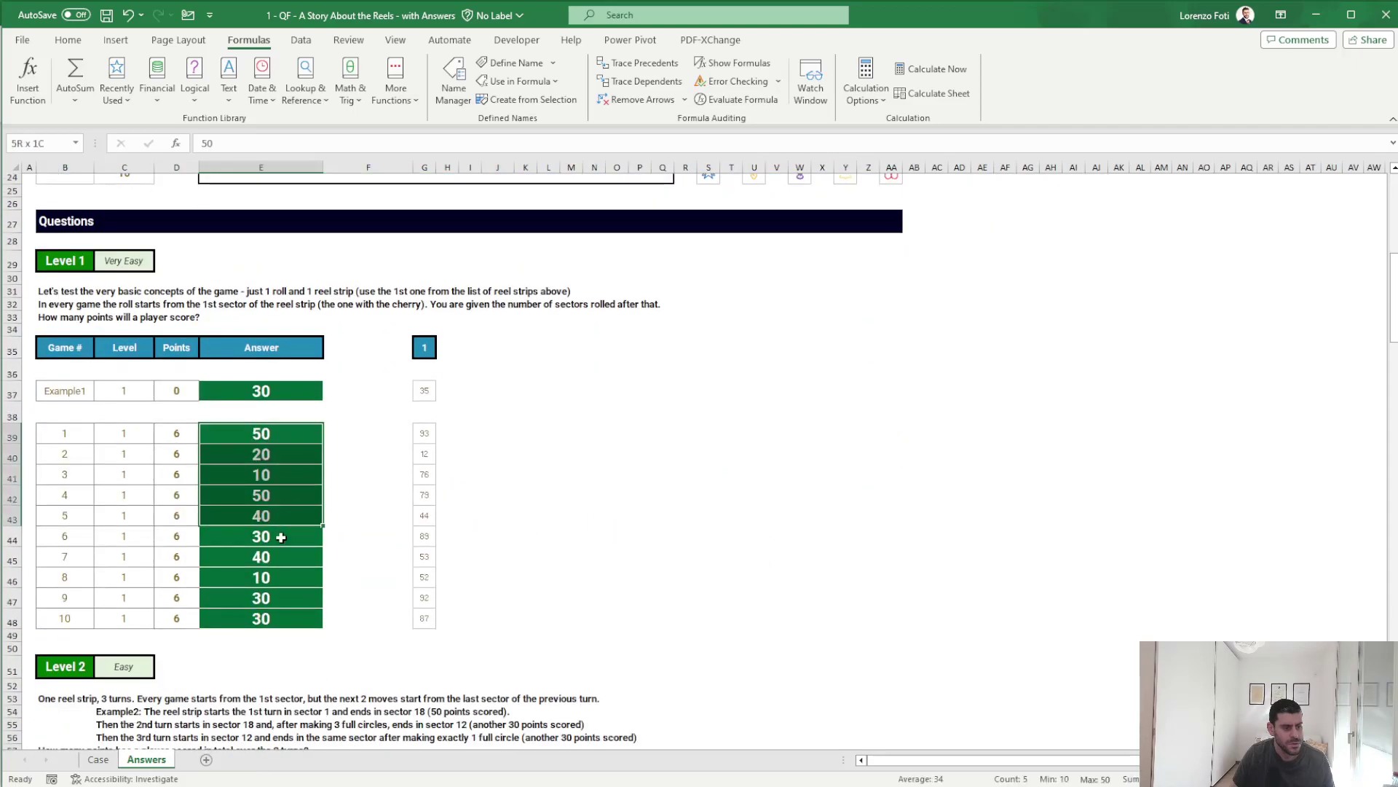
click(612, 609)
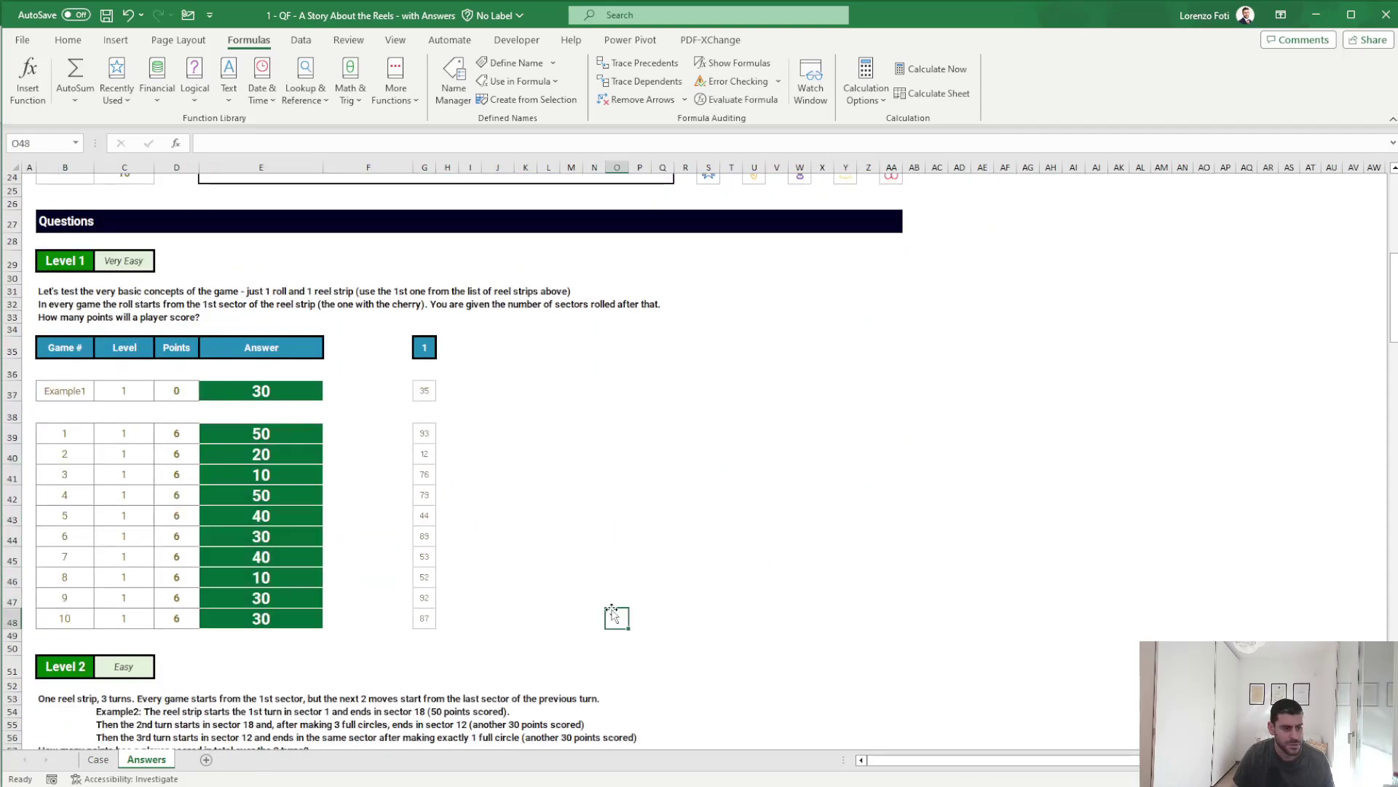
click(98, 759)
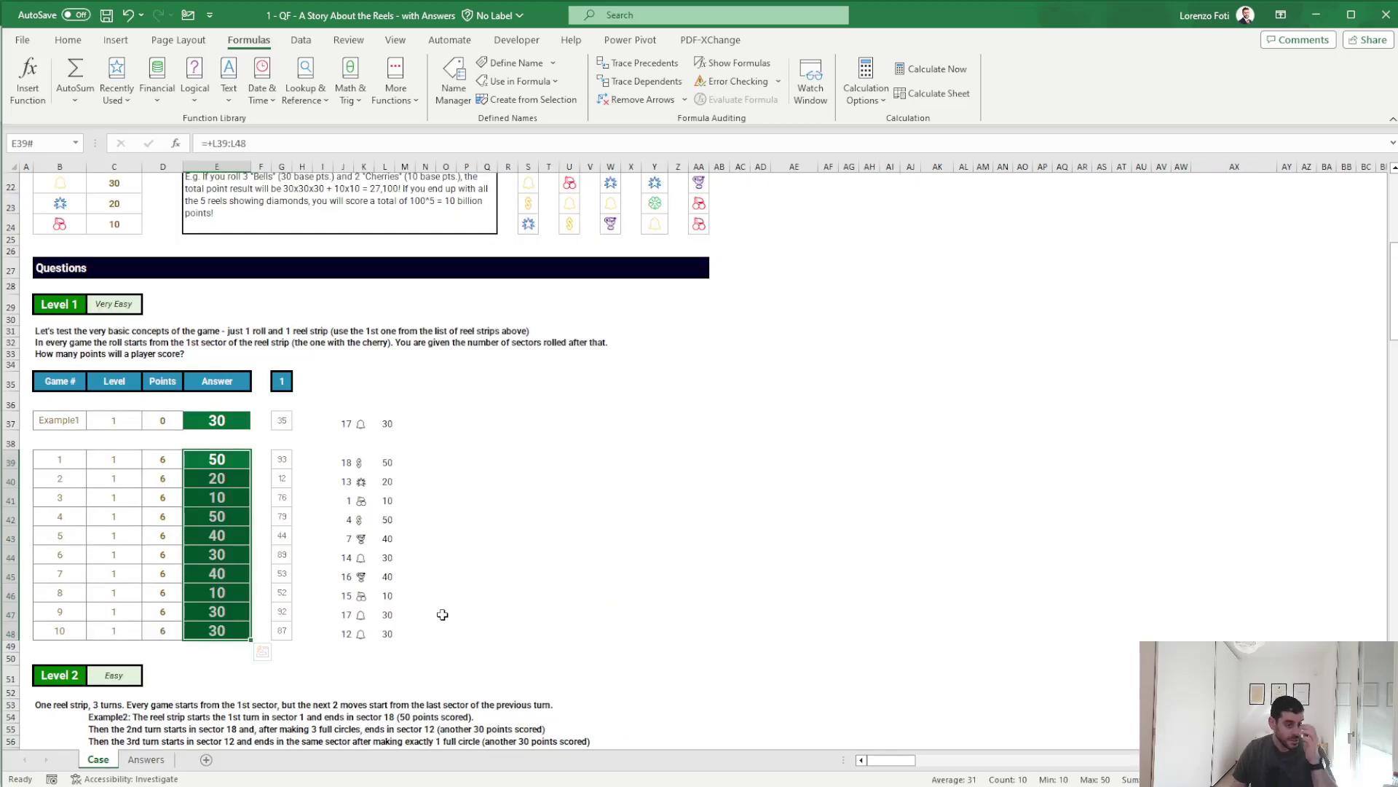
scroll(442, 614, down, 5)
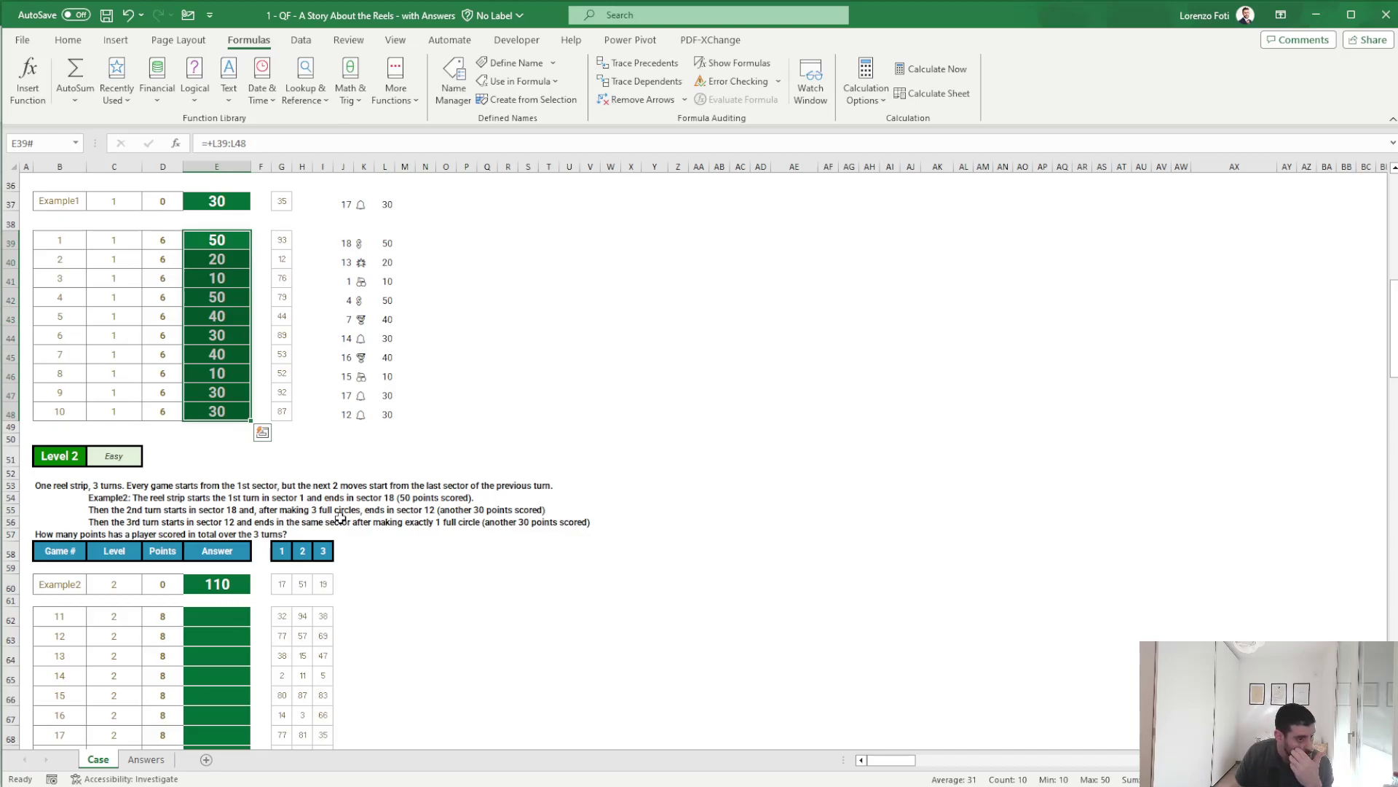
- Copy the J37 sector formula beside Example2 and make it start from cell K60
scroll(422, 548, down, 1)
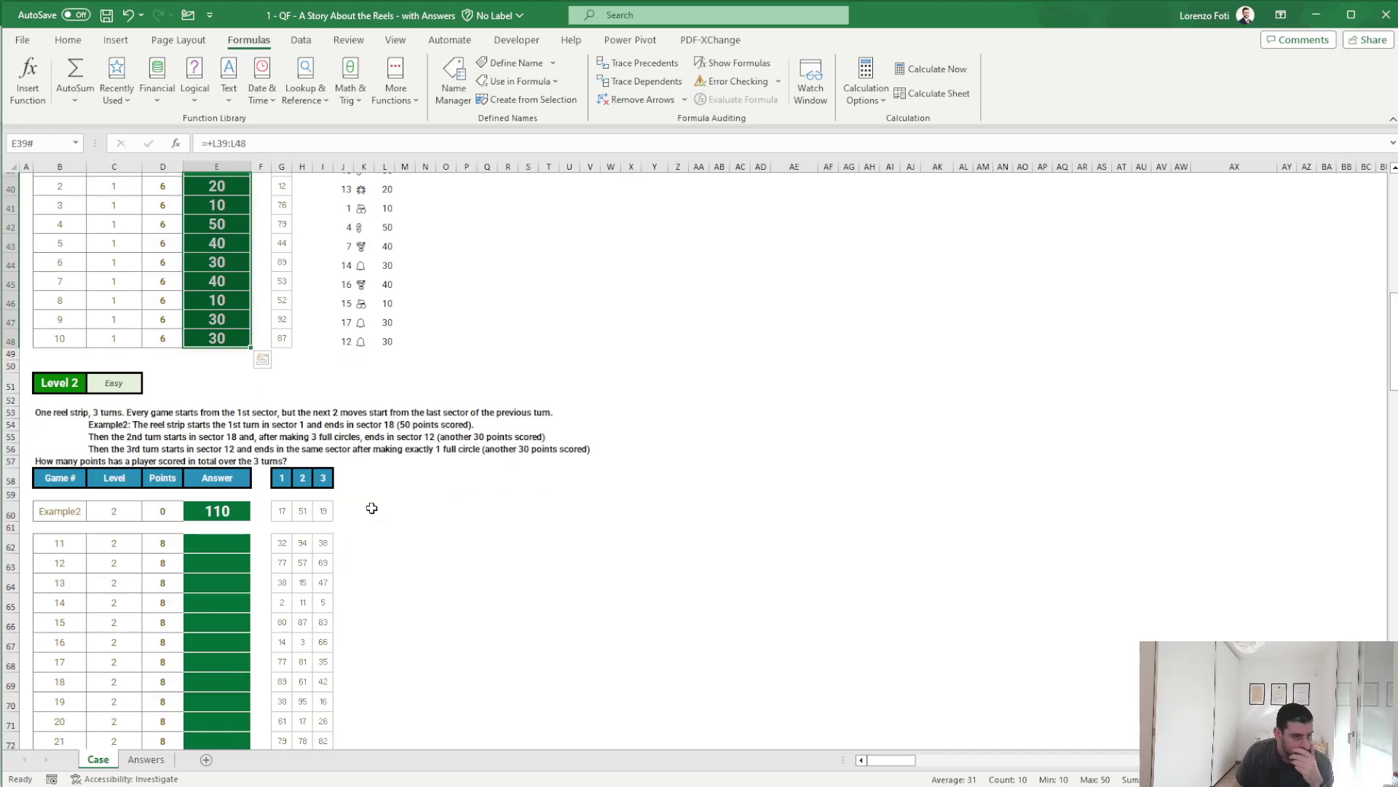
scroll(371, 508, up, 4)
click(345, 314)
key(ctrl+c)
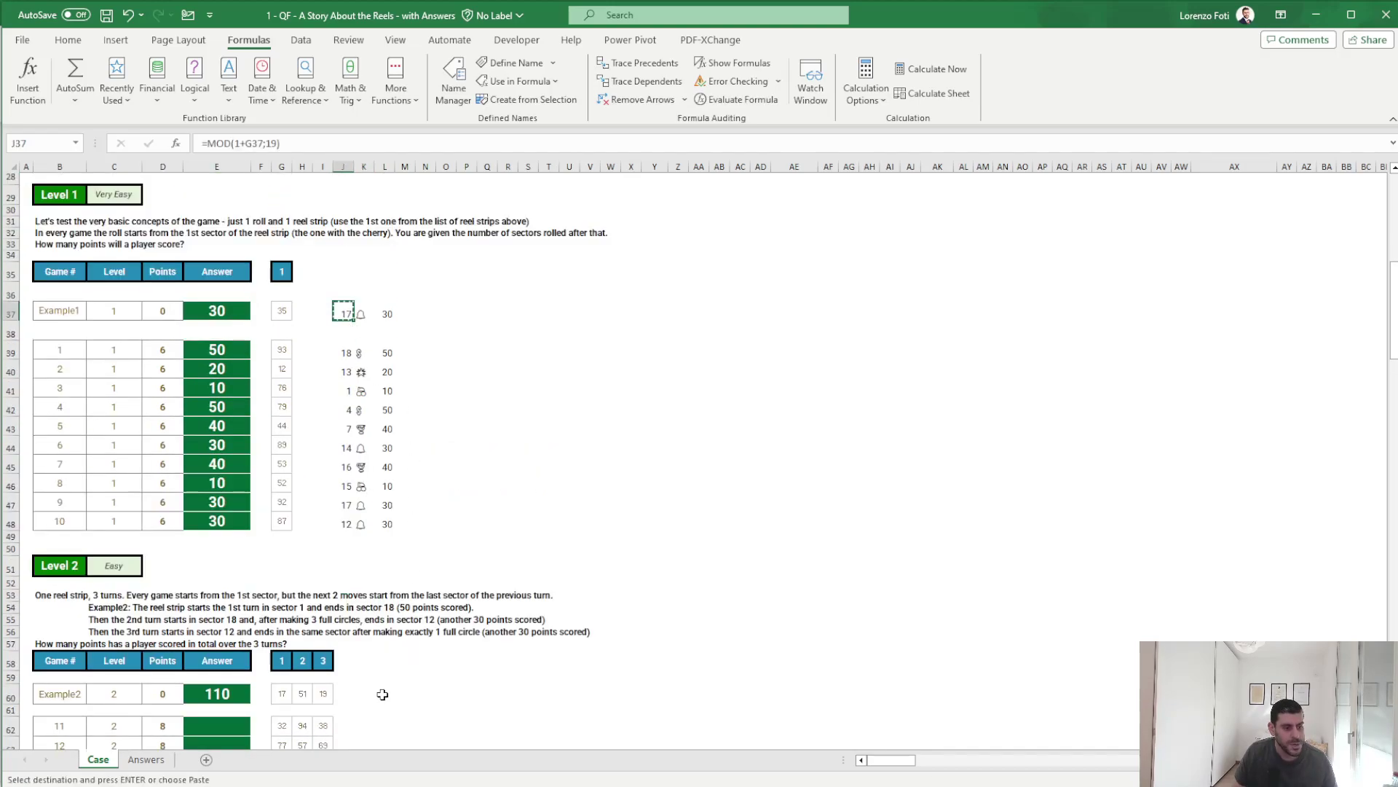
click(382, 694)
key(Return)
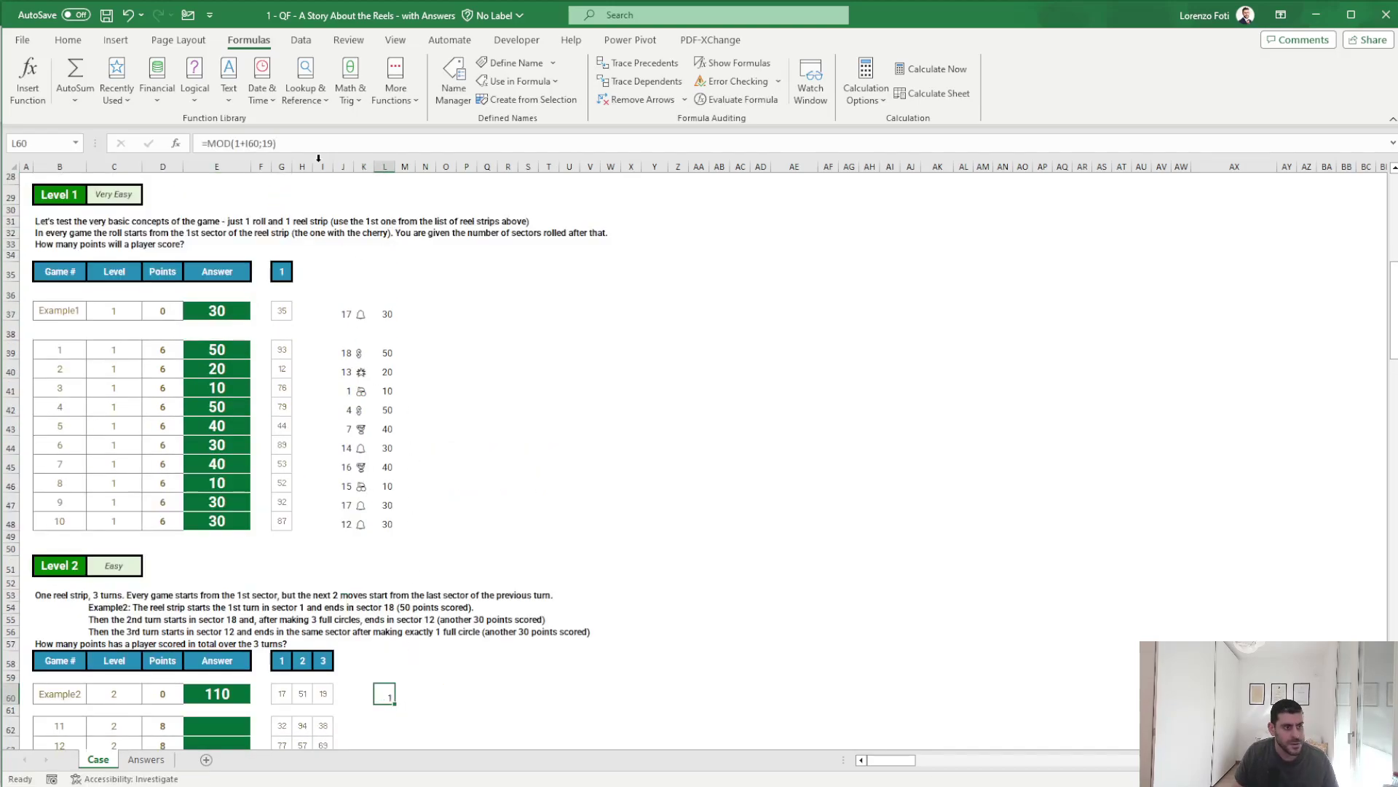
click(238, 143)
double_click(237, 143)
click(367, 695)
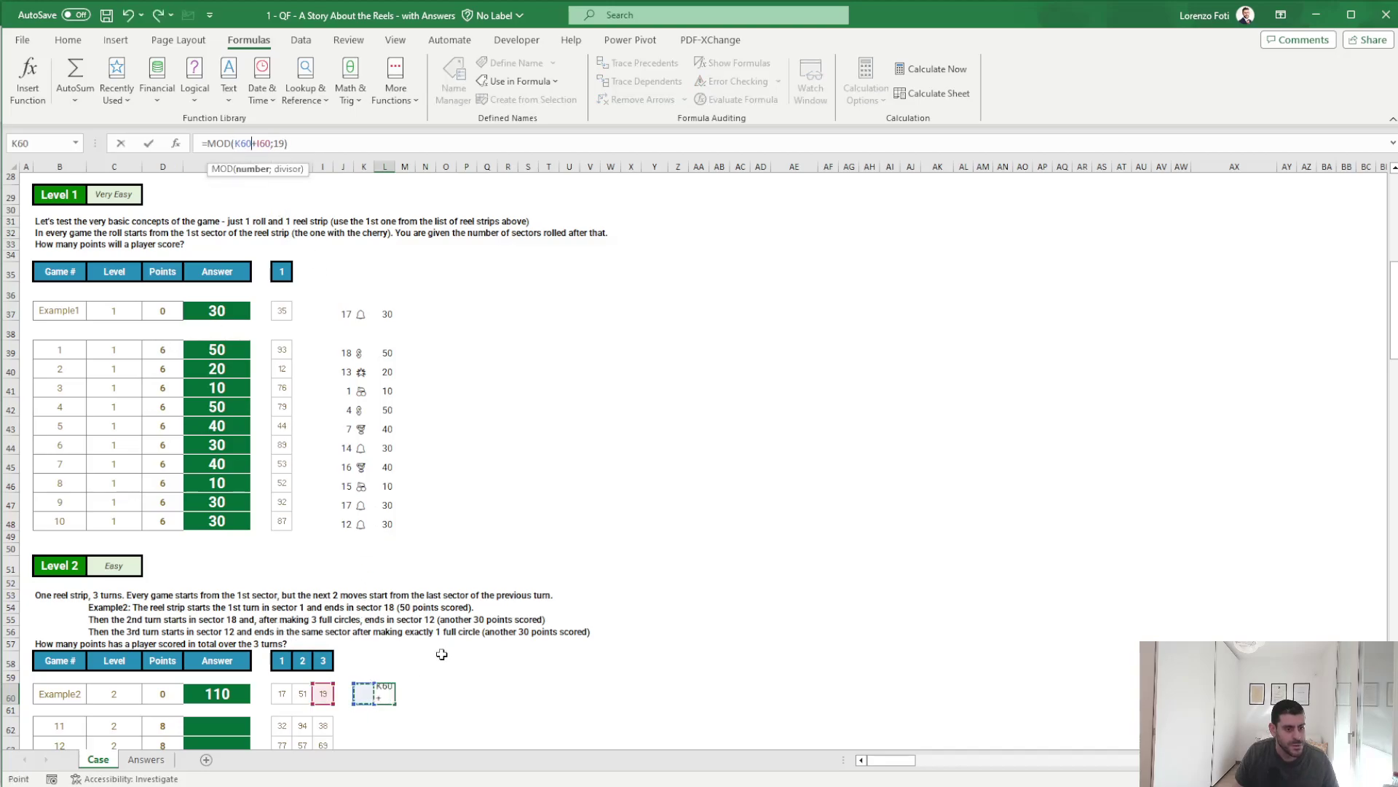
key(Return)
- Rework the sector formula into =MOD(K60+G60;19) so it adds the first-turn roll 17
key(Up)
key(Left)
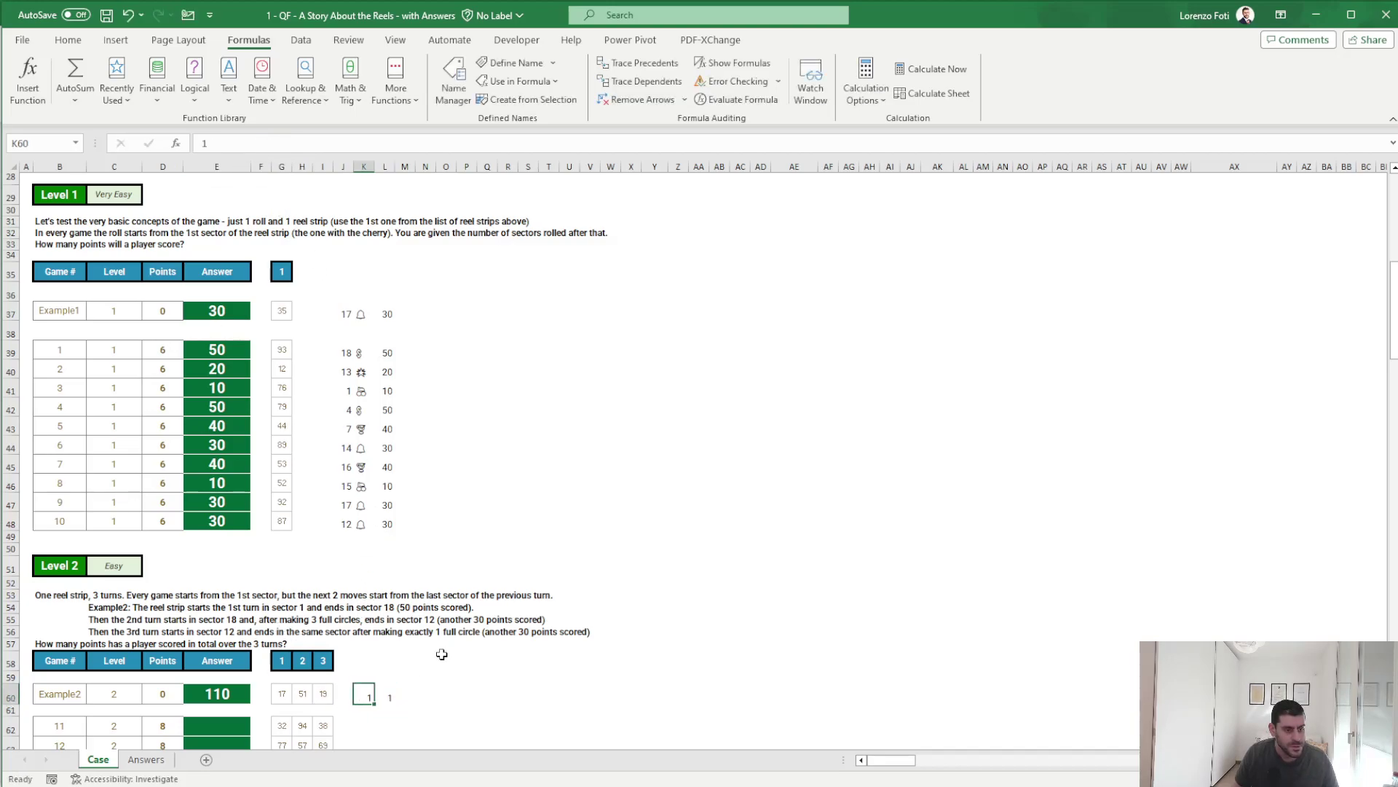
key(Right)
key(F2)
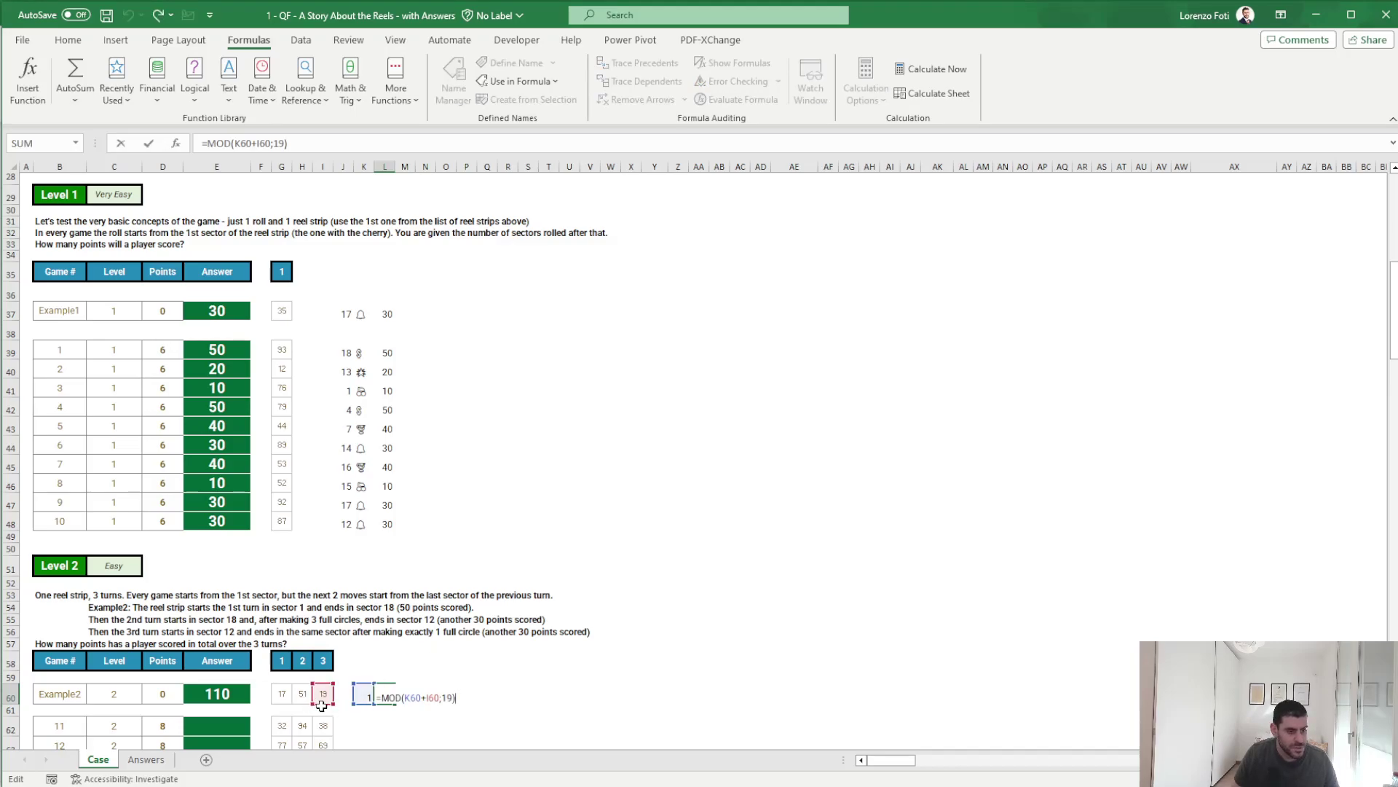
key(Escape)
key(F2)
drag(341, 705, 286, 697)
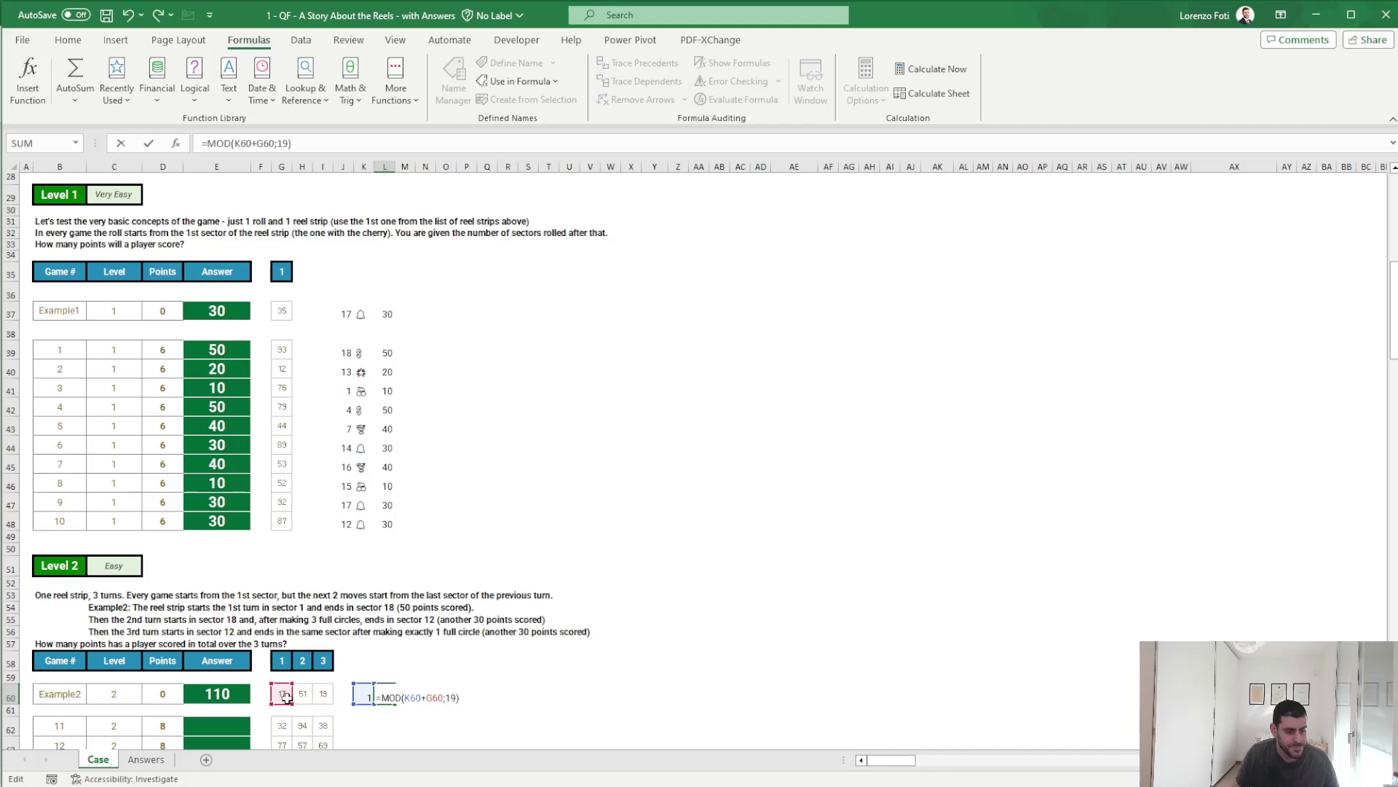
key(Tab)
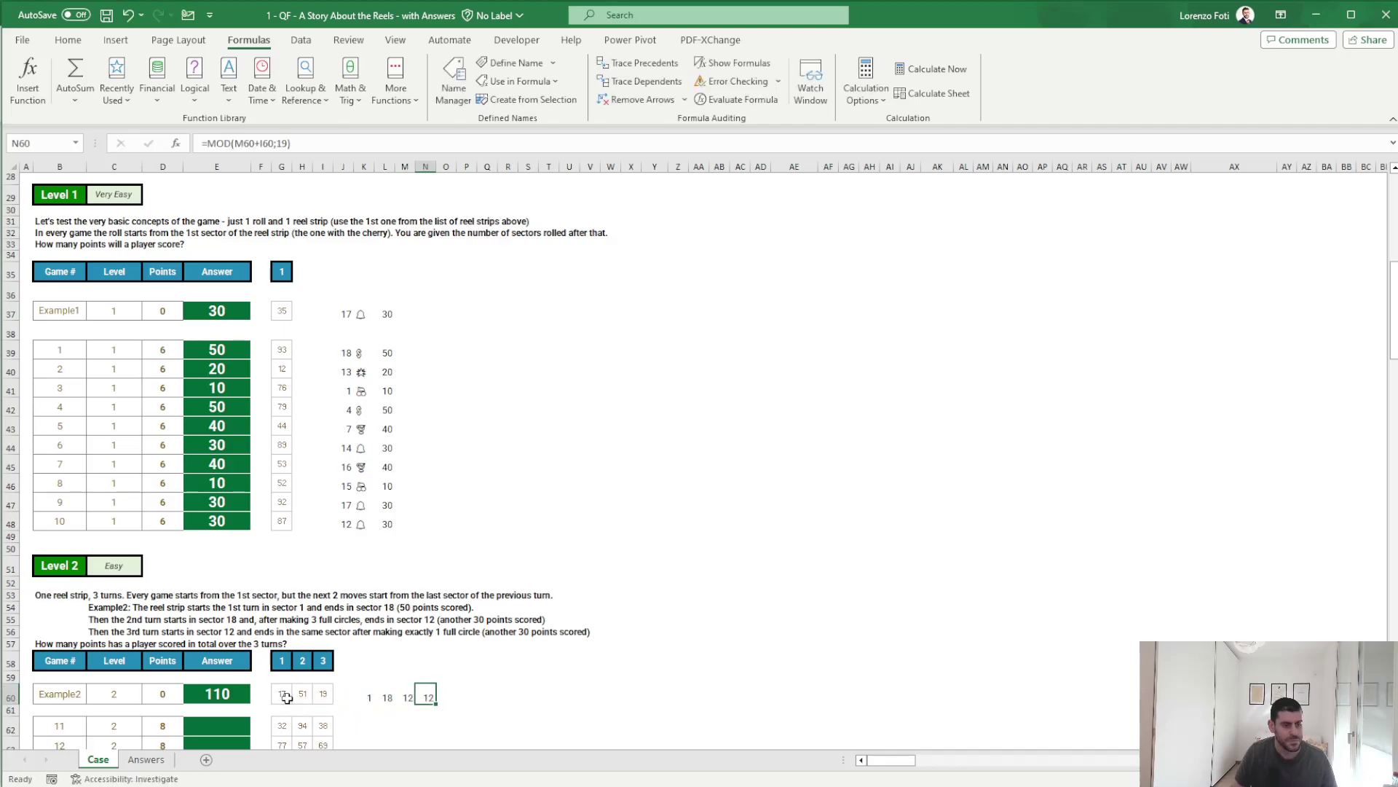
scroll(313, 696, down, 4)
- Enter 1 in each of L59:N59 above the Example2 sector numbers
click(446, 514)
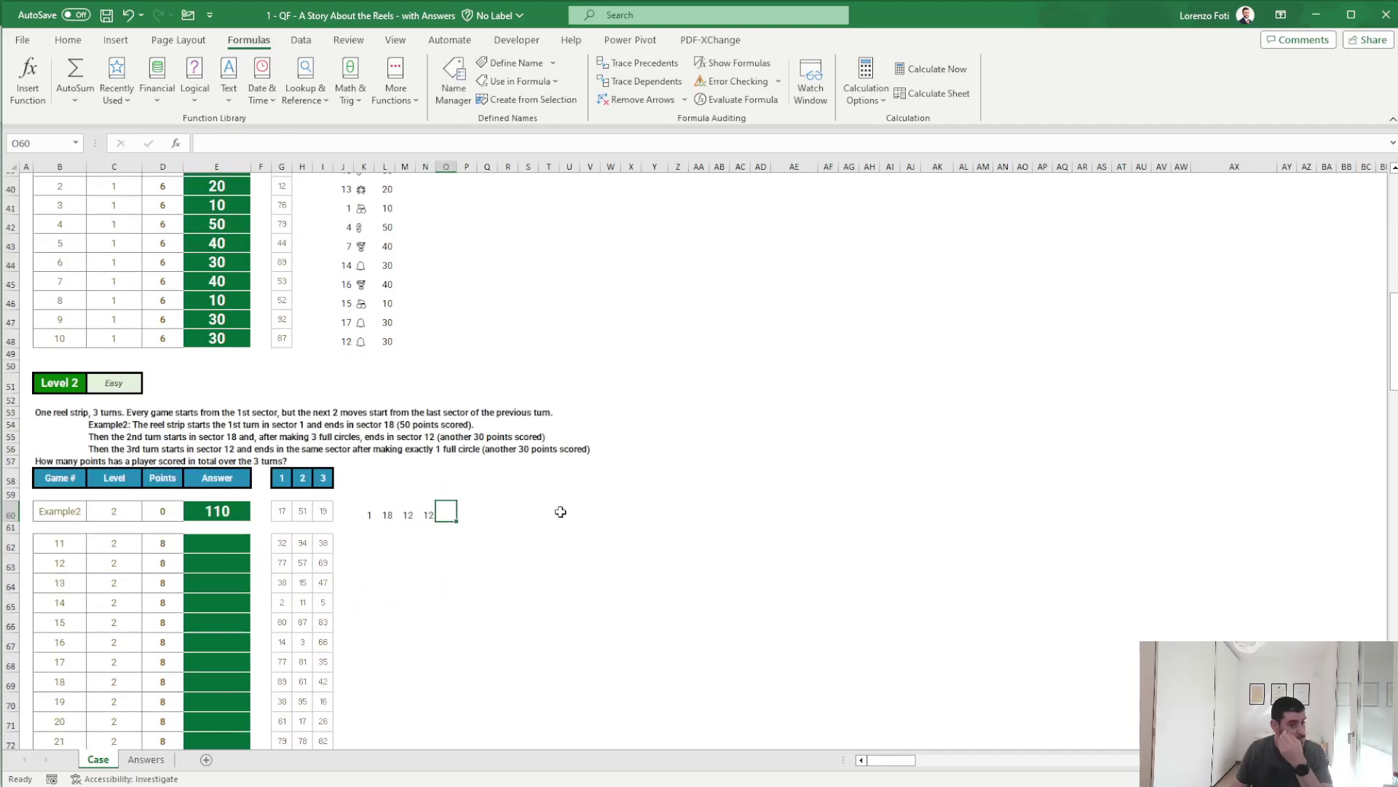
text(+in)
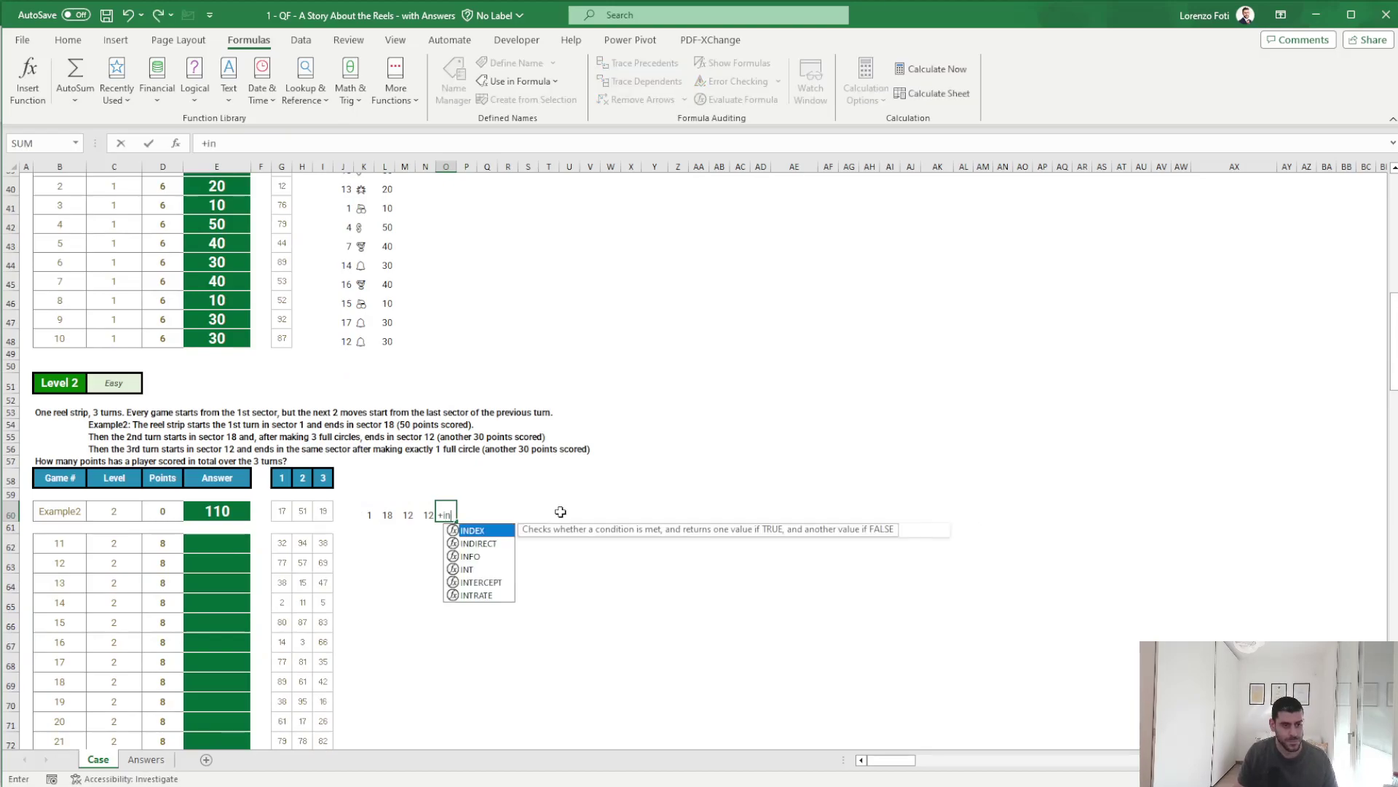
text(dex()
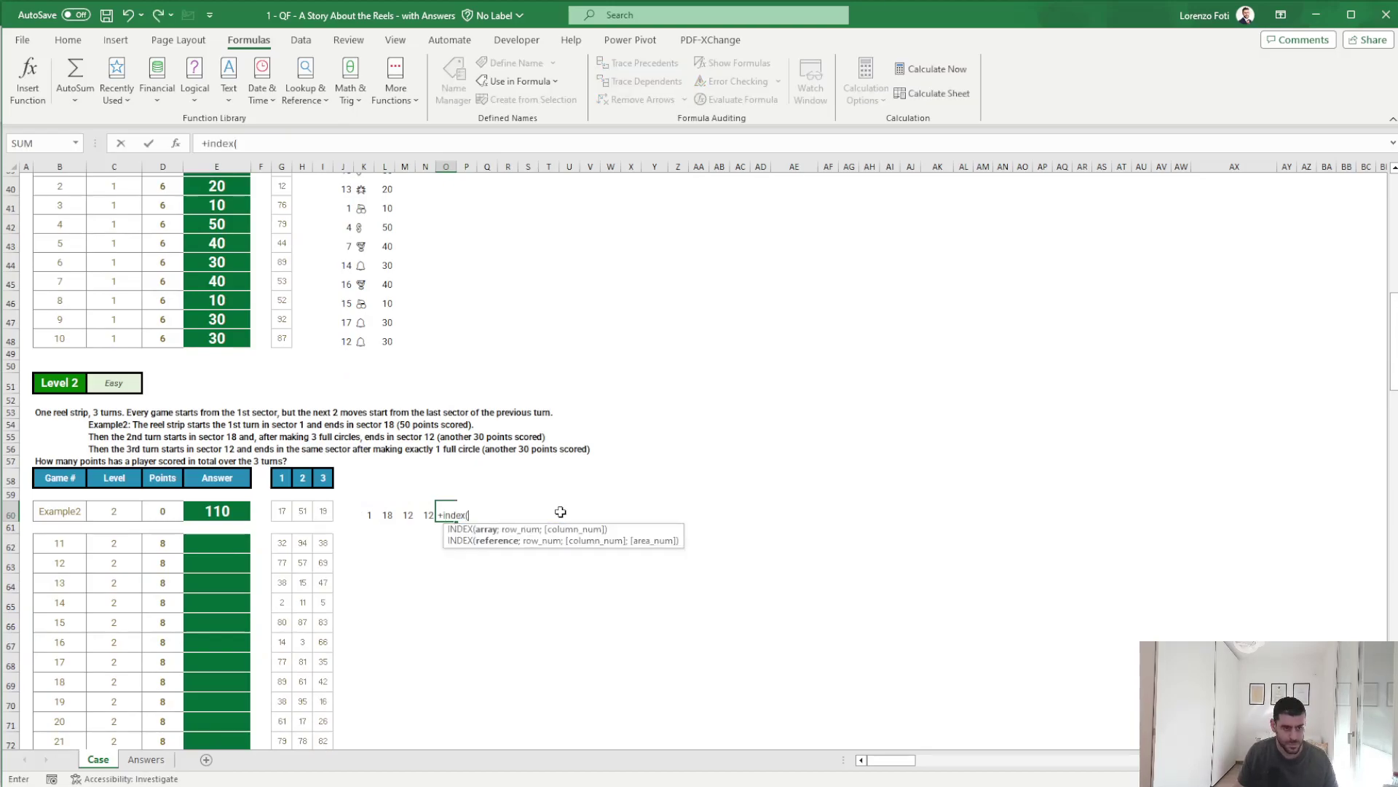
key(Escape)
key(Left)
key(Left)
key(Up)
key(Left)
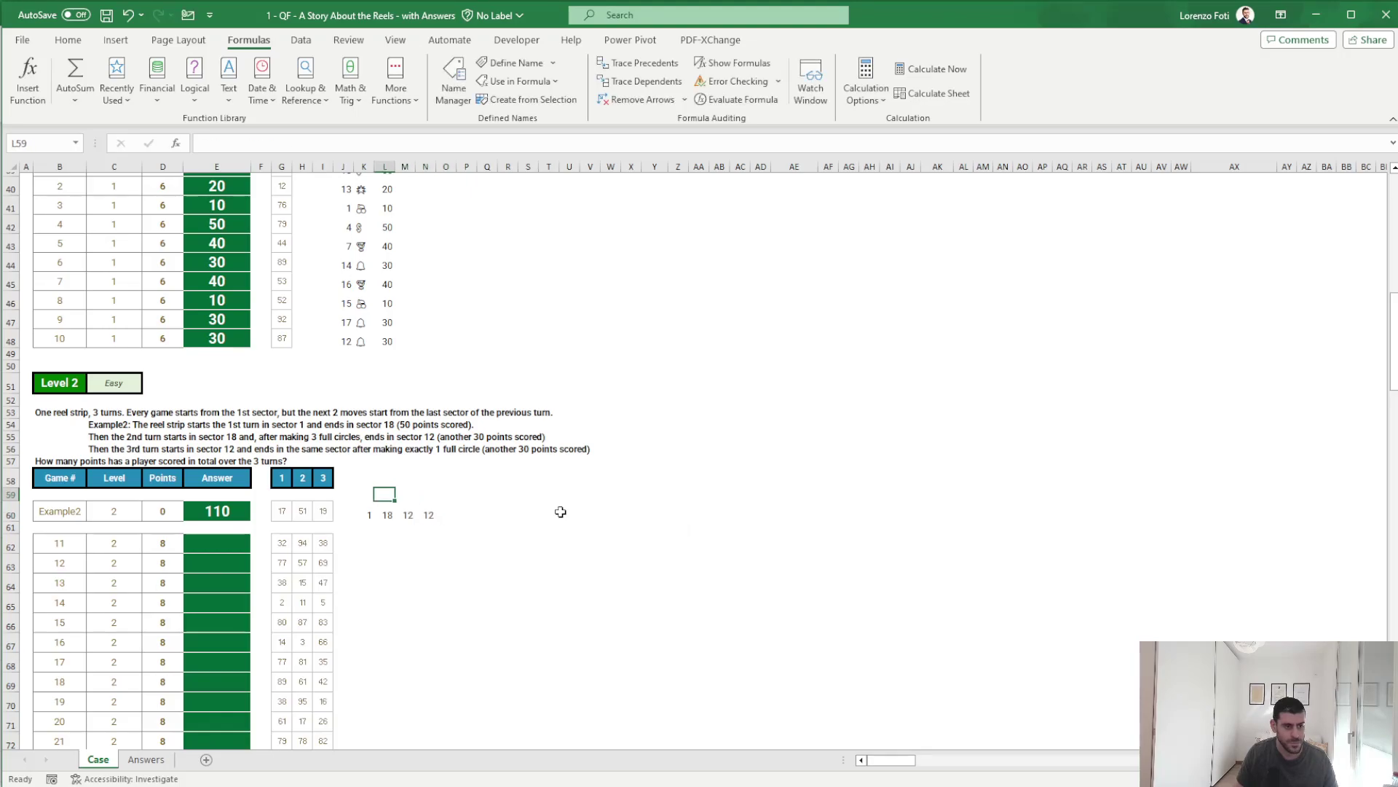
key(Right)
text(2)
key(Right)
text(3)
key(Left)
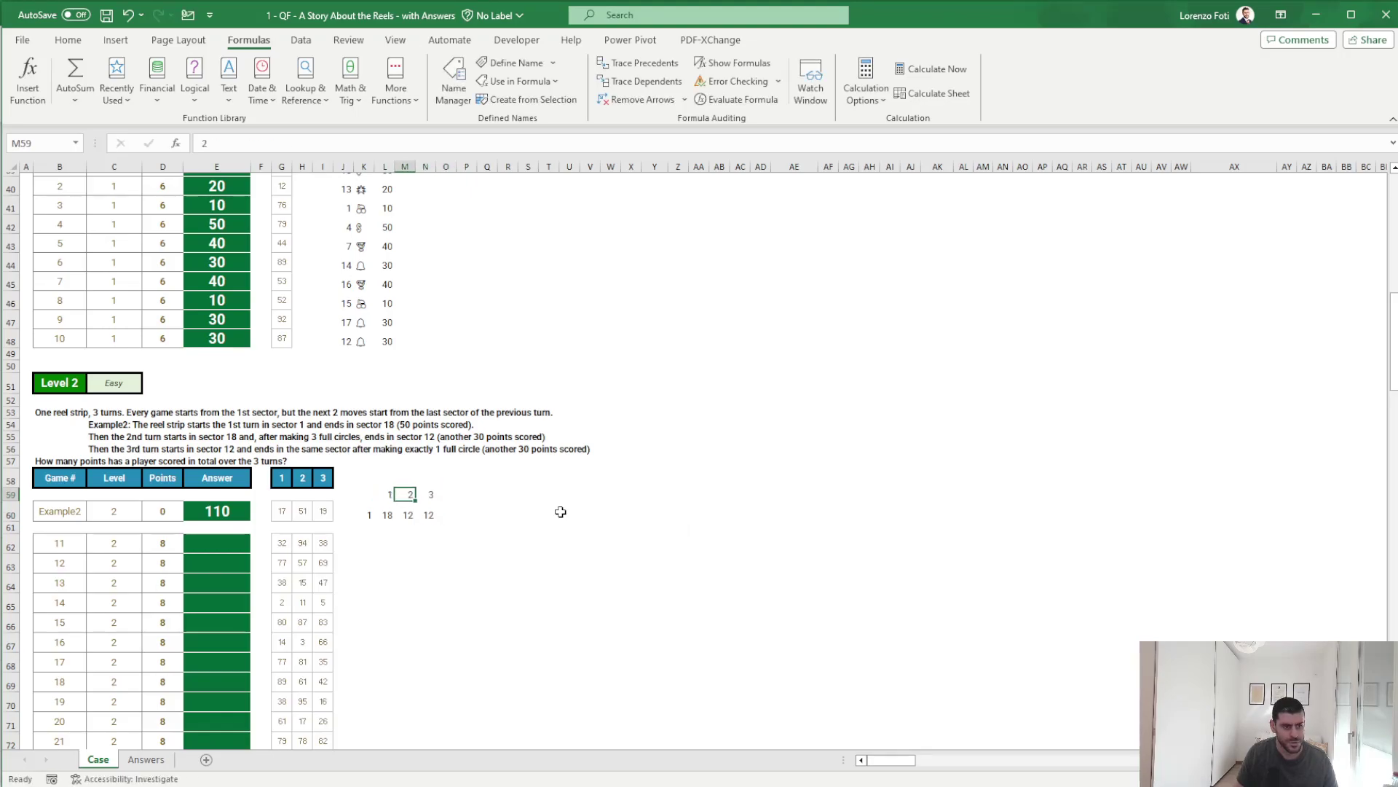
text(1)
key(Right)
text(1)
key(Right)
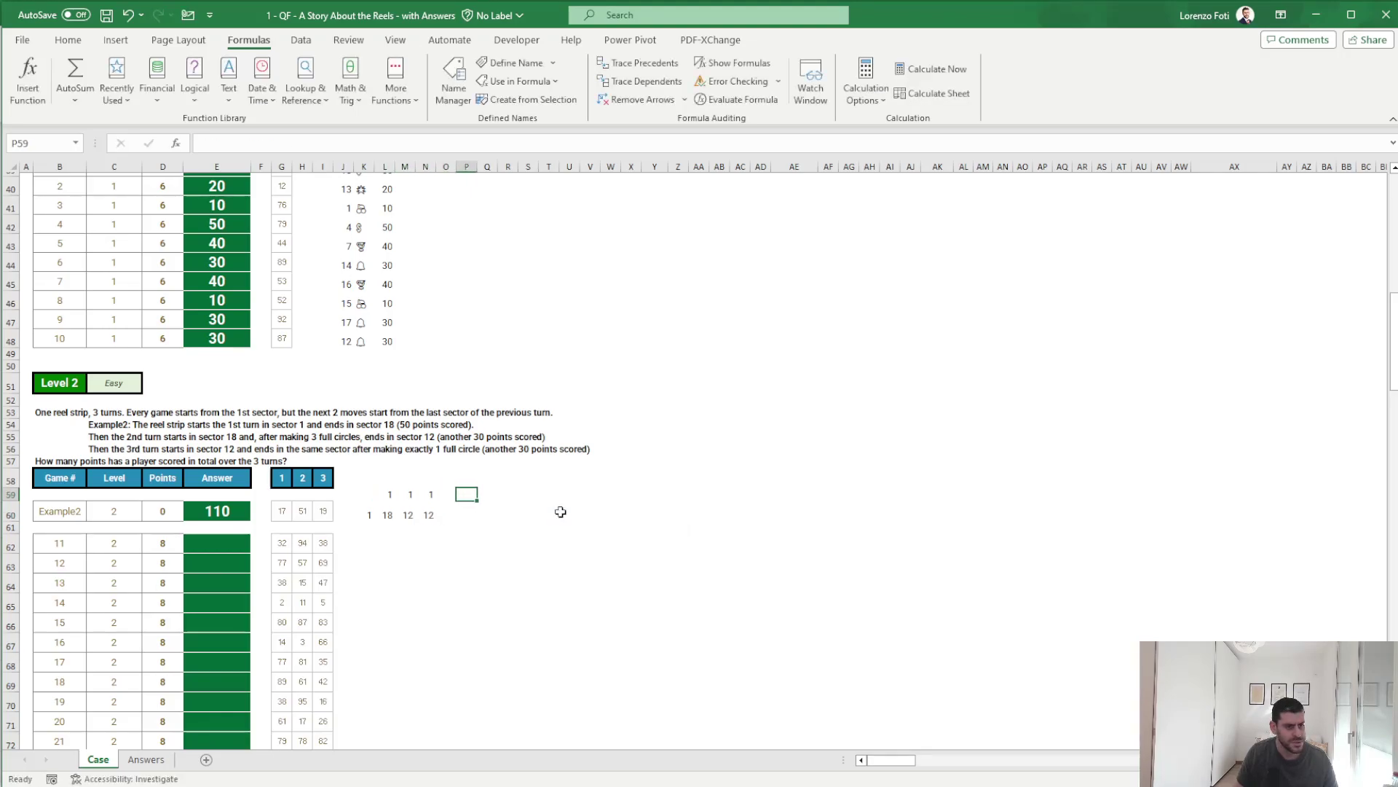
key(Down)
key(Down)
key(Up)
- Enter =INDEX(reel1;L60:N60) in O60 to return the three landed symbols
text(+)
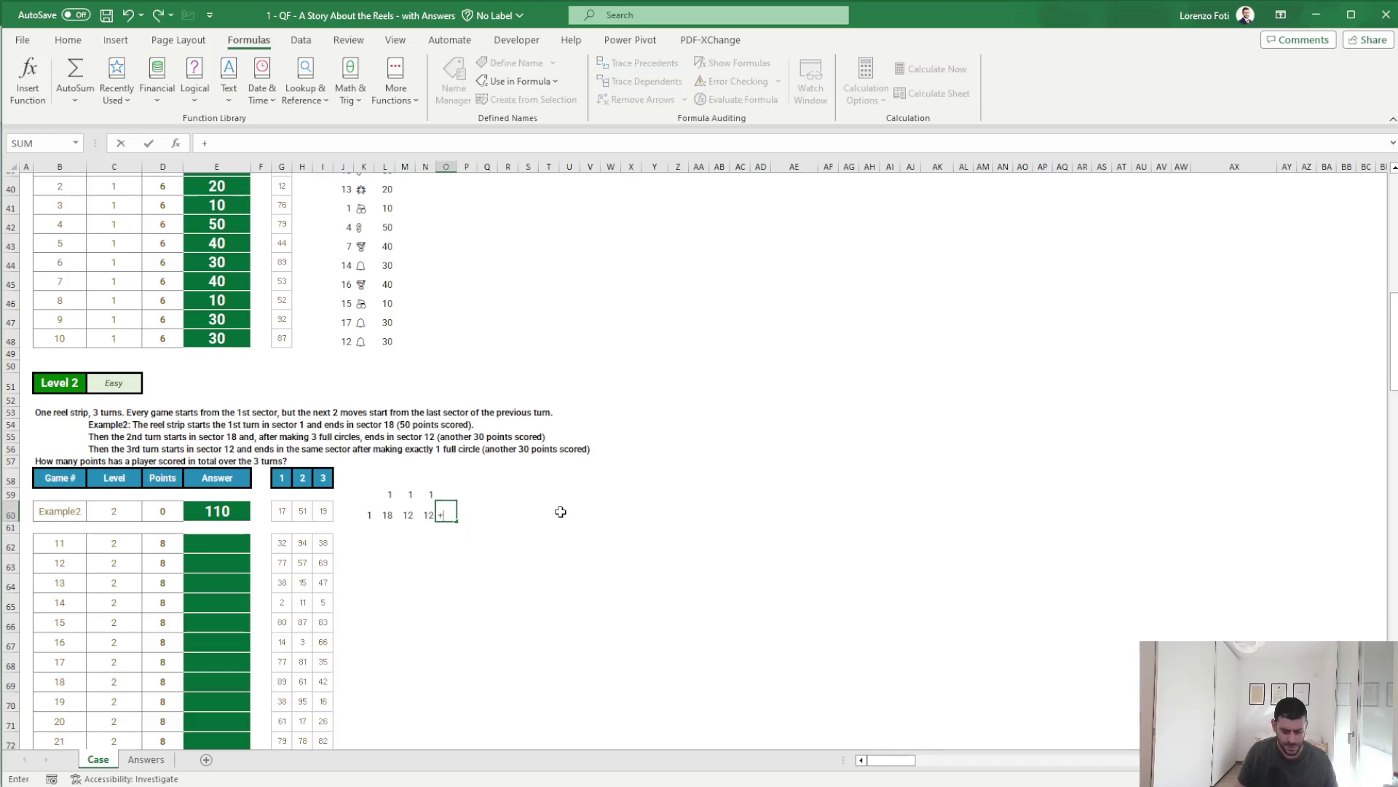
text(inde)
key(Tab)
text(reel)
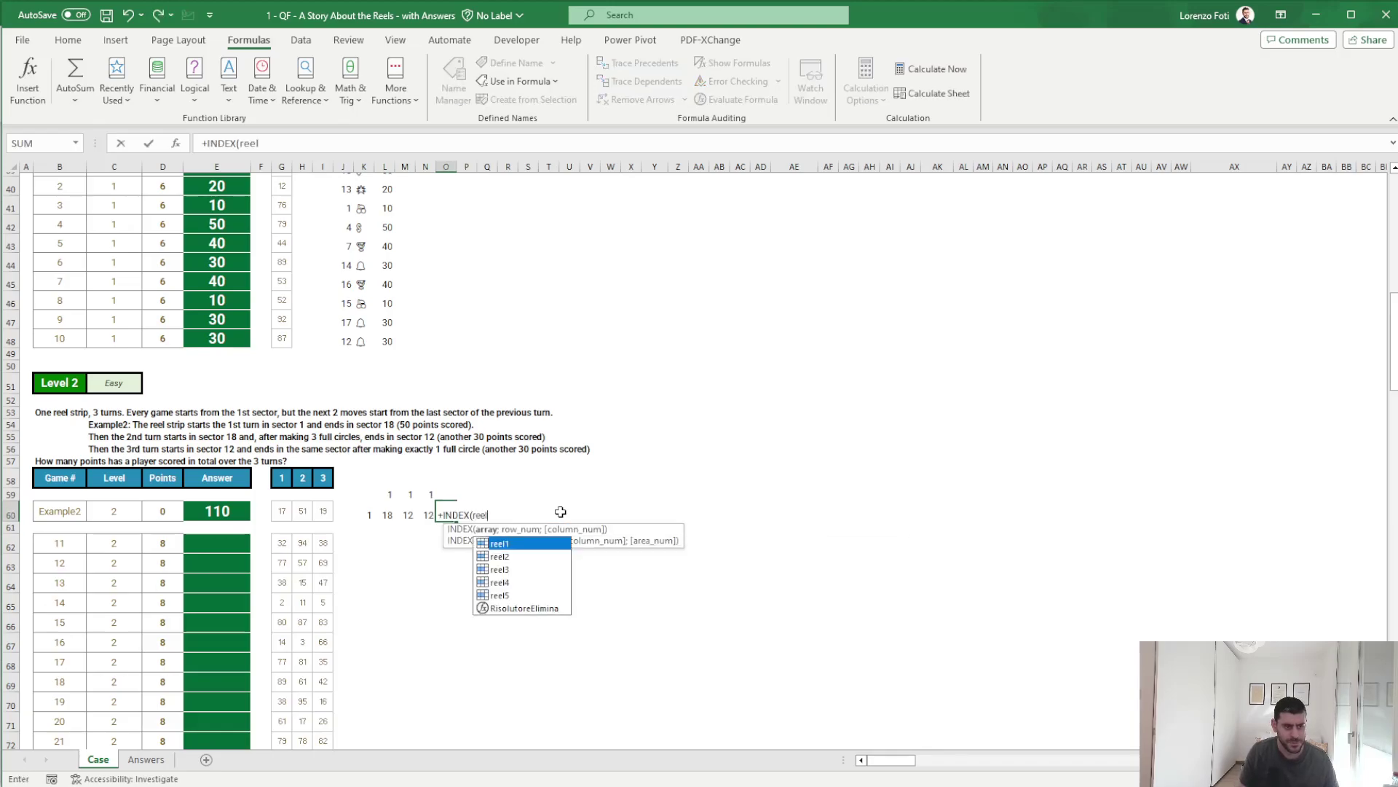
text(1;)
key(Left)
key(Left)
text())
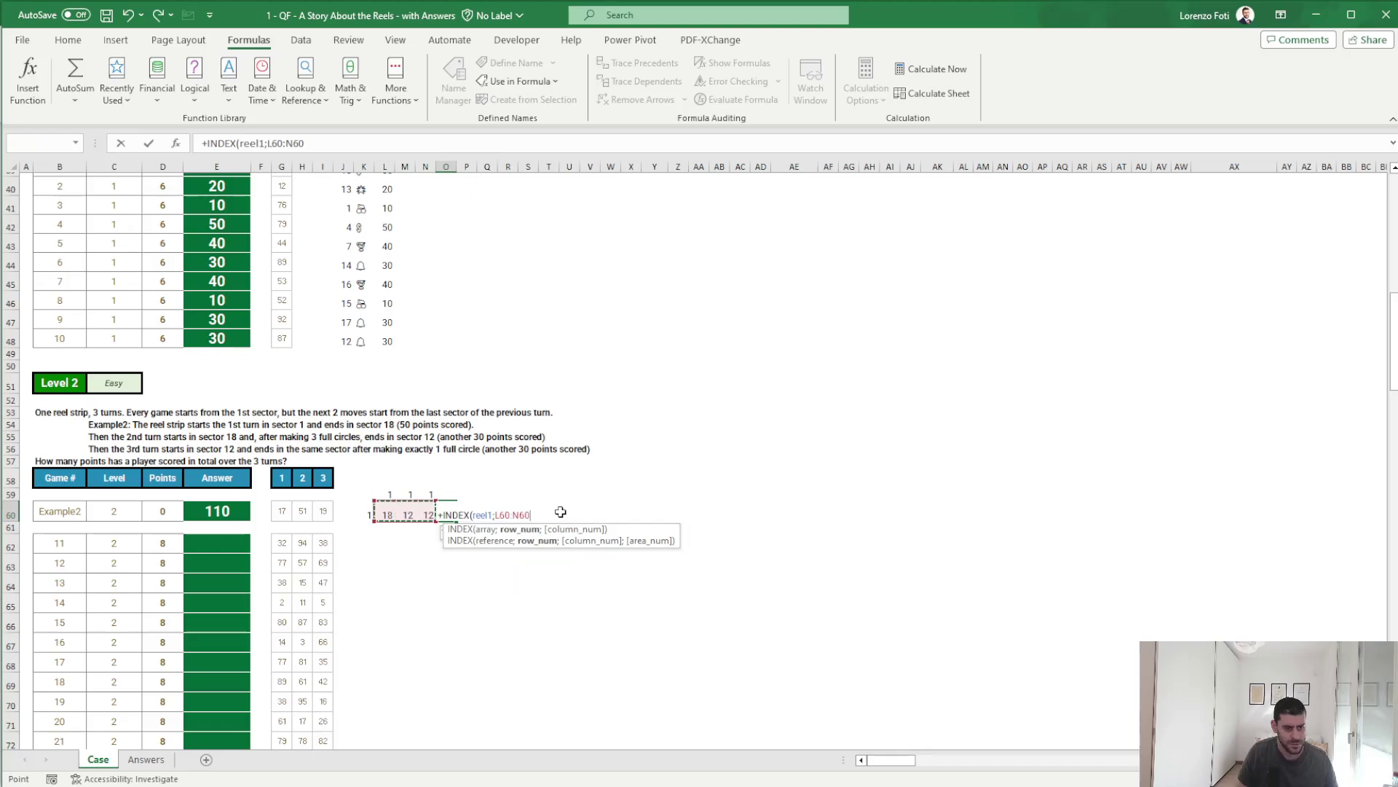
key(Return)
- Enter =XLOOKUP(O60#;items;points) in R60, giving points 50, 30 and 30
key(Up)
key(Right)
key(Right)
key(Right)
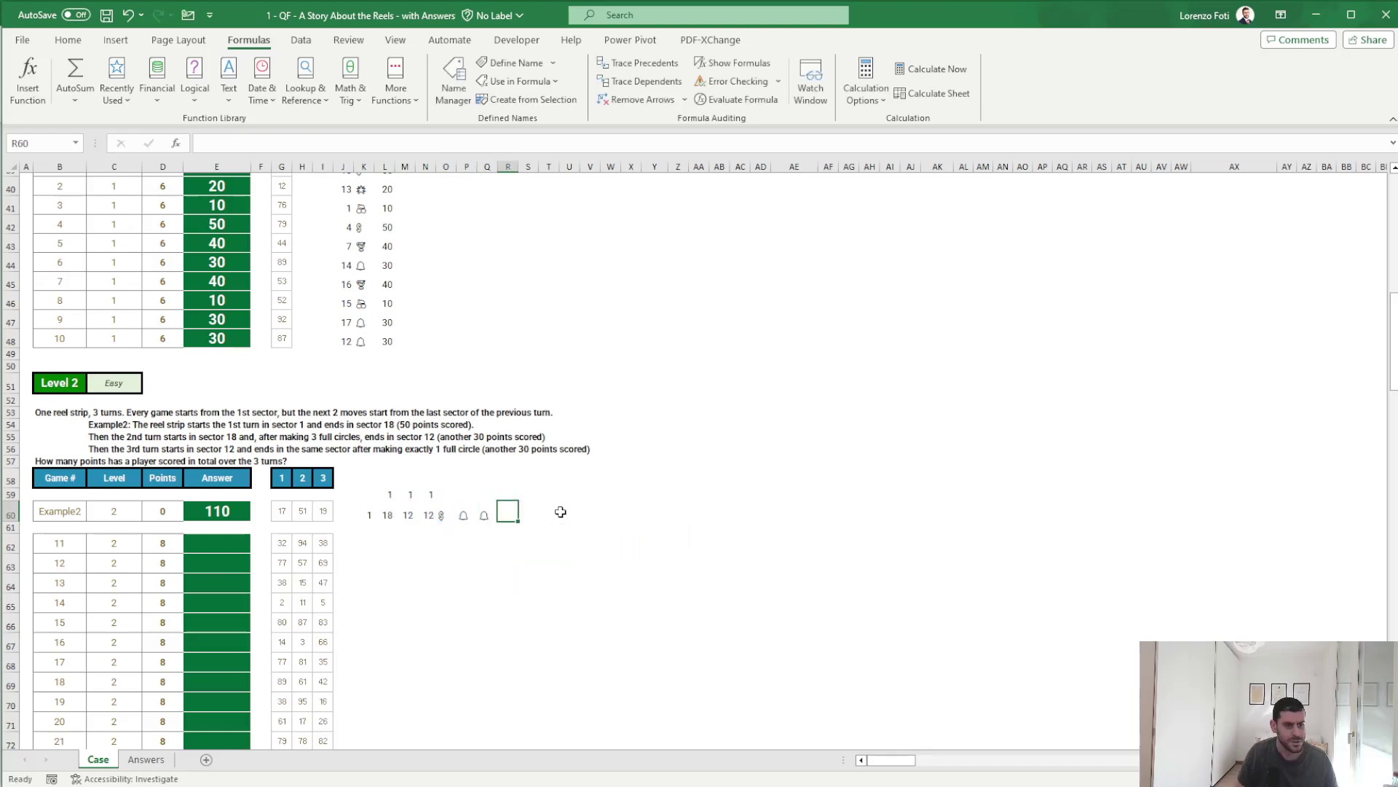
text(+xl)
key(Tab)
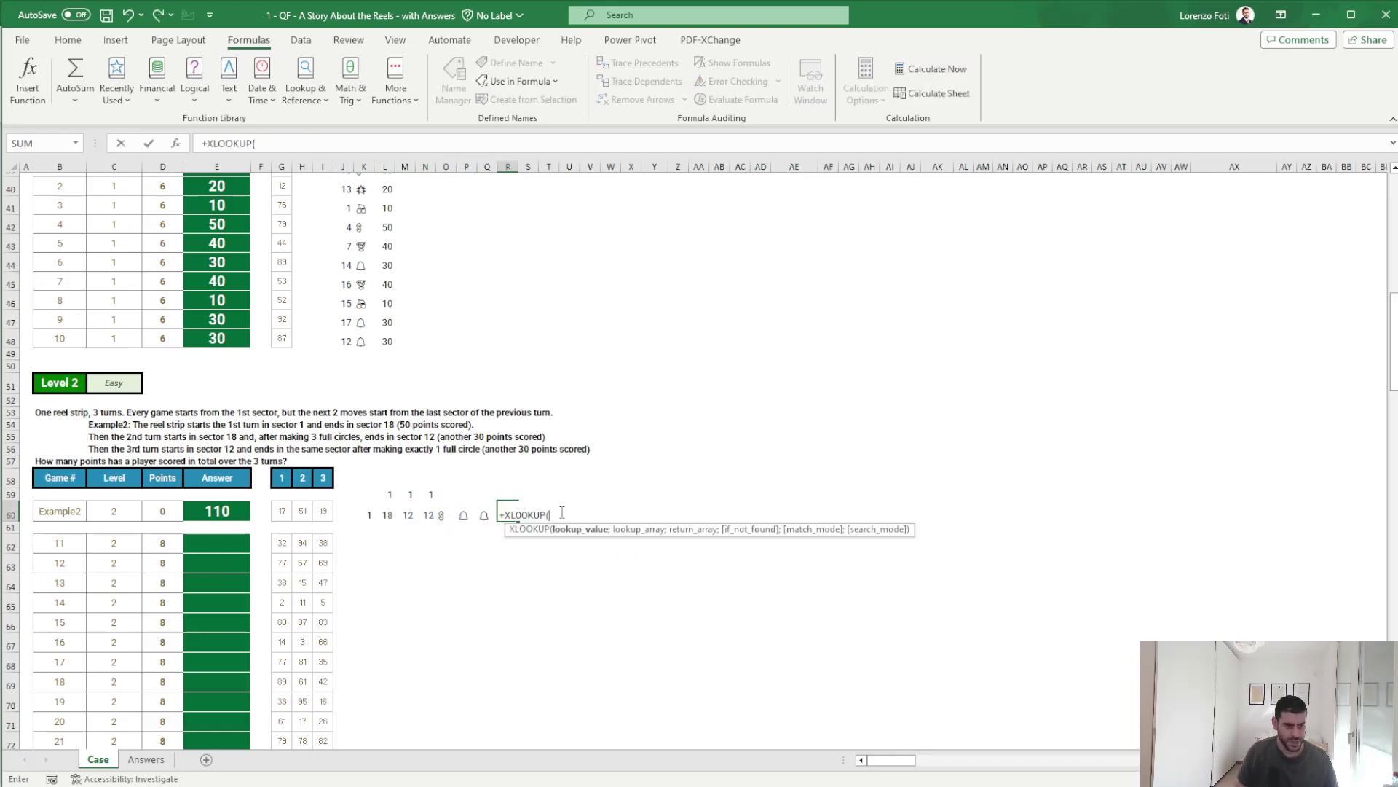
key(Left)
key(Left)
key(Left)
text(#;)
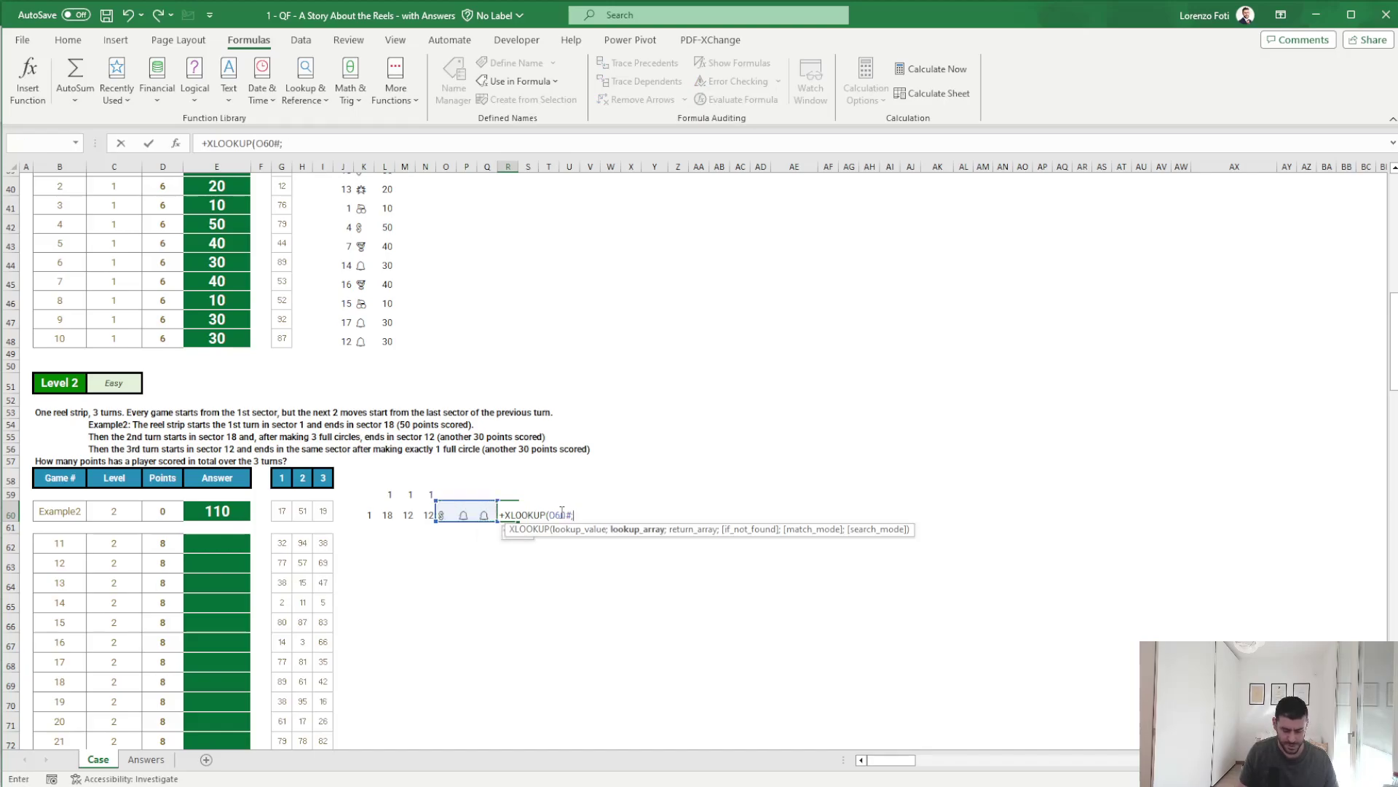
text(items;poi)
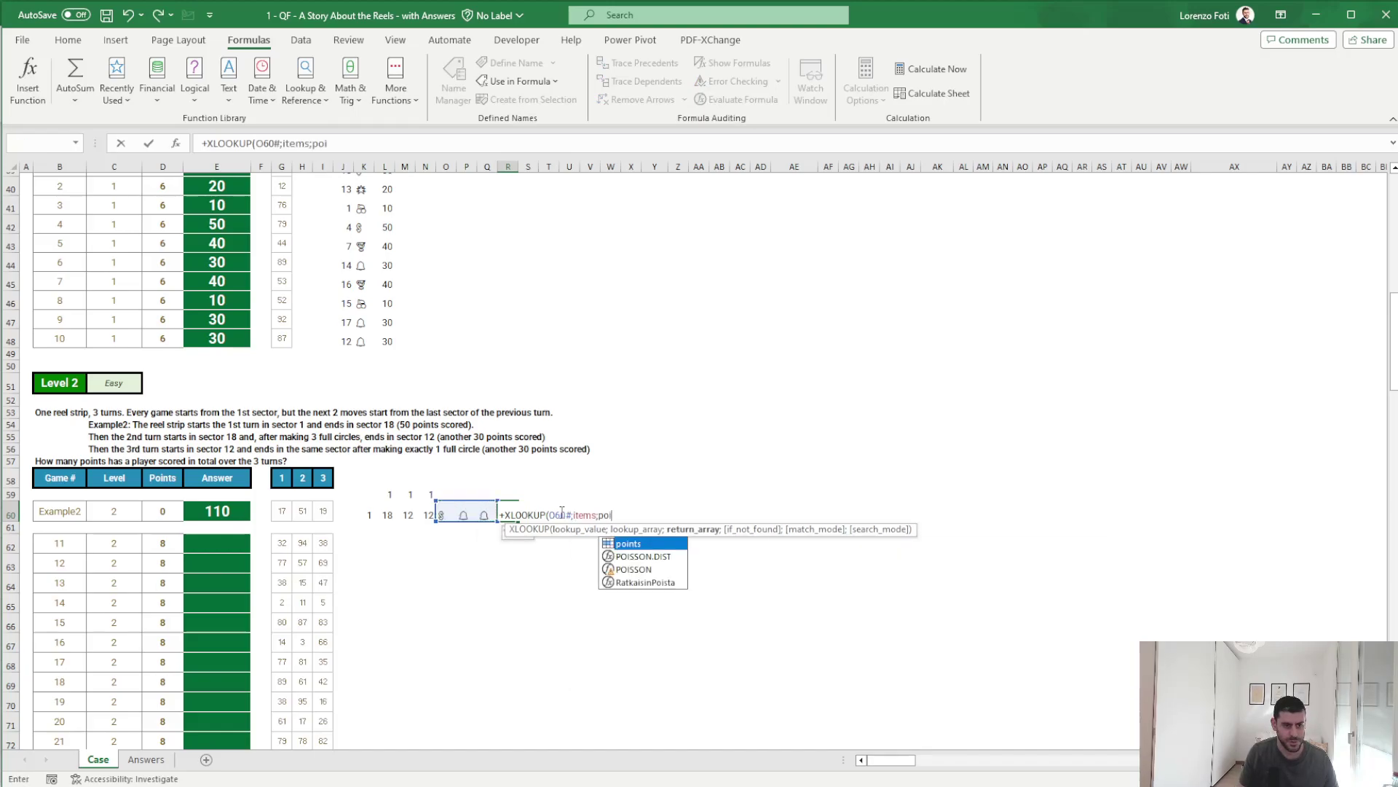
text(nts))
key(ctrl+Return)
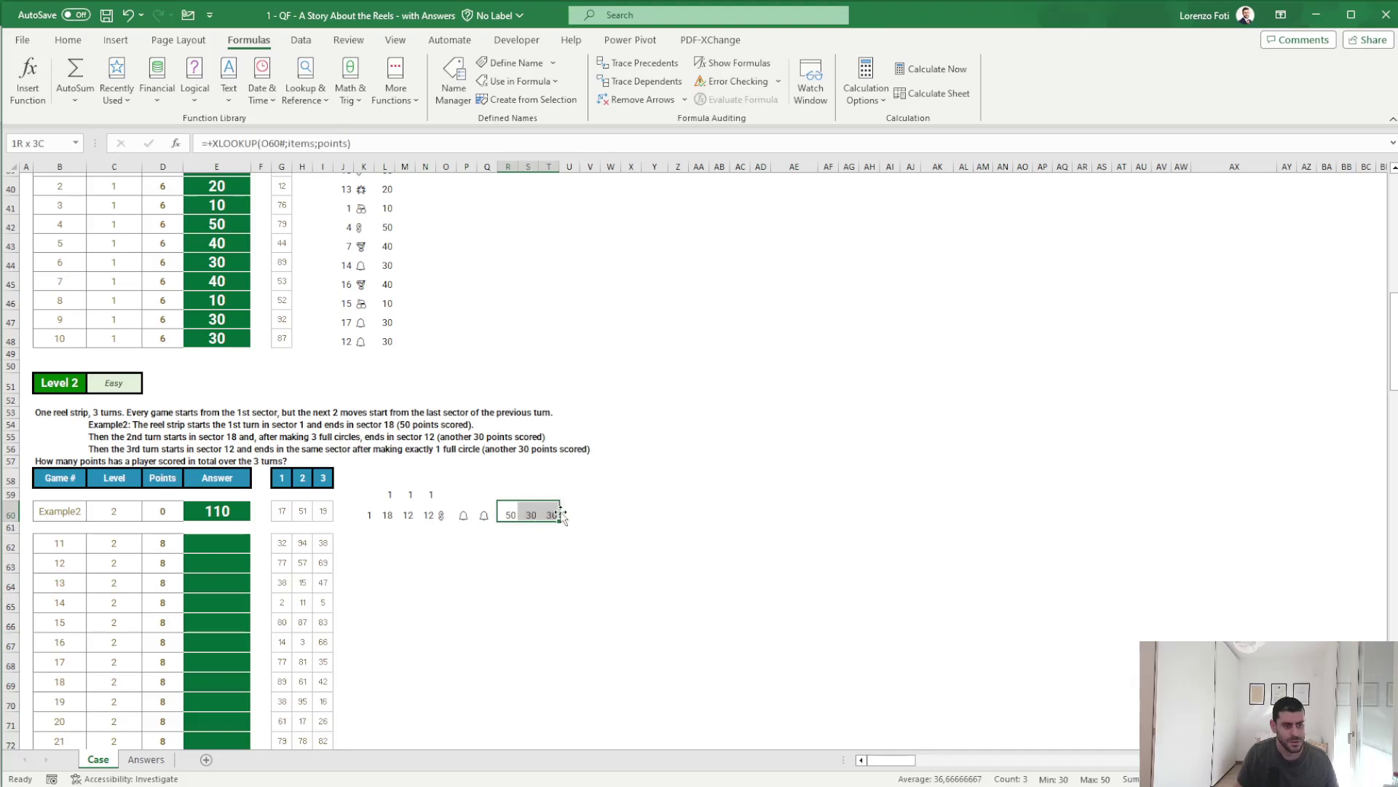
- Copy the Example2 helper formulas J60:T60 into rows 62–81 for games 11–30
click(580, 515)
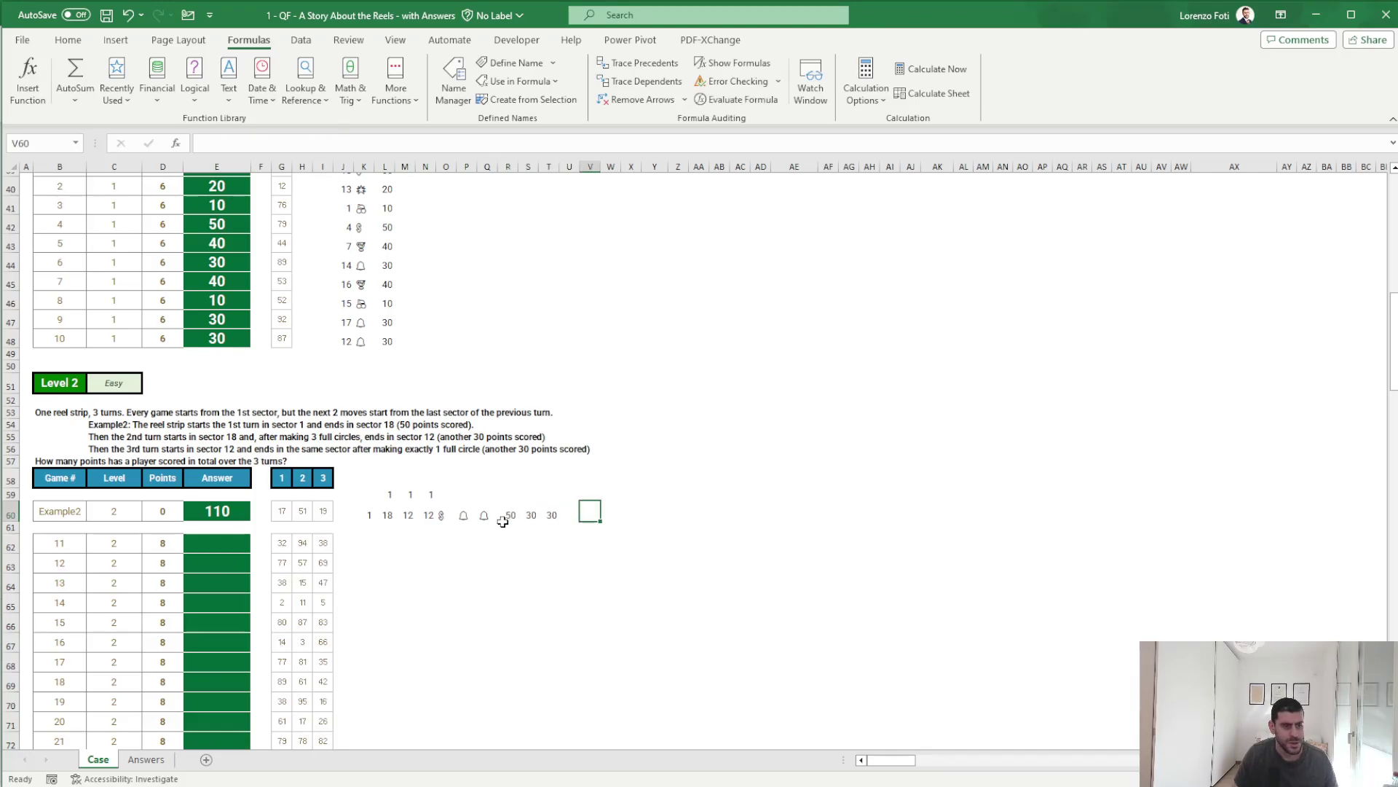
drag(366, 515, 557, 515)
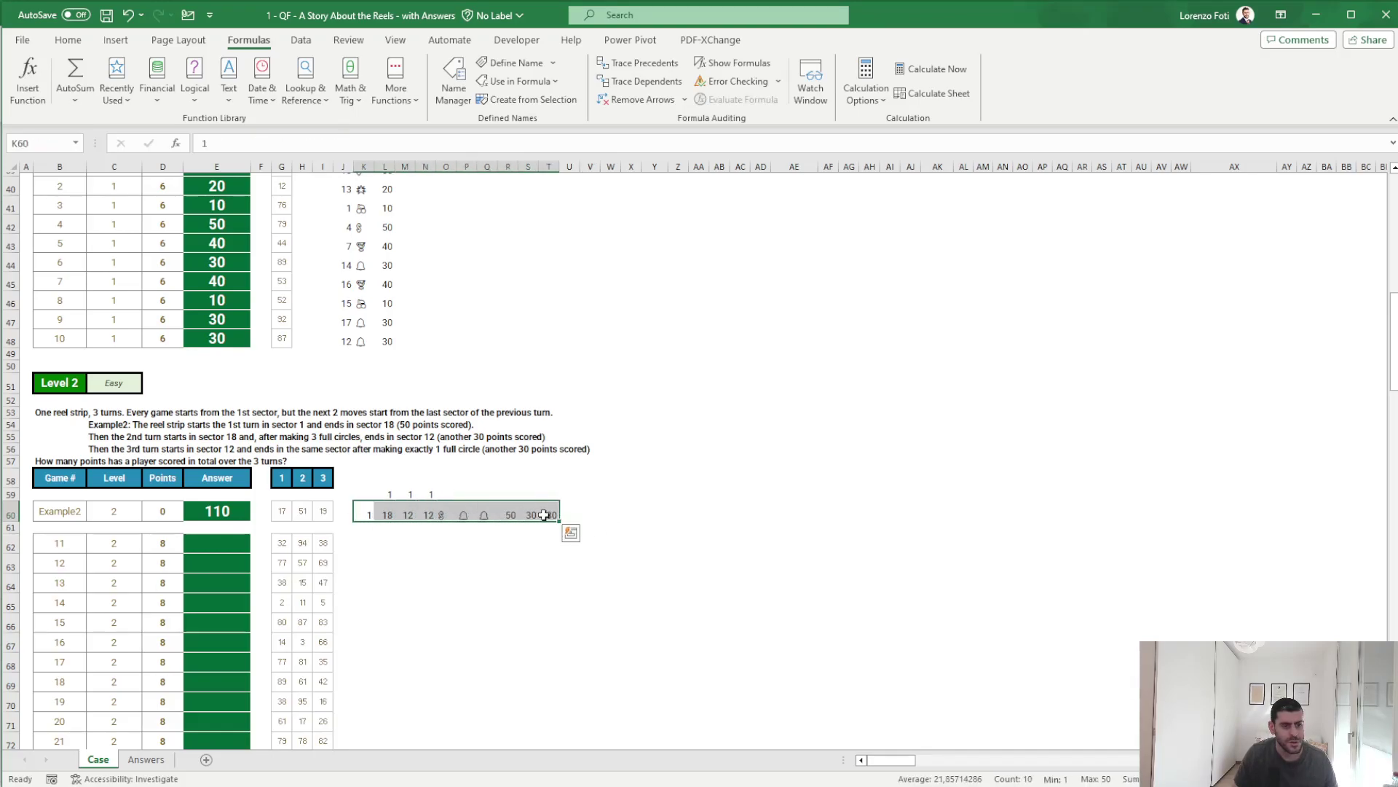
key(ctrl+c)
drag(364, 543, 376, 715)
key(ctrl+v)
- Enter =SUM(R62#) in E62 and fill it down through E81 for the Level 2 answers
click(216, 355)
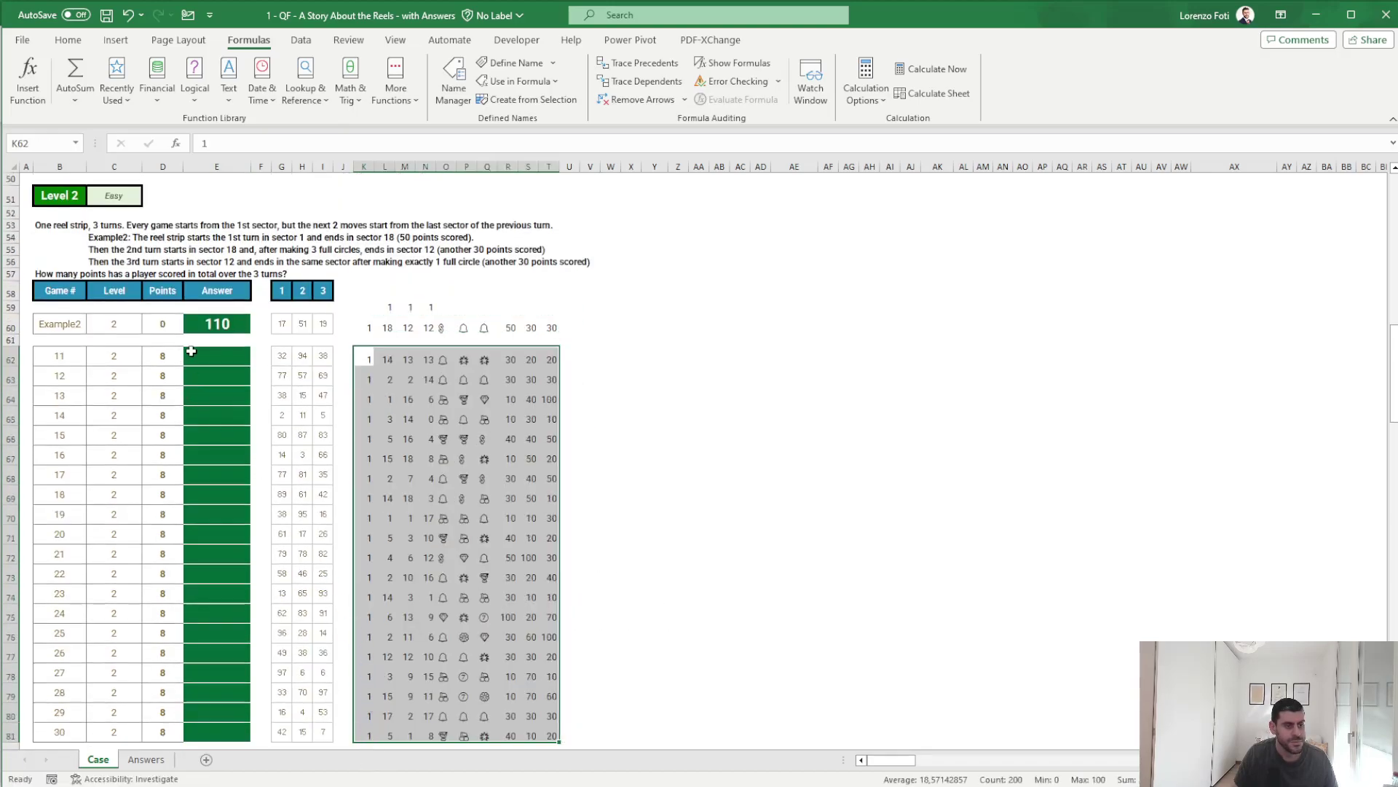
text(+sum()
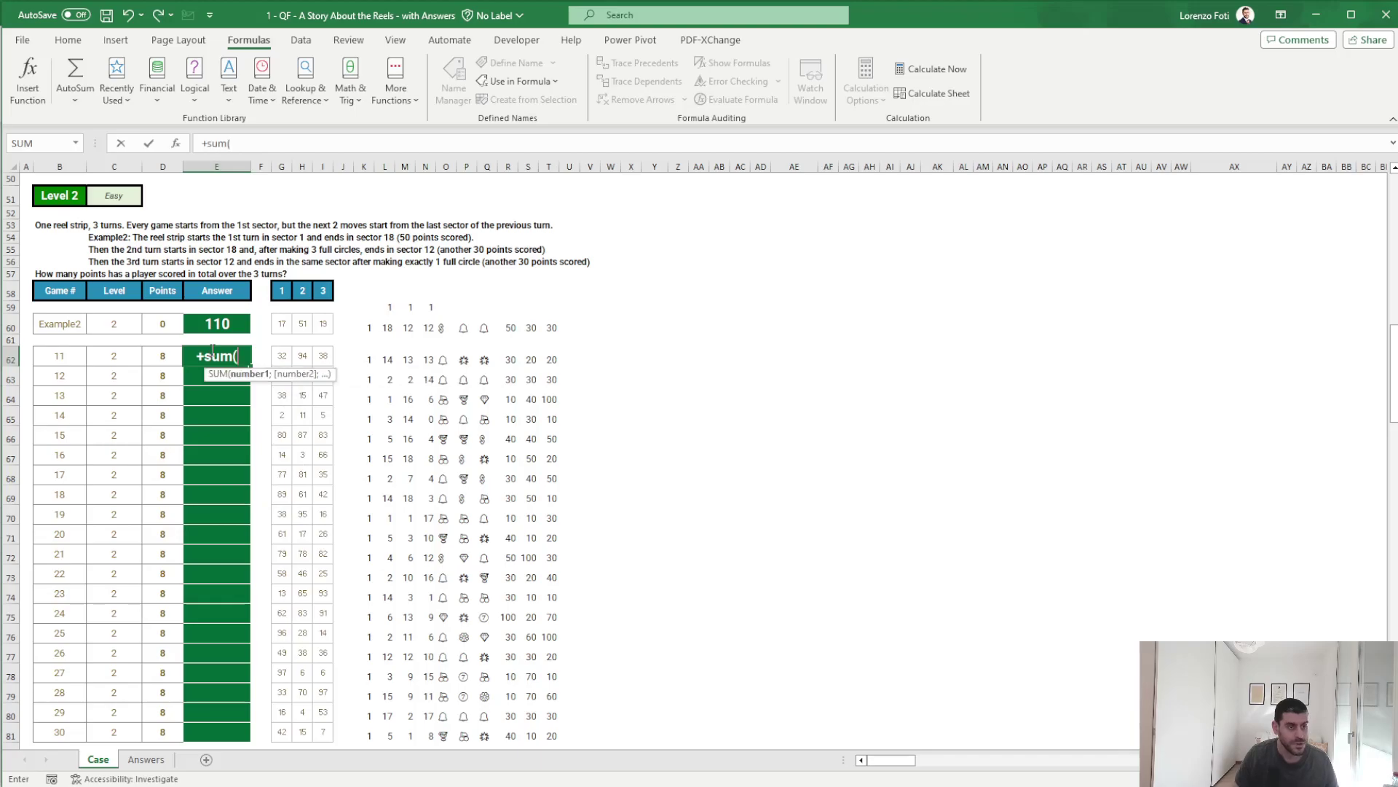
key(ctrl+Right)
key(ctrl+Right)
key(ctrl+Right)
key(ctrl+Right)
key(ctrl+Right)
key(ctrl+Left)
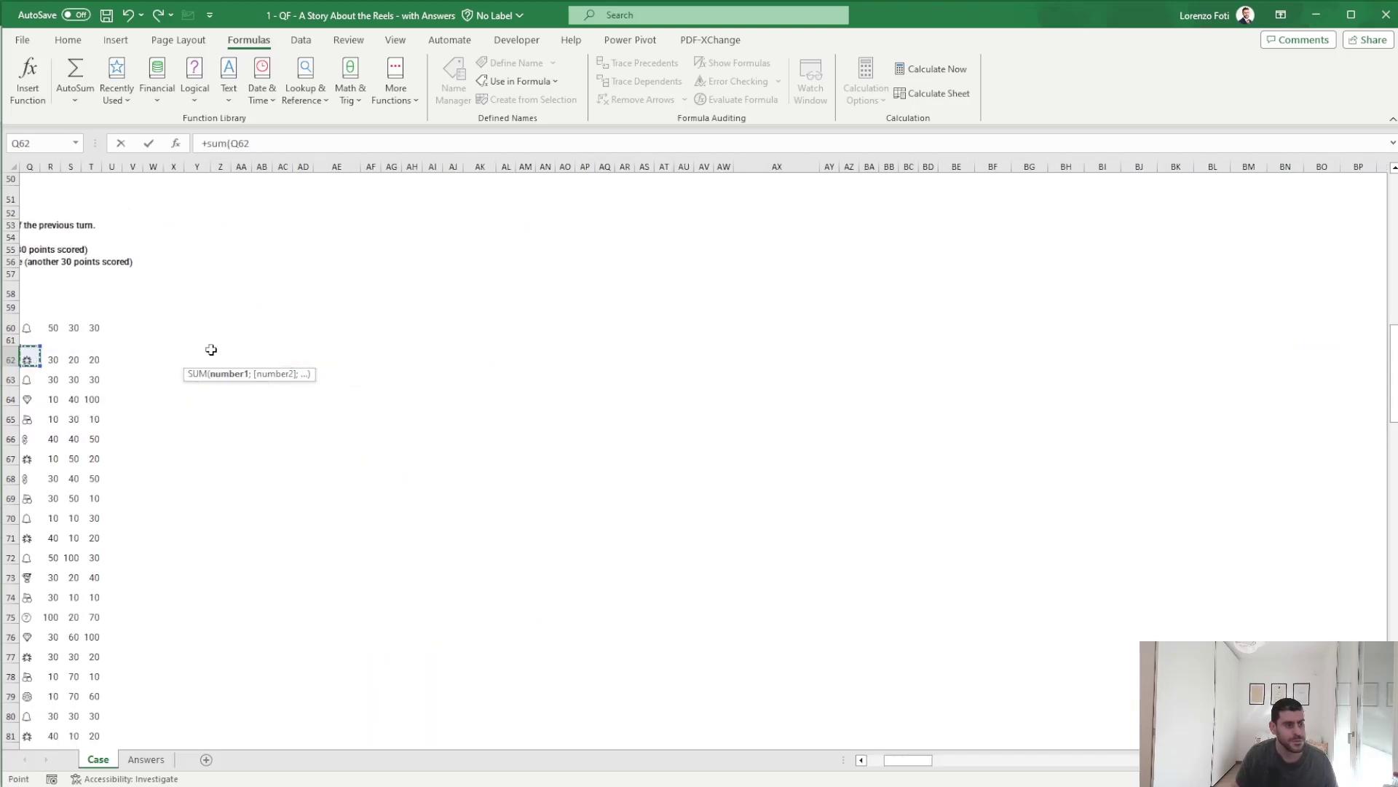
key(ctrl+Left)
key(ctrl+shift+Right)
key(Return)
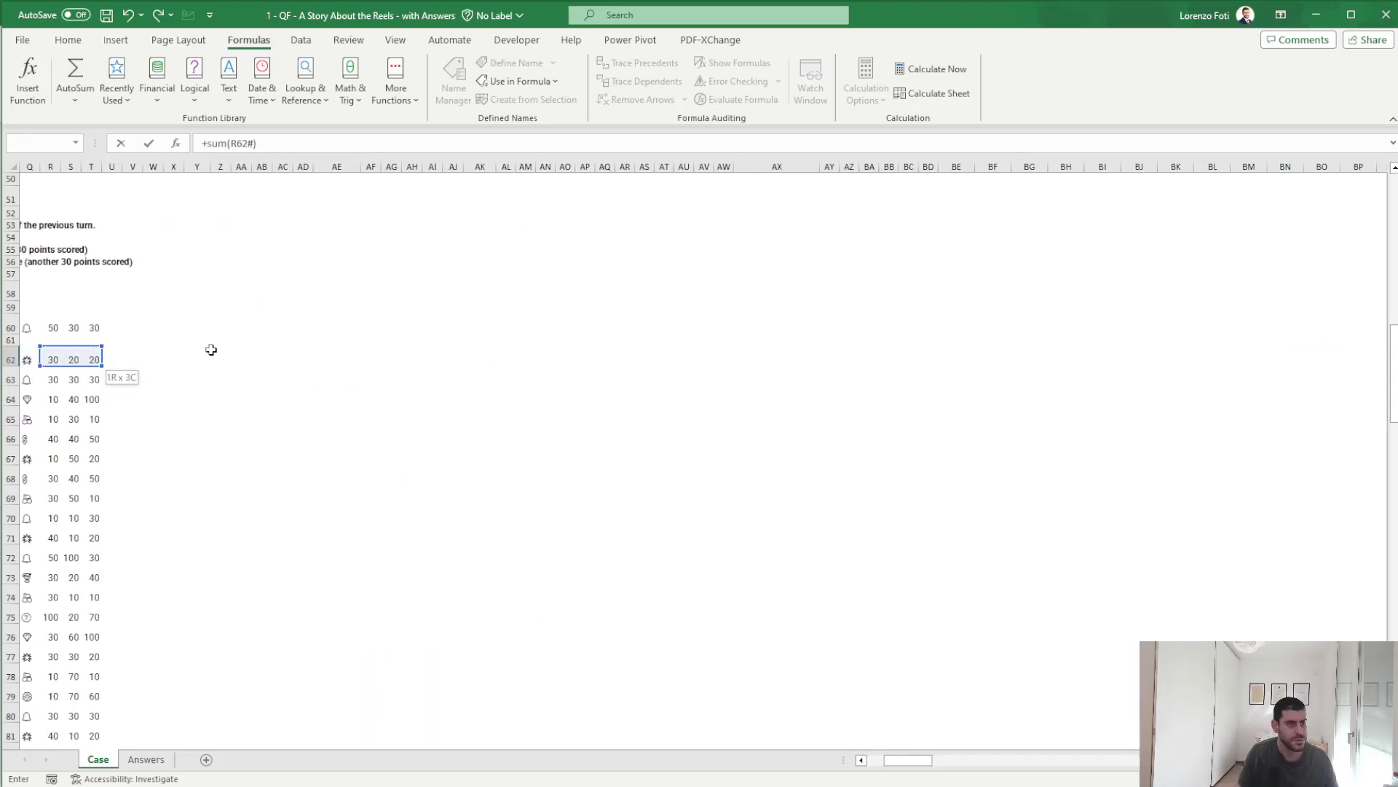
click(210, 350)
key(ctrl+c)
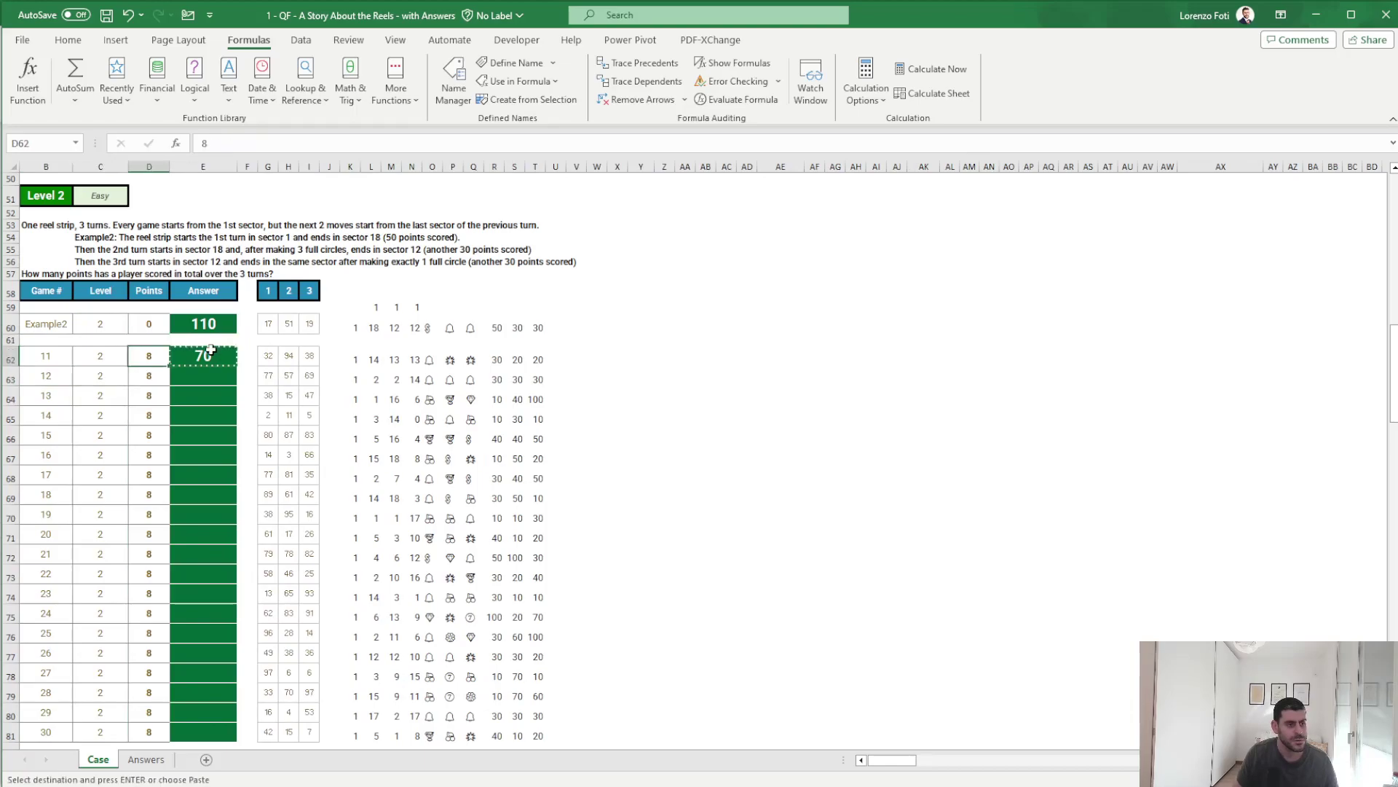
key(ctrl+shift+Down)
key(ctrl+v)
key(Return)
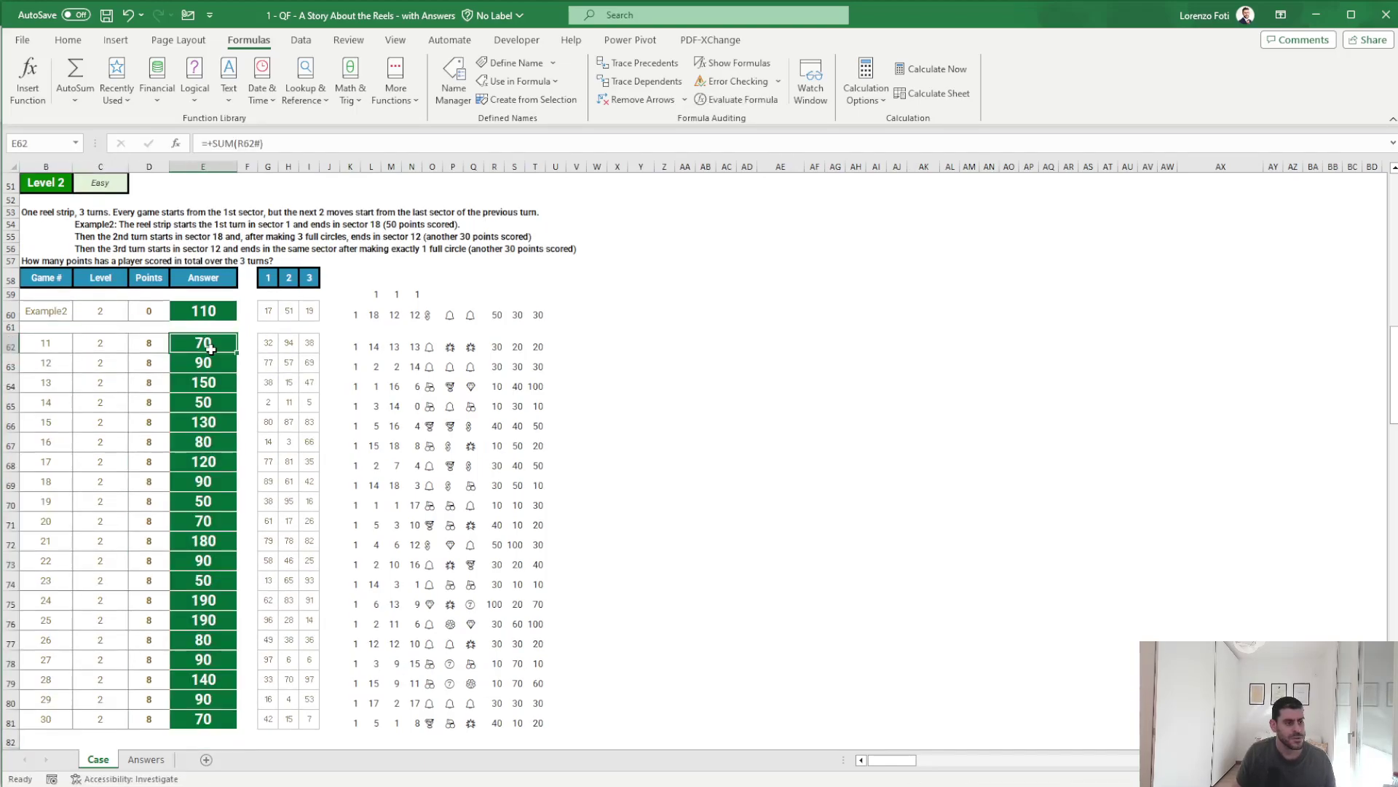
click(155, 761)
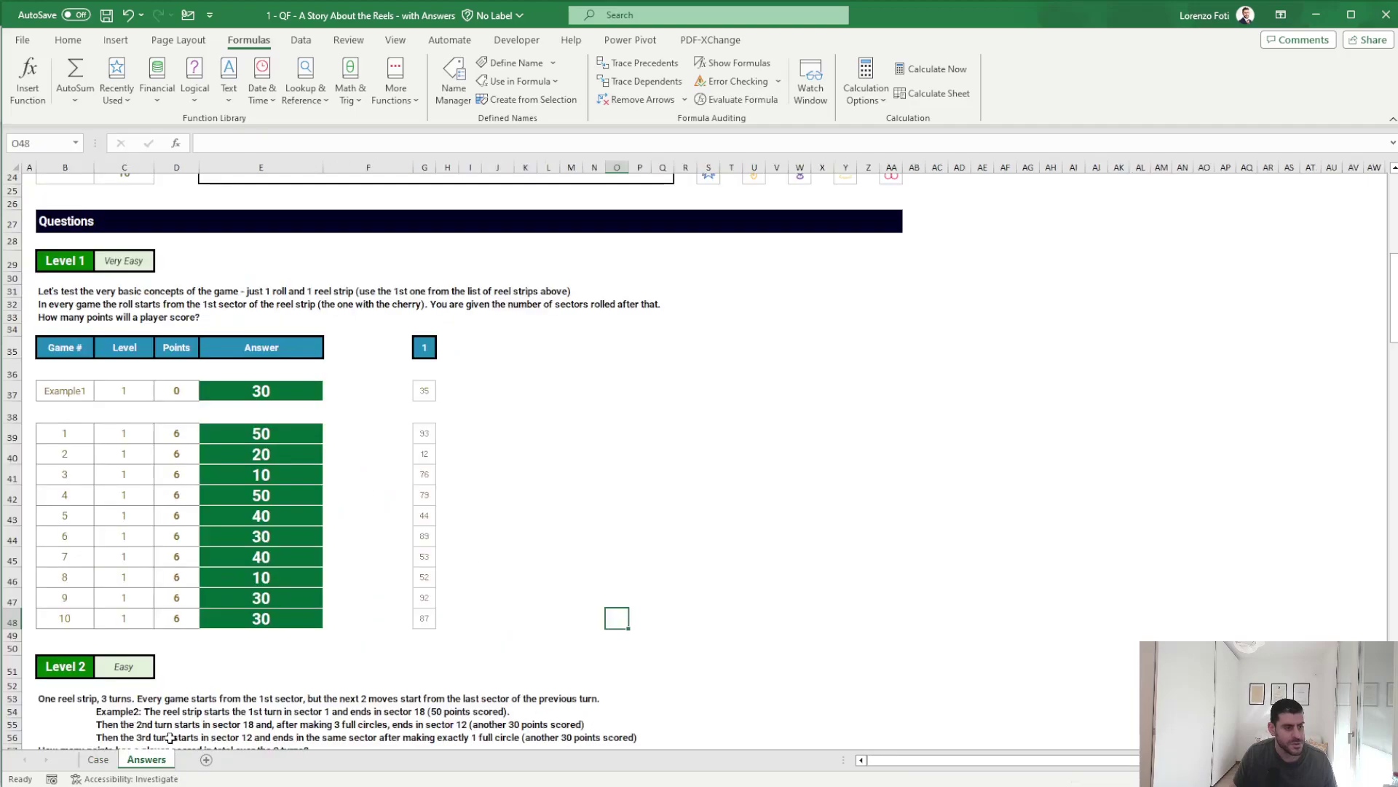
click(276, 295)
key(ctrl+shift+Down)
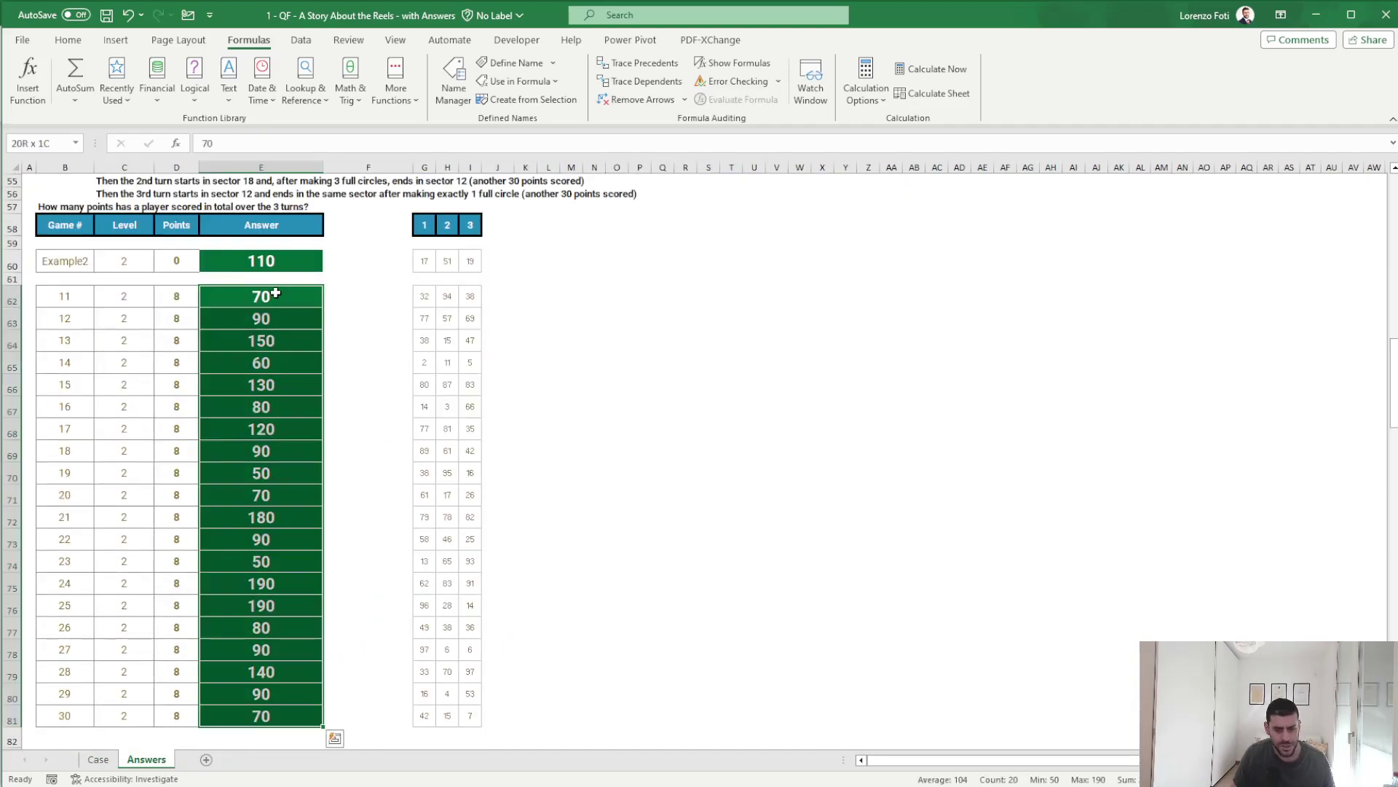
click(98, 759)
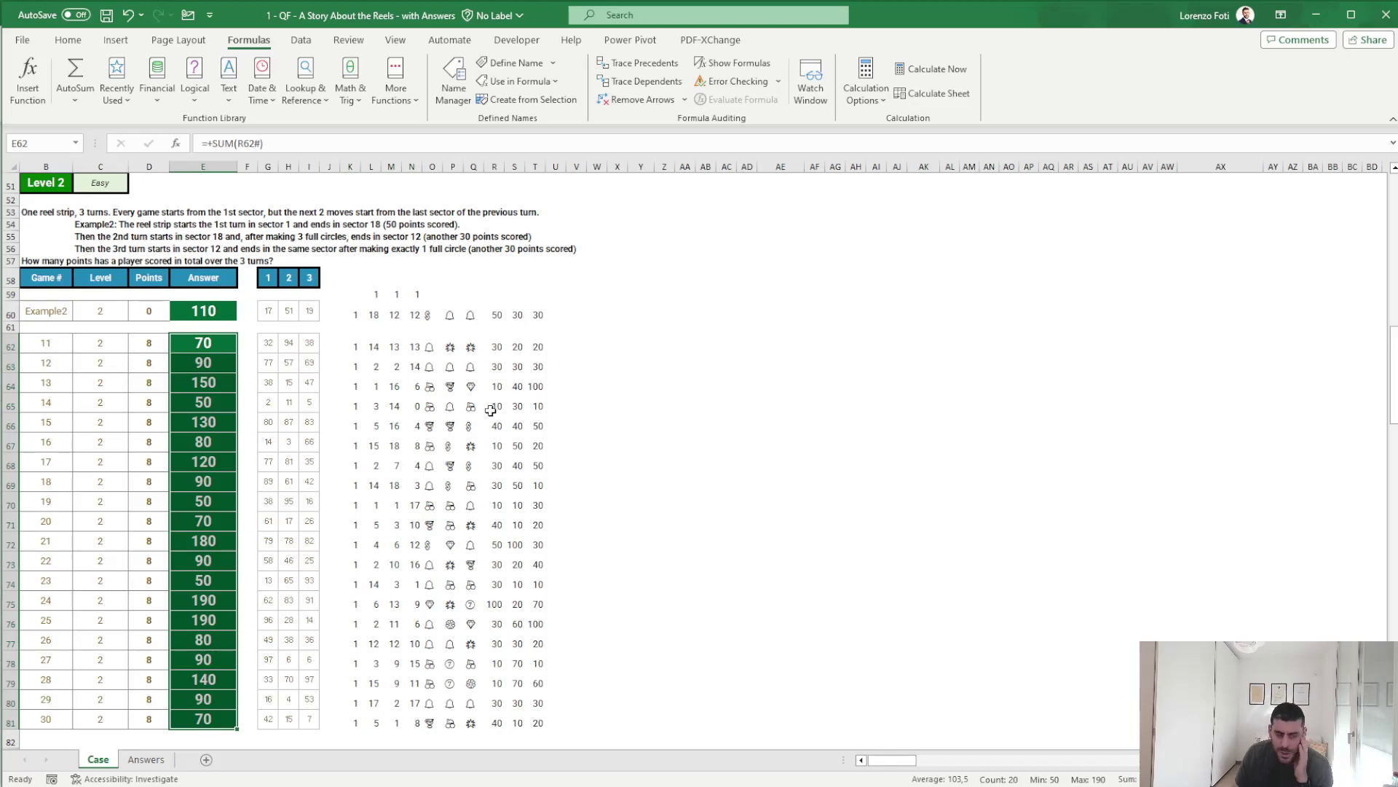
- Wrap L60's sector formula as =MAX(1;MOD(K60+G60;19)) and copy it
click(501, 348)
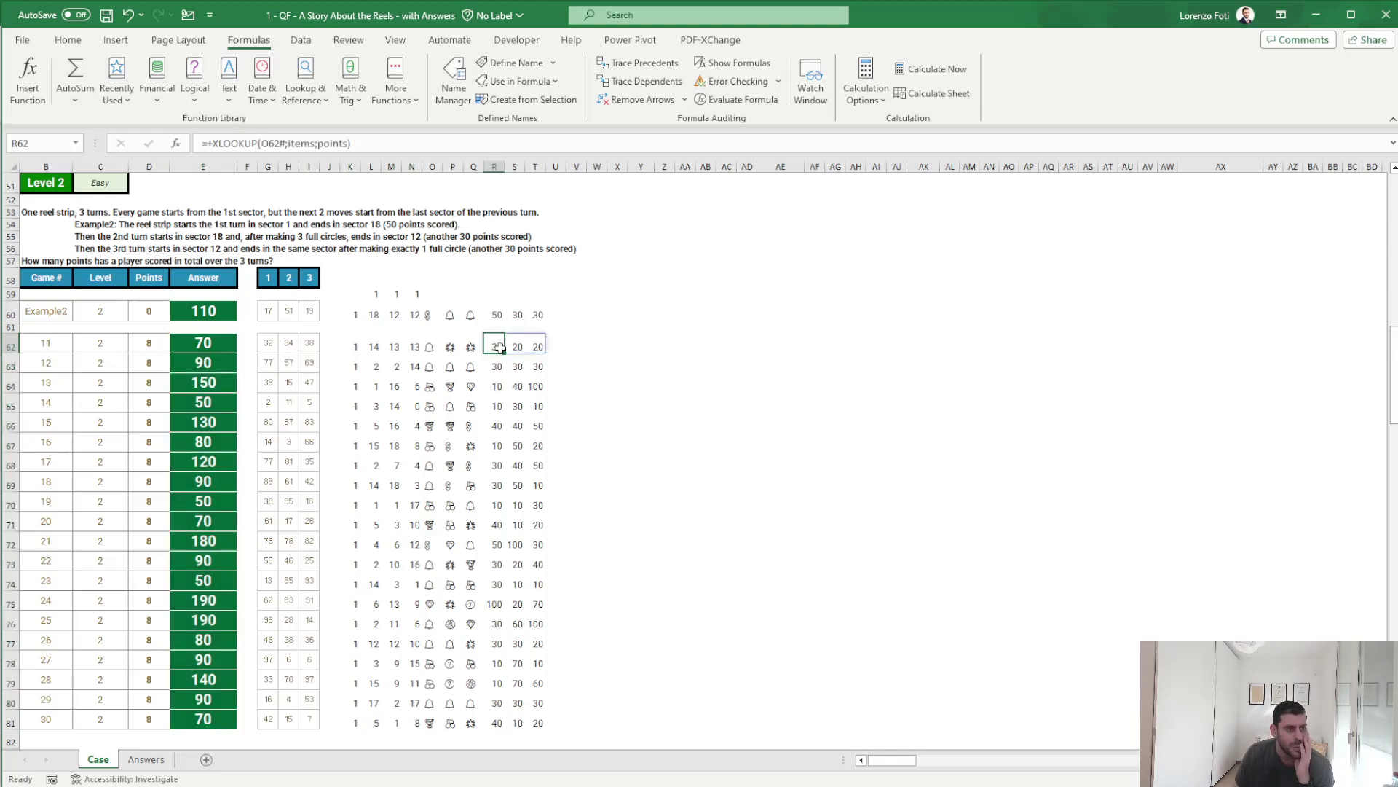
click(375, 343)
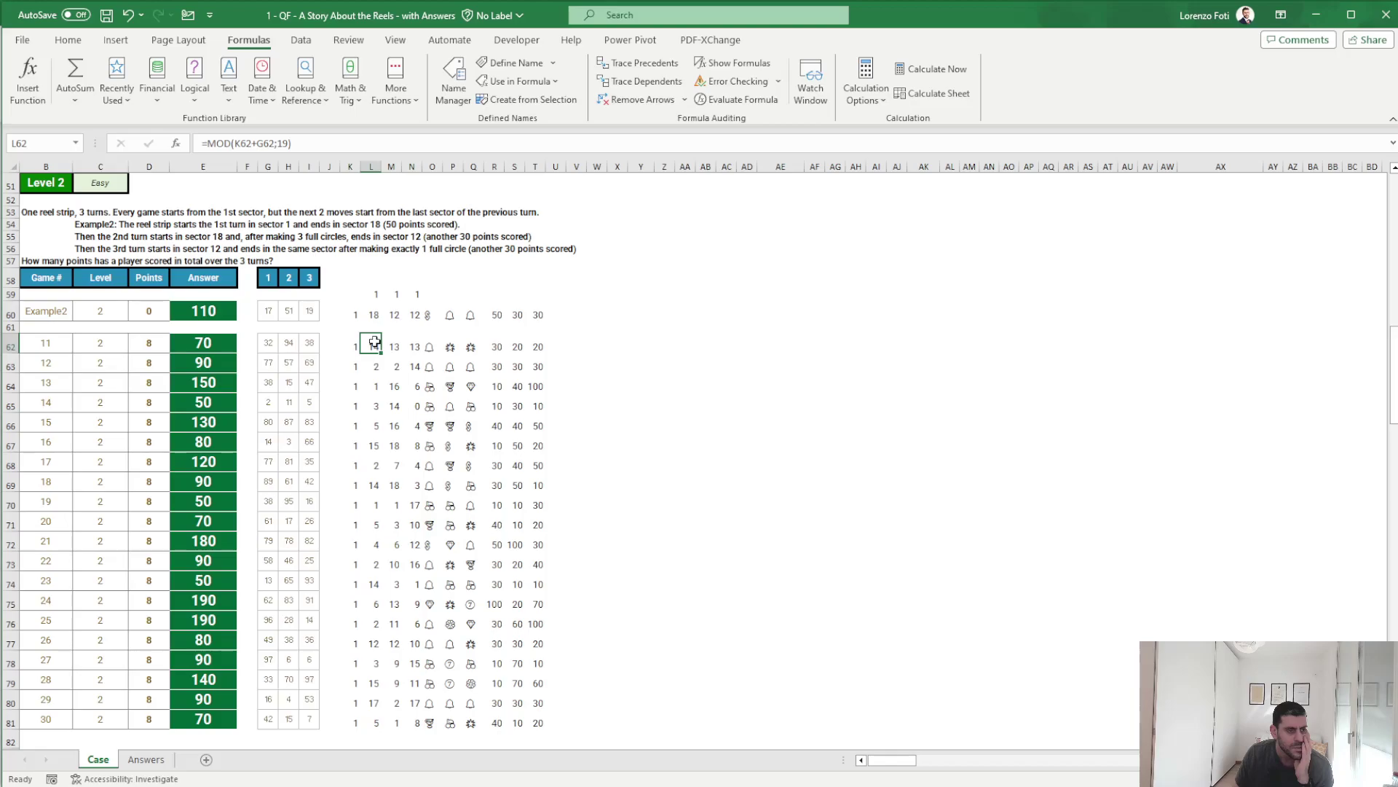
click(364, 306)
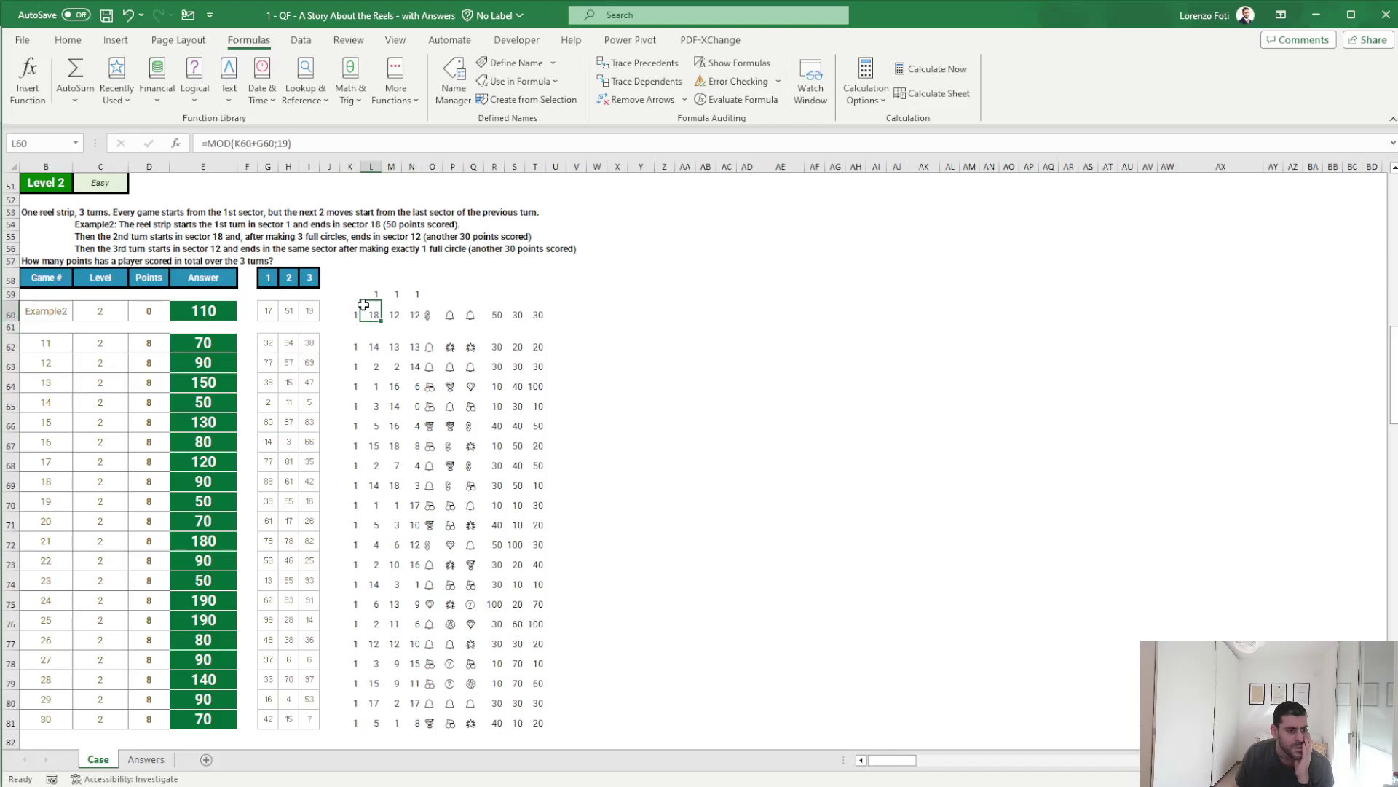
click(205, 142)
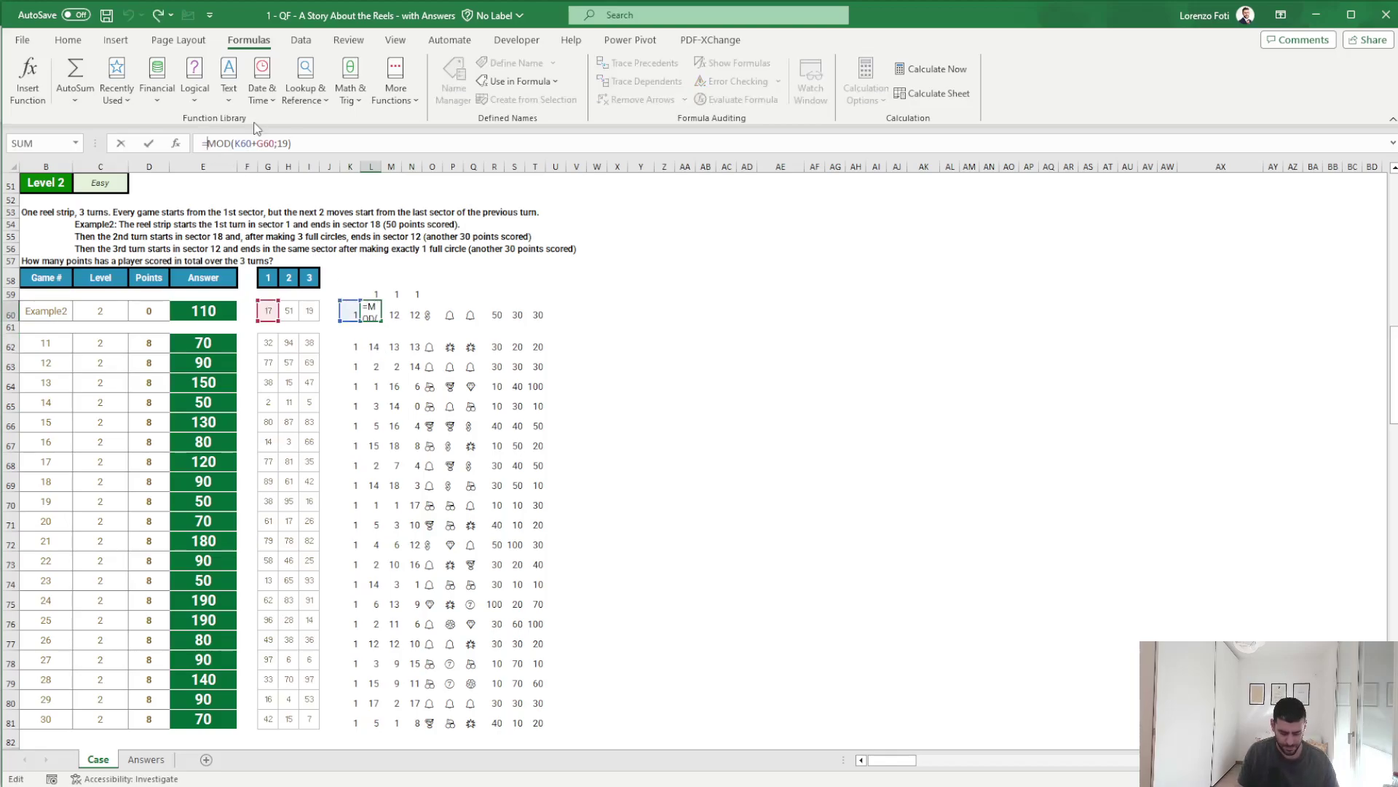
text(max)
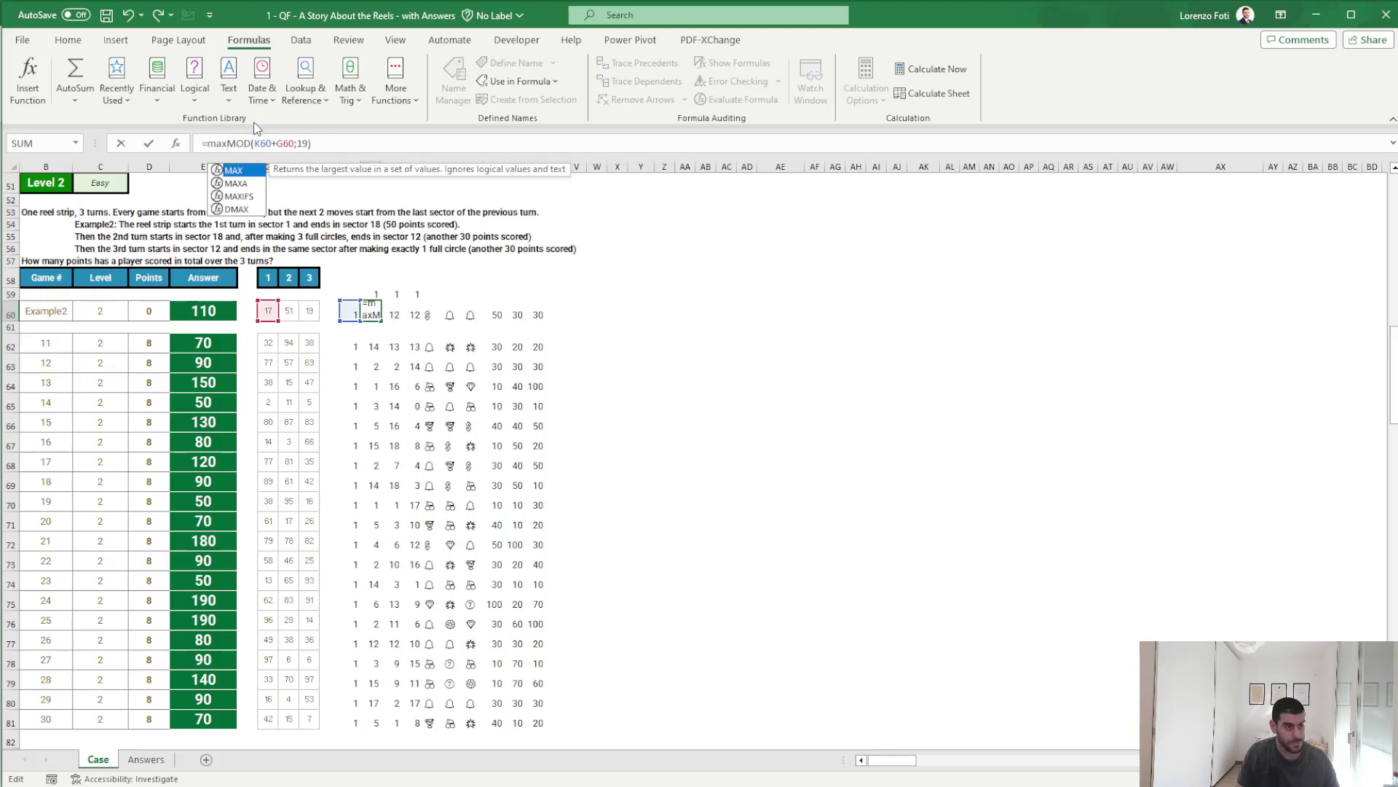
text((1;)
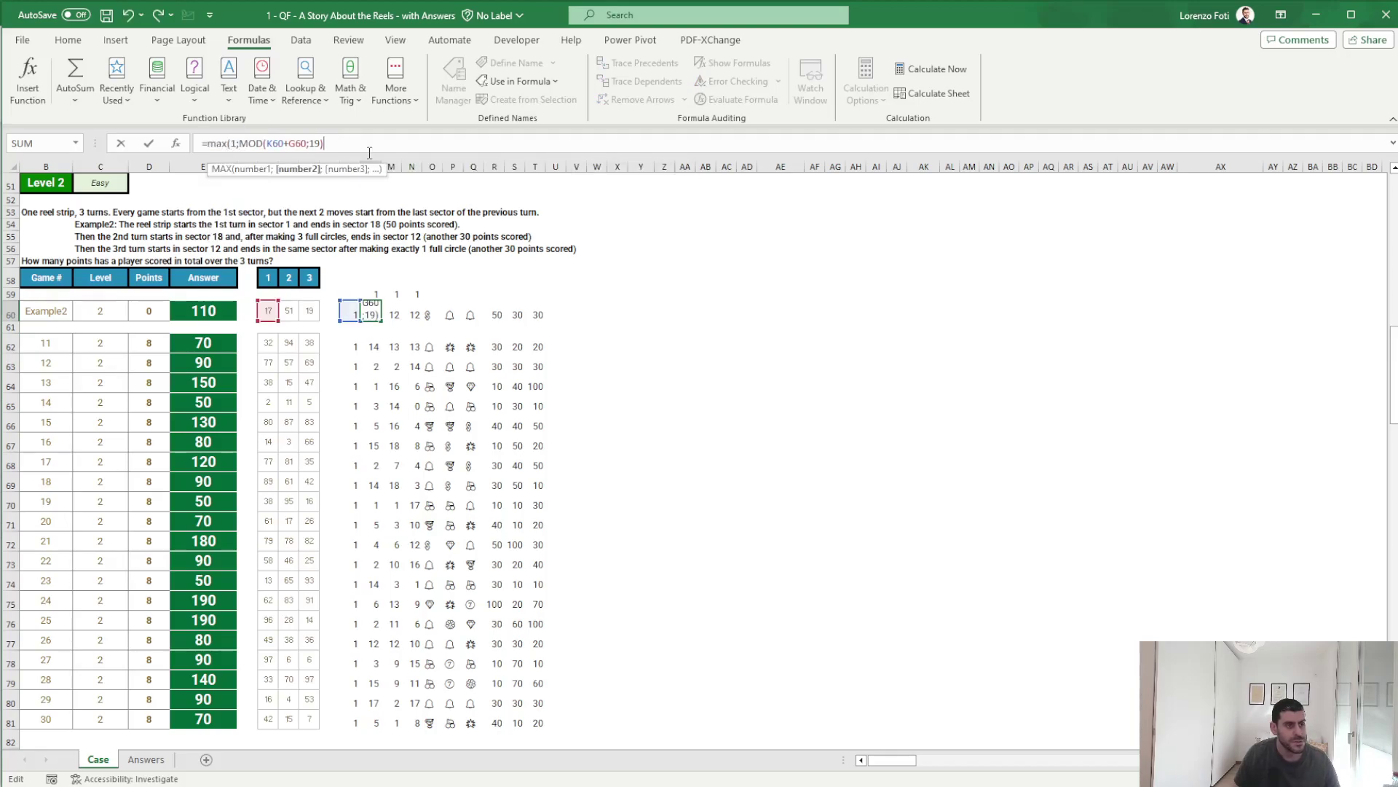
text())
key(ctrl+Return)
key(ctrl+c)
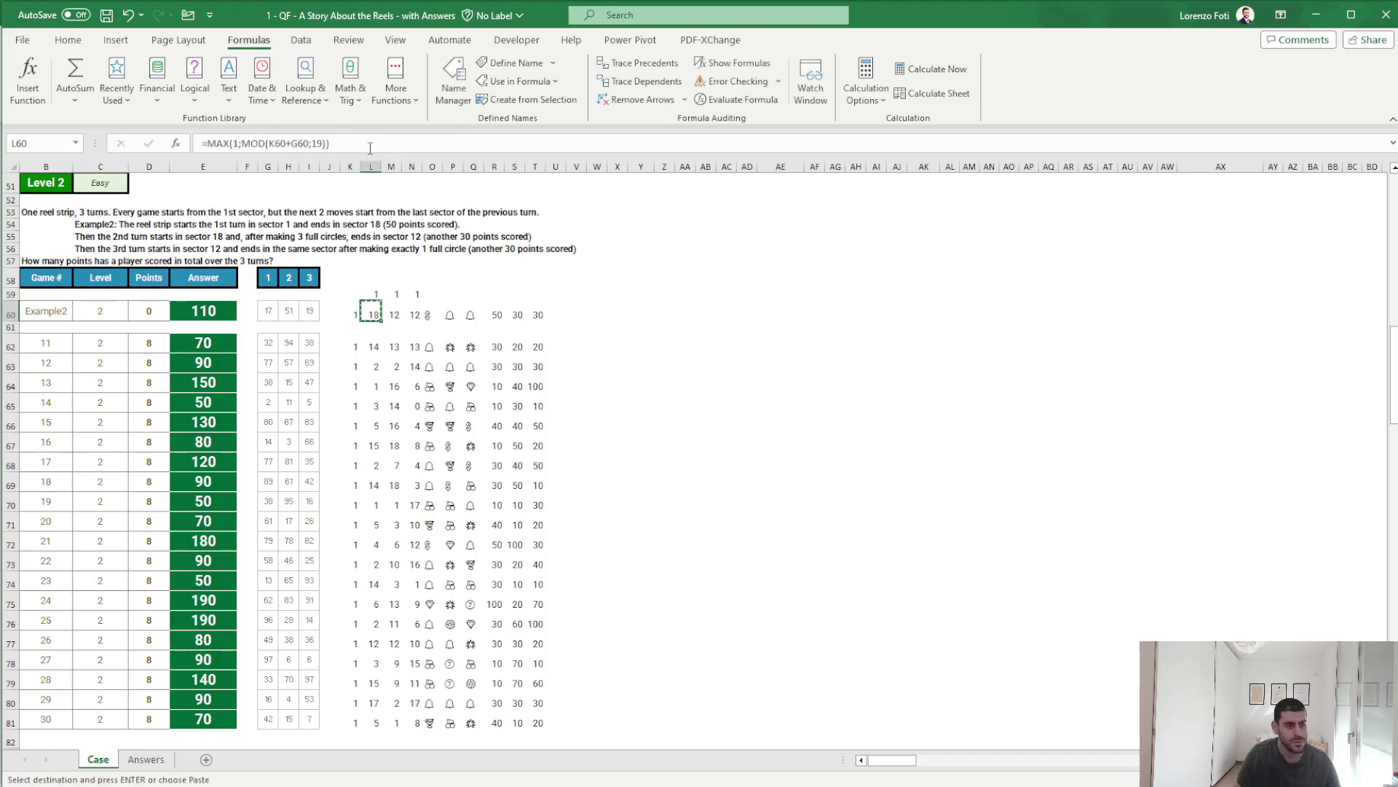
- Fill the wrapped sector formula across M60:N60 for the other two turns
key(Right)
key(shift+Right)
key(Return)
key(Left)
key(Right)
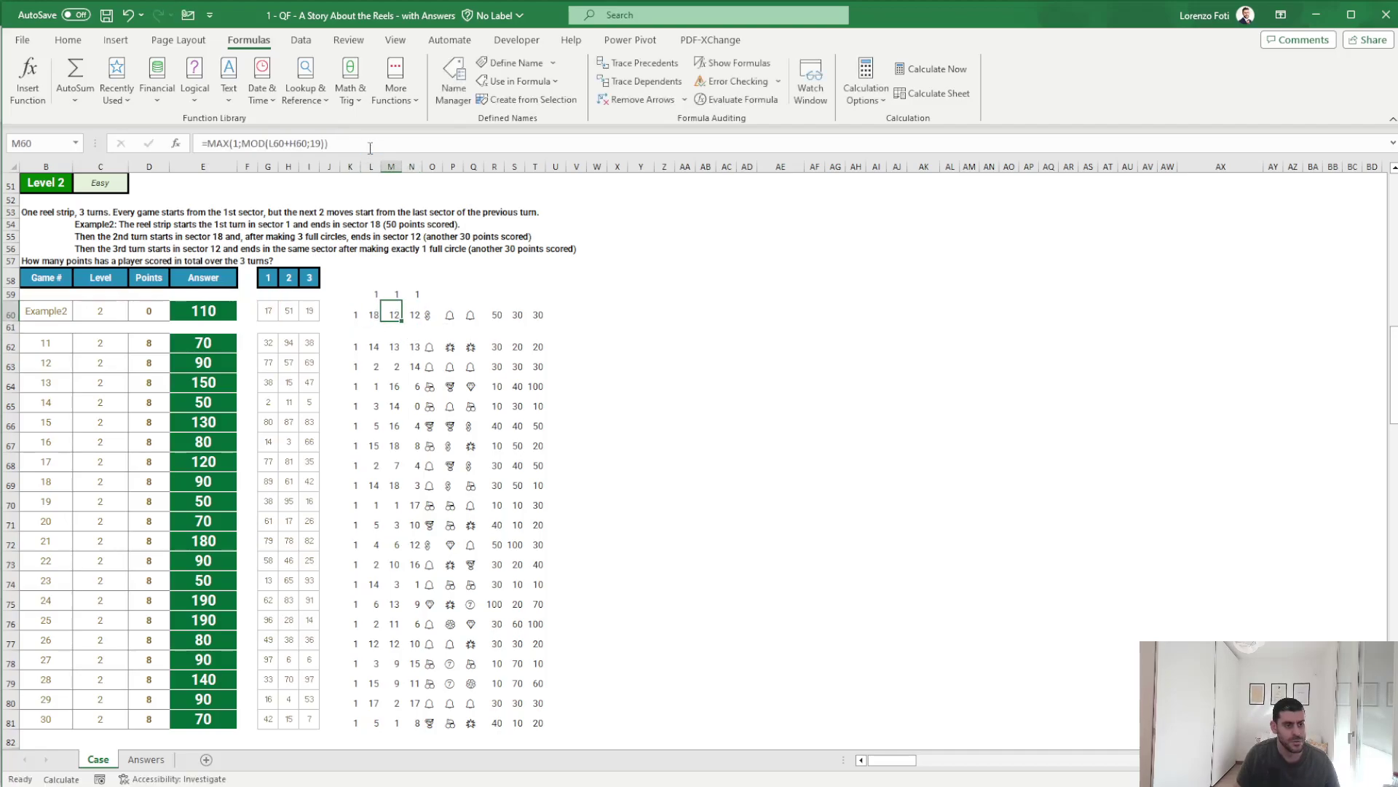
- Copy the L60:N60 sector formulas into L62:N81 for games 11–30
key(Left)
key(shift+Right)
key(shift+Right)
key(ctrl+c)
key(Down)
key(Down)
key(ctrl+shift+Down)
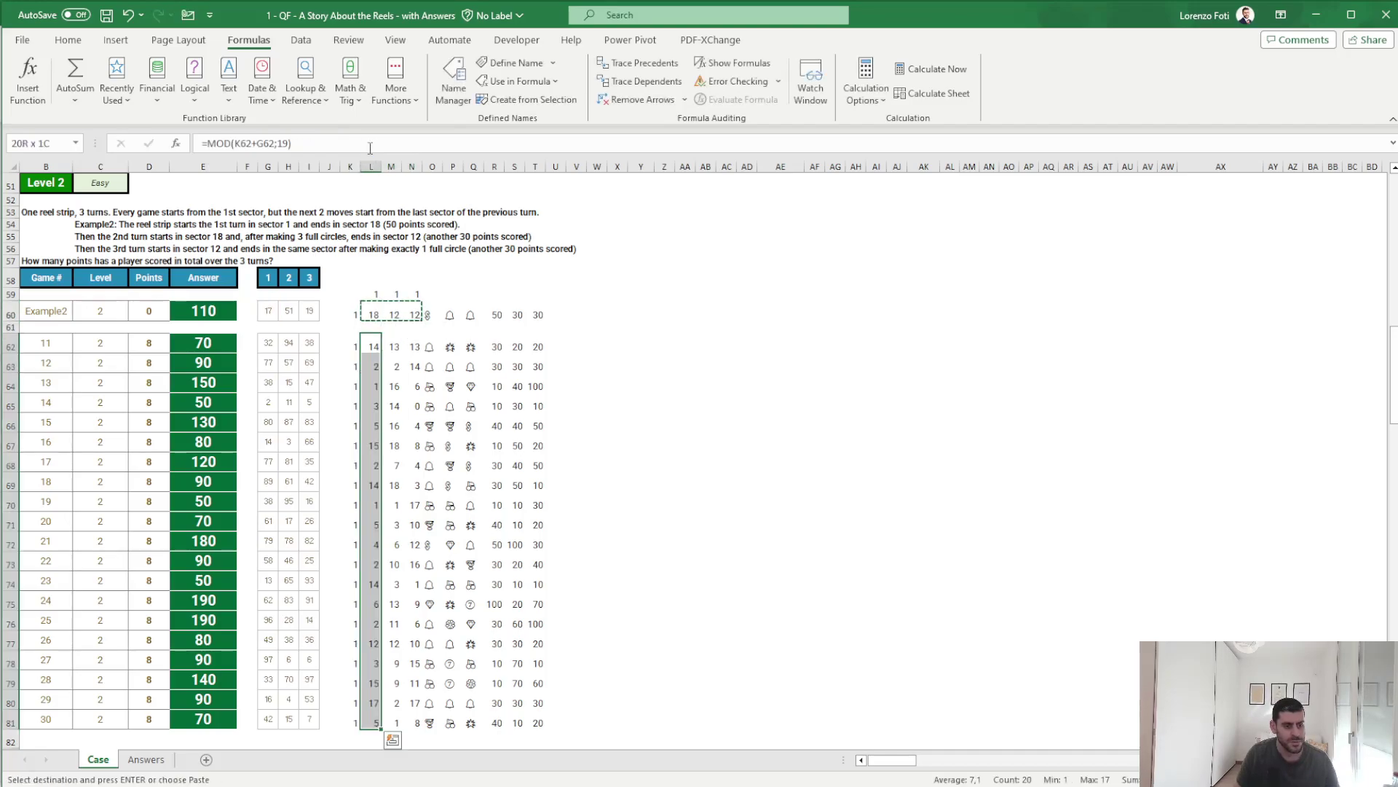
key(Return)
key(Up)
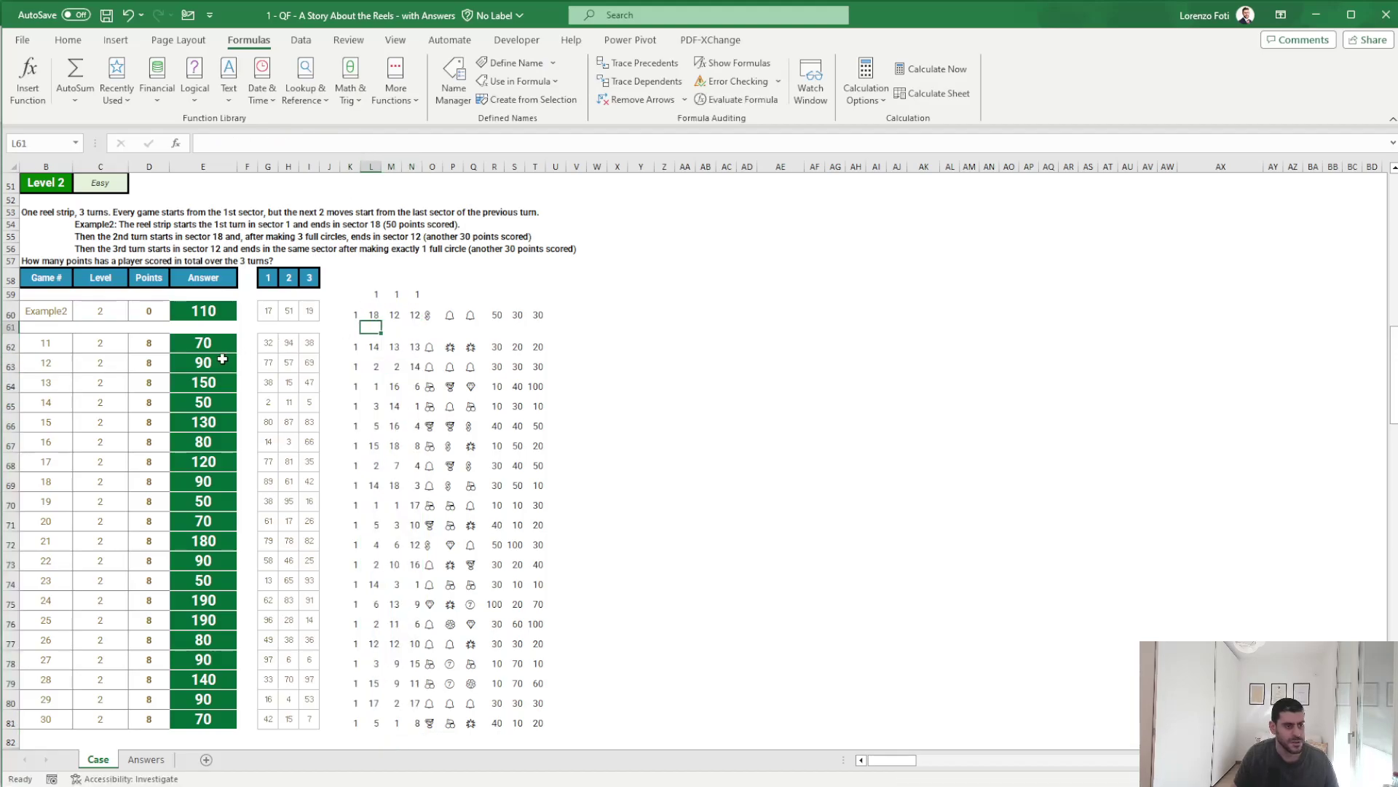
click(211, 344)
- Copy the Answers sheet's totals for games 11–30 and paste them as values into Case sheet F62
key(ctrl+shift+Down)
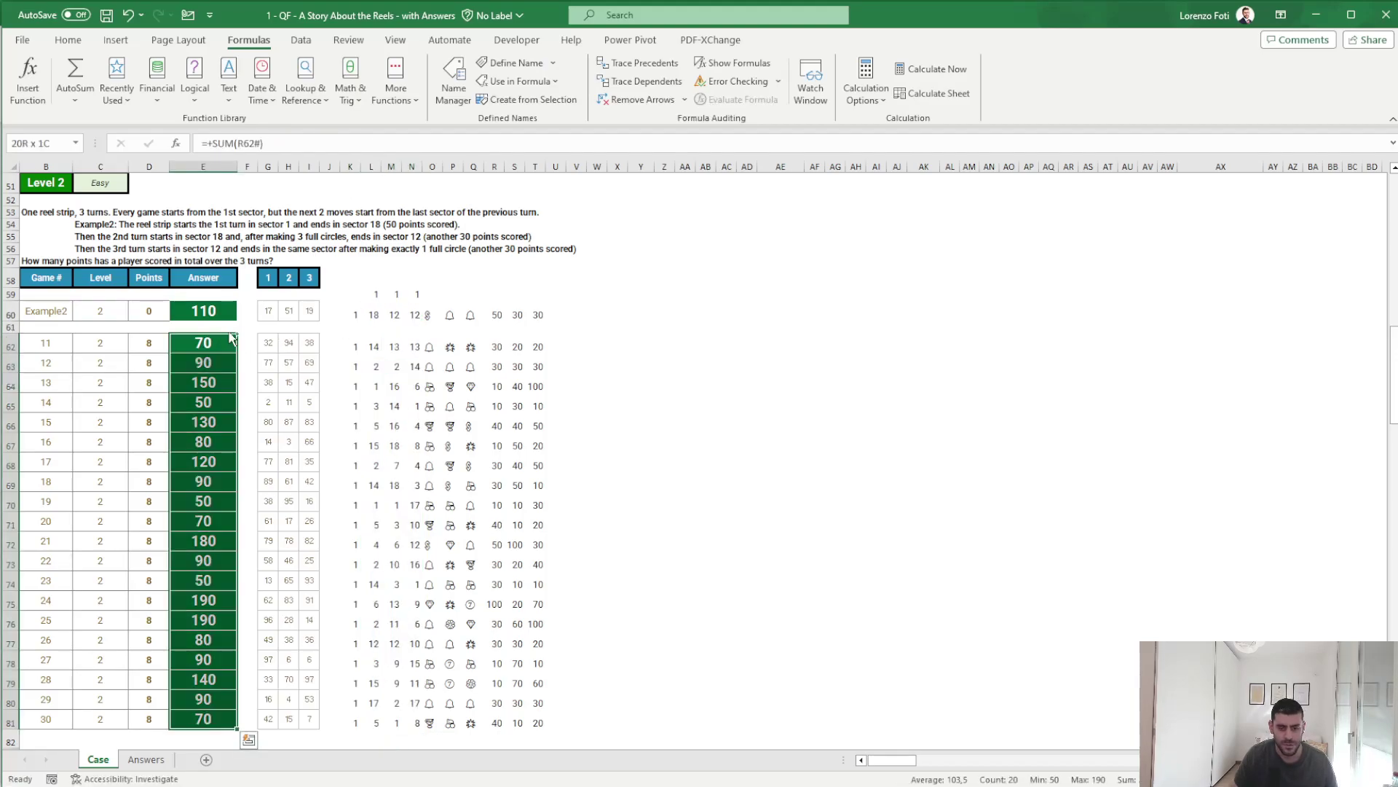
key(Right)
key(Right)
key(Right)
key(Right)
key(Right)
key(Right)
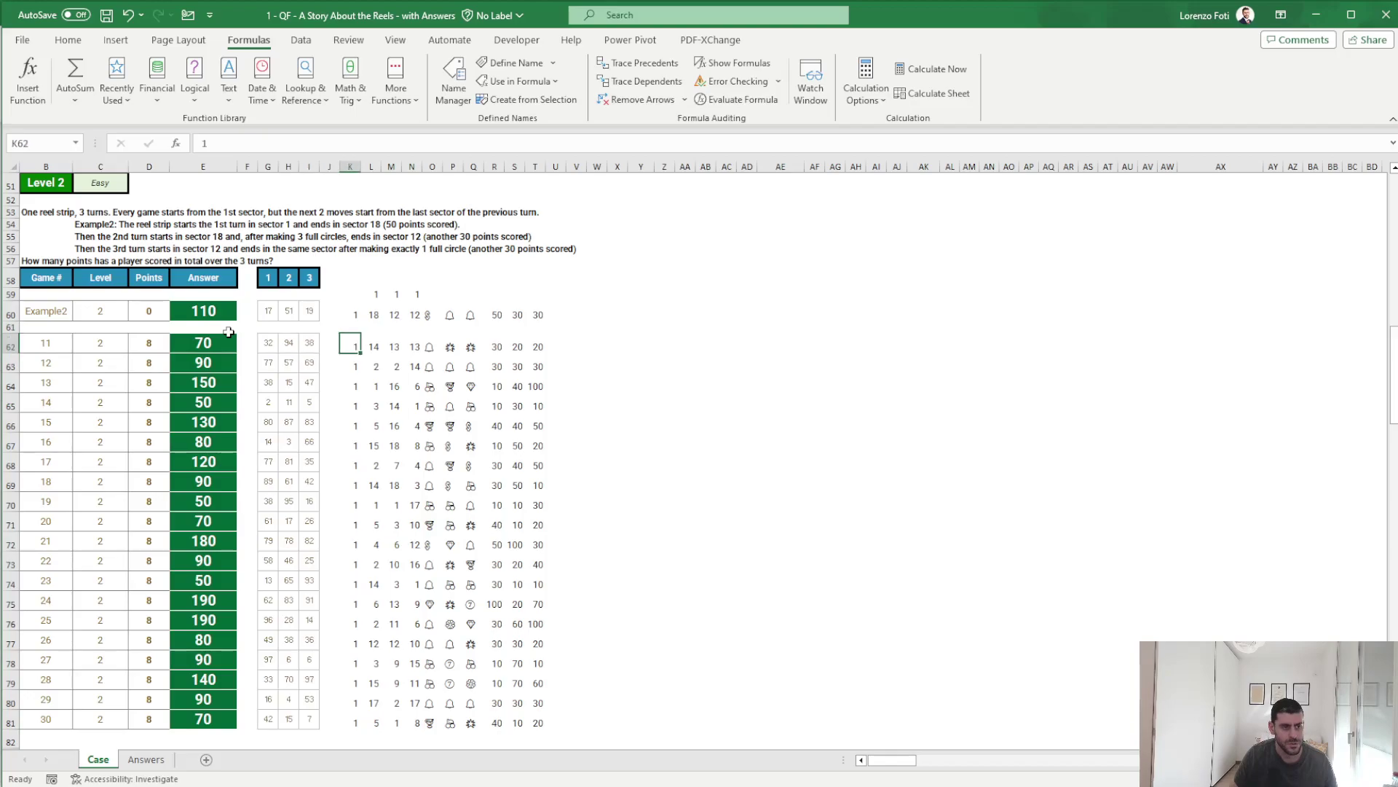
click(140, 765)
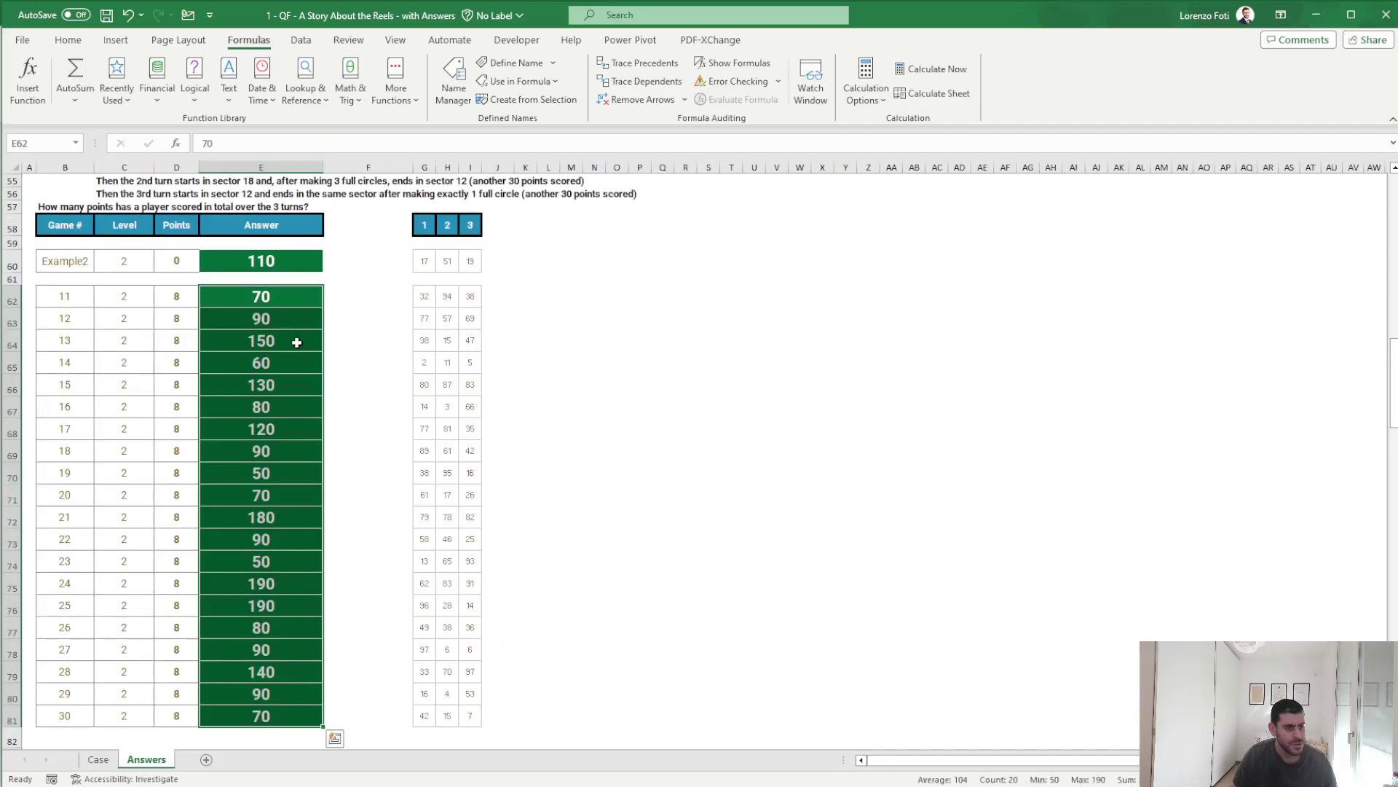
key(ctrl+c)
key(ctrl+Page_Up)
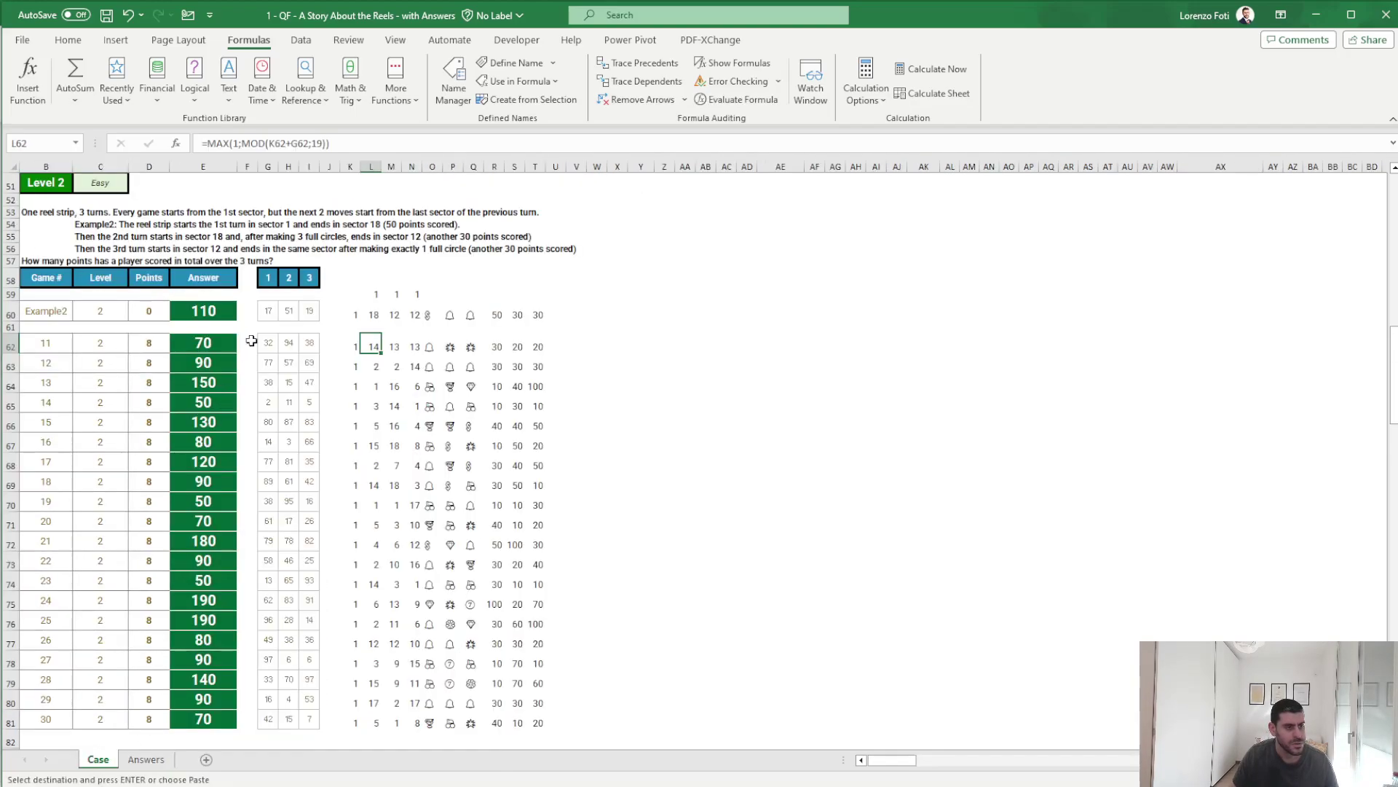
click(247, 344)
right_click(247, 344)
click(299, 429)
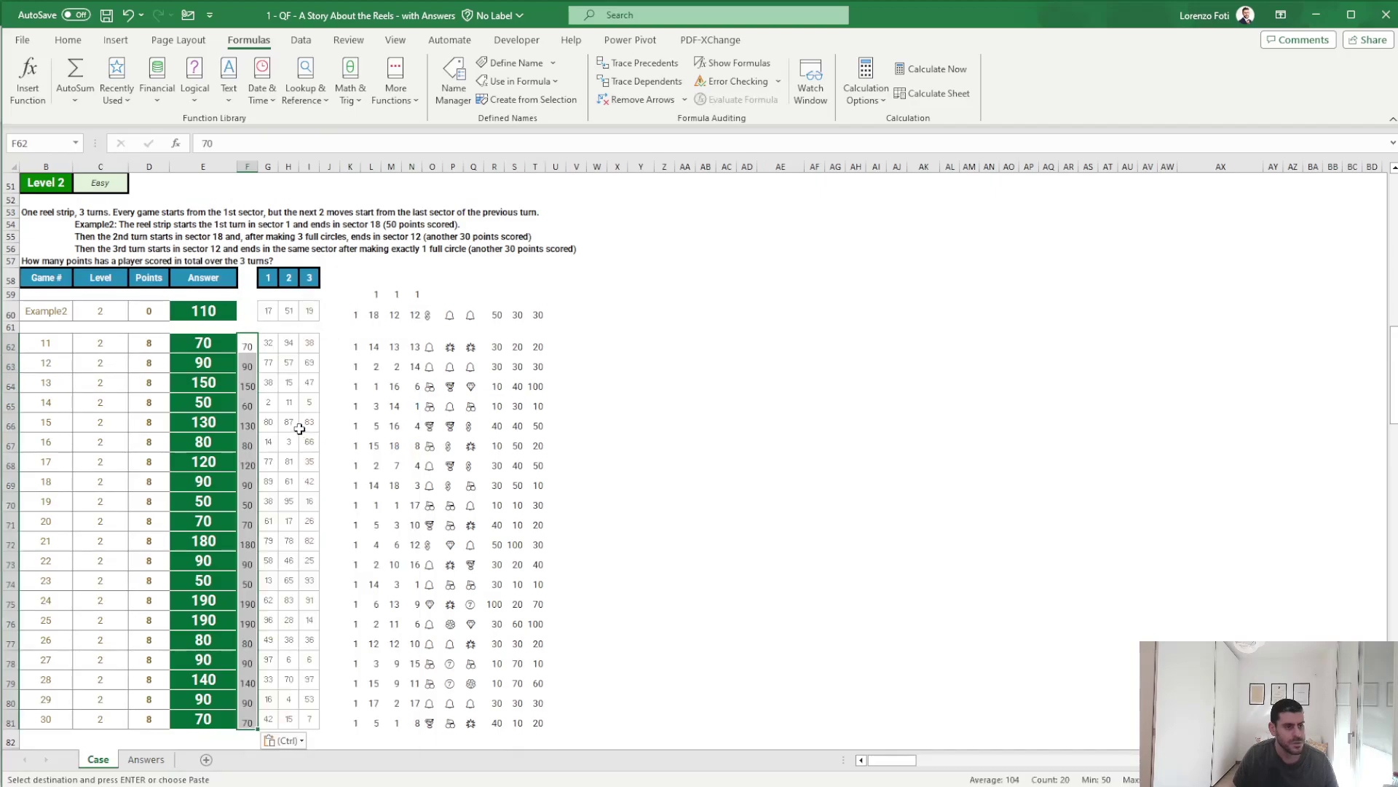
click(249, 386)
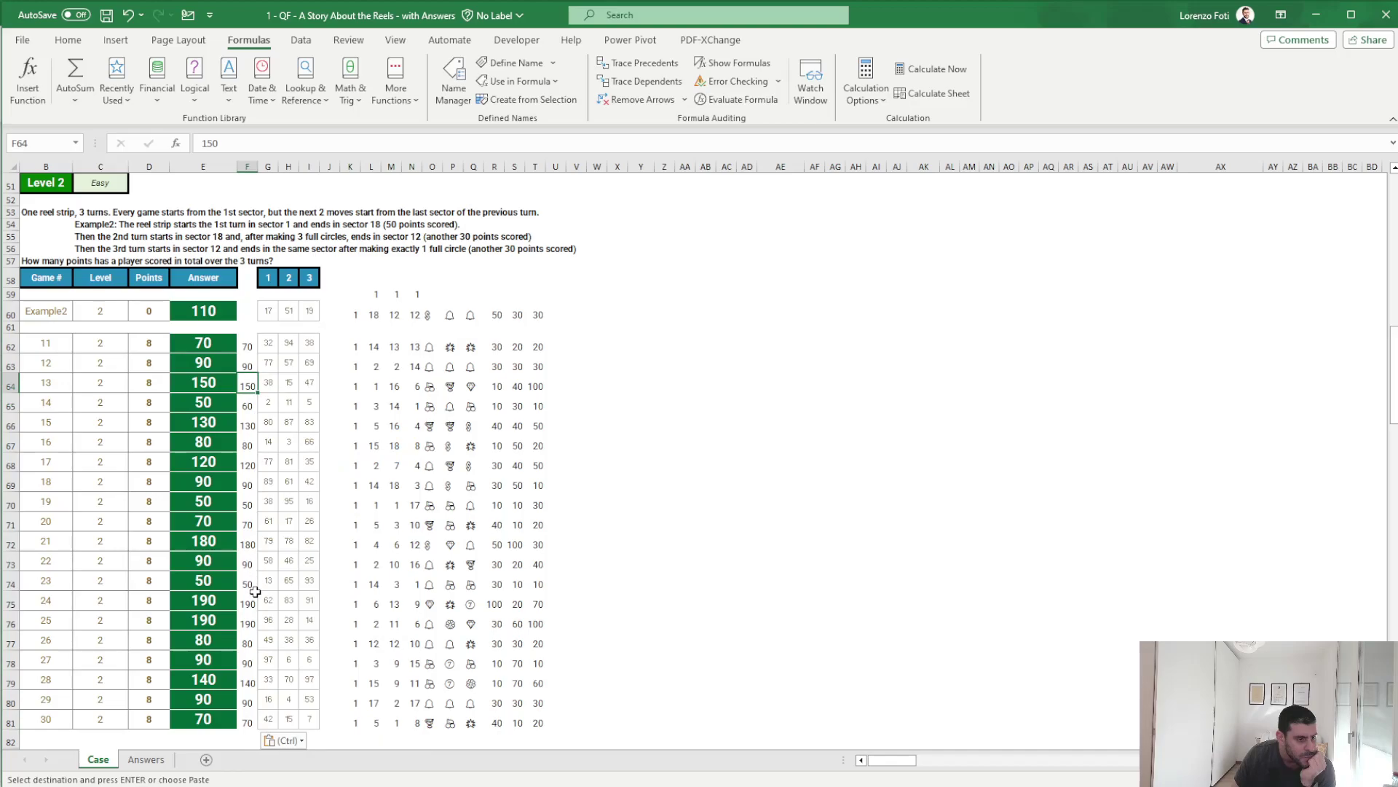
click(249, 717)
key(ctrl+shift+Up)
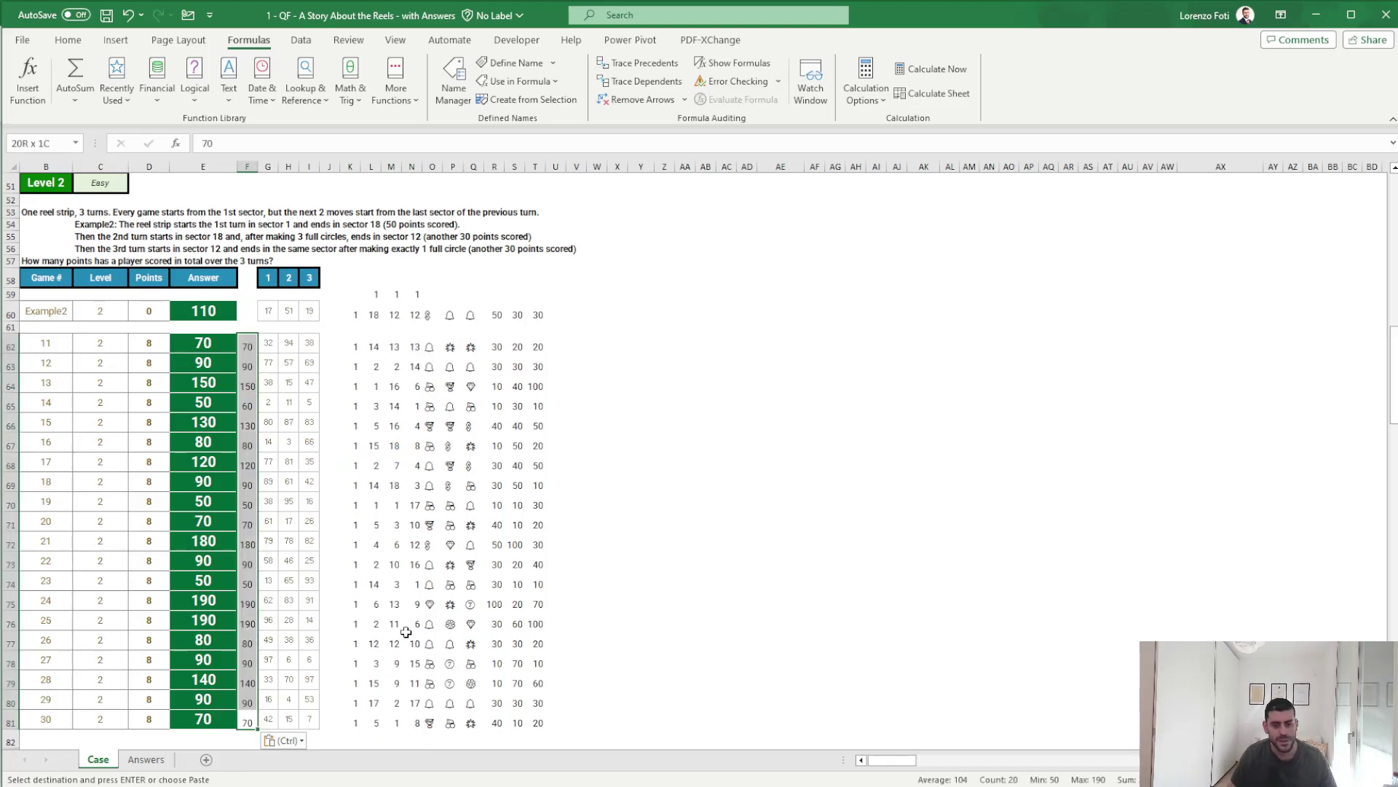
key(Left)
key(ctrl+Up)
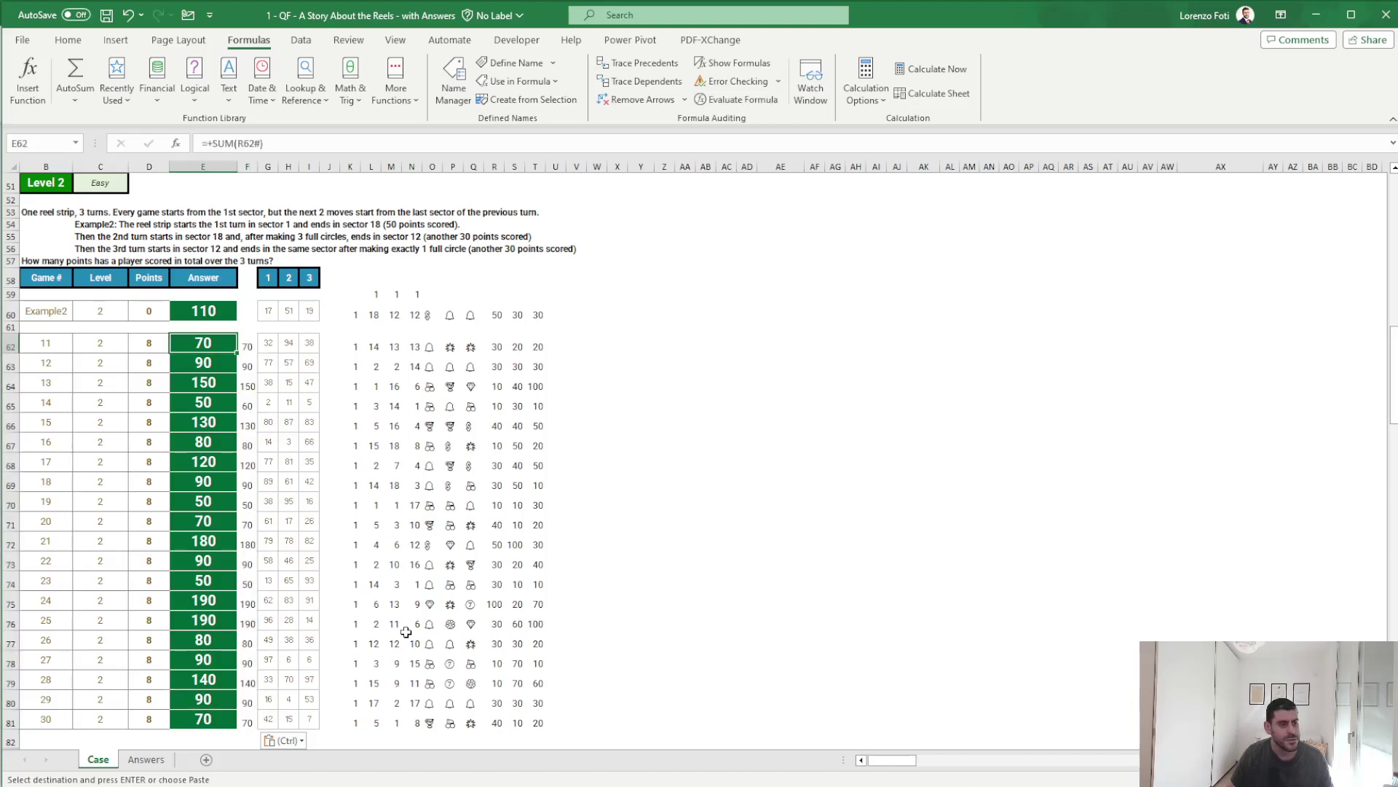
key(ctrl+shift+Down)
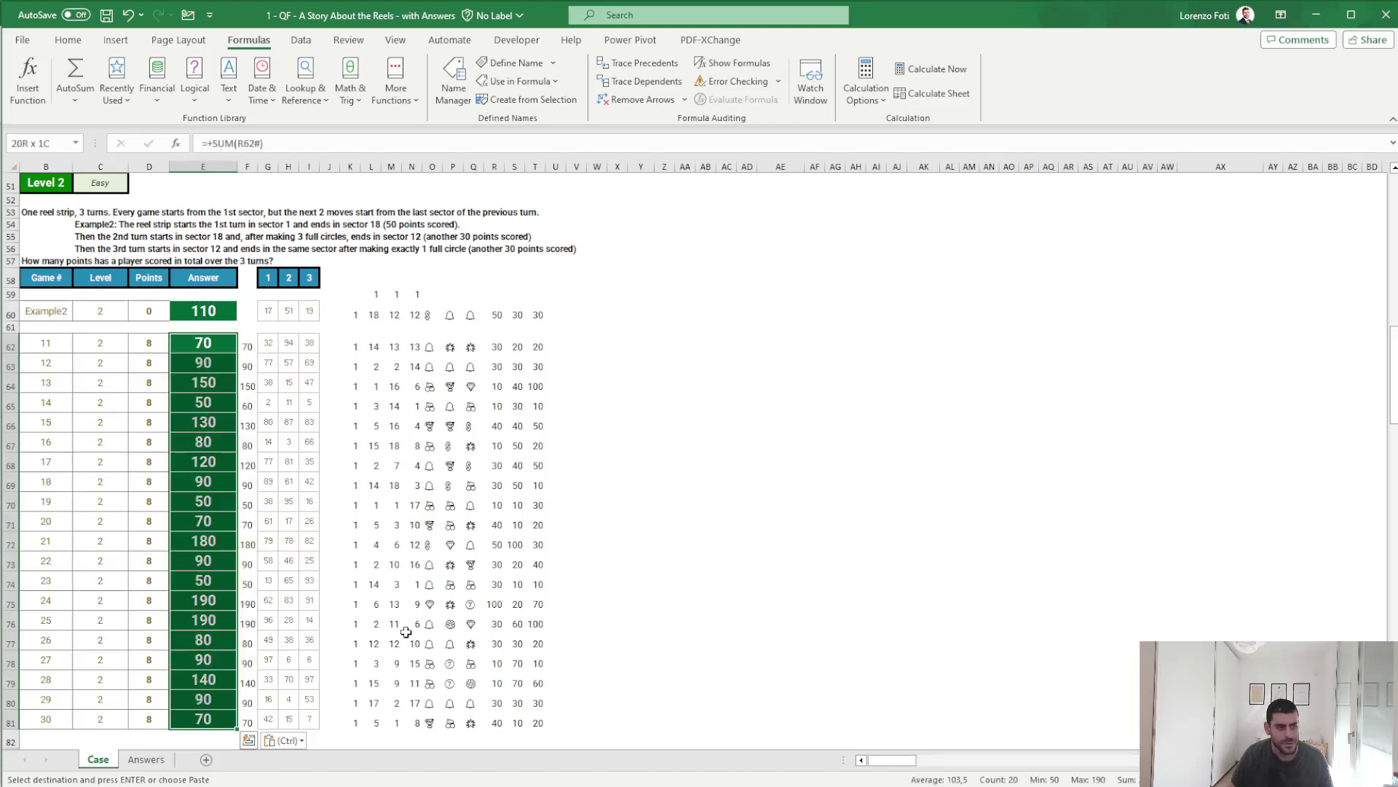
key(Right)
key(Down)
key(Down)
key(Down)
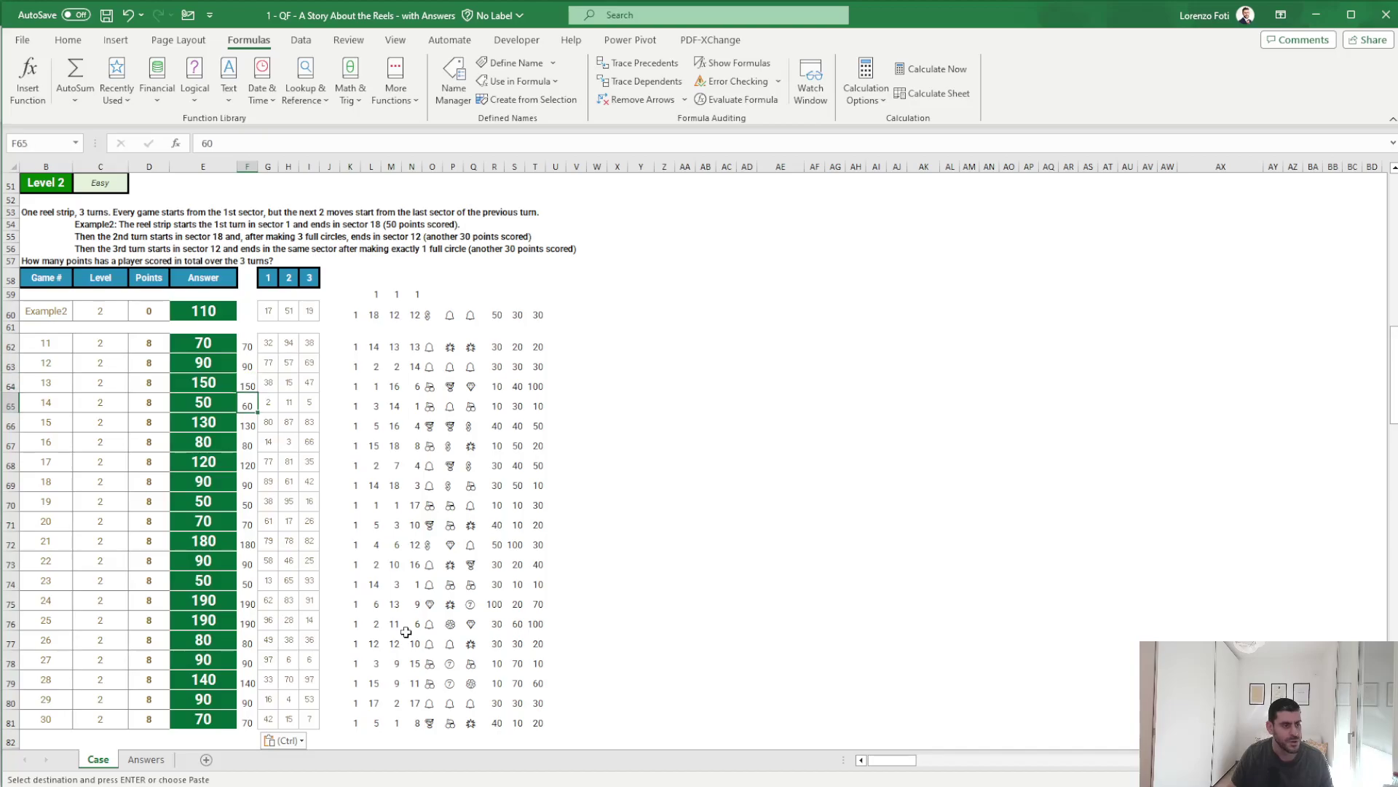
key(Left)
key(shift+space)
key(Left)
key(Right)
key(Right)
key(Right)
key(Right)
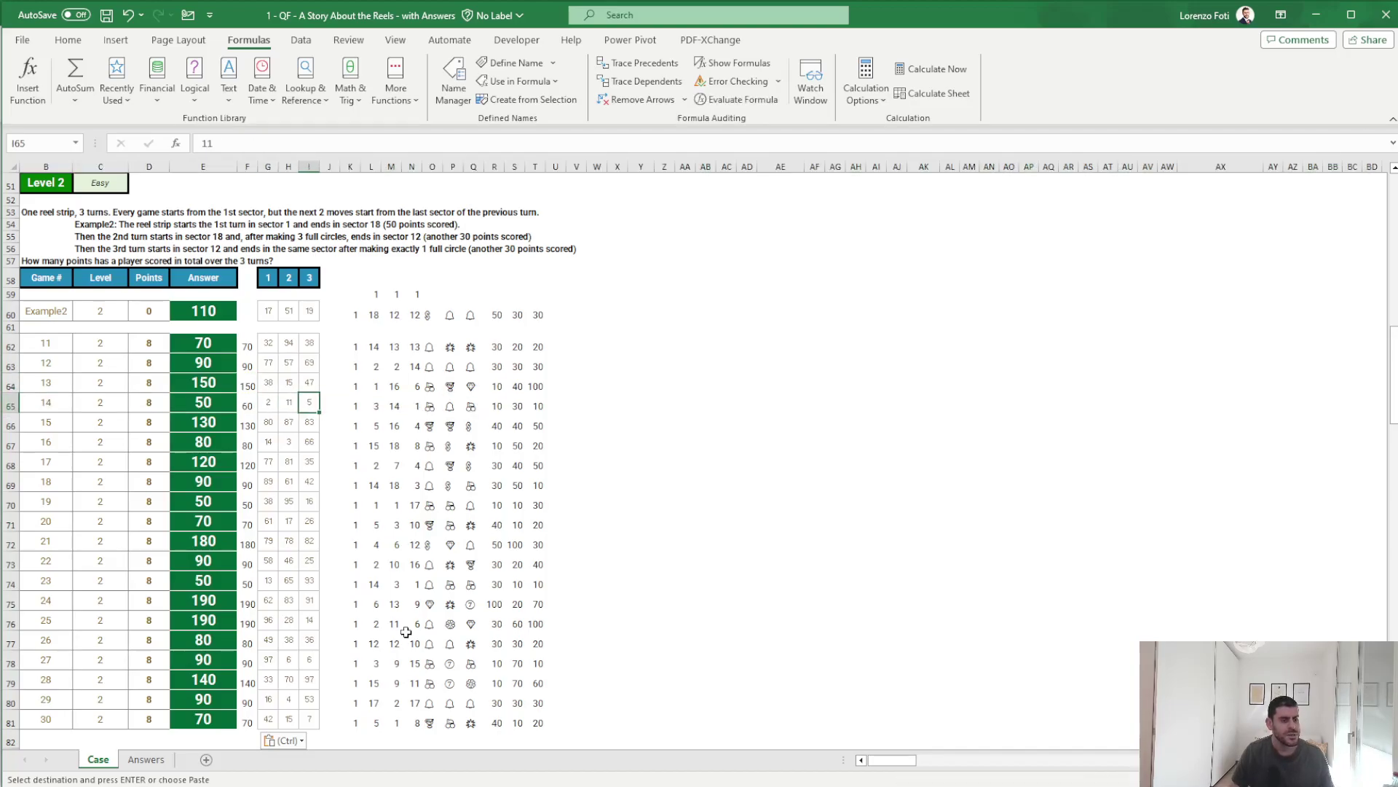
key(Right)
key(Right)
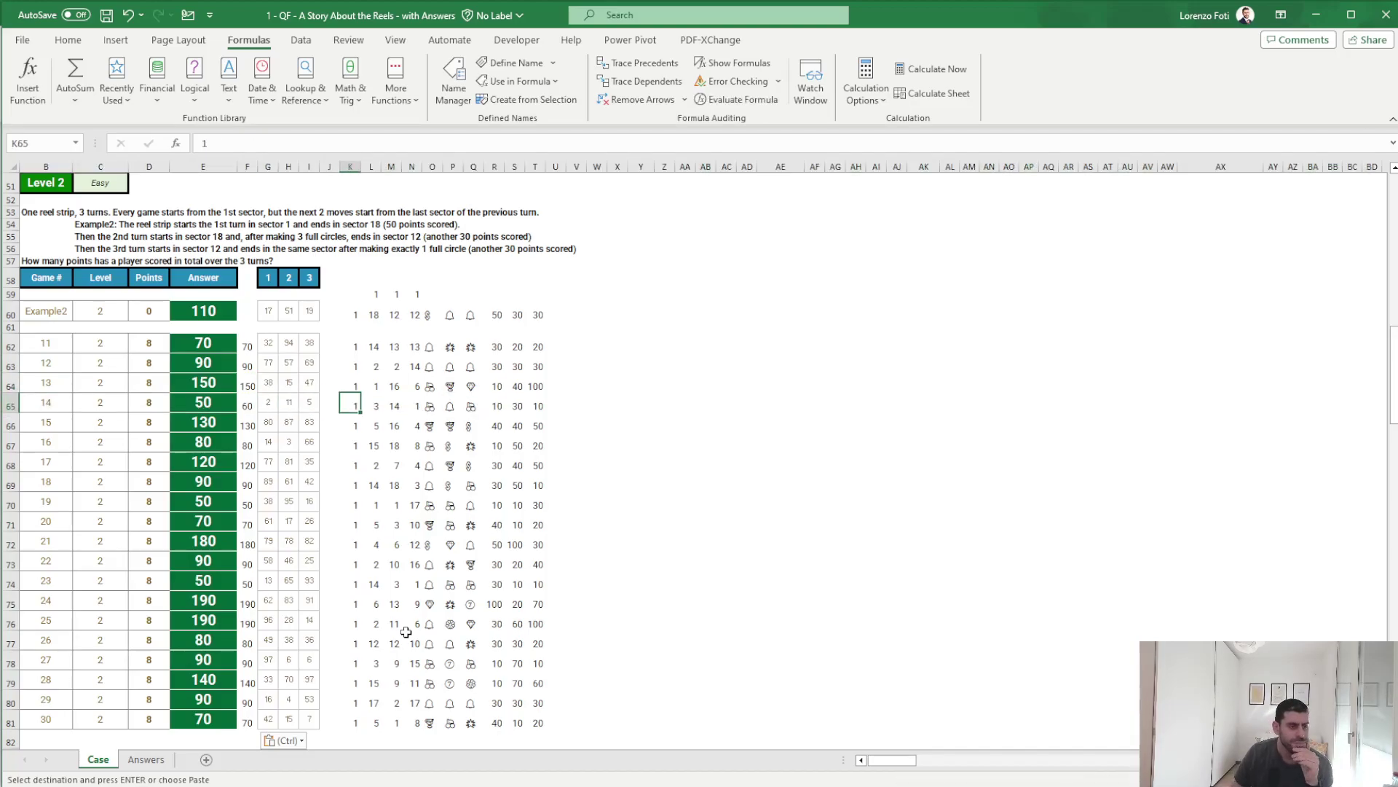
key(Right)
key(Right)
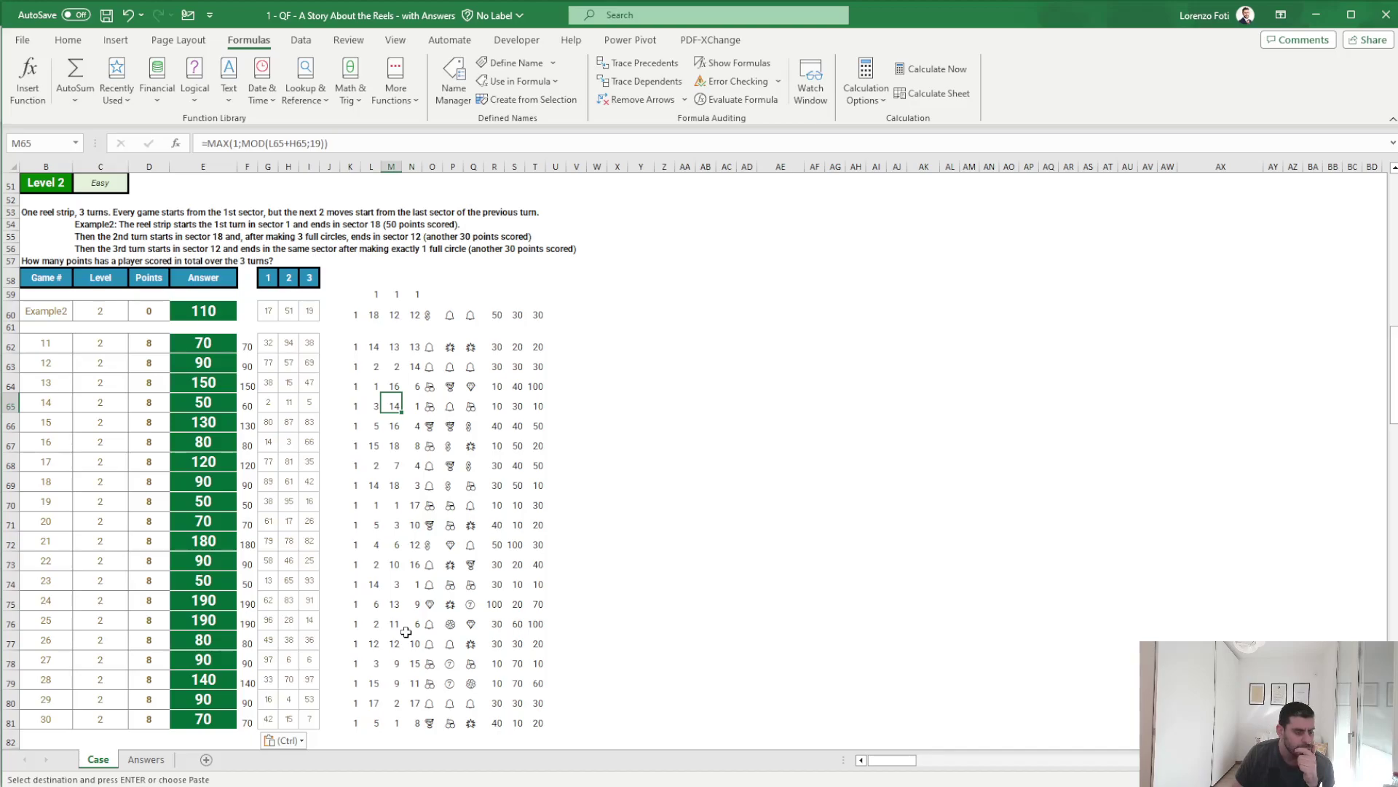
key(Left)
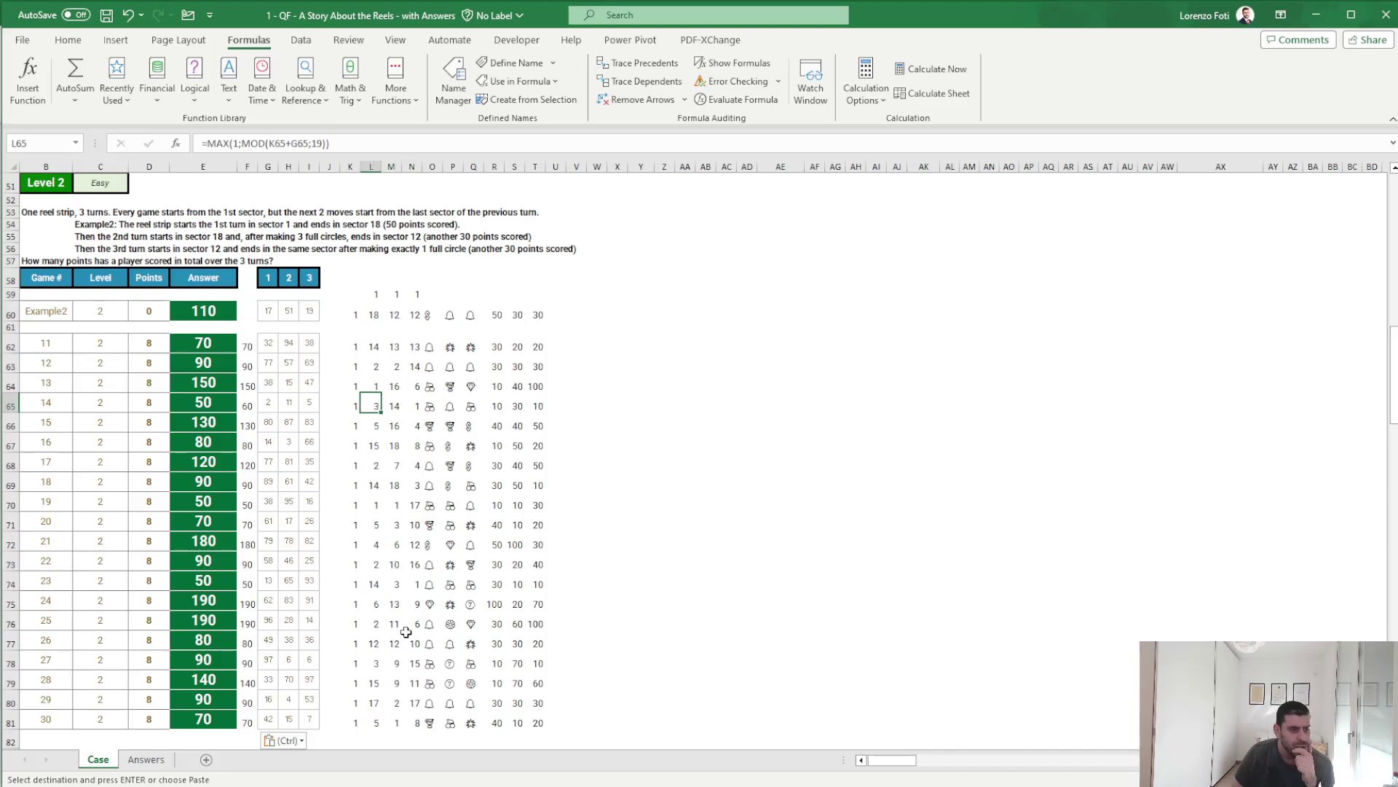
key(Left)
key(Left)
key(Left)
key(Left)
key(Left)
key(Right)
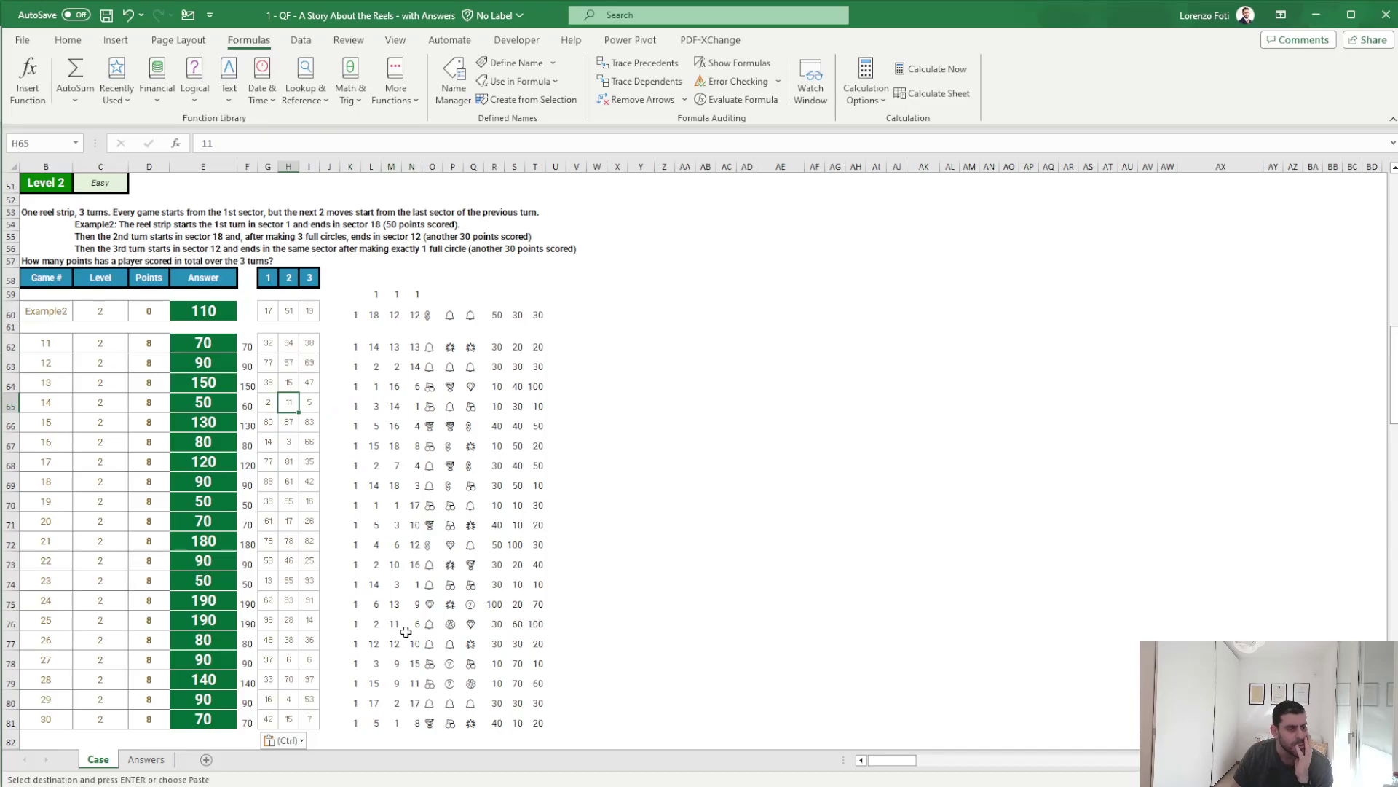
key(Right)
key(Right)
key(Right)
key(Right)
key(Left)
key(Left)
key(Left)
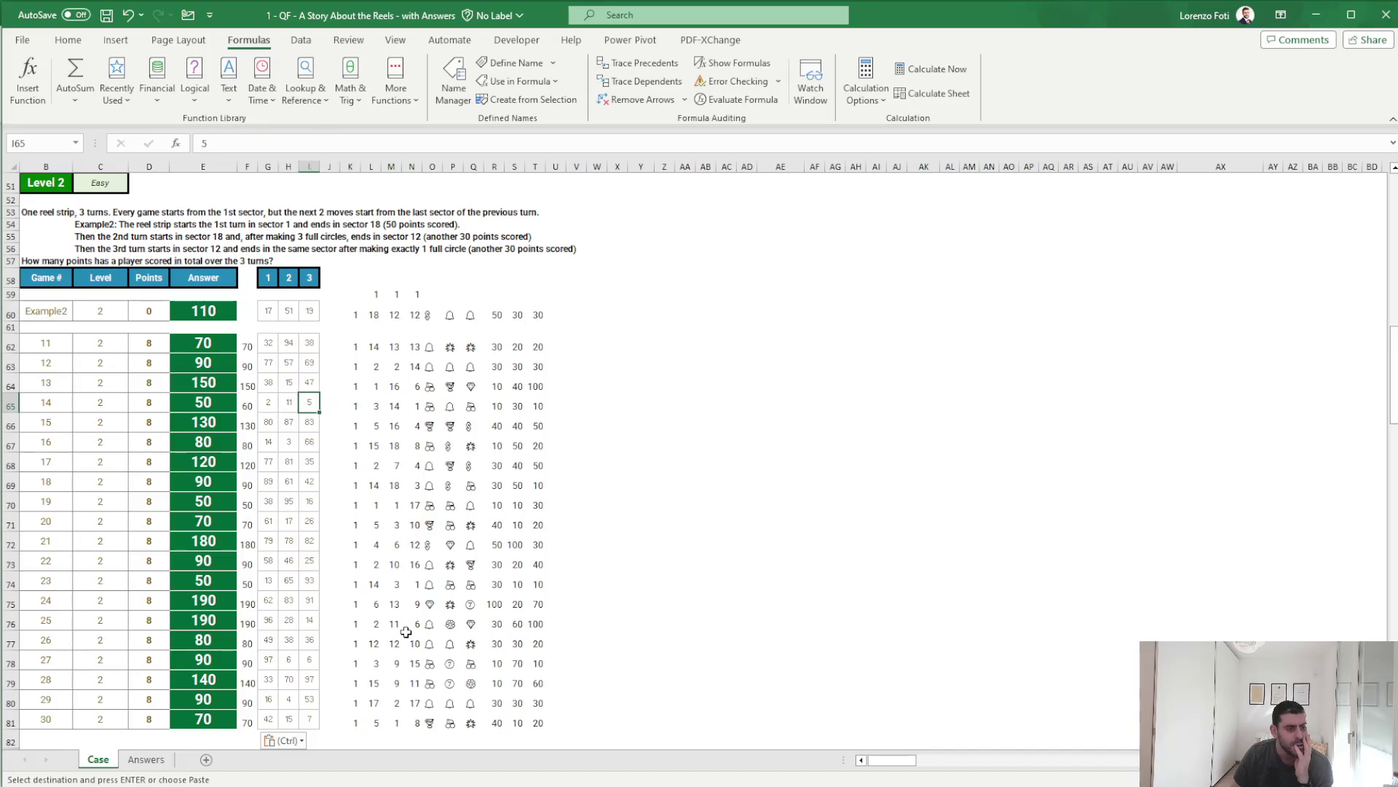
key(Left)
key(Left)
key(Right)
key(Right)
key(Right)
key(Right)
key(Right)
key(Right)
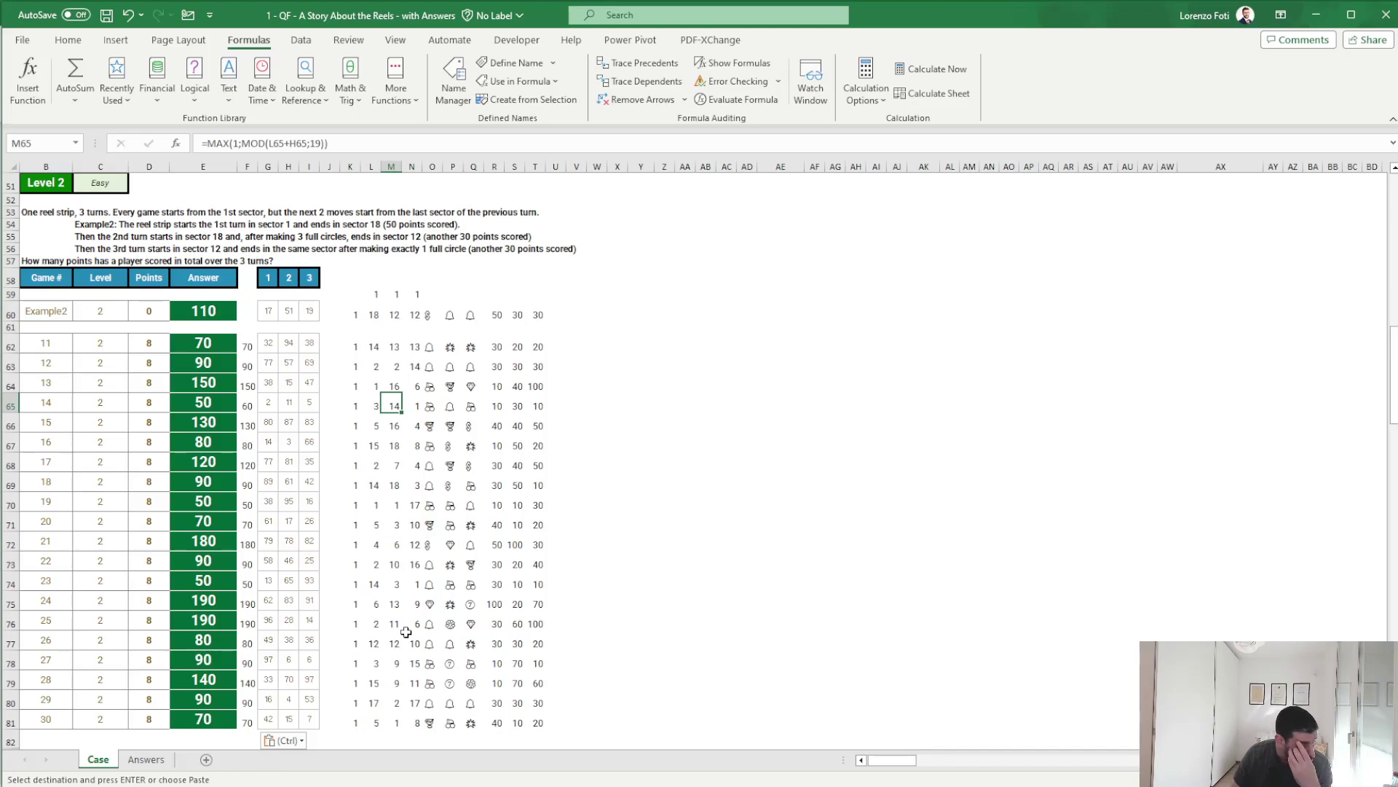
key(Right)
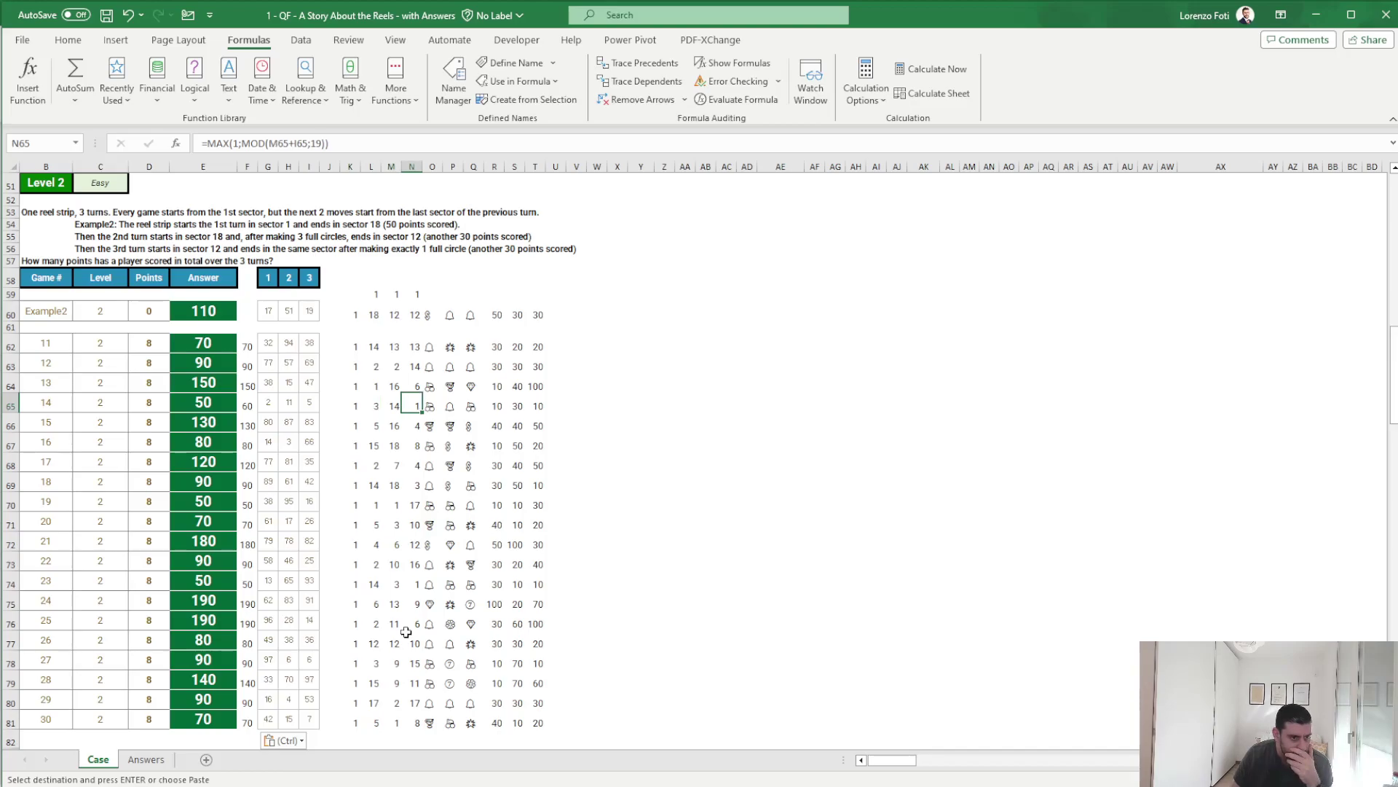
text(19)
key(Return)
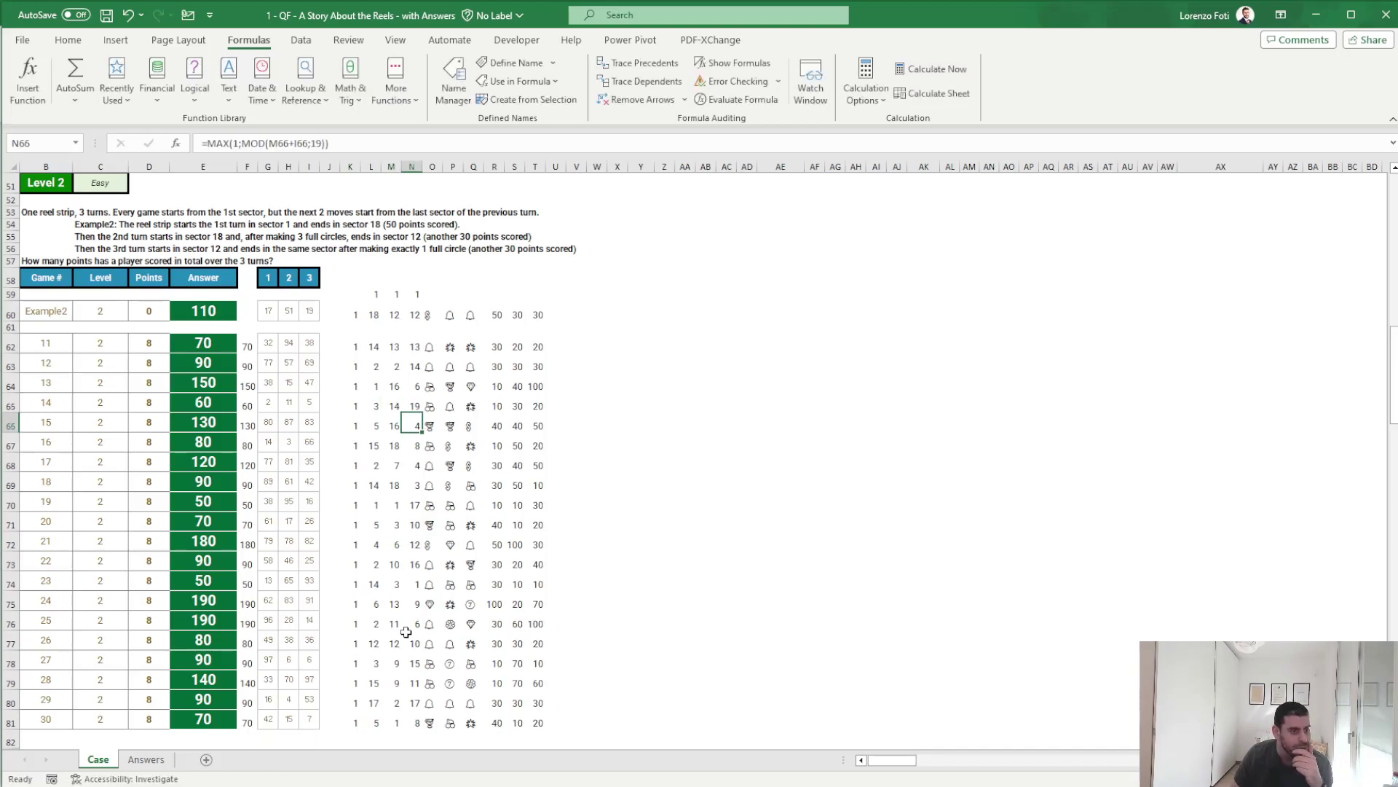
key(ctrl+z)
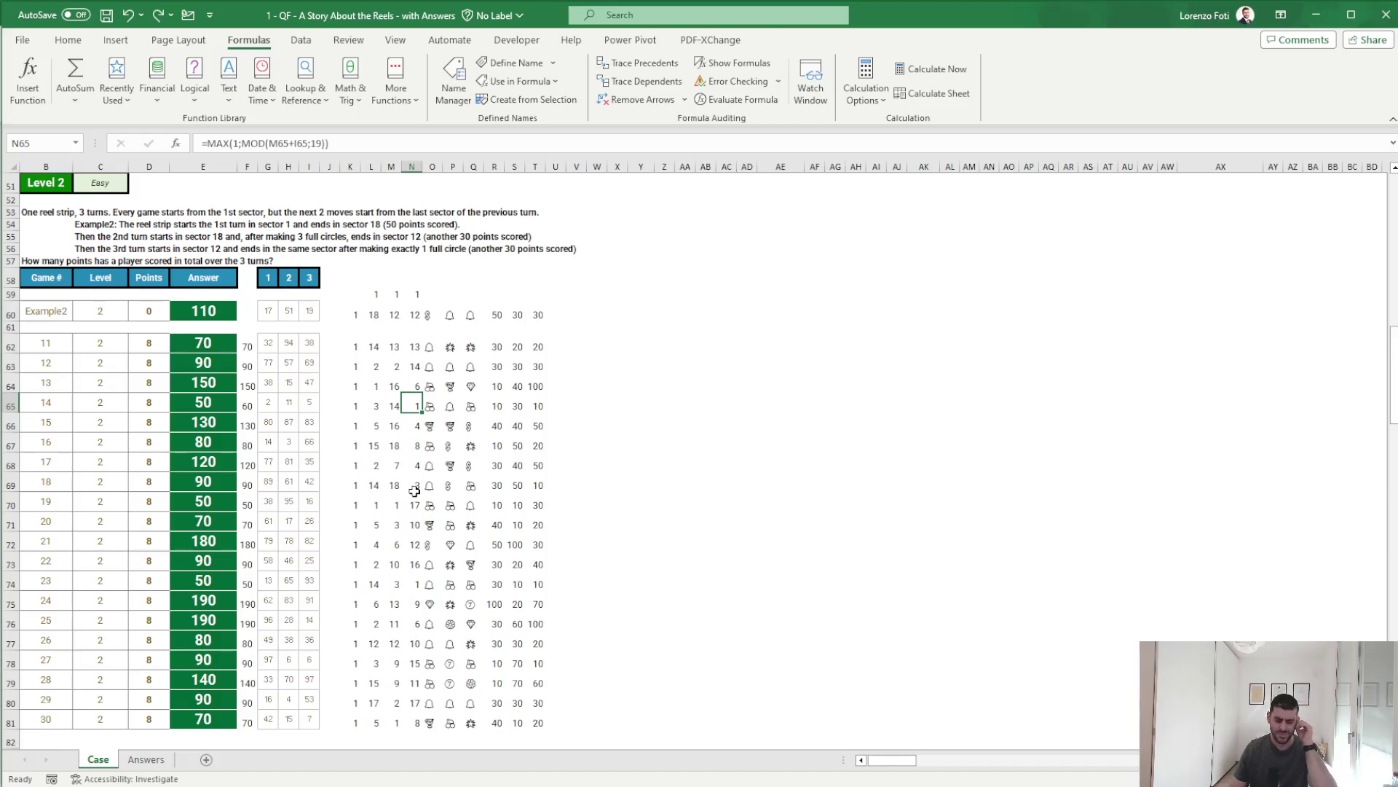
- Try changing L60's MOD divisor to 20, then undo it back to 19
click(378, 309)
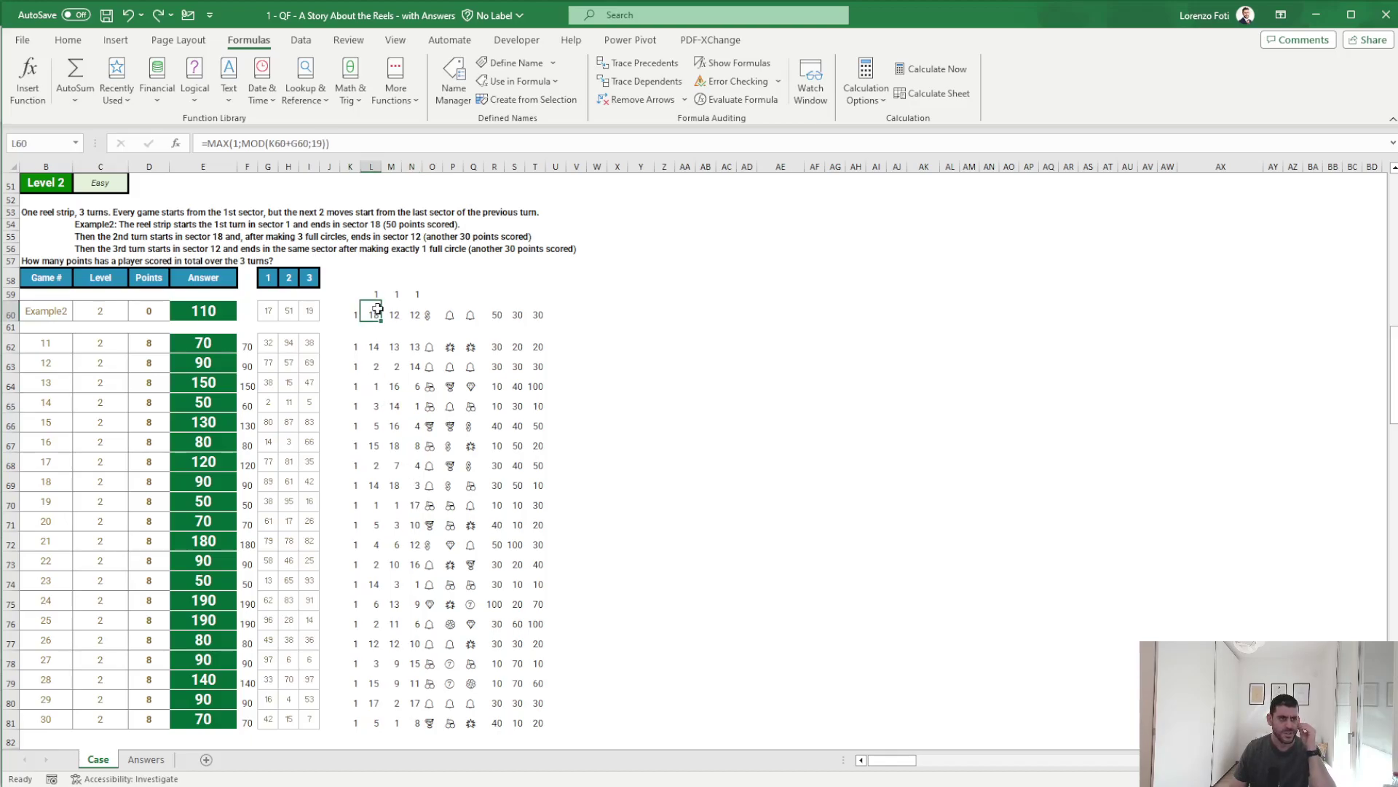
double_click(318, 142)
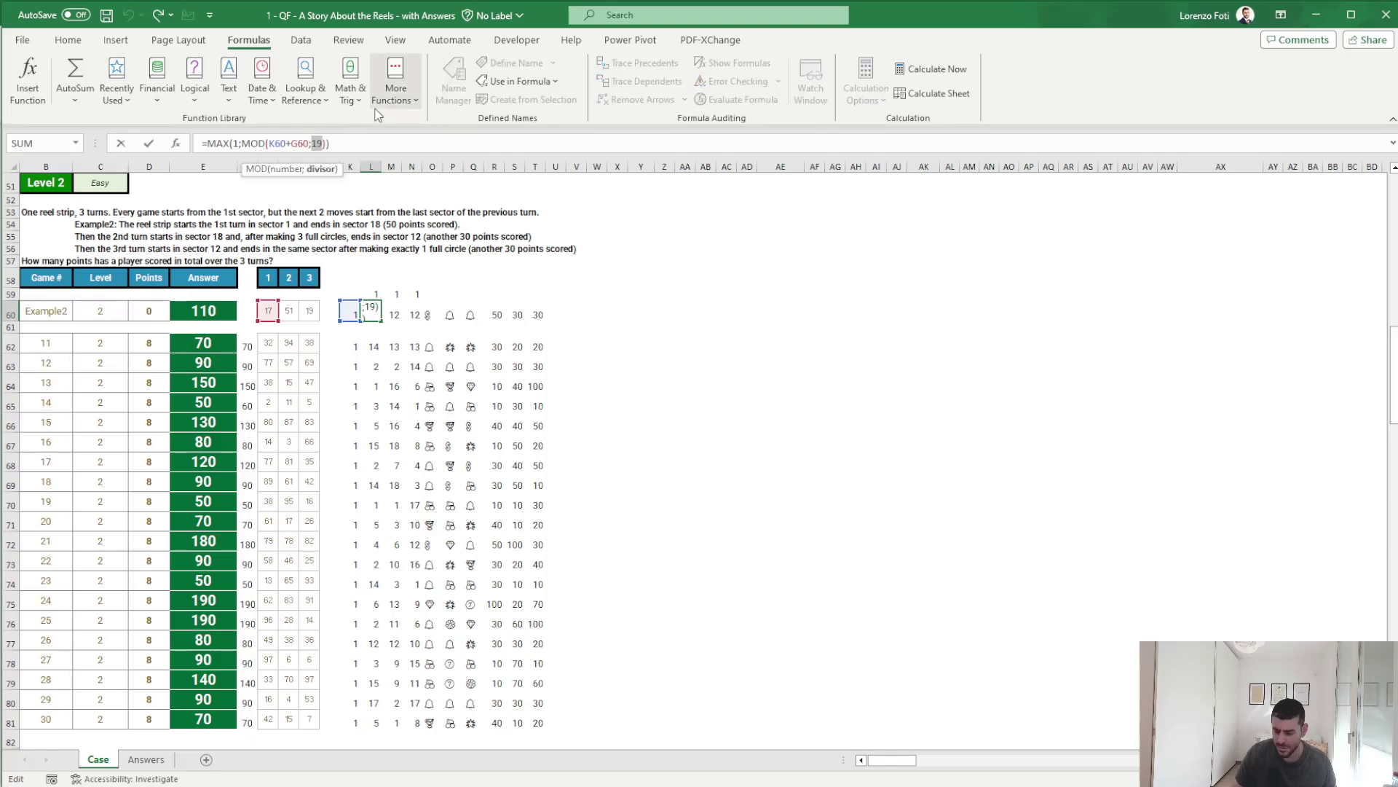
text(20)
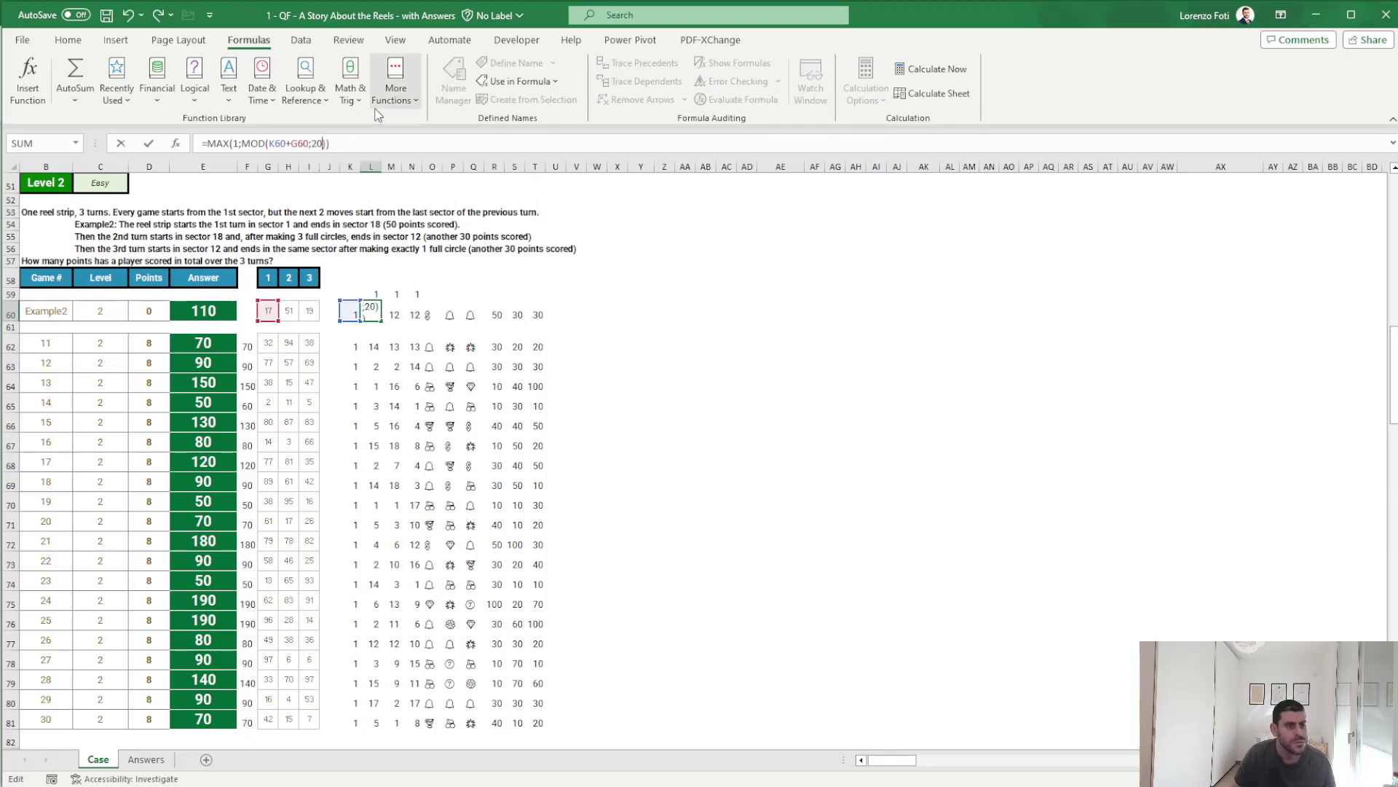
key(Tab)
key(Tab)
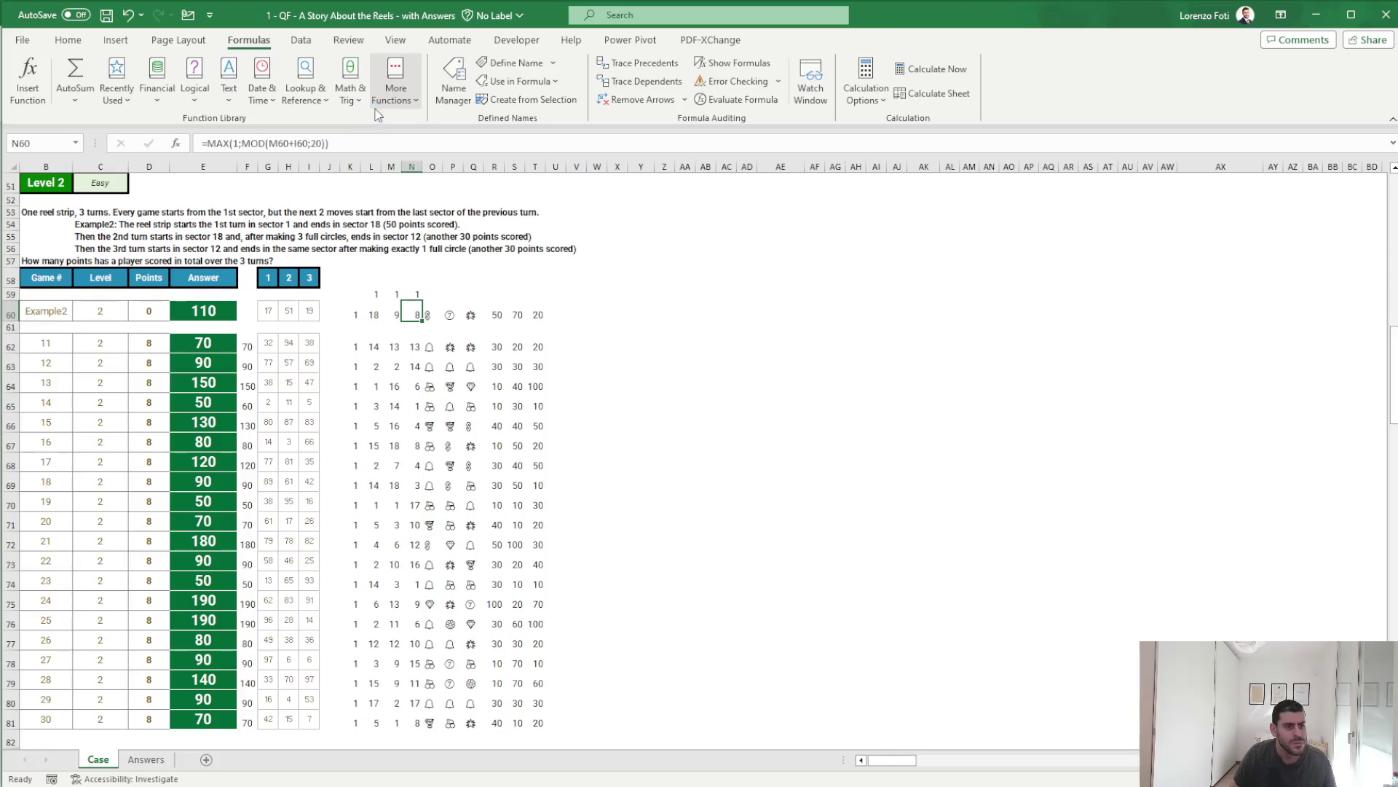
key(Left)
key(Right)
key(Right)
key(Right)
key(Right)
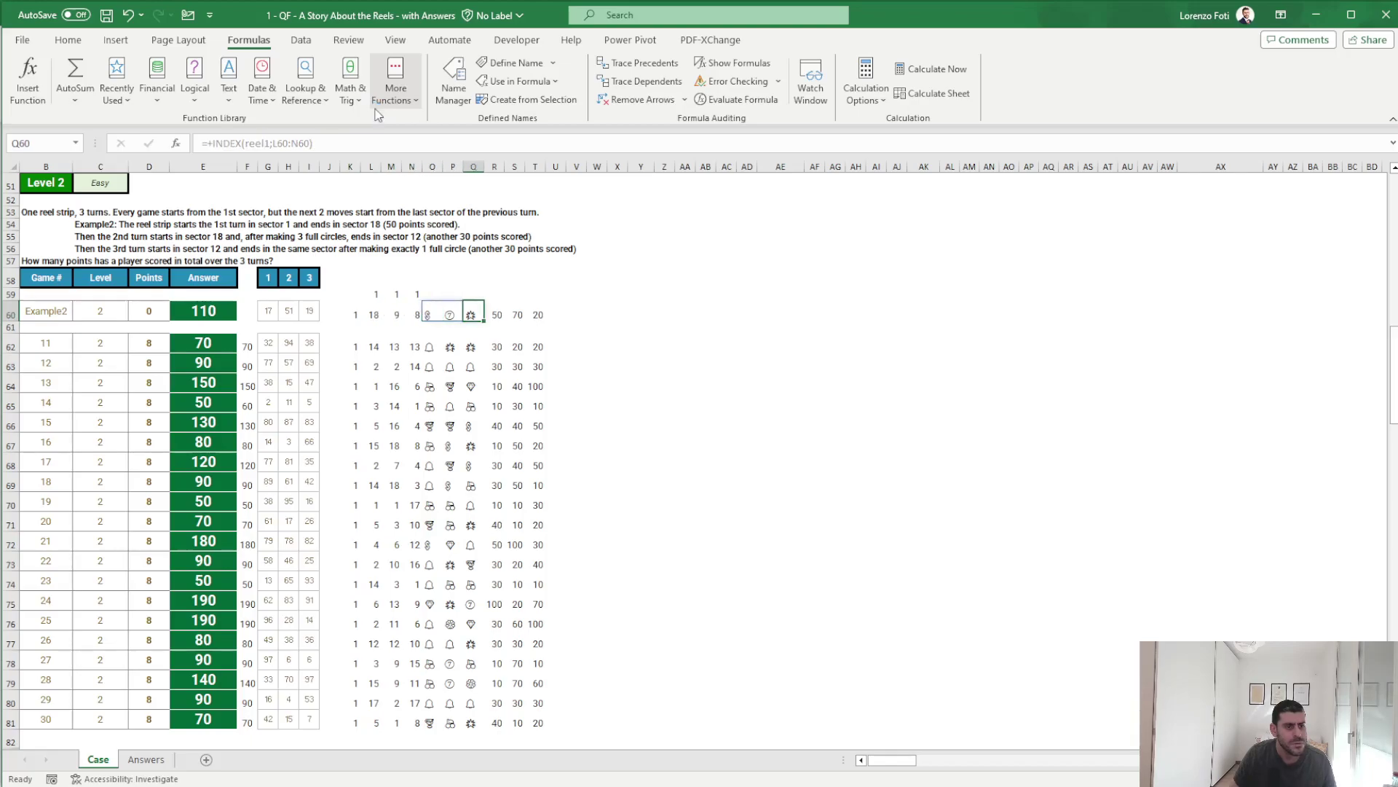
key(Right)
key(shift+Right)
key(shift+Right)
key(ctrl+z)
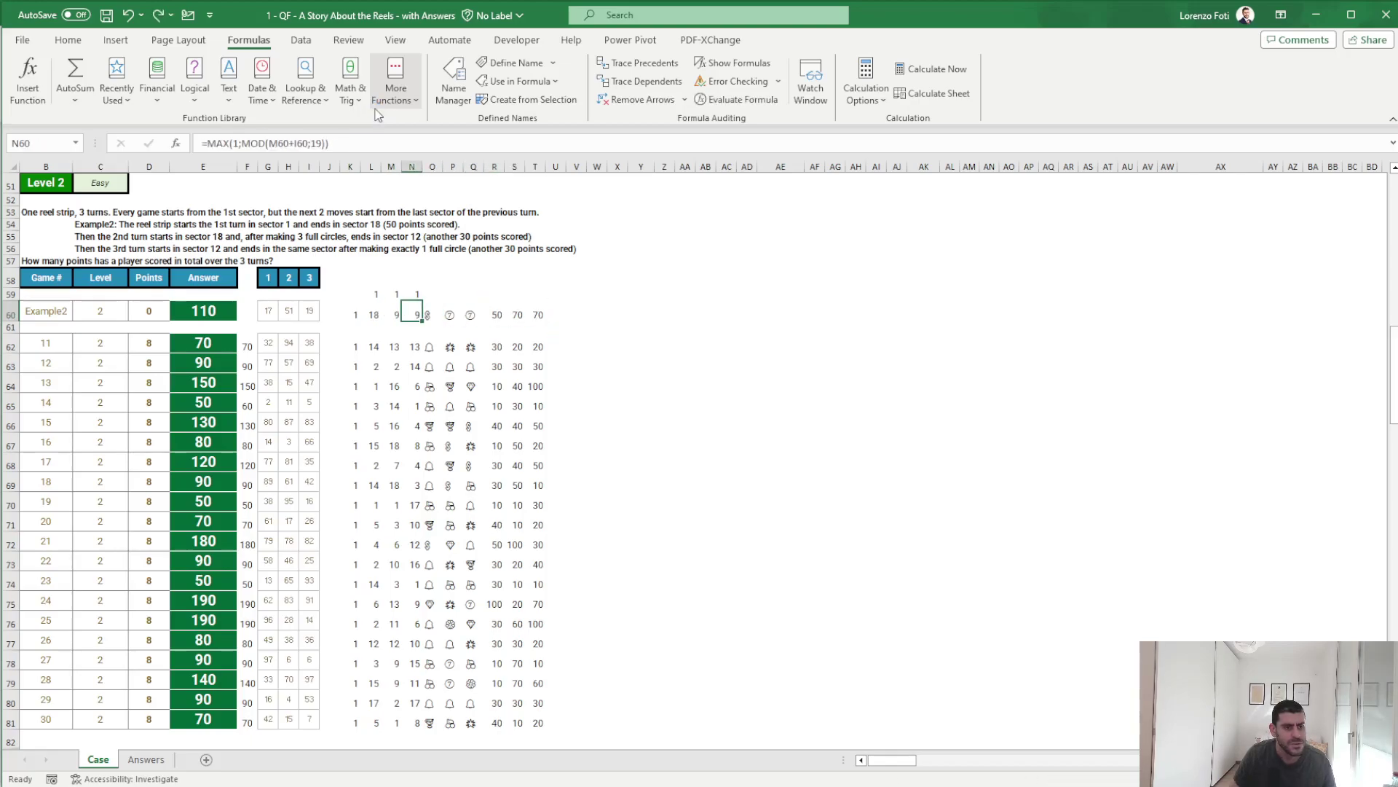
key(ctrl+z)
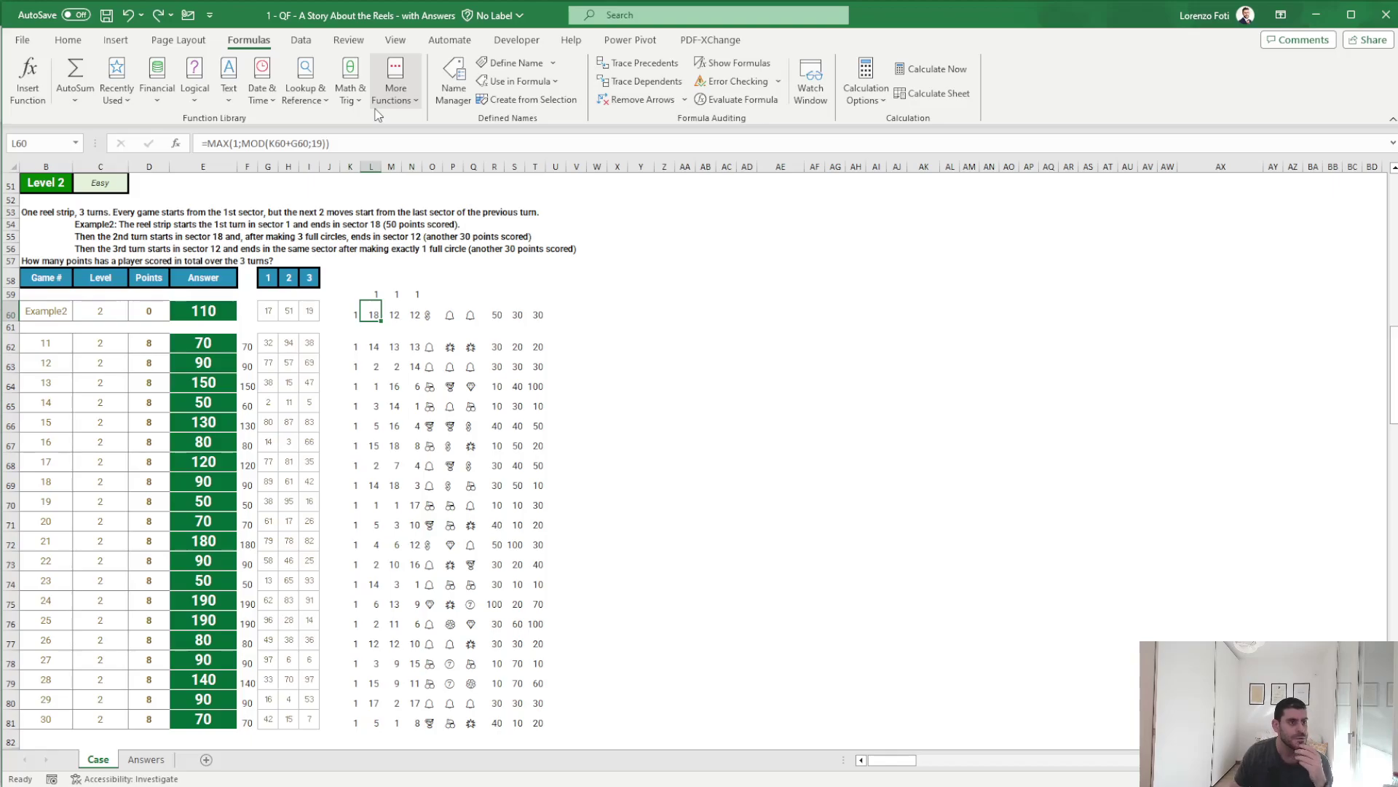
- Rewrite L60 as =MAX(1;LET(X;K60+G60;IF(X<=19;X;MOD(X;19))))
click(241, 143)
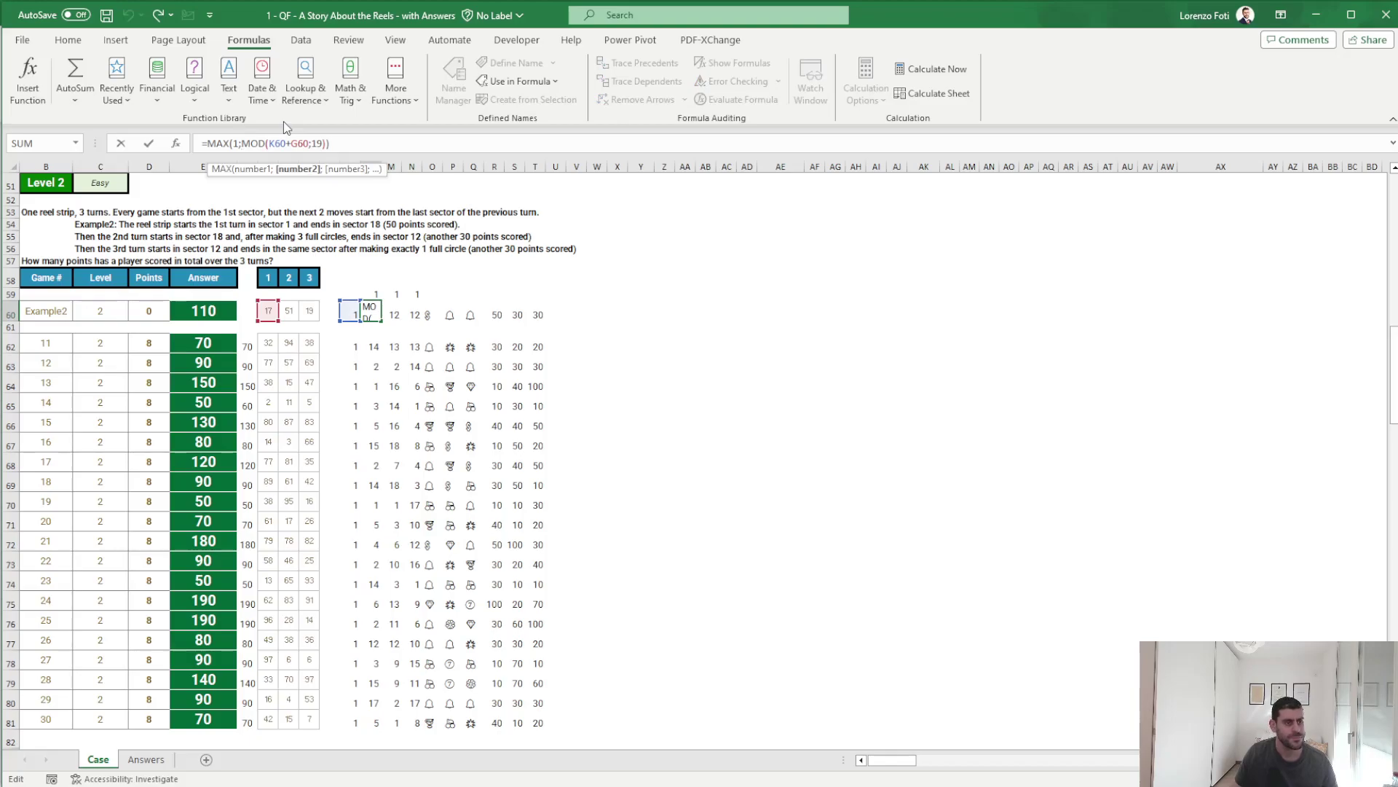
text(L)
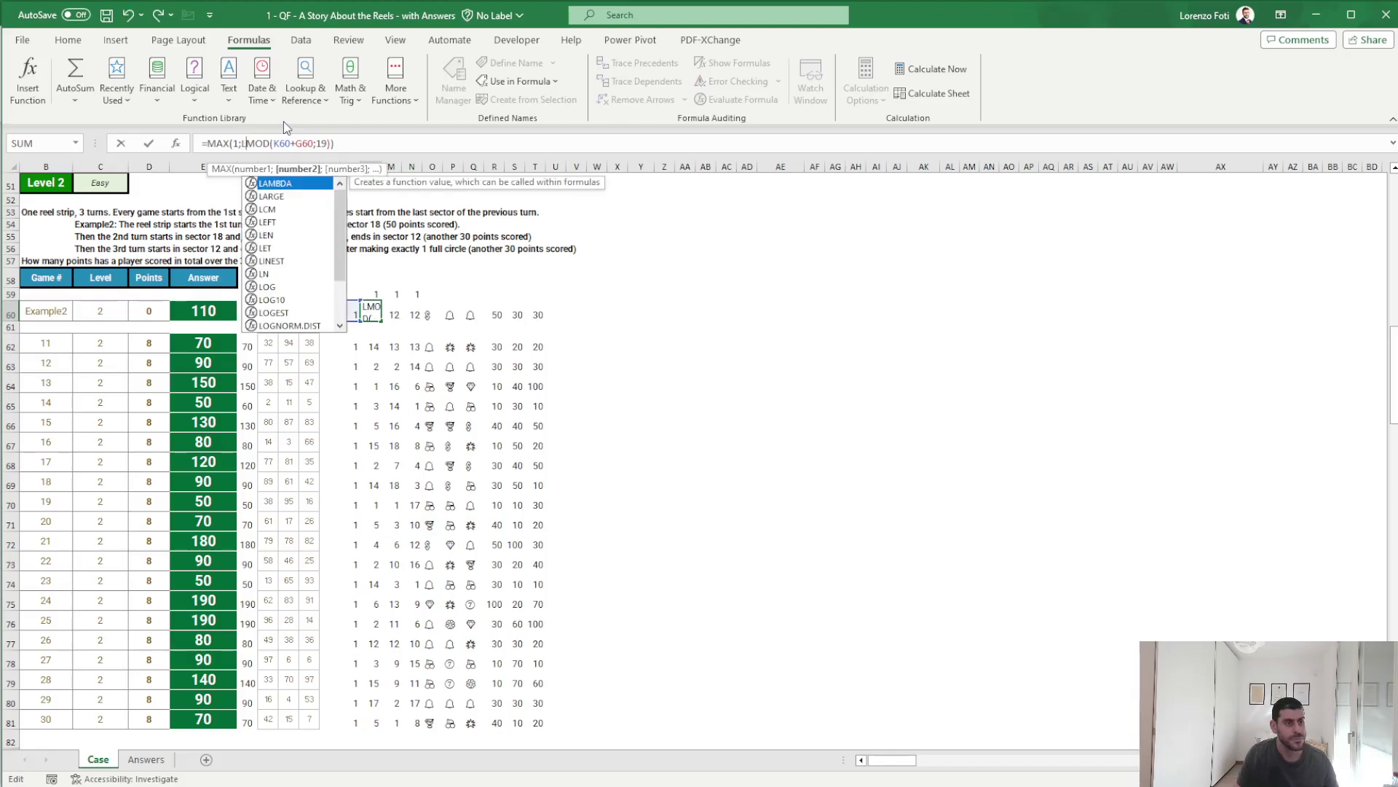
text(ET(X;)
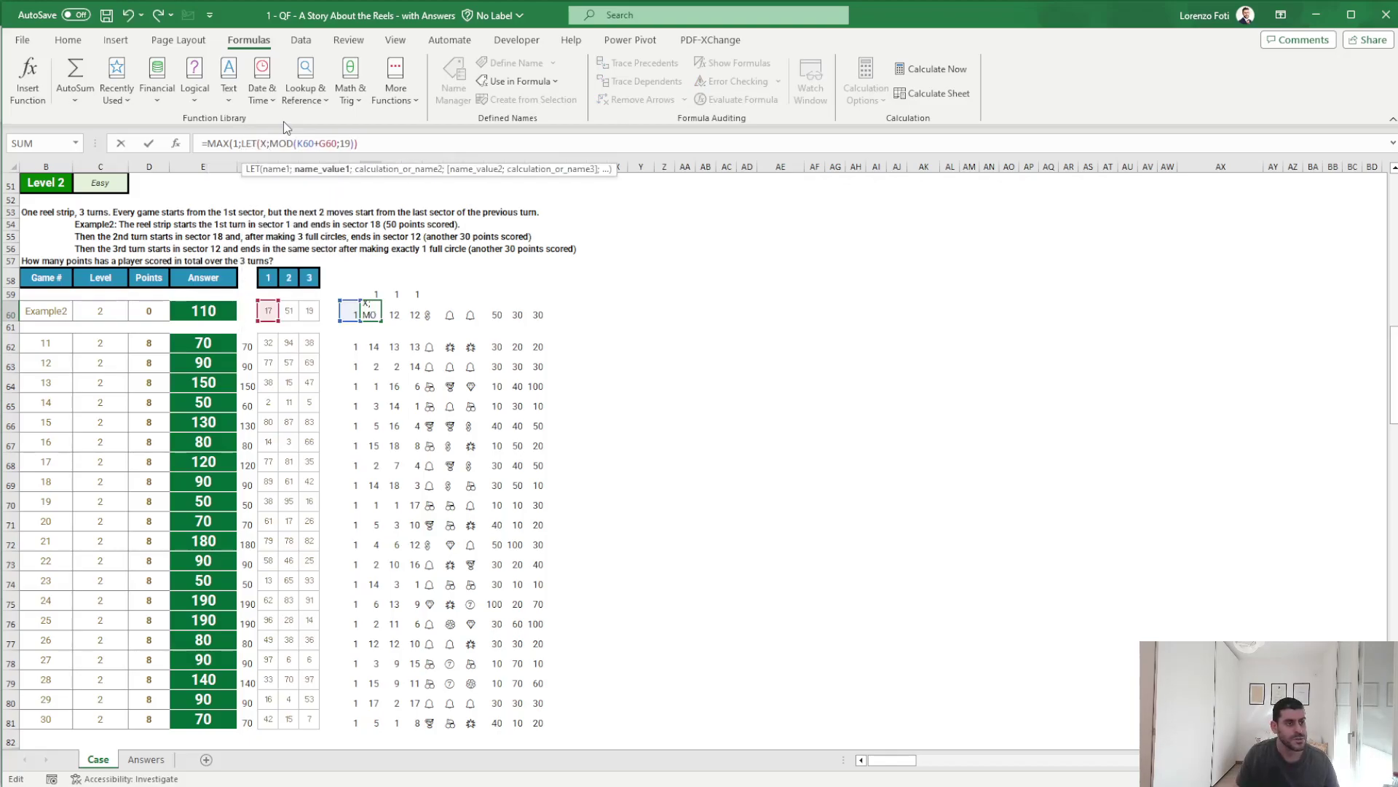
mouse_move(297, 143)
mouse_down()
mouse_move(337, 142)
mouse_move(271, 142)
mouse_up()
text(K60+G60)
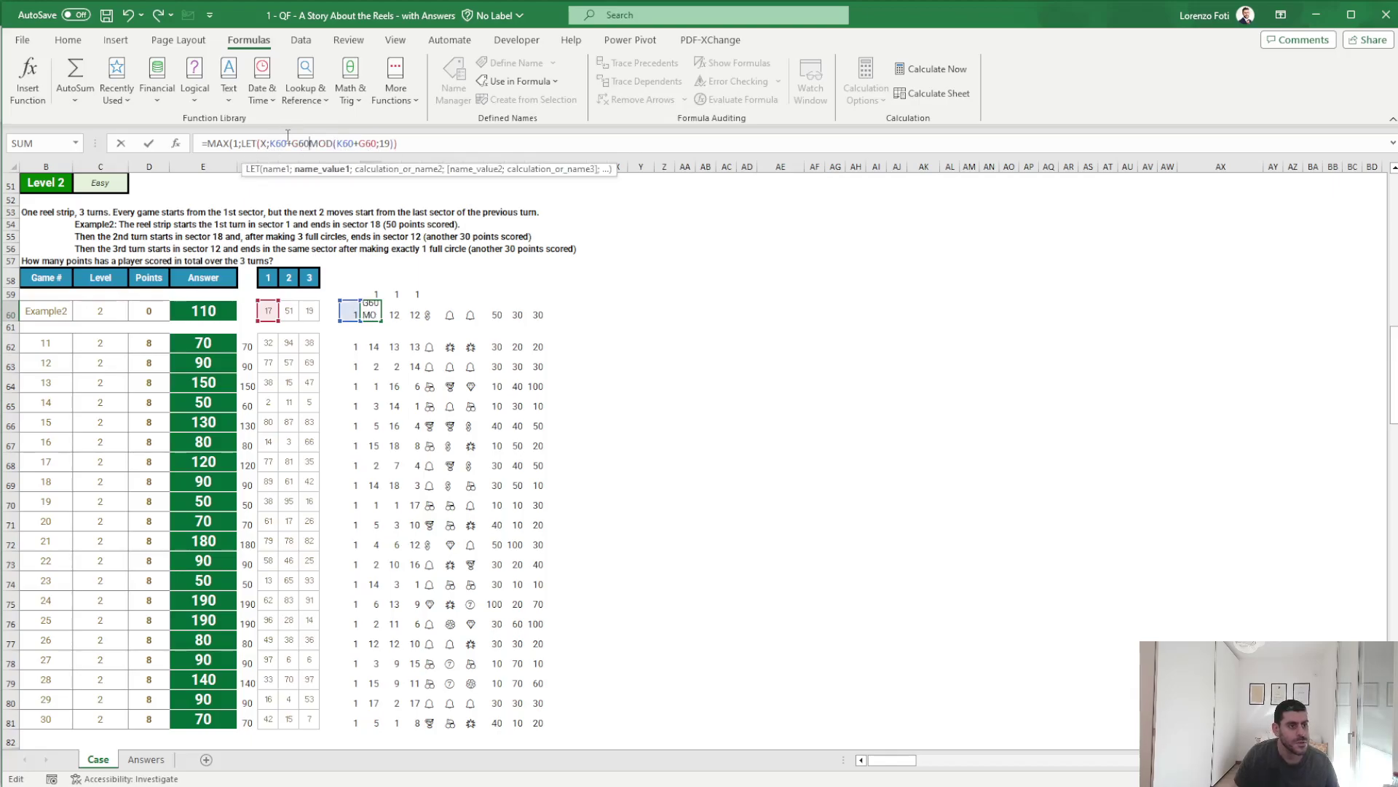
text(;)
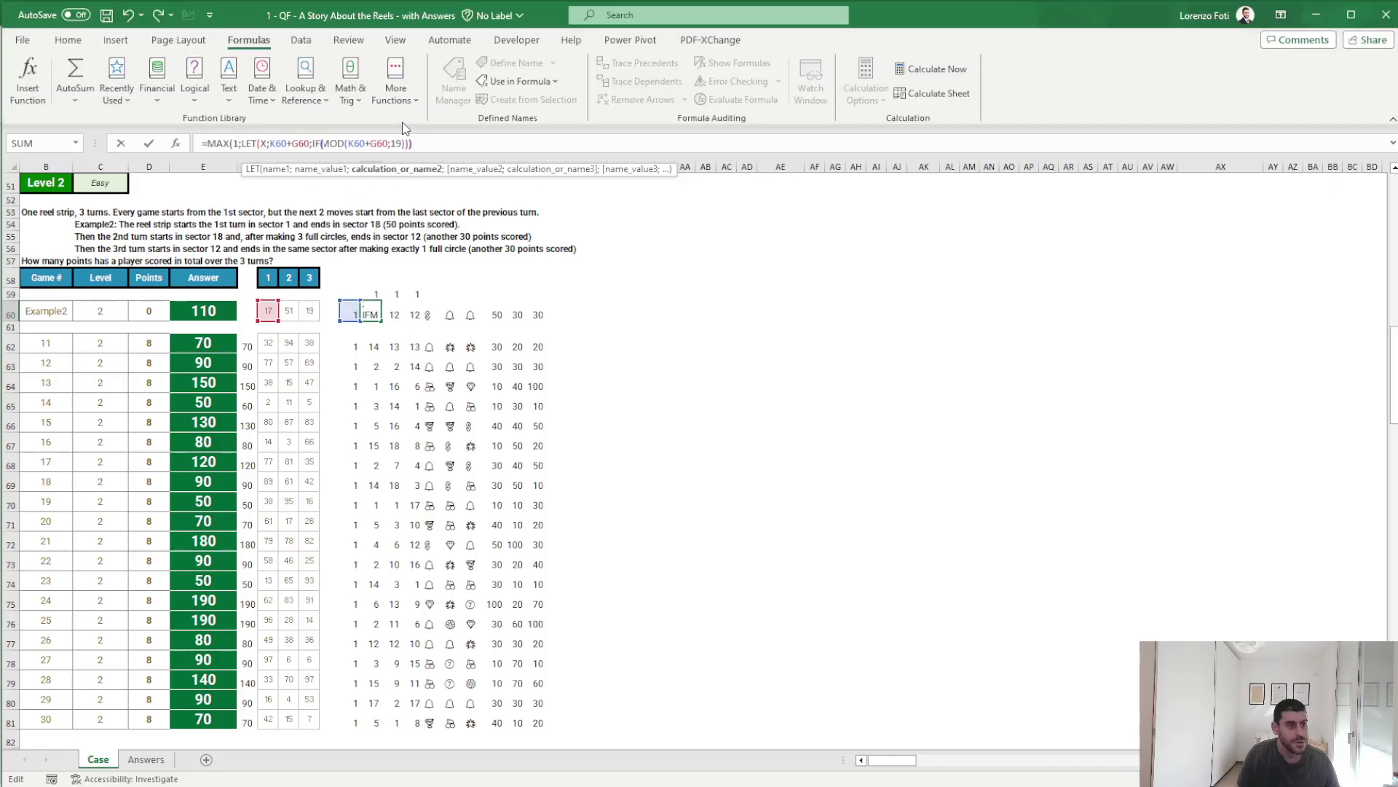
text(IF(x)
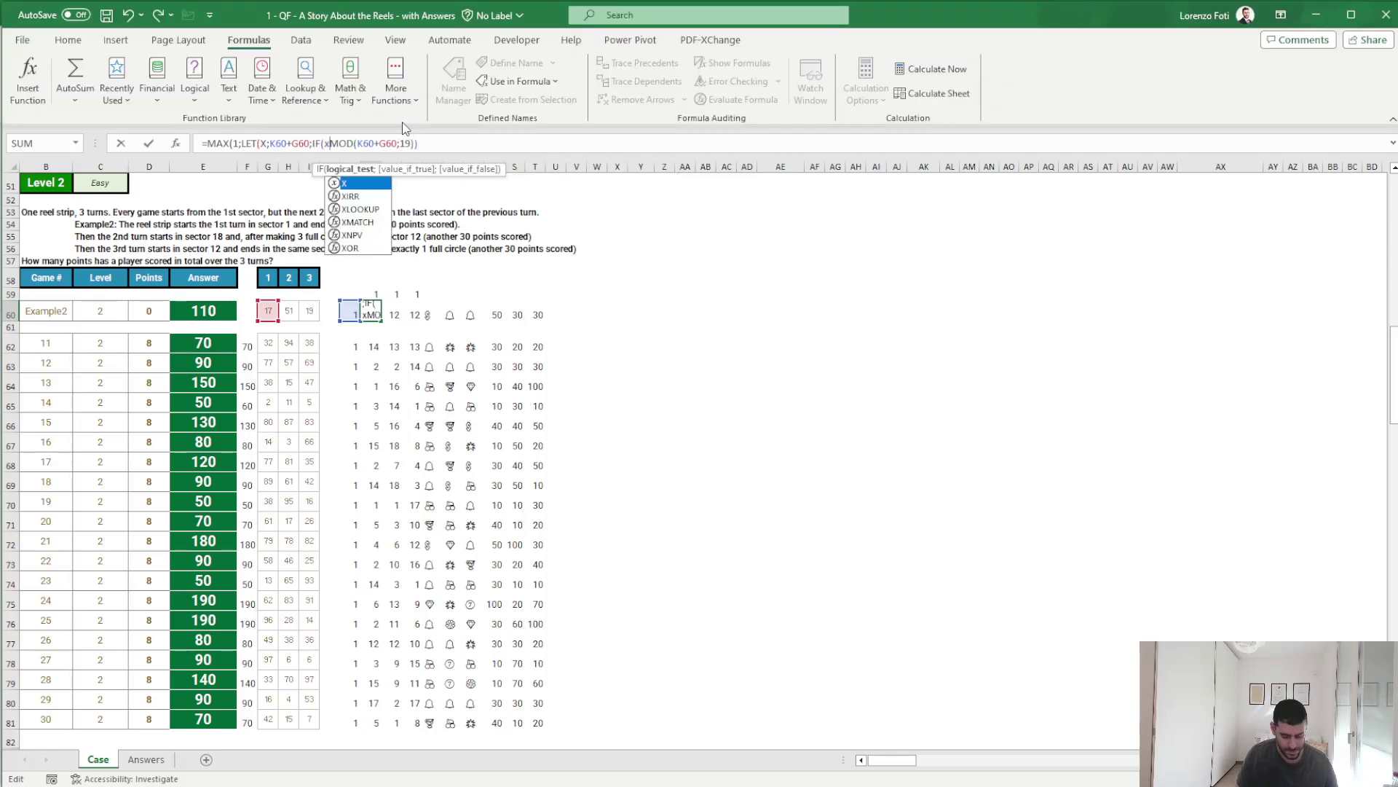
text(<=19;)
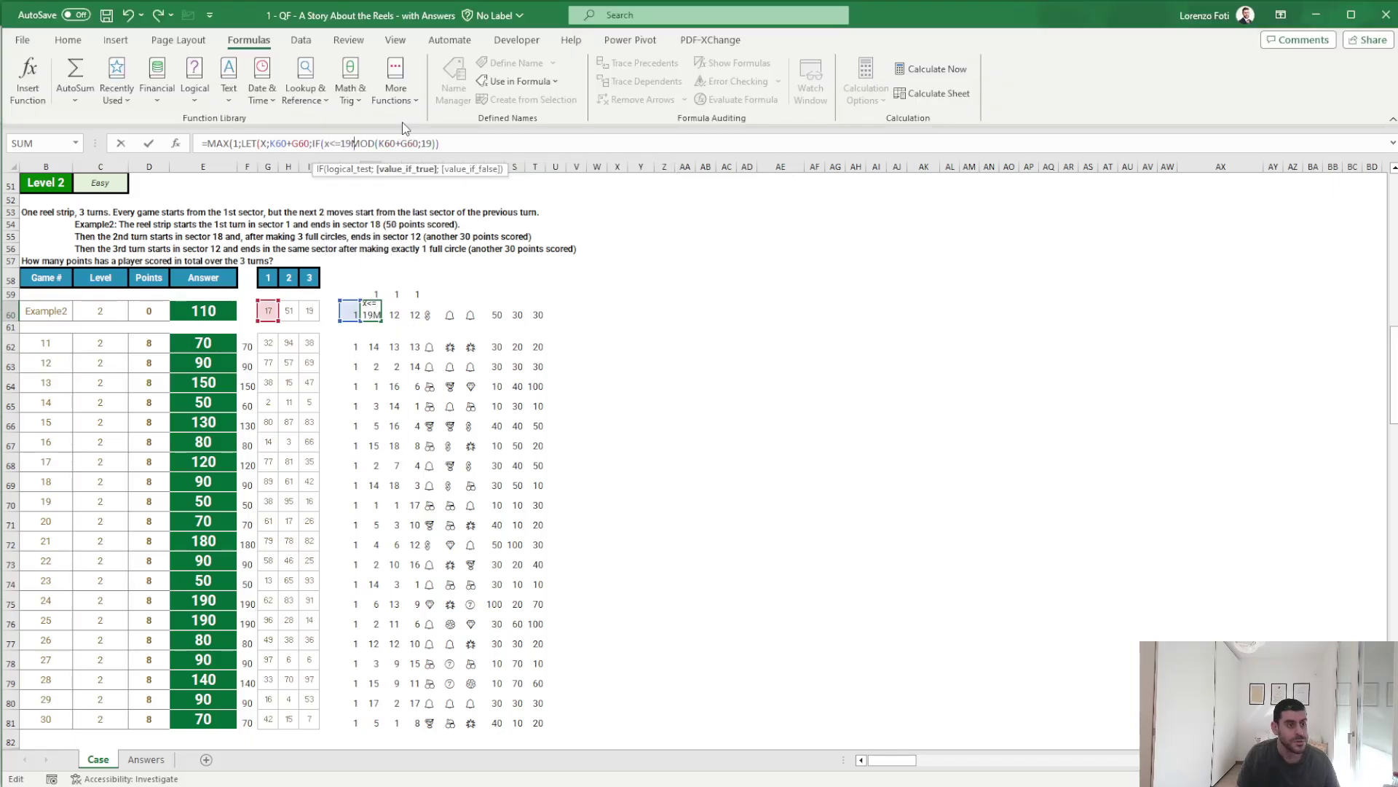
text(x;)
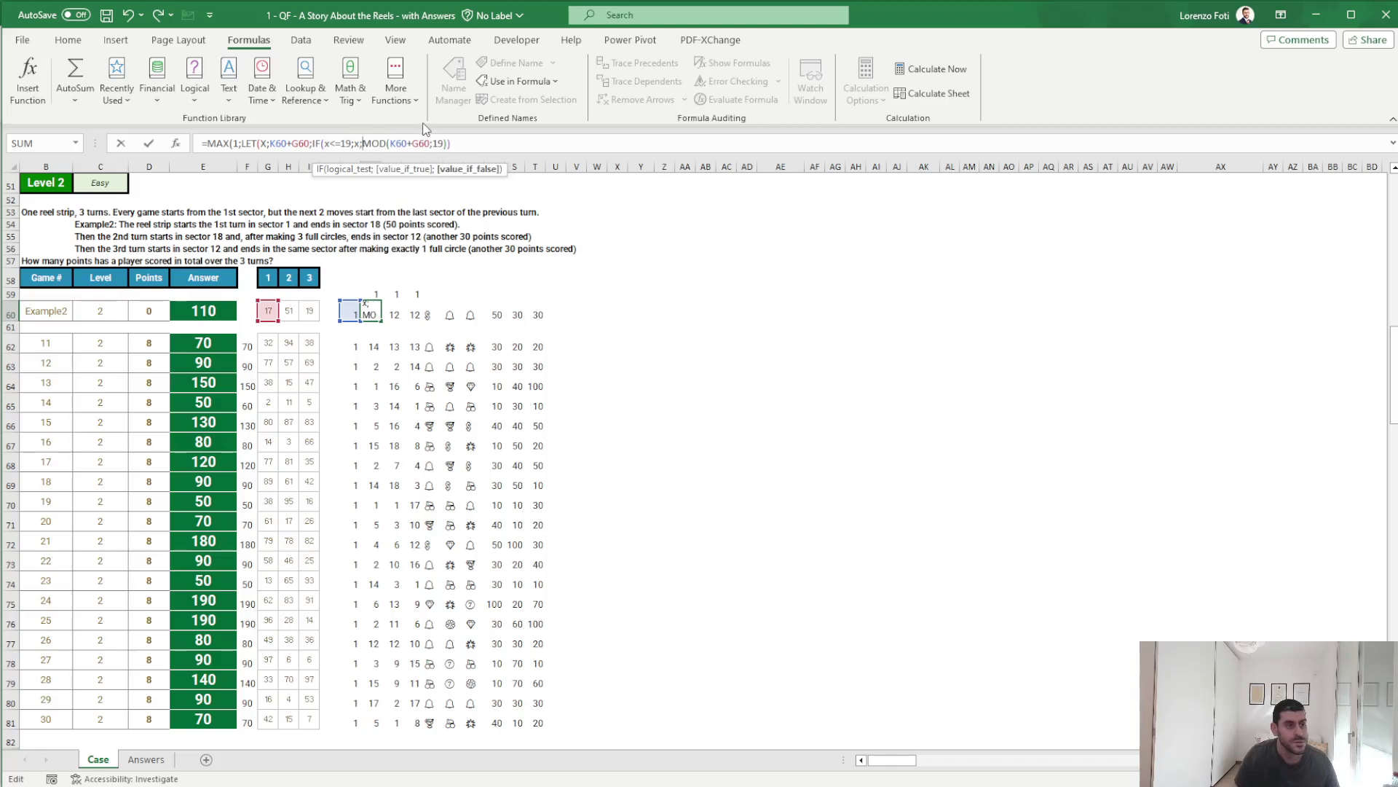
drag(400, 143, 432, 143)
text(x)
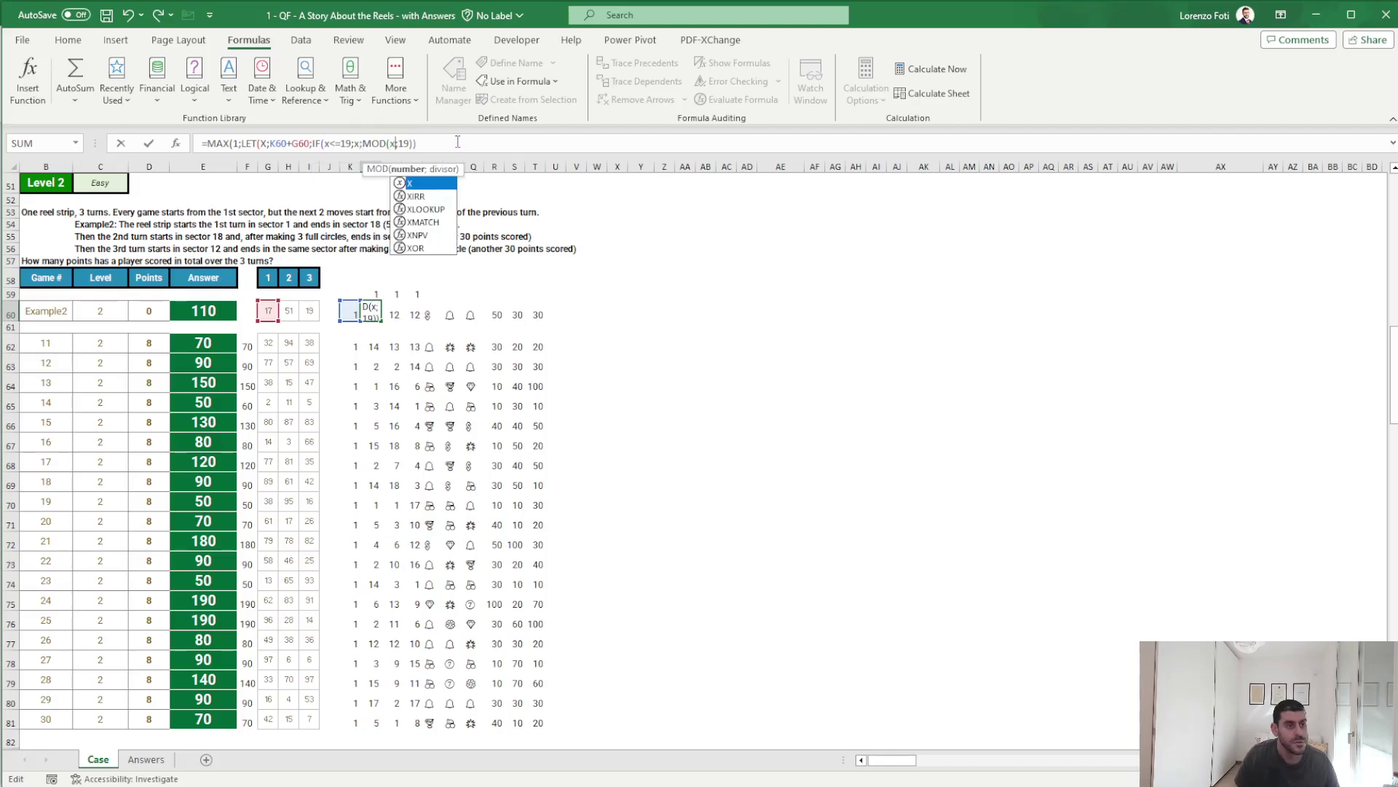
click(444, 142)
text())
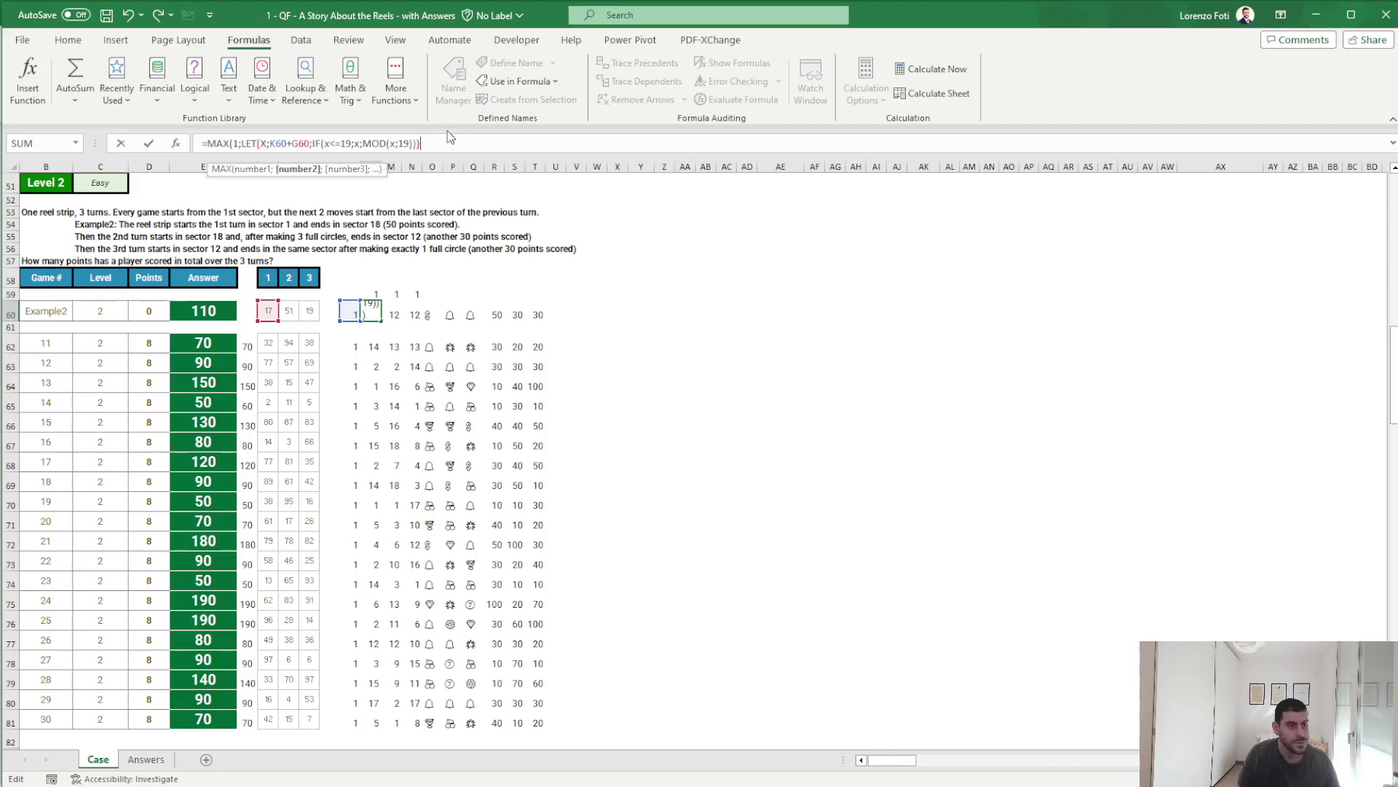
key(Return)
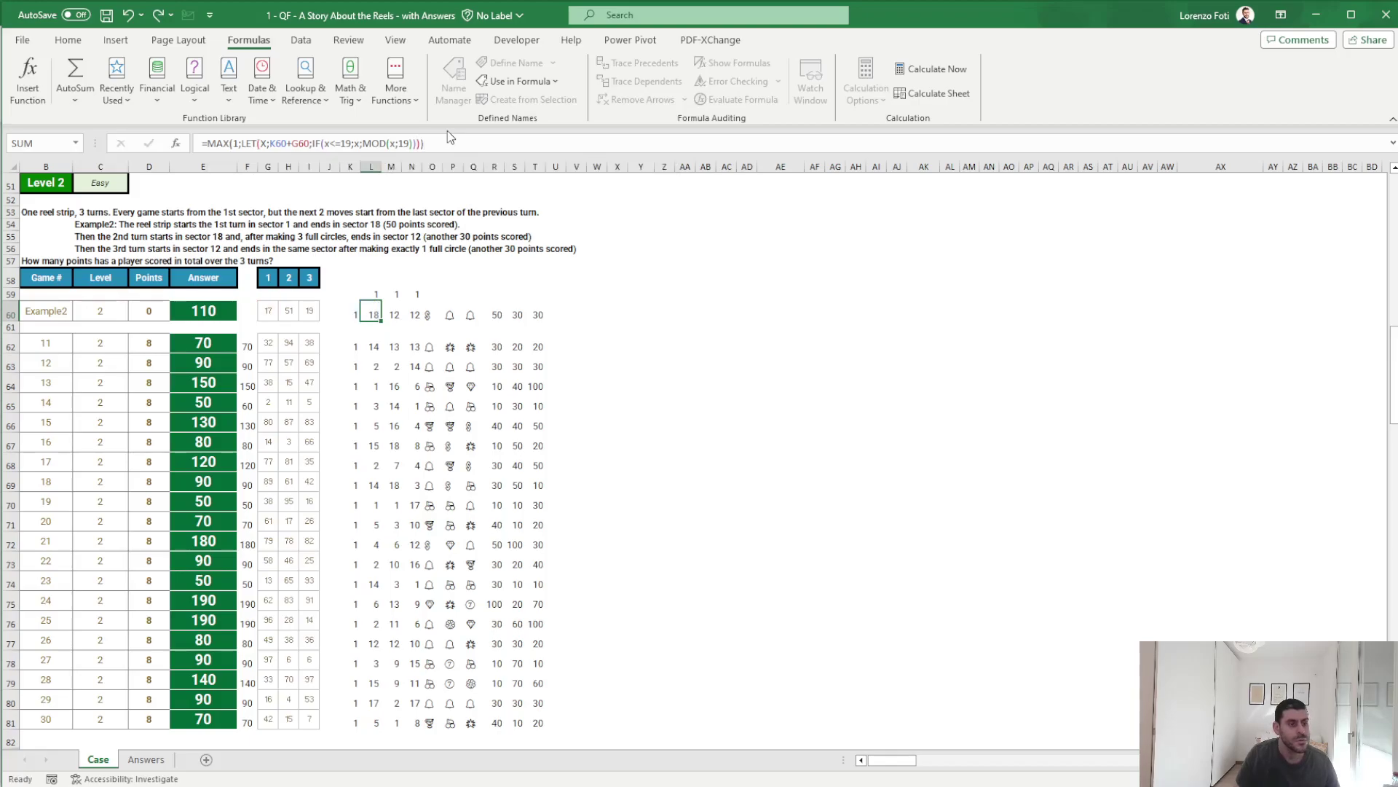
key(Up)
key(Right)
key(Left)
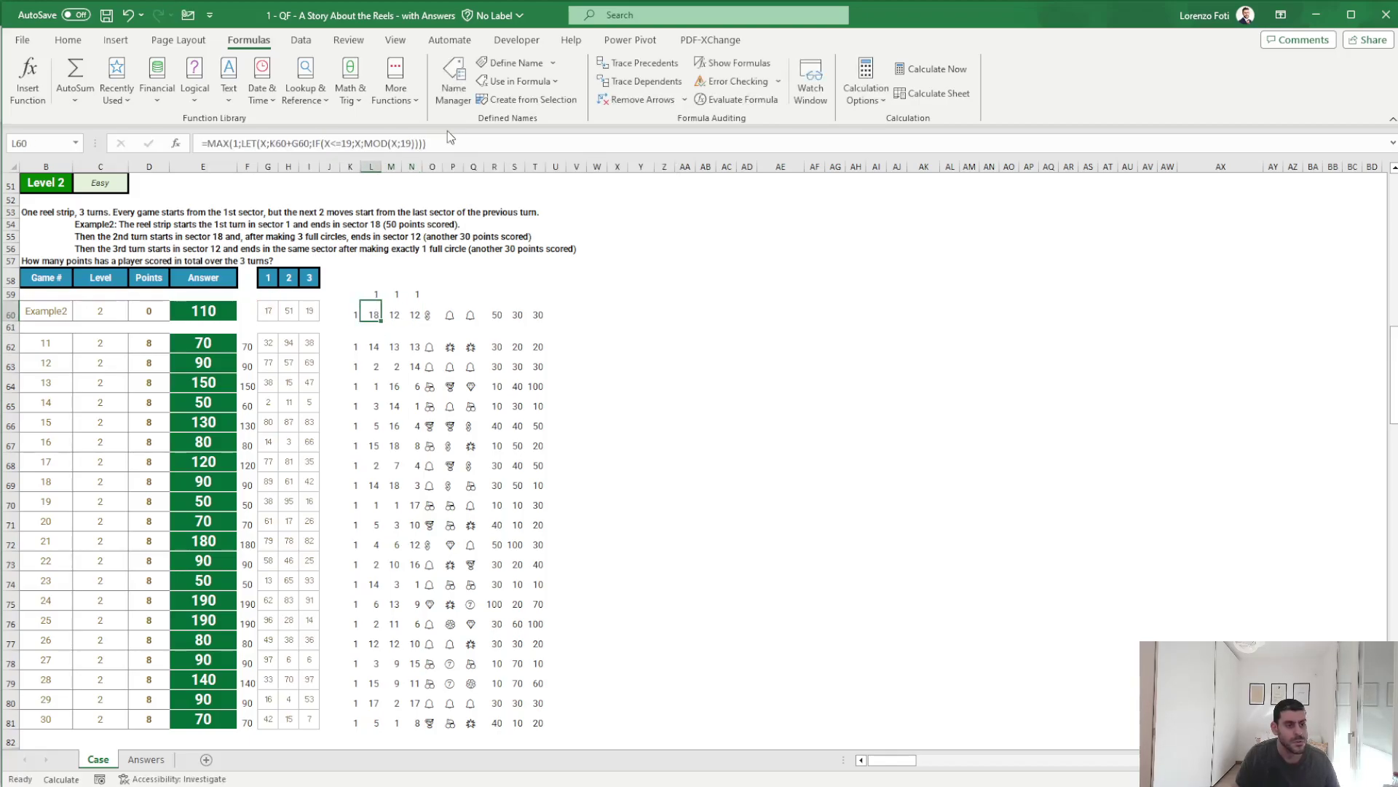
- Copy the corrected L60:N60 sector formulas into L62:N81 for games 11–30
key(shift+Right)
key(shift+Right)
key(ctrl+c)
key(Down)
key(Down)
key(ctrl+shift+Down)
key(shift+Right)
key(shift+Right)
key(ctrl+v)
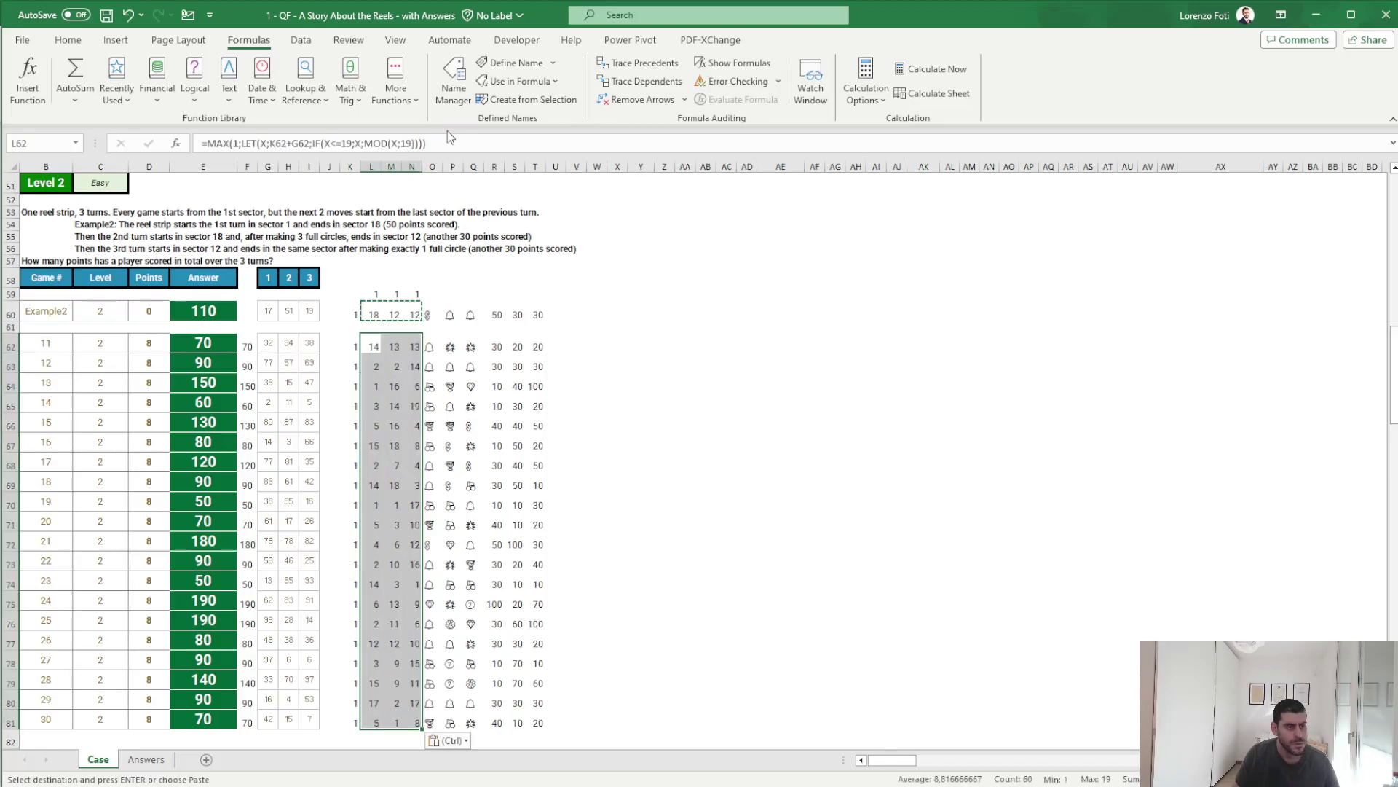
key(Escape)
key(Down)
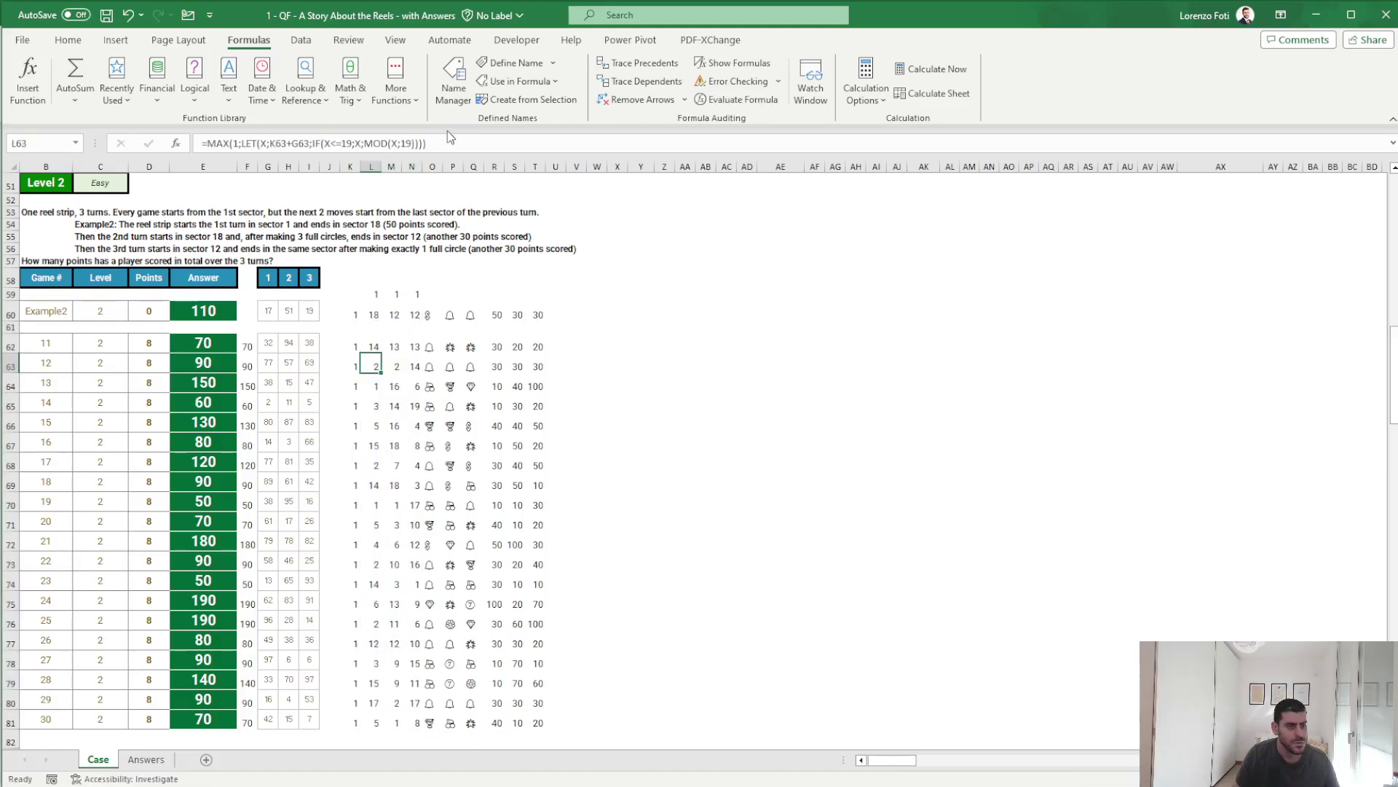
- Copy the Level 2 answers E62:E81 into F62:F81 beside them
key(Left)
key(Left)
key(Left)
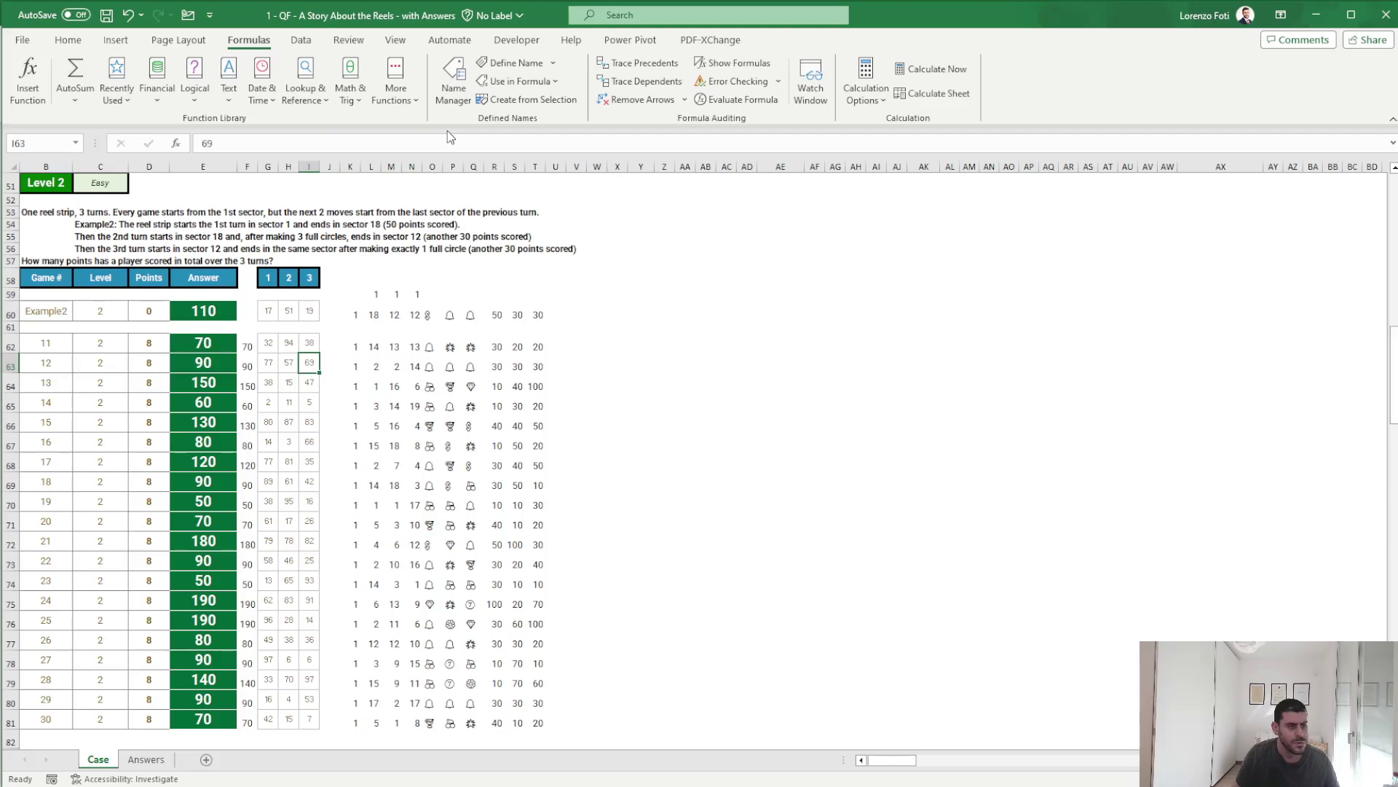
key(Left)
key(Left)
key(Left)
key(Left)
key(Down)
key(Down)
key(Down)
key(Down)
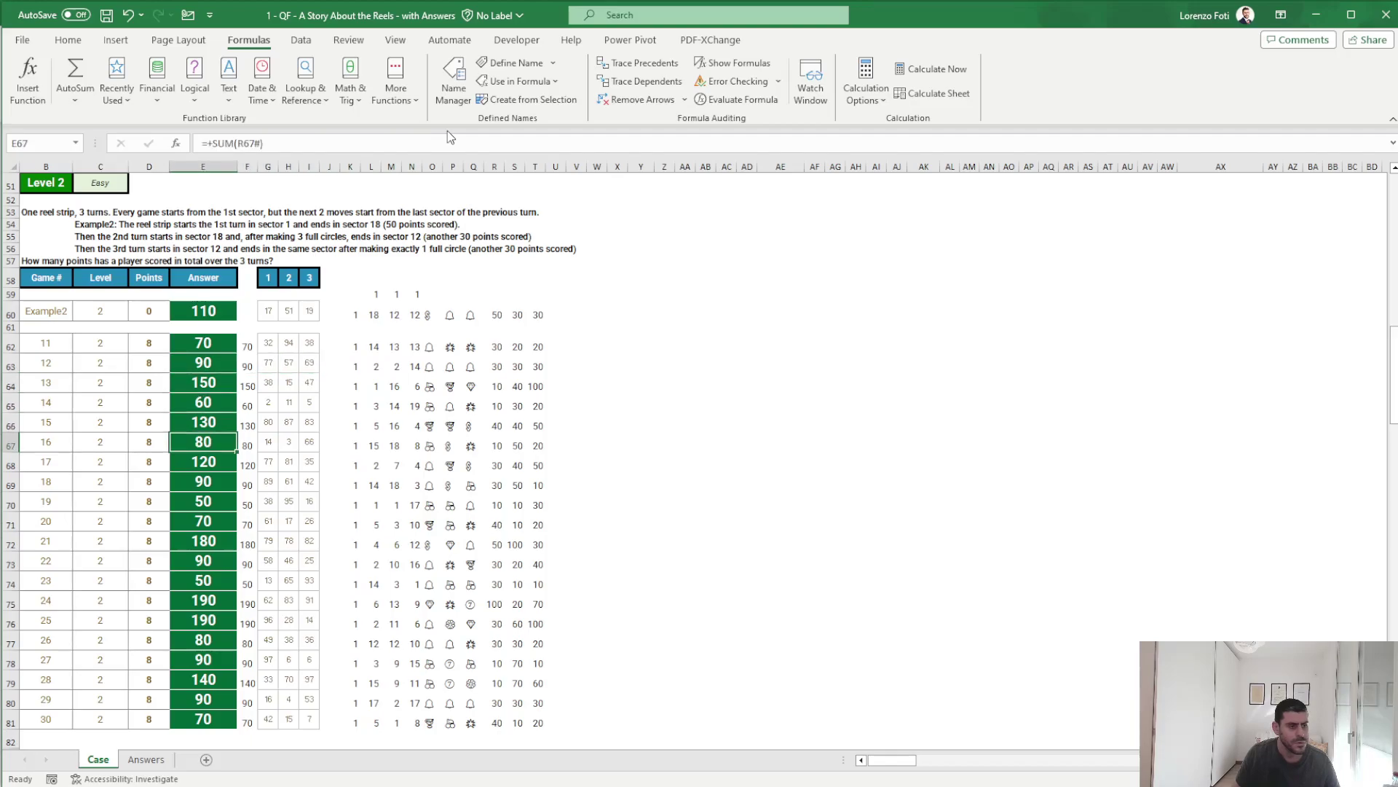
key(Up)
key(ctrl+Up)
key(ctrl+shift+Down)
key(ctrl+c)
key(Right)
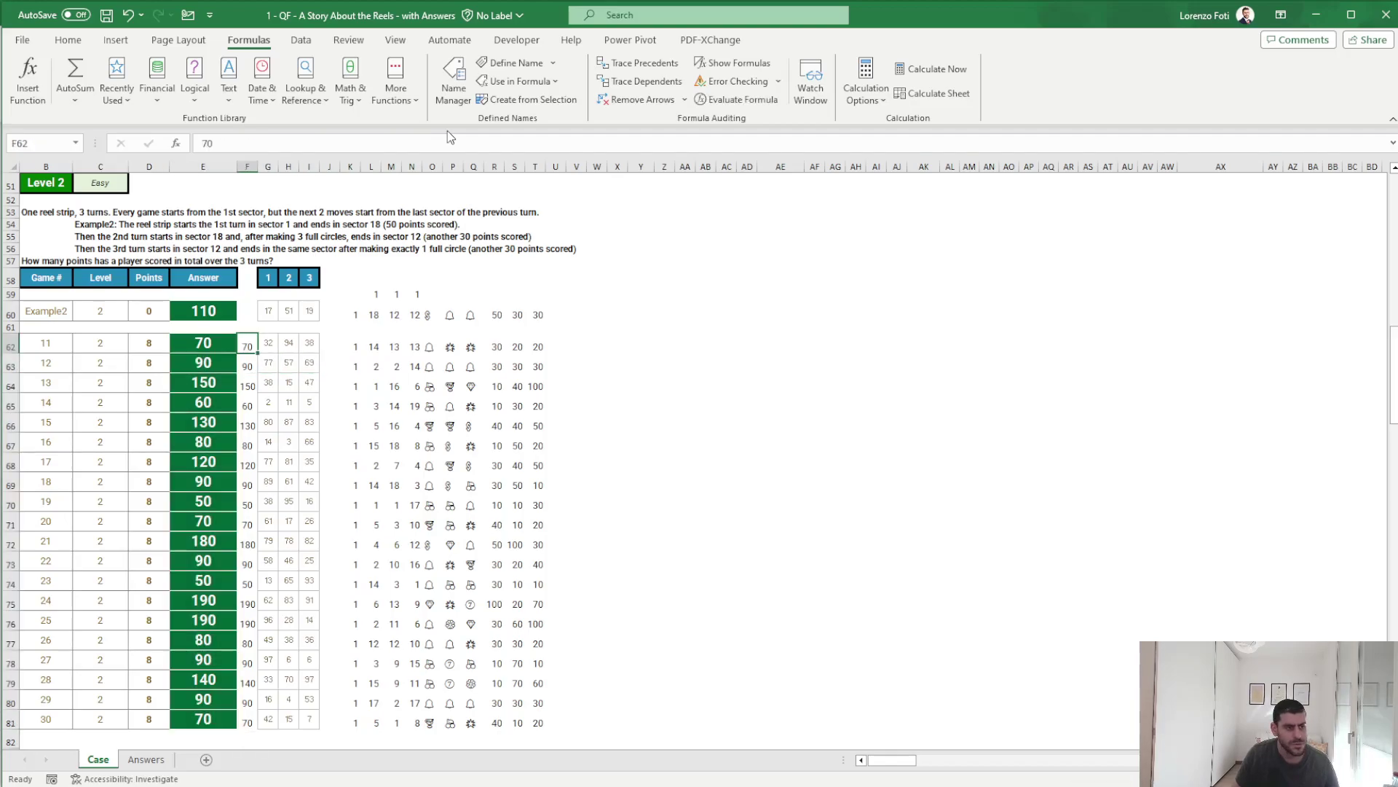
key(ctrl+v)
- Clear the pasted values from F62:F81 again
key(Delete)
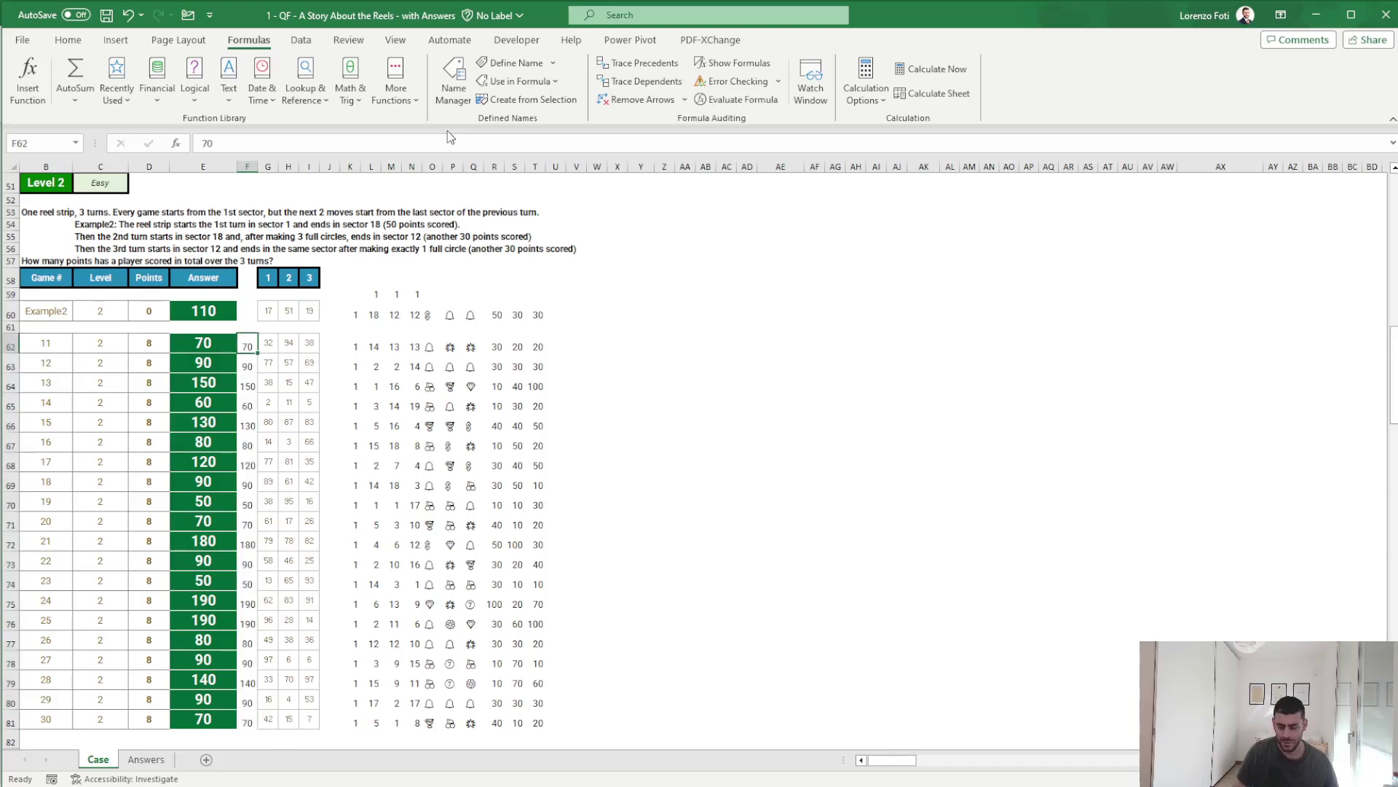
key(ctrl+z)
key(Delete)
key(Up)
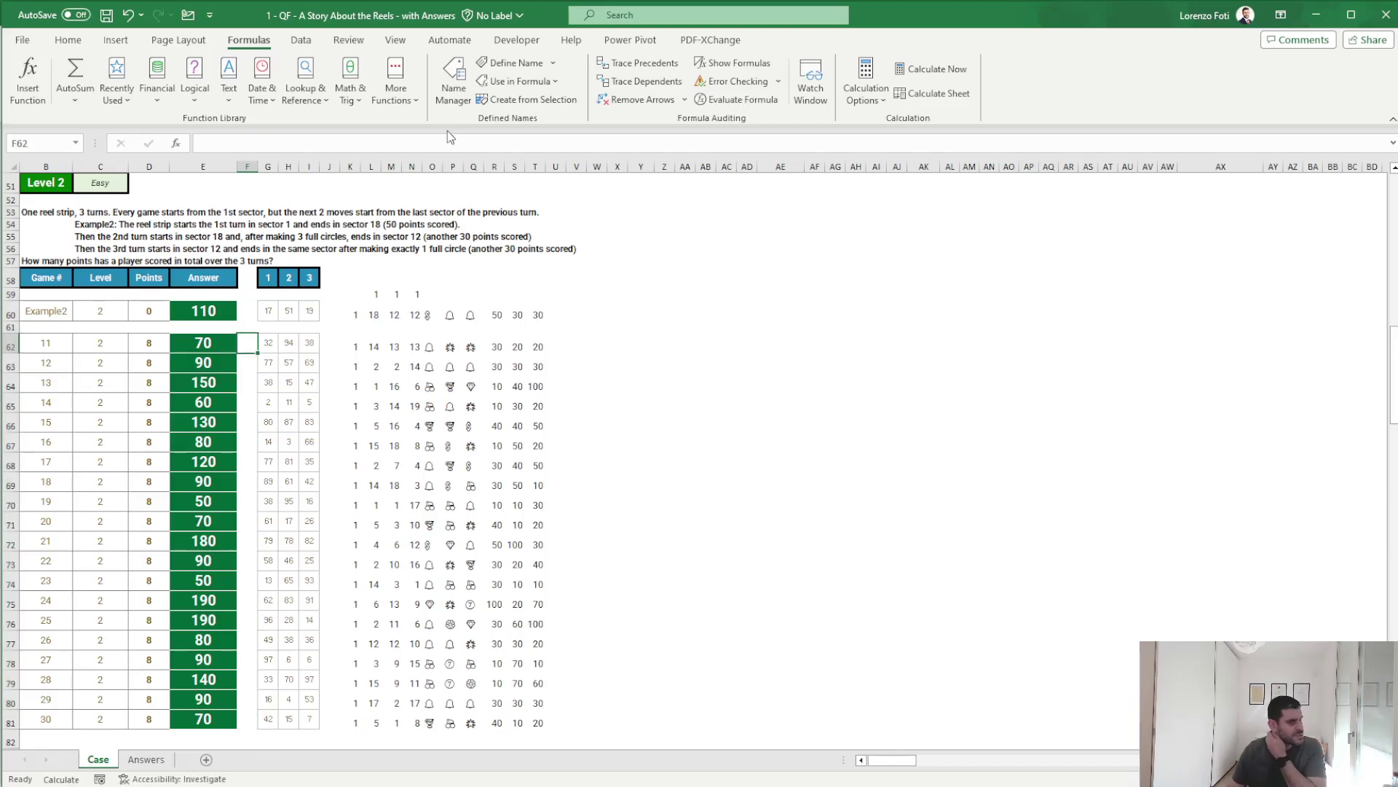
key(Down)
scroll(573, 445, down, 5)
scroll(554, 455, down, 4)
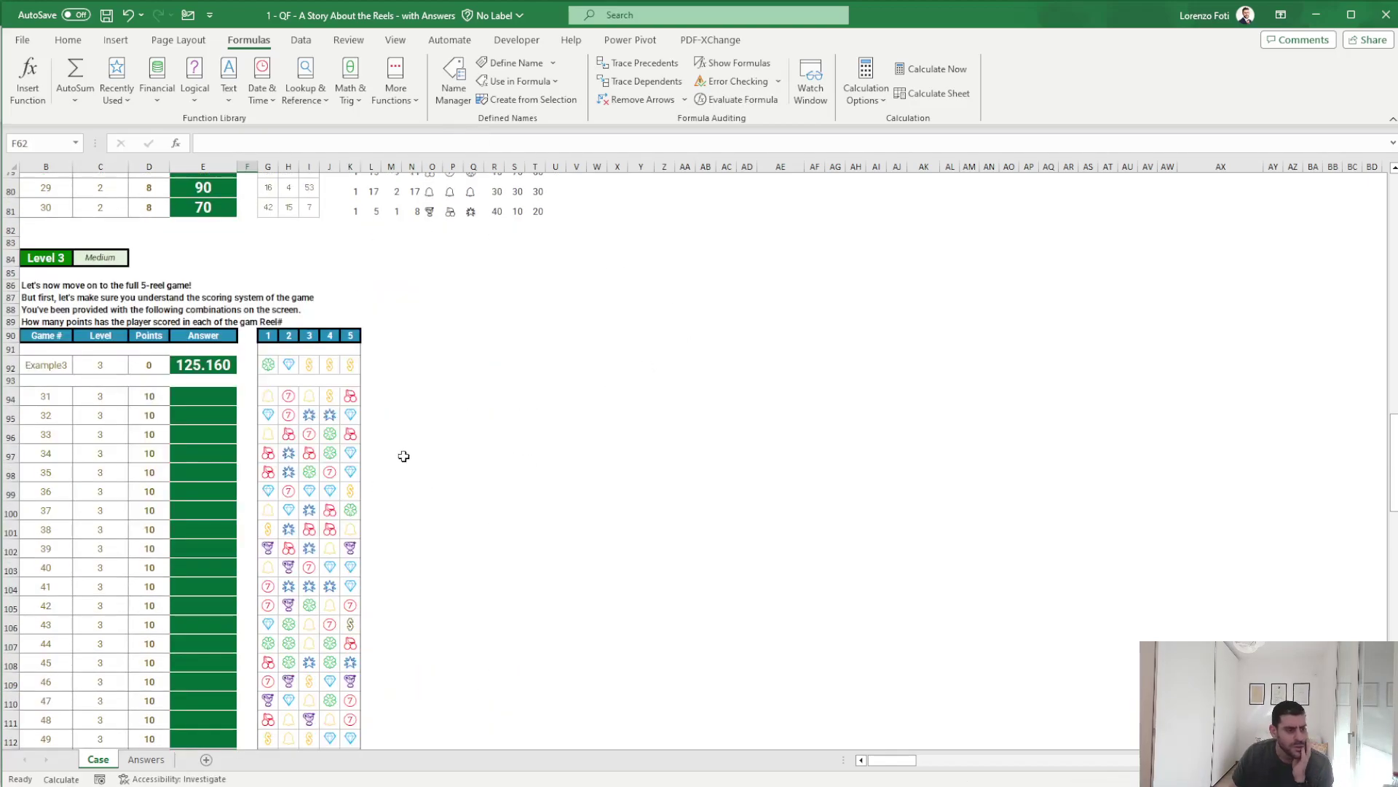
drag(371, 309, 26, 255)
click(205, 290)
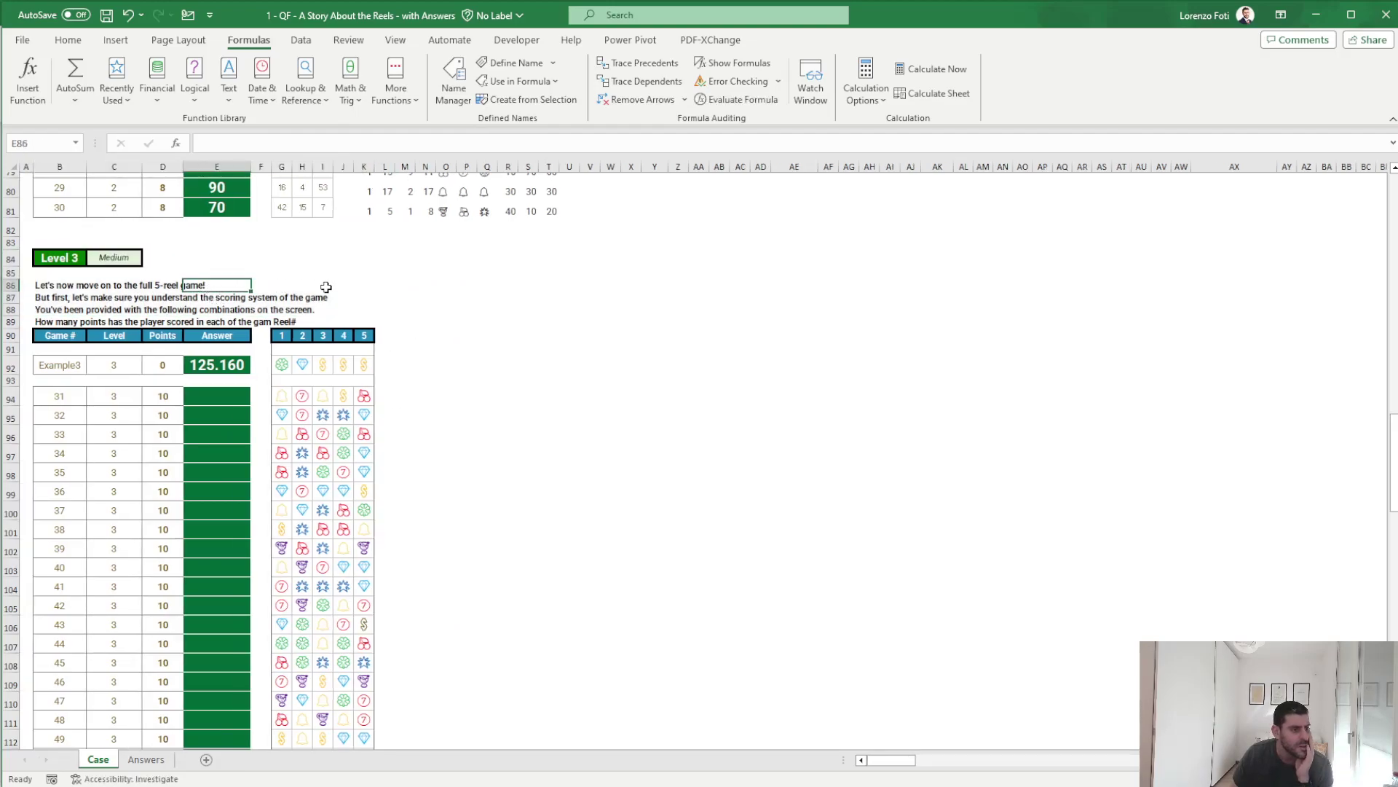
click(408, 286)
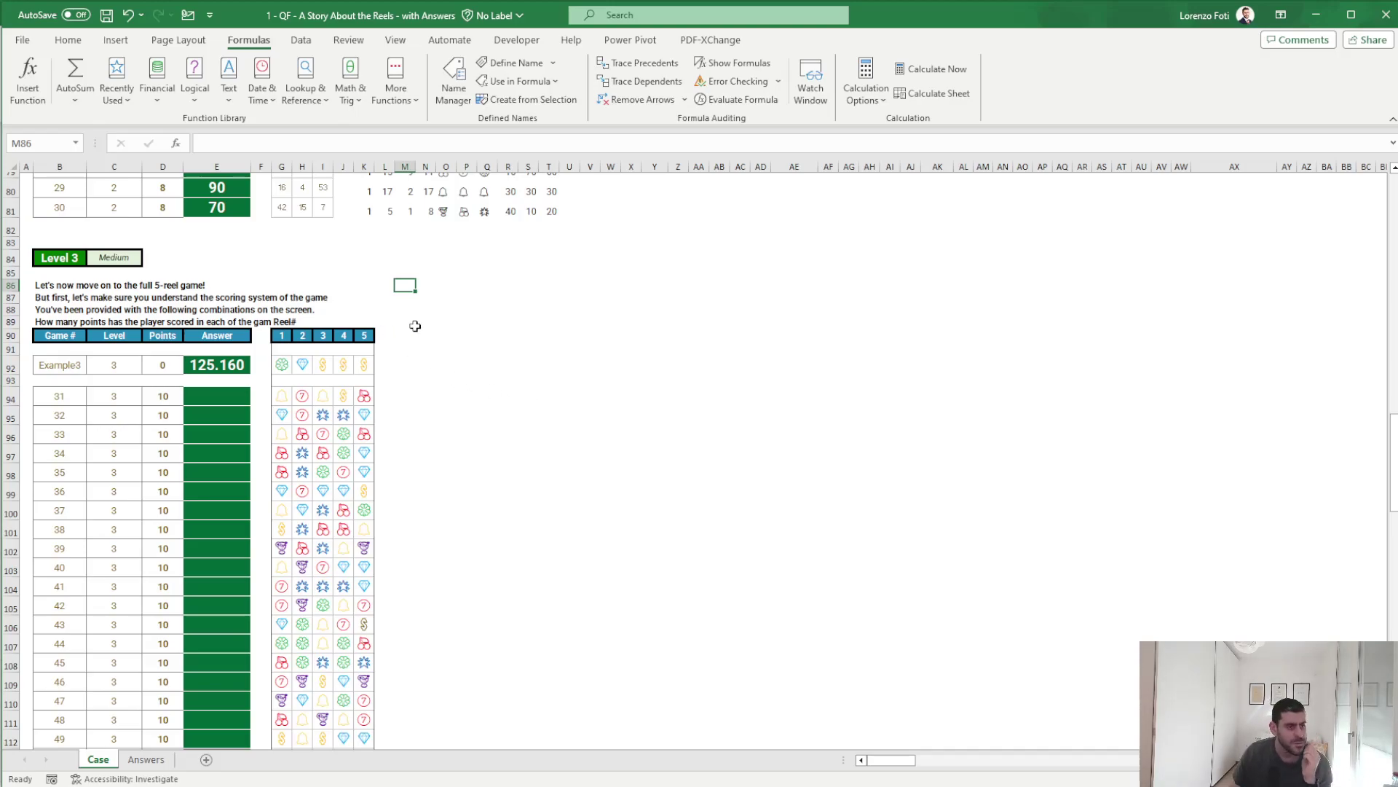
scroll(415, 326, up, 5)
scroll(414, 327, up, 12)
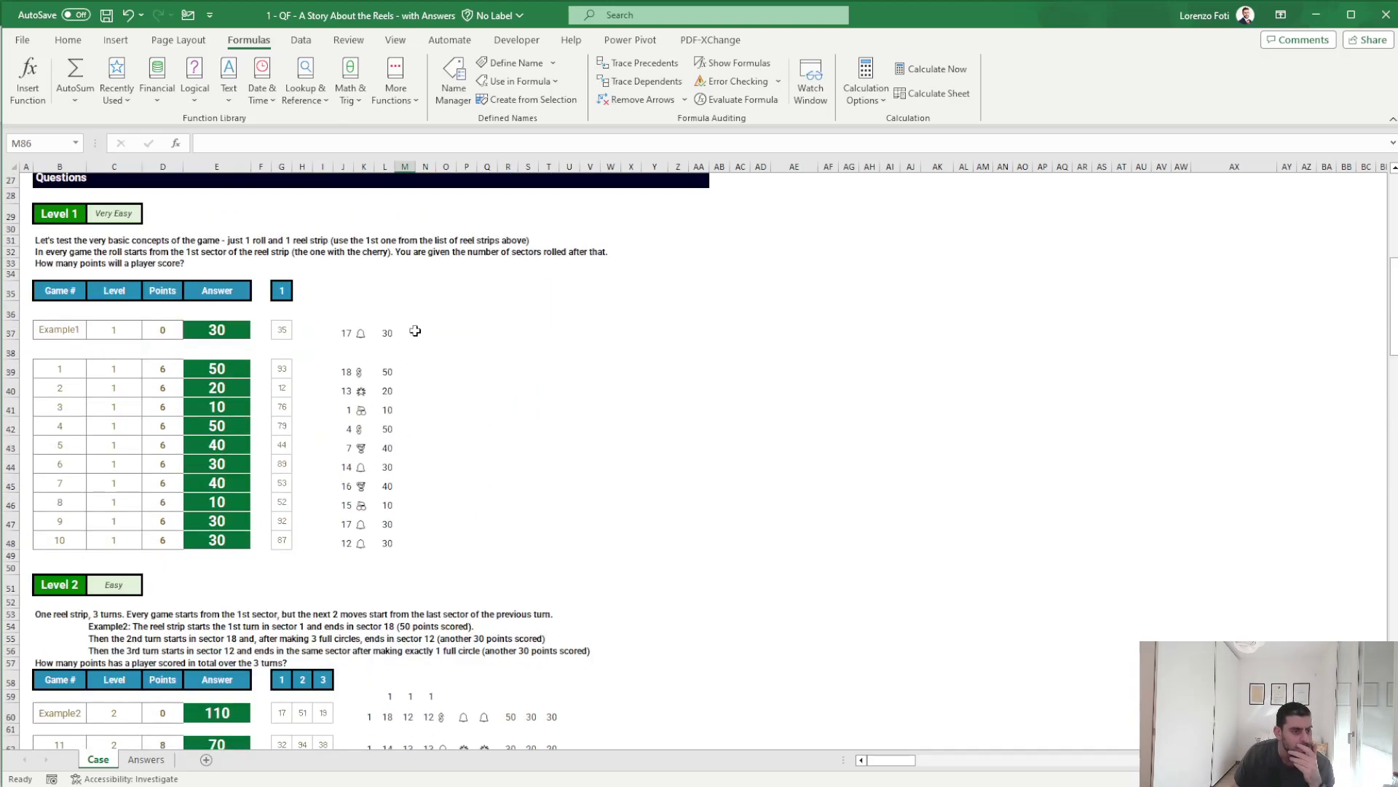
scroll(412, 329, up, 5)
scroll(411, 331, up, 4)
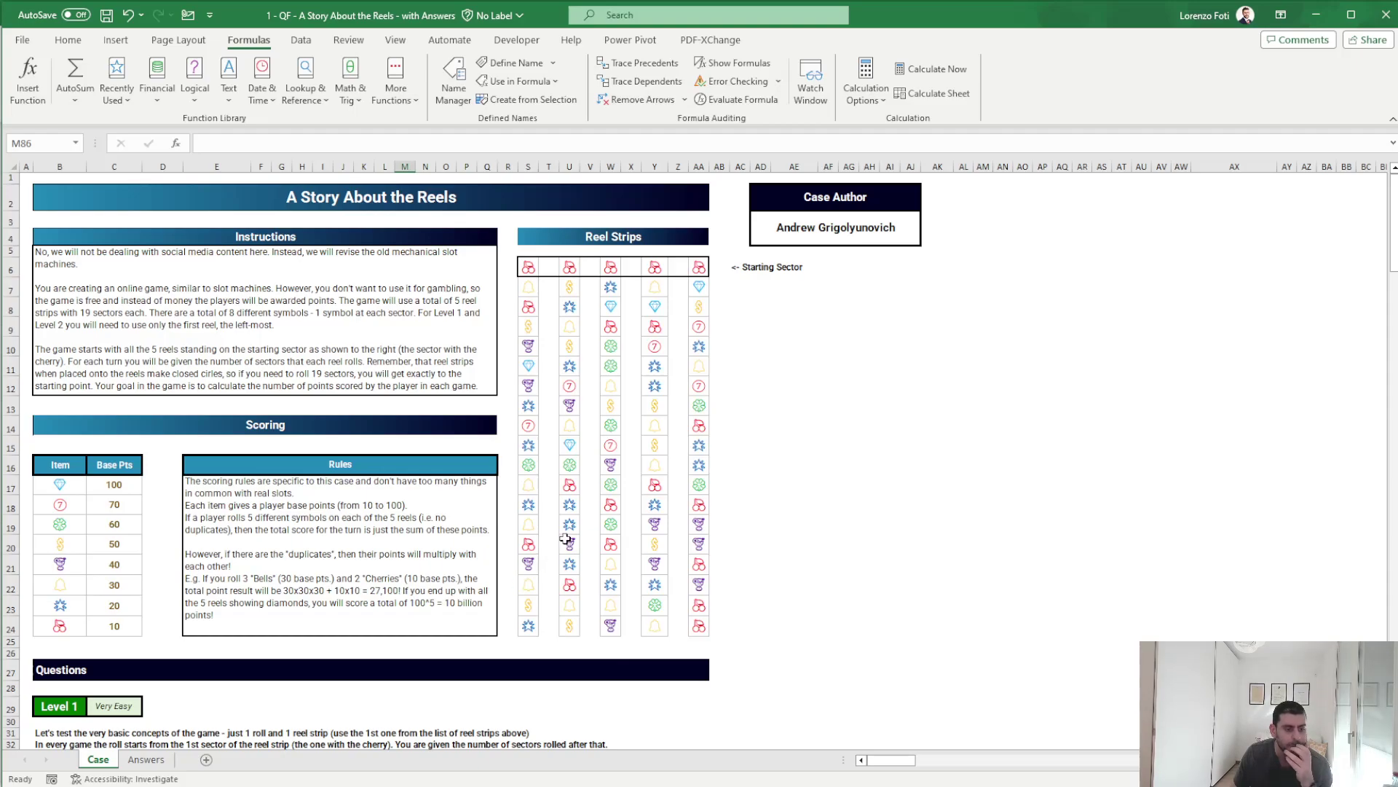
scroll(512, 535, down, 5)
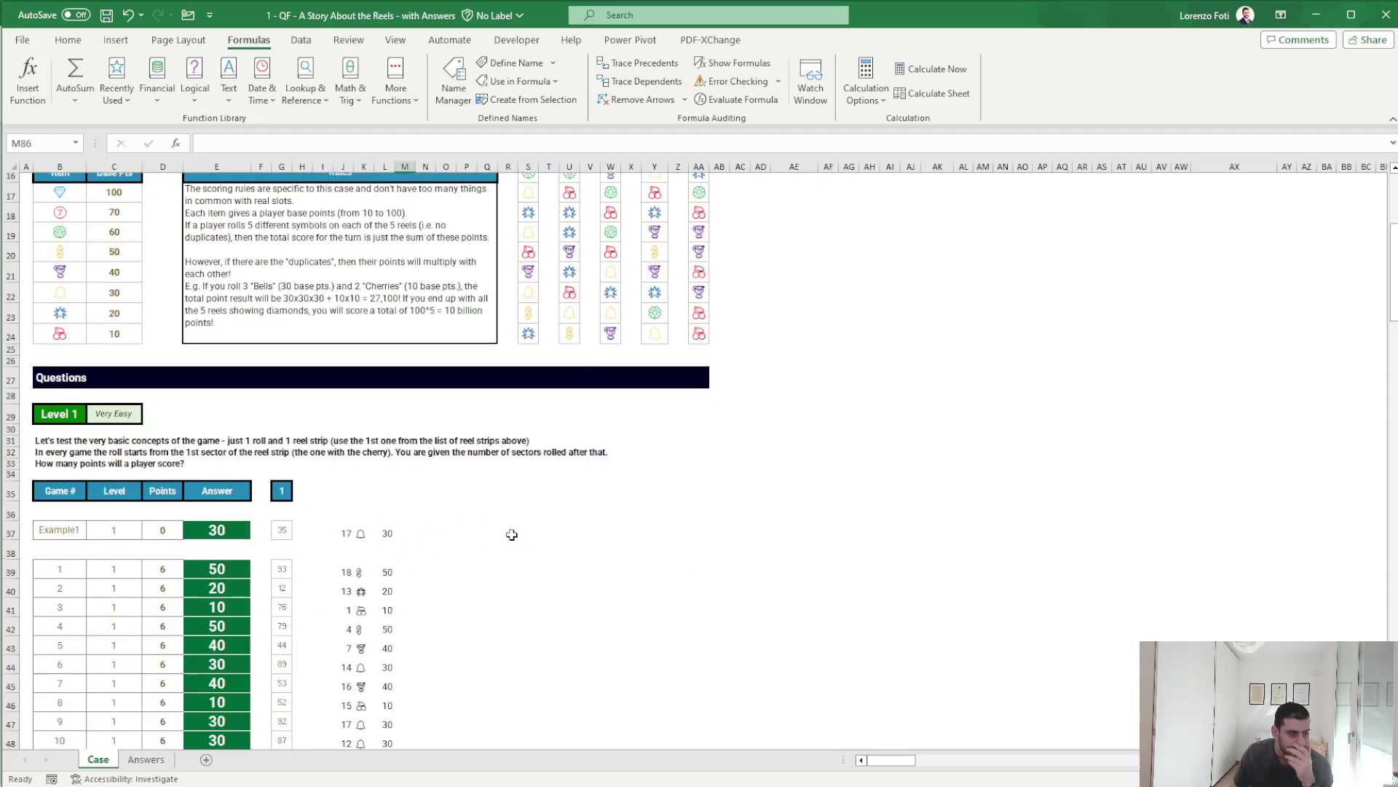
scroll(512, 535, down, 4)
scroll(511, 519, down, 12)
scroll(510, 504, down, 3)
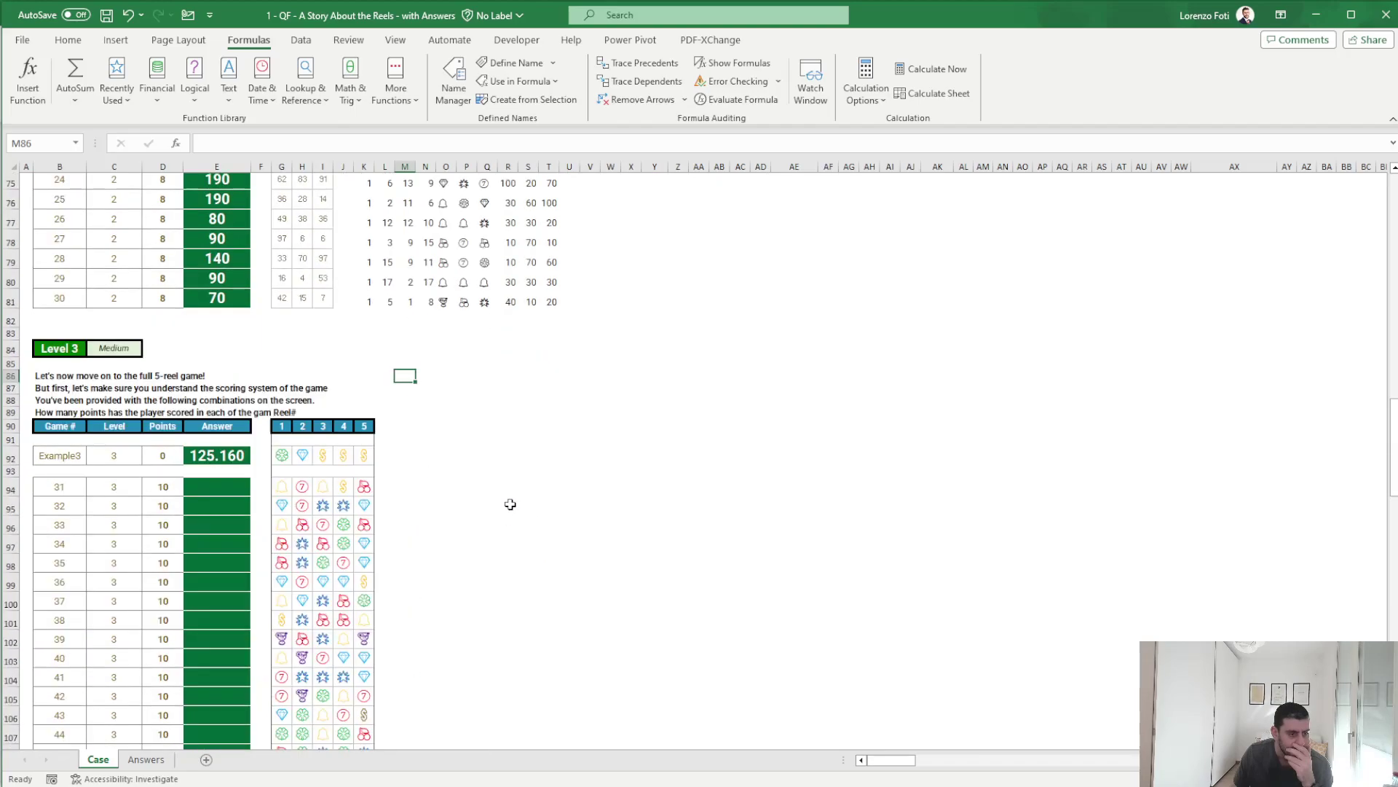
click(455, 426)
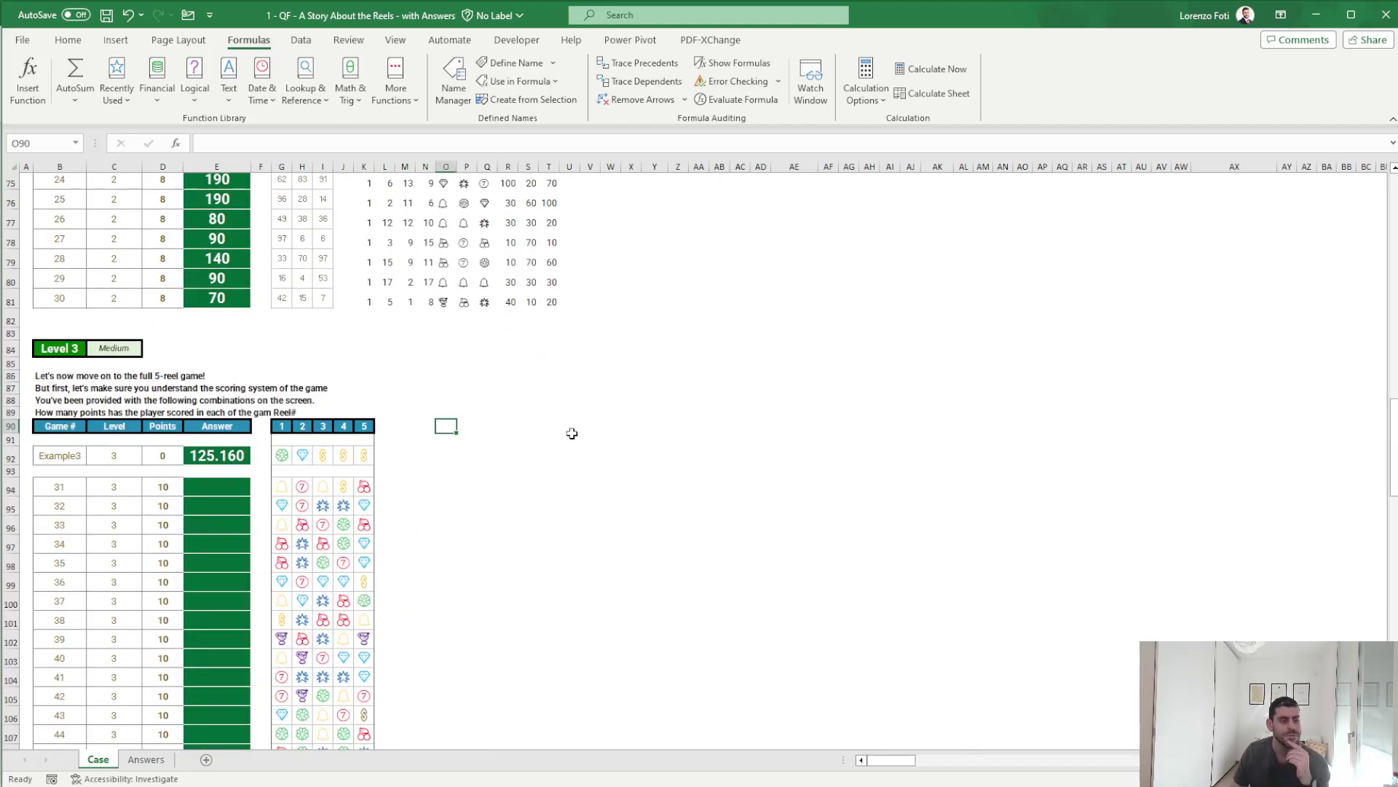
- Enter a TRANSPOSE formula in O90 listing the symbols as a horizontal header
text(+)
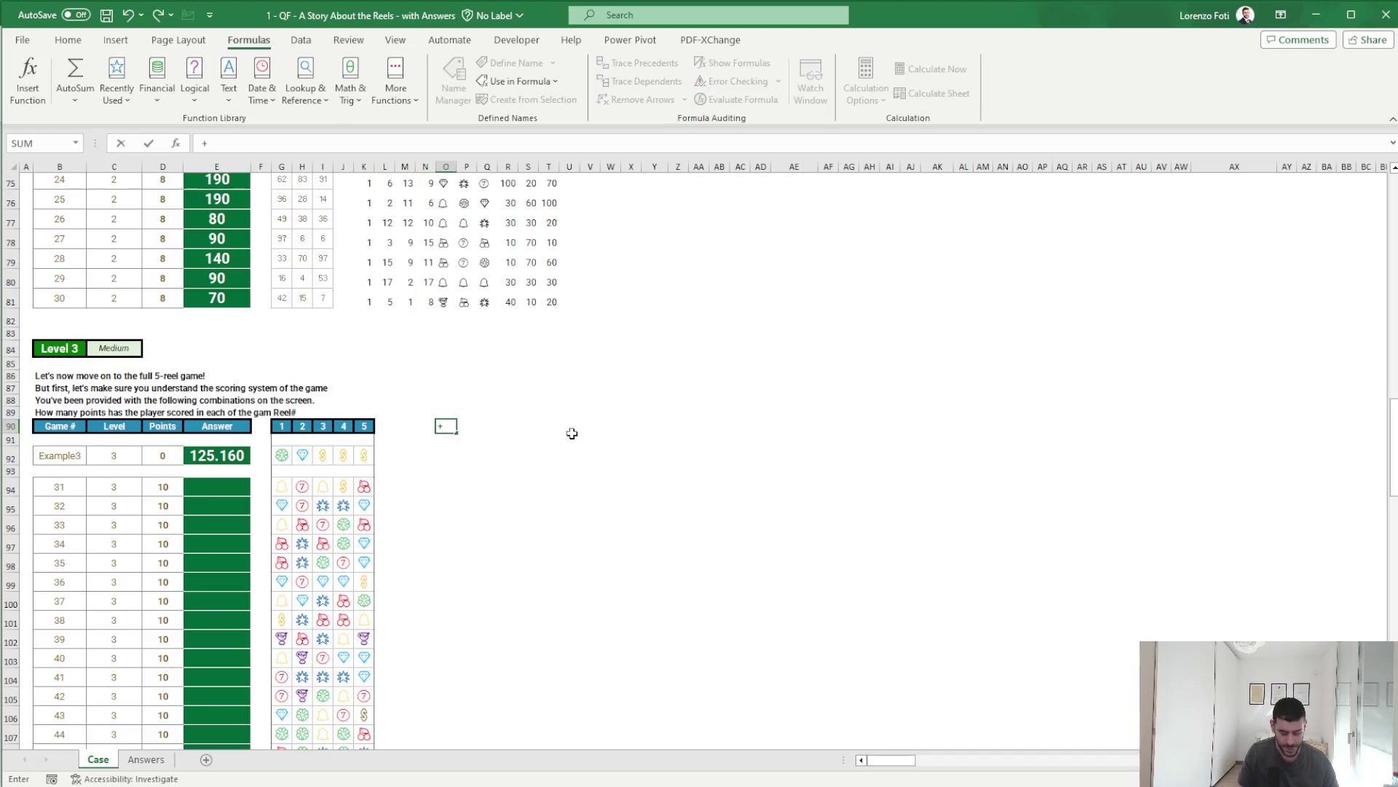
text(tr)
key(Tab)
text(sy)
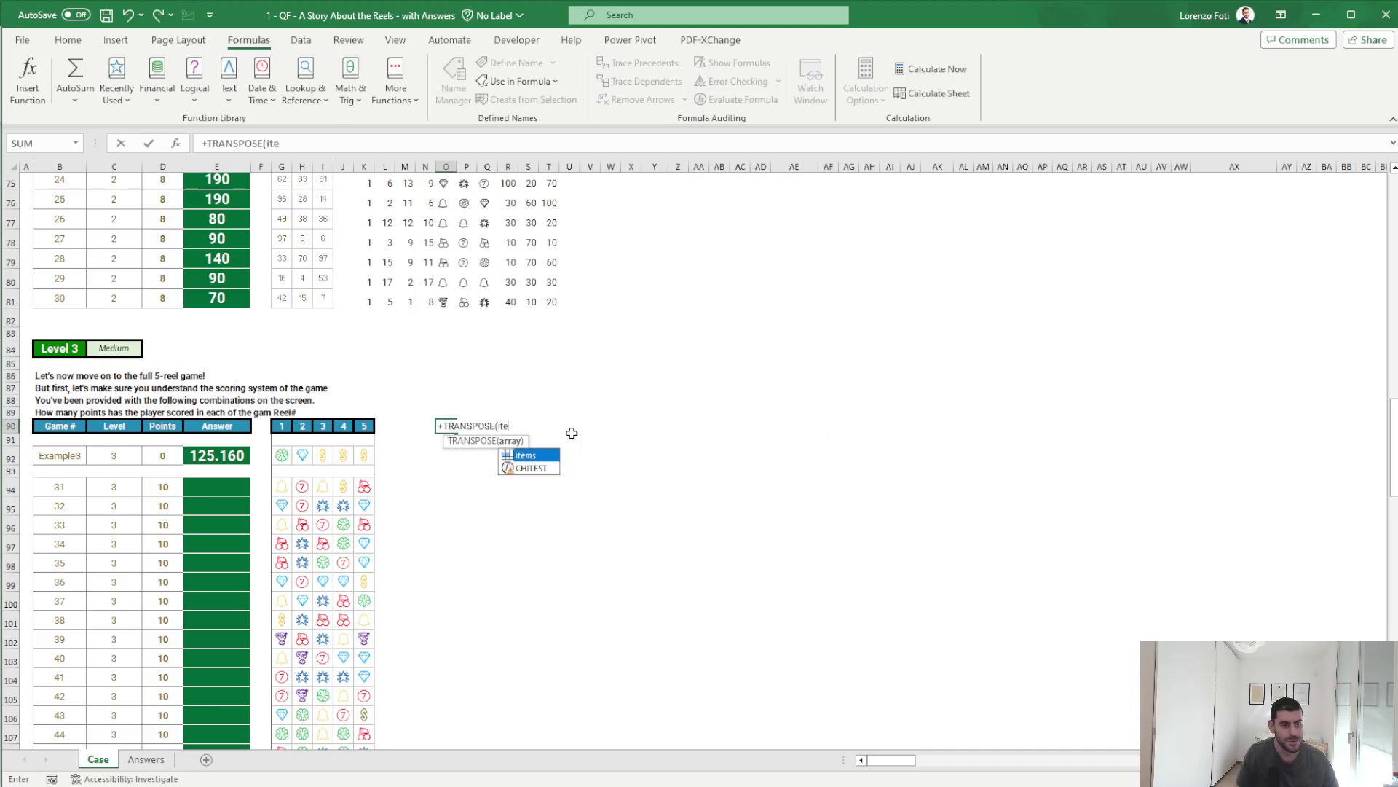
key(Tab)
text())
key(Return)
- Enter =COUNTIFS(G92:K92;$O$90#) in O92 to count each symbol in Example3's reels
key(Down)
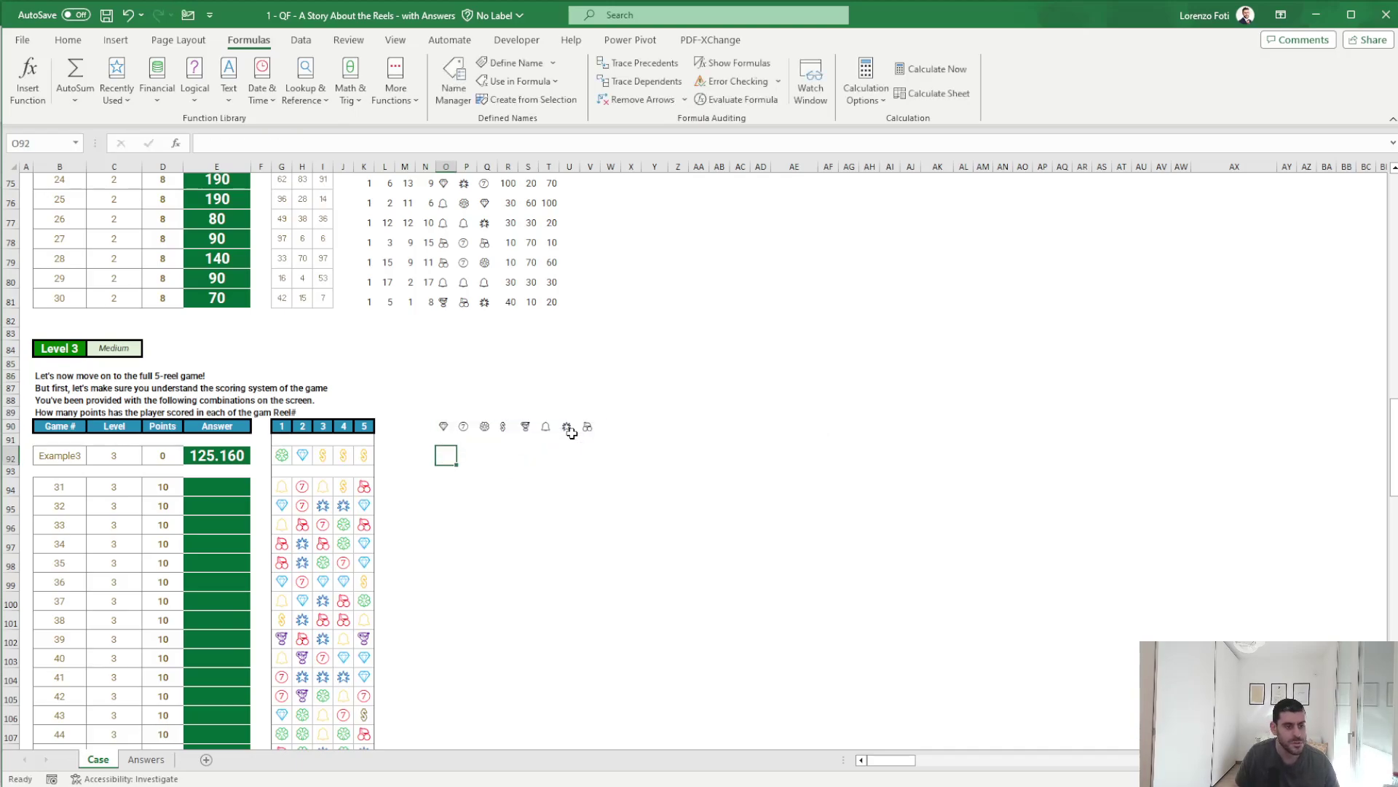
text(+countif)
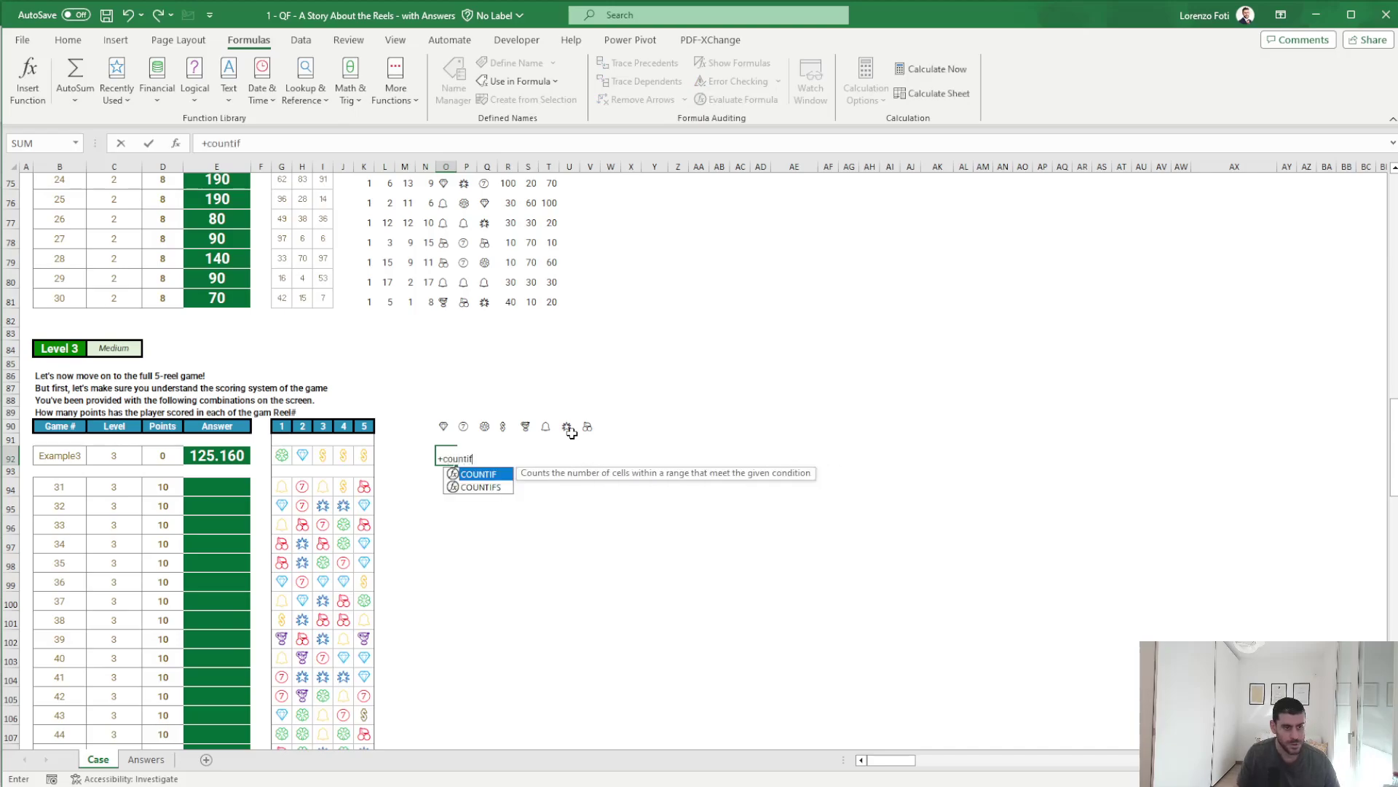
text(s)
key(Tab)
key(Left)
key(Left)
key(Left)
key(Left)
key(Left)
key(Left)
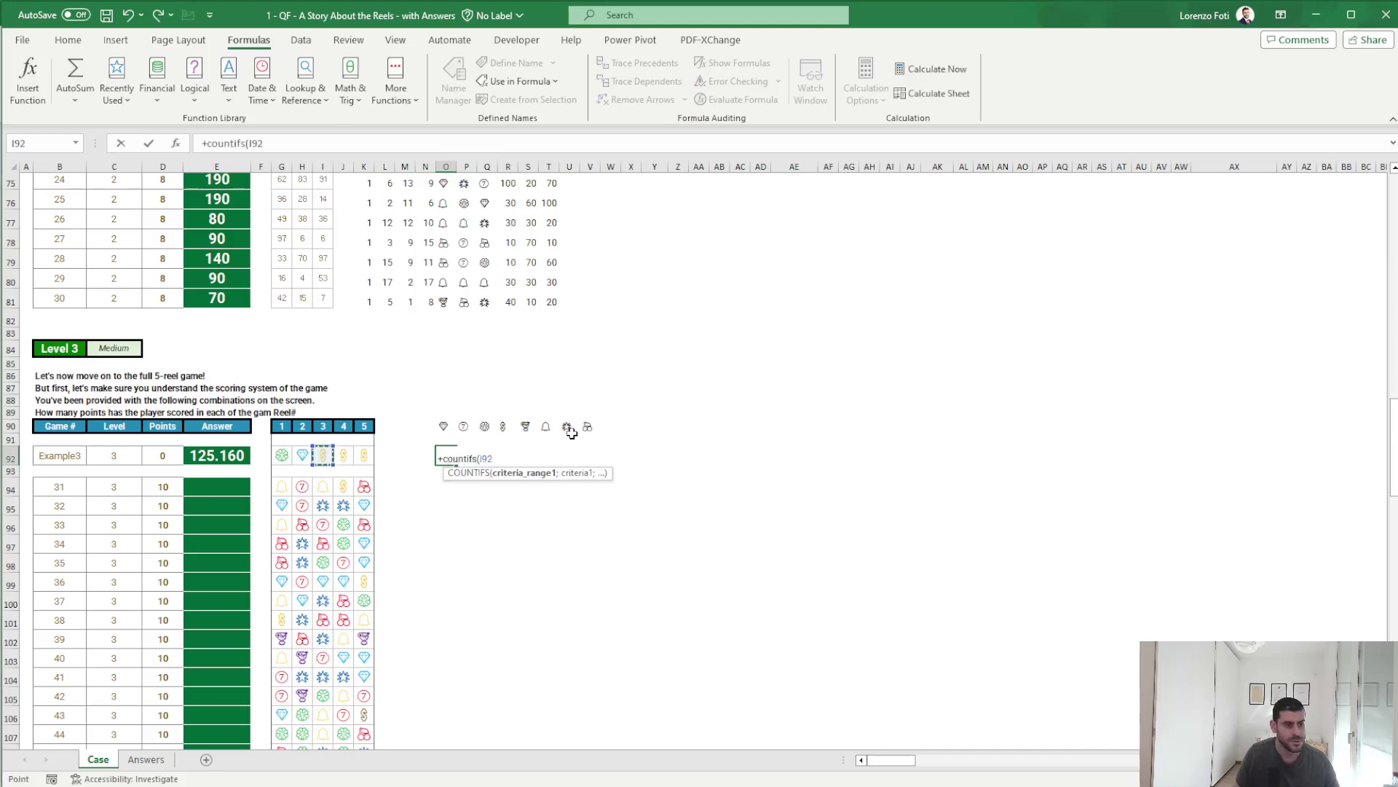
key(Left)
key(Left)
key(shift+Right)
key(shift+Right)
key(shift+Right)
key(shift+Right)
text(;)
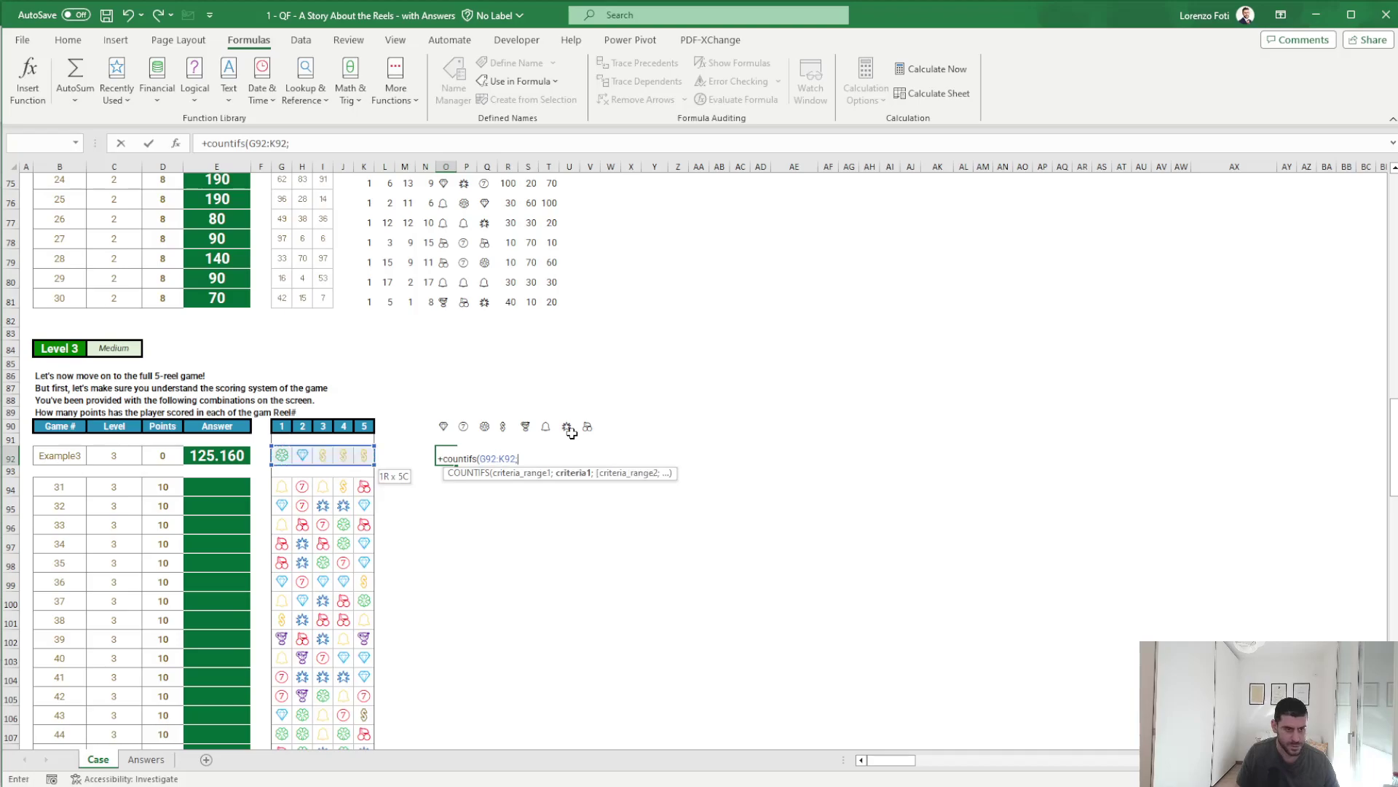
key(Up)
key(Up)
key(F4)
text())
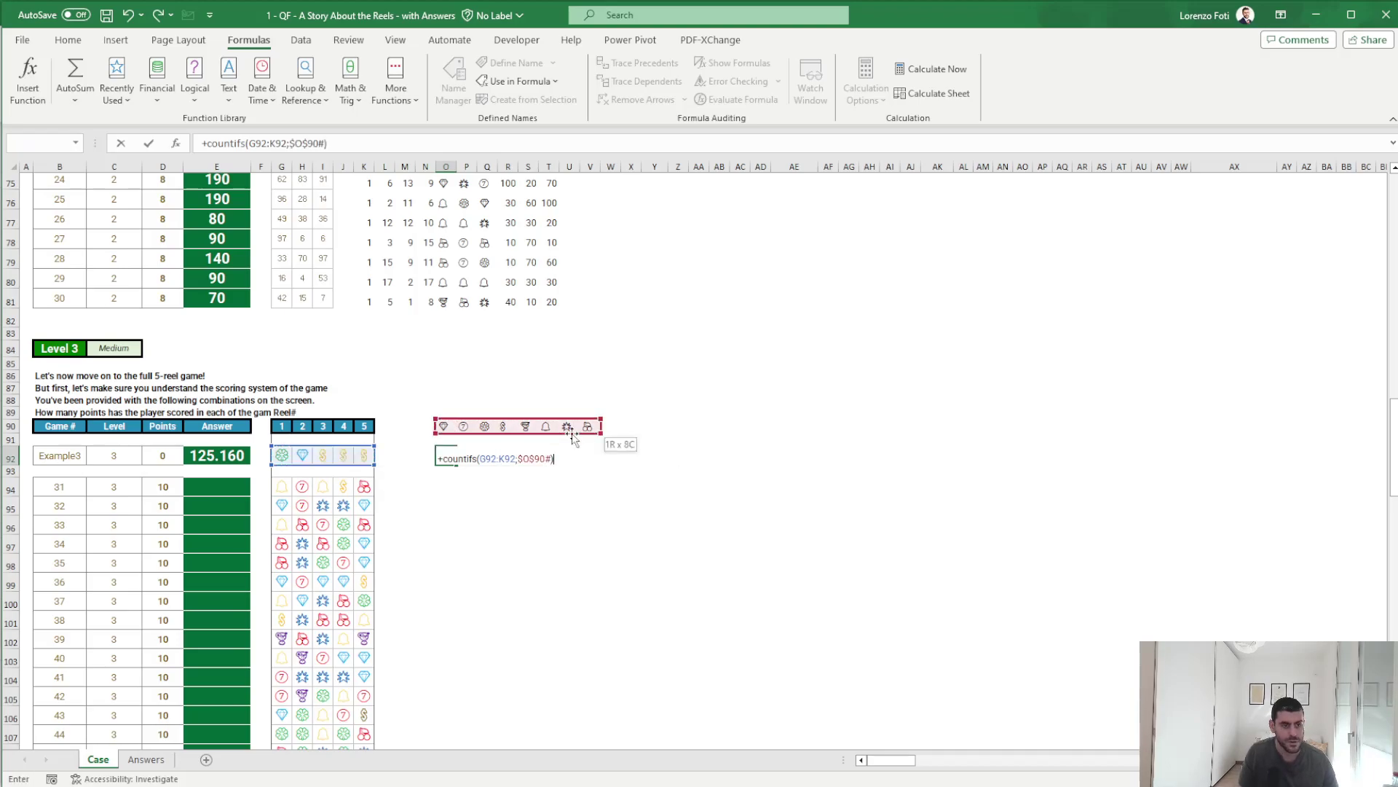
key(ctrl+Return)
- Copy the symbol-count formula into O94:O113 for every Level 3 game
key(ctrl+c)
key(Down)
key(Down)
key(shift+Down)
key(shift+Down)
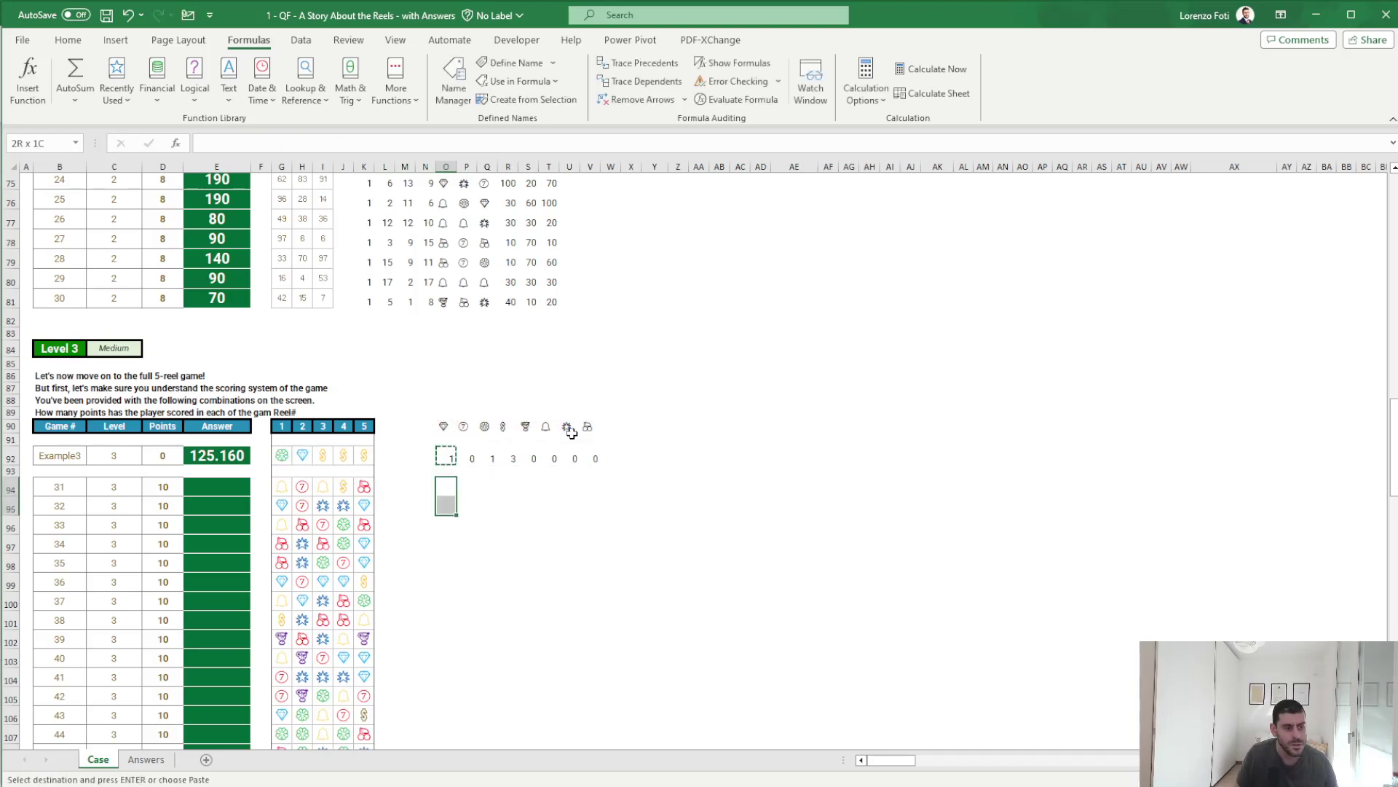
key(shift+Down)
key(shift+Down)
key(shift+Down)
key(shift+Down)
key(shift+Down)
key(shift+Down)
key(Return)
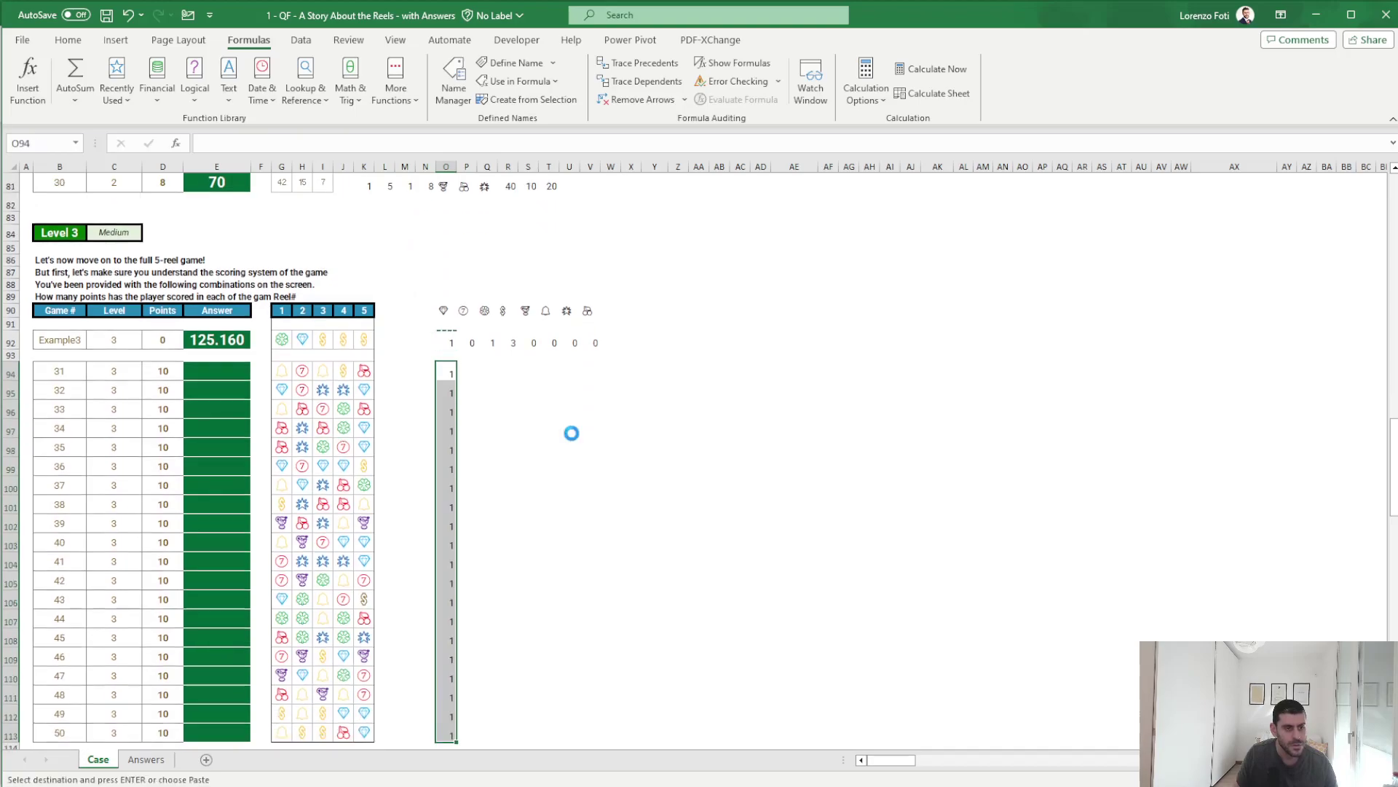
key(Up)
key(Up)
key(Right)
key(Up)
key(Up)
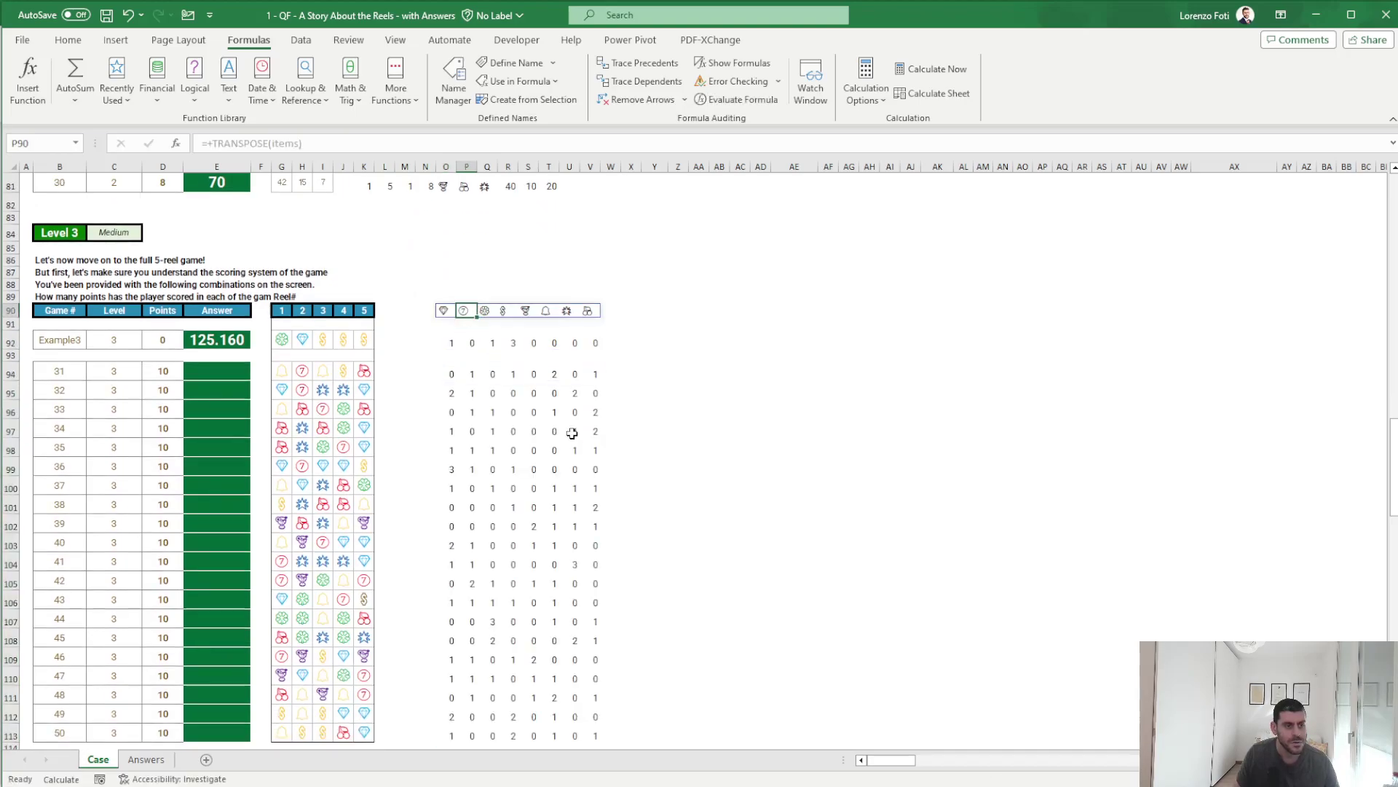
key(Up)
key(Up)
key(Up)
key(Up)
key(Up)
key(Up)
key(Up)
key(Up)
key(Up)
key(Down)
key(Down)
key(Down)
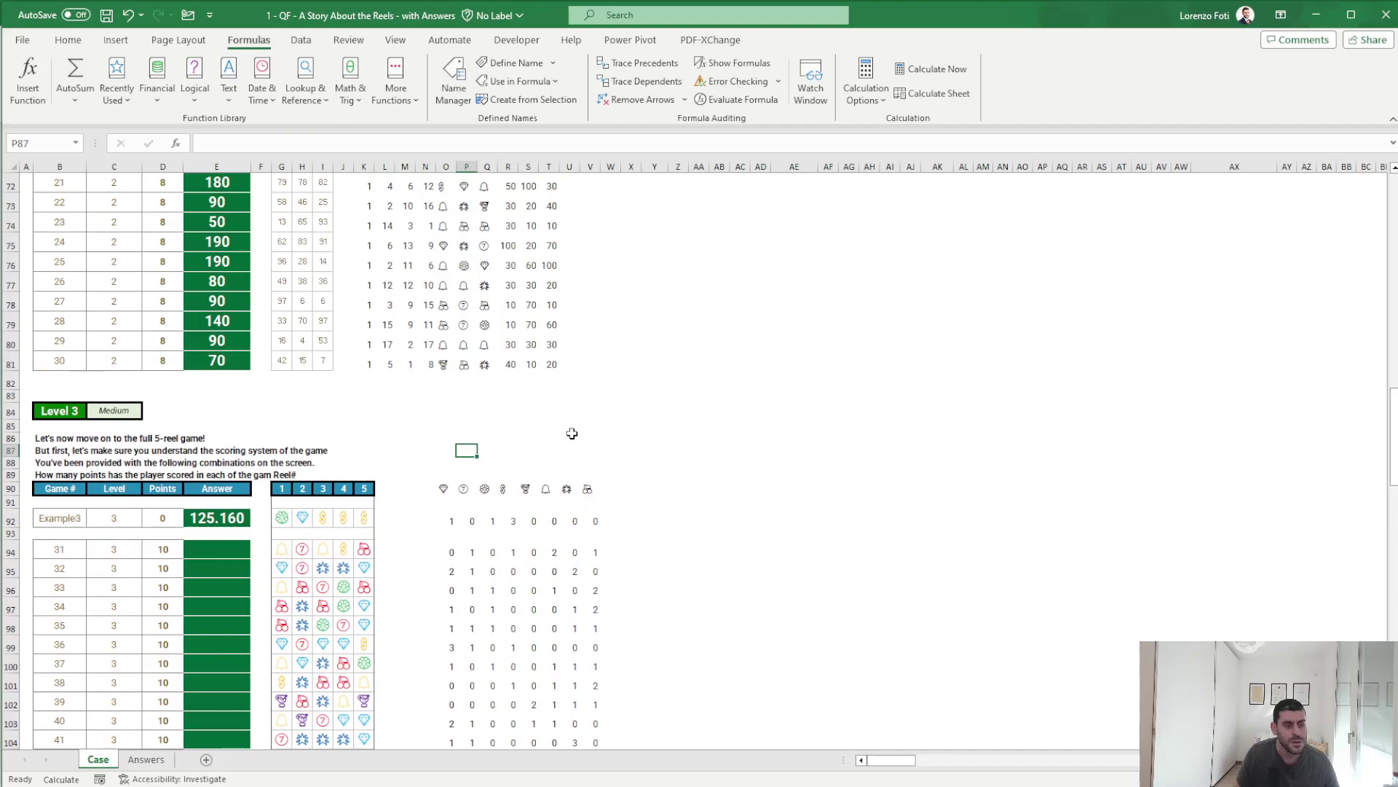
key(Down)
key(Down)
key(Left)
- Enter =TRANSPOSE(points) in O89 to lay each symbol's points across the row
text(+)
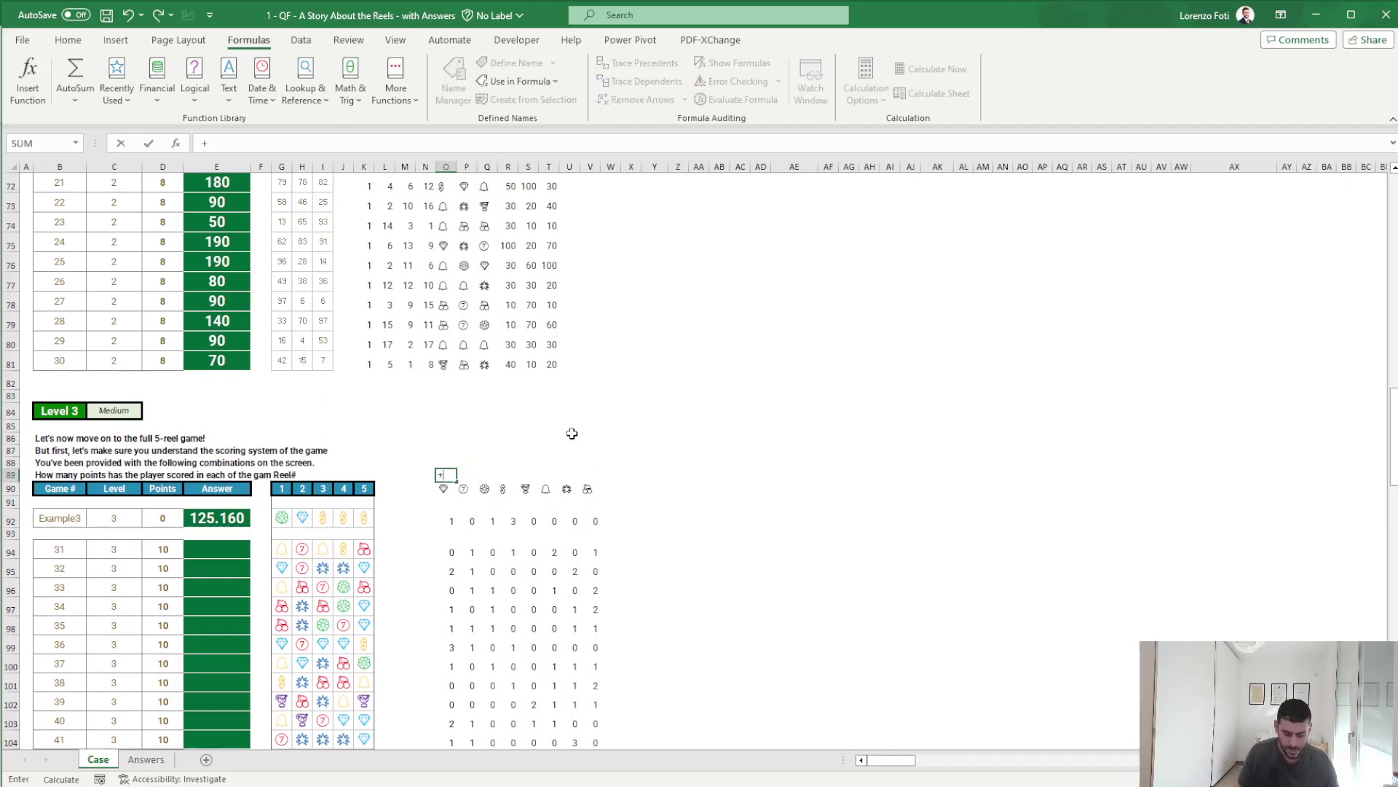
text(TR)
key(Tab)
text(po)
key(Tab)
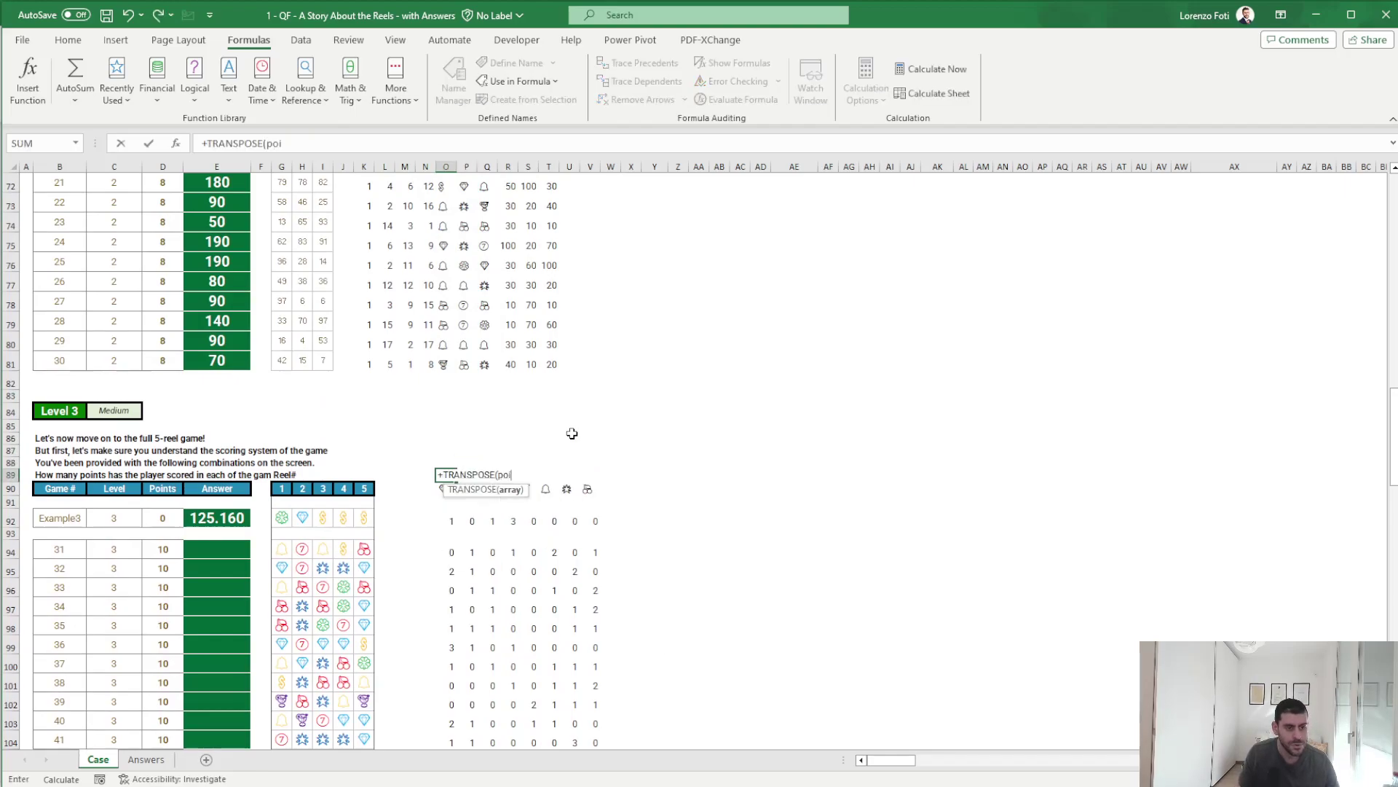
text())
key(Tab)
- Start a PRODUCT-based score formula beside the Example3 counts, then abandon it
key(Right)
key(Right)
key(Right)
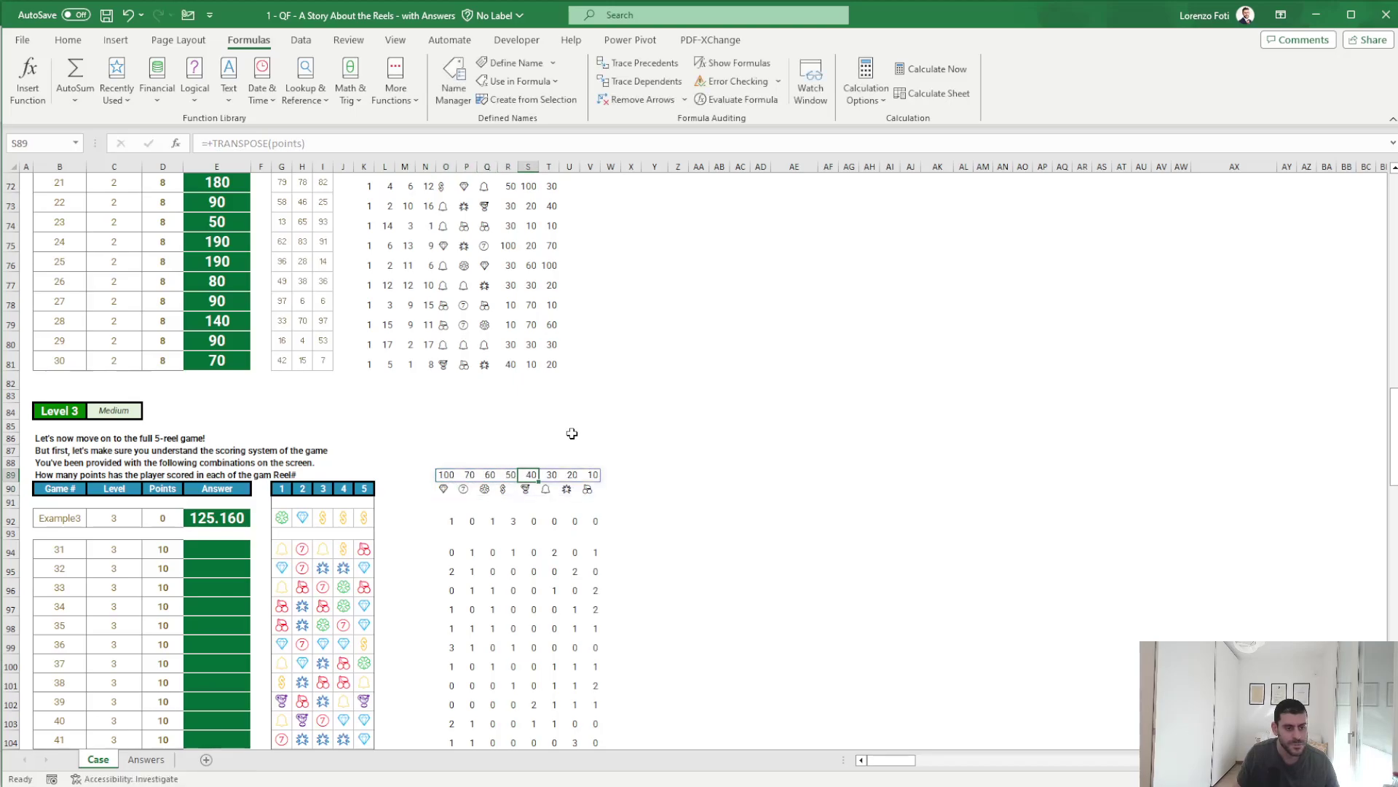
key(Right)
key(Right)
key(Right)
key(Right)
key(Right)
key(Down)
key(Down)
key(Down)
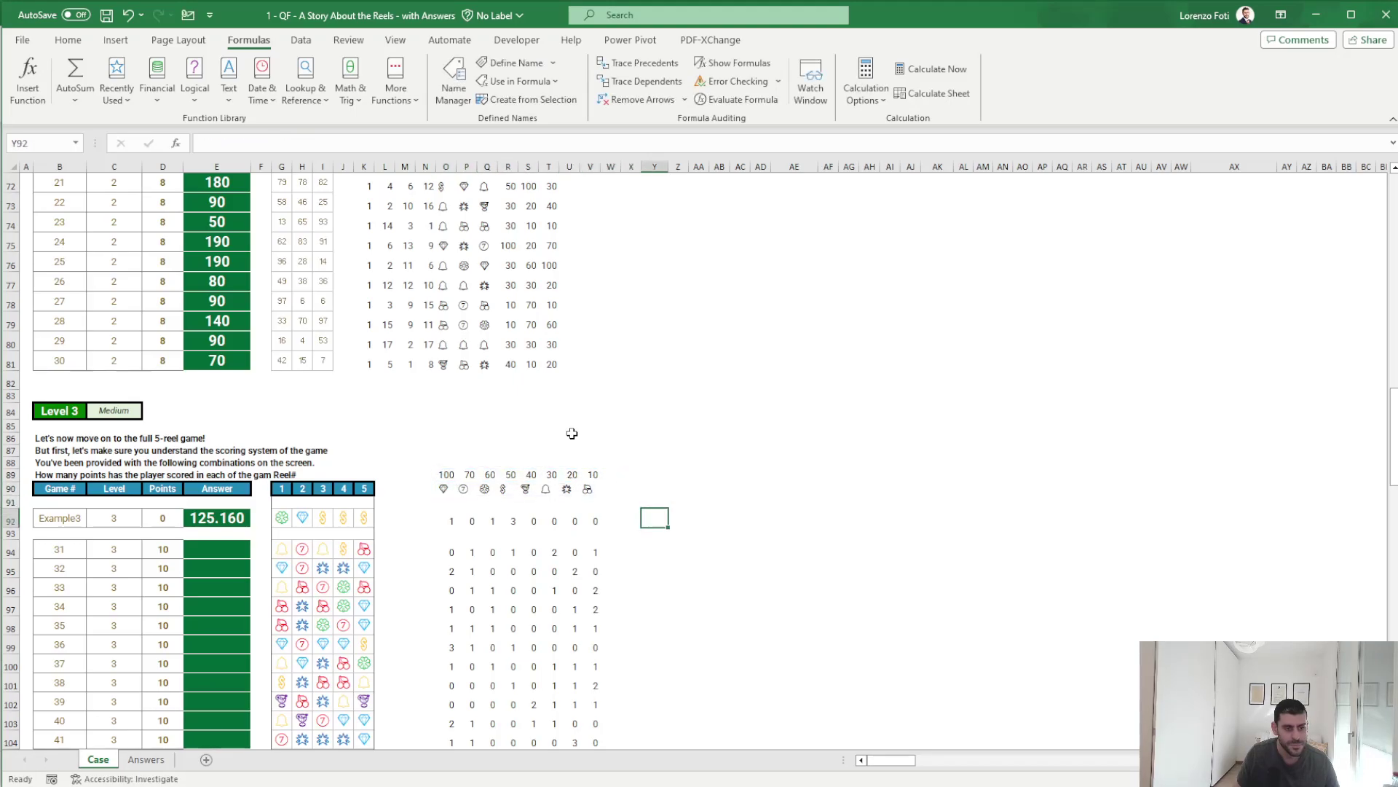
text(+prod)
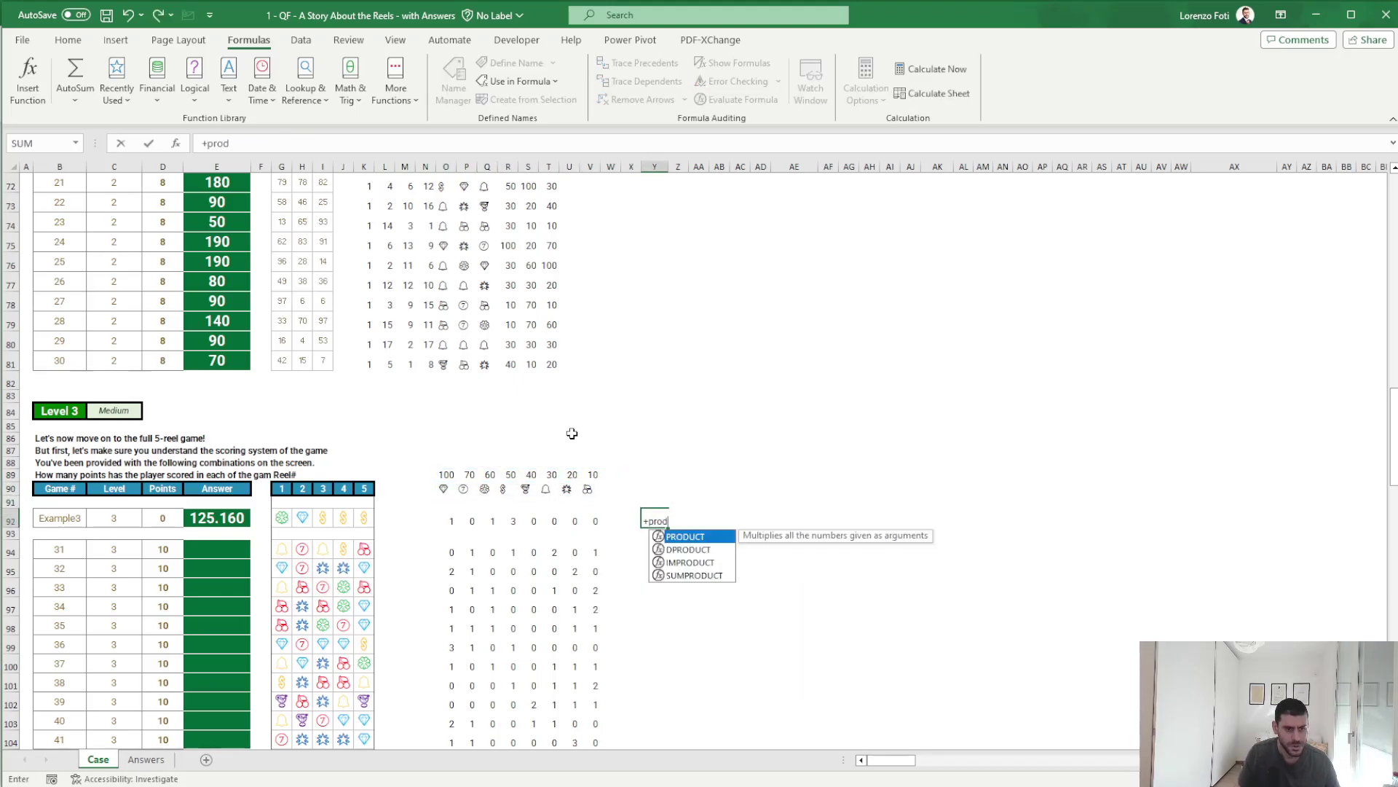
key(Tab)
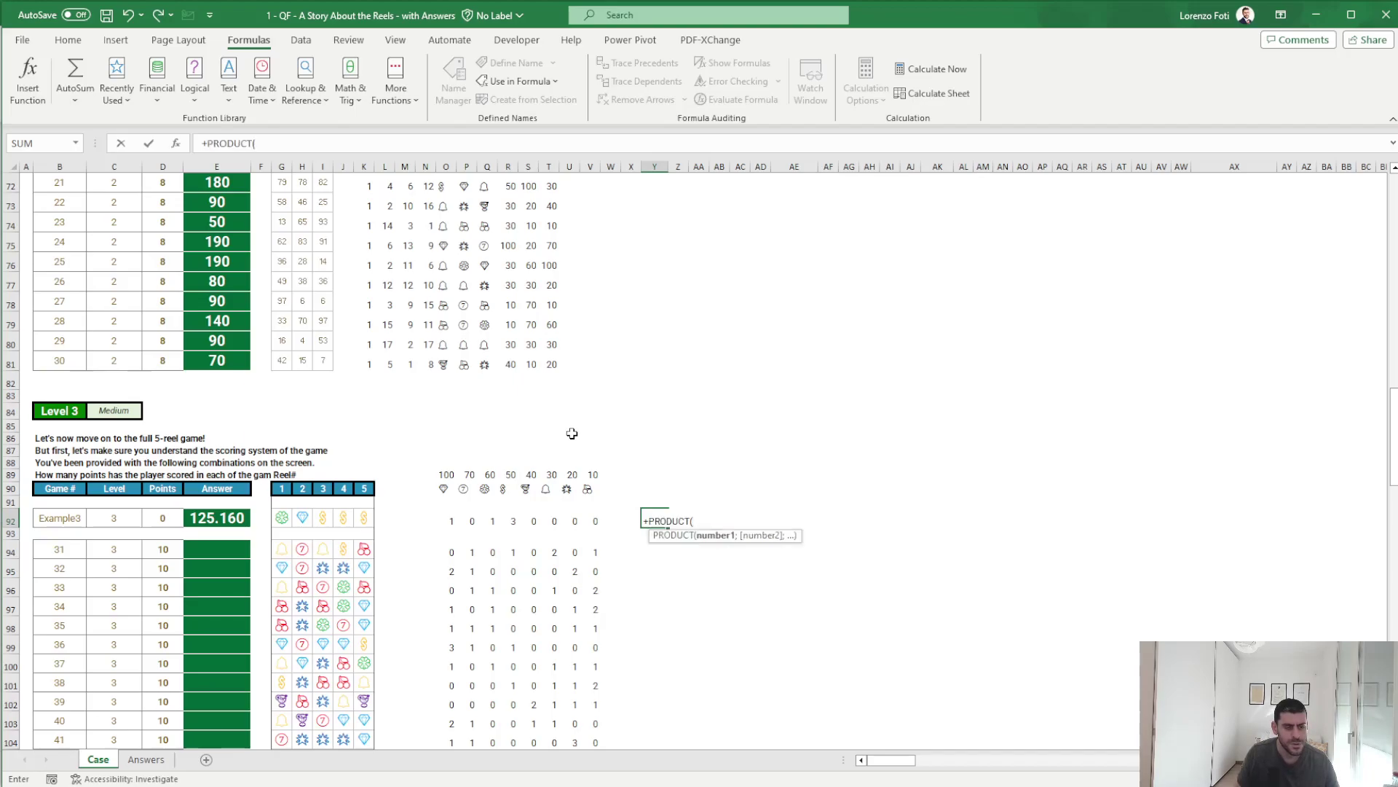
key(Escape)
text(+)
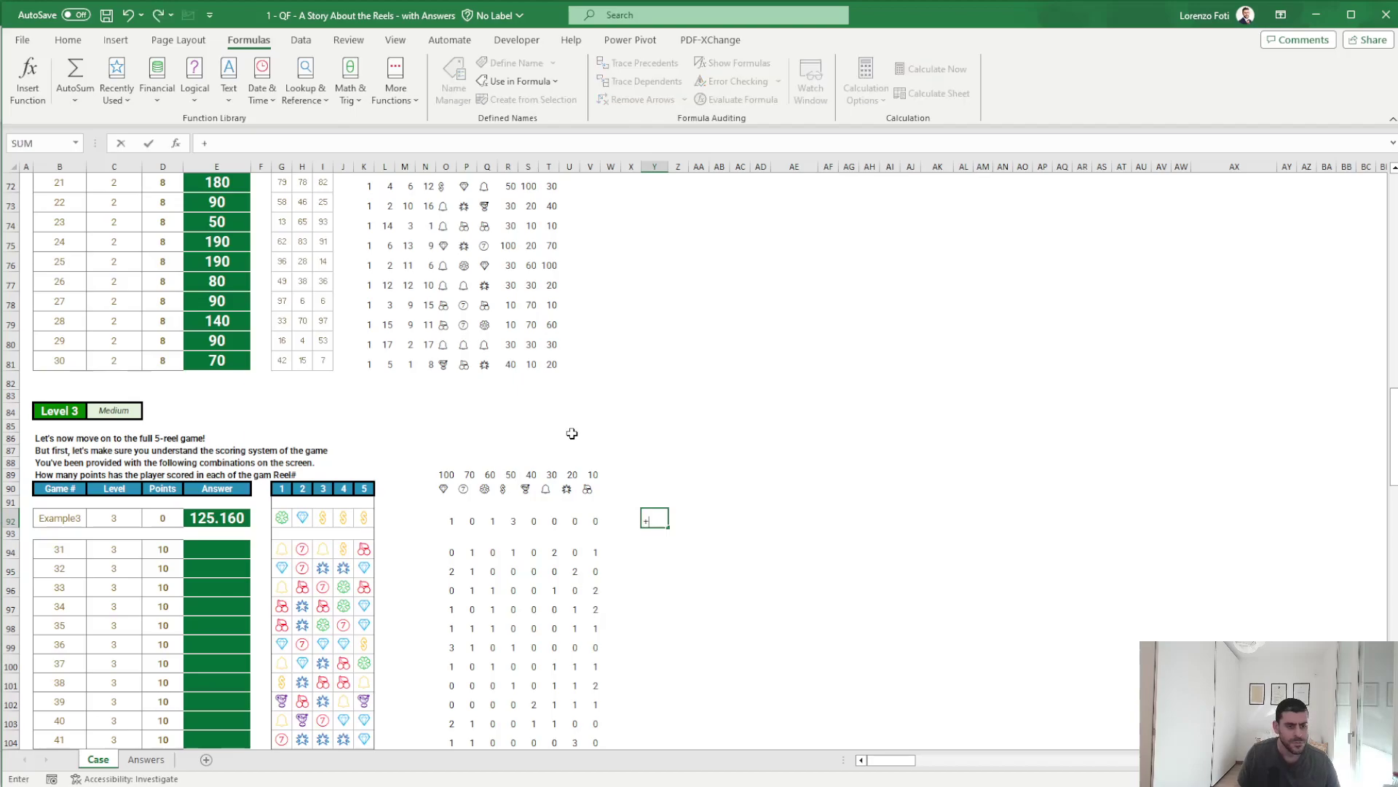
key(Up)
key(Left)
key(Up)
key(Up)
key(Left)
key(Left)
key(Left)
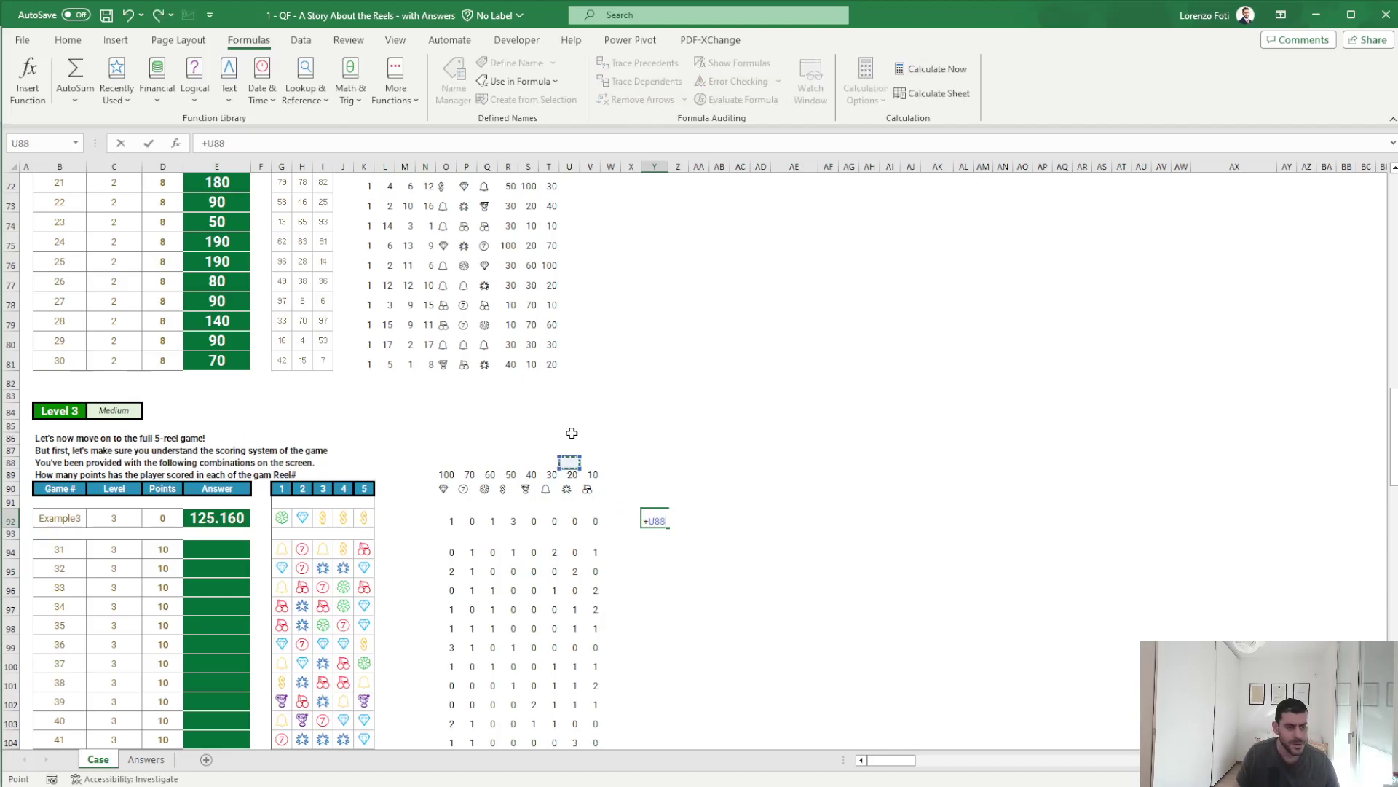
key(Left)
key(Left)
key(Left)
- Enter =IF(O92#=0;0;O89#^O92#) in Y92 to score each symbol for Example3
key(Left)
key(Left)
key(BackSpace)
key(BackSpace)
key(BackSpace)
text(if()
key(Left)
key(ctrl+Left)
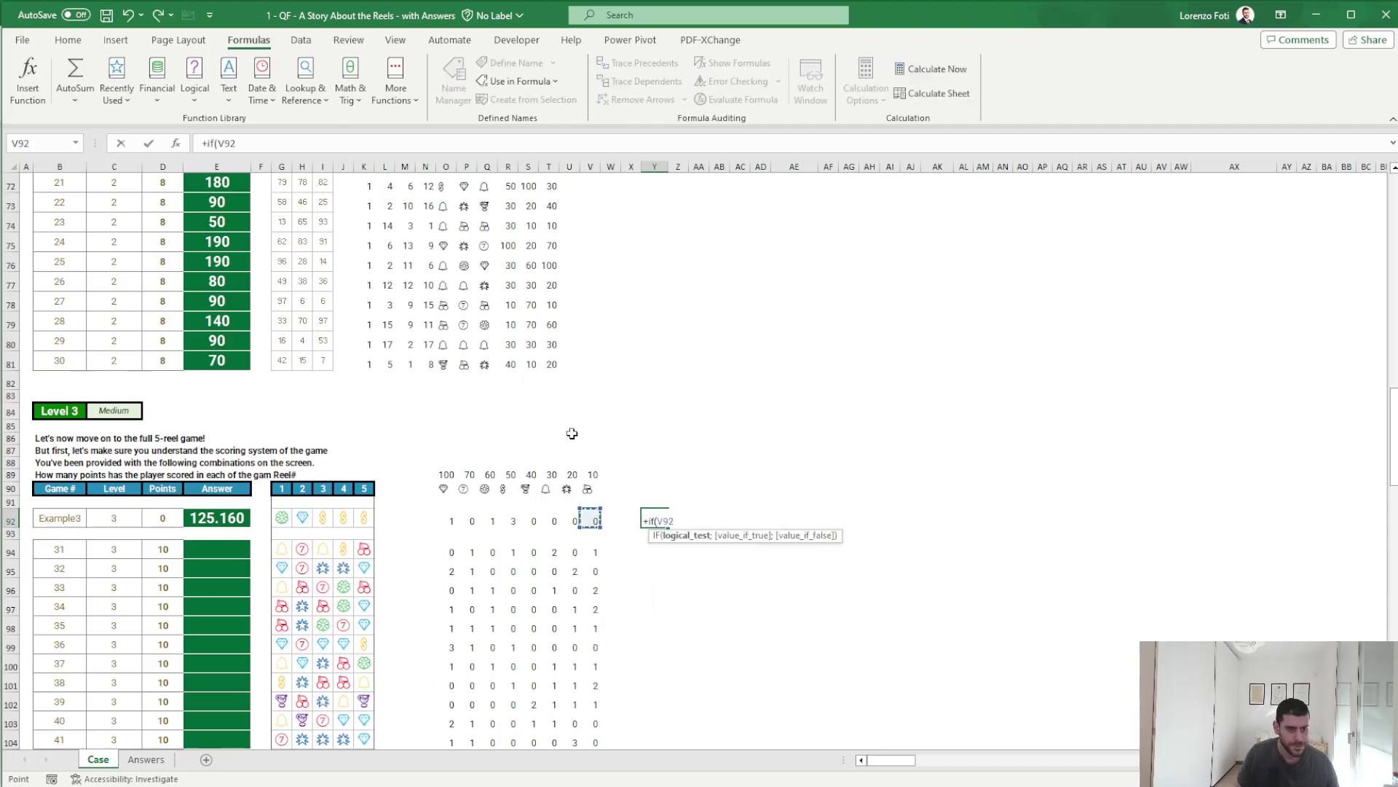
key(ctrl+Left)
key(ctrl+shift+Right)
text(=0;0;)
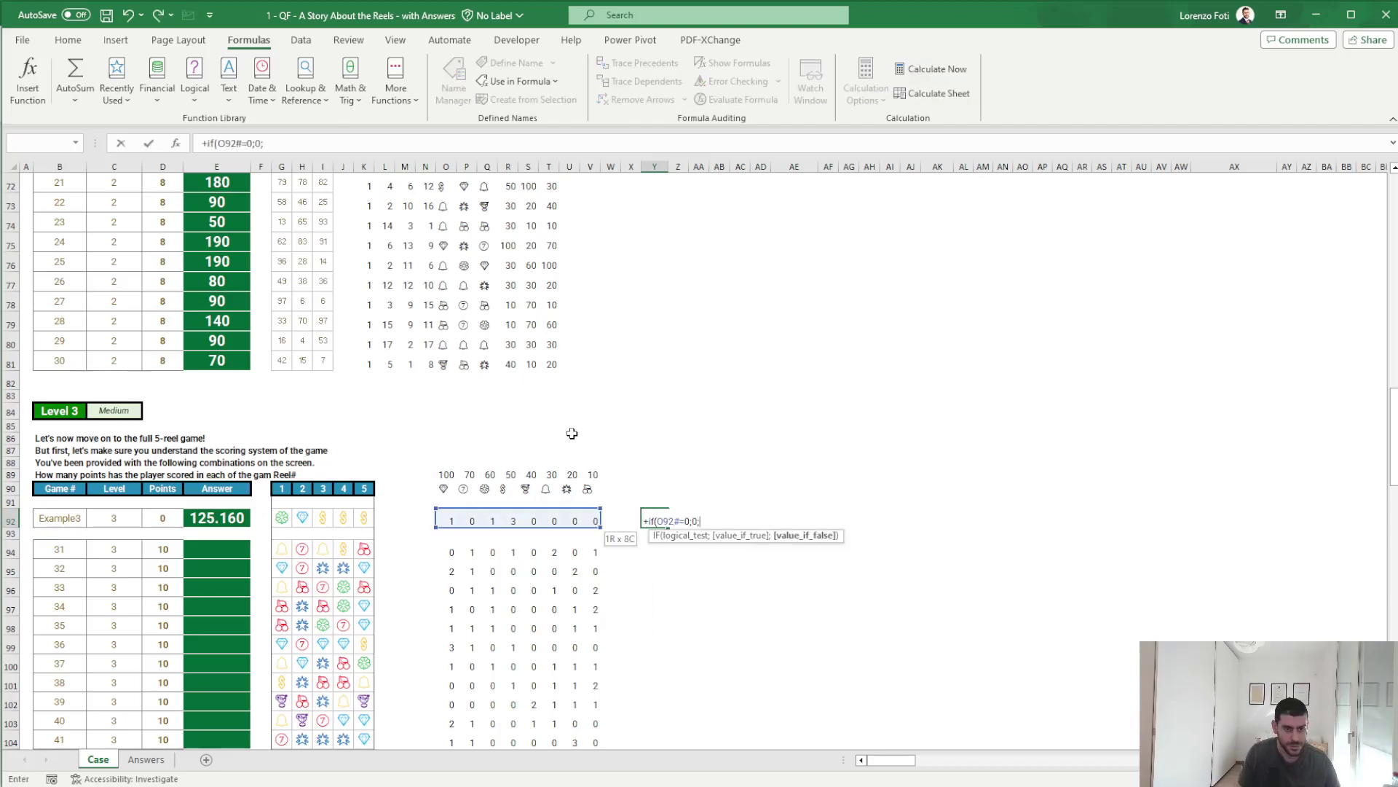
key(Up)
key(Up)
key(Up)
key(ctrl+Left)
key(Left)
key(Left)
key(Left)
key(ctrl+Left)
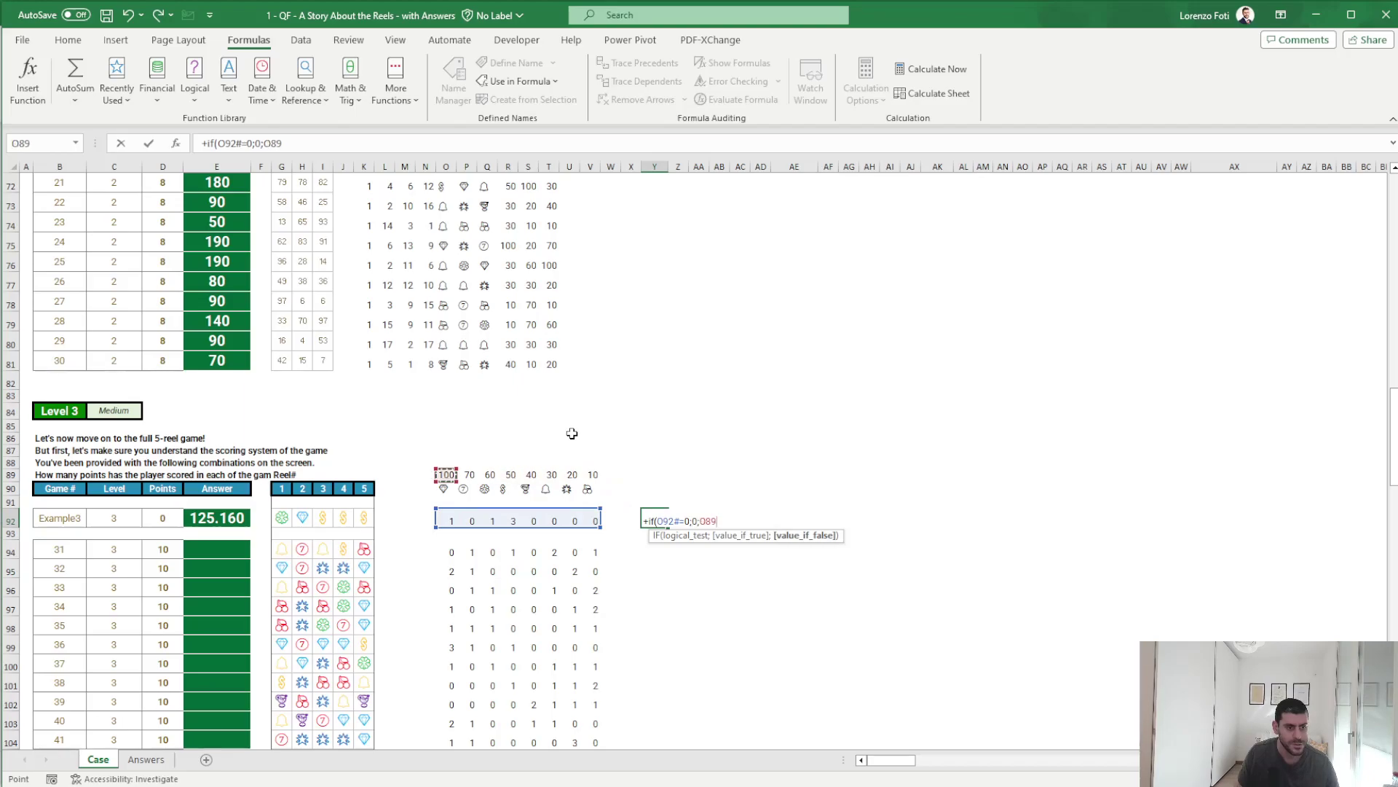
key(ctrl+shift+Right)
text(*)
key(Left)
key(Left)
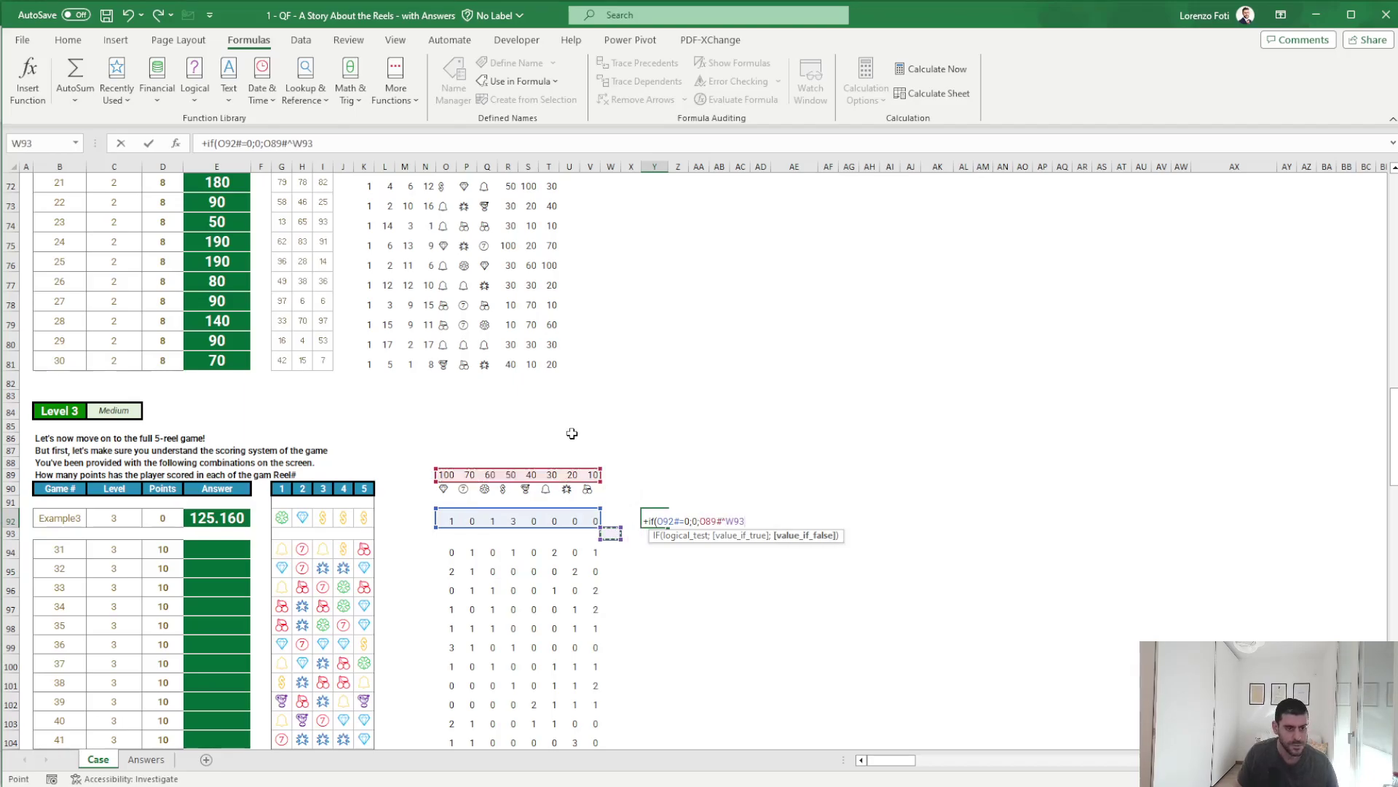
key(Left)
key(Left)
key(ctrl+Left)
key(ctrl+shift+Right)
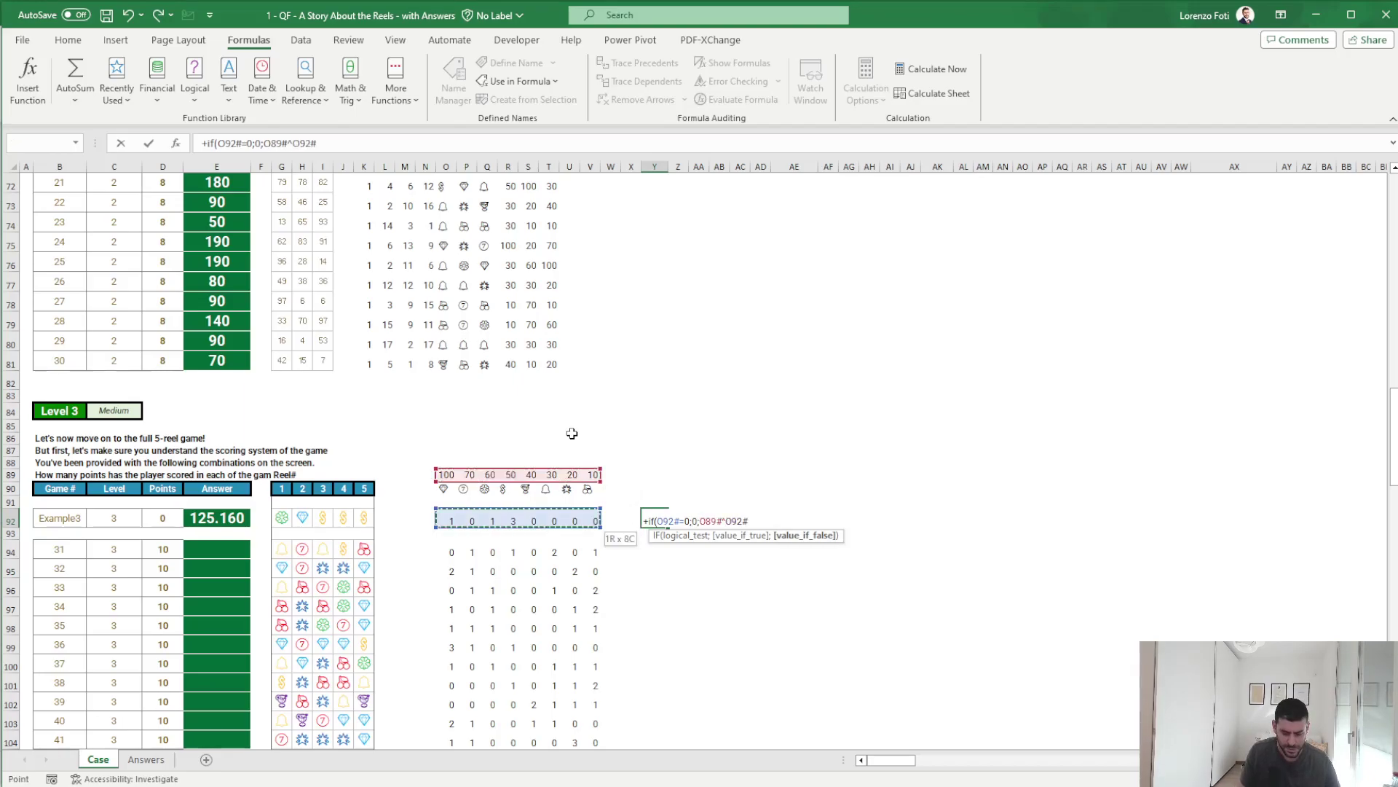
text())
key(Return)
- Total the scores with =SUM(Y92#) in AH92, giving 125160, and widen column AH
key(Up)
key(Right)
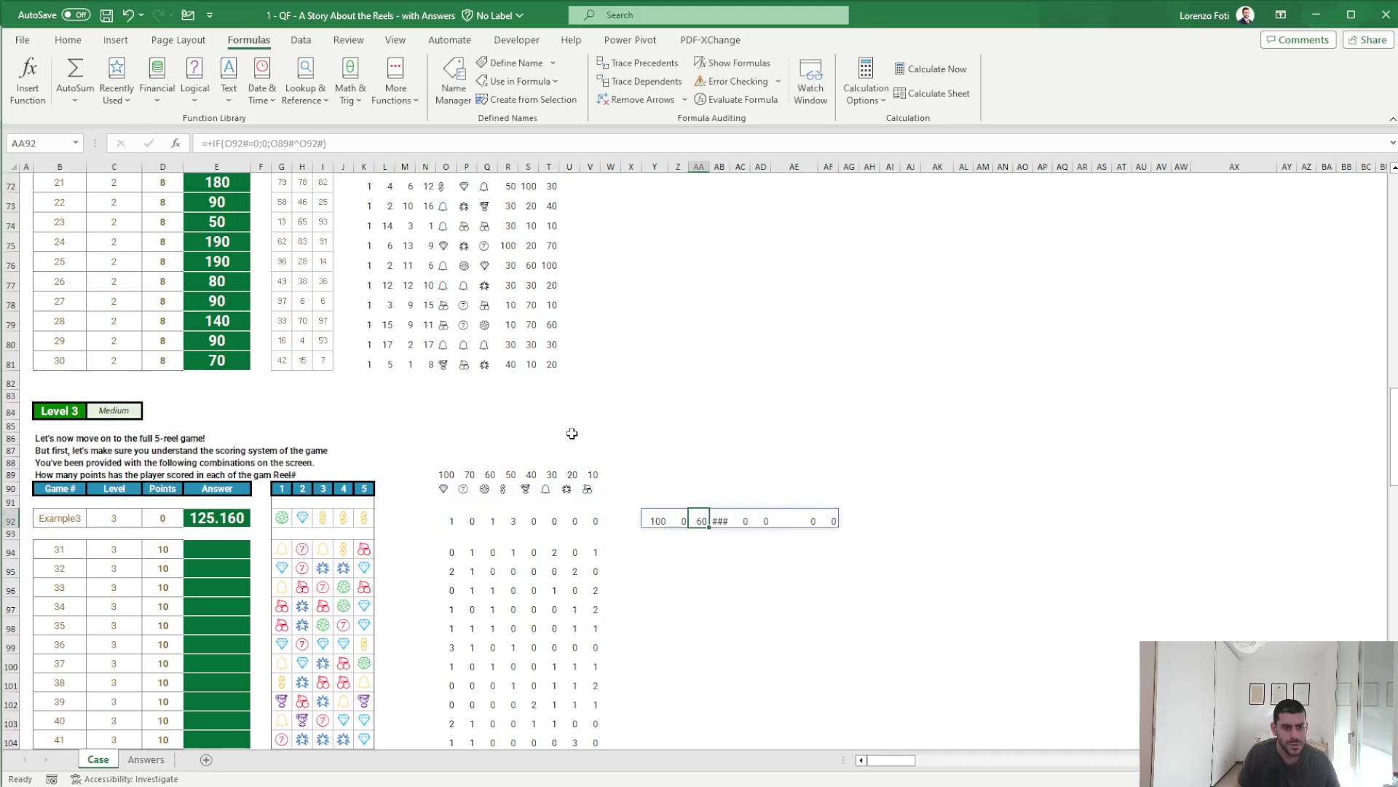
key(Right)
key(Right)
key(Right)
key(Right)
key(Right)
key(Right)
key(Right)
key(Right)
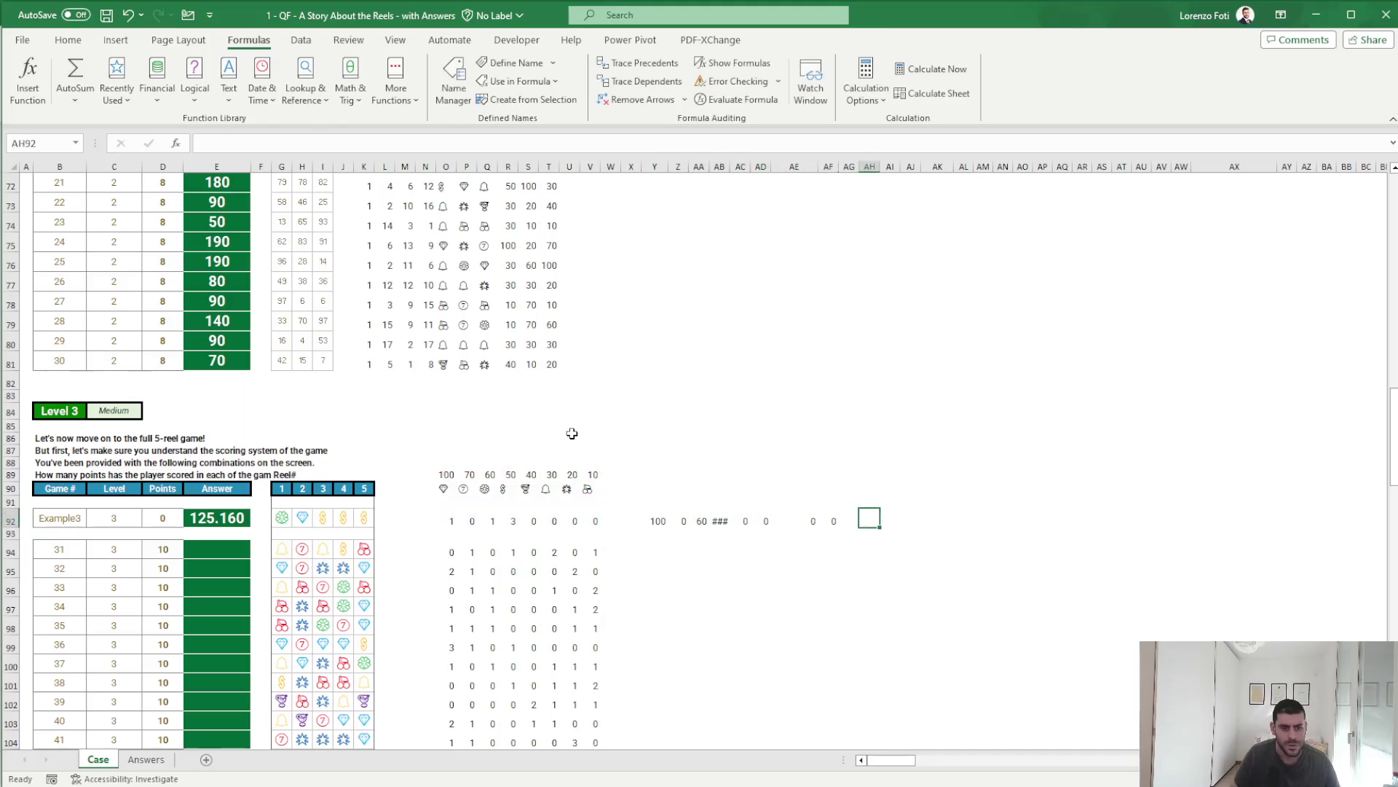
text(+sum()
key(Left)
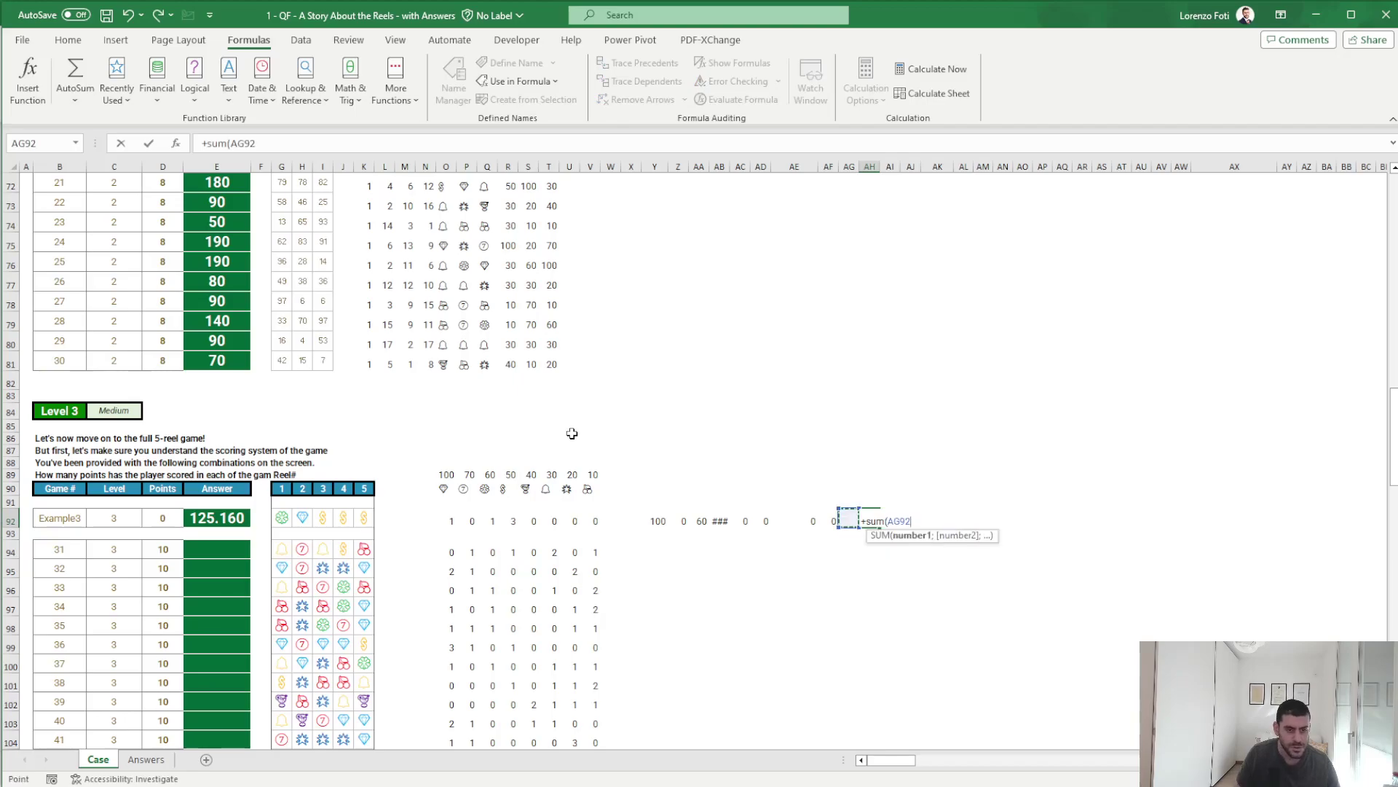
key(Left)
key(ctrl+Left)
text())
key(Return)
key(Up)
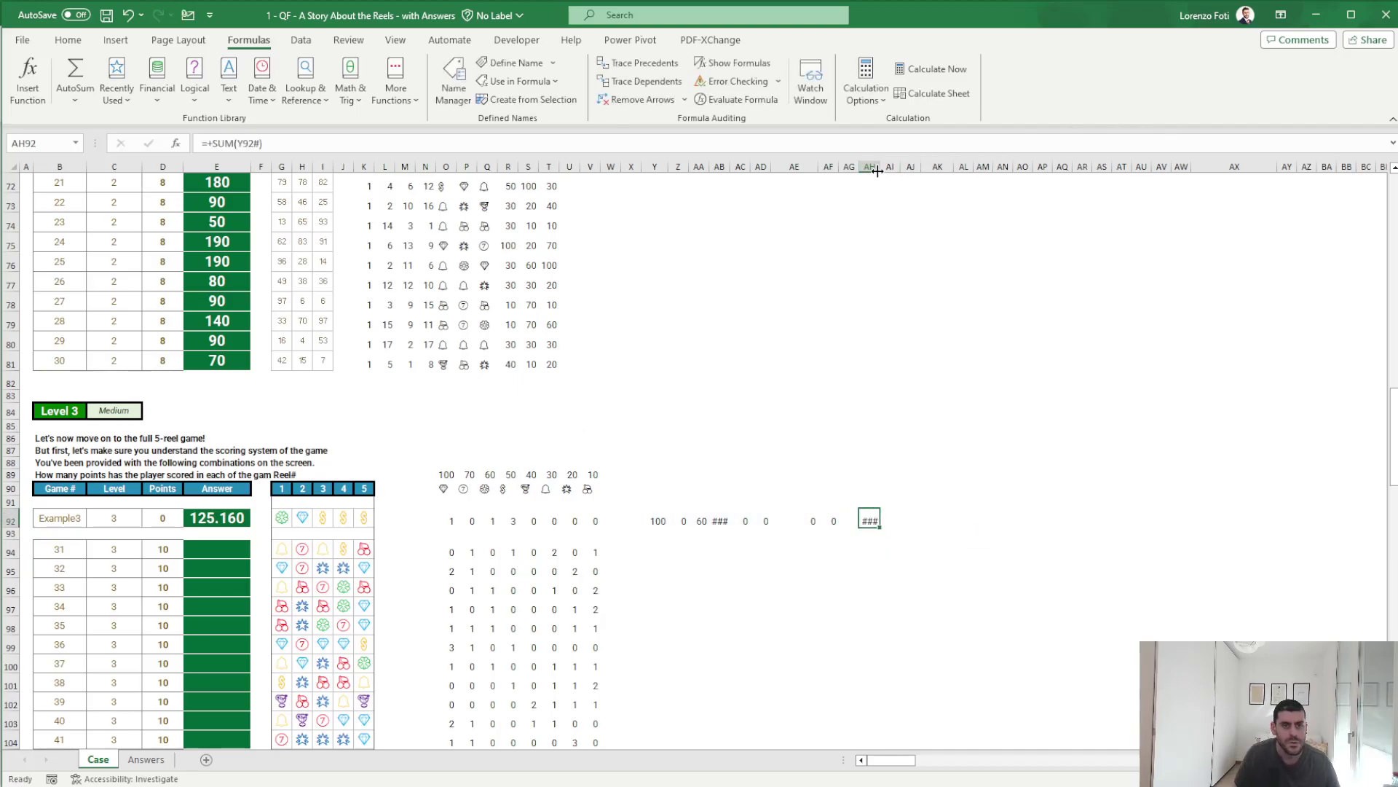
drag(877, 170, 916, 166)
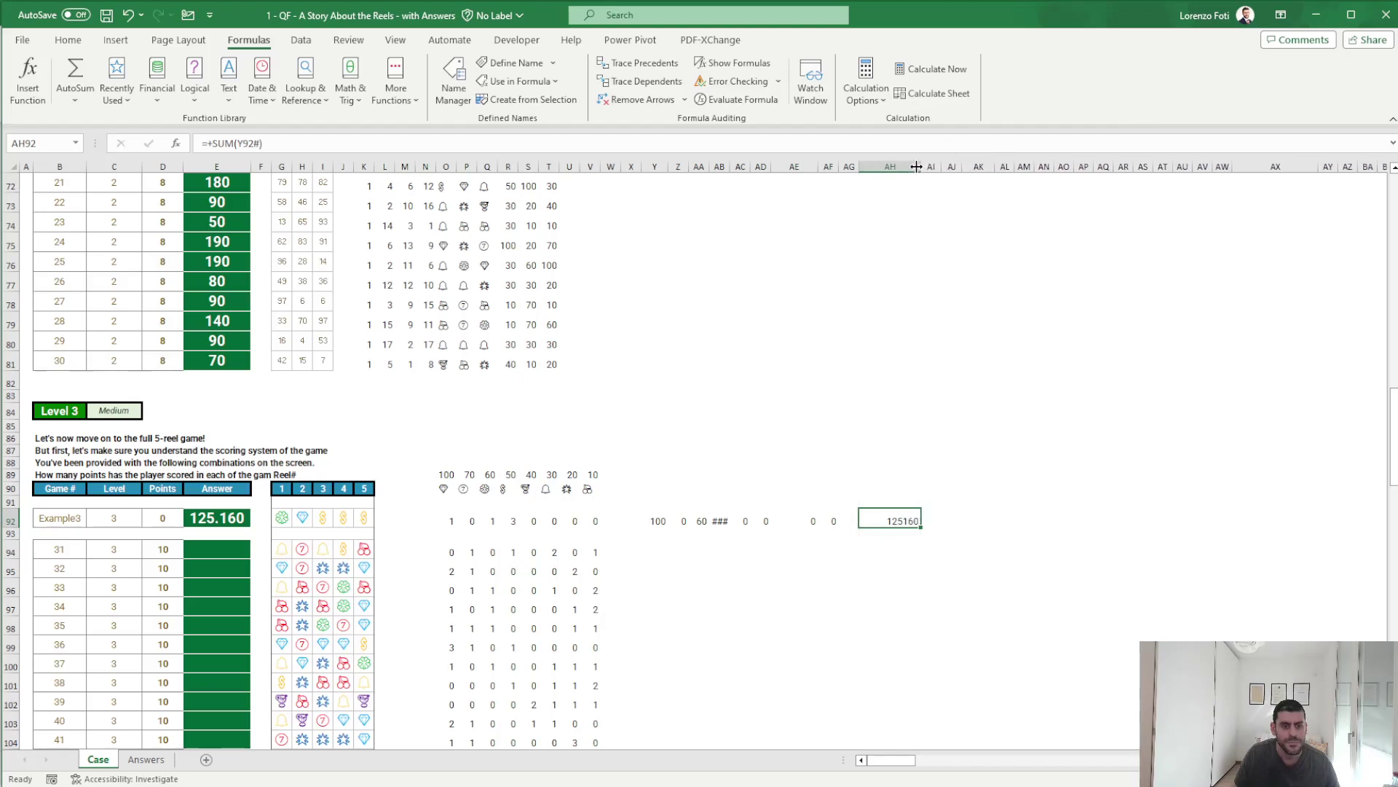
scroll(818, 337, down, 1)
scroll(818, 337, down, 2)
- Make the points row reference absolute in the Y92 score formula
click(655, 375)
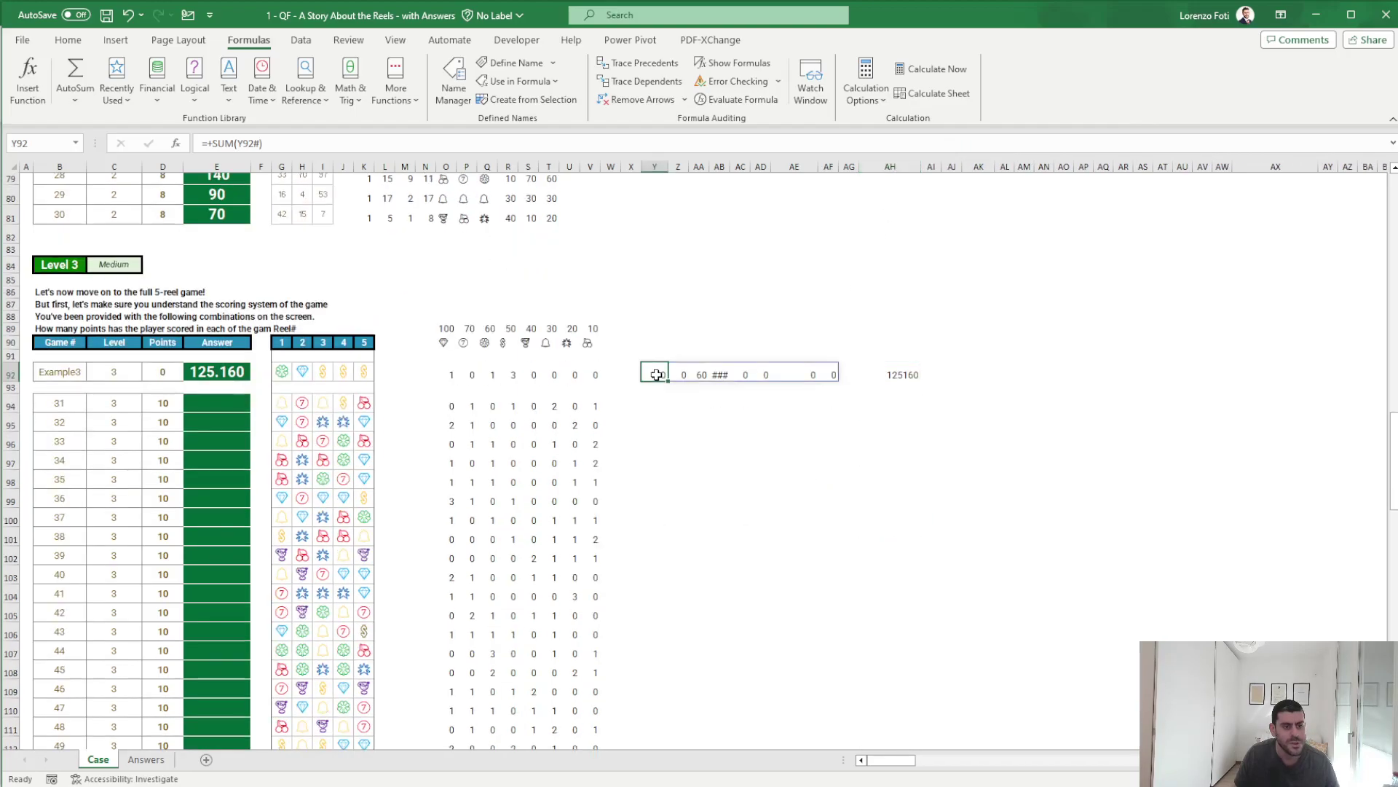
click(316, 143)
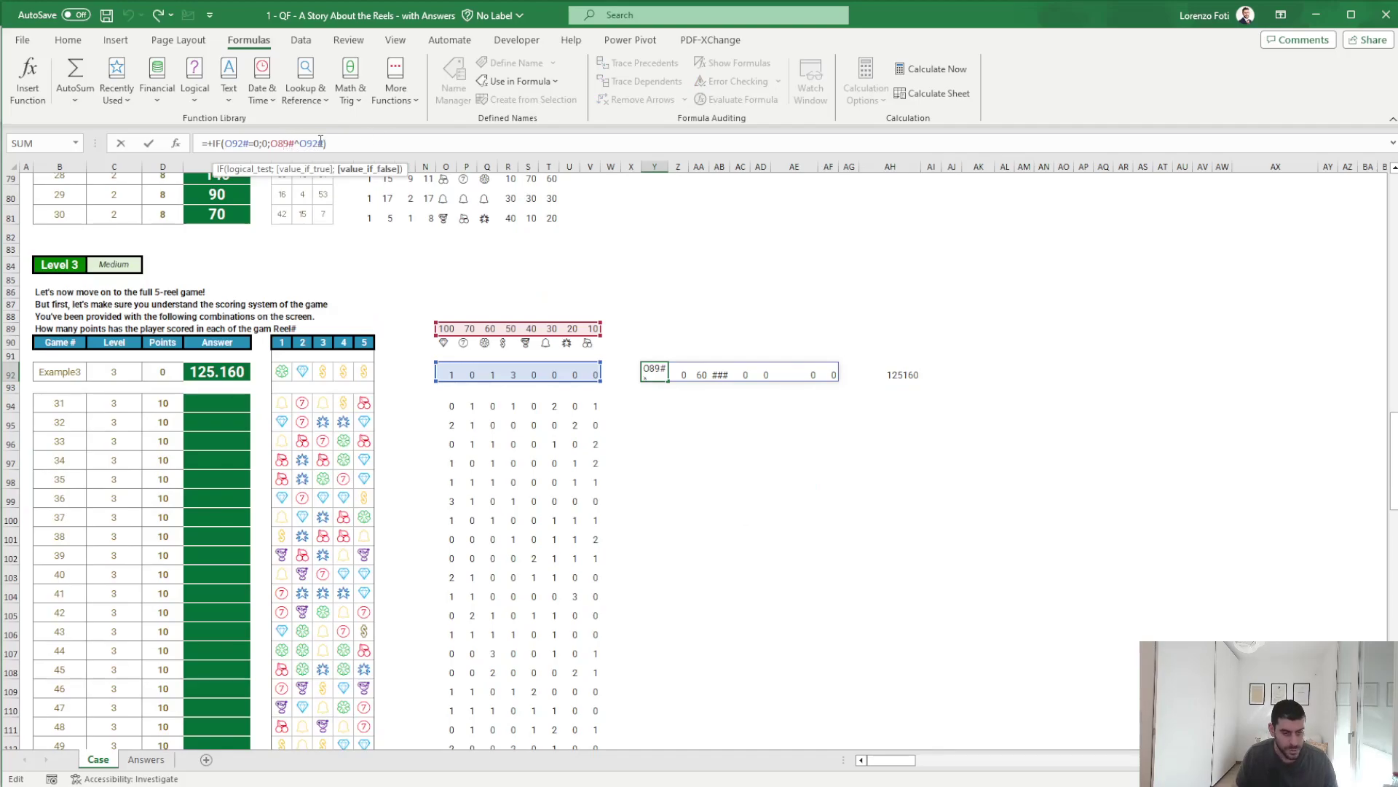
key(BackSpace)
key(BackSpace)
key(BackSpace)
key(Escape)
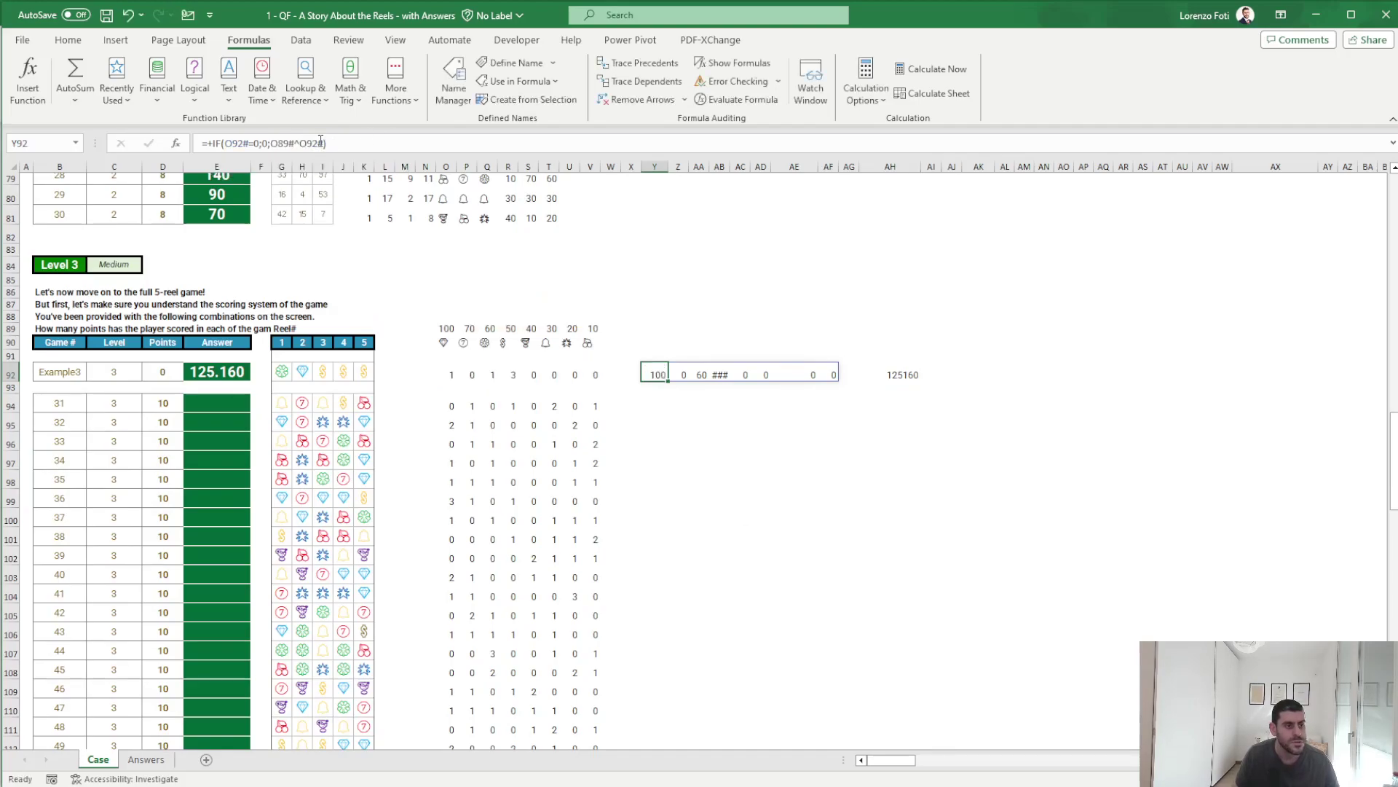
click(354, 143)
key(Left)
key(Left)
key(Left)
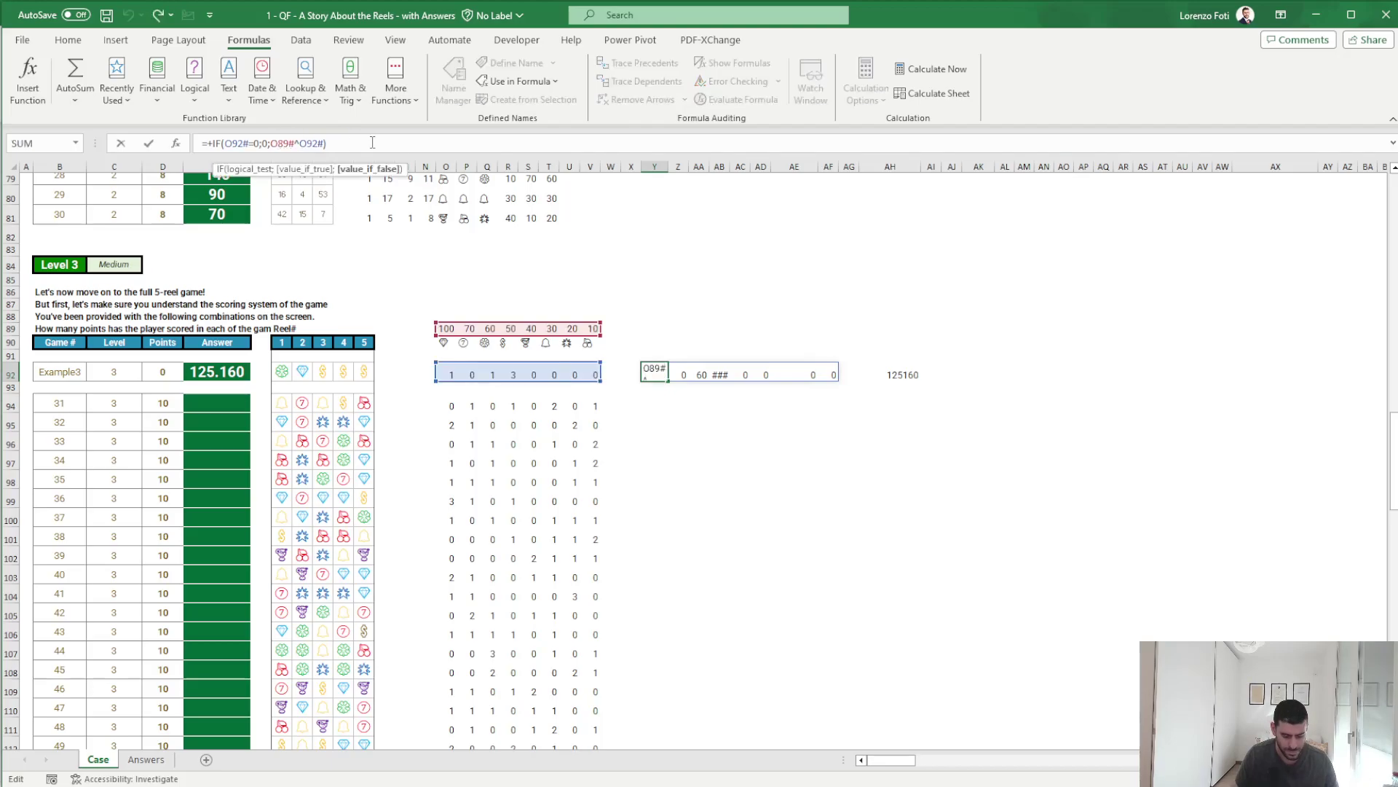
key(F4)
key(ctrl+Return)
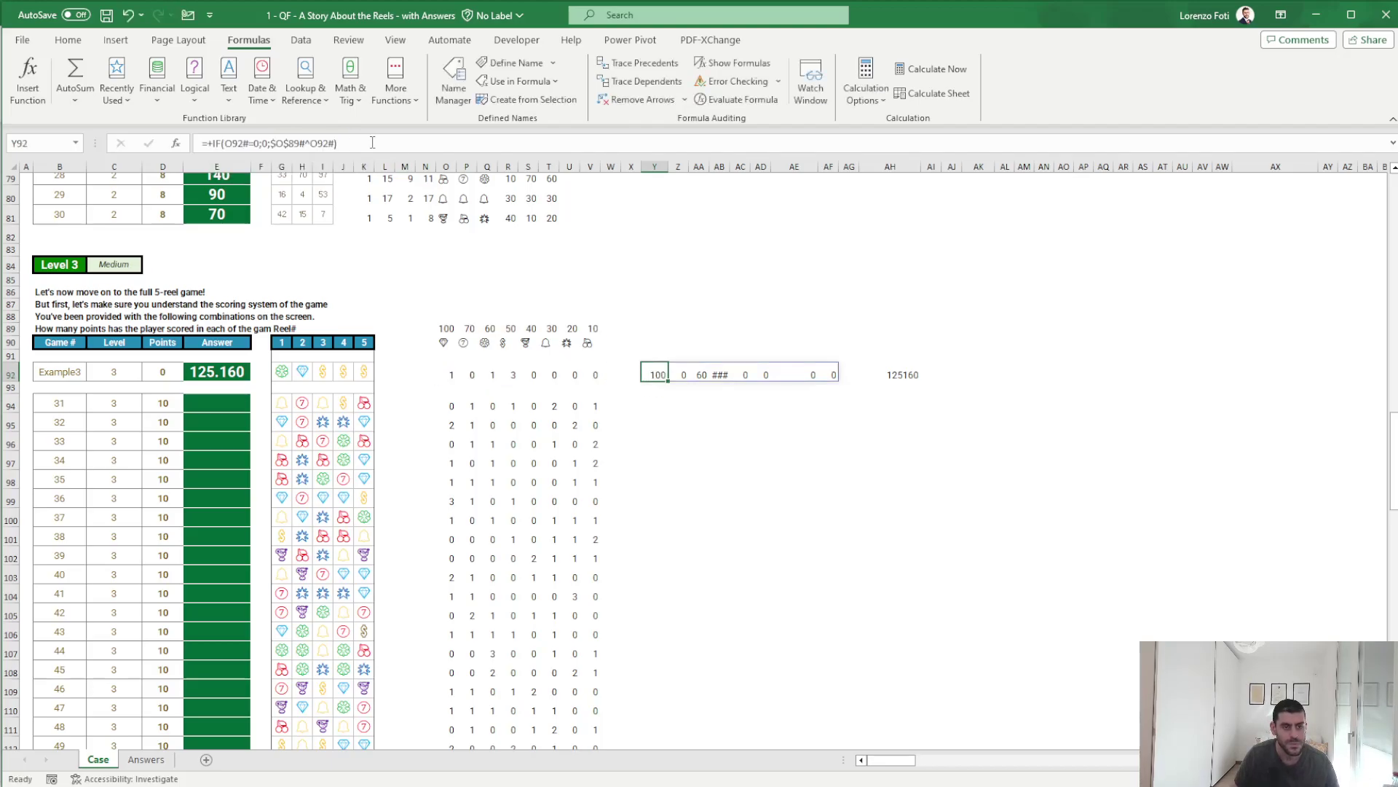
- Copy the helper formulas Y92:AH92 down to rows 94–113 for games 31–50
key(ctrl+c)
key(shift+Right)
key(shift+Right)
key(shift+Right)
key(shift+Right)
key(shift+Right)
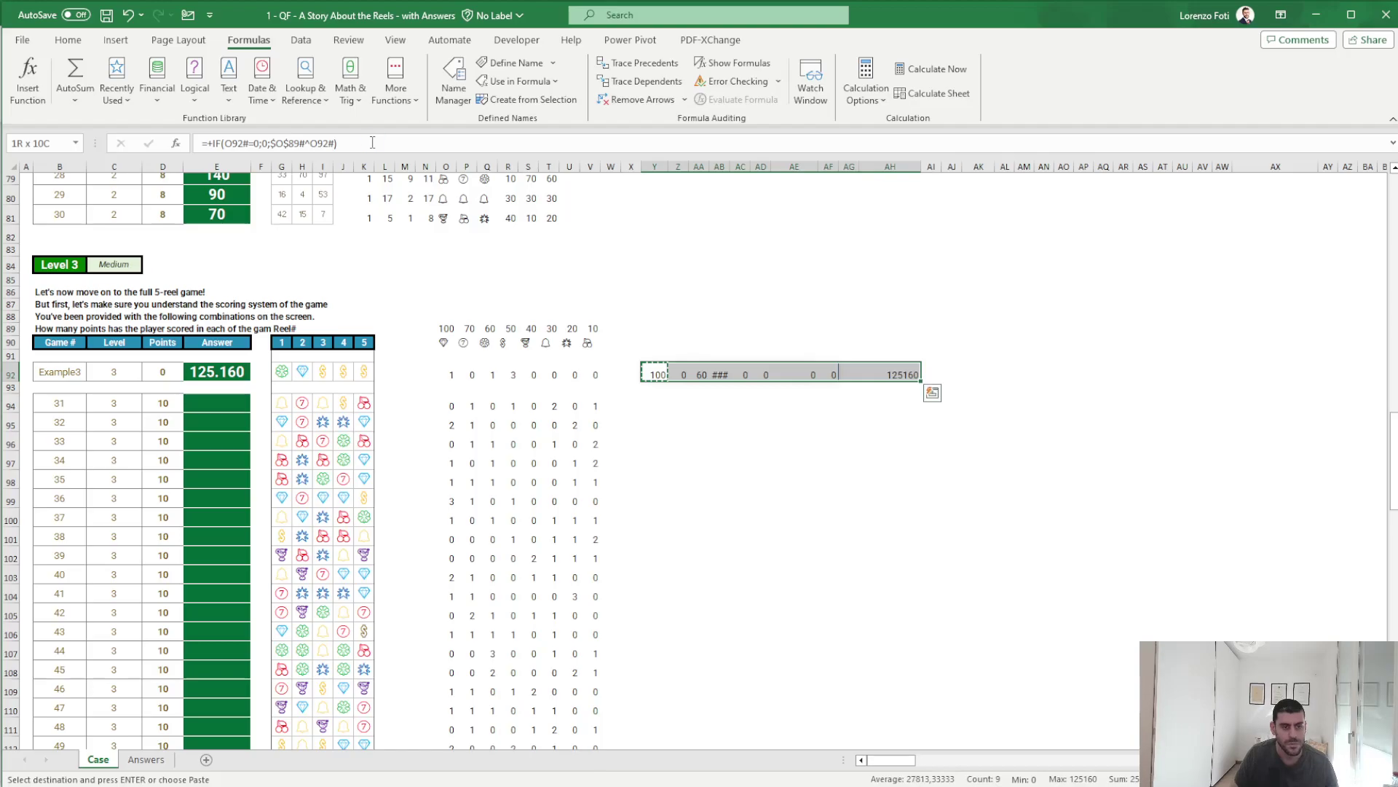
key(ctrl+c)
key(Down)
key(Down)
key(shift+Down)
key(shift+Down)
key(shift+Down)
key(shift+Down)
key(shift+Down)
key(shift+Down)
key(shift+Down)
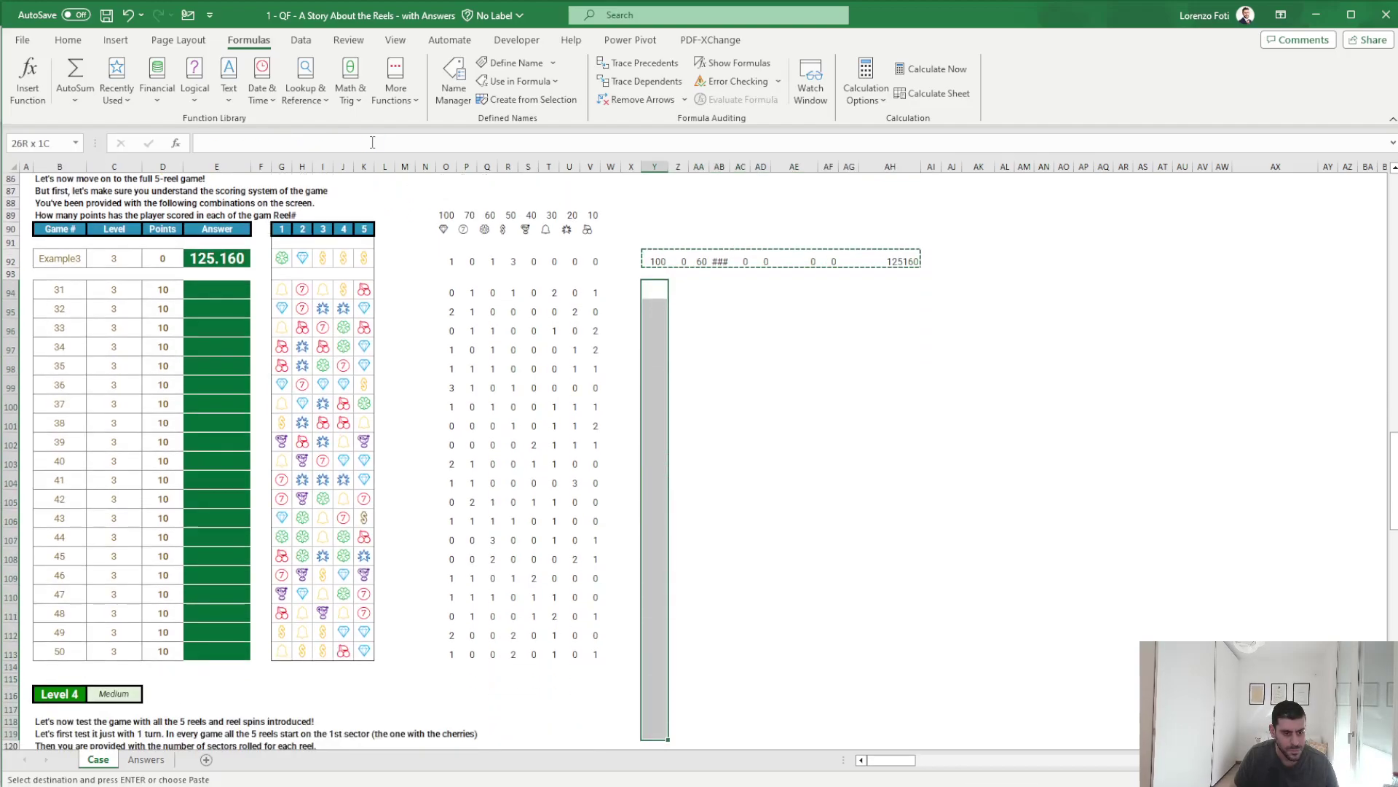
key(shift+Up)
key(shift+Up)
key(shift+Up)
key(shift+Up)
key(shift+Up)
key(ctrl+v)
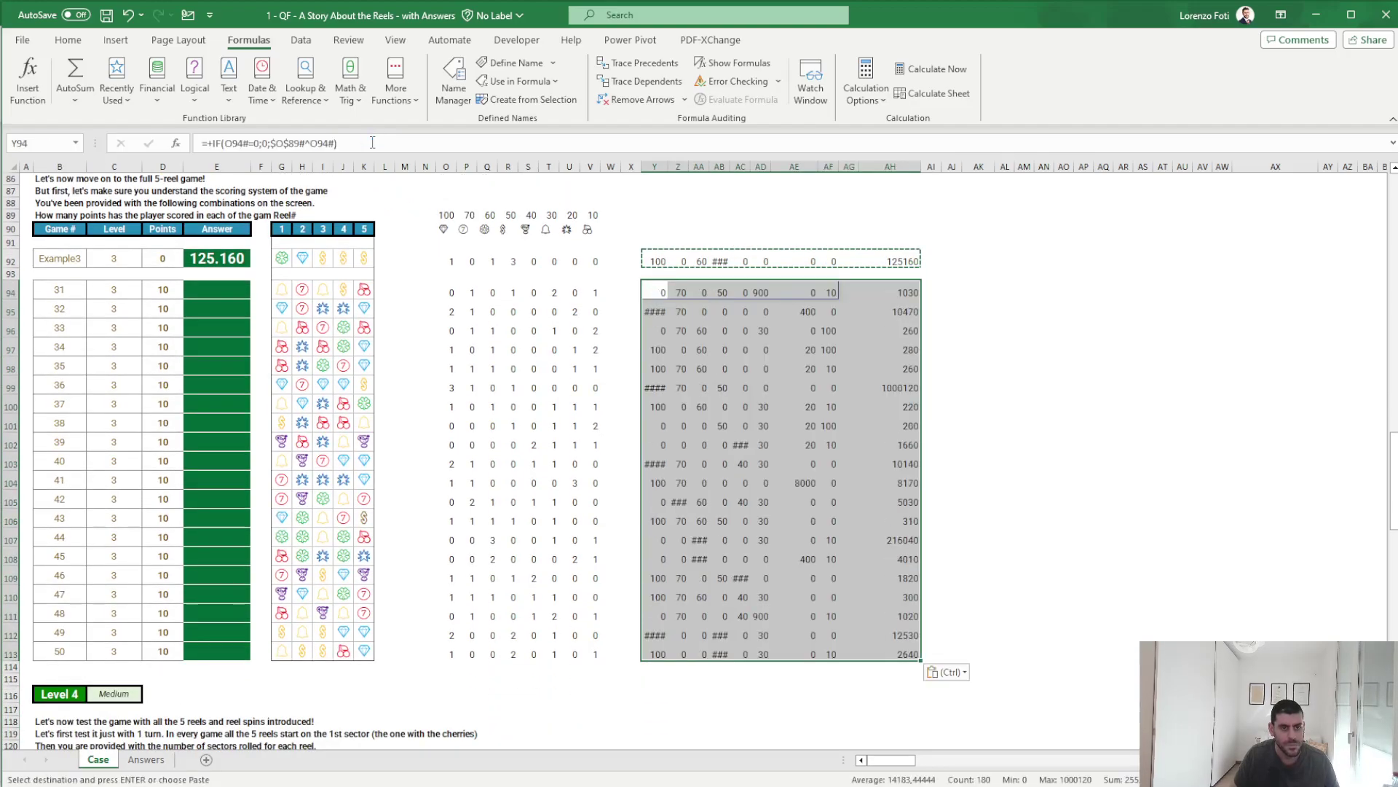
key(Escape)
key(ctrl+Left)
key(ctrl+Left)
key(ctrl+Left)
key(ctrl+Left)
key(ctrl+Left)
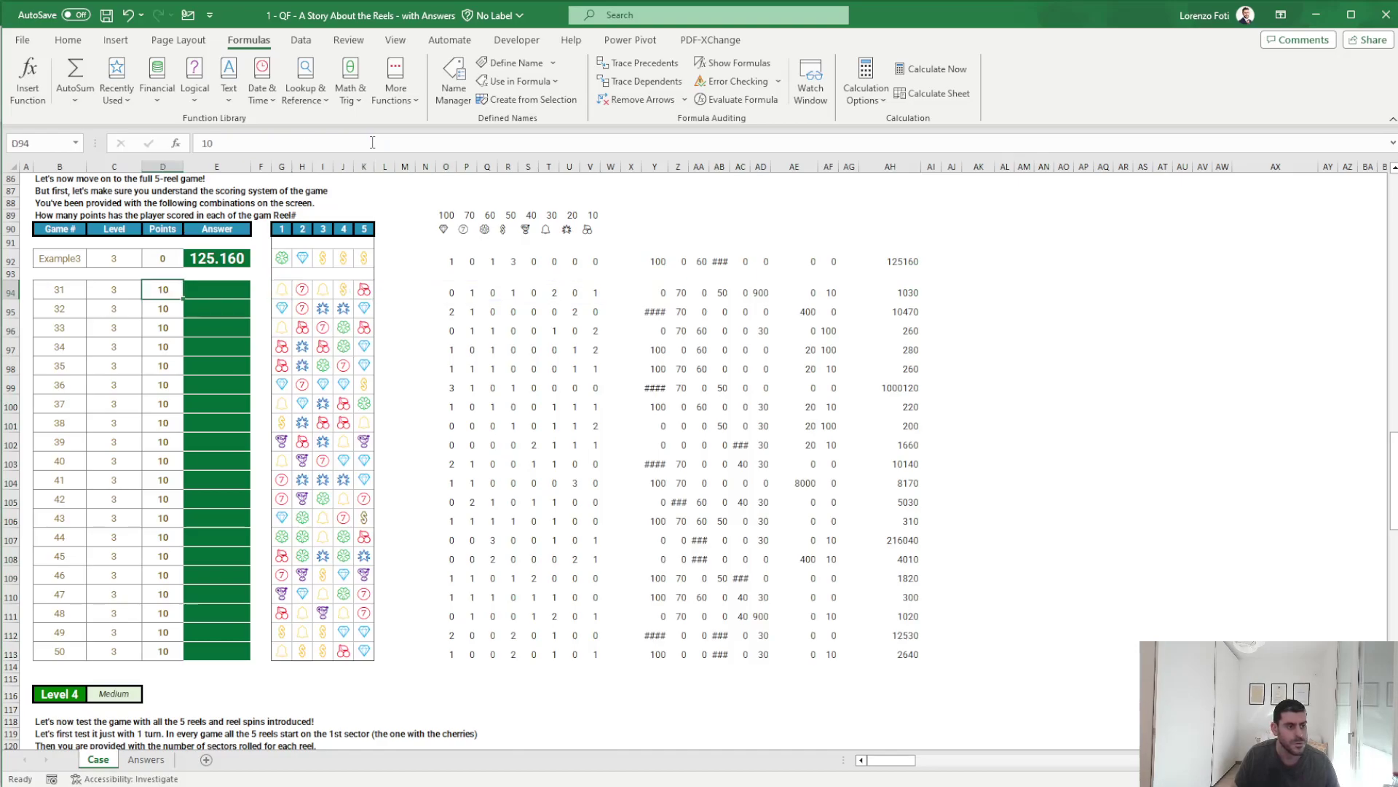
- Enter =+AH94:AH113 in E94 so the Level 3 answers spill down the column
key(Right)
text(+)
key(ctrl+Right)
key(ctrl+Right)
key(ctrl+Right)
key(ctrl+Right)
key(ctrl+Right)
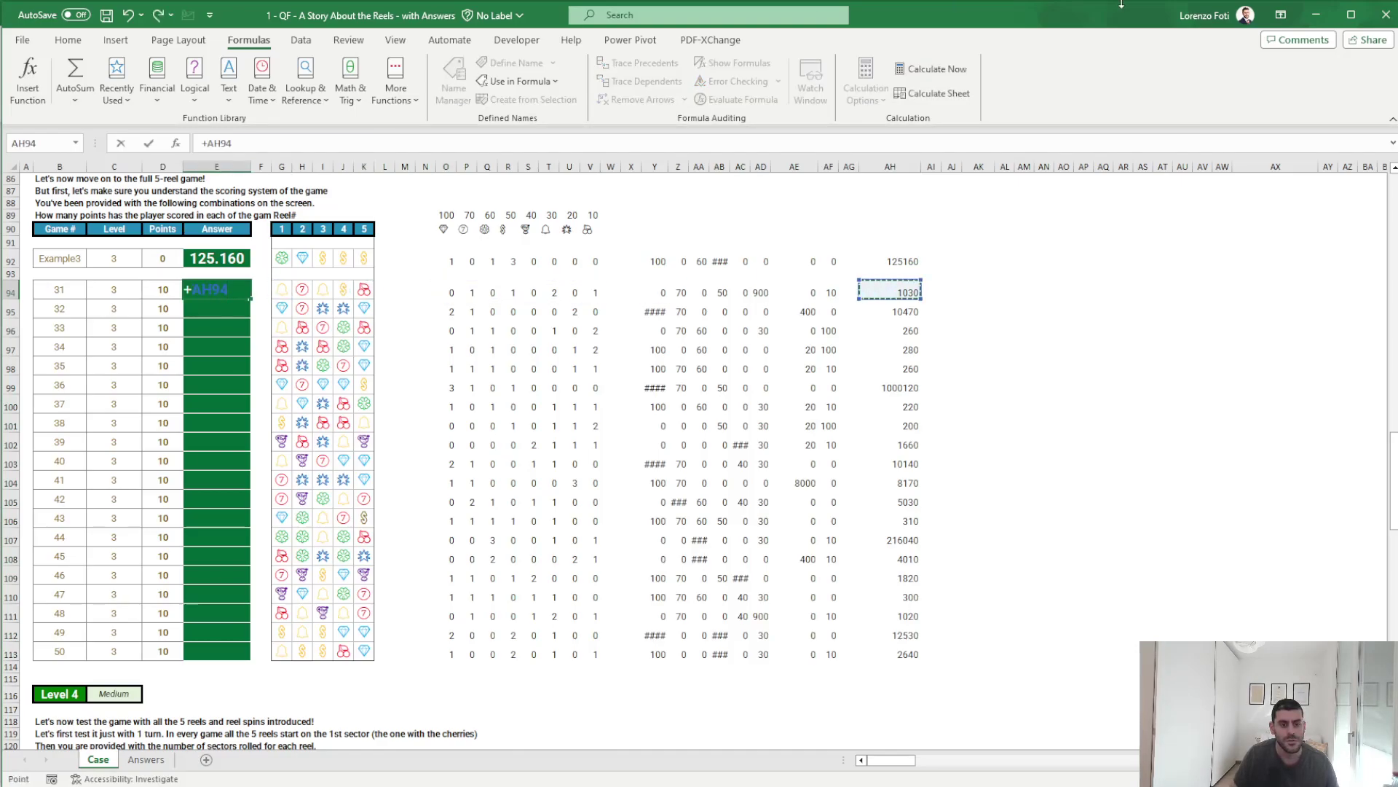
key(ctrl+shift+Down)
key(Return)
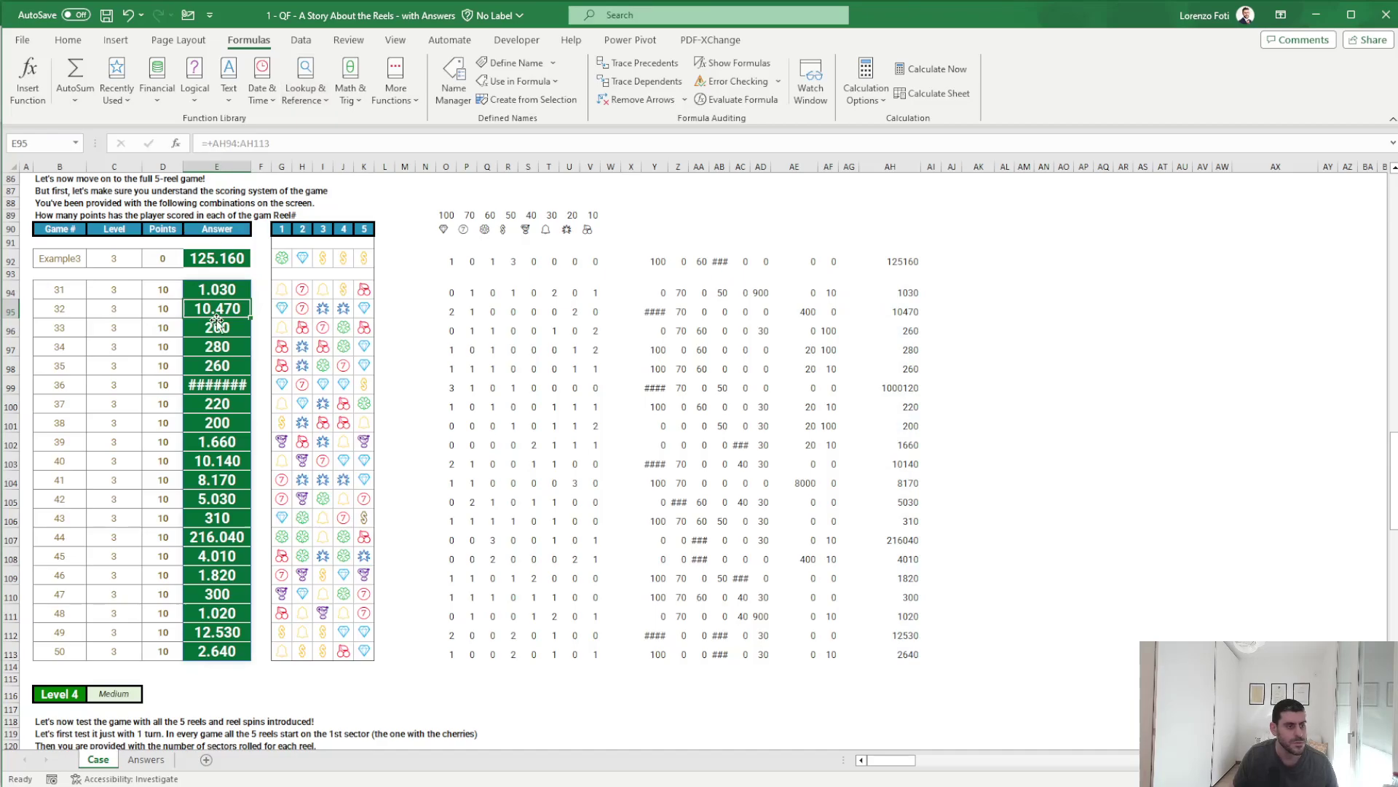
click(222, 292)
key(ctrl+shift+Down)
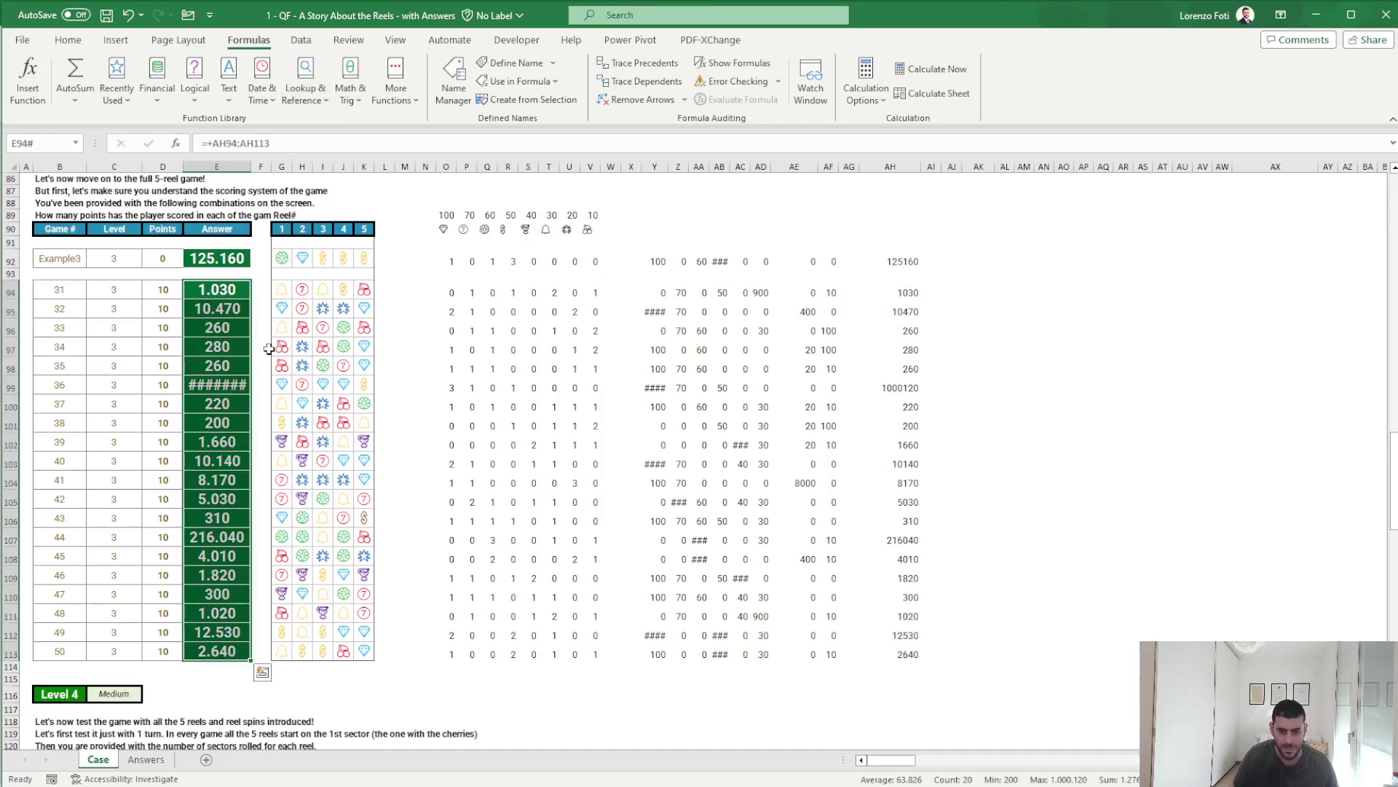
- Select the reference answers E94:E113 on the Answers sheet, then go back to the Case sheet's Level 2 helpers
click(147, 759)
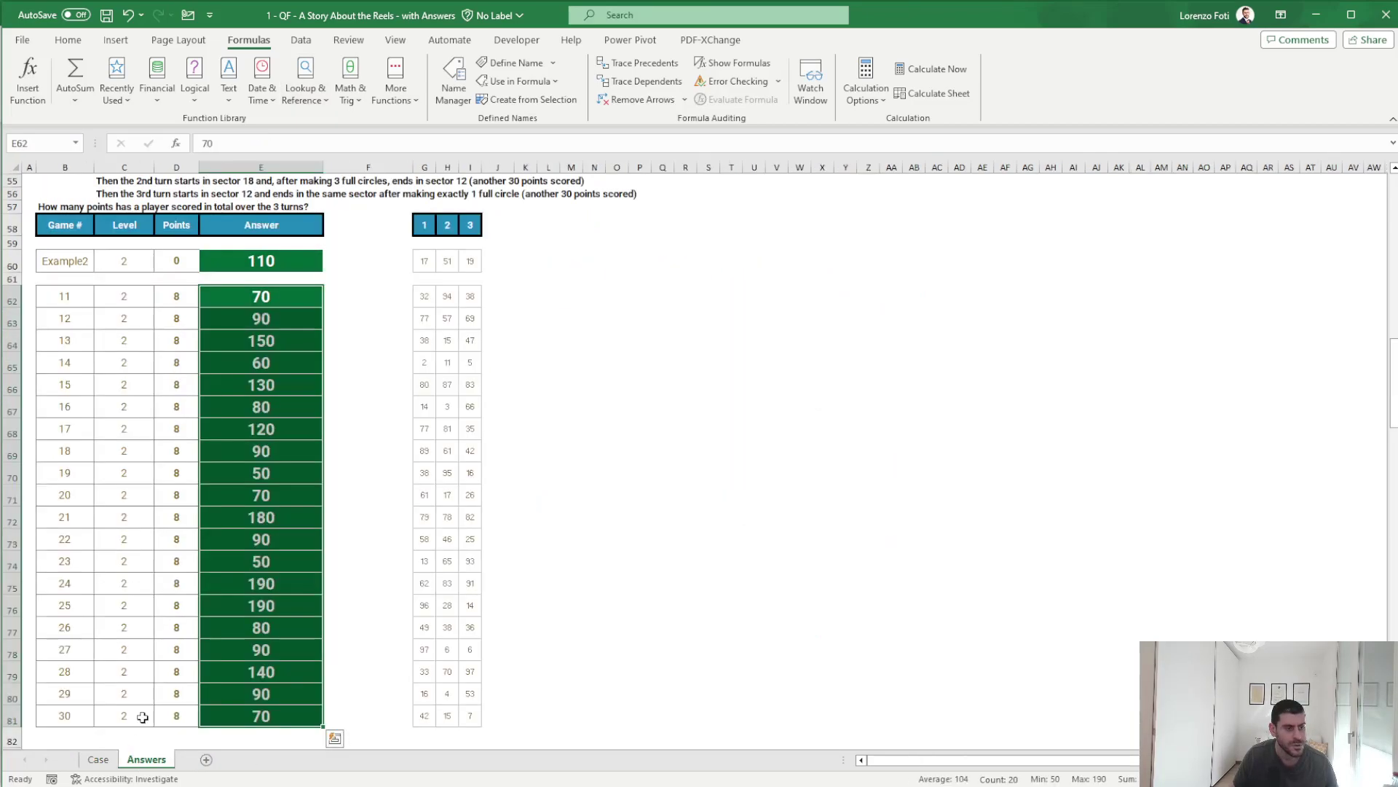
drag(276, 334, 280, 692)
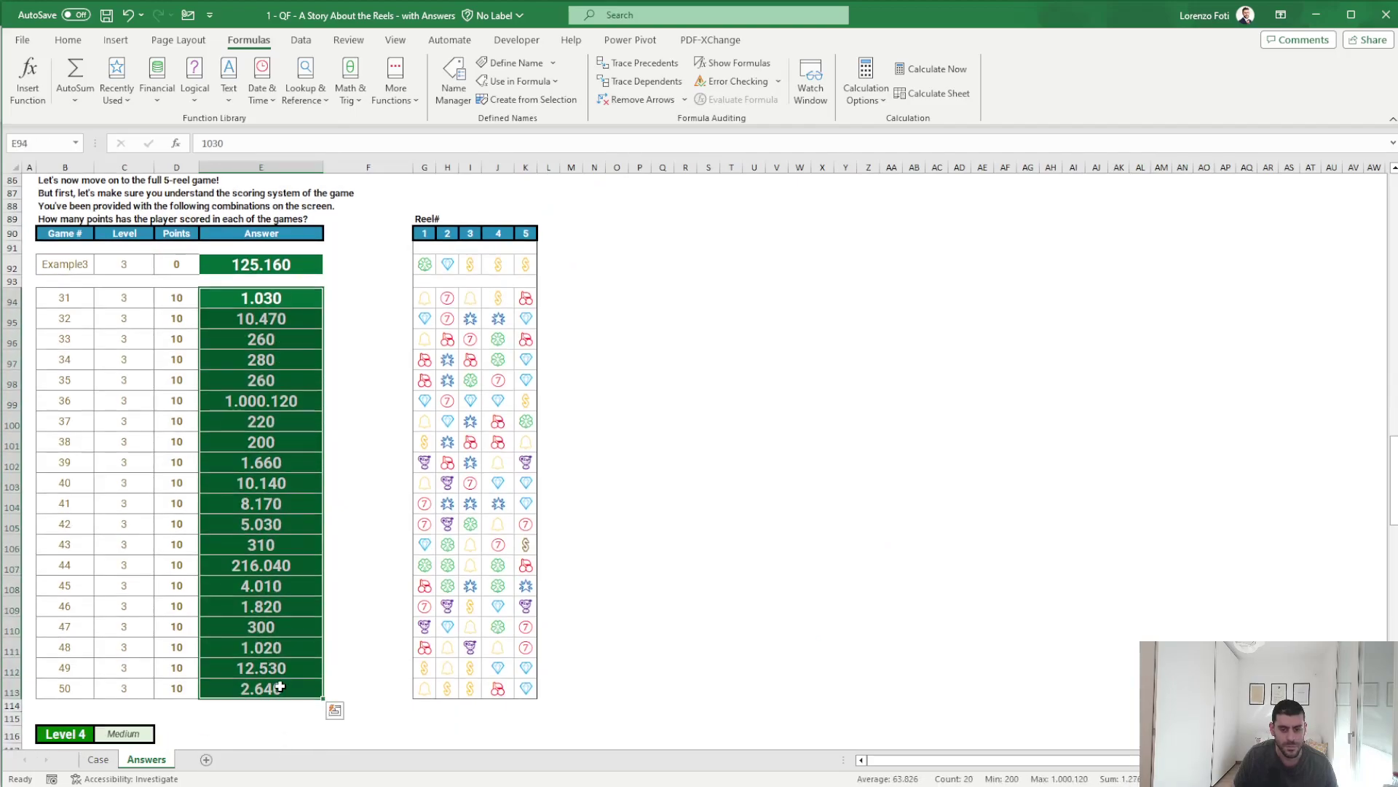
click(98, 759)
scroll(321, 517, down, 5)
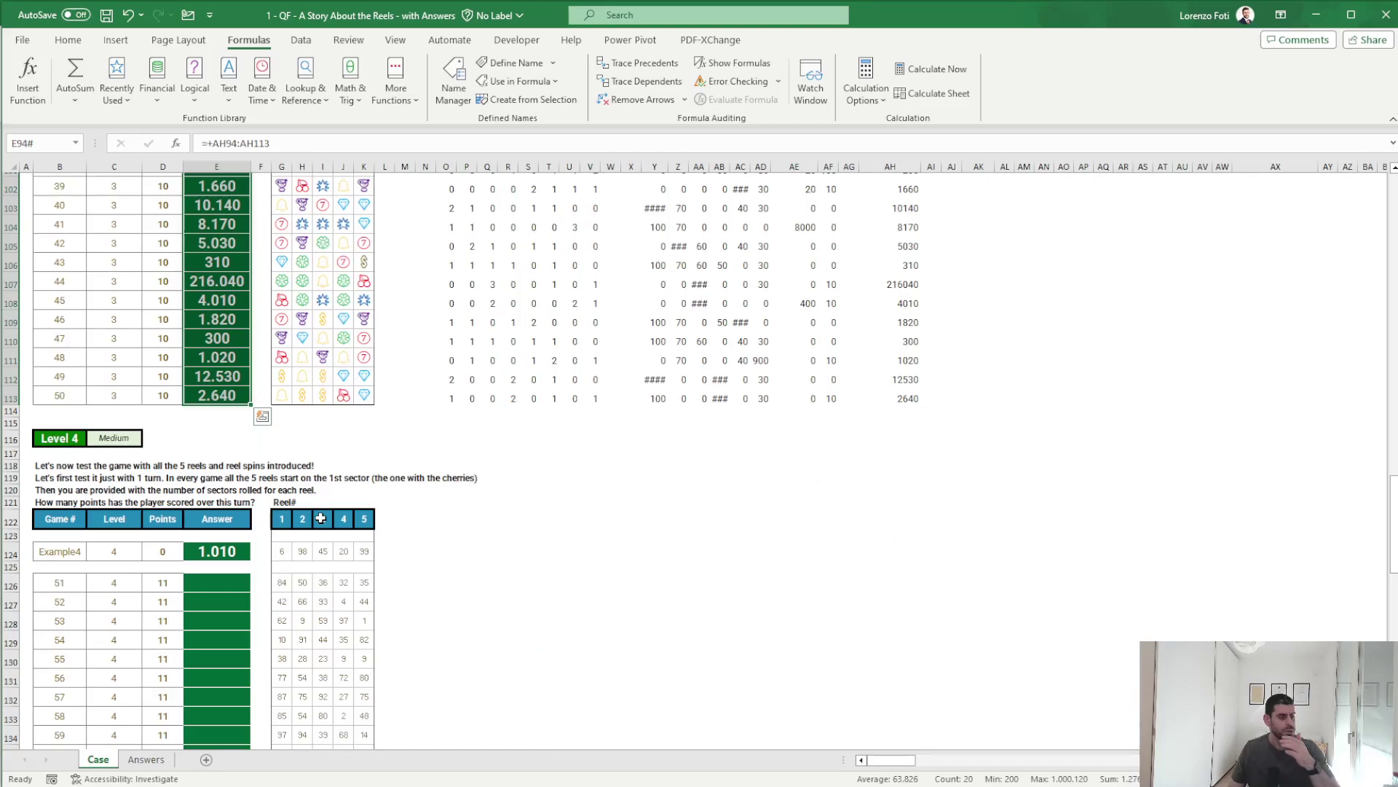
click(571, 504)
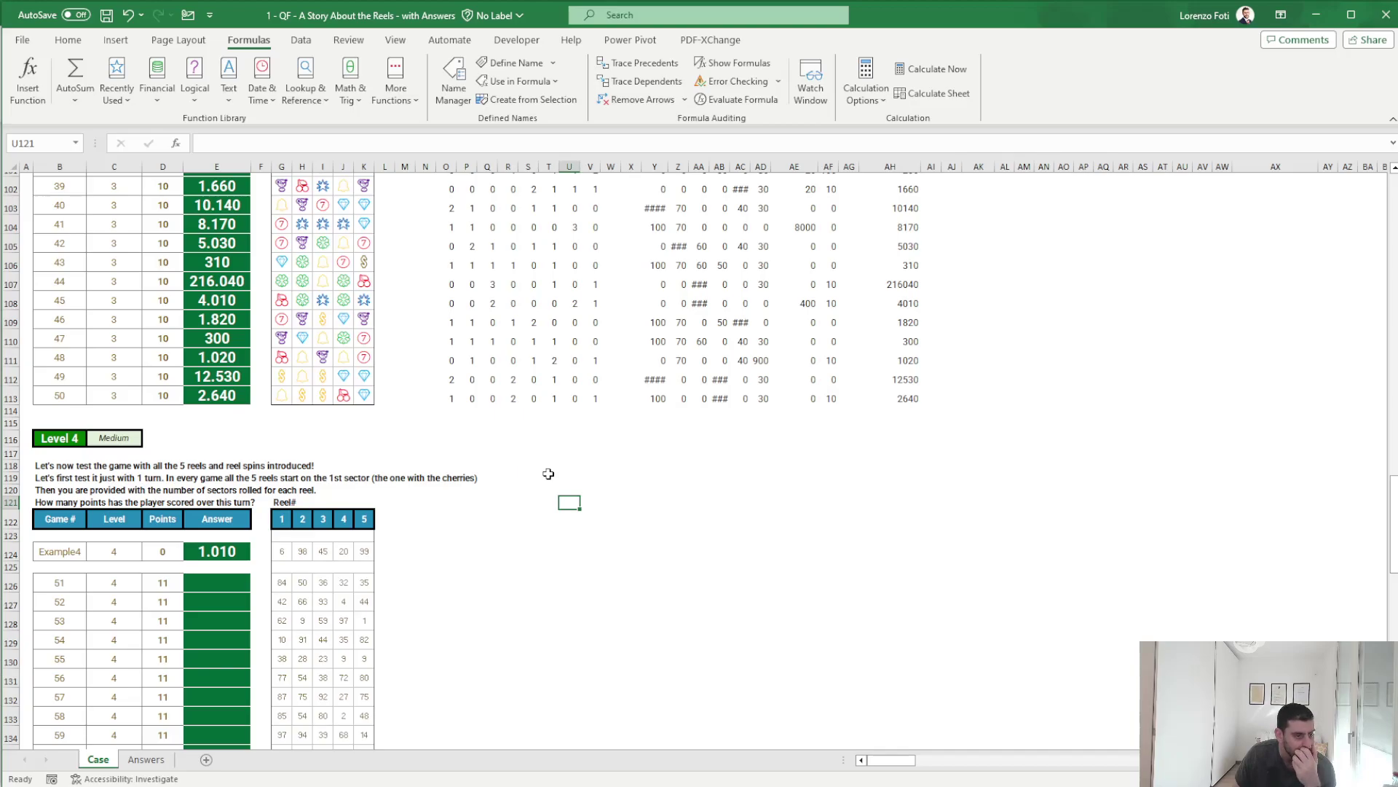
scroll(548, 474, up, 1)
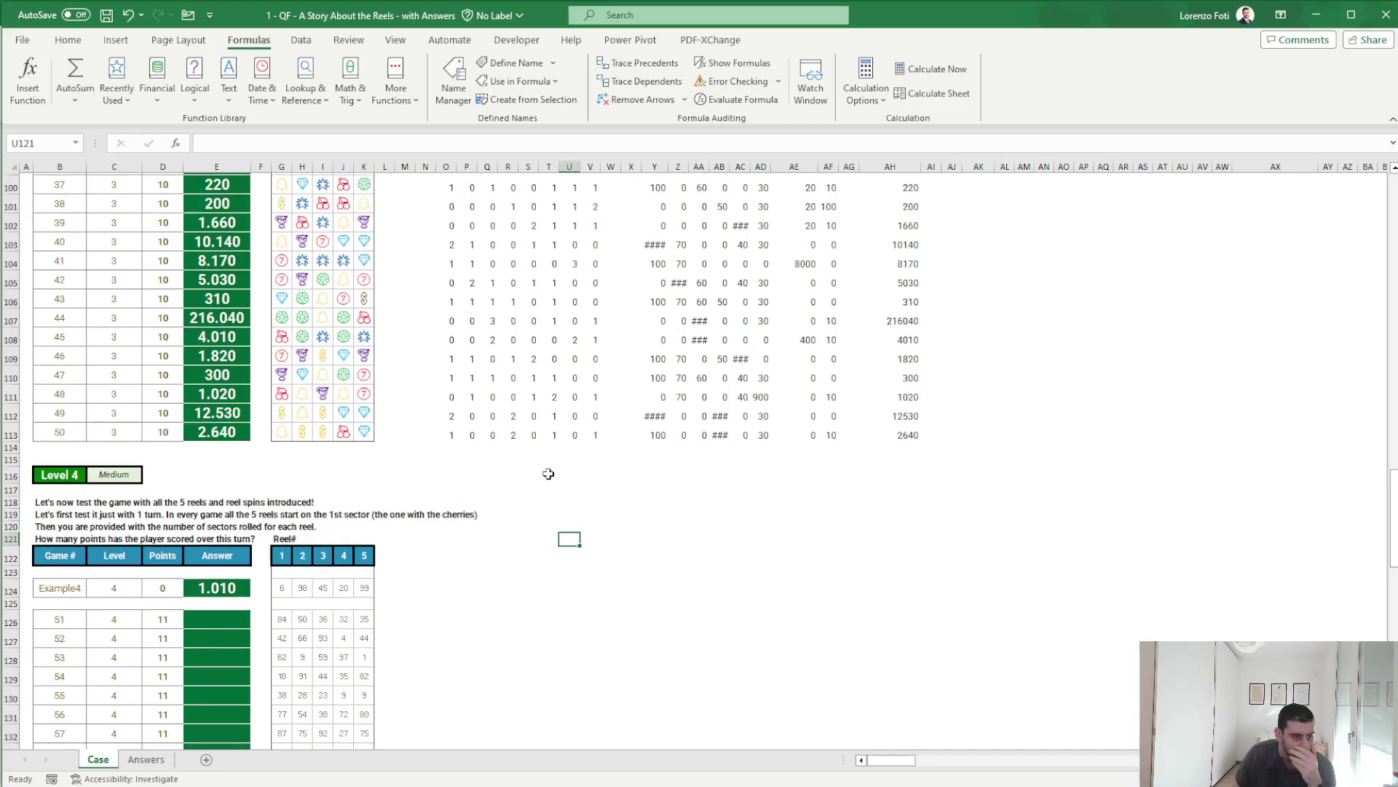
scroll(549, 474, up, 10)
scroll(548, 473, up, 5)
- Copy the L62 sector formula into O124, delete it, and add a blank Sheet1
click(363, 271)
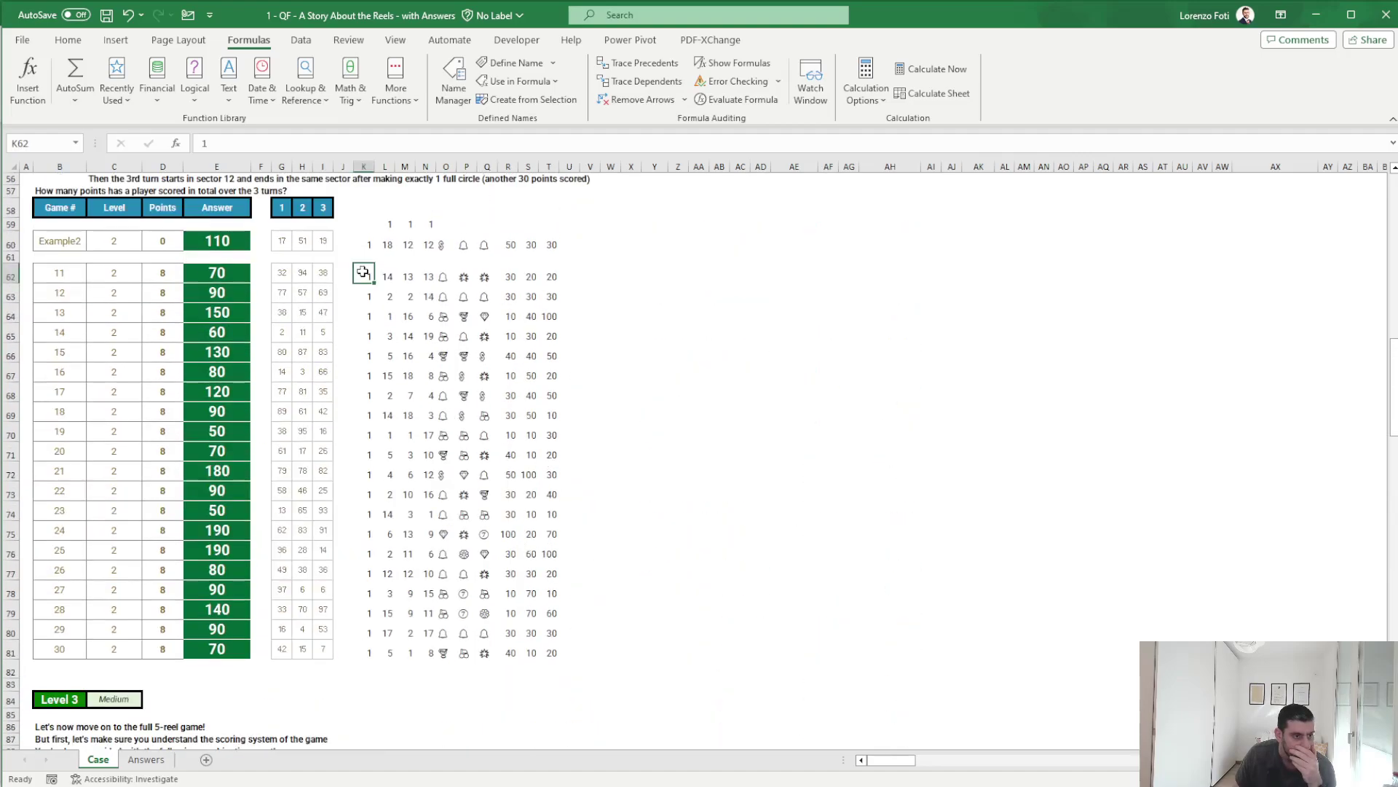
click(386, 274)
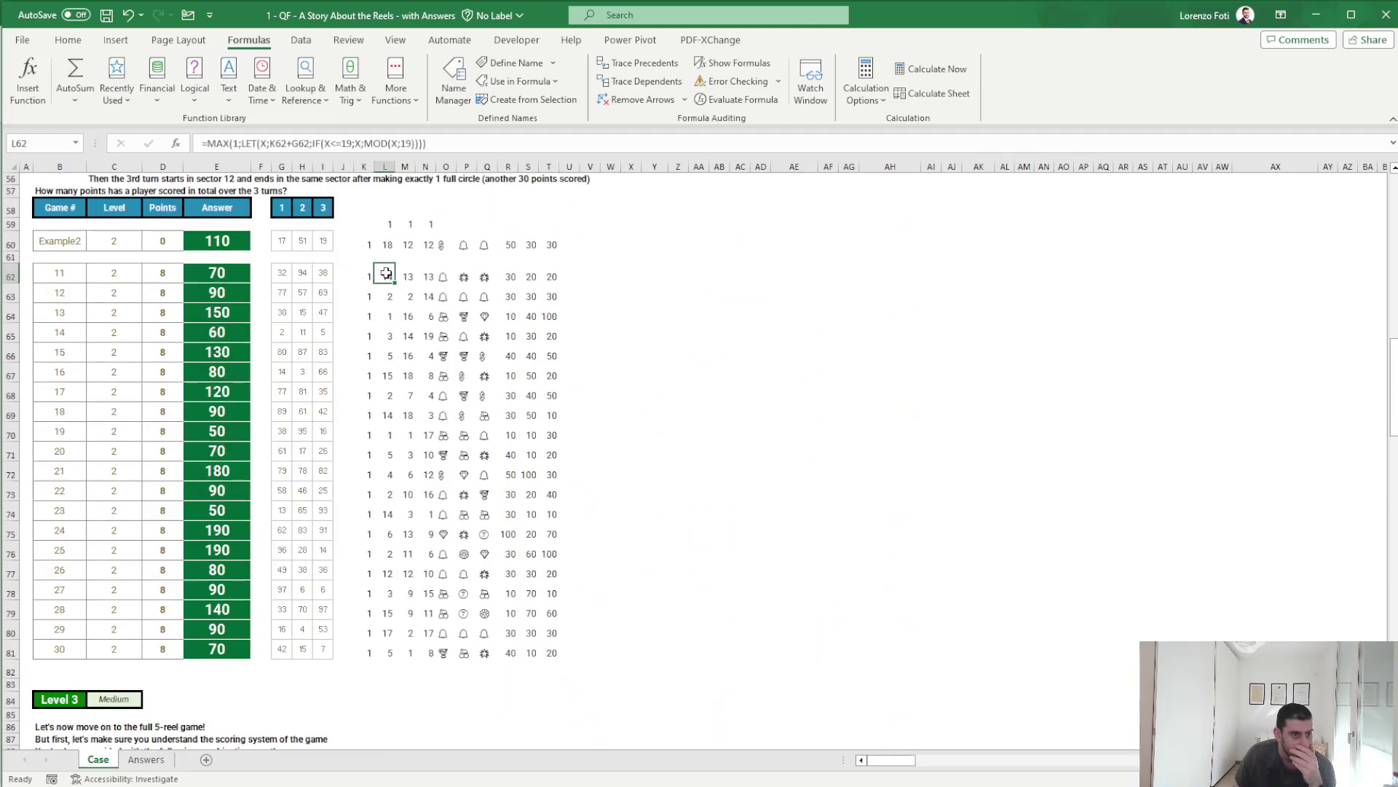
key(ctrl+c)
scroll(415, 466, down, 12)
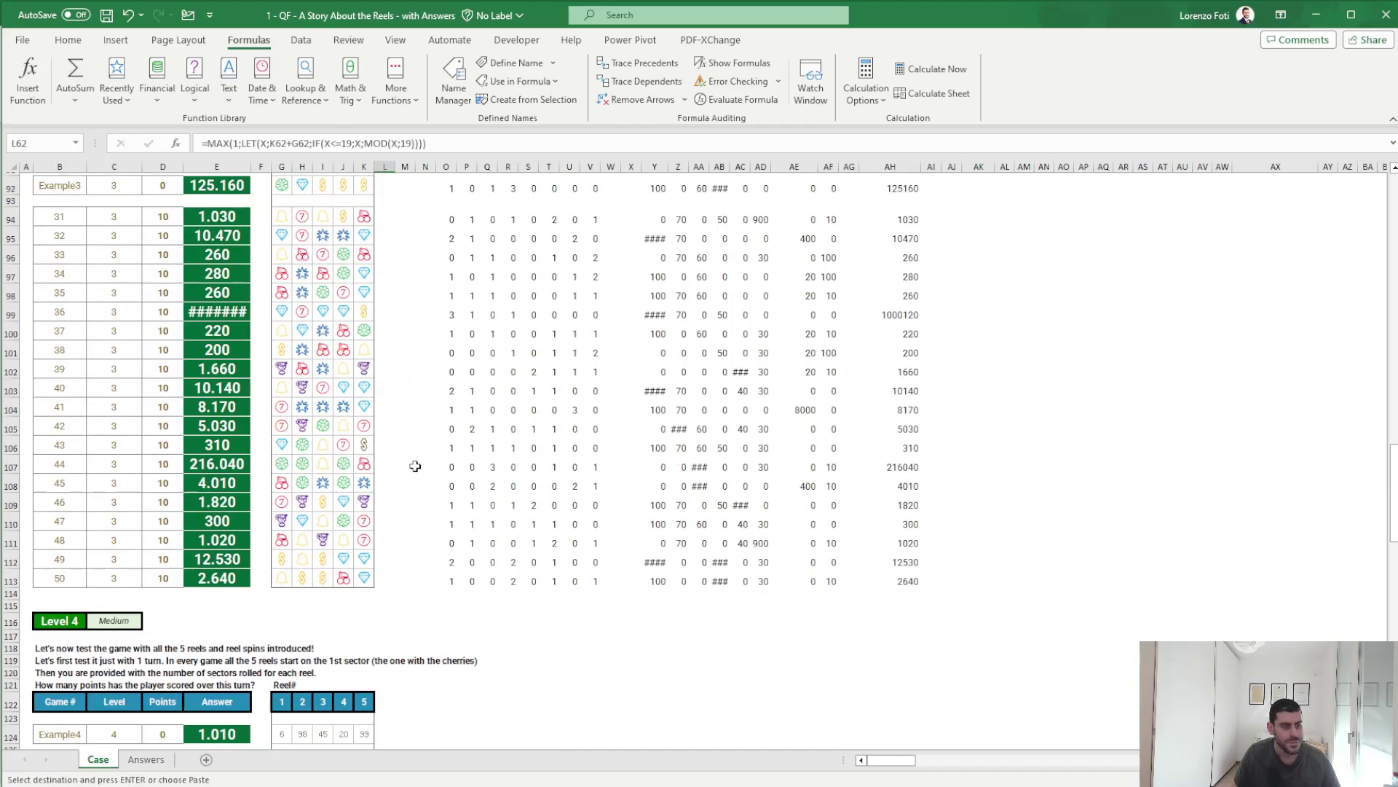
scroll(415, 466, down, 5)
click(454, 440)
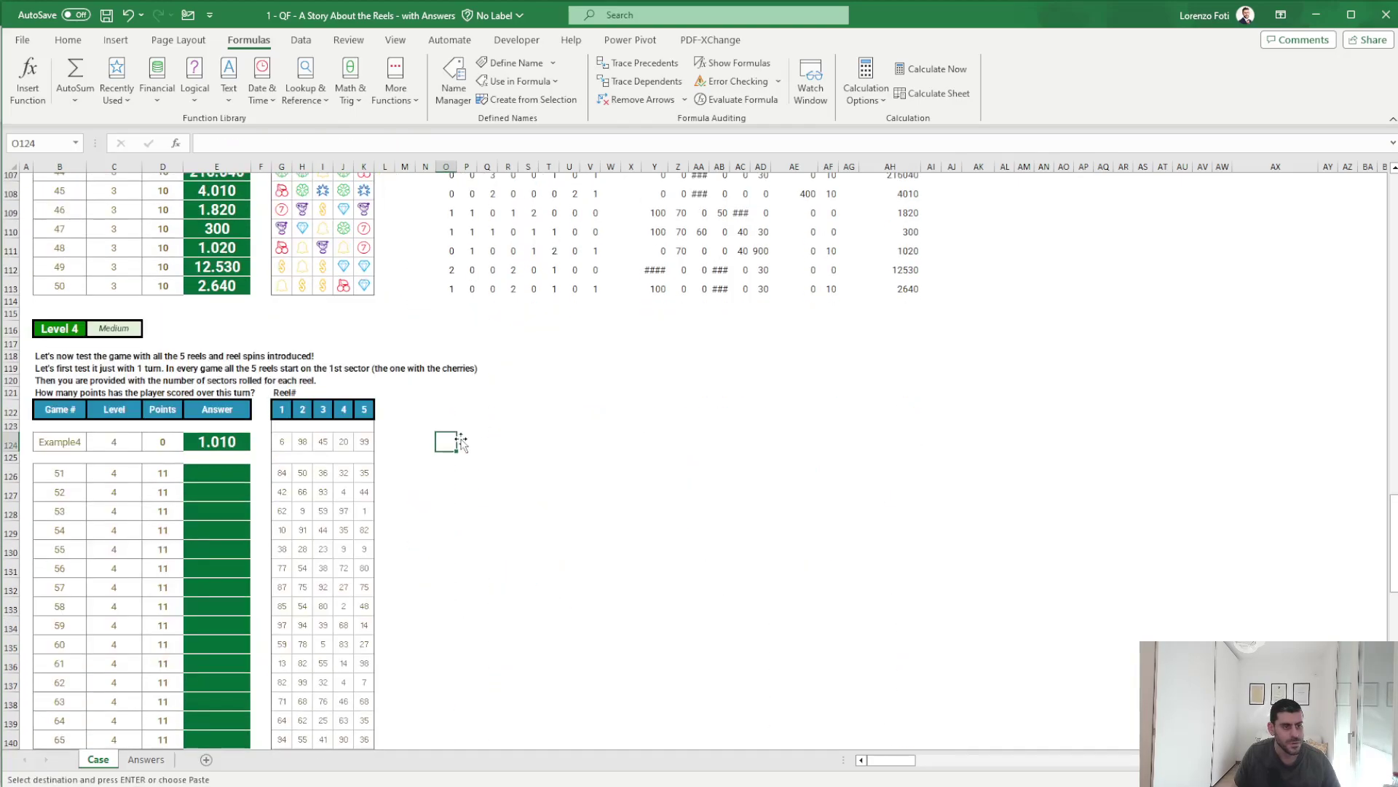
key(ctrl+v)
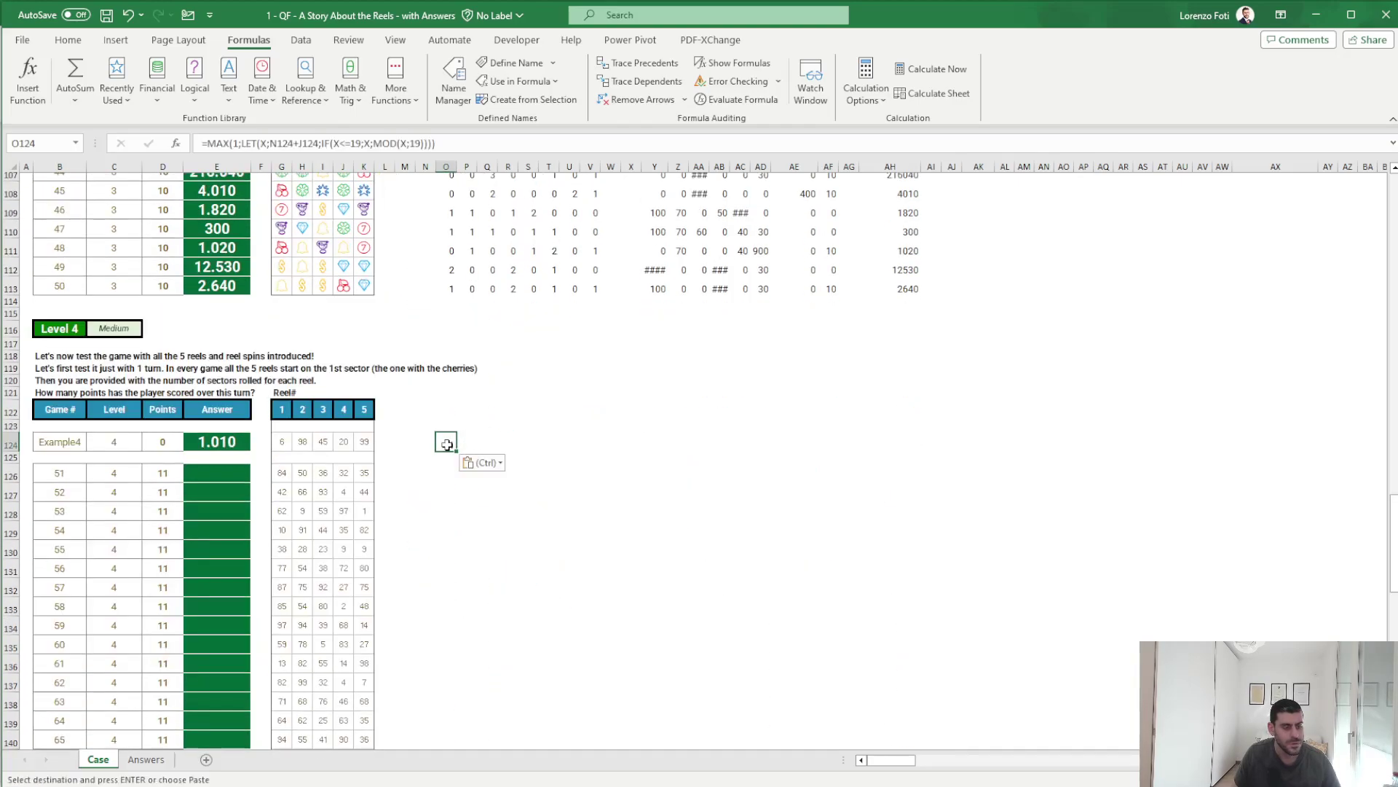
key(Delete)
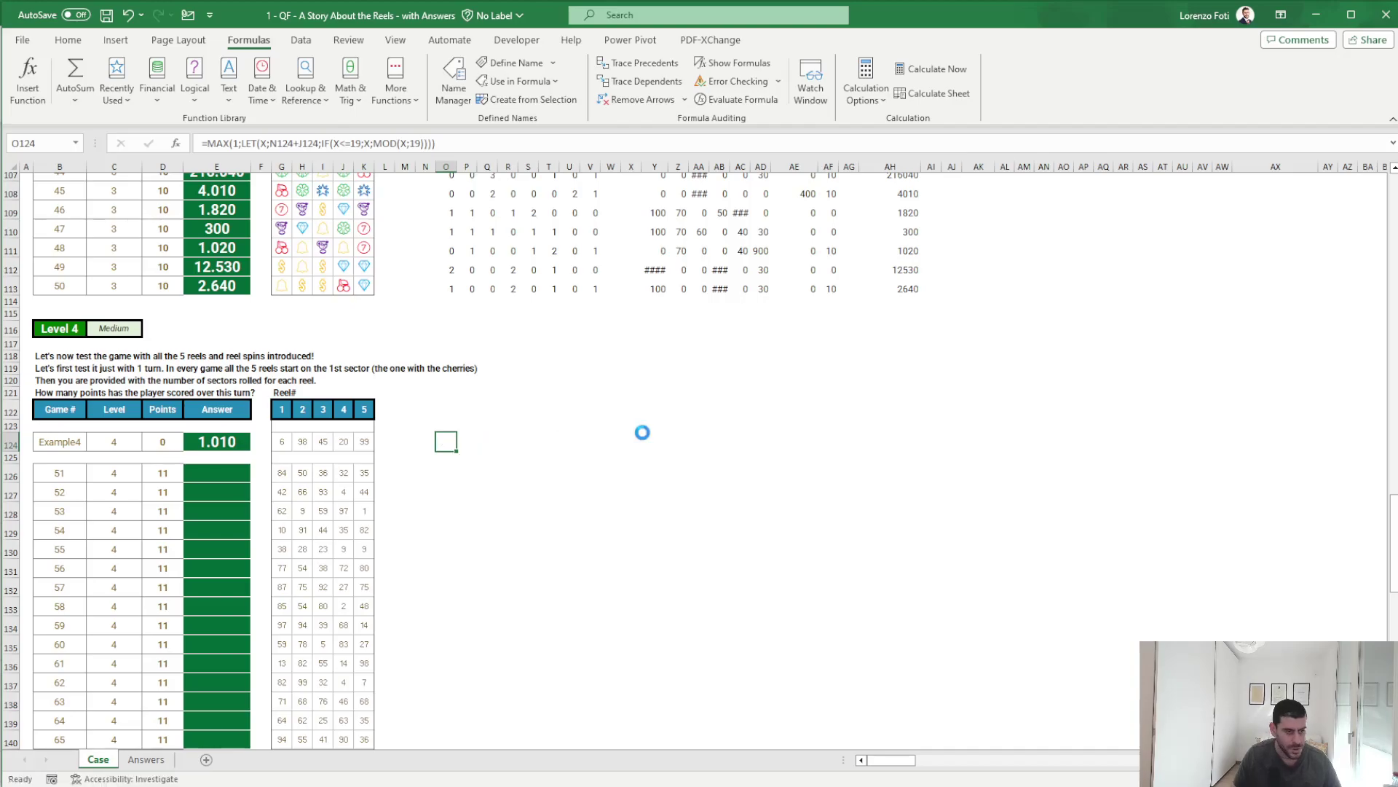
click(206, 759)
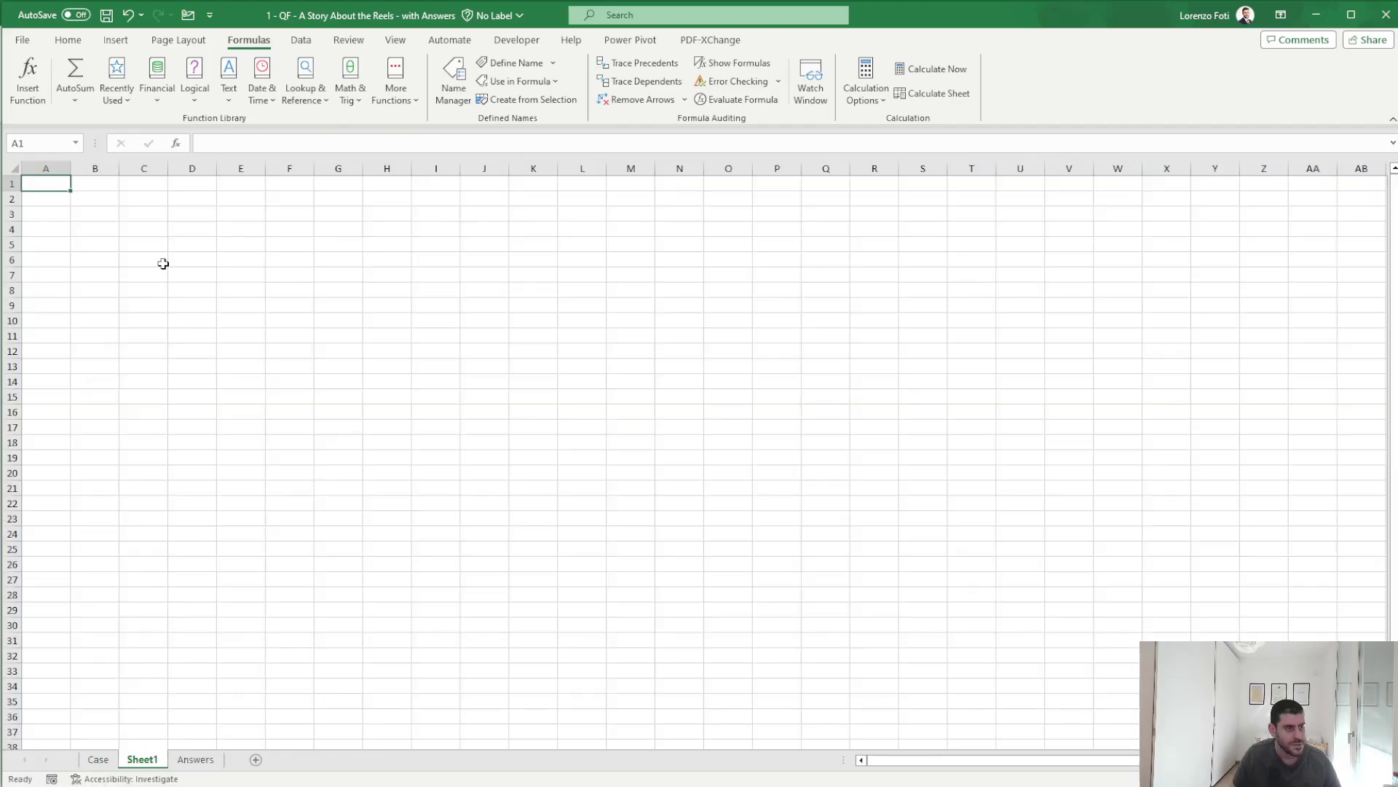
- Label D3 'Exampe44' and enter the LET/XLOOKUP formula in F3 to spill its five reel values
click(182, 213)
text(Exampe4)
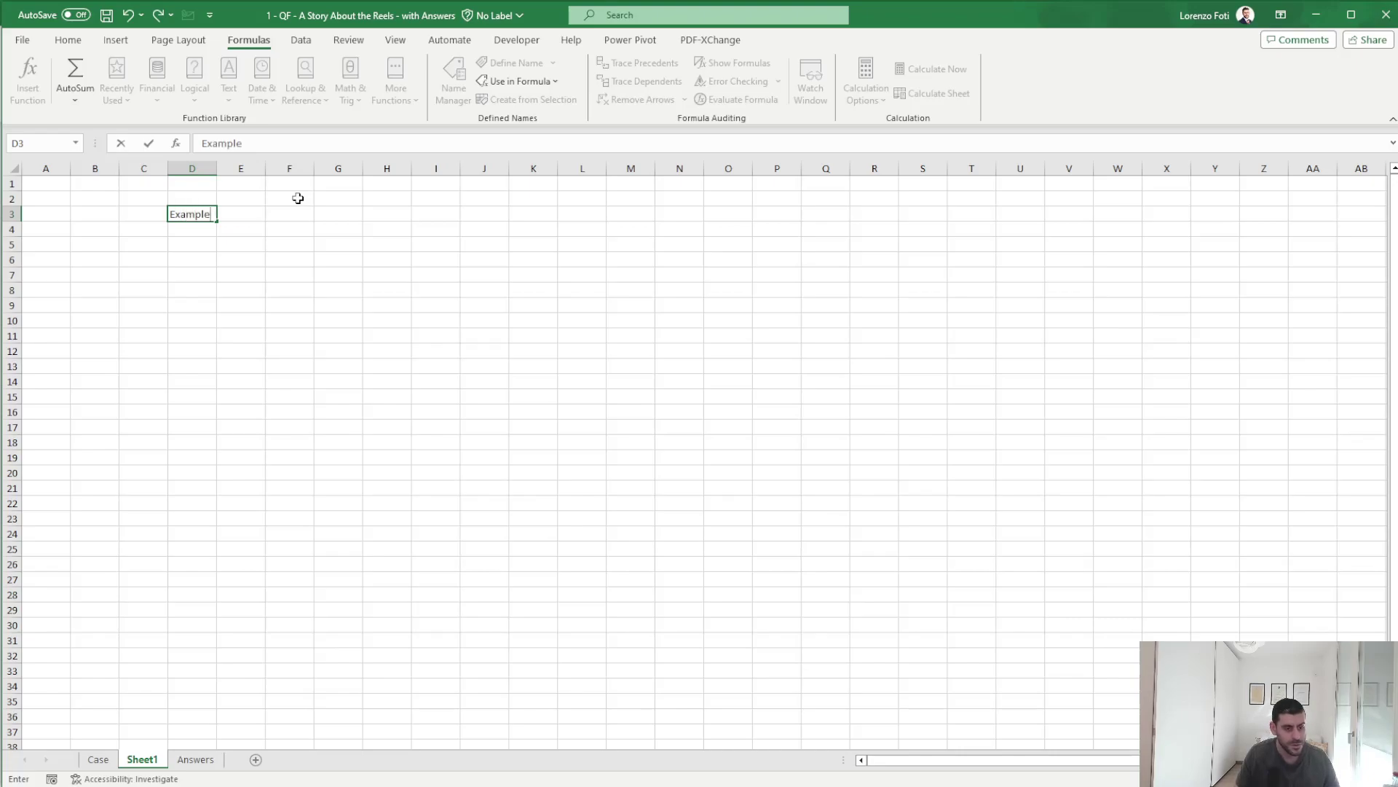
text(4)
key(Tab)
key(Tab)
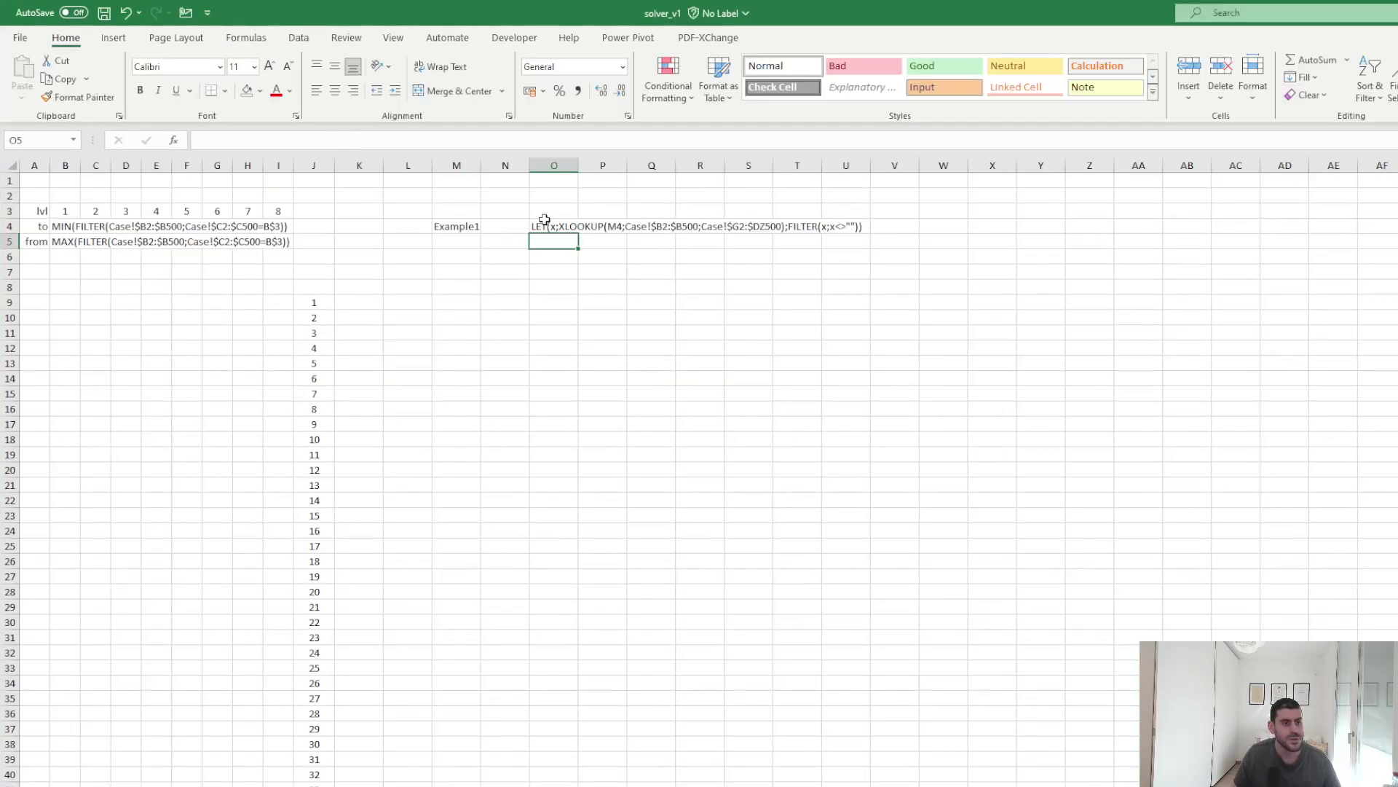
click(574, 225)
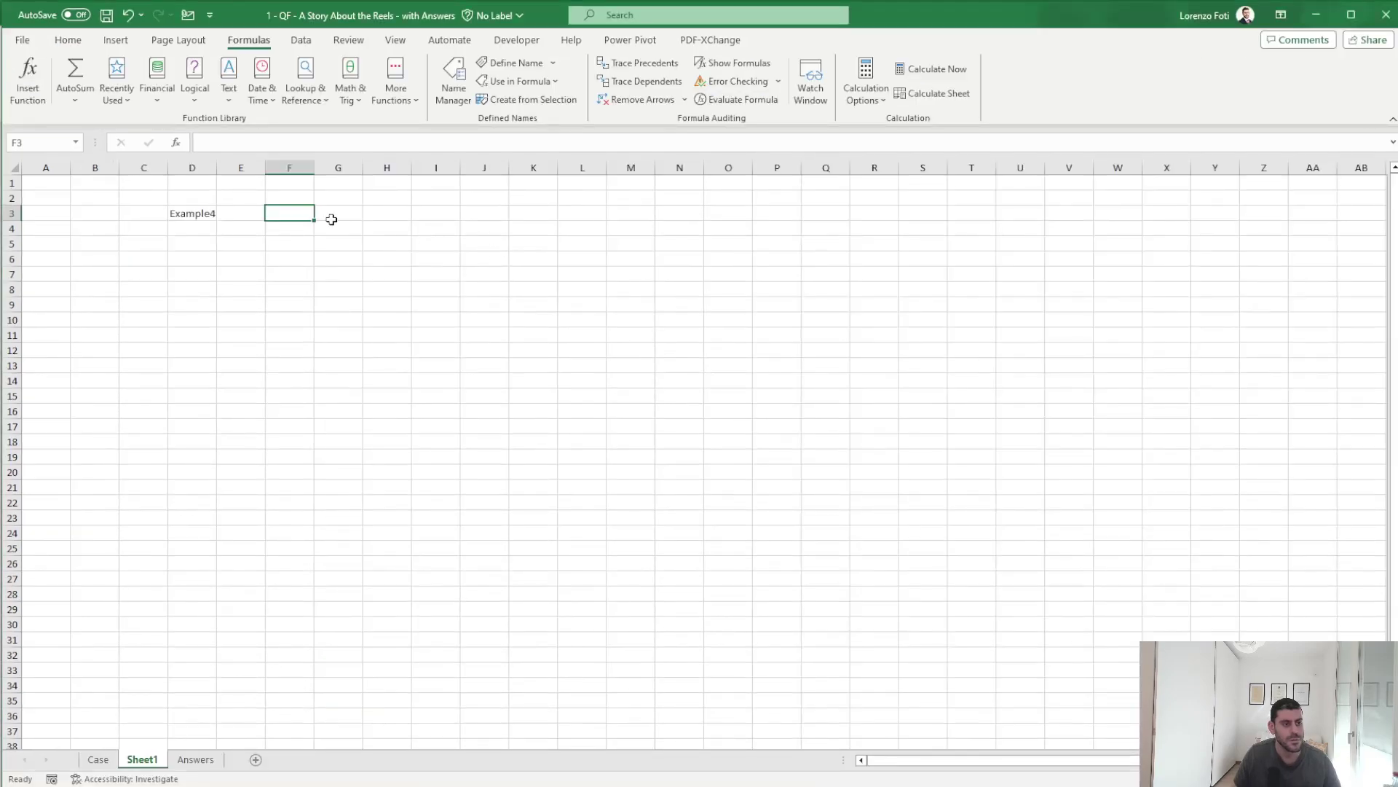
text(+)
key(ctrl+v)
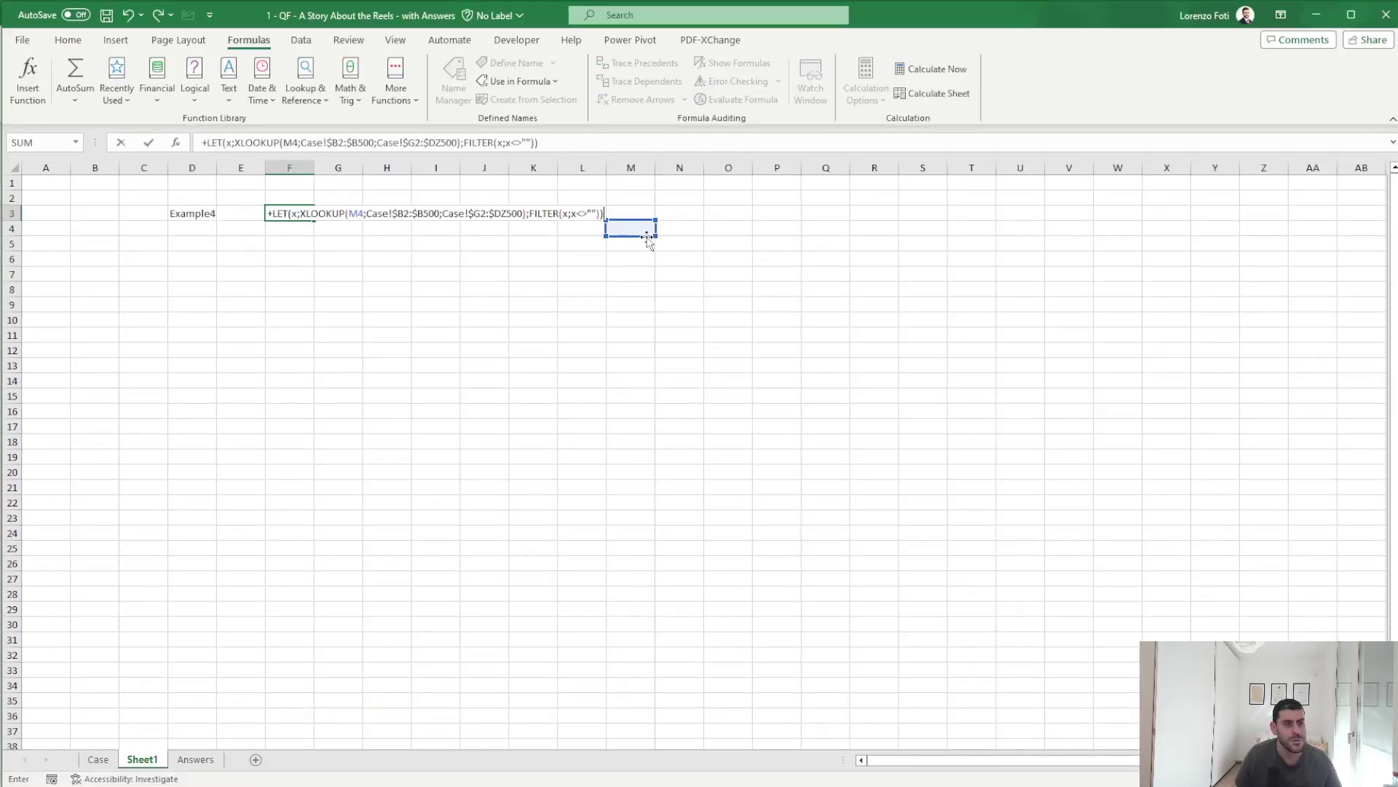
click(186, 212)
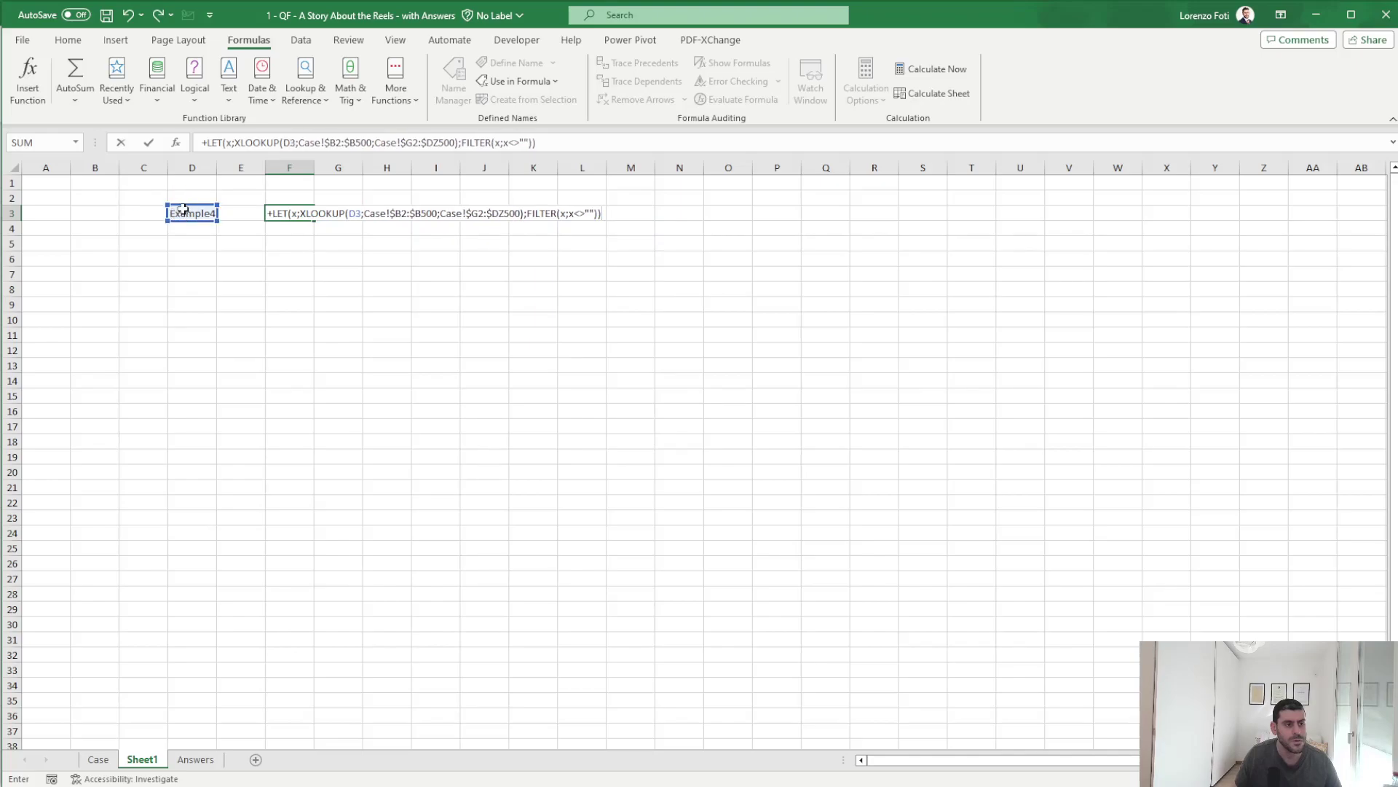
key(Return)
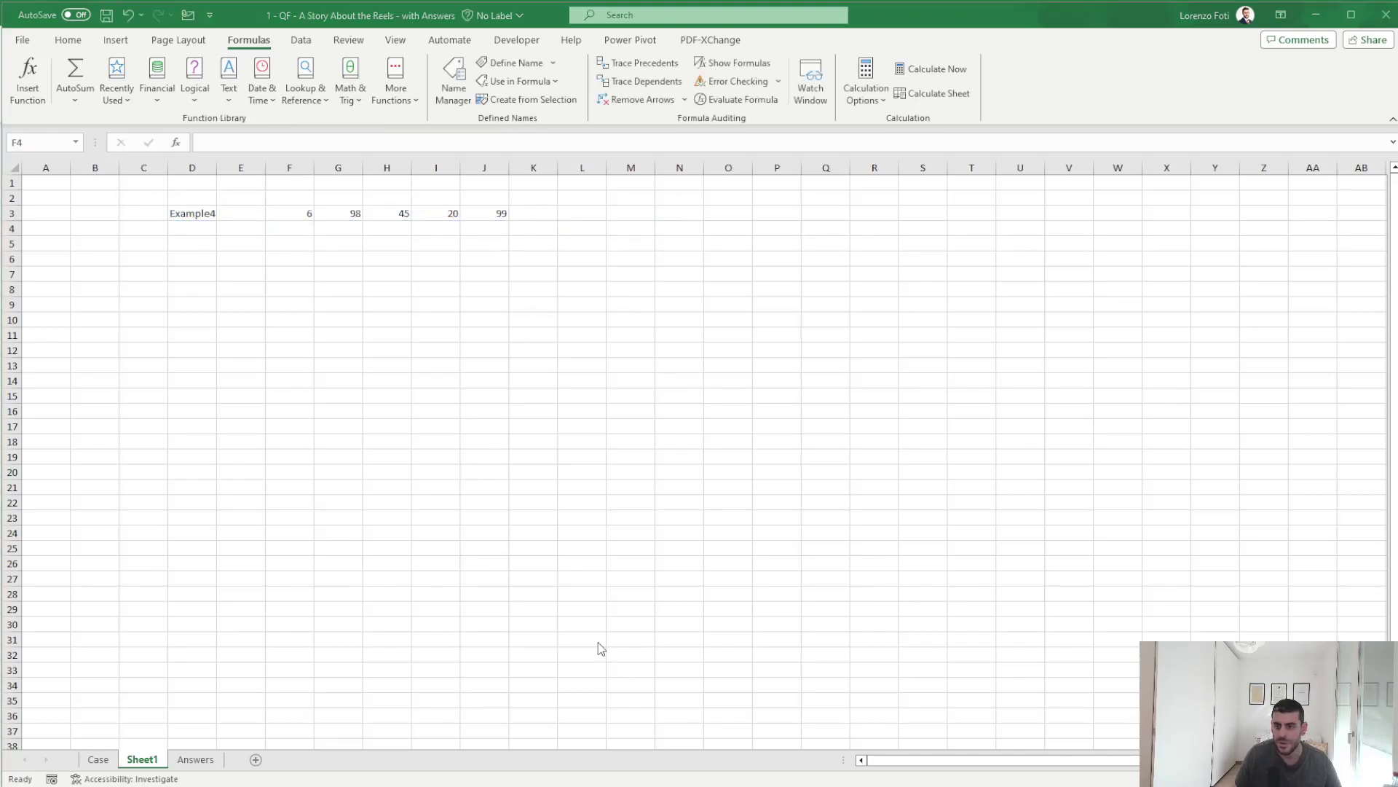
- Enter =TRANSPOSE(F3#) in F8 to list the rolls 6, 98, 45, 20, 99 down F8:F12
click(317, 287)
click(297, 292)
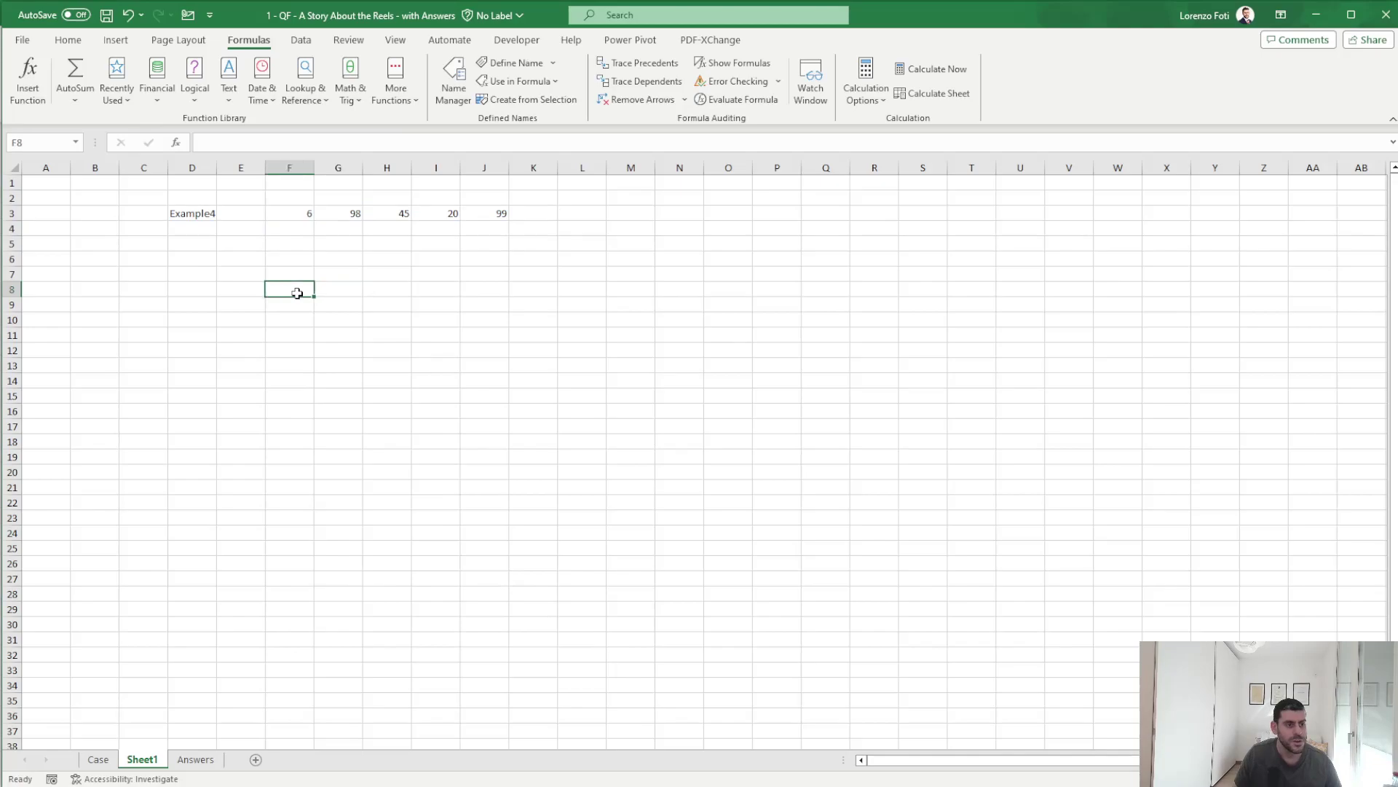
text(+tr)
key(Tab)
key(Up)
key(Up)
key(Up)
text(#)
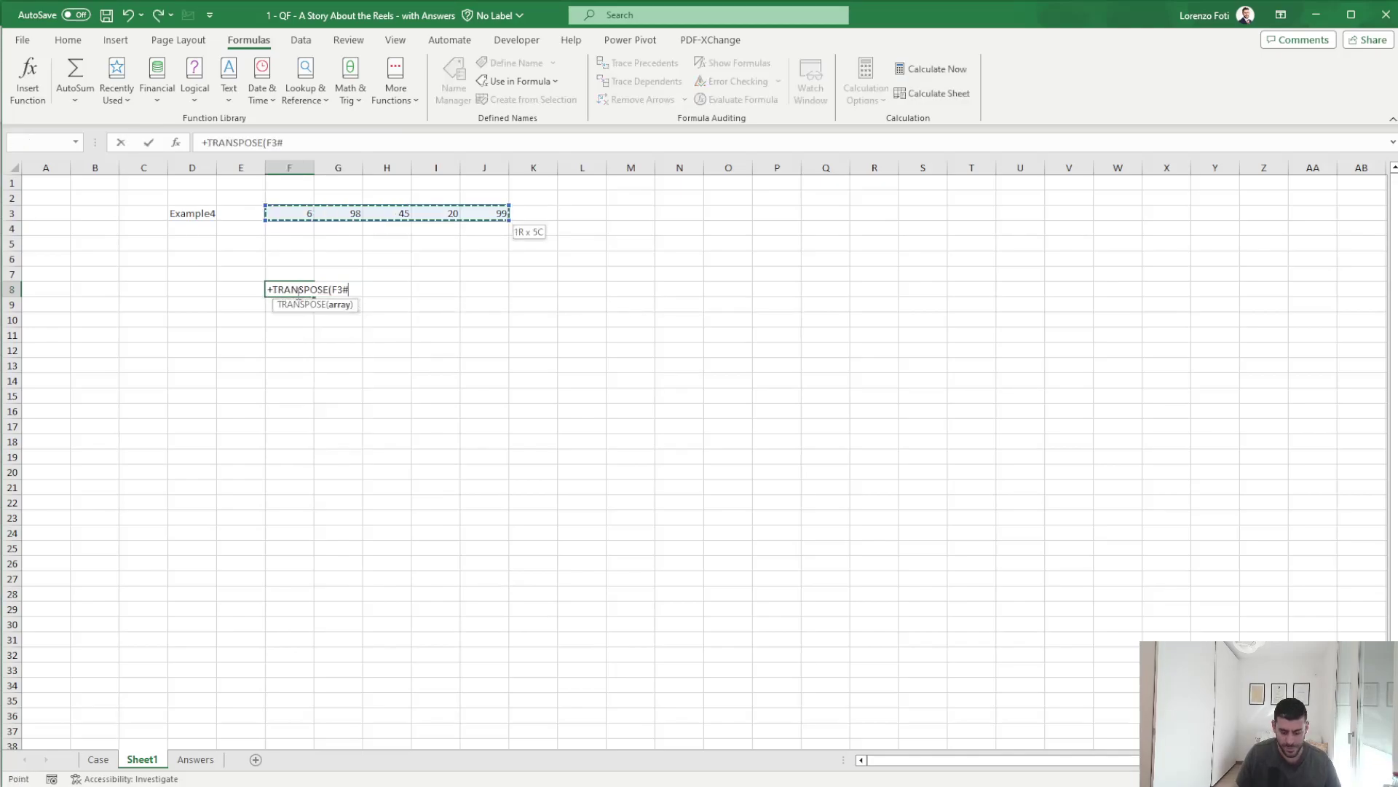
key(ctrl+Return)
key(Right)
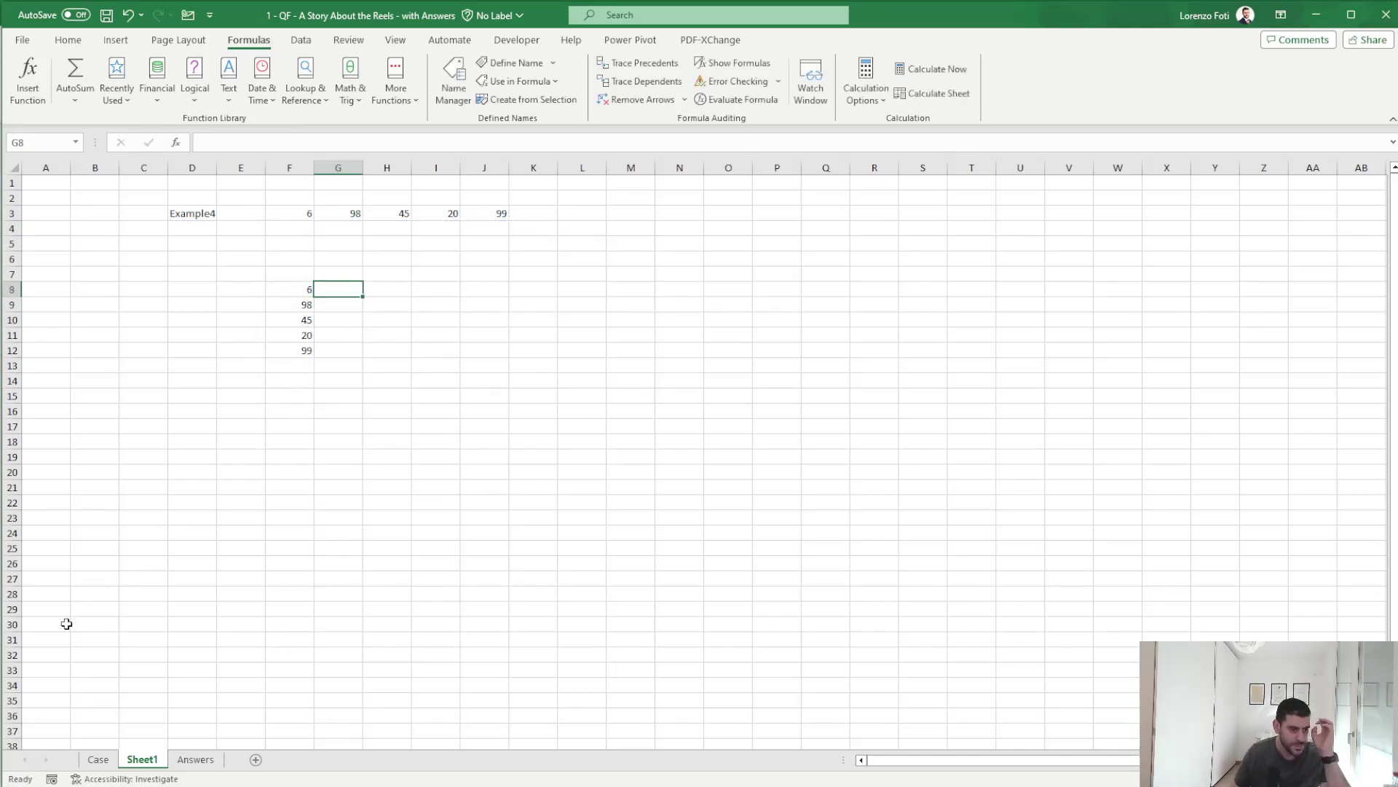
- Copy the L62 sector formula from the Case sheet into I8:J8 on Sheet1
click(97, 759)
scroll(444, 446, up, 8)
scroll(454, 383, up, 10)
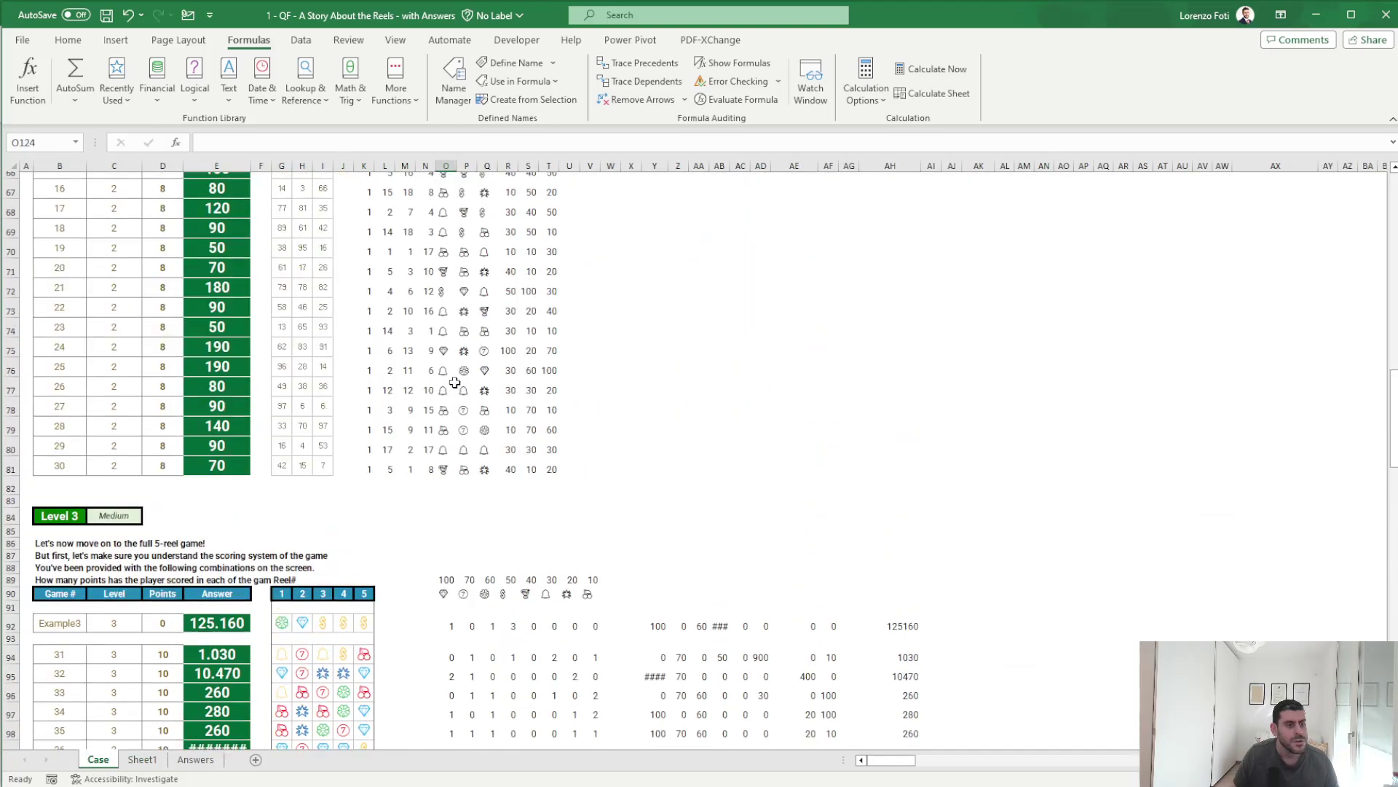
scroll(445, 364, up, 4)
click(382, 311)
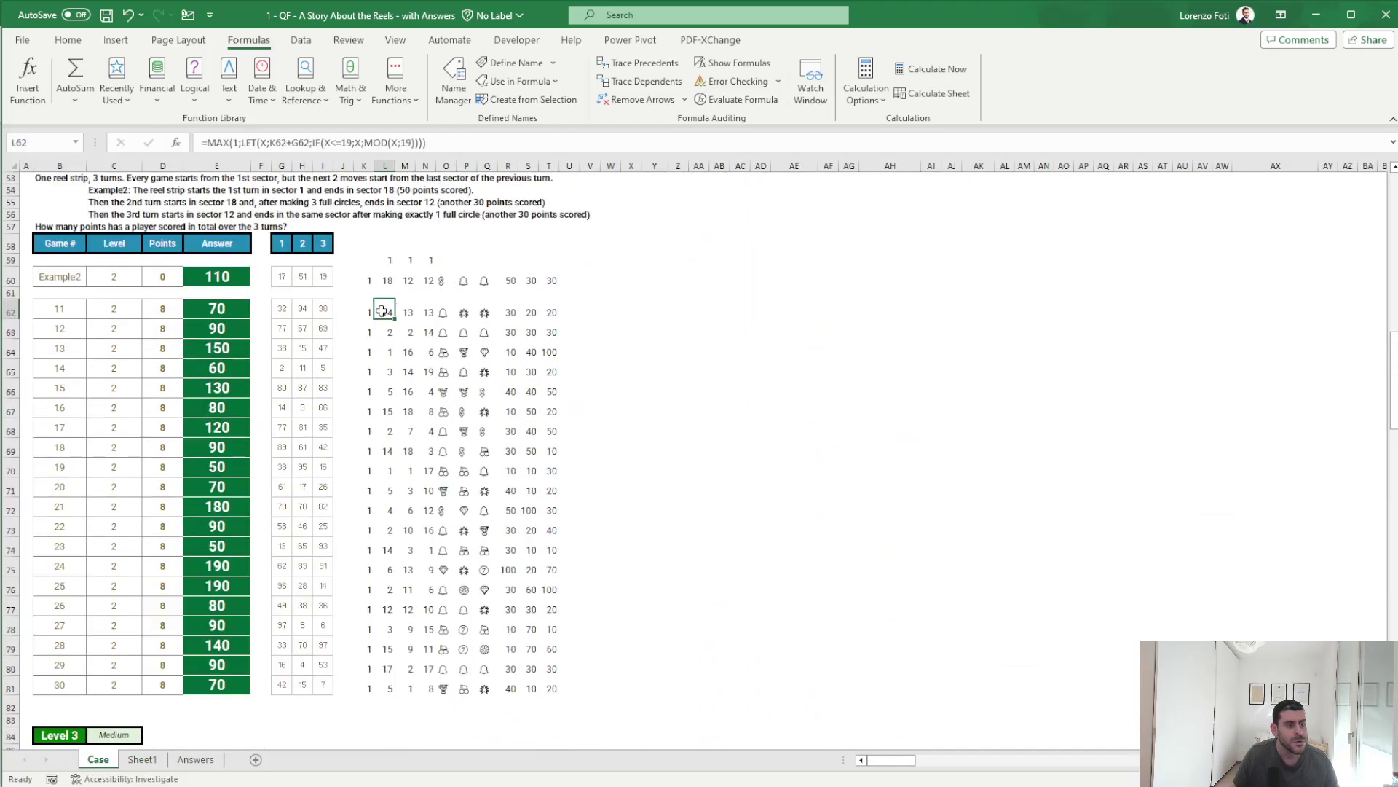
key(ctrl+c)
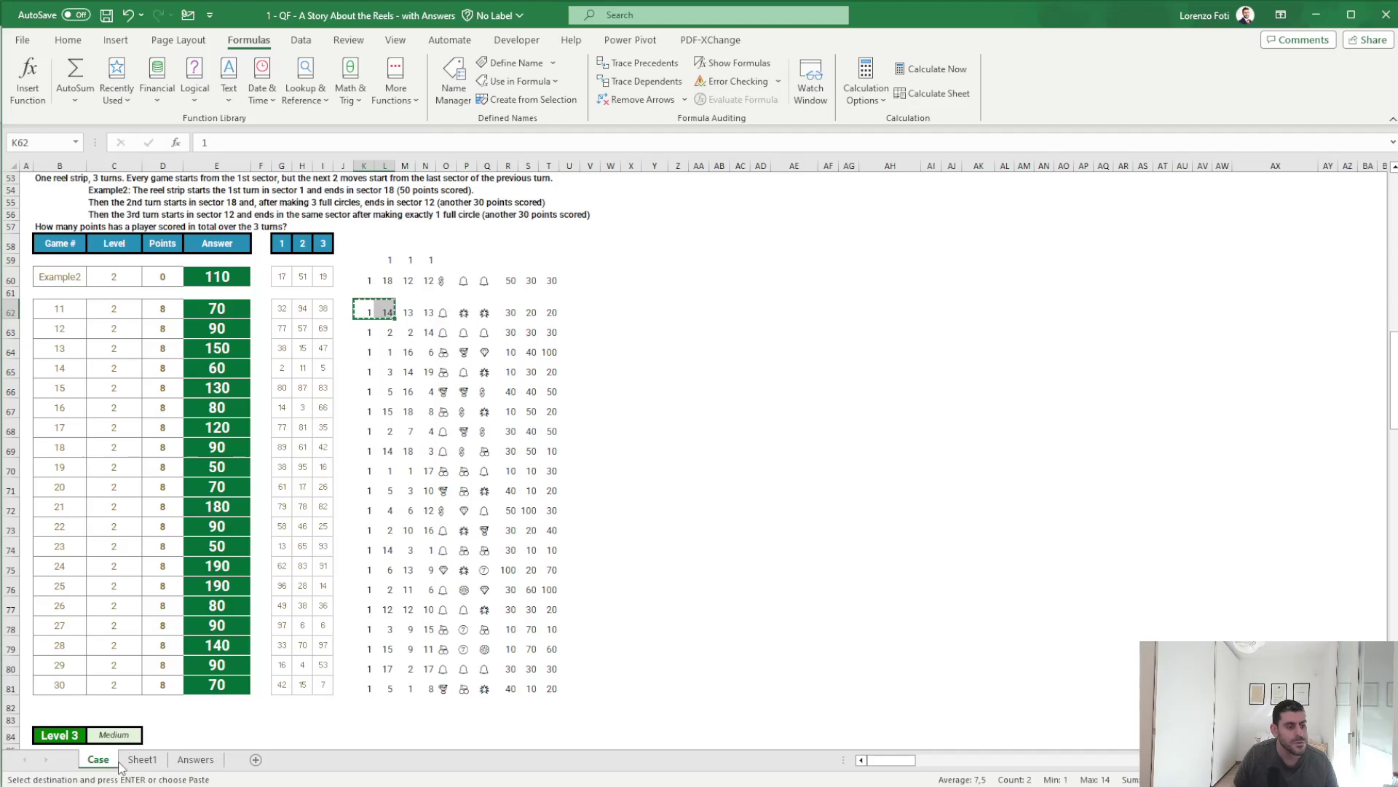
key(ctrl+Page_Down)
drag(419, 288, 495, 288)
key(ctrl+v)
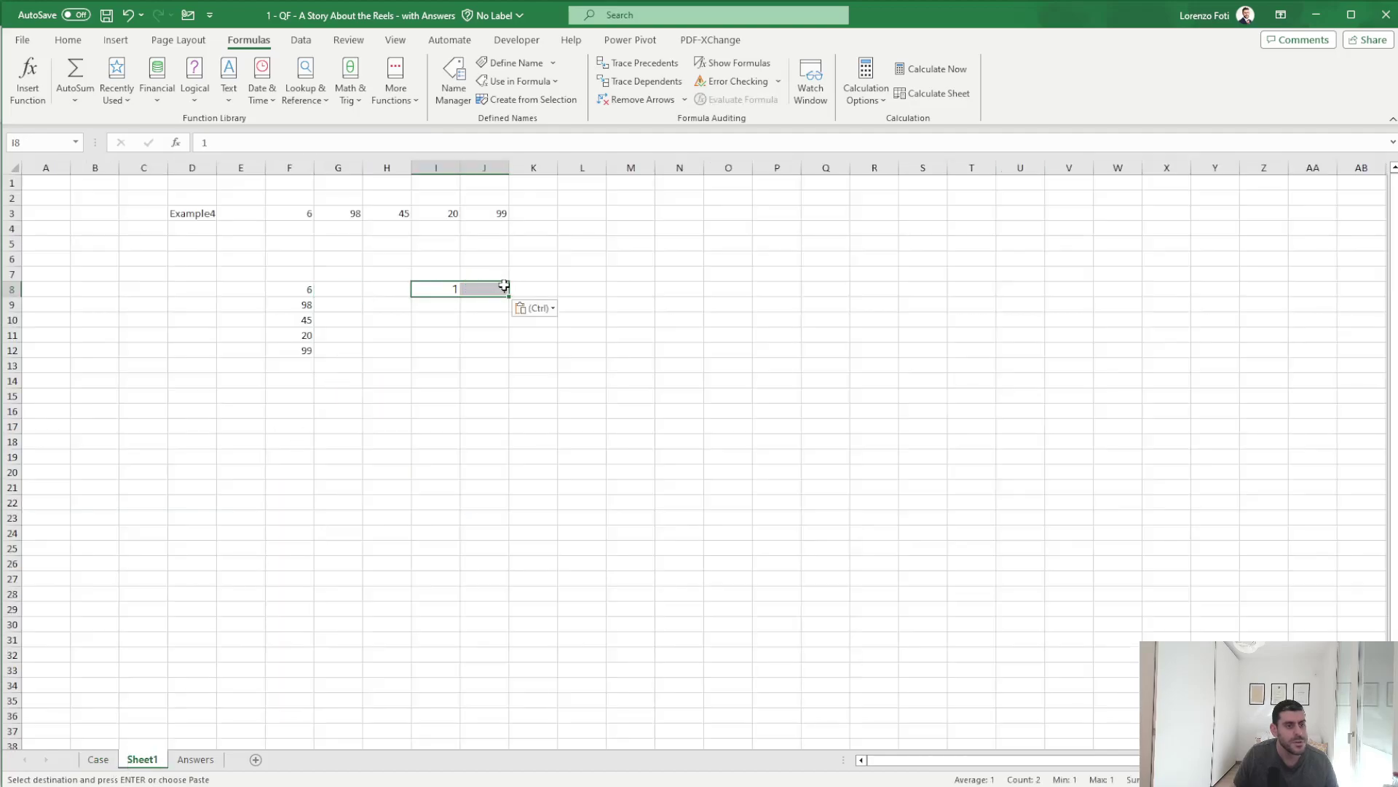
click(502, 289)
- Point J8's formula at F8 and fill I8:J8 down to row 12, giving sectors 7, 4, 8, 2, 5
click(295, 141)
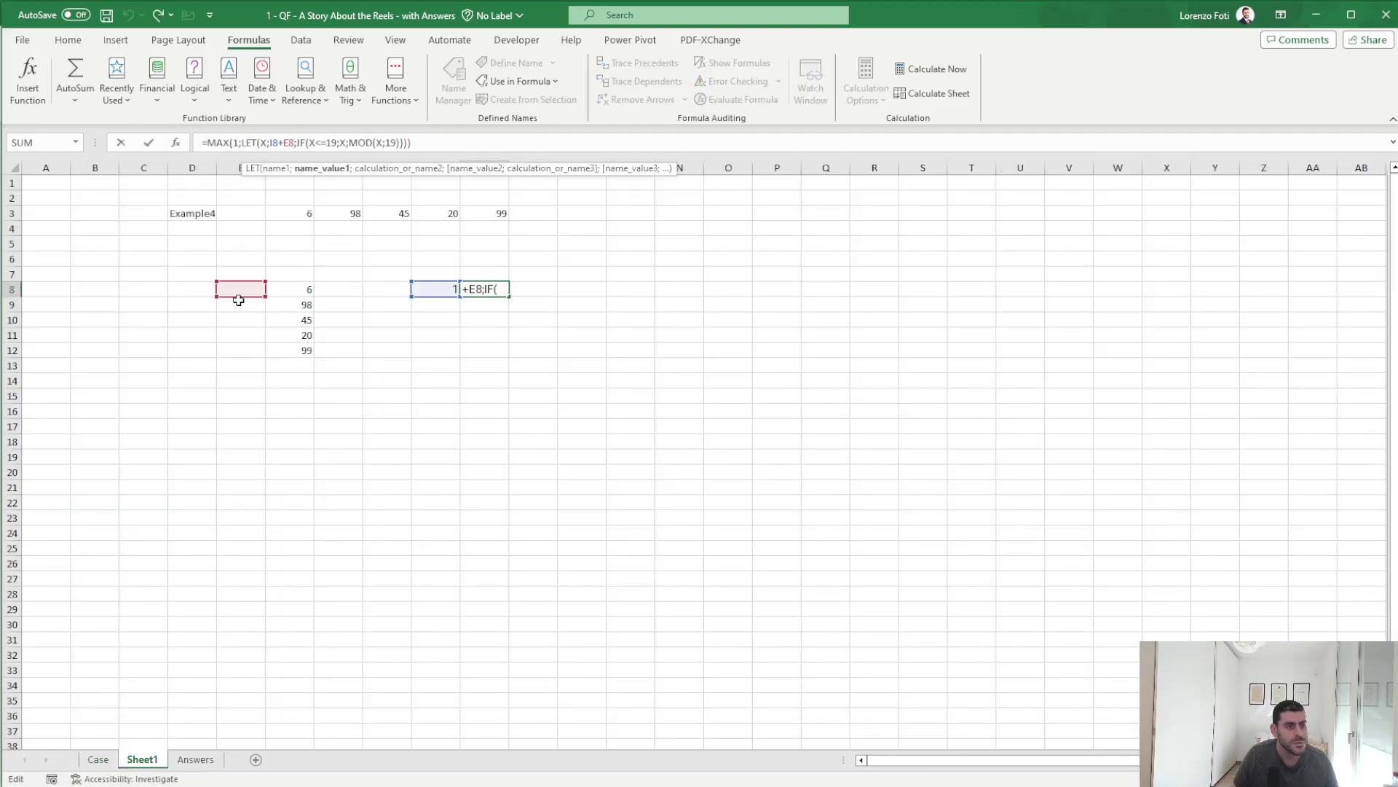
drag(238, 300, 295, 292)
key(Return)
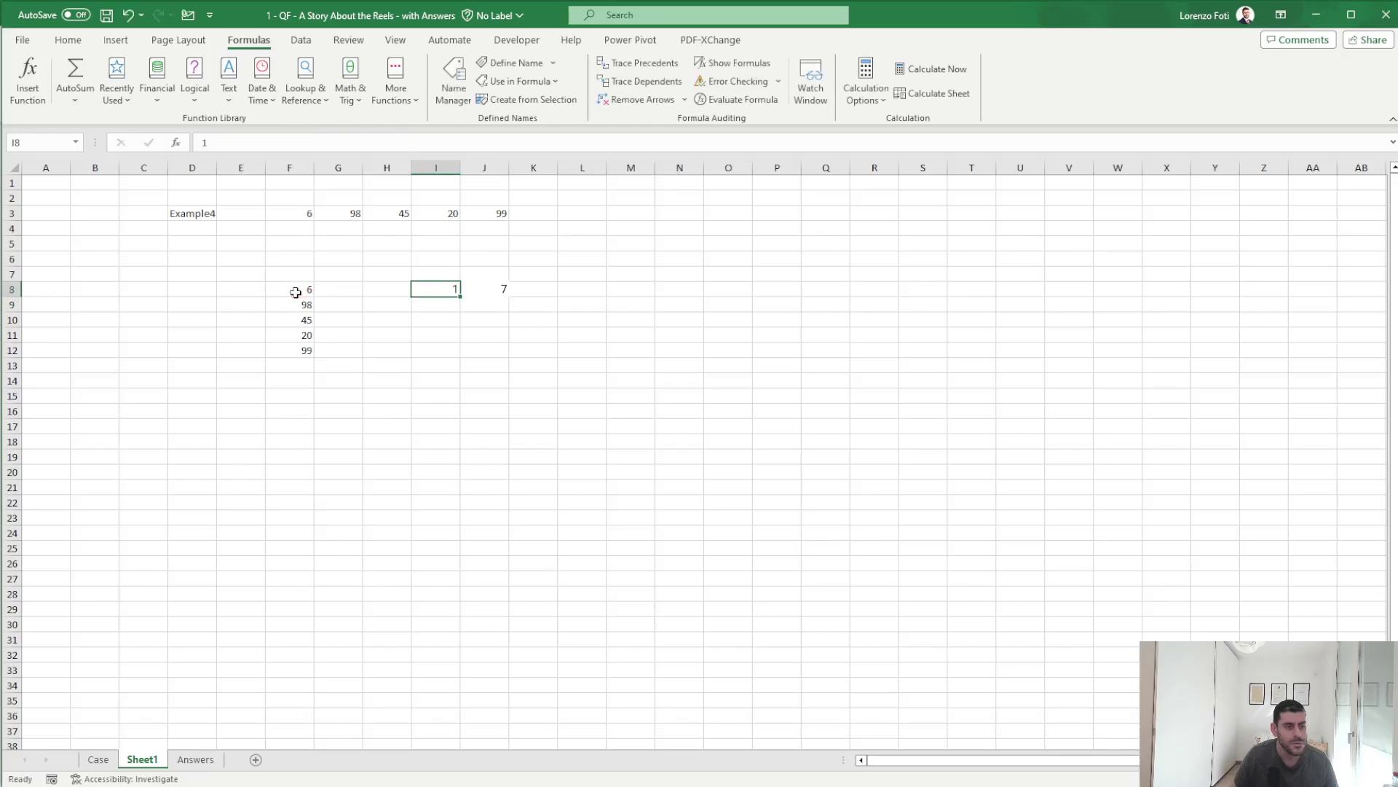
key(shift+Right)
key(ctrl+c)
key(Down)
key(shift+Down)
key(shift+Down)
key(shift+Down)
key(shift+Right)
key(ctrl+v)
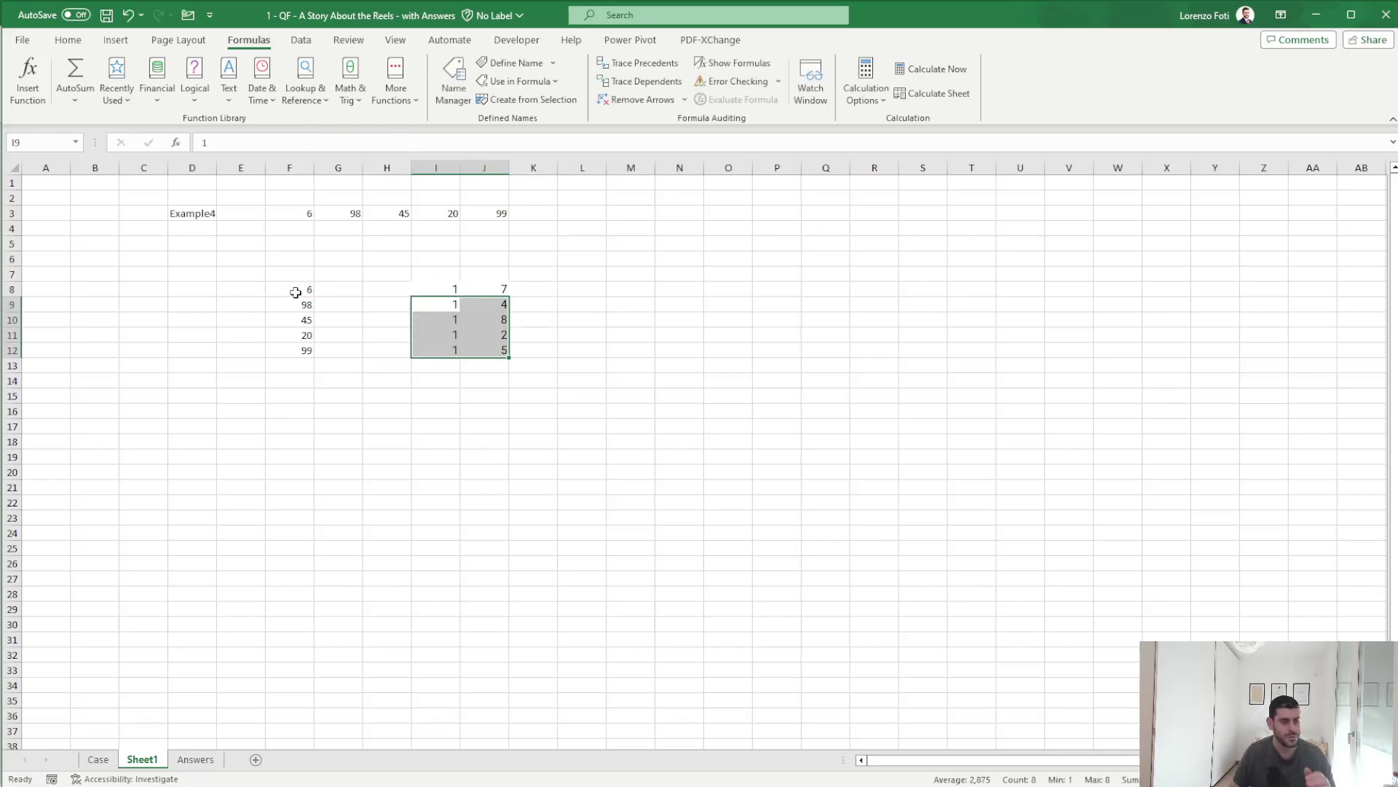
key(Up)
key(Right)
key(Right)
key(Right)
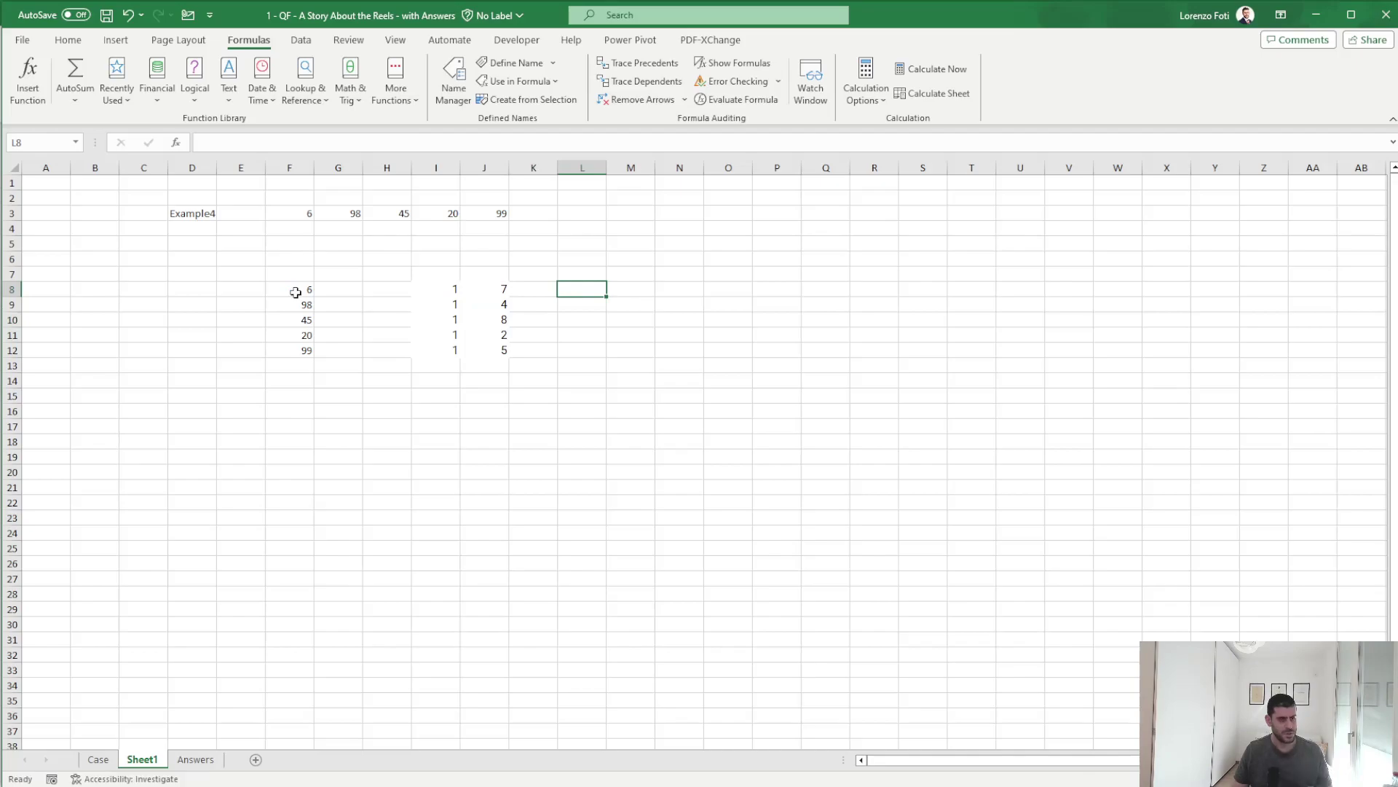
key(Left)
key(Left)
key(Left)
key(Left)
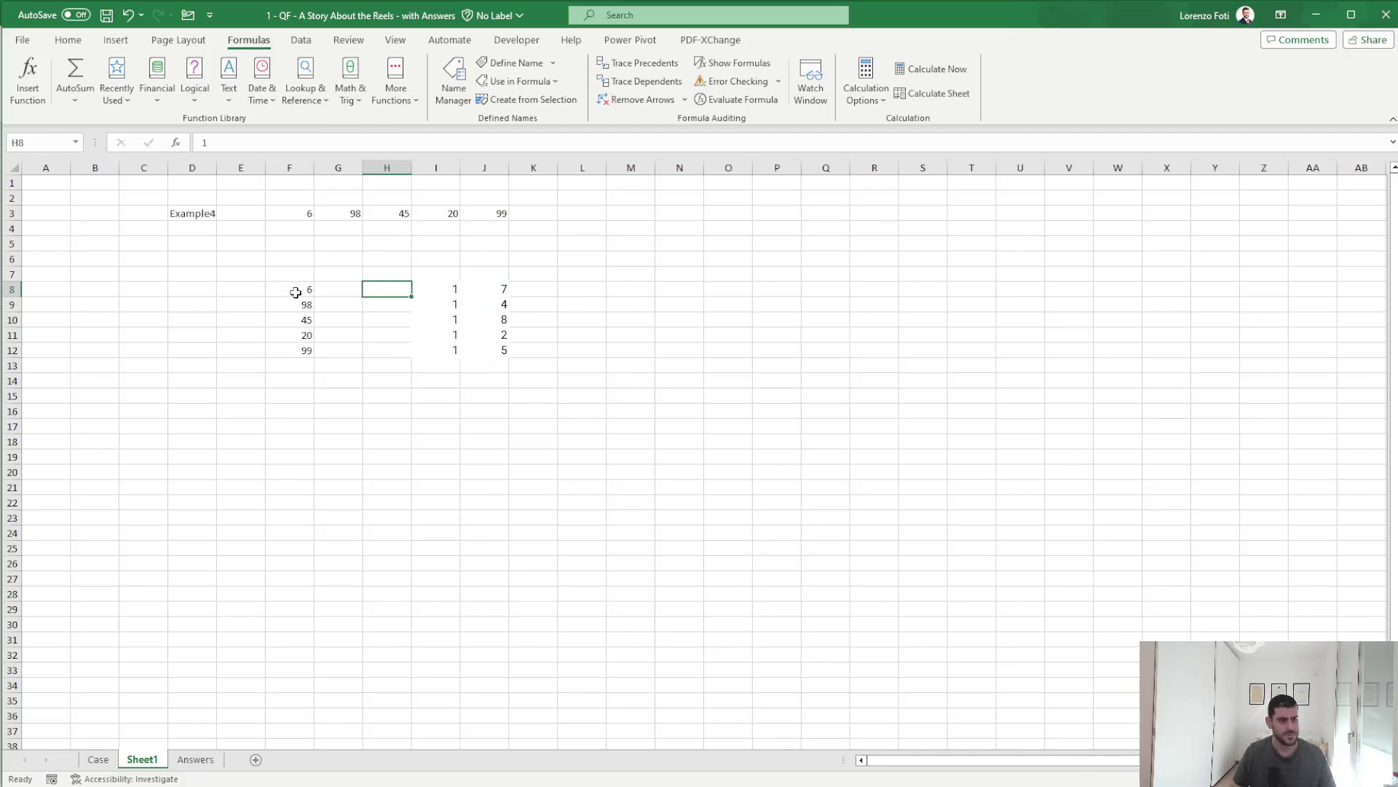
key(Left)
key(Left)
key(Left)
- Number the reels 1–5 with =SEQUENCE(5) in E8 and add 'Reel' and 'Spin' headings in E7:F7
text(+seq)
key(Tab)
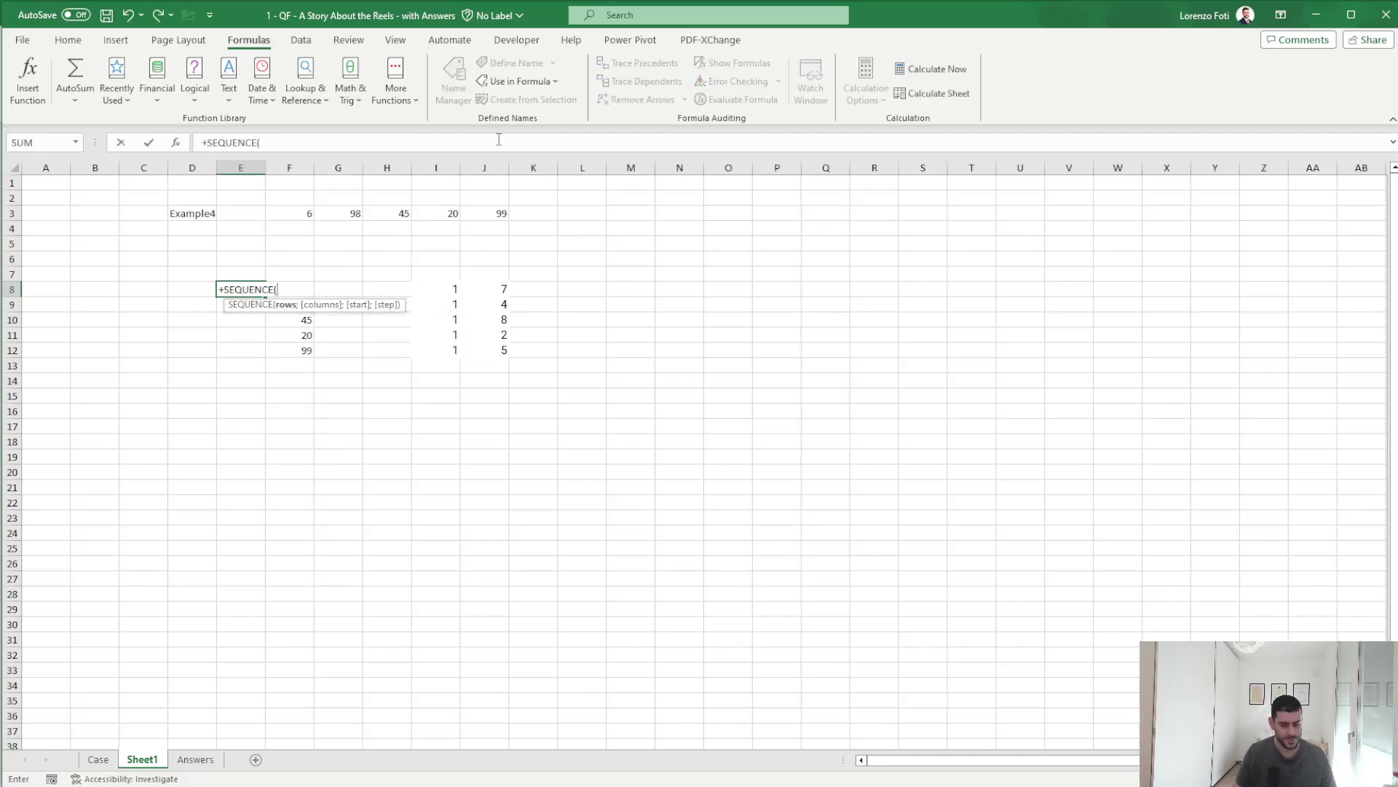
text())
key(shift+Return)
text(Re)
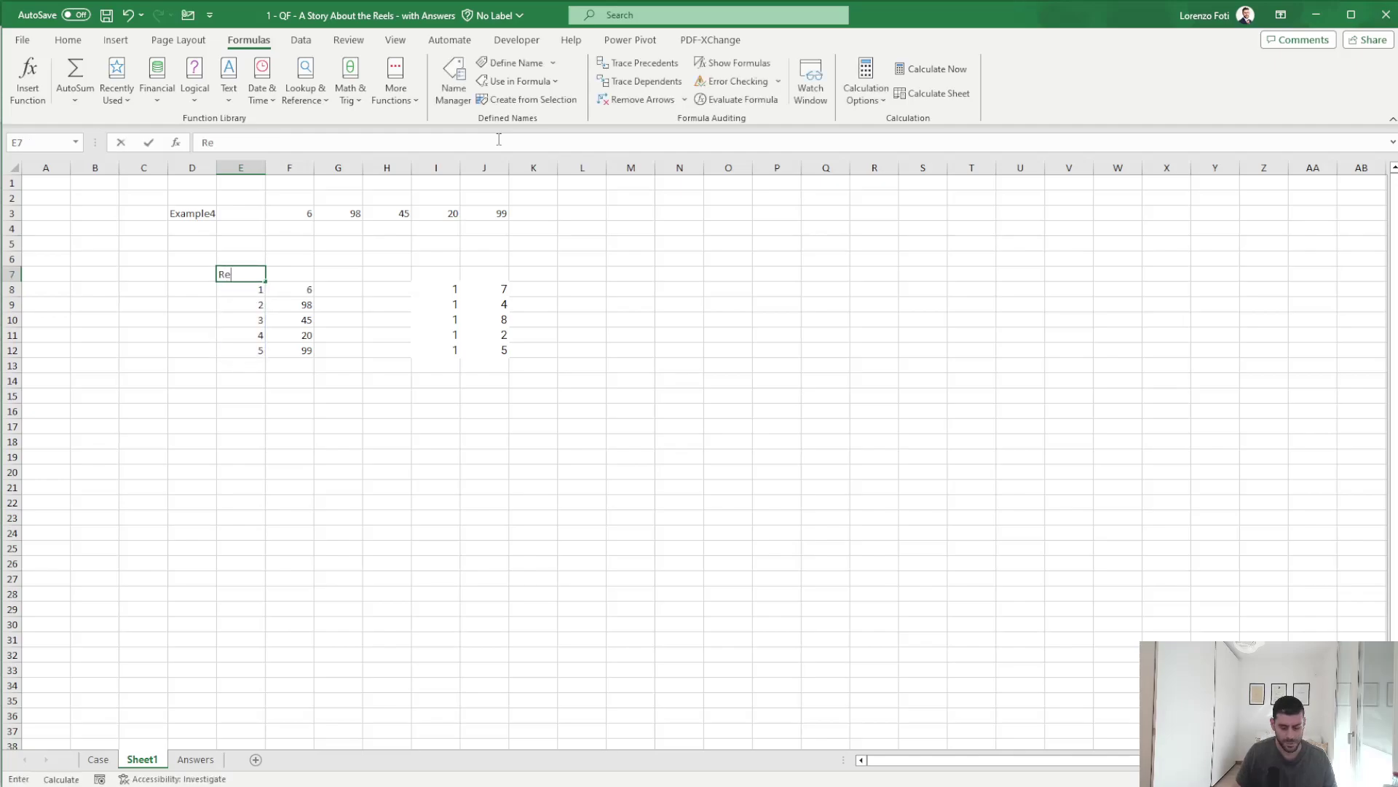
text(el)
key(Tab)
text(S)
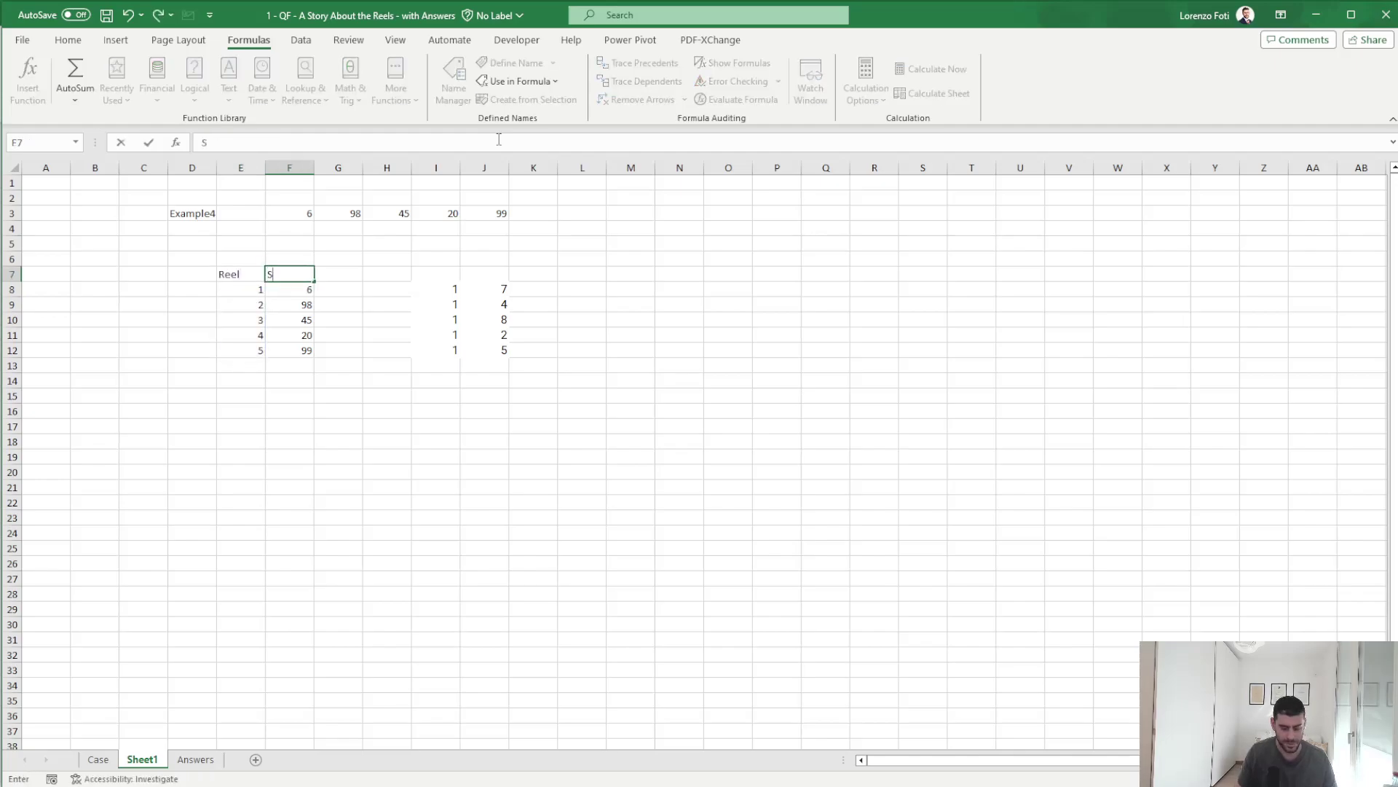
key(Right)
key(Right)
key(Right)
key(Right)
key(Right)
- Enter the symbol lookup =INDEX(INDIRECT("reel_"&$E$8);J8) in K8
key(Down)
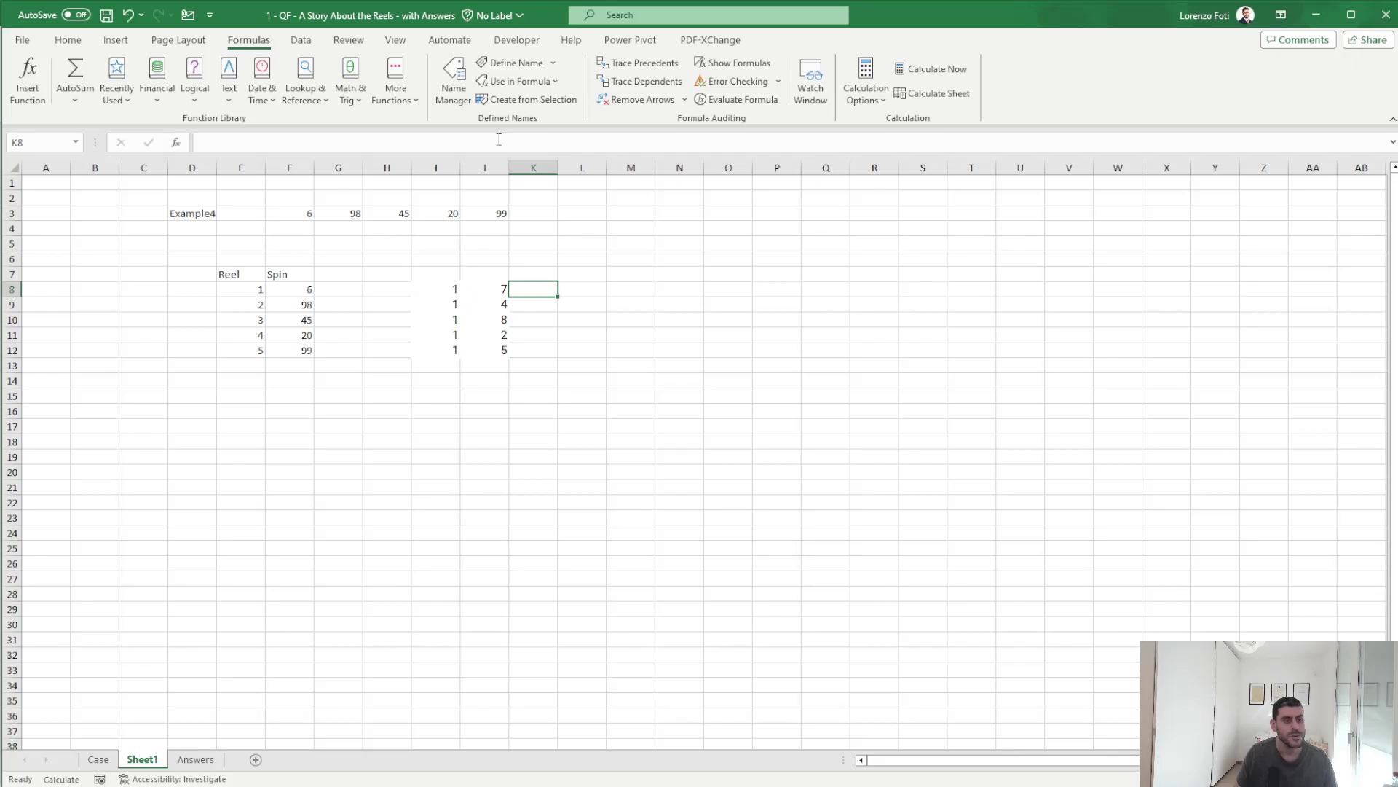
text(+)
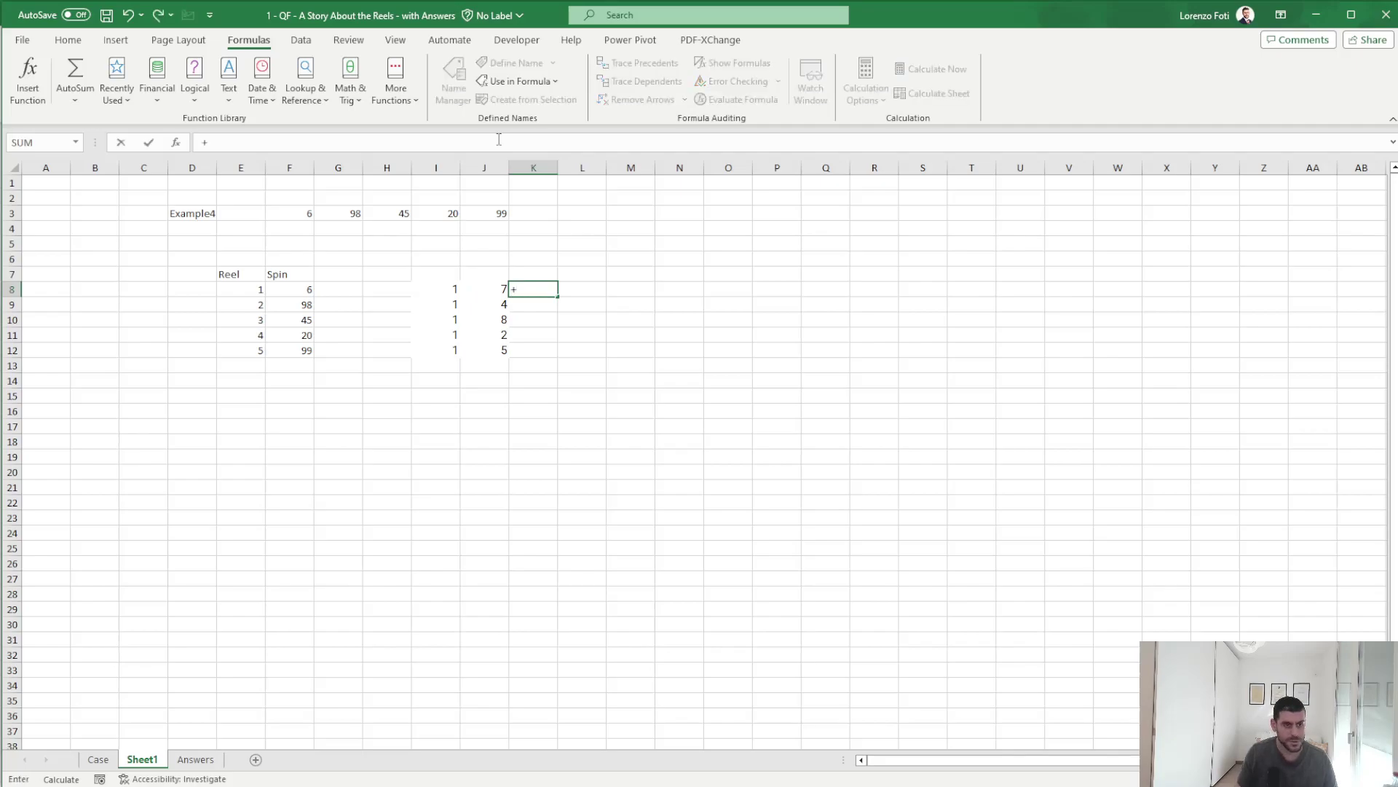
text(index)
key(Tab)
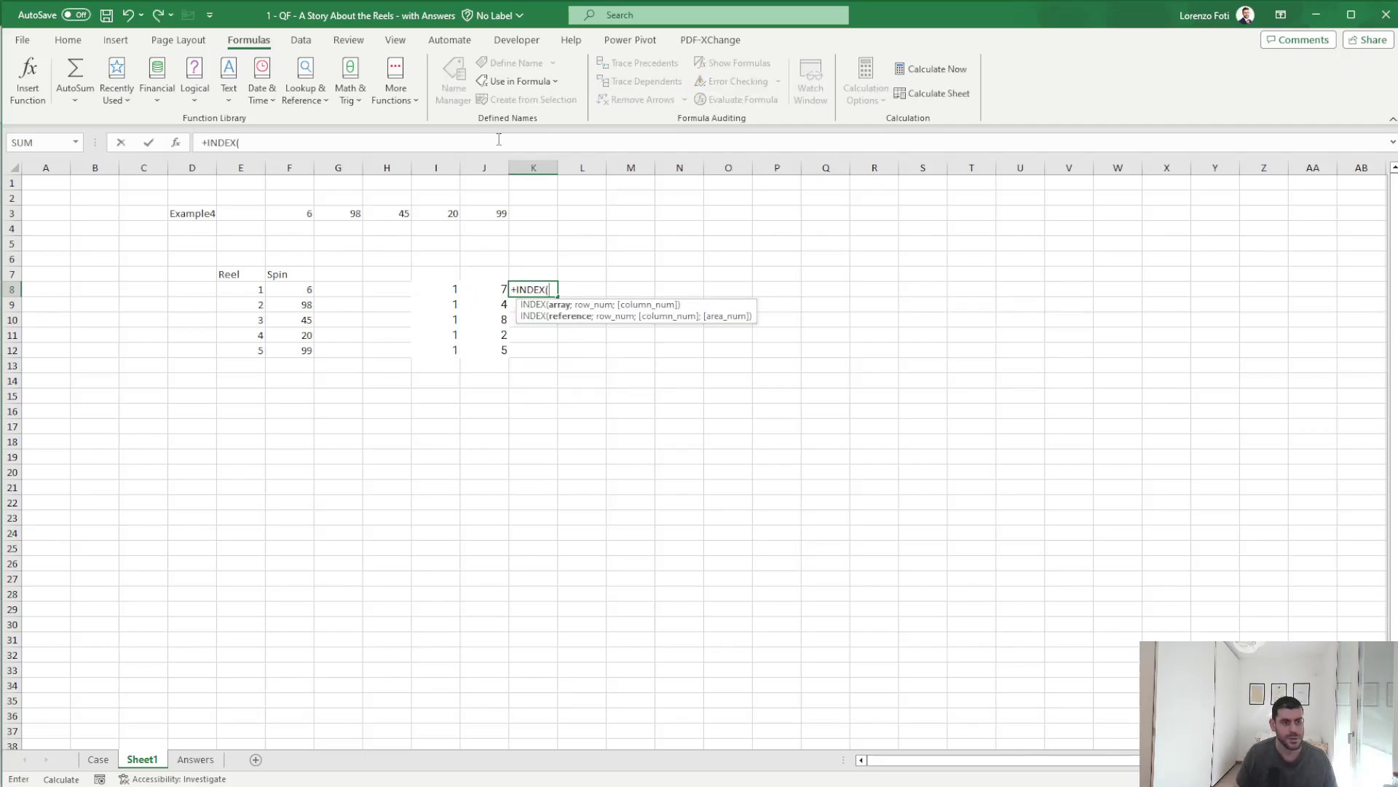
text(indi)
key(Tab)
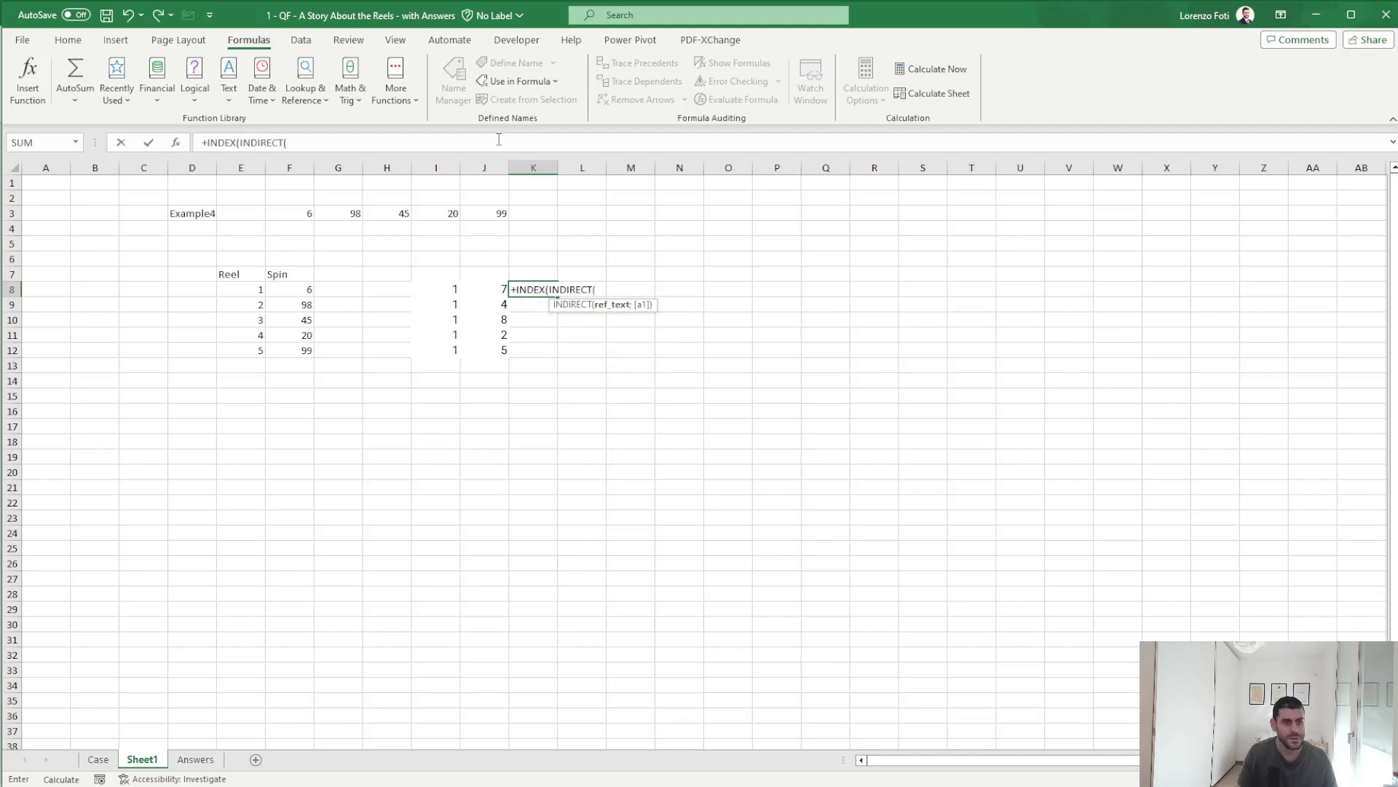
text(a)
key(BackSpace)
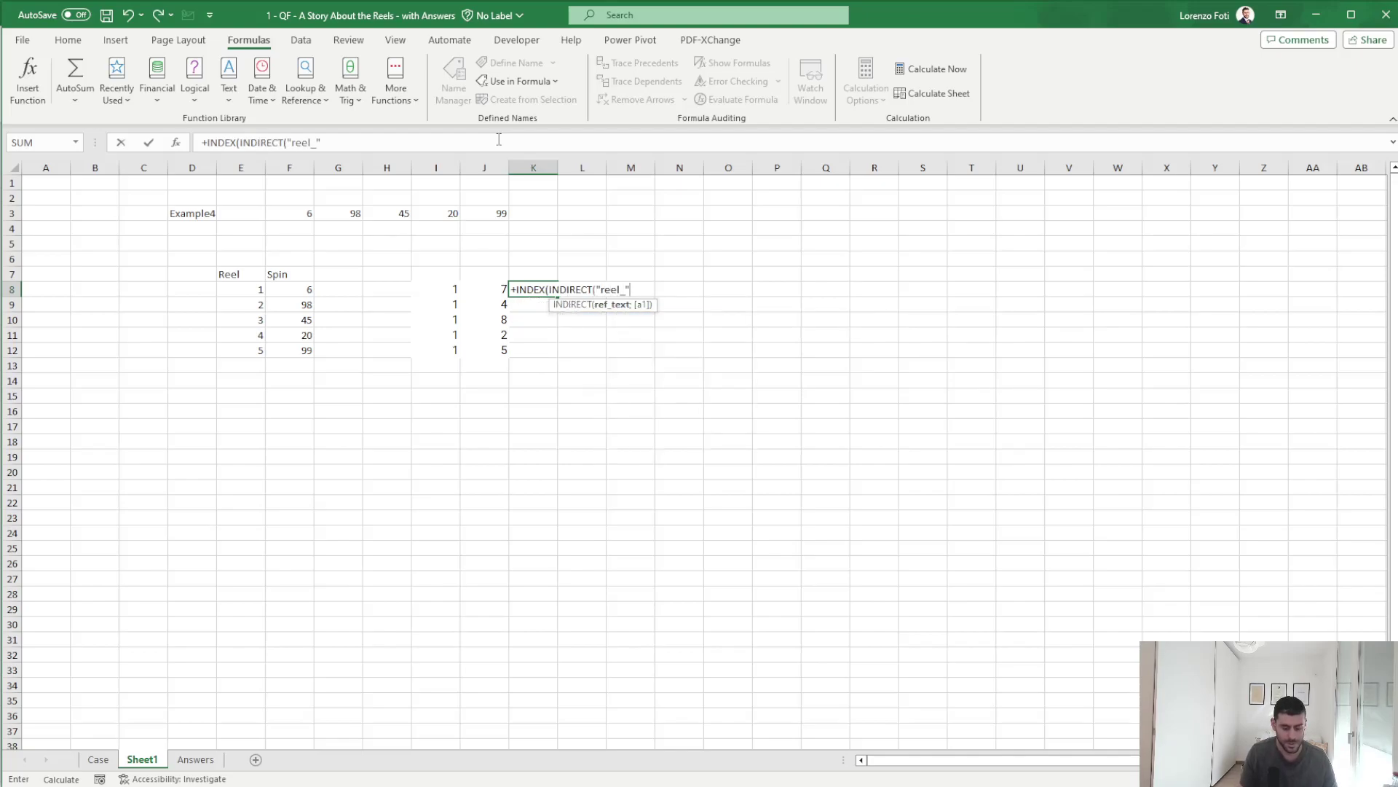
text(&)
key(Left)
key(Left)
key(Left)
key(Left)
key(Left)
key(Left)
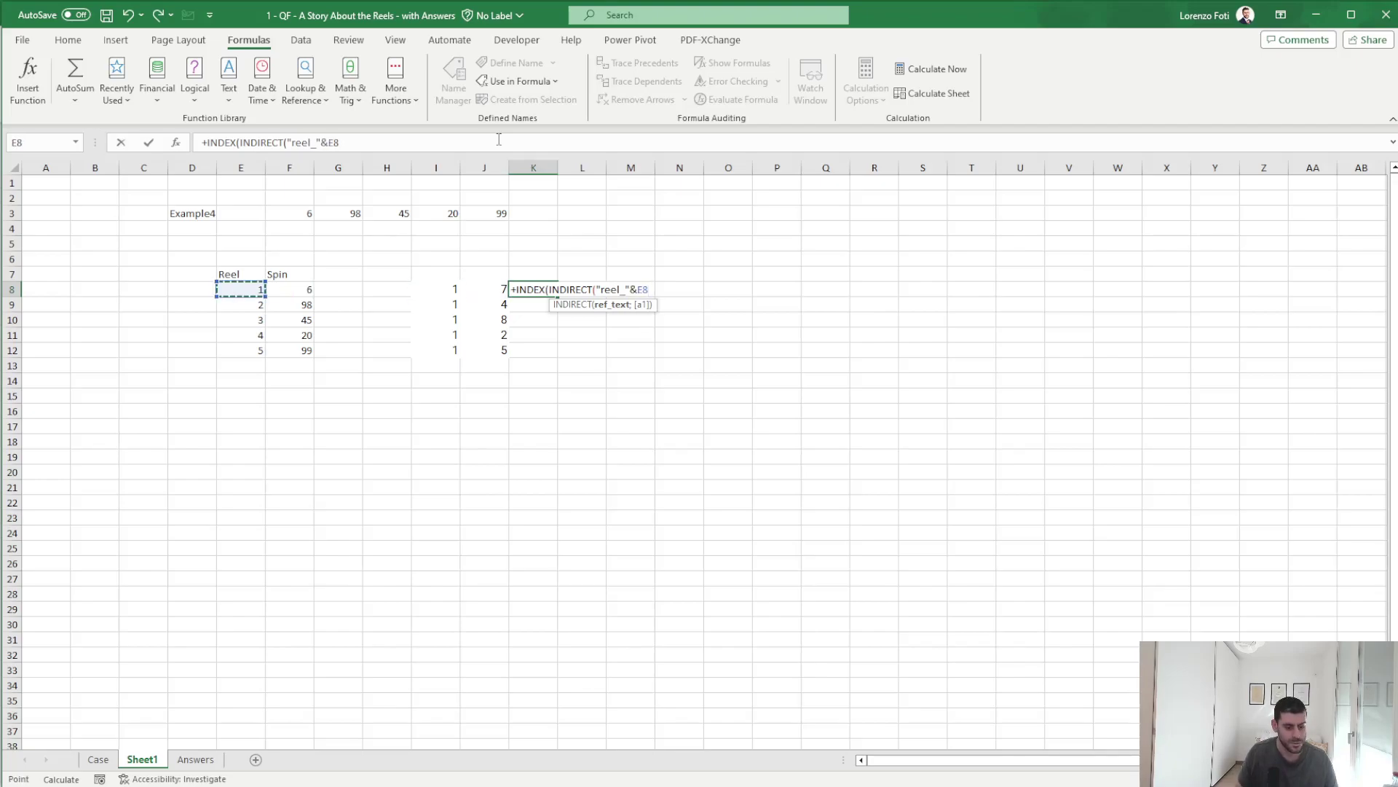
key(F4)
text())
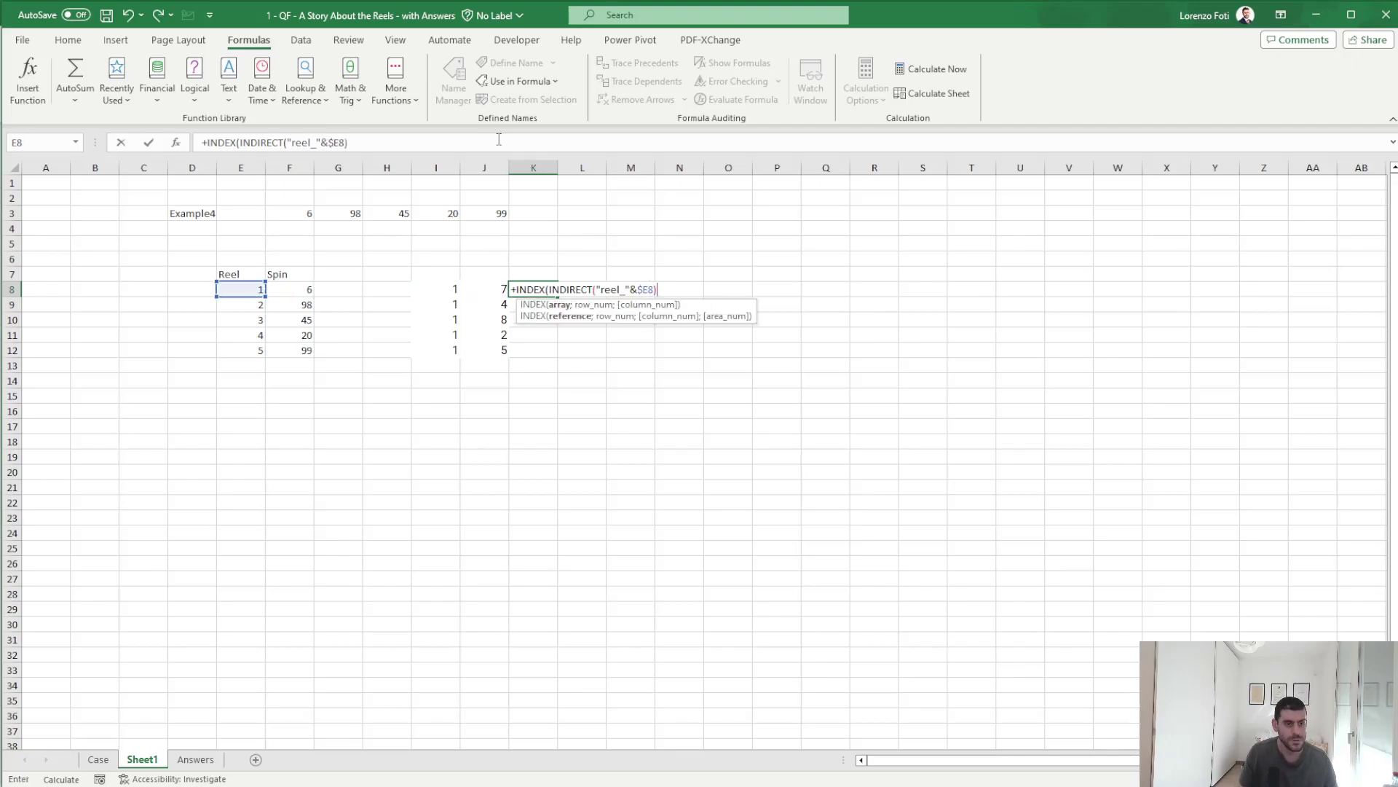
text(;)
key(Left)
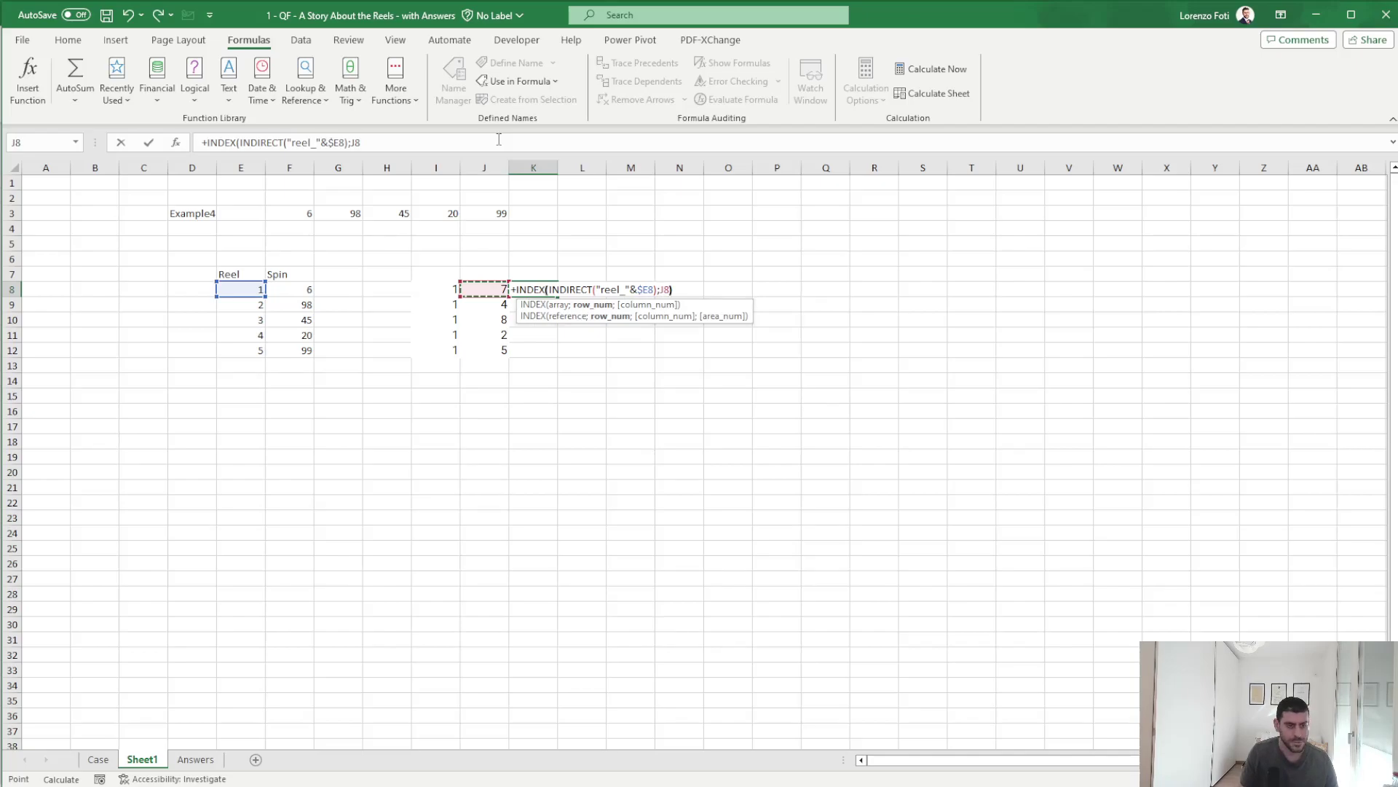
key(ctrl+Return)
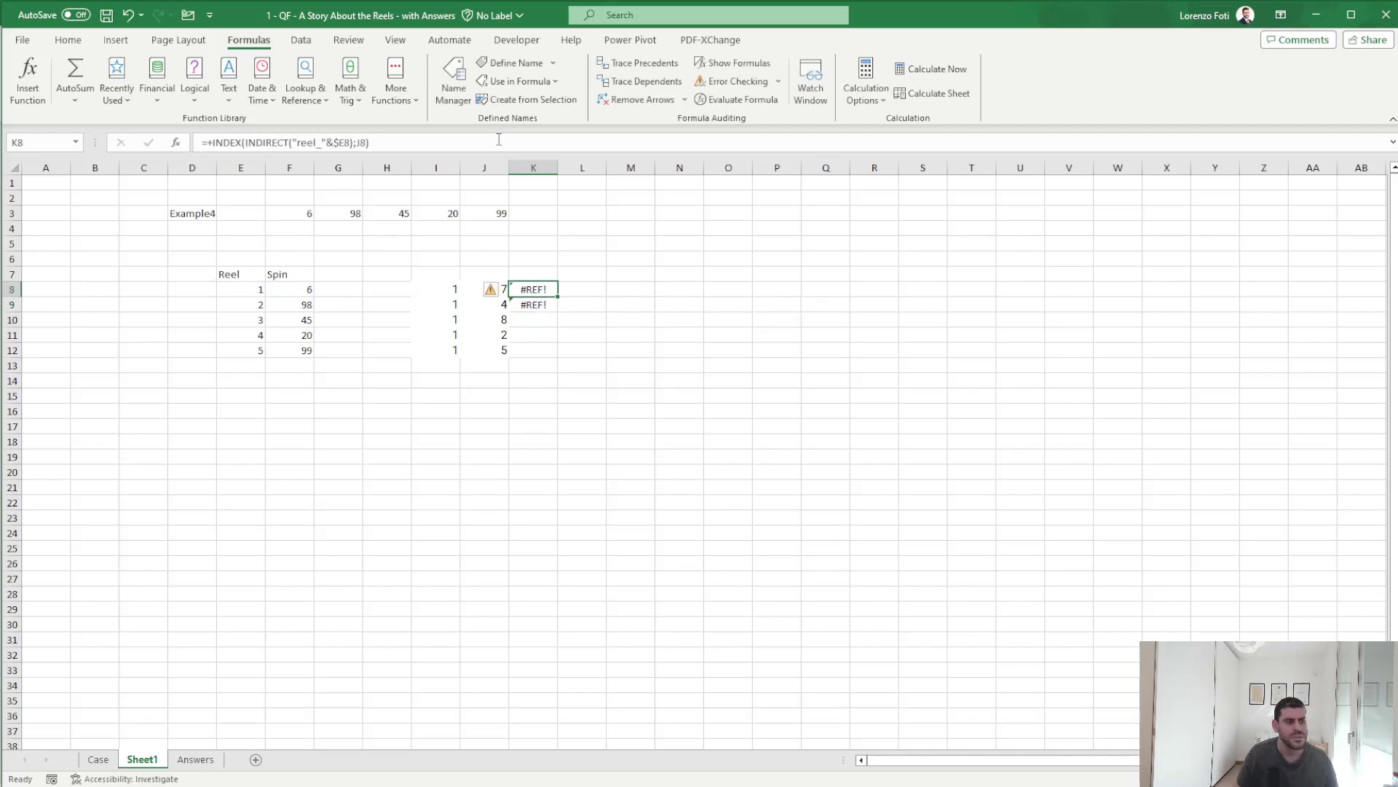
- Inspect K8's lookup formula, then check the first reel strip's range name on the Case sheet
click(470, 289)
click(524, 288)
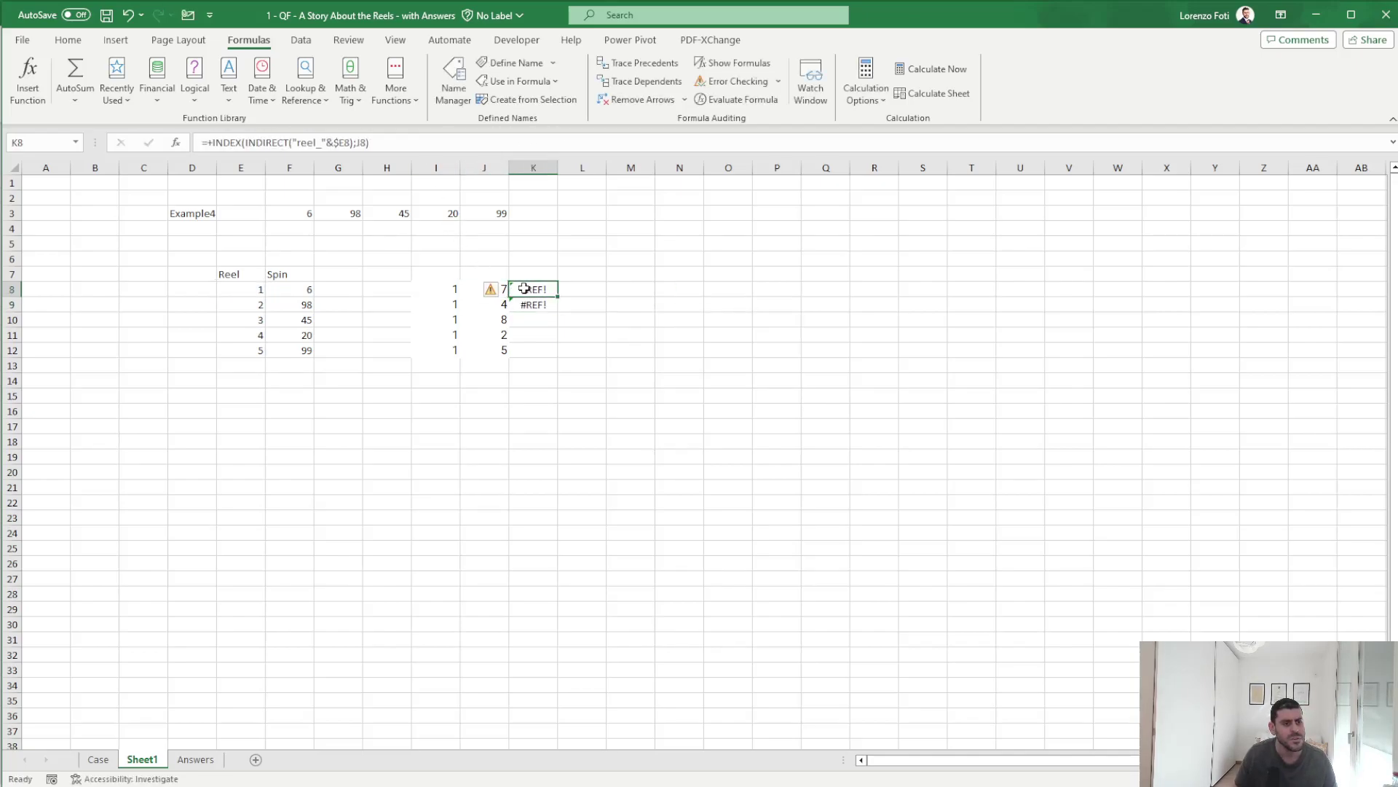
click(319, 142)
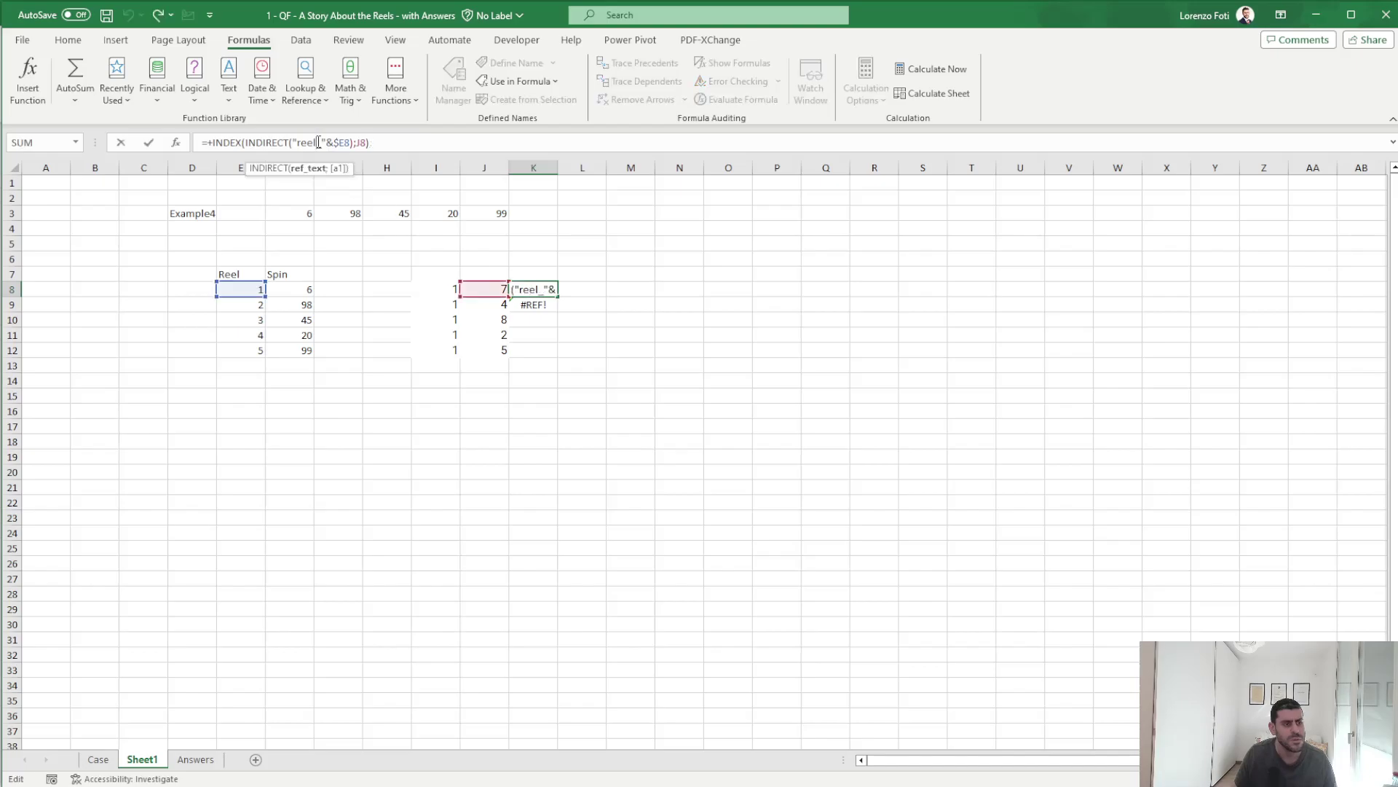
click(362, 142)
key(Escape)
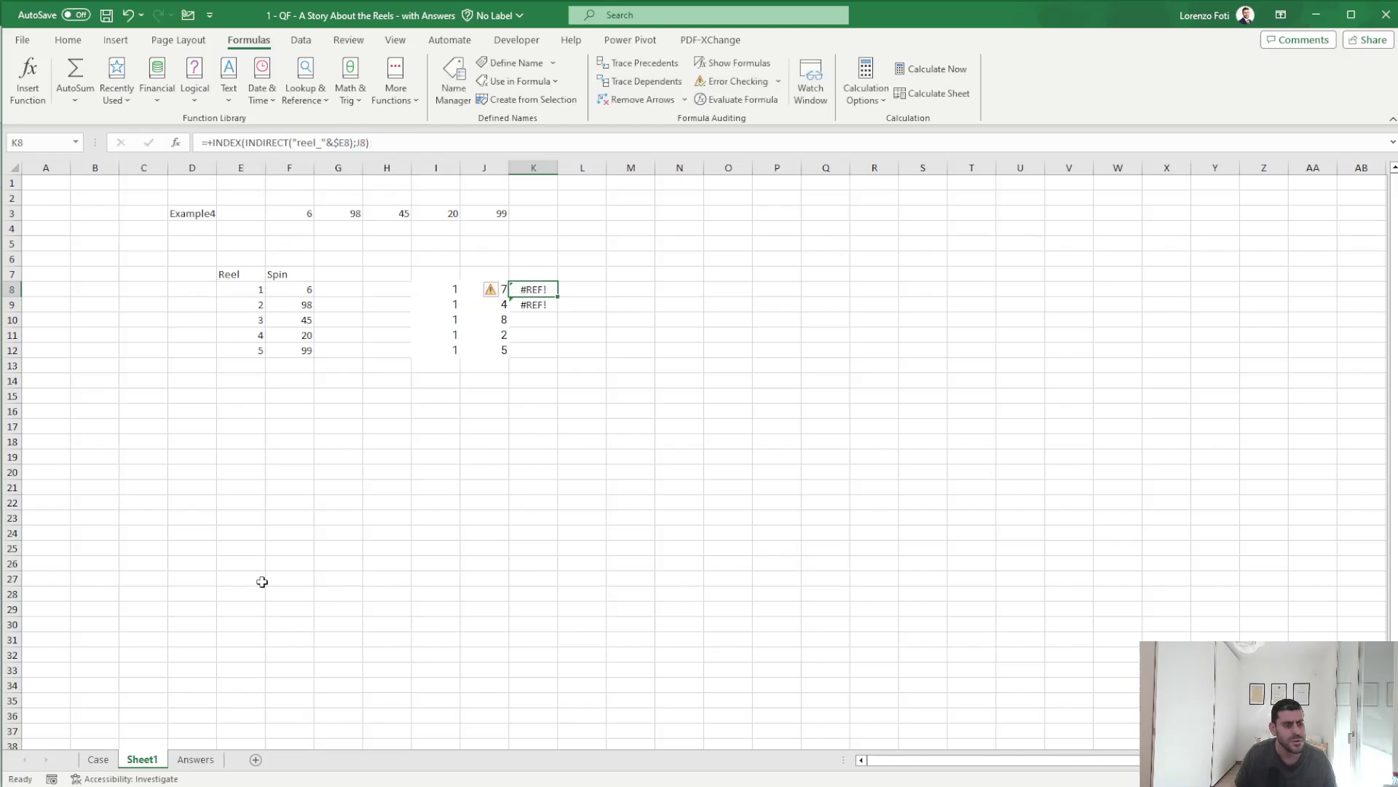
click(97, 759)
scroll(214, 458, up, 10)
scroll(213, 458, up, 5)
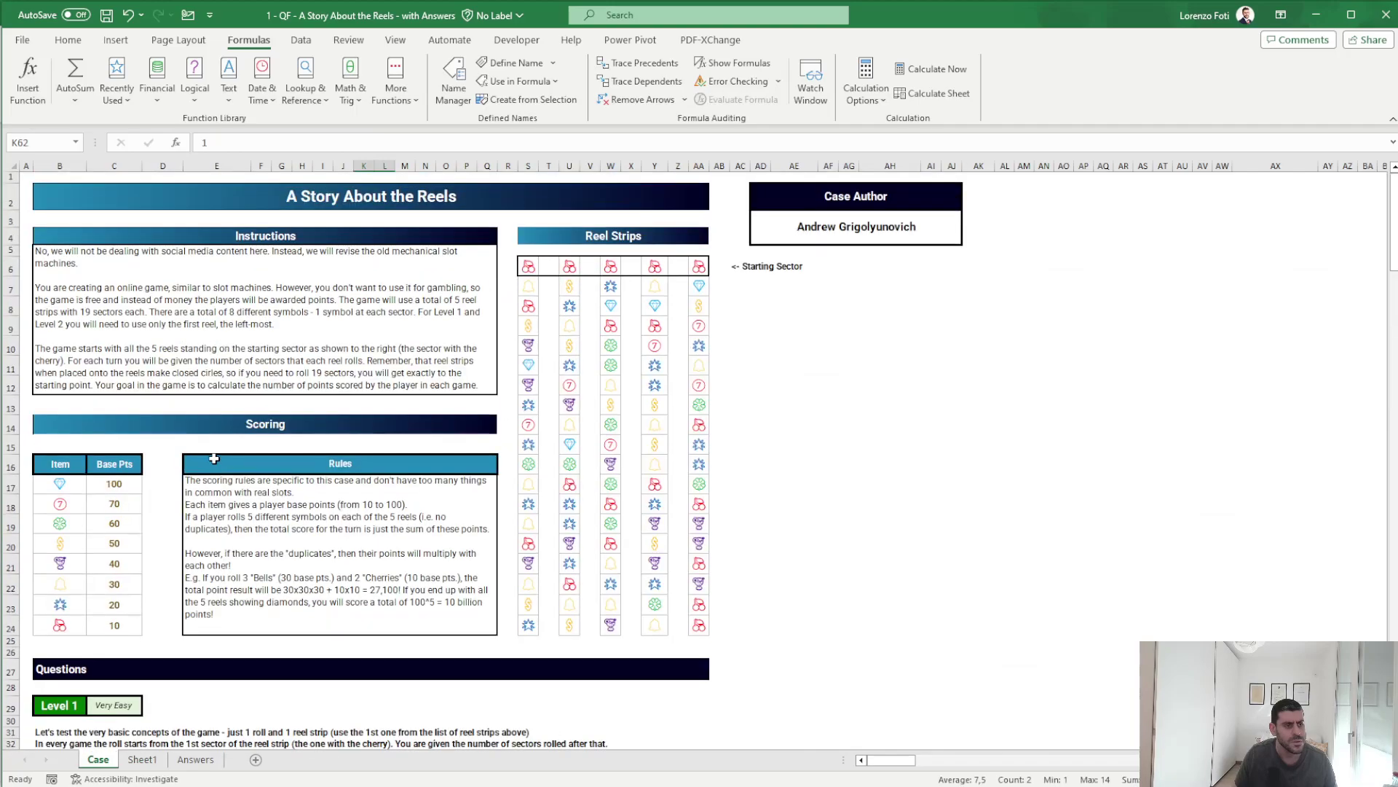
drag(527, 265, 524, 623)
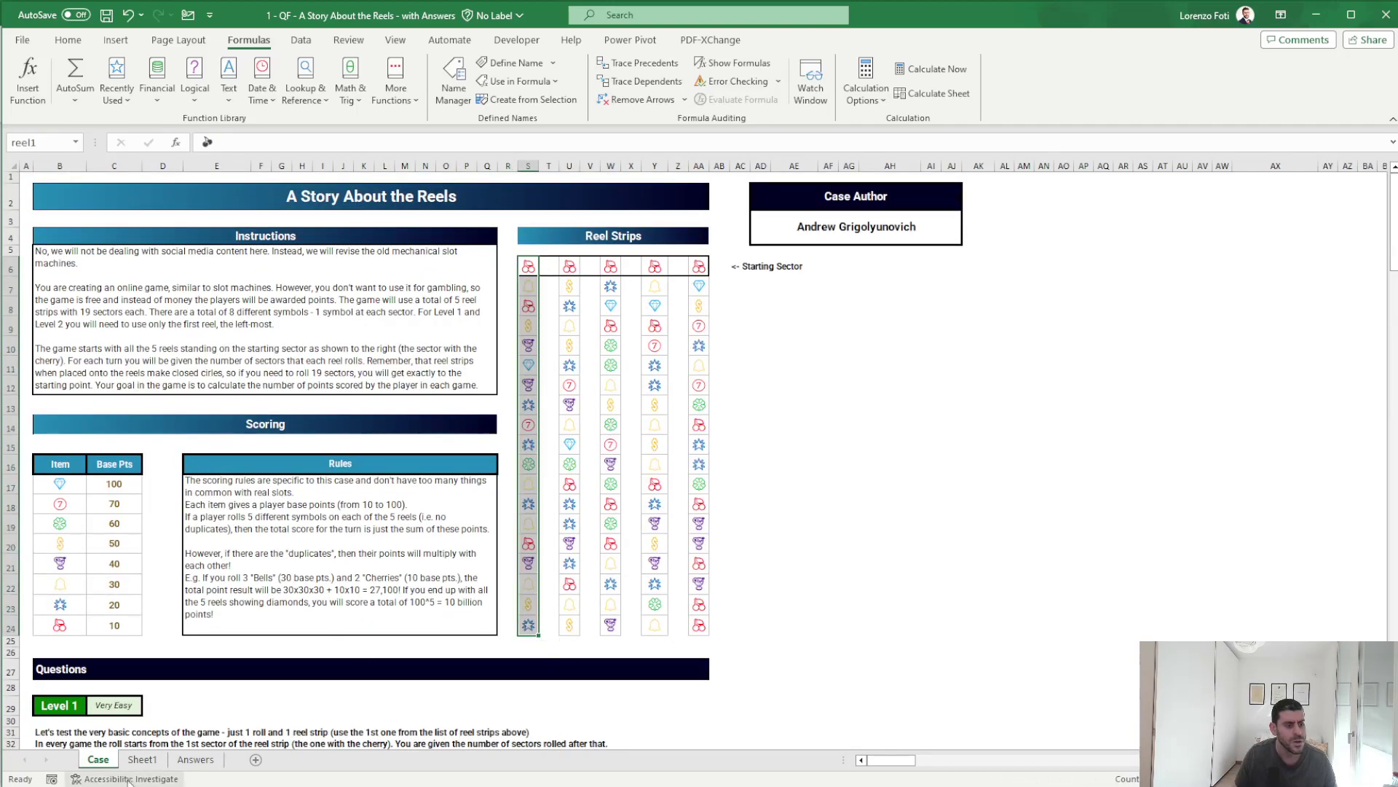
- Correct the INDIRECT range name in K8's formula so the reels show symbols
click(142, 759)
click(325, 145)
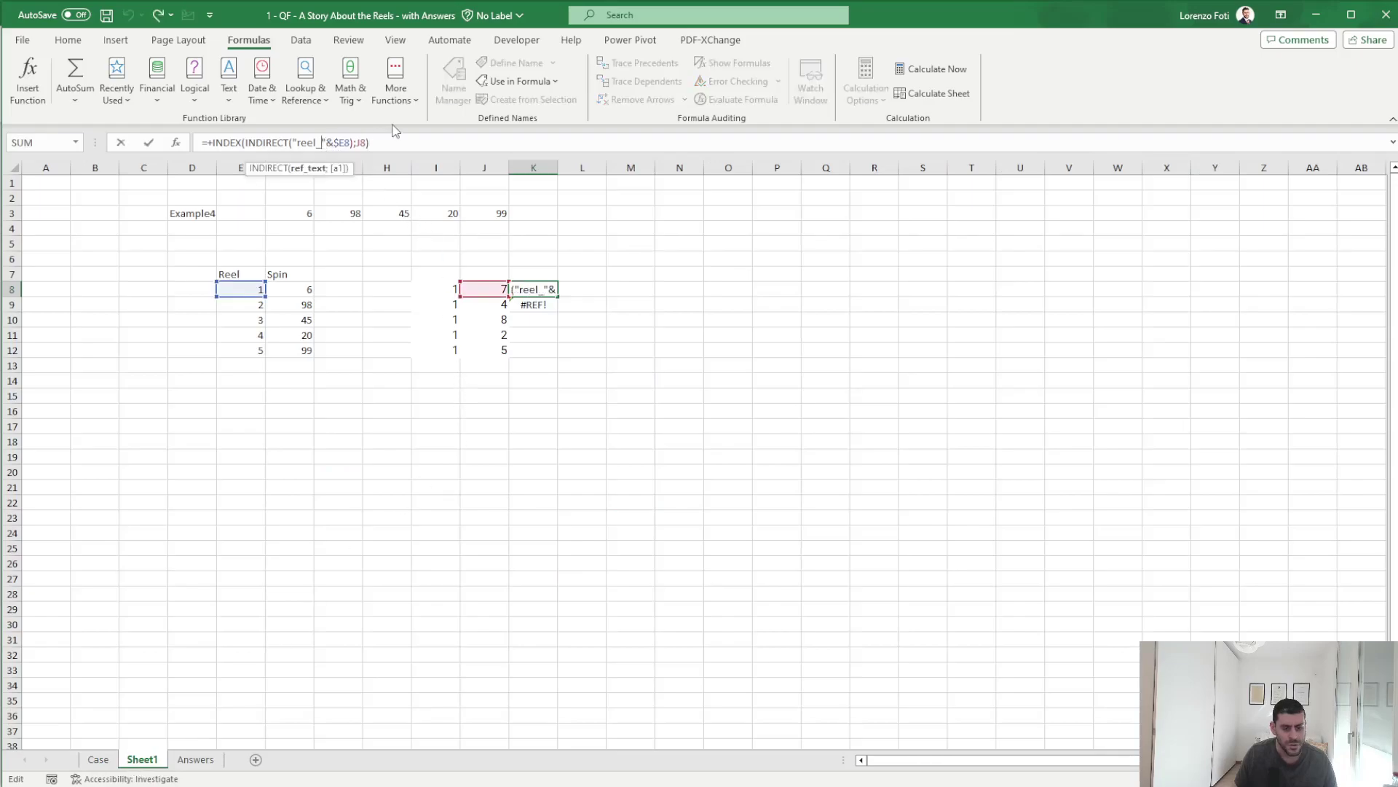
key(Return)
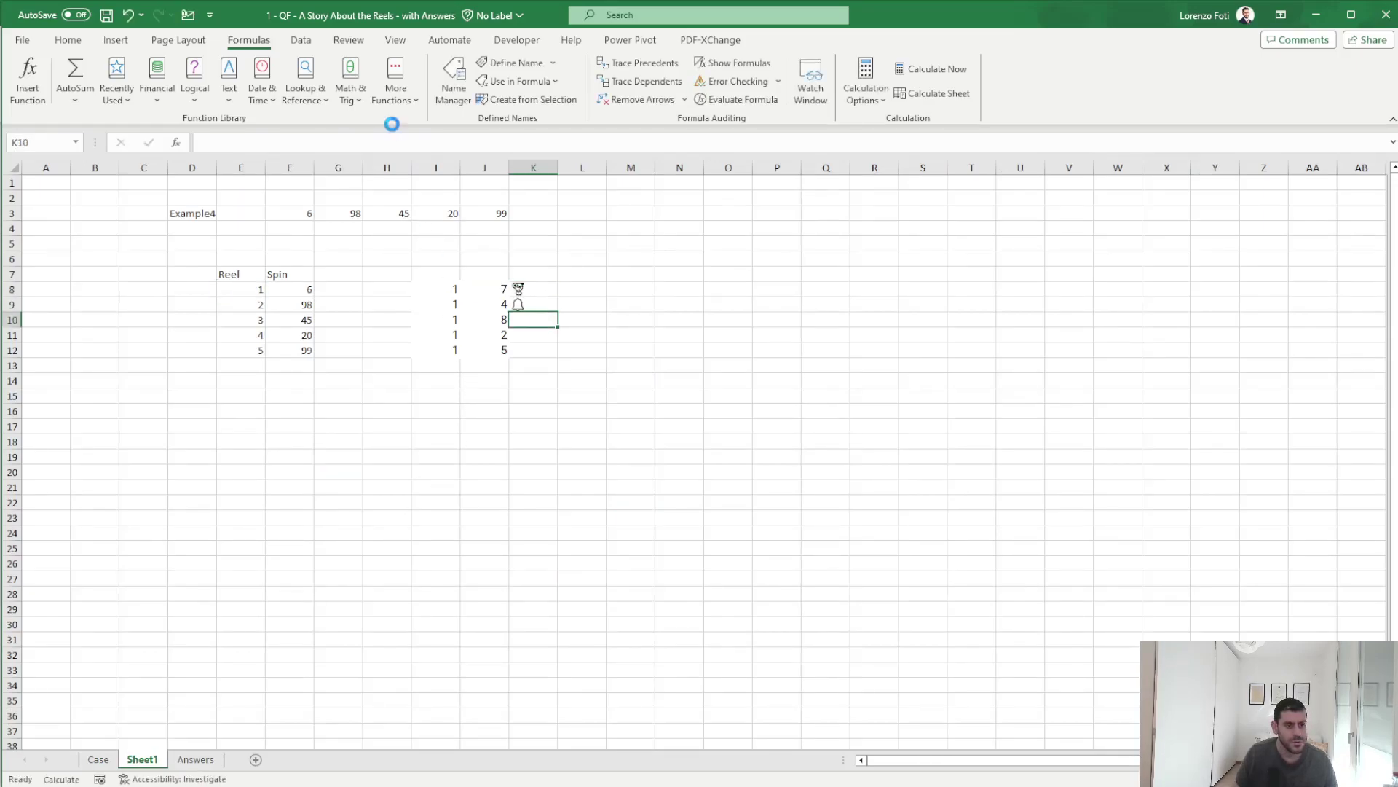
- Enter =XLOOKUP(K8:K12;items;points) in L8 to list points 40, 30, 50, 30, 20
key(Right)
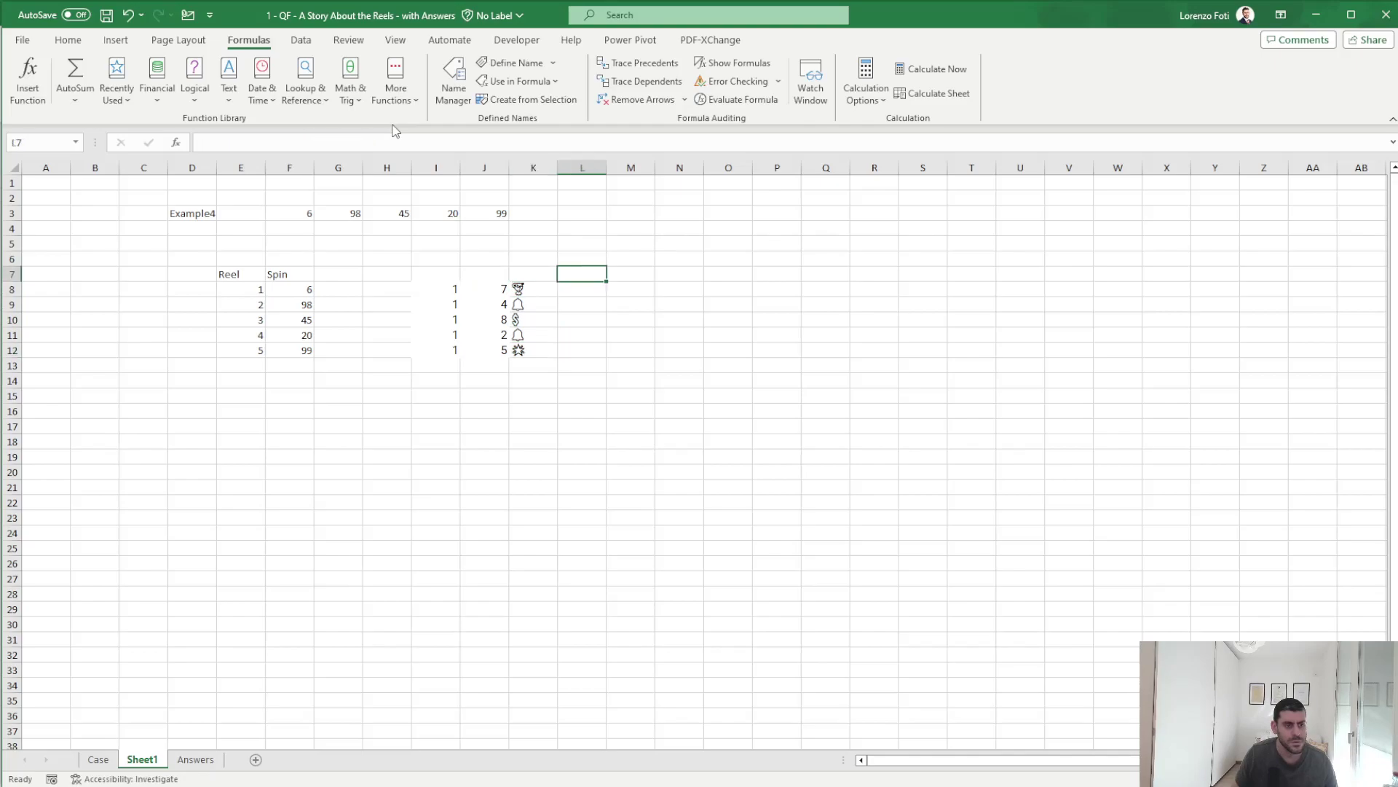
text(+XLOOKUP()
key(Left)
key(shift+Down)
key(shift+Down)
key(shift+Down)
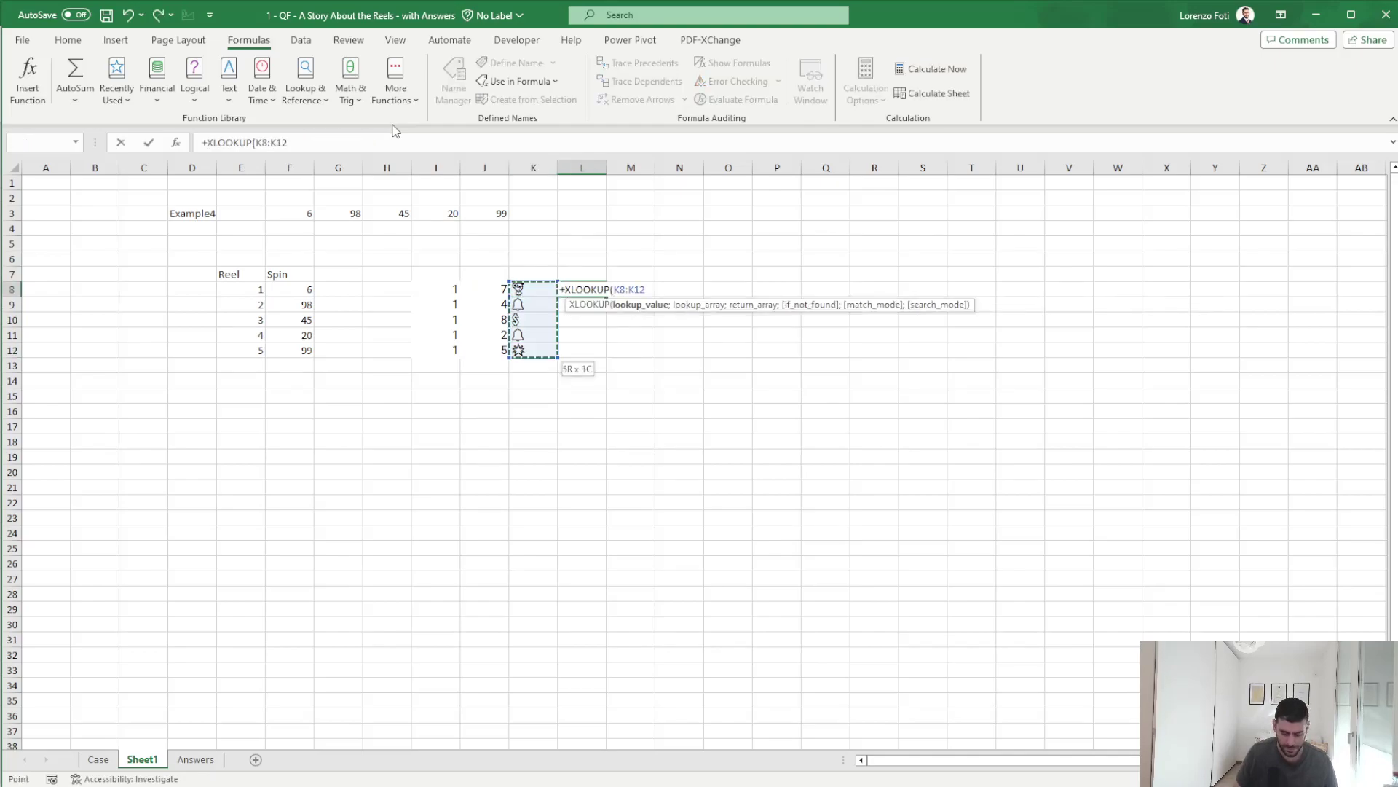
text(;items;poi)
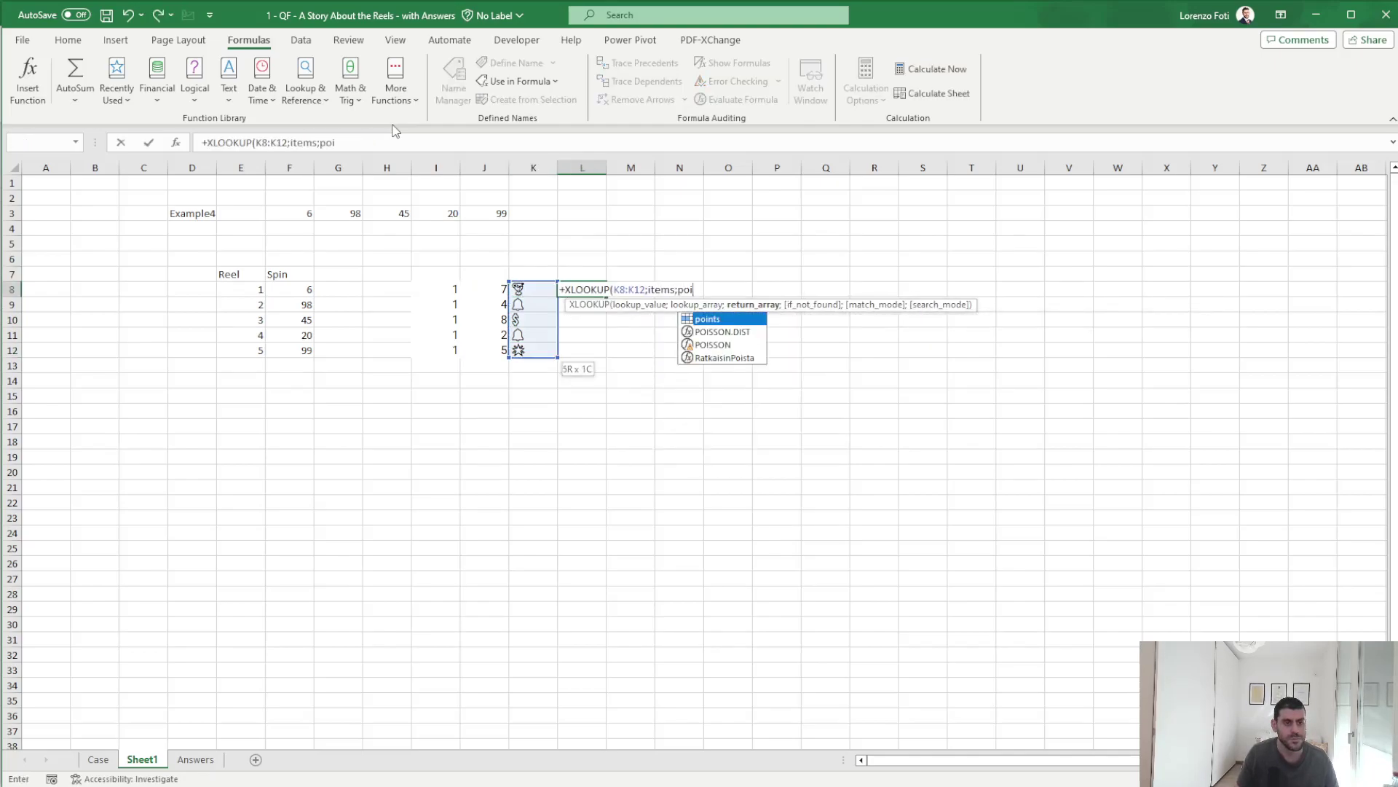
text(nts))
key(Return)
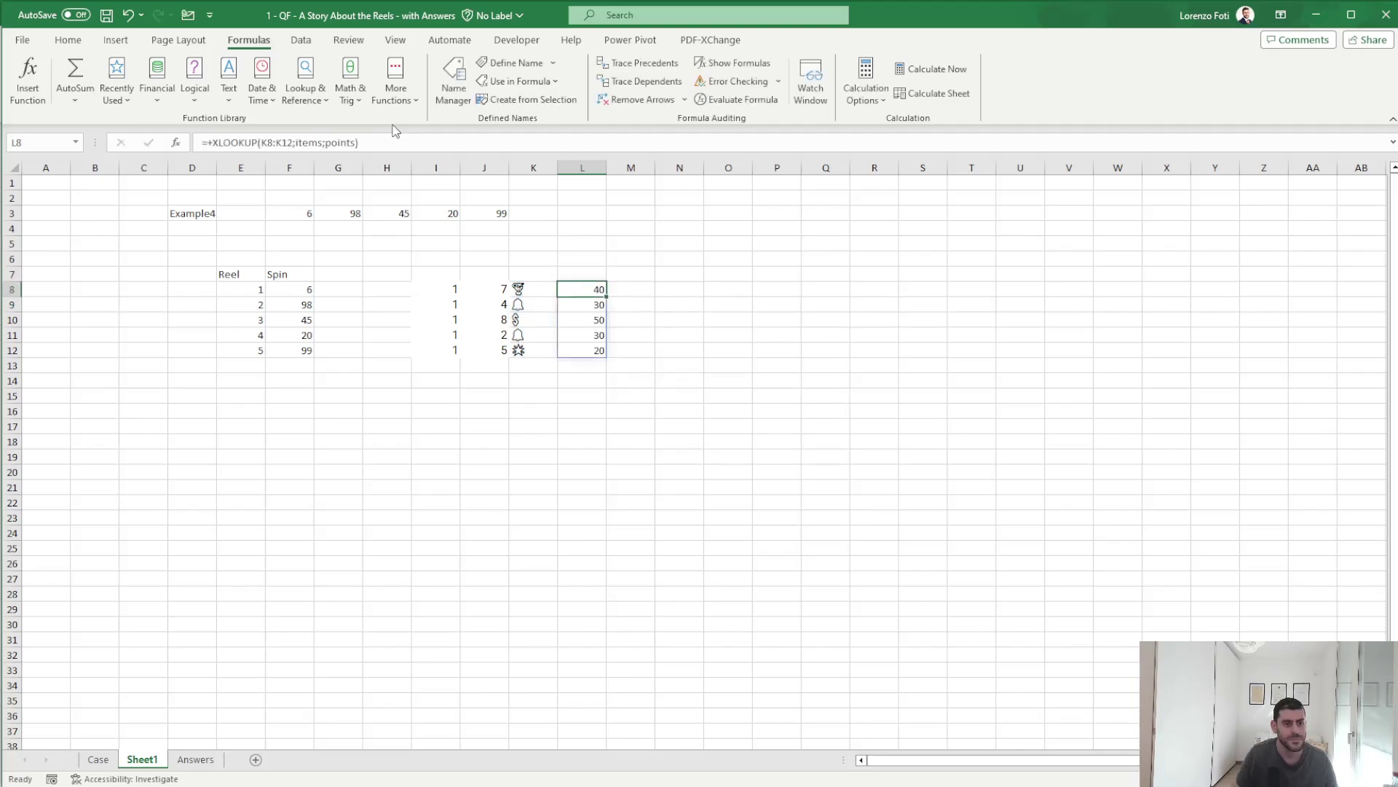
key(ctrl+shift+Down)
- Go to the Case sheet's Level 4 section
click(100, 762)
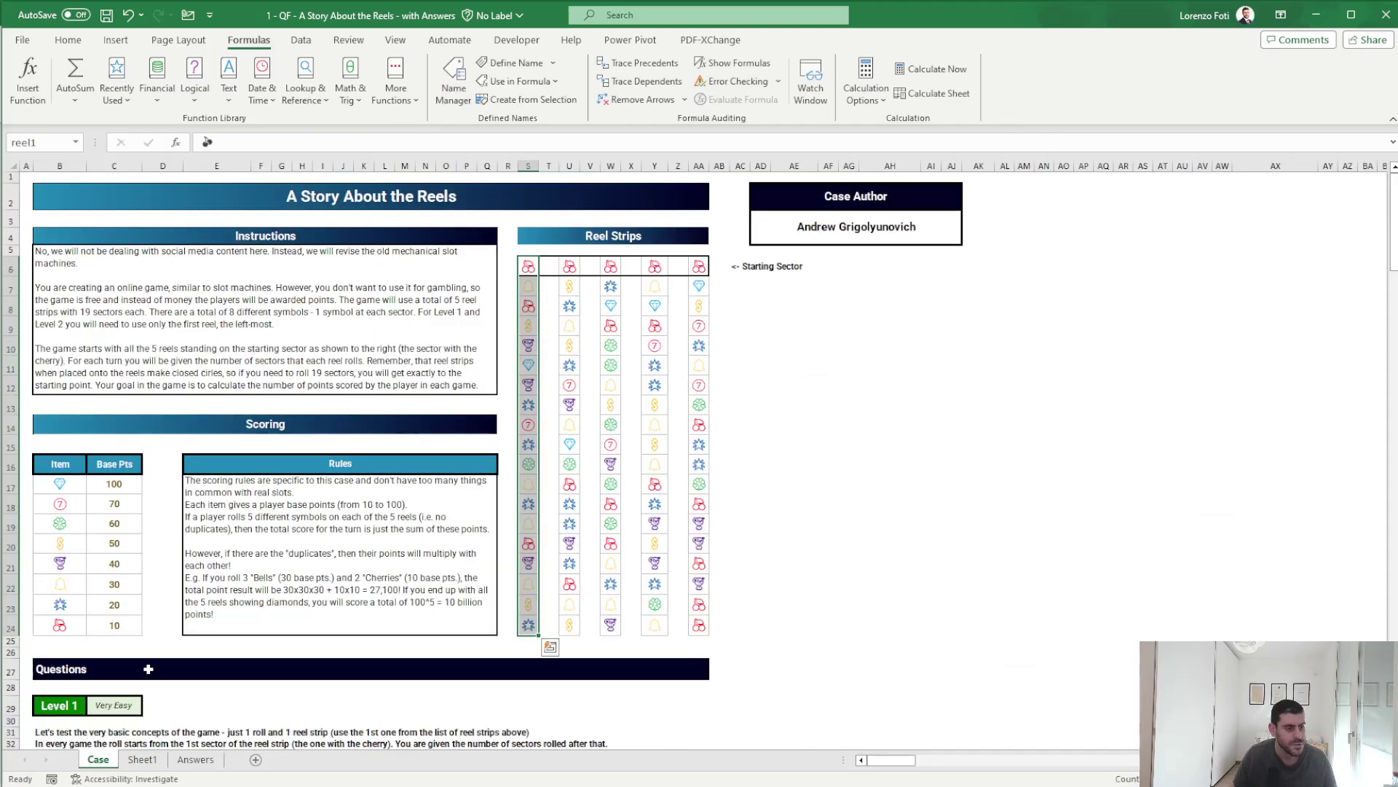
scroll(175, 622, down, 10)
scroll(175, 622, down, 10)
scroll(175, 622, down, 10)
scroll(175, 622, down, 2)
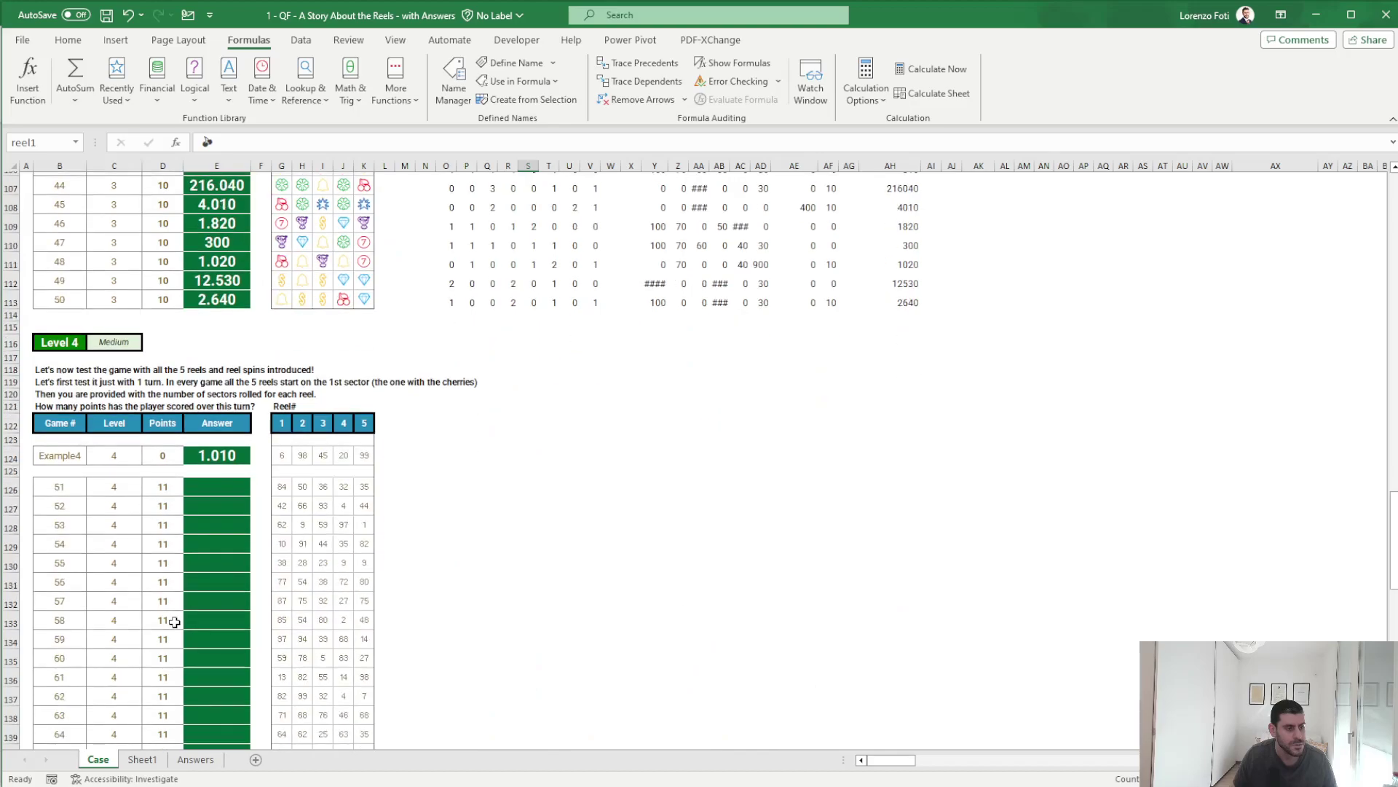
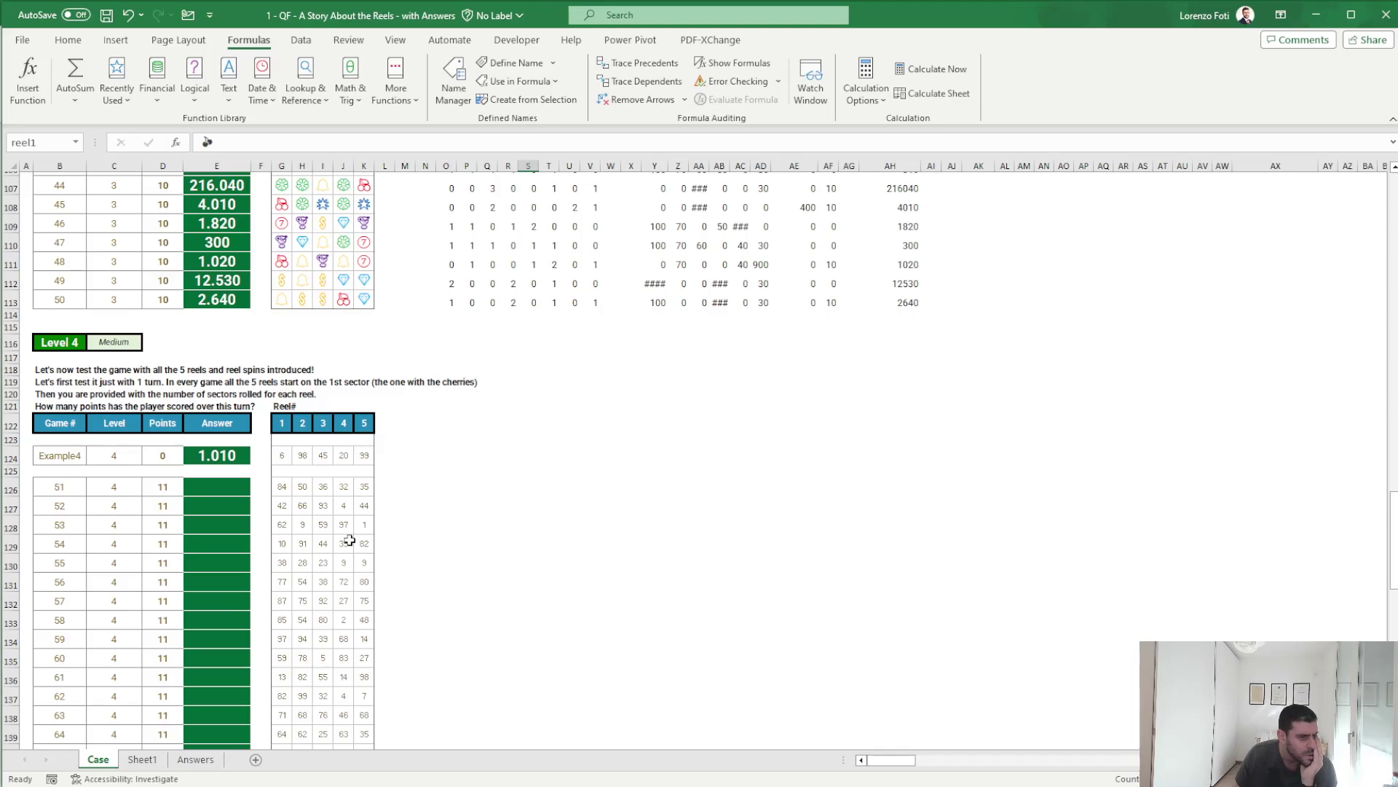
- Copy the Level 3 points-and-symbols header (O89:V90) from the Case sheet for Sheet1
click(135, 761)
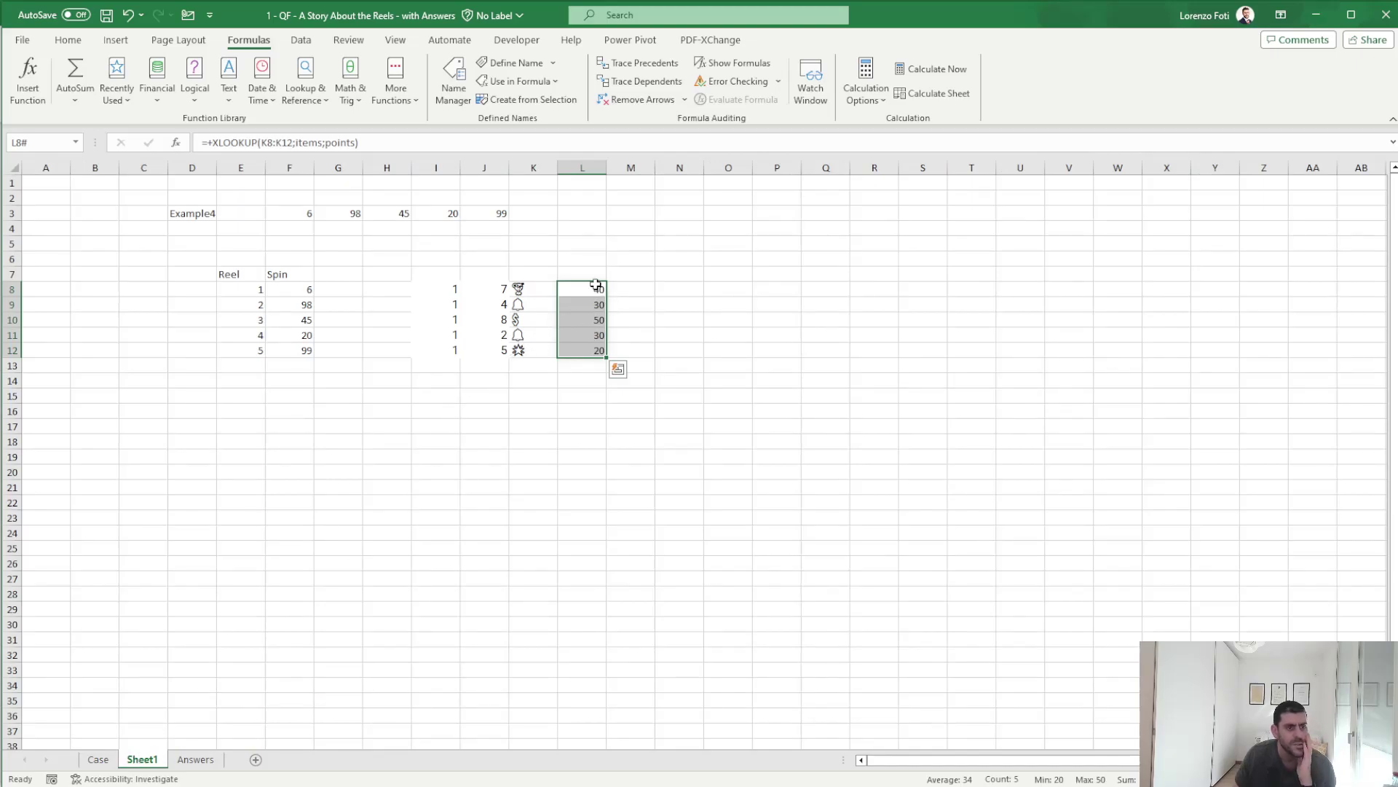
click(97, 759)
scroll(517, 562, up, 5)
scroll(468, 477, up, 4)
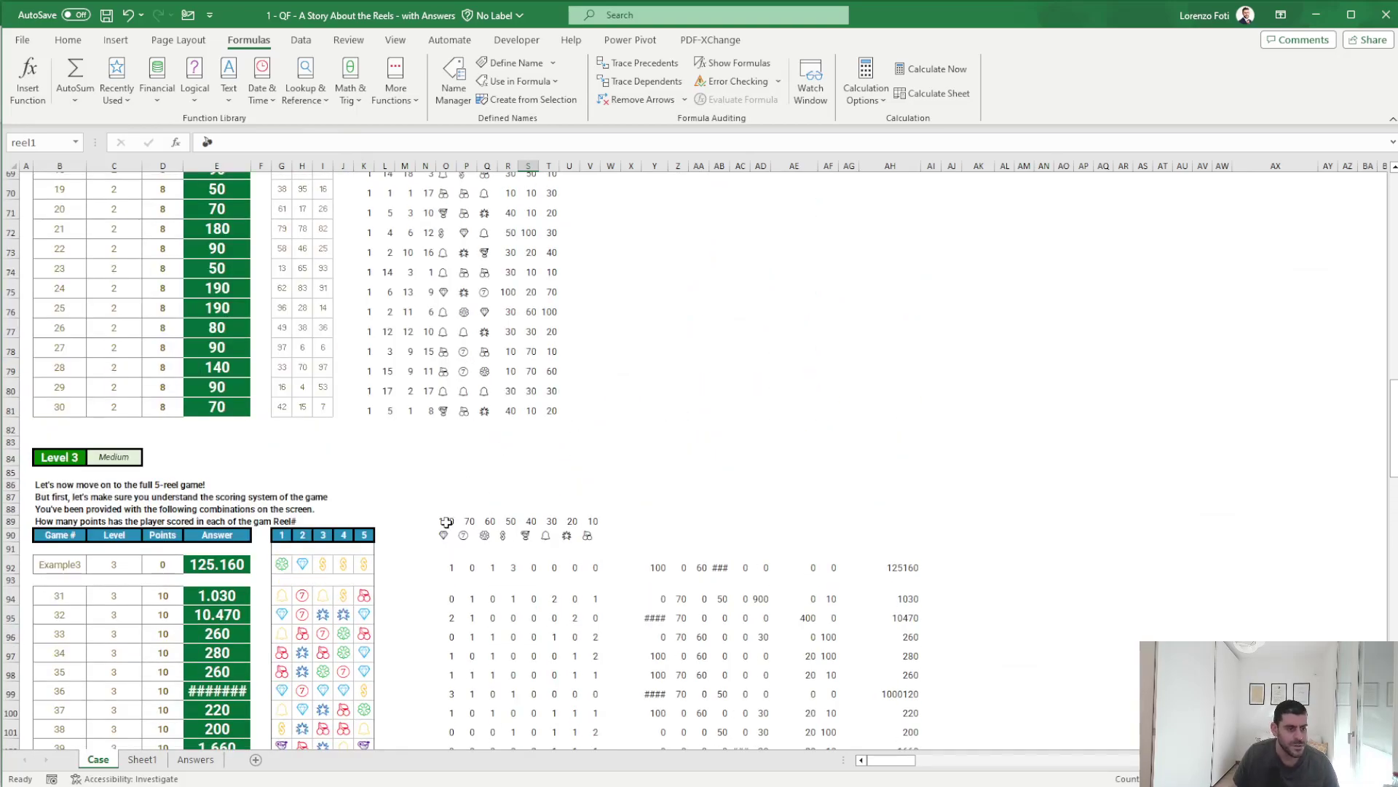
drag(446, 521, 587, 539)
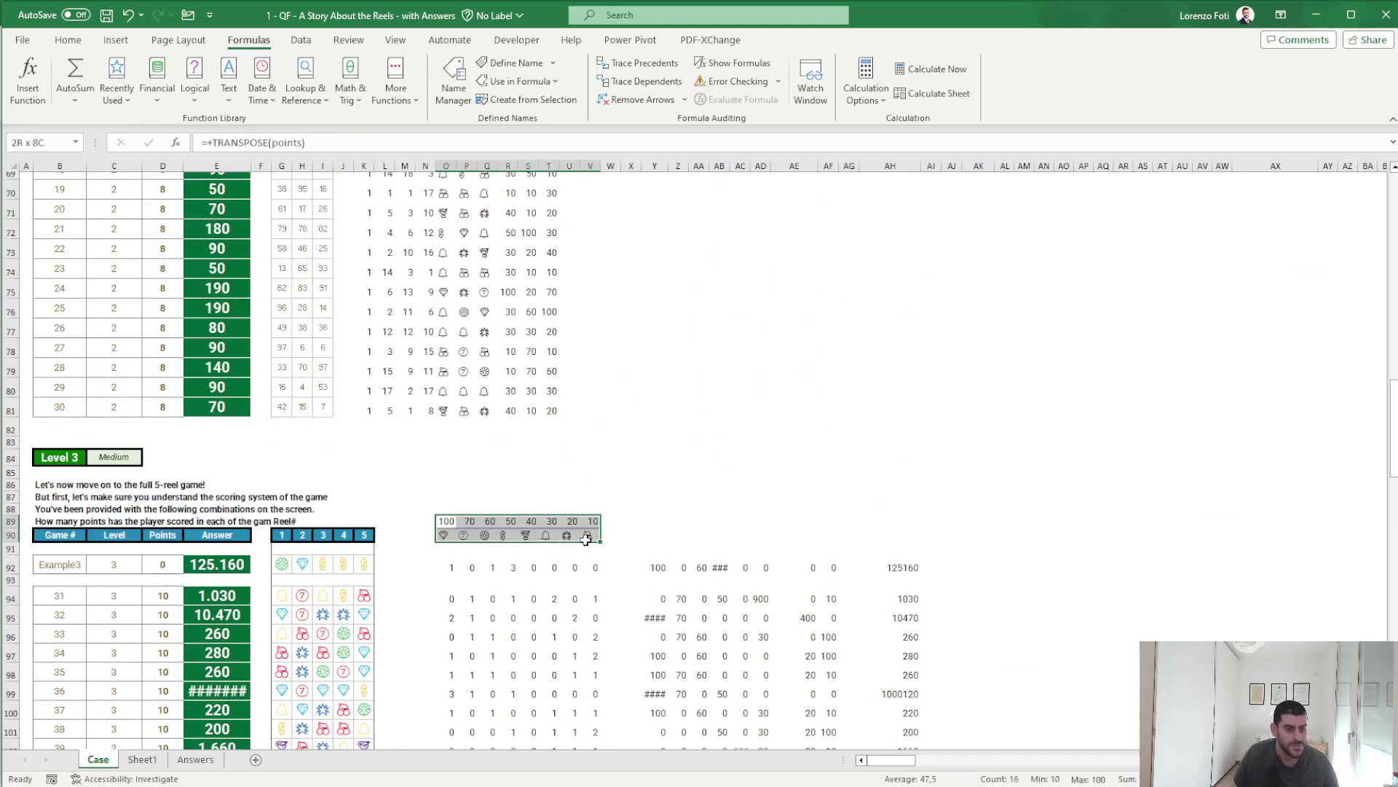
key(ctrl+c)
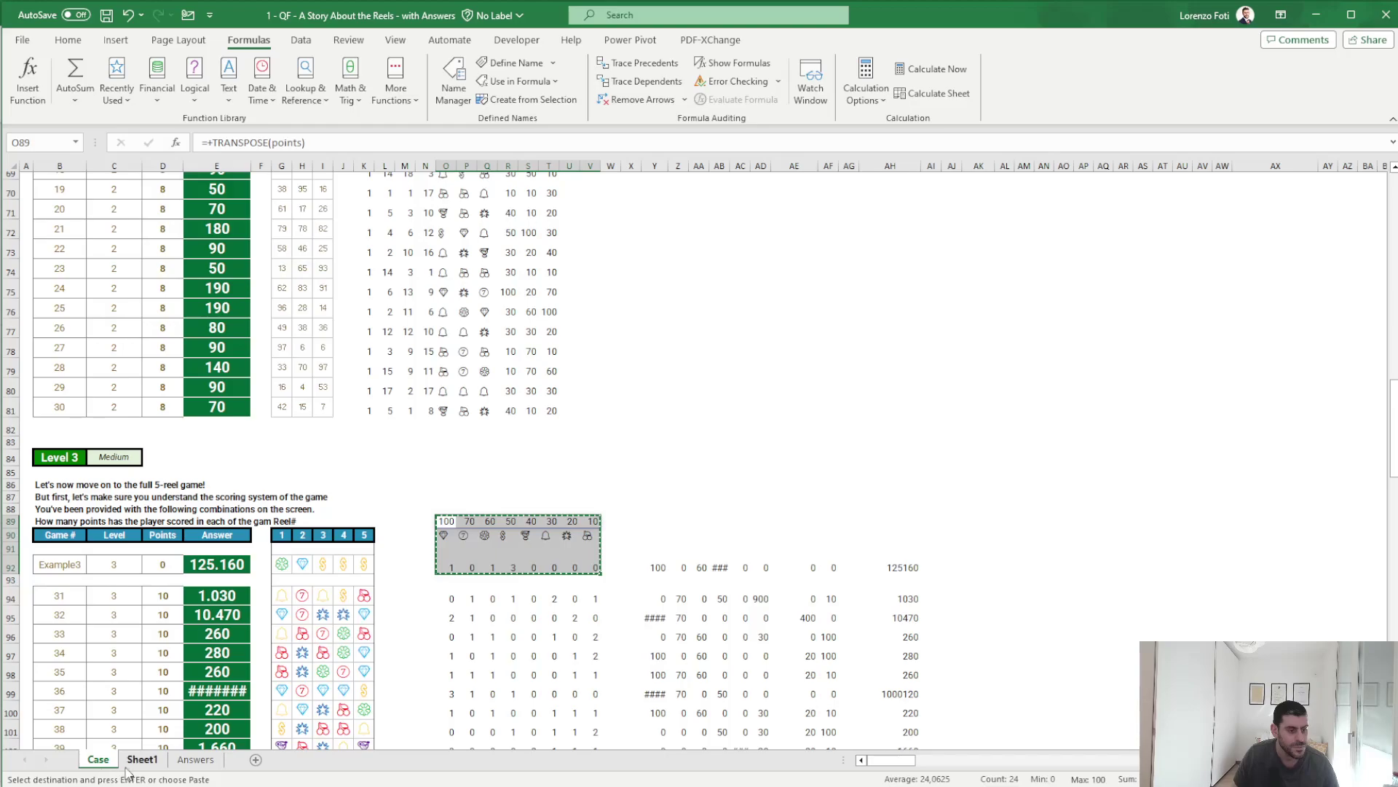
click(142, 758)
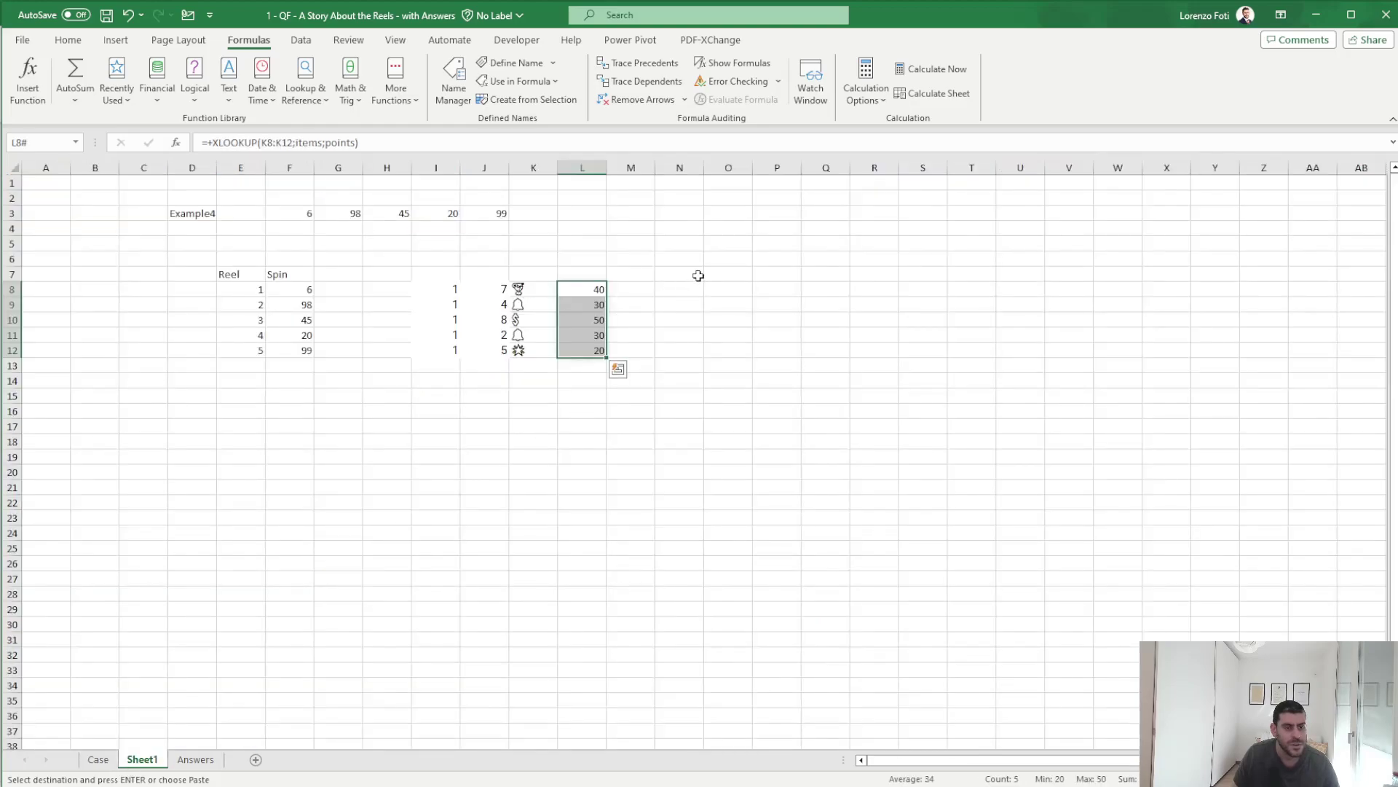
- Paste the header block at O6 and move the points and symbols rows up to O4:V5
click(737, 261)
key(Return)
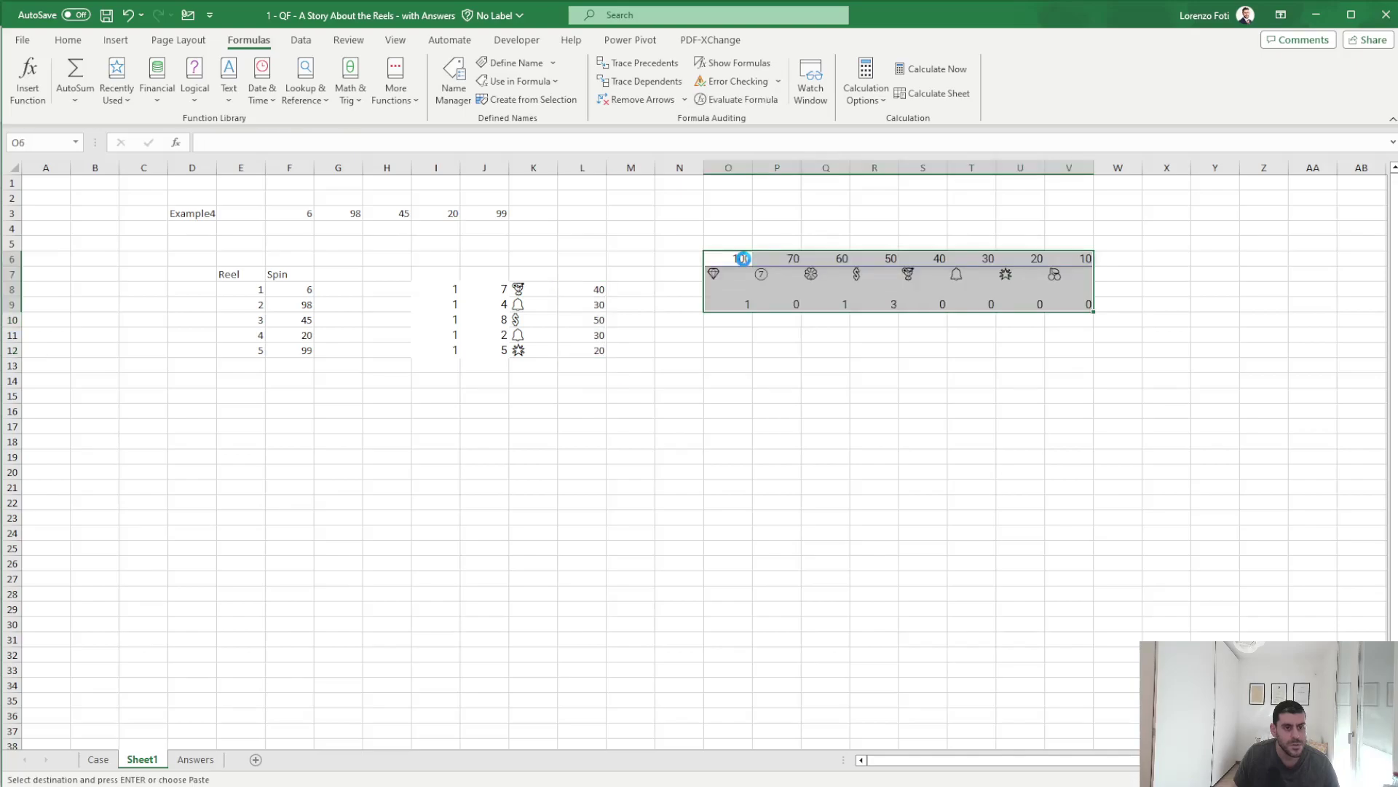
click(736, 306)
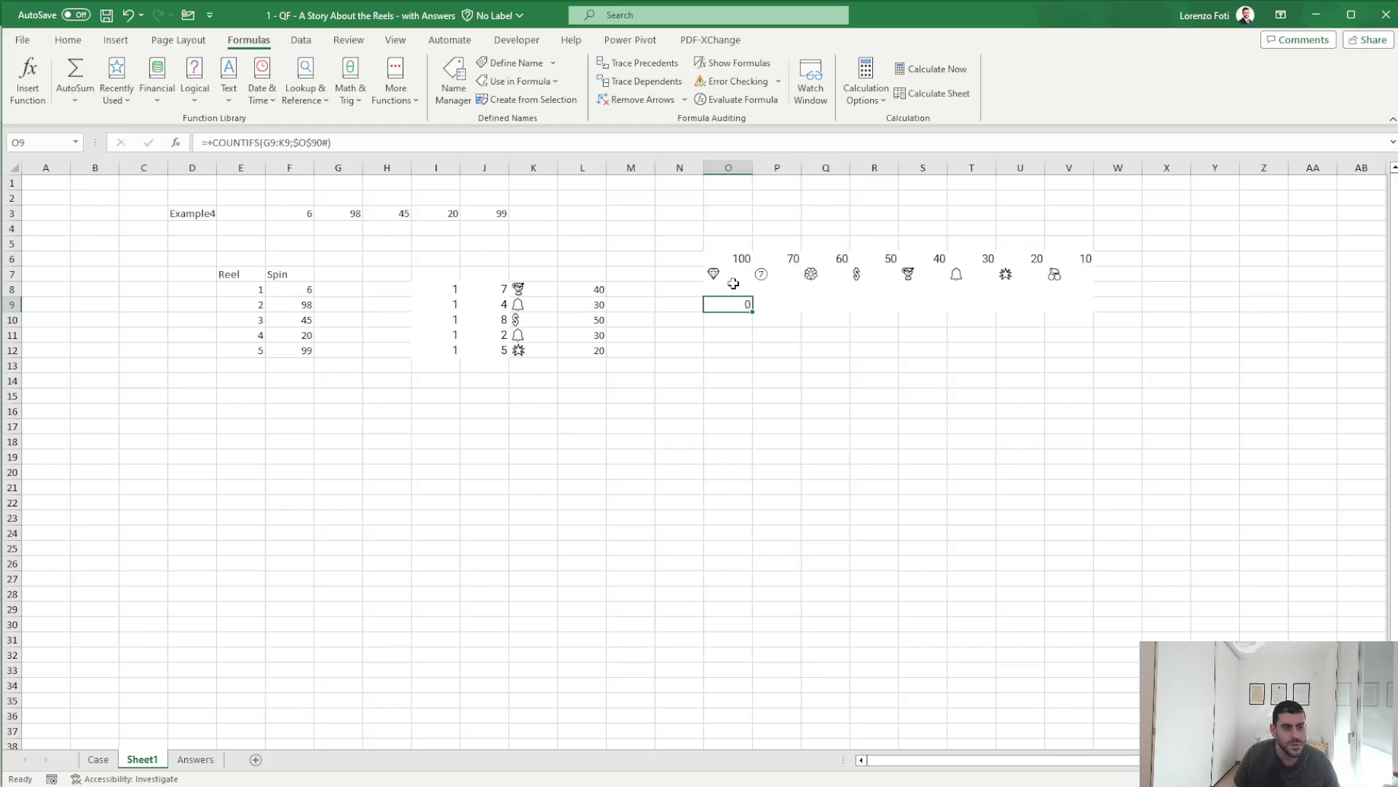
click(733, 281)
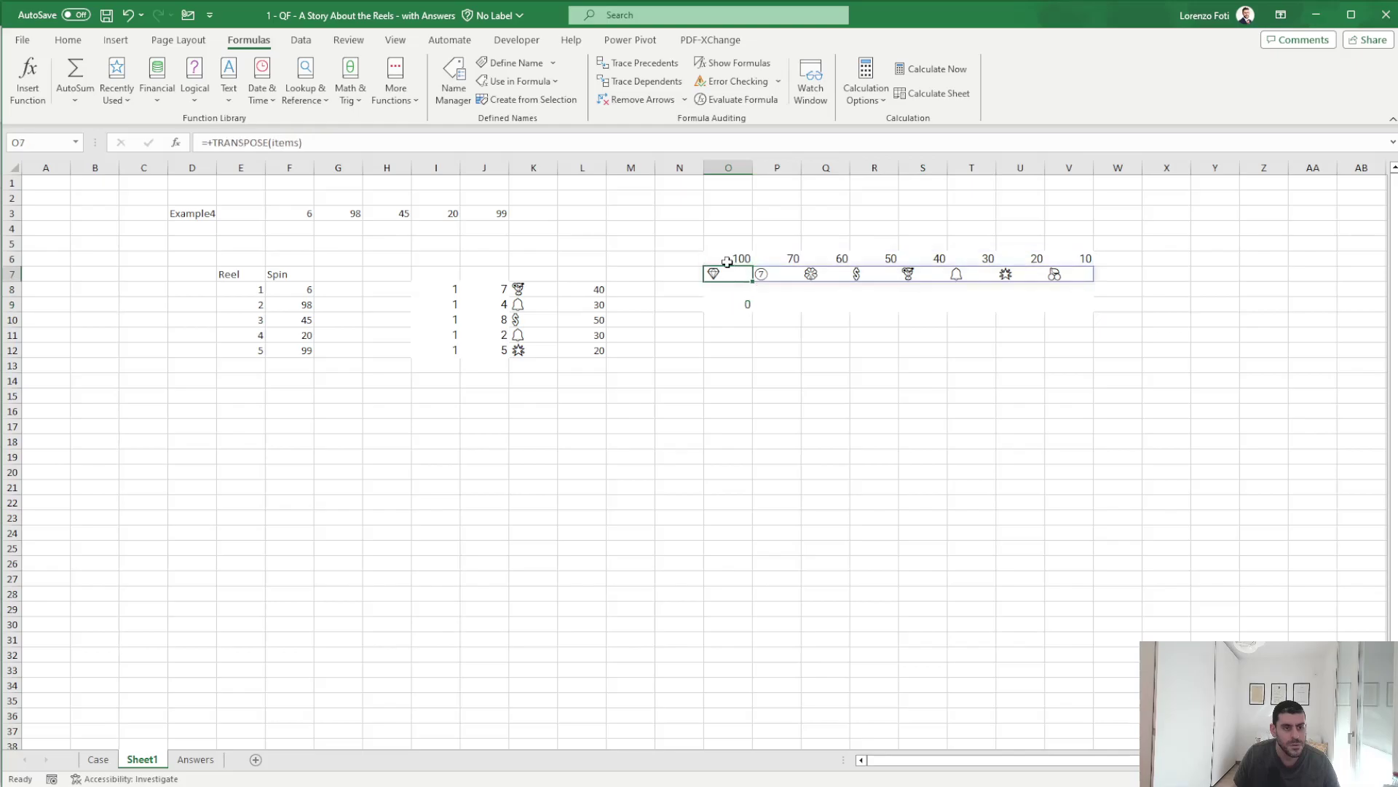
mouse_move(730, 261)
mouse_down()
mouse_move(1075, 258)
mouse_move(1077, 224)
mouse_up()
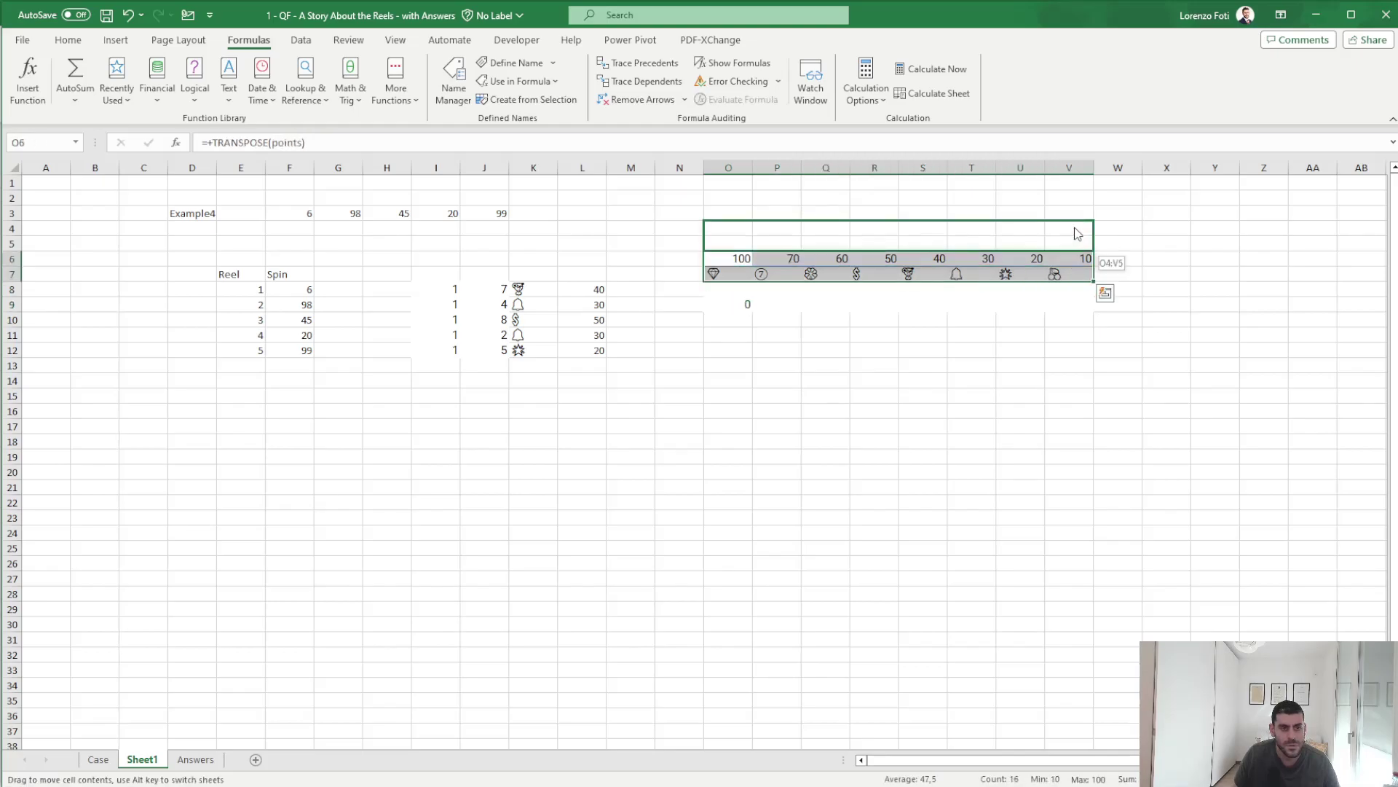
click(730, 304)
drag(731, 299, 732, 290)
- Make O8 =+COUNTIFS(K8:K12;$O$5#) to count each symbol across the five reels
click(284, 142)
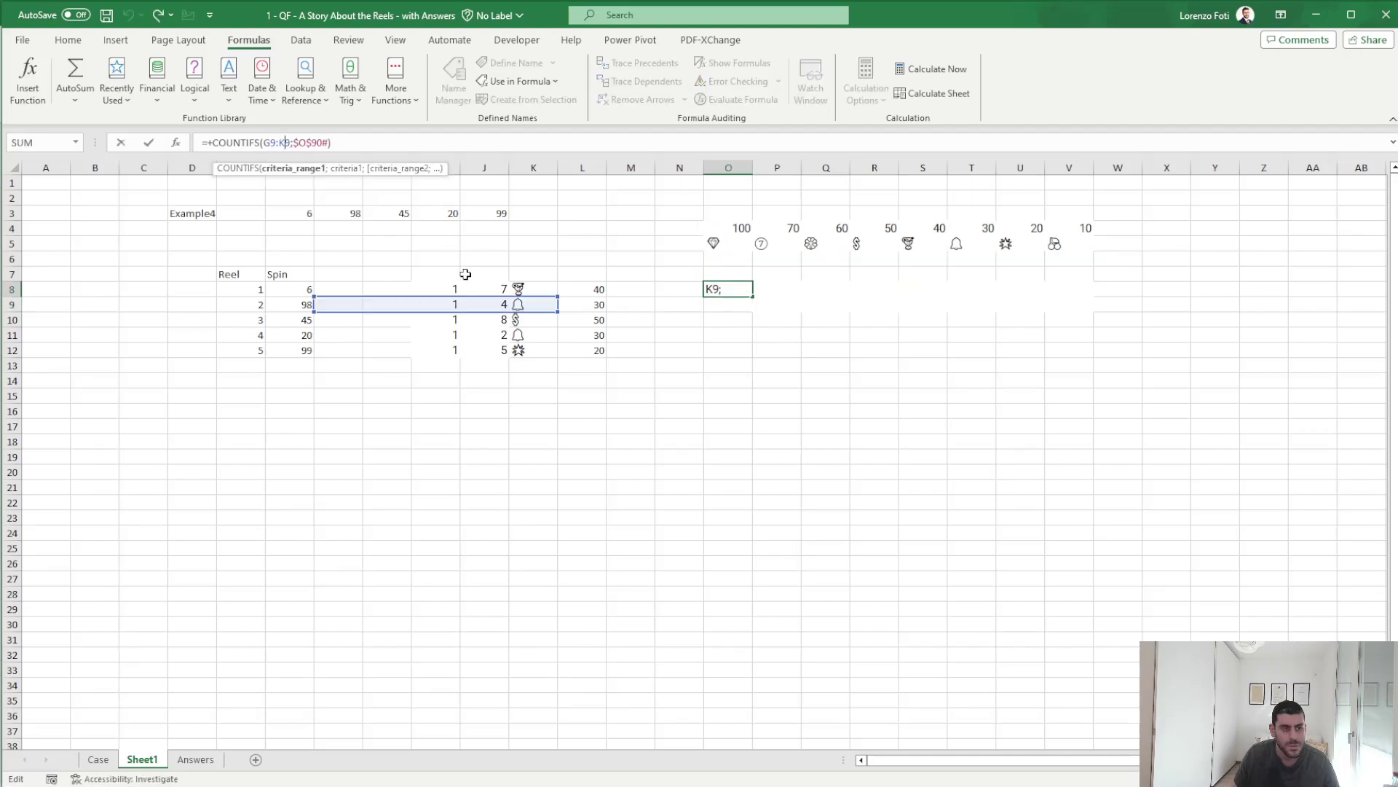
drag(558, 311, 558, 285)
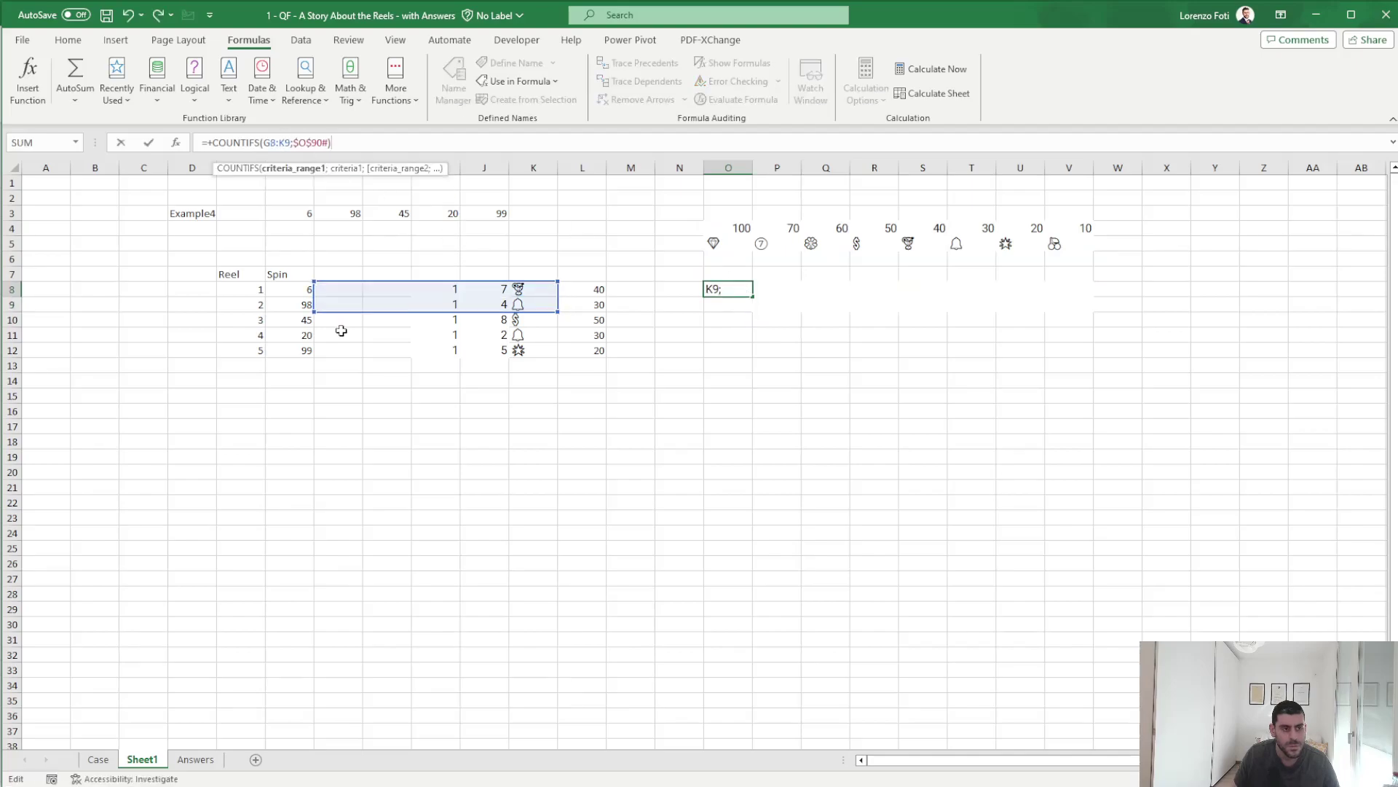
drag(315, 310, 531, 355)
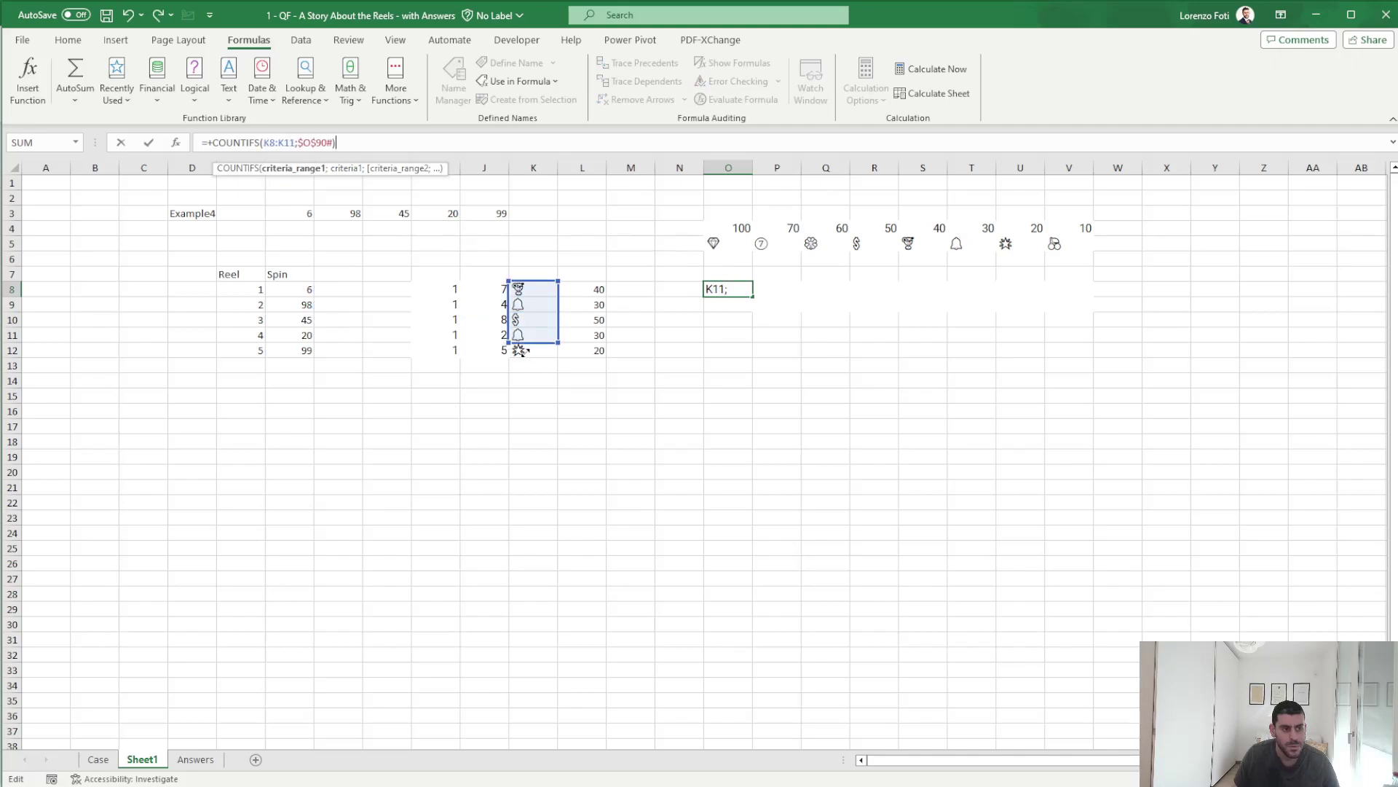
key(Return)
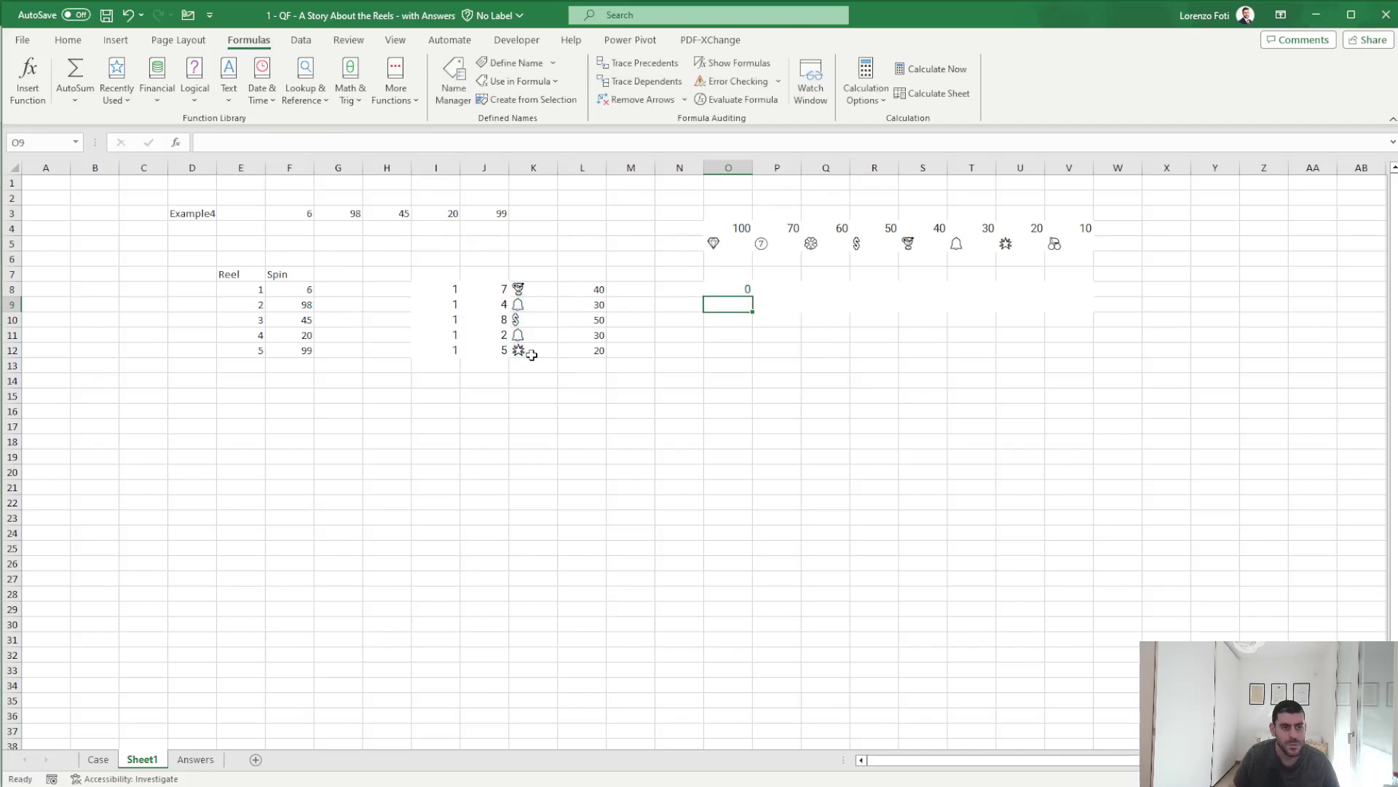
key(Up)
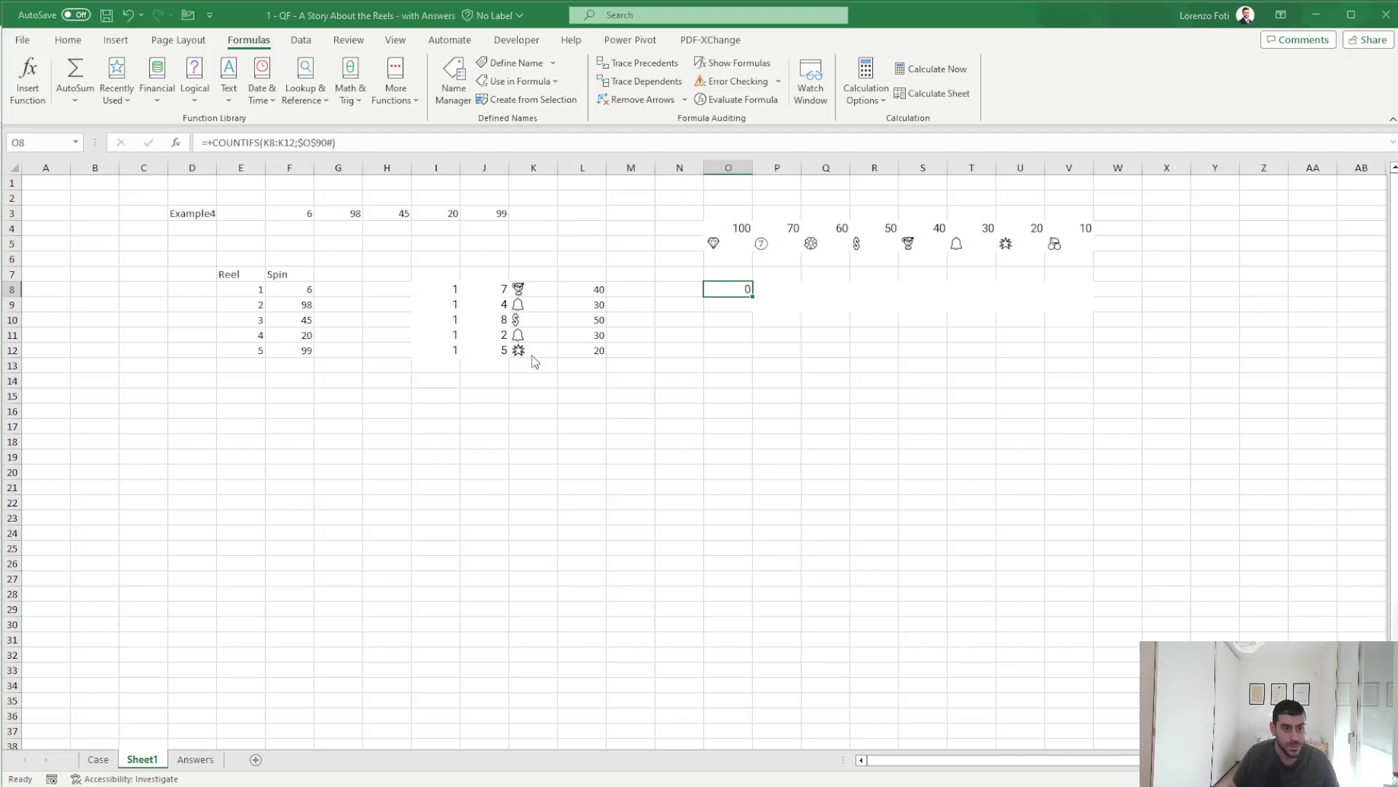
key(F2)
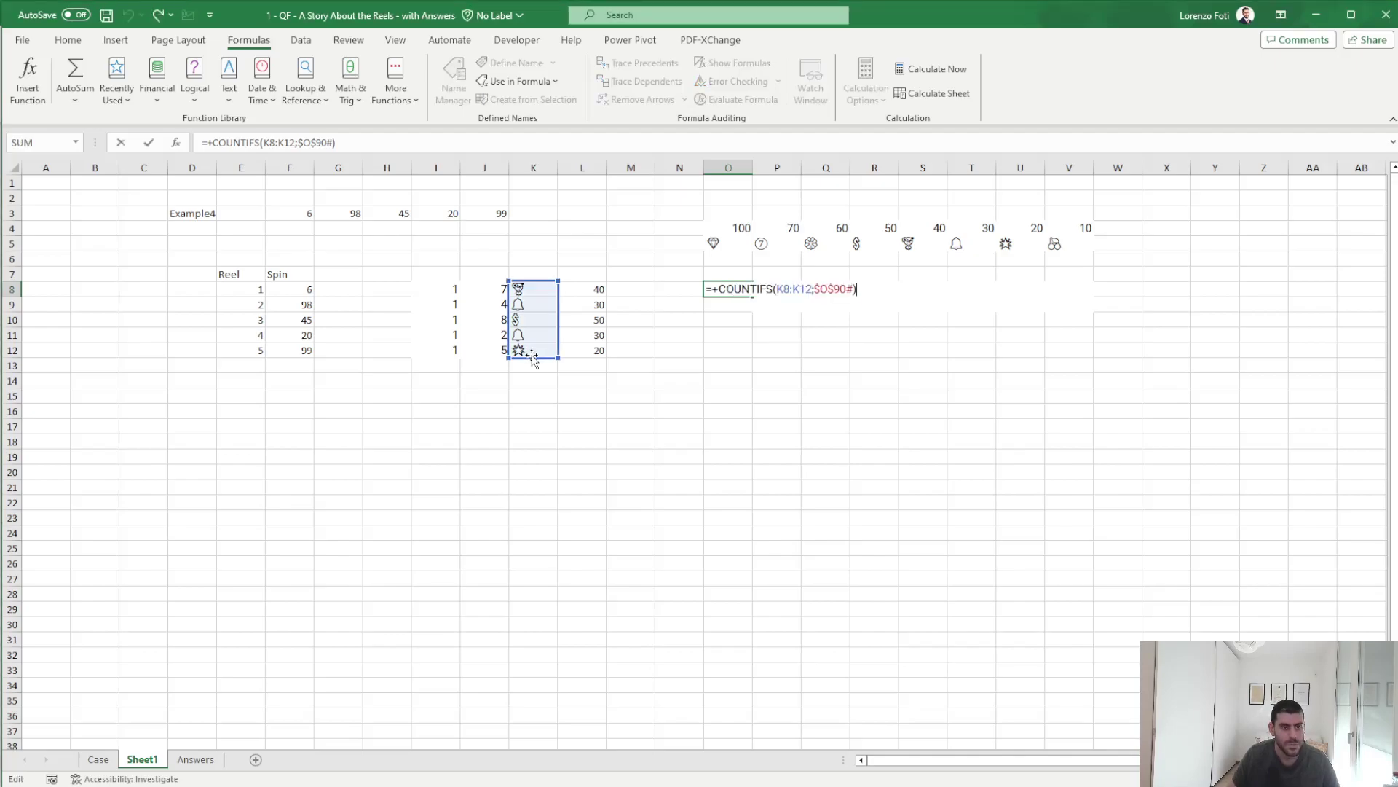
double_click(841, 290)
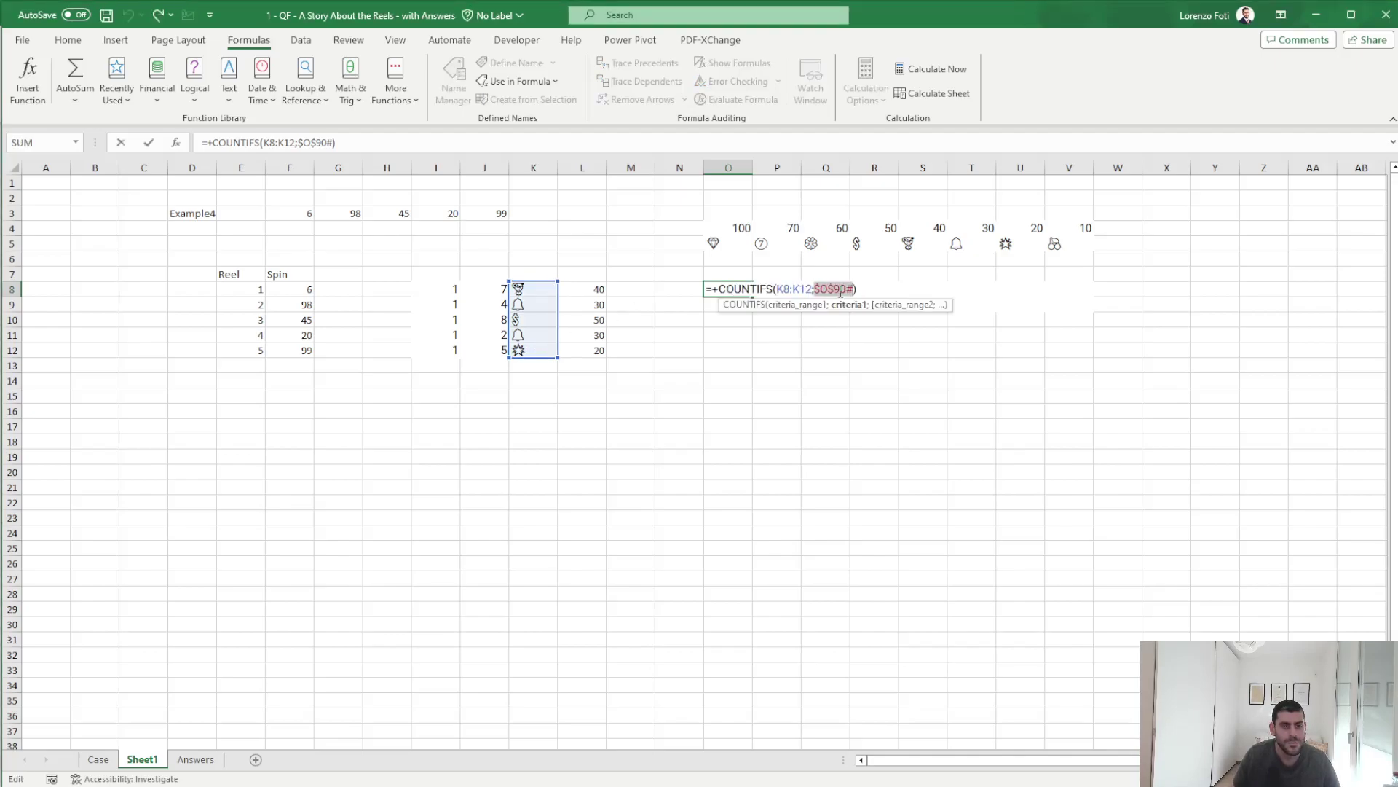
click(725, 241)
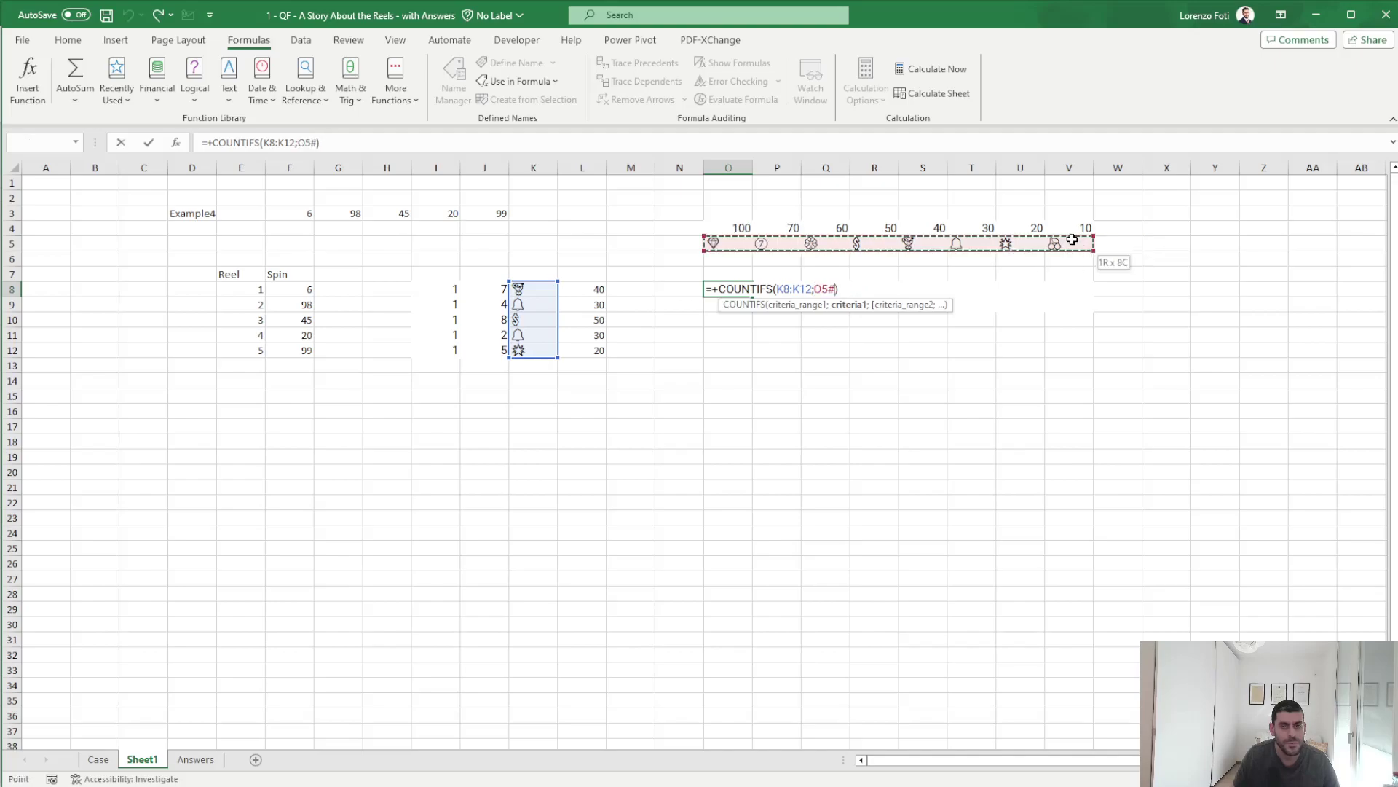
key(F4)
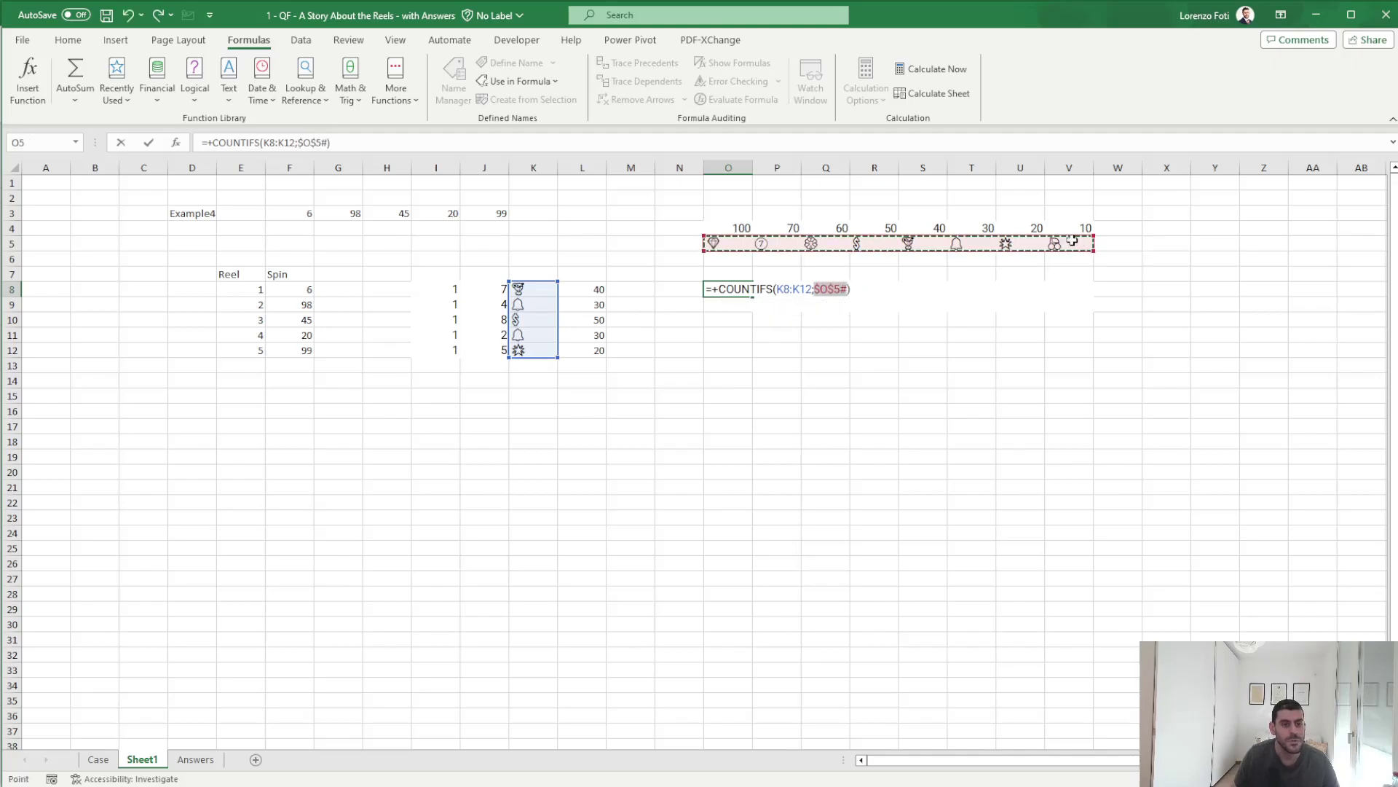
key(ctrl+Return)
key(Right)
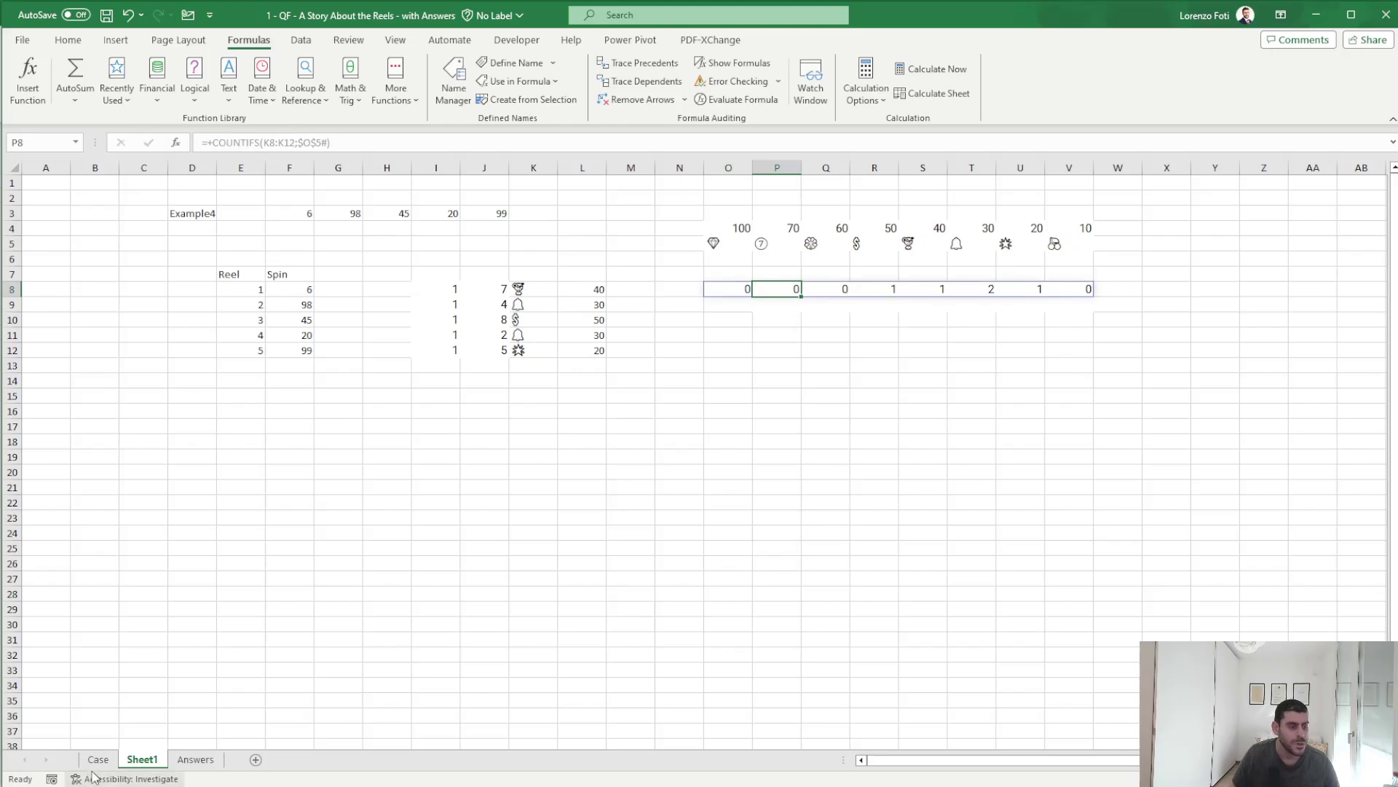
click(97, 759)
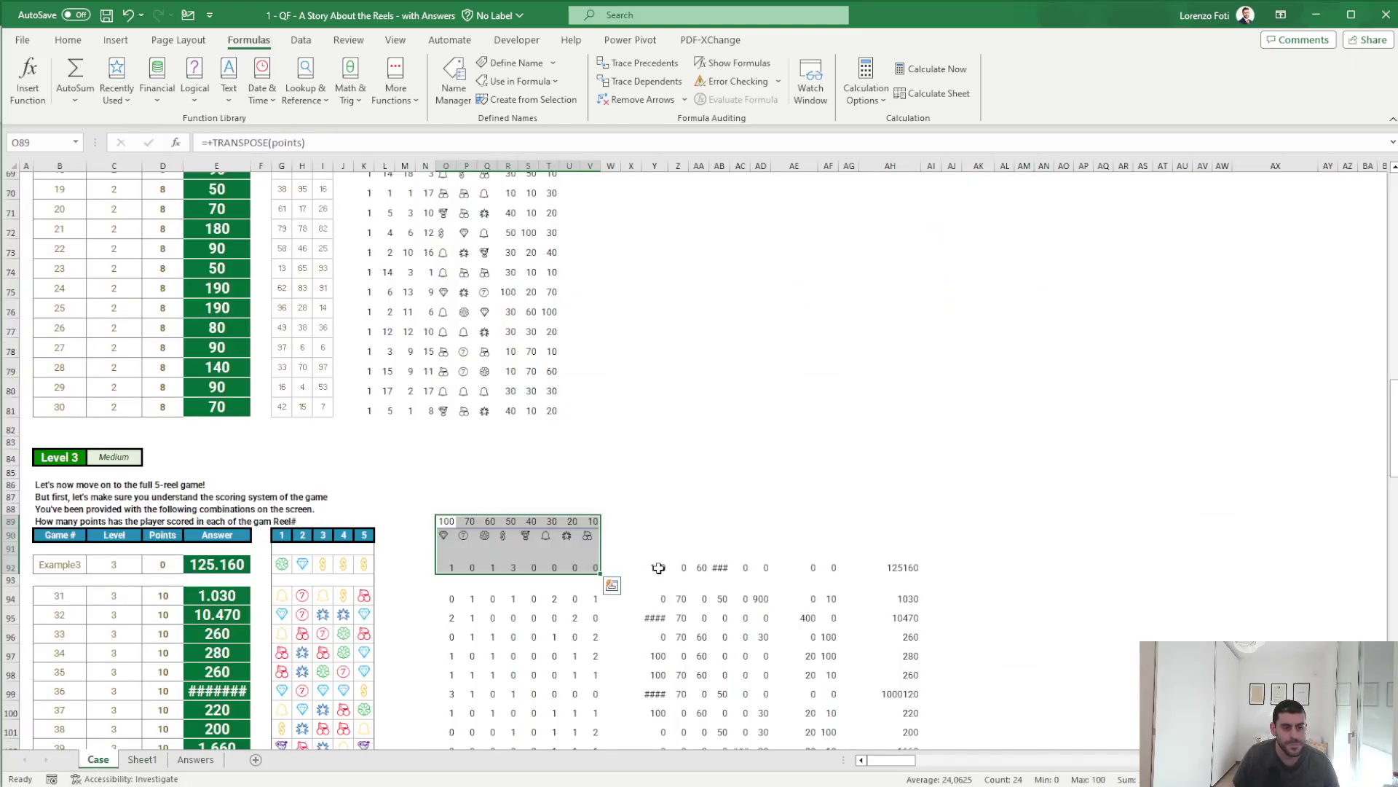
- Copy the Level 3 points calculation row Y92:AH92 into Sheet1 at Y8
drag(658, 567, 914, 568)
key(ctrl+c)
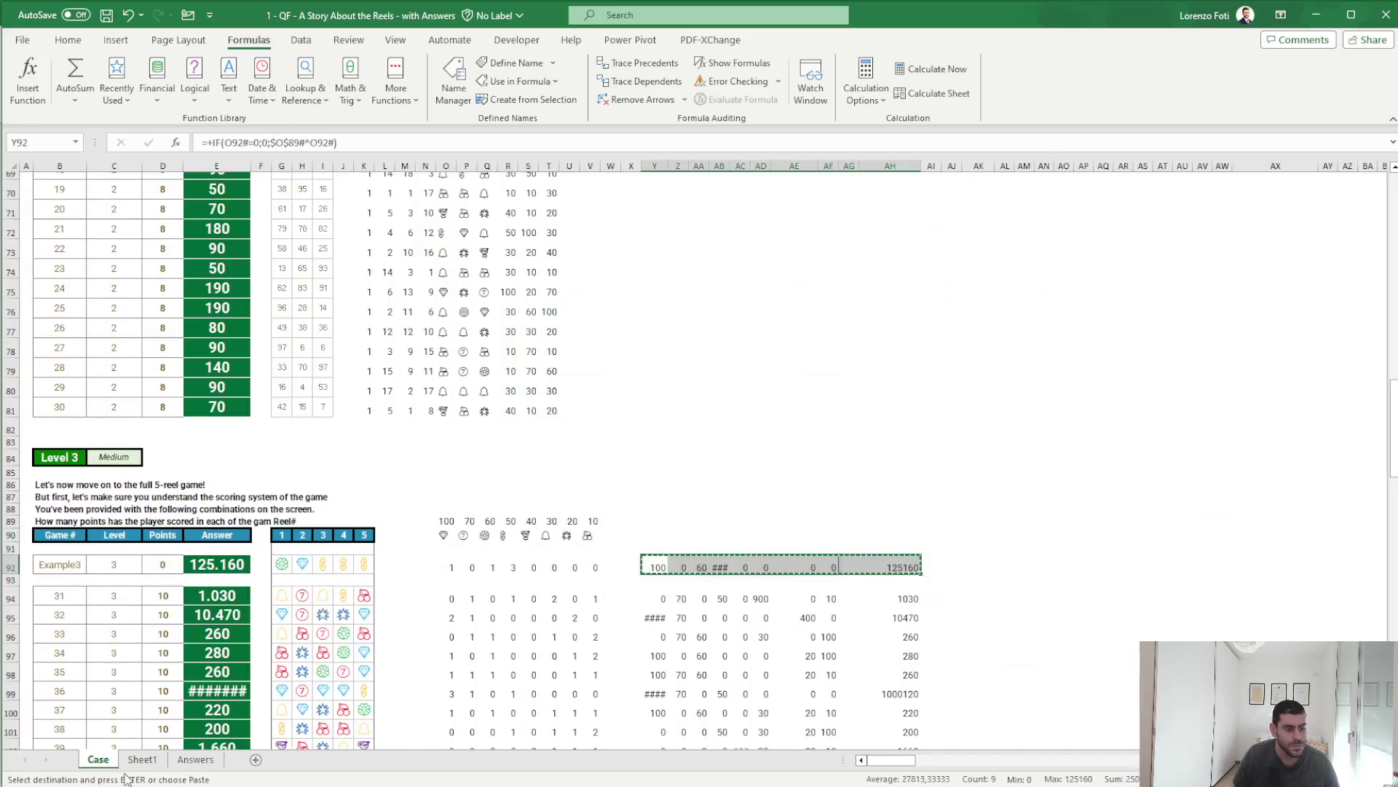
click(142, 758)
click(1215, 289)
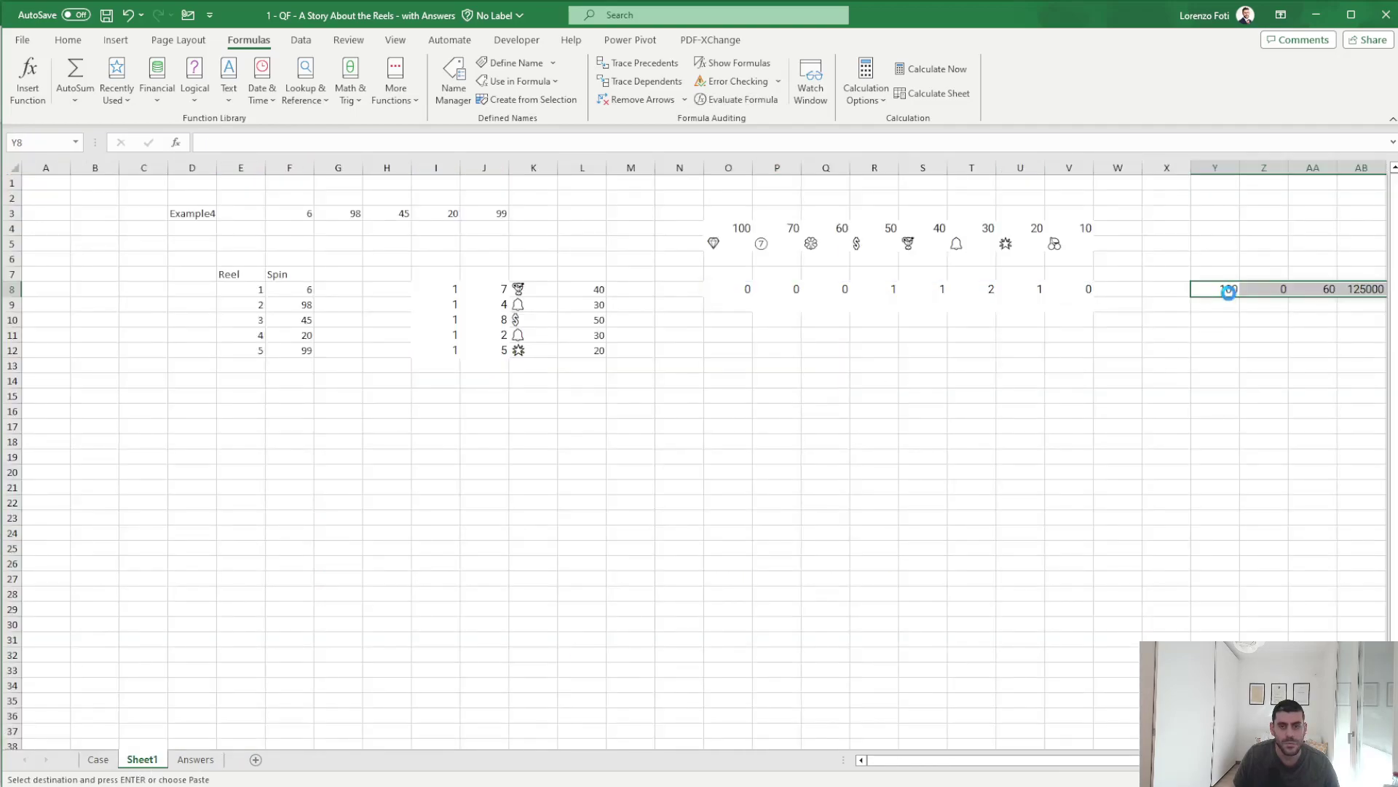
key(ctrl+v)
double_click(1225, 289)
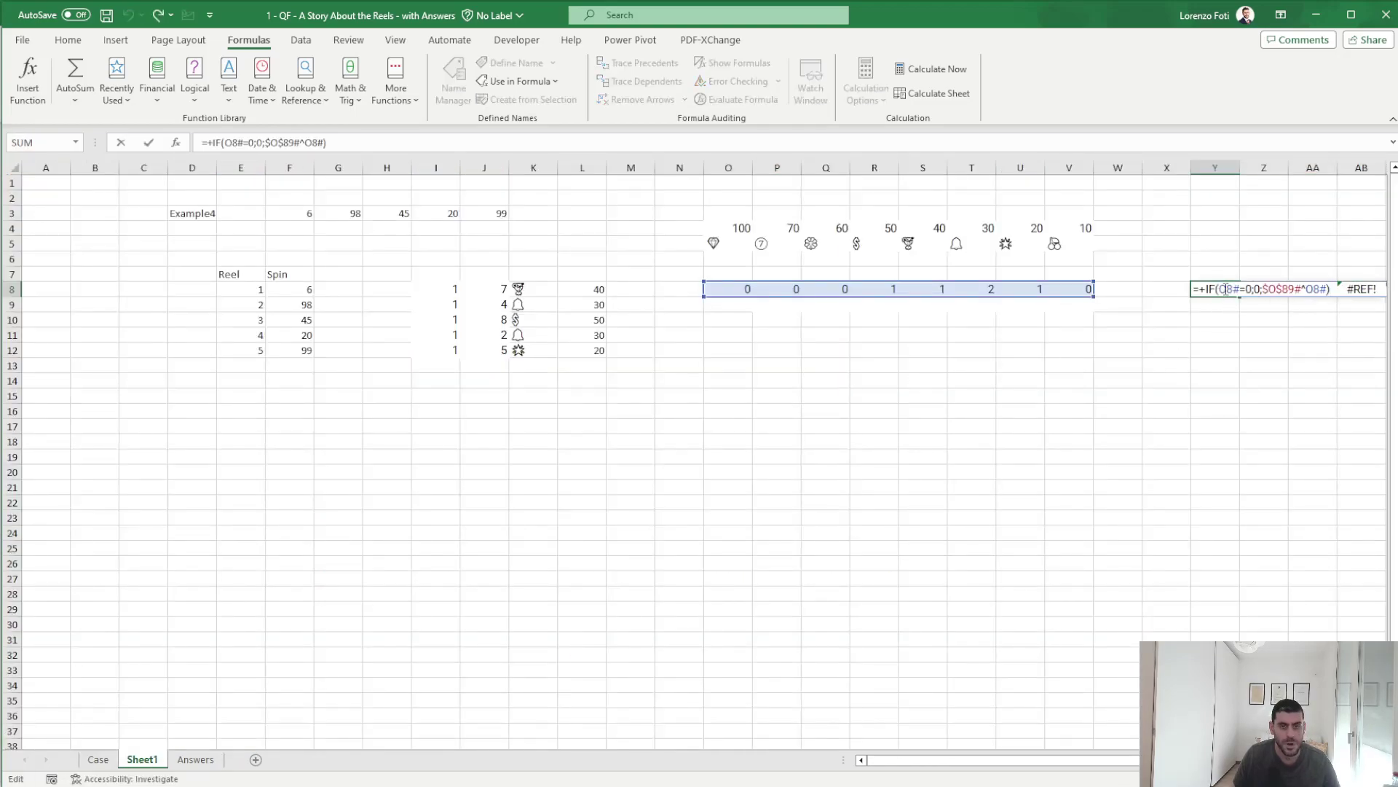
key(Escape)
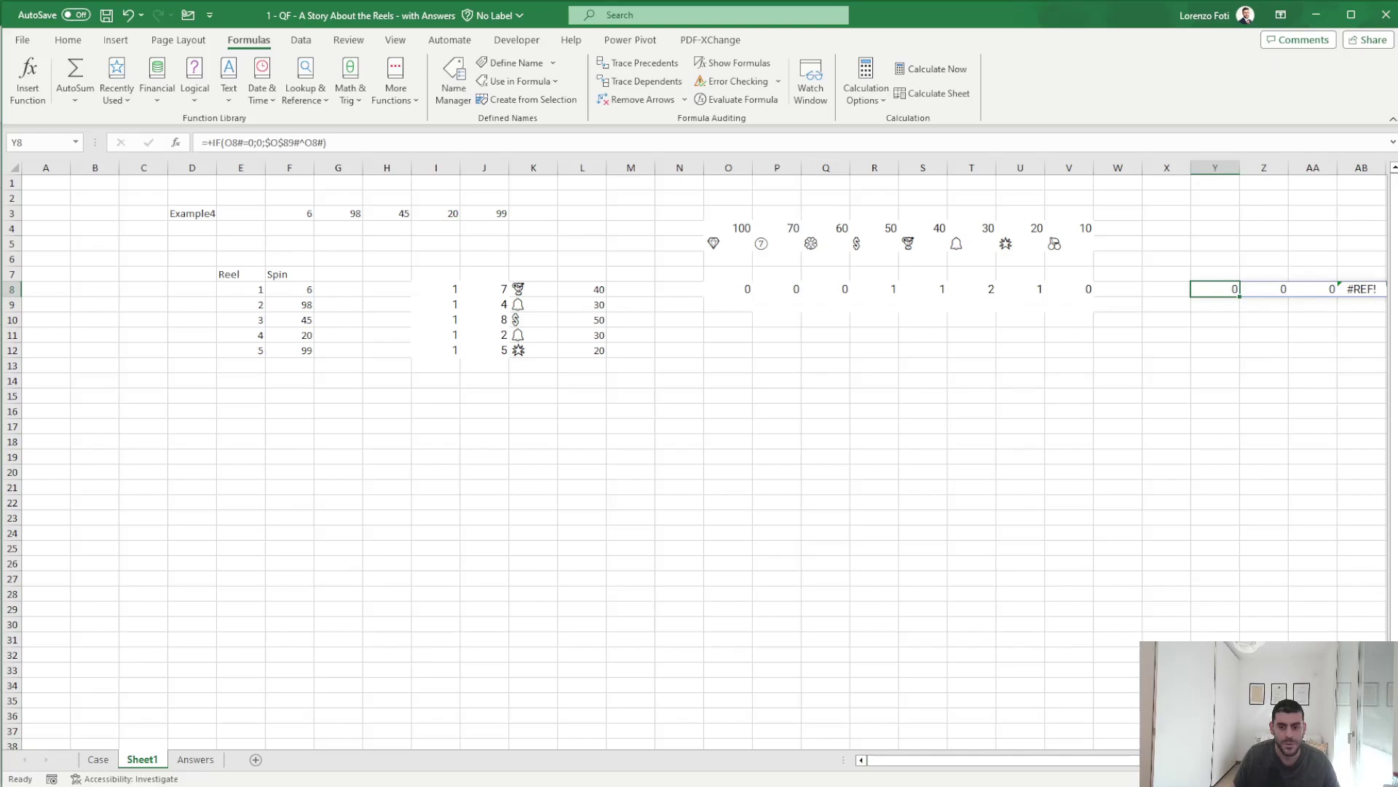
scroll(1094, 418, right, 2)
scroll(1094, 417, right, 2)
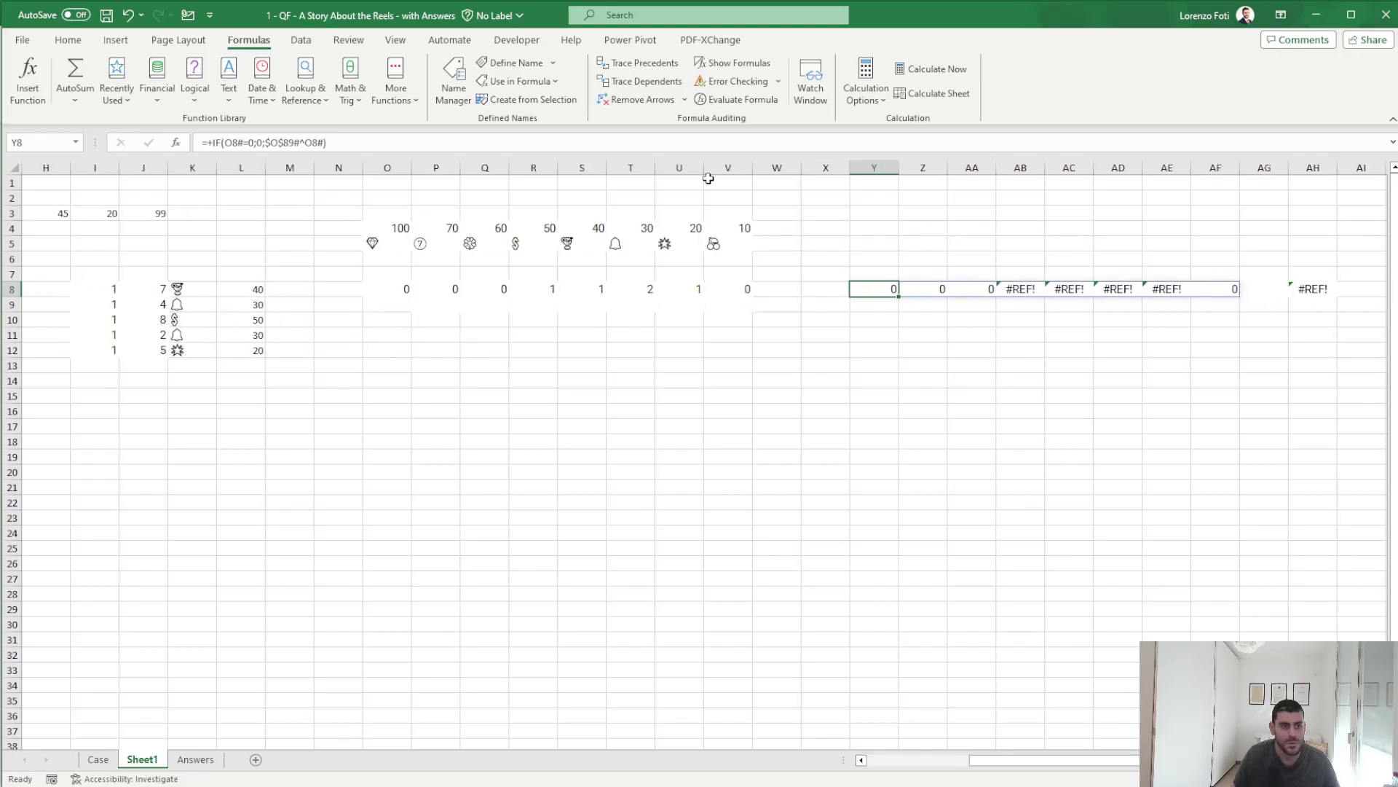
- Repoint the Y8 formula to the absolute points row $O$4# so Y8:AF8 show per-symbol points
click(468, 141)
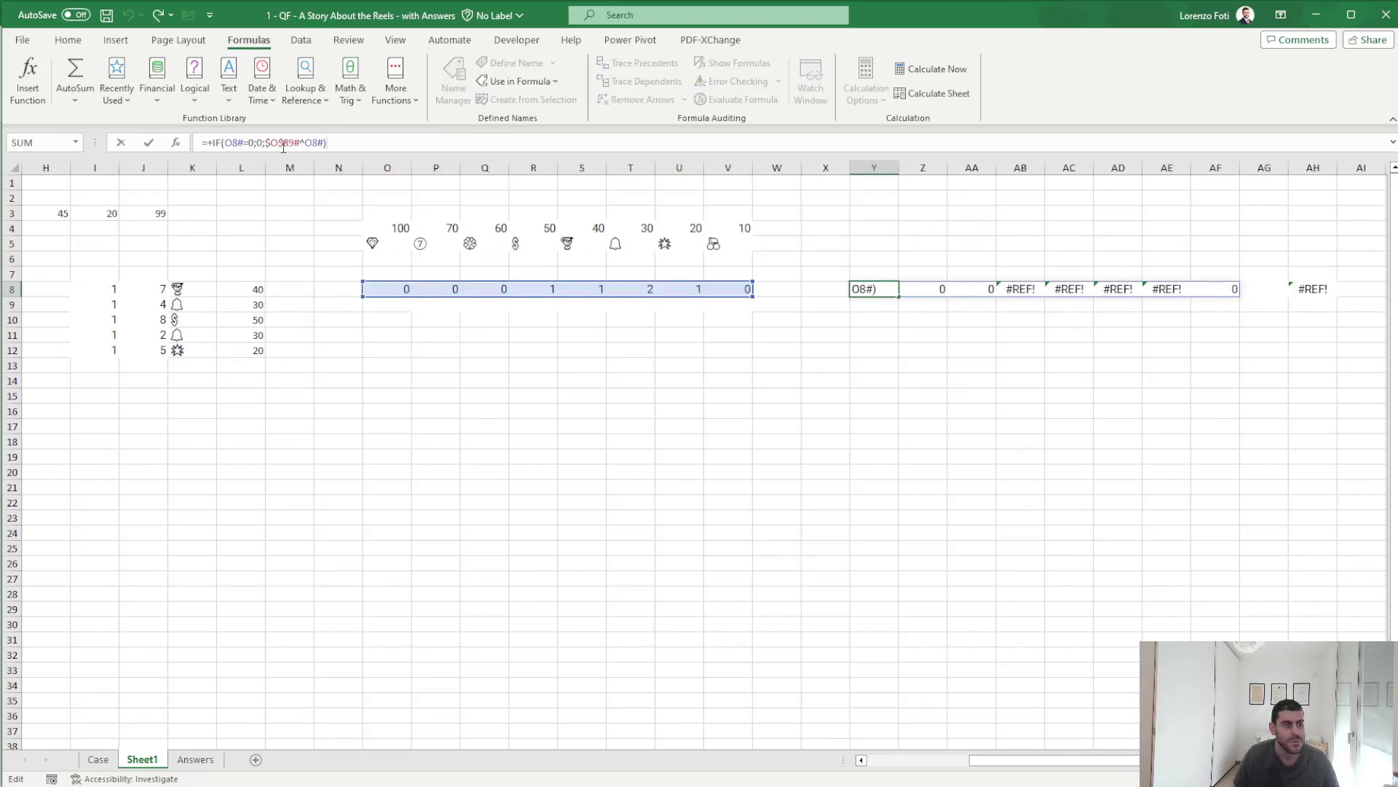
double_click(282, 142)
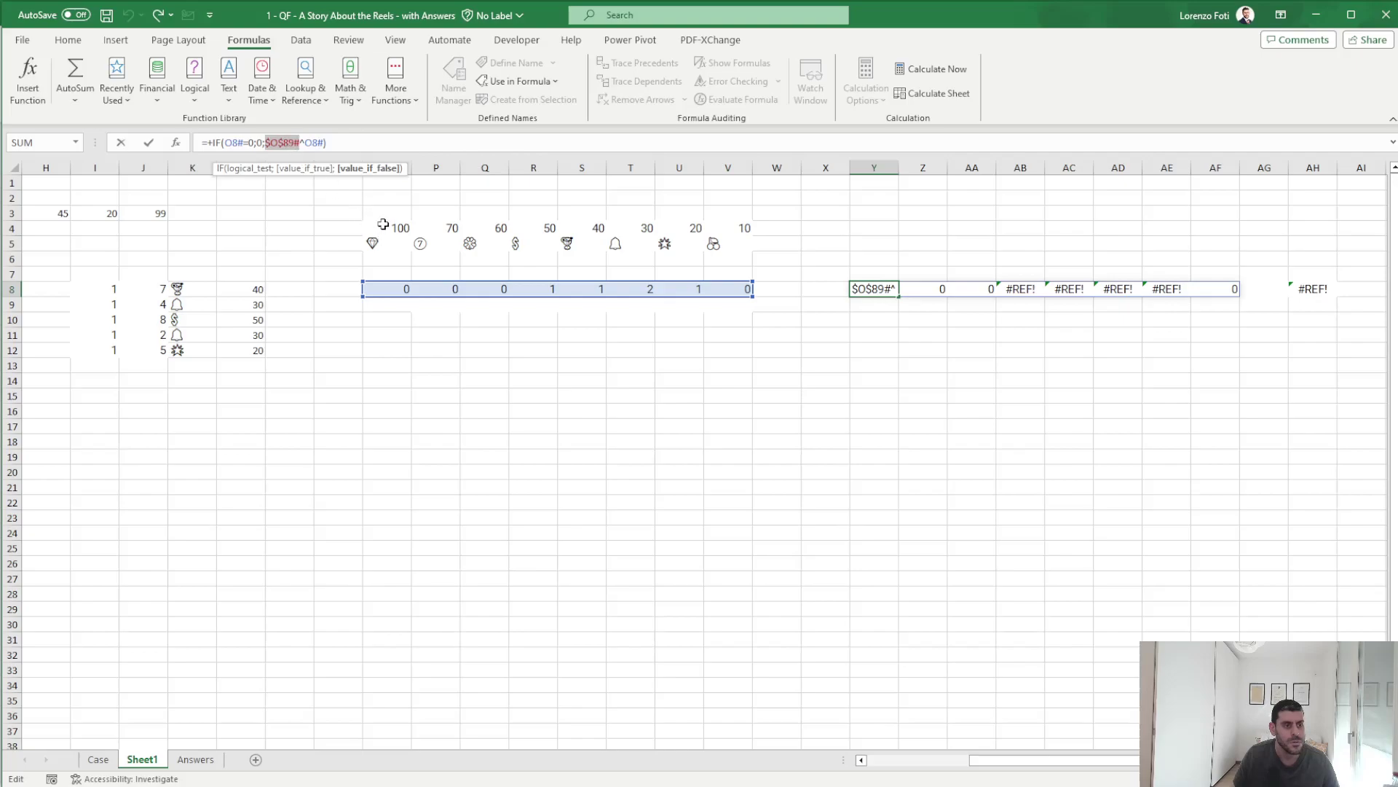
drag(382, 224, 753, 228)
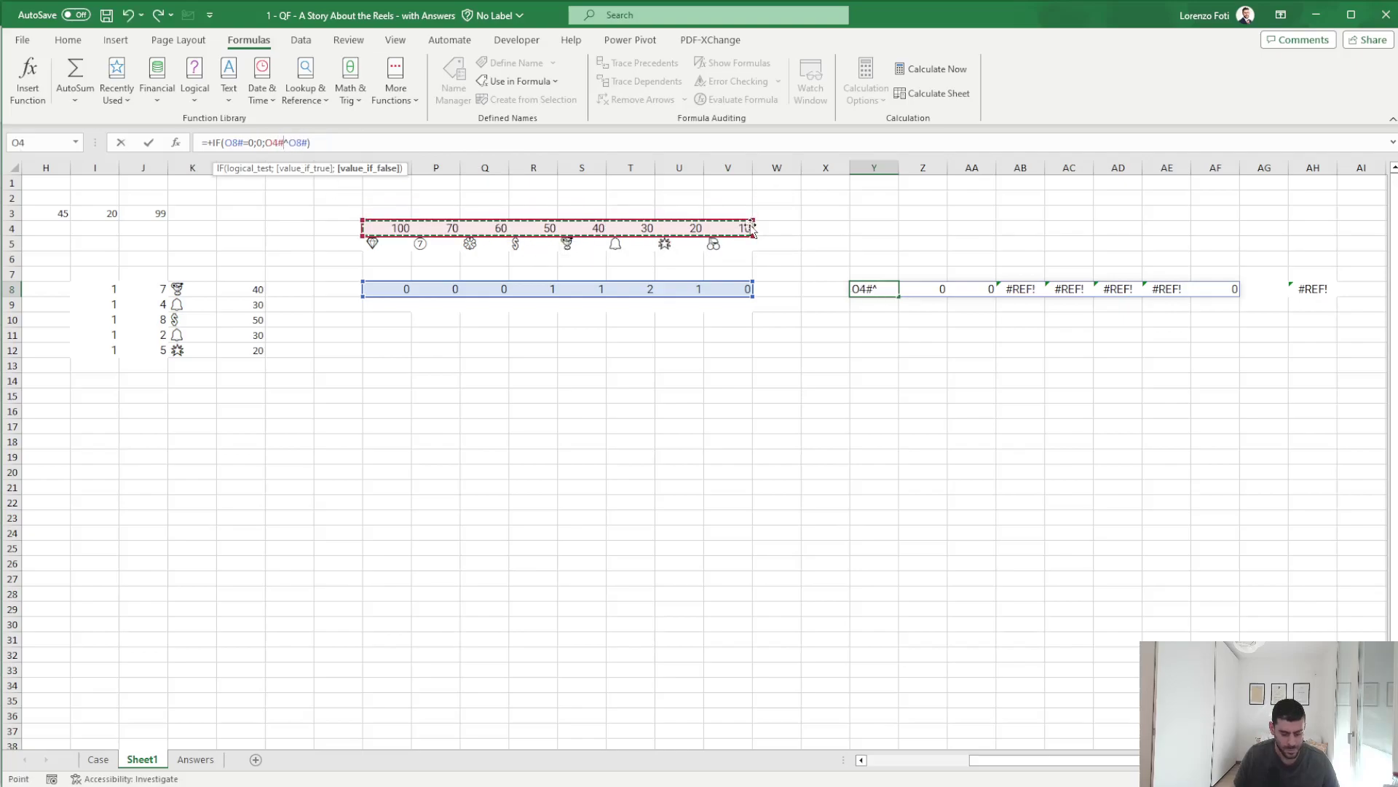
key(F4)
key(Return)
key(Up)
key(Right)
key(Right)
key(Right)
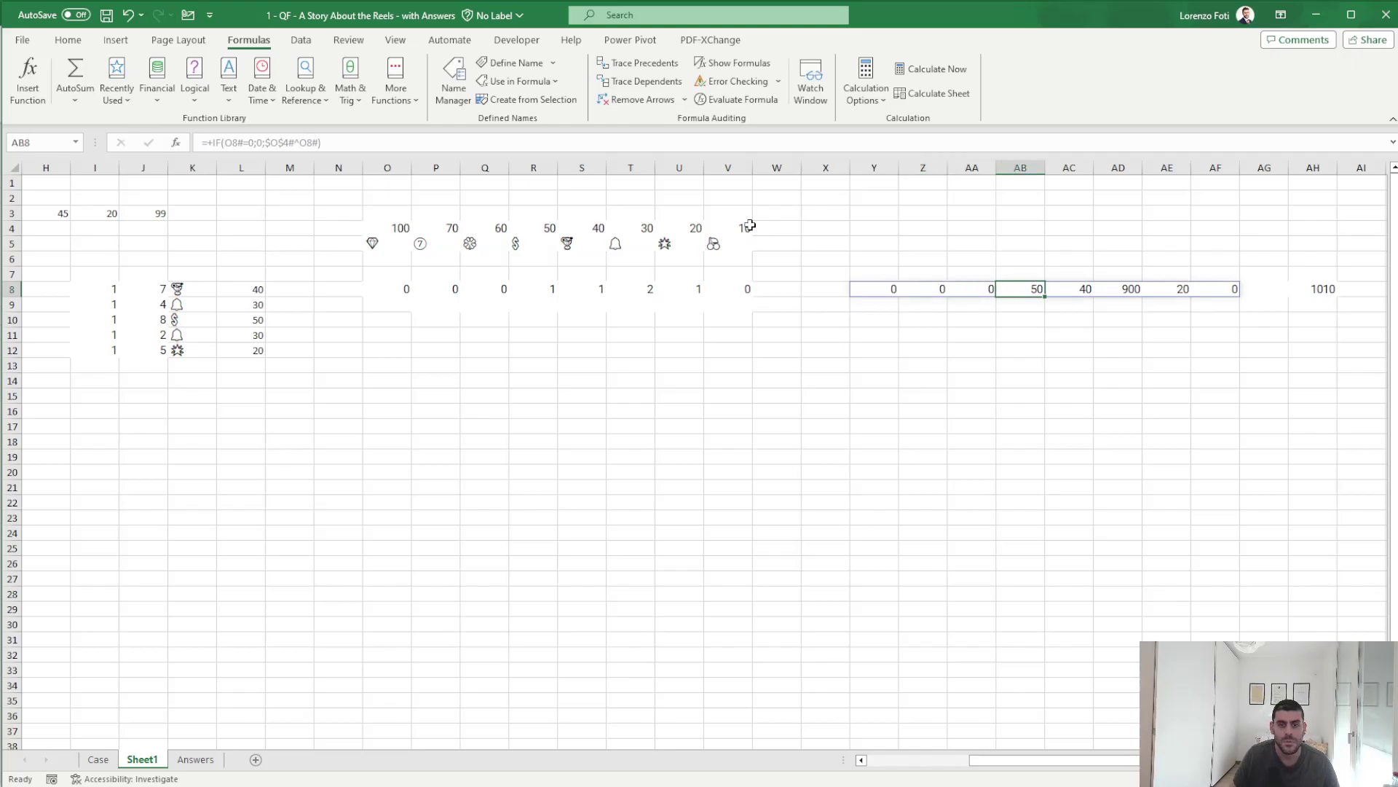
key(Right)
key(Right)
key(ctrl+Page_Up)
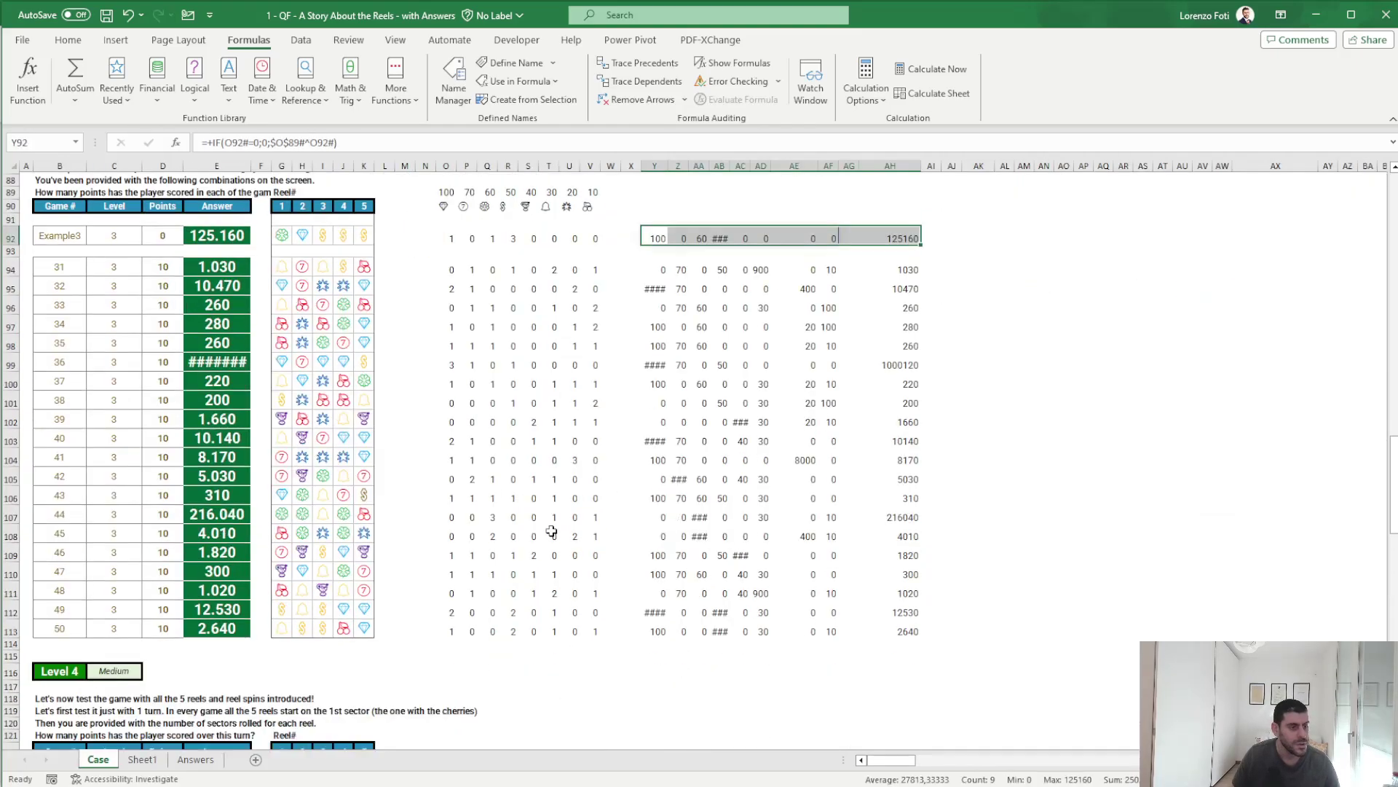
- Insert two columns at C and list games 51 to 70 in C7 with =SEQUENCE(20;;51)
scroll(551, 532, down, 5)
scroll(547, 528, down, 5)
click(142, 759)
drag(241, 503, 95, 472)
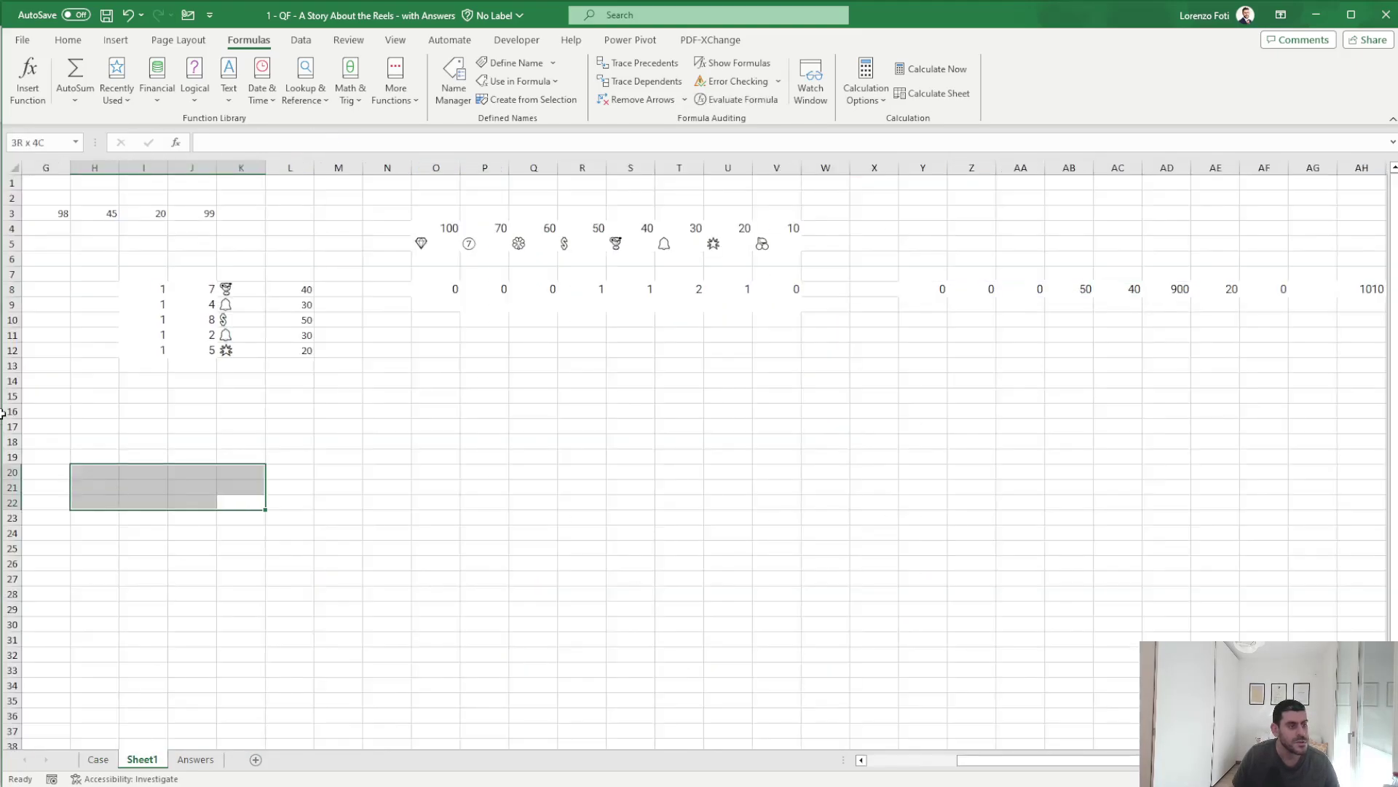
drag(2, 413, 3, 437)
click(124, 276)
key(ctrl+space)
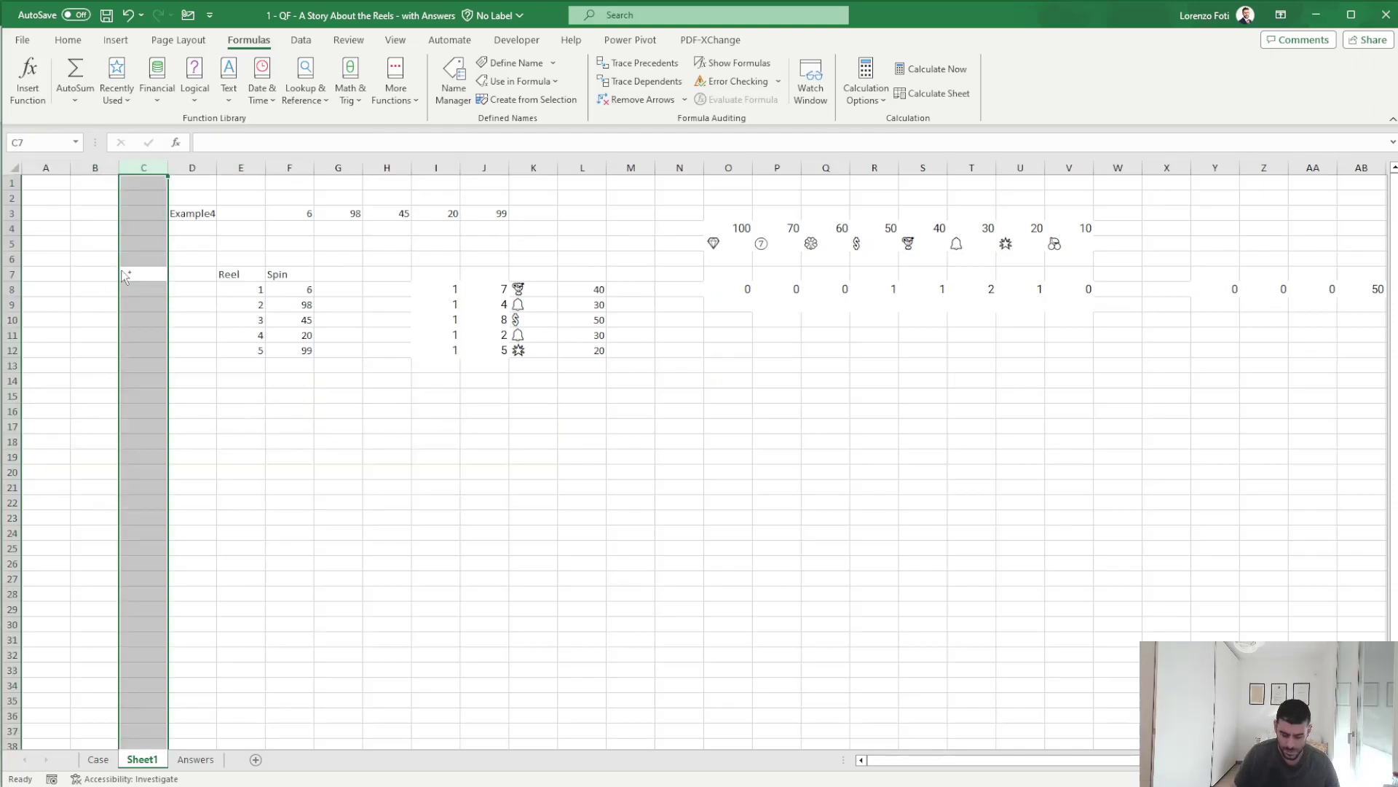
key(ctrl+plus)
key(ctrl+plus)
text(+SEQUENCE()
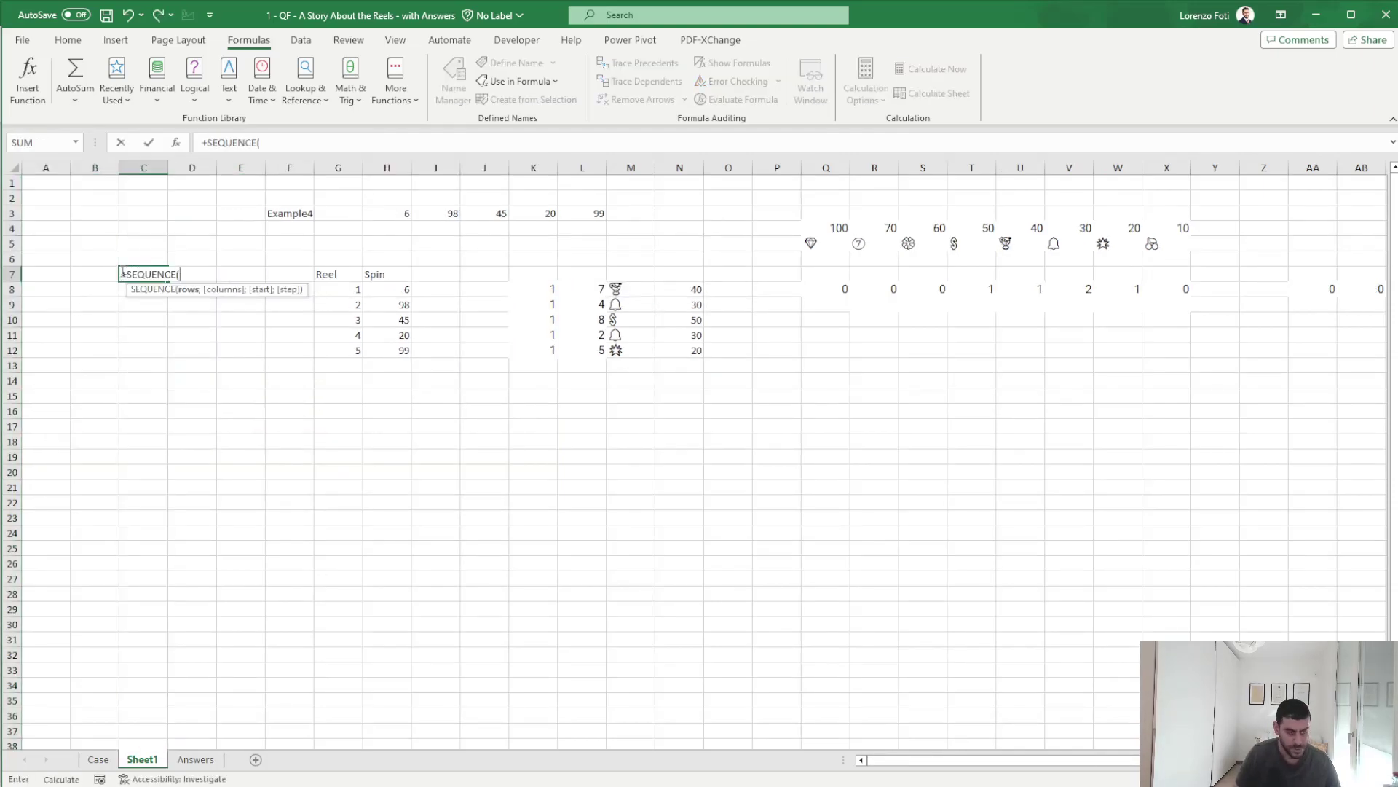
text(20;)
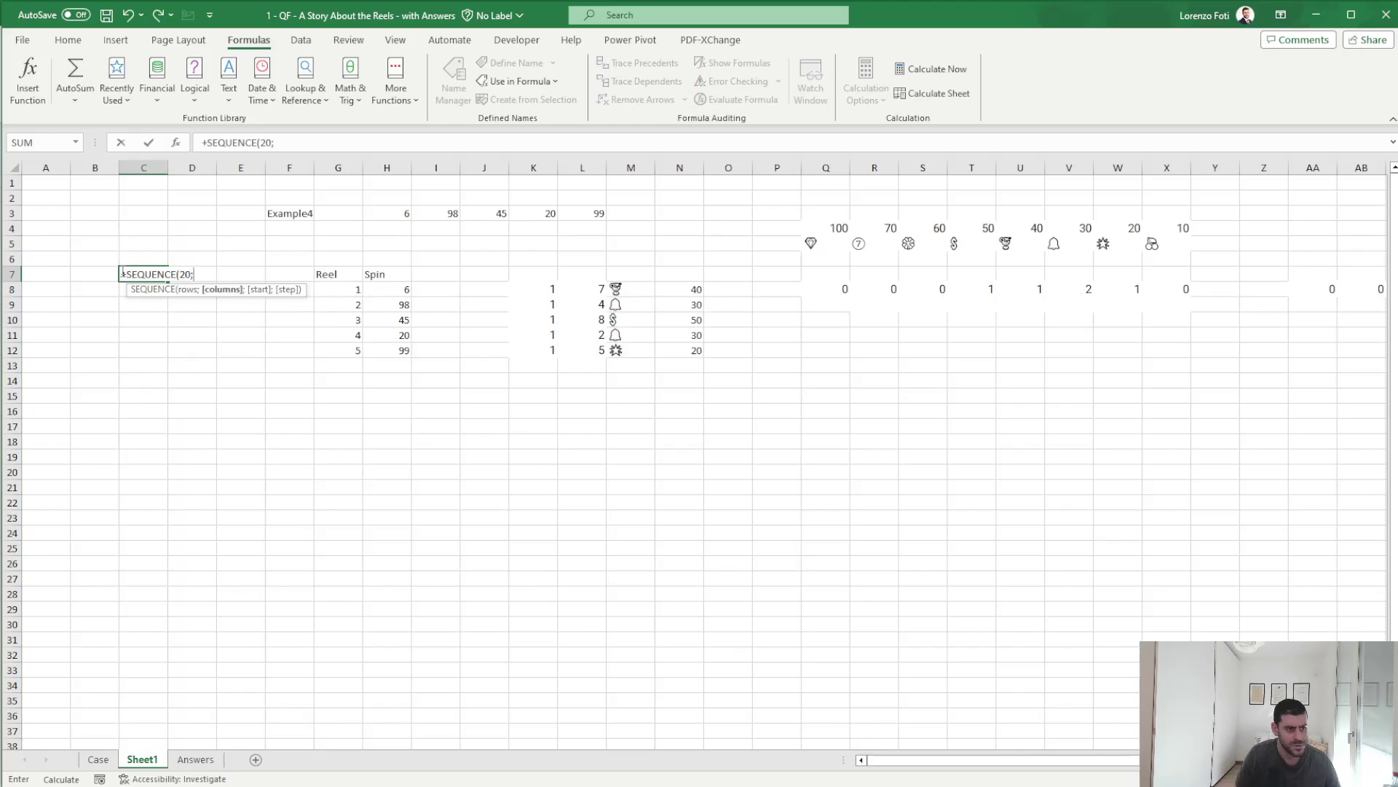
text(;51))
key(Return)
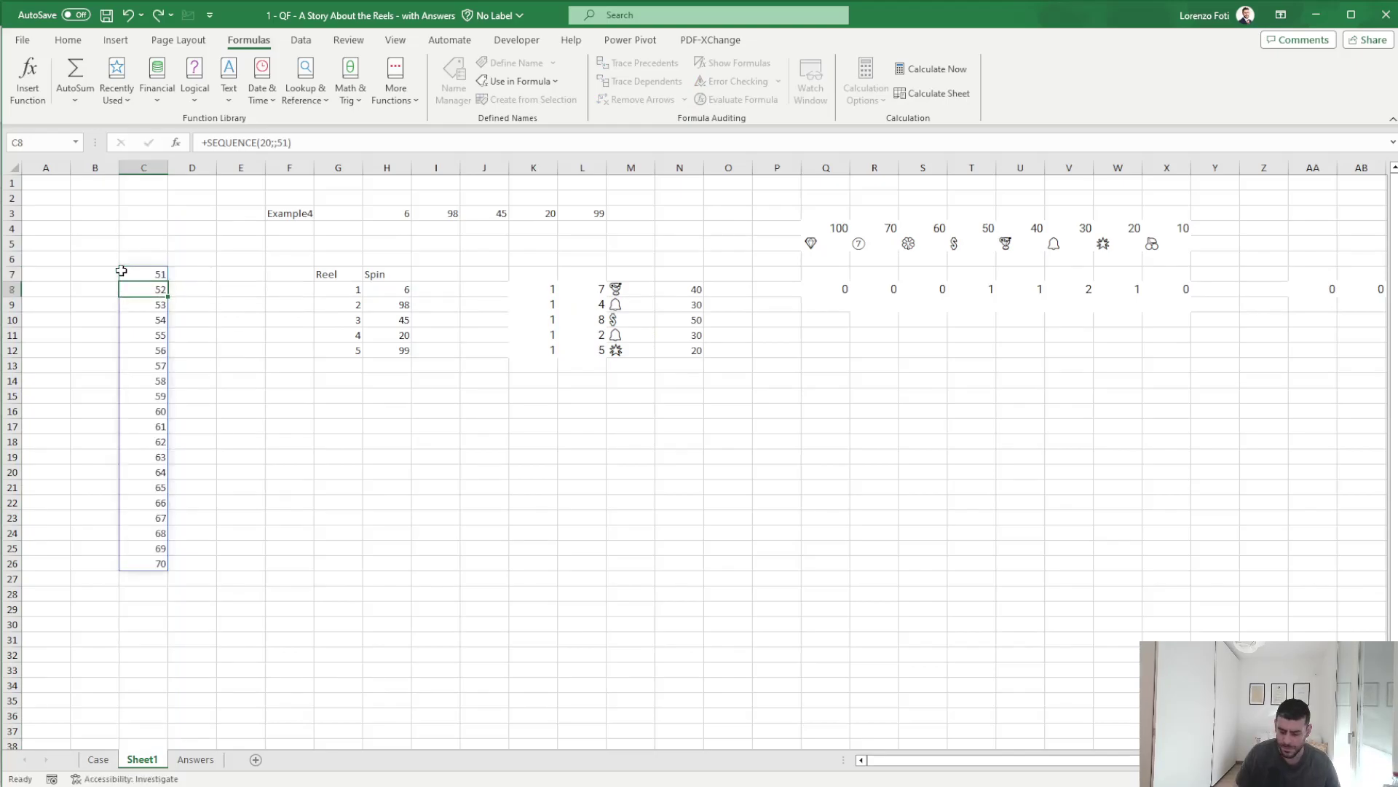
key(ctrl+Page_Up)
key(ctrl+Page_Down)
- Link D6 to the AJ8 total points and select C6:D26 for a data table
key(Up)
key(Right)
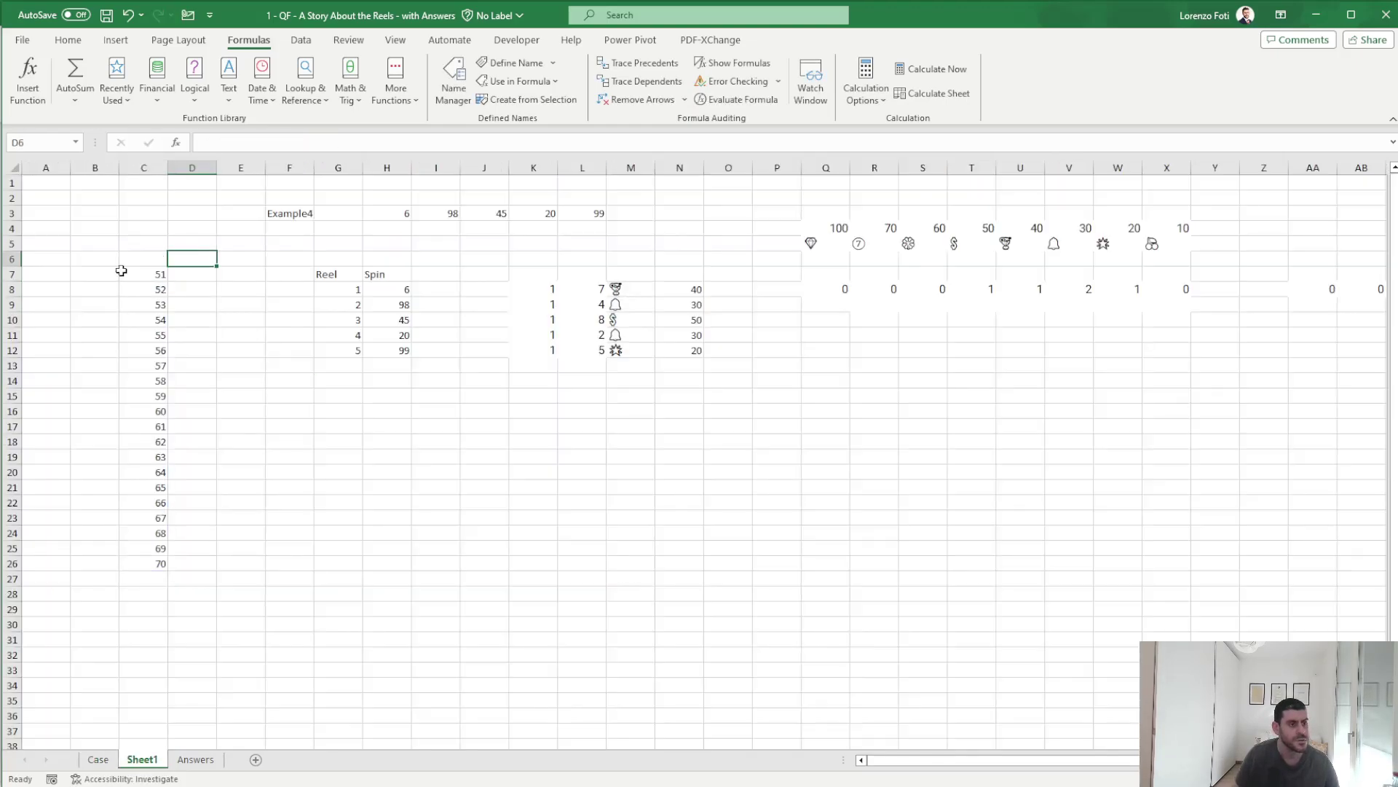
text(+)
click(1333, 292)
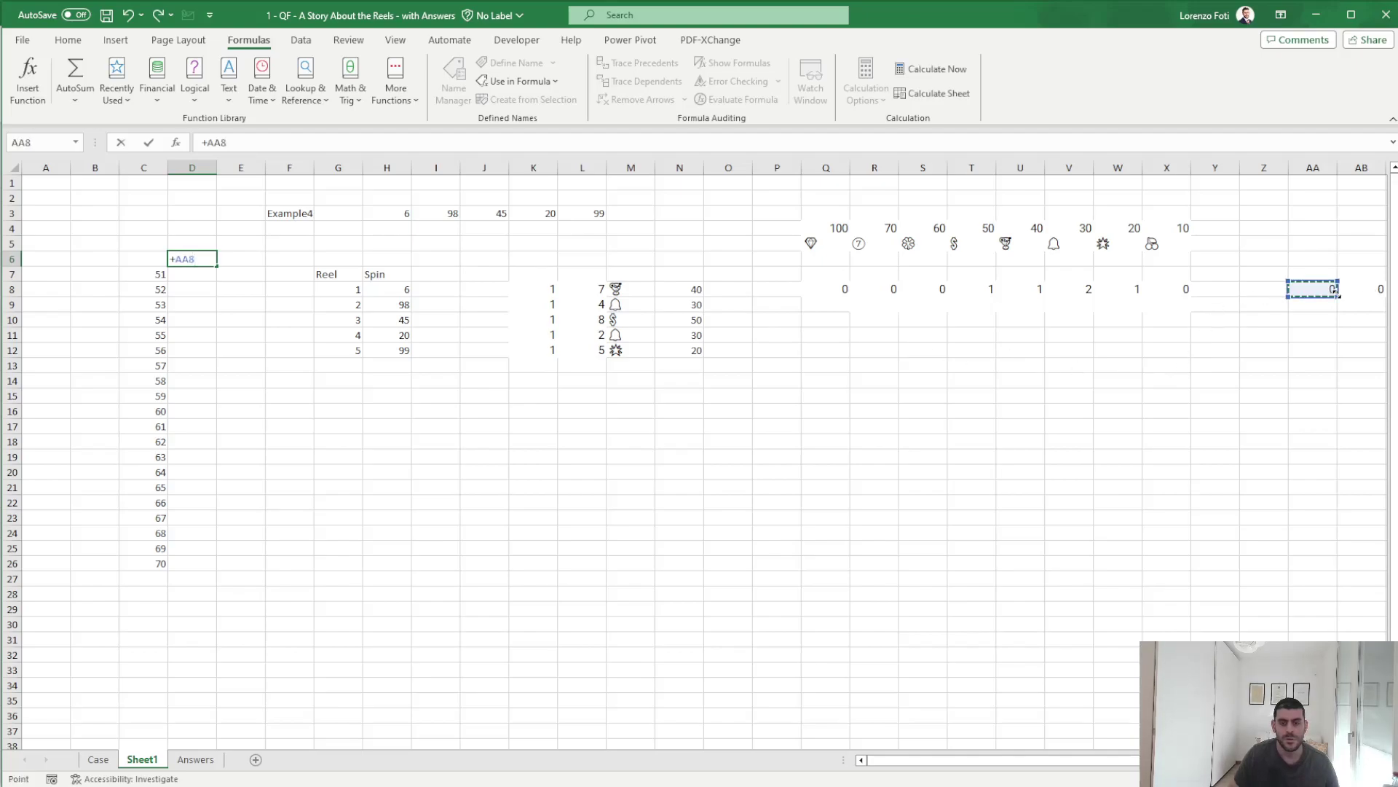
key(Right)
key(Right)
key(Right)
key(Right)
key(Right)
key(Right)
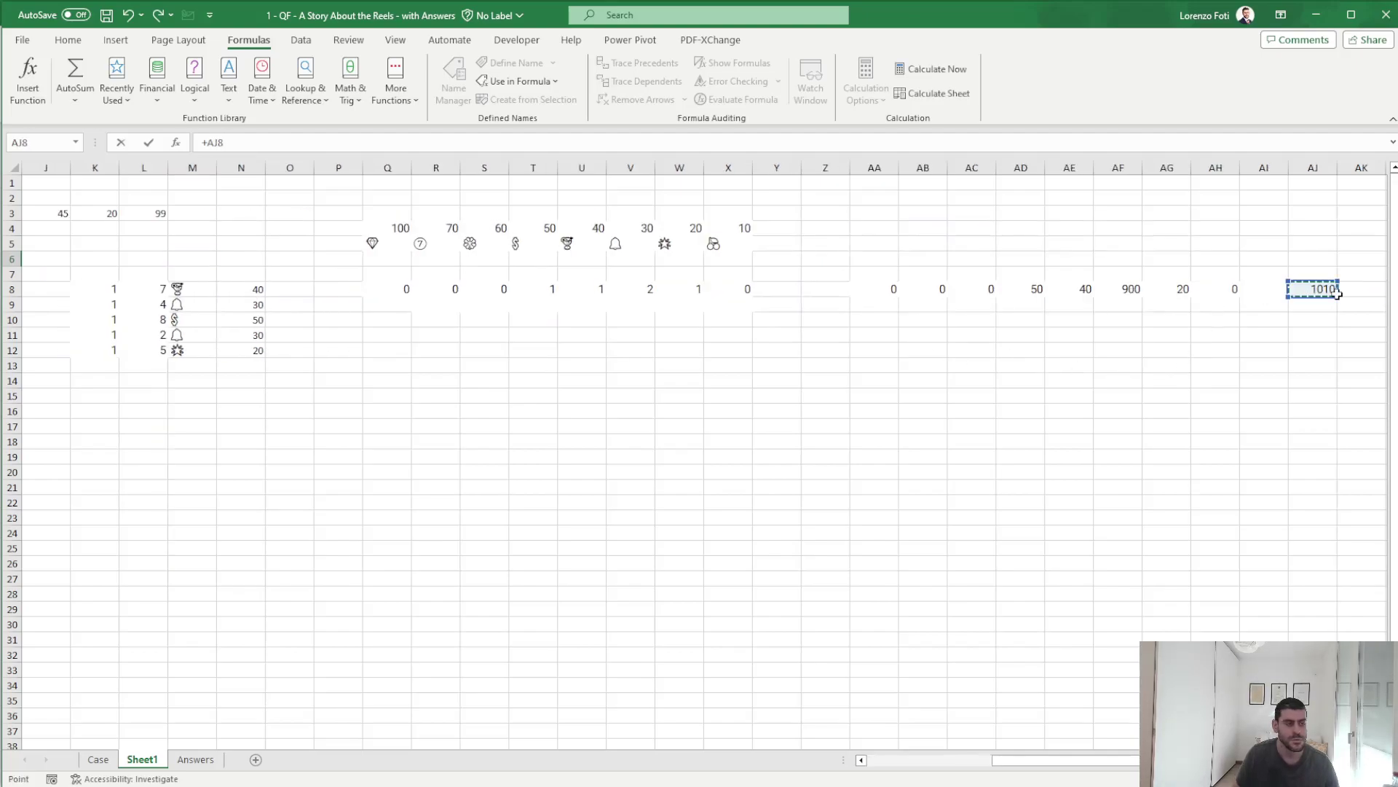
key(Return)
key(Up)
key(shift+Left)
key(ctrl+shift+Down)
key(ctrl+shift+Down)
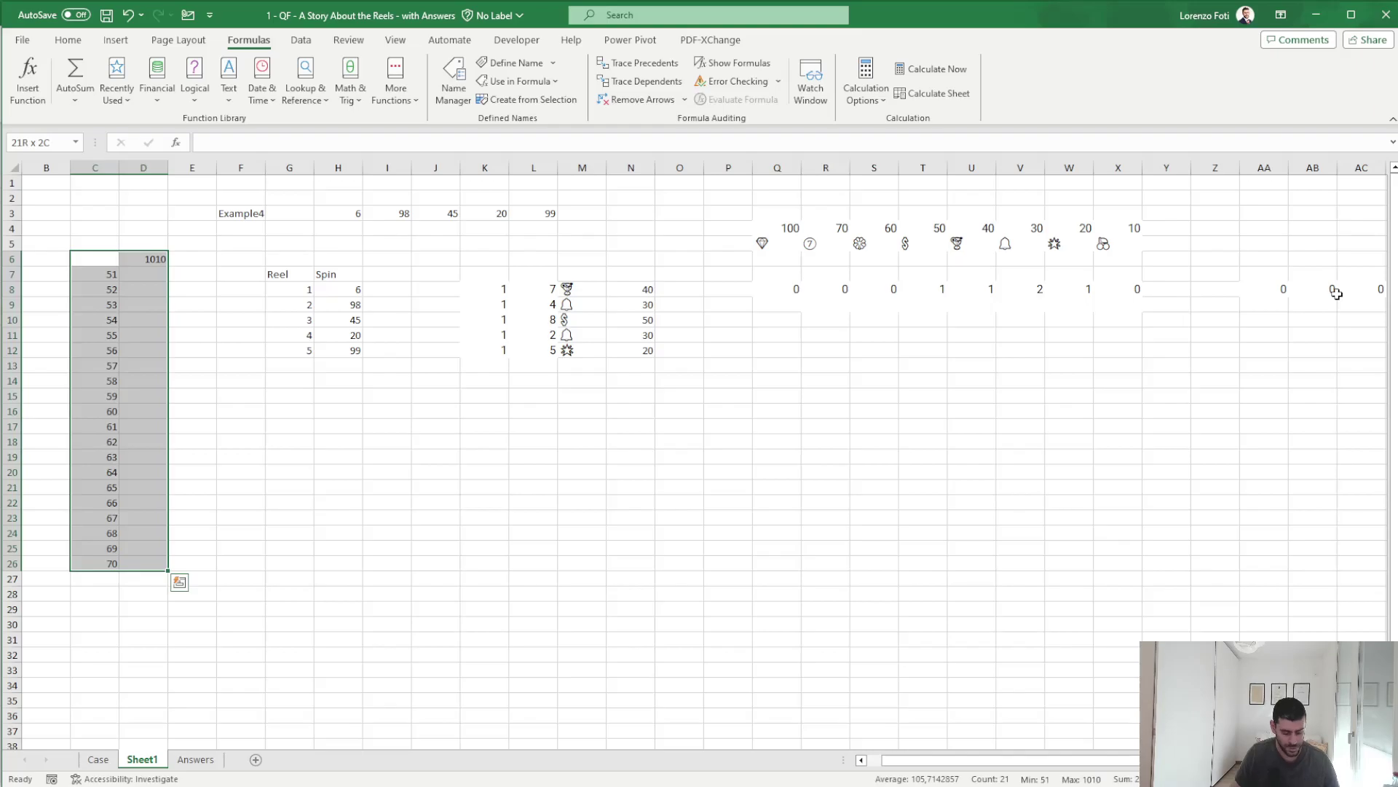
key(alt+a)
- Create the data table with F3 as the column input cell and recalculate with F9
key(w)
key(t)
click(259, 221)
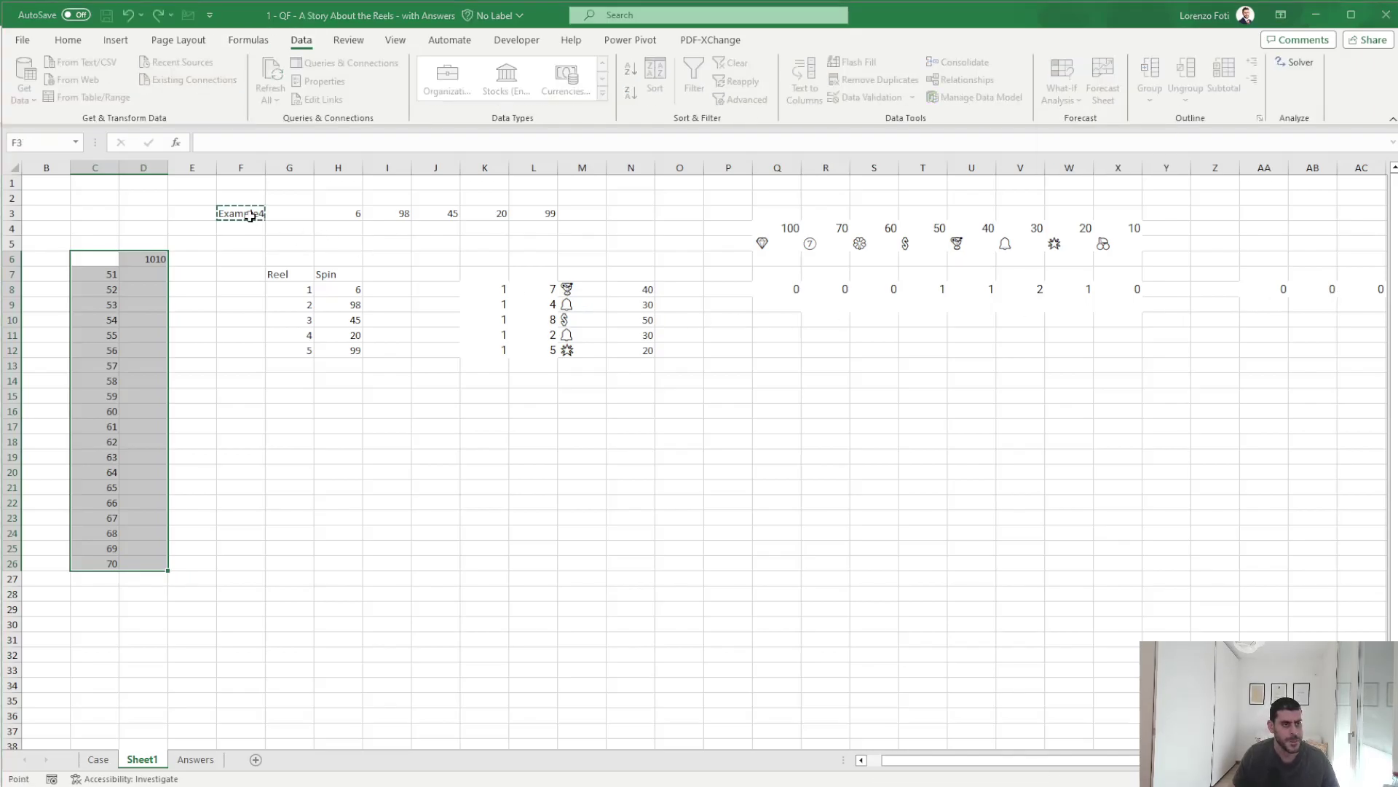
key(Return)
key(alt+m)
key(F9)
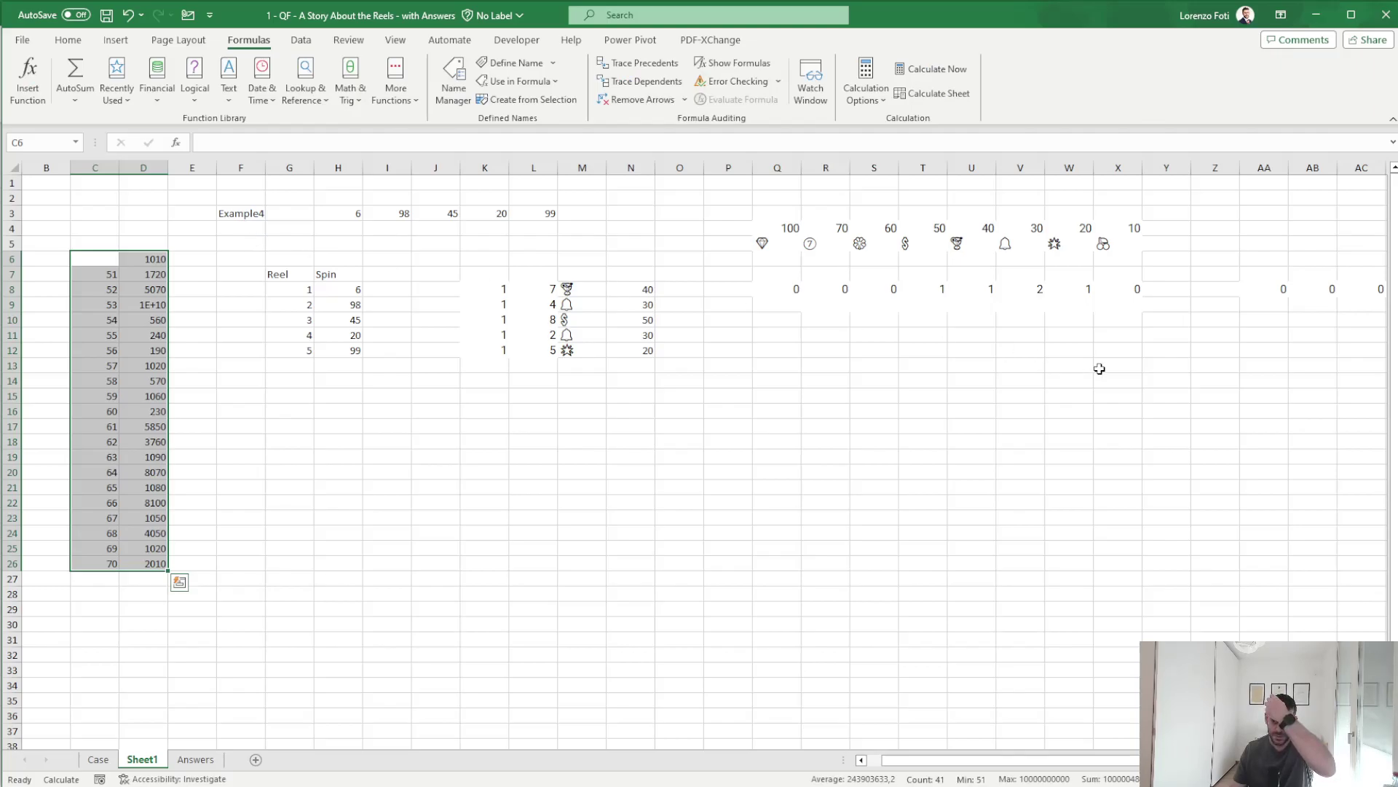
- Copy the 20 per-game point totals in D7:D26
click(306, 488)
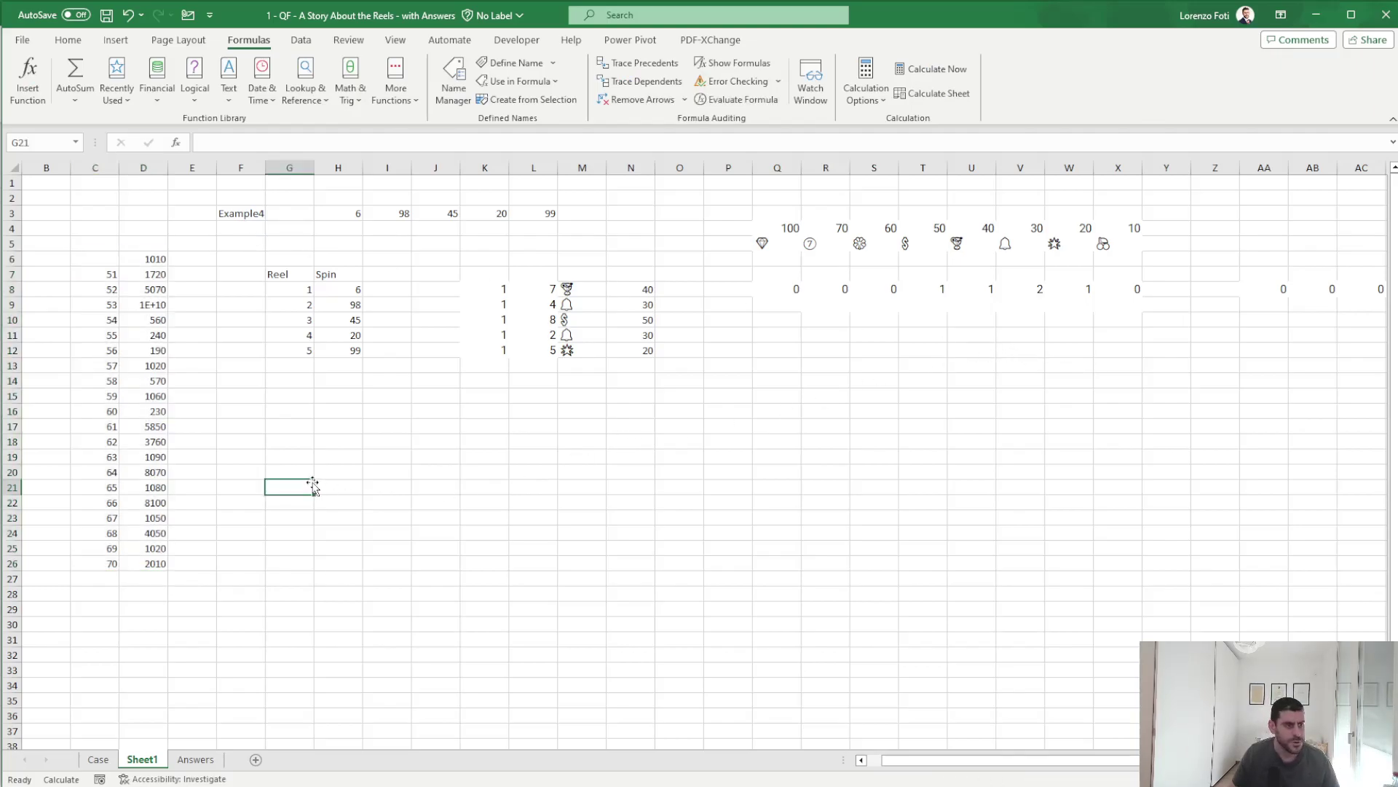
click(139, 274)
key(ctrl+shift+Down)
key(ctrl+c)
- Paste the game totals as values into the Case sheet's Level 4 Answer cells E126:E145
click(97, 759)
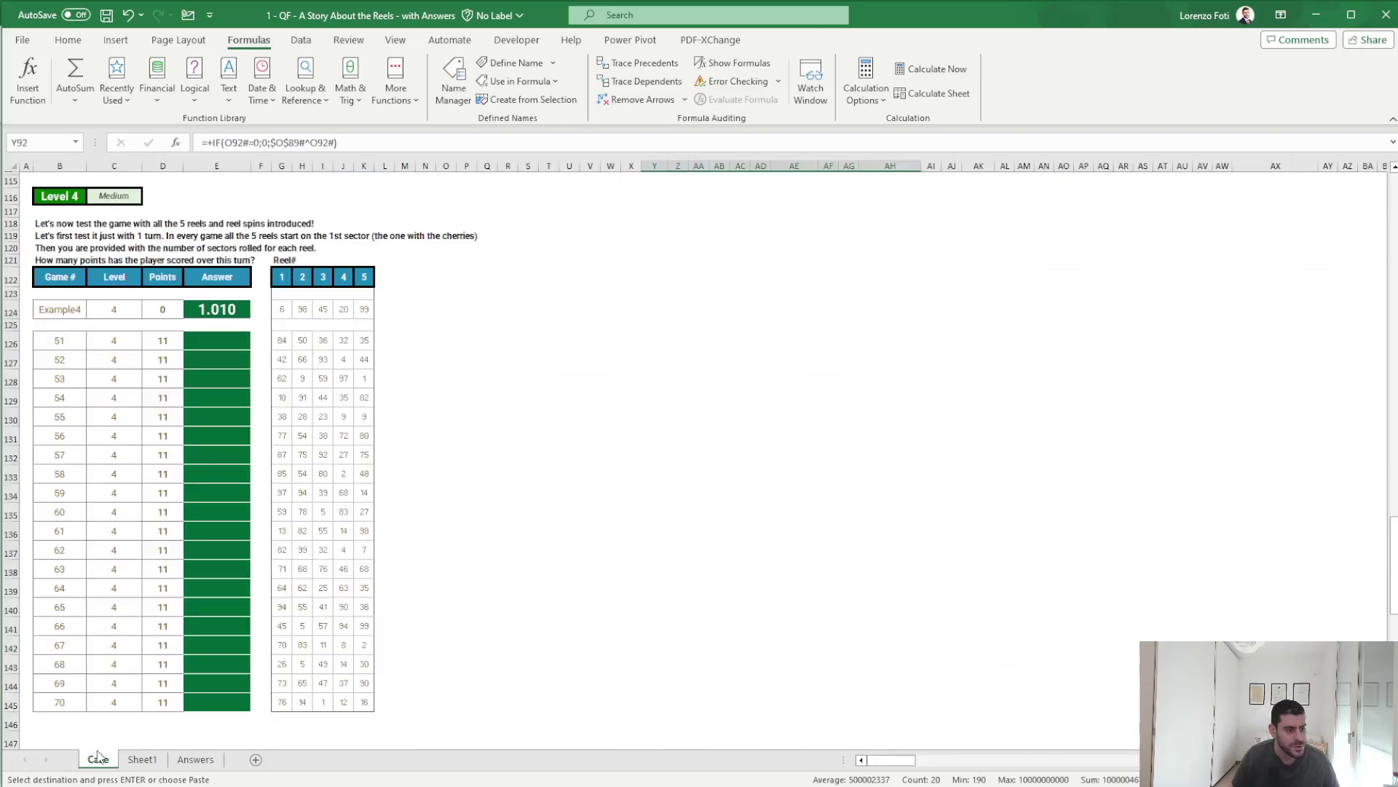
click(216, 337)
key(ctrl+shift+Down)
right_click(218, 336)
click(278, 434)
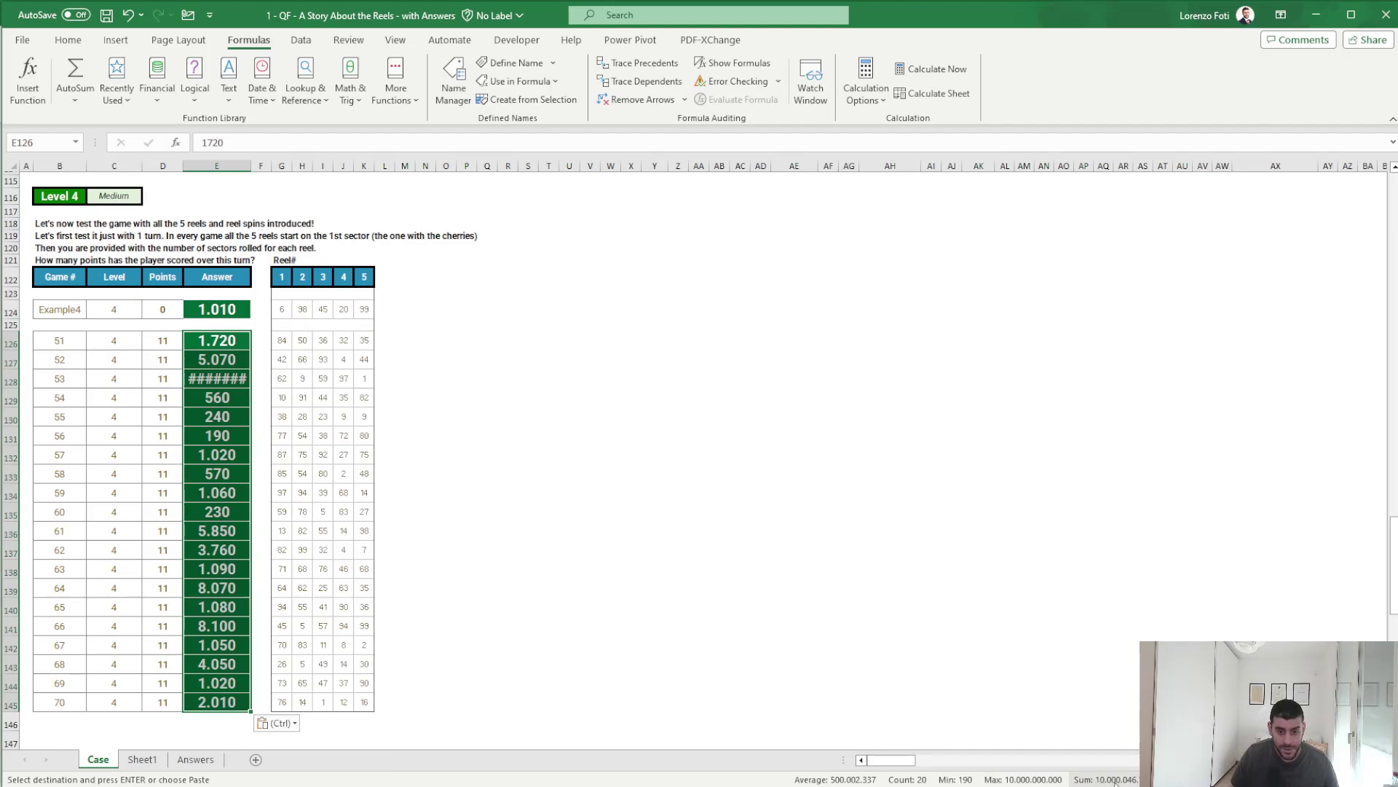
- Copy the reference answers E126:E145 from the Answers sheet
click(196, 759)
scroll(172, 680, down, 10)
click(280, 350)
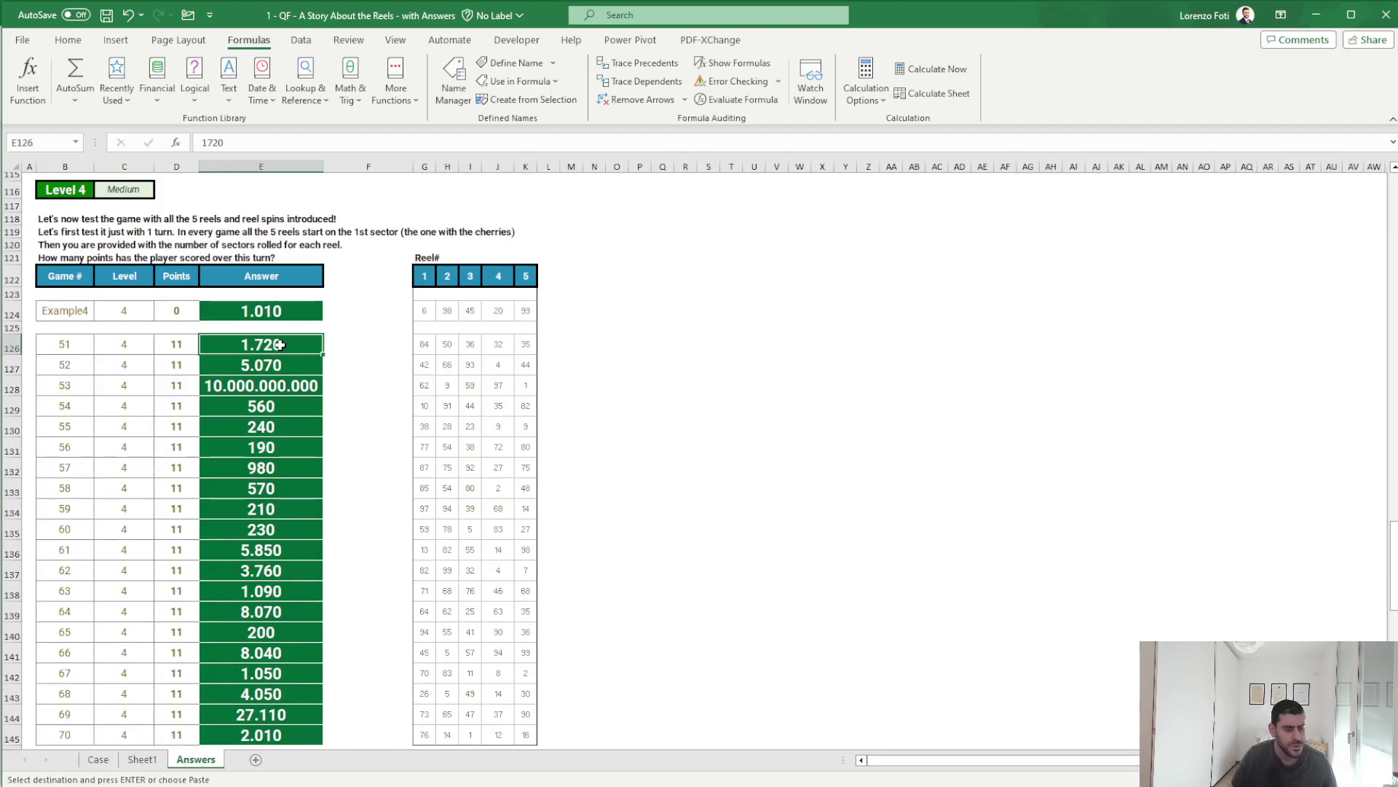
key(ctrl+shift+Down)
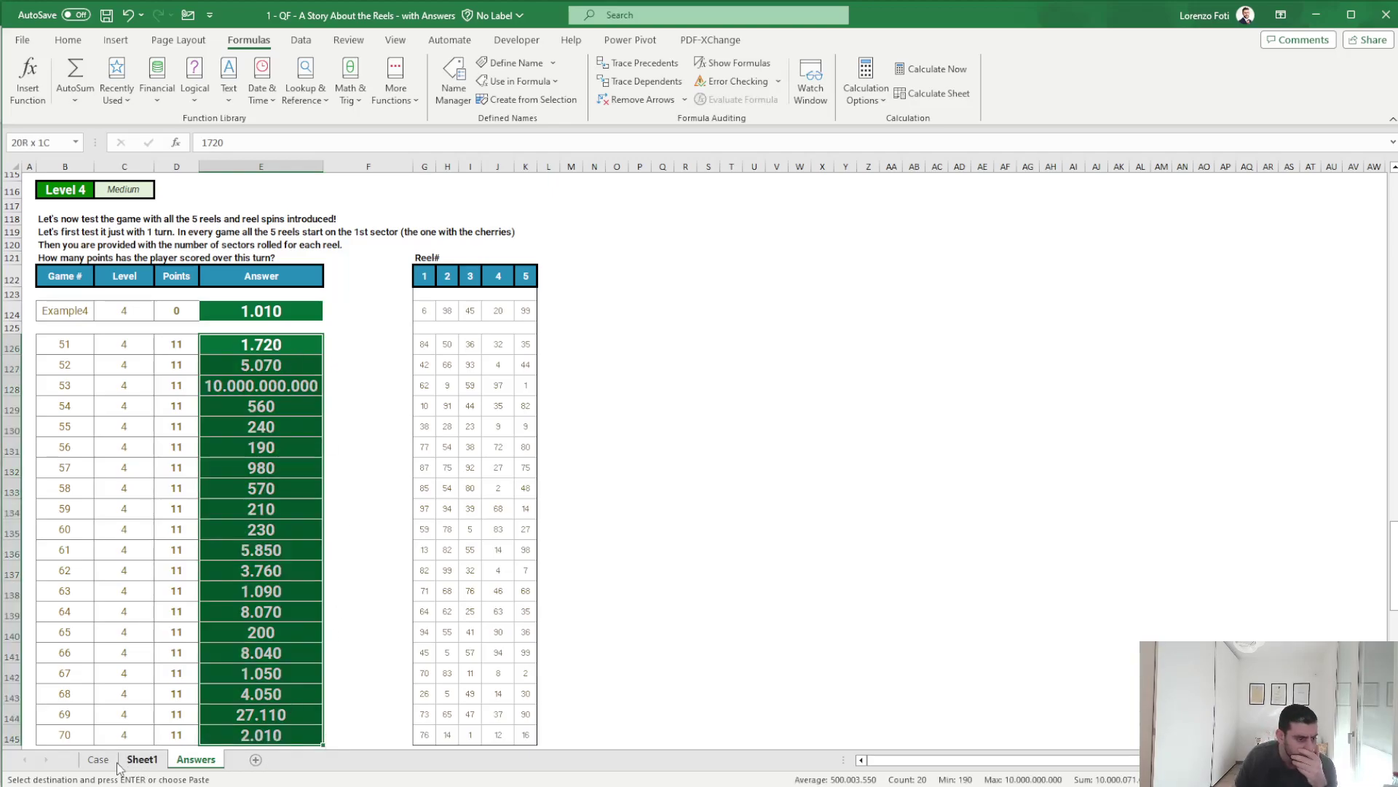
key(ctrl+c)
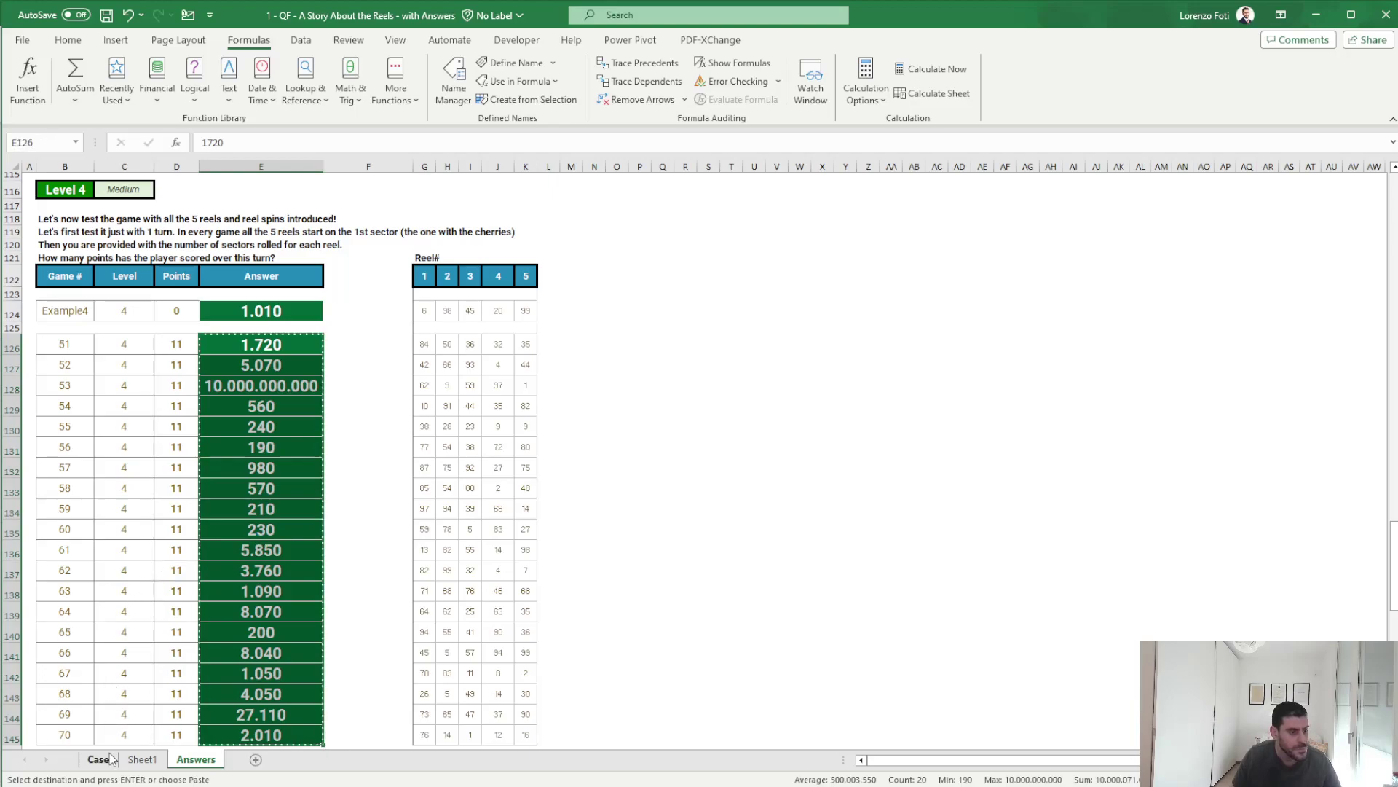
click(100, 759)
click(263, 340)
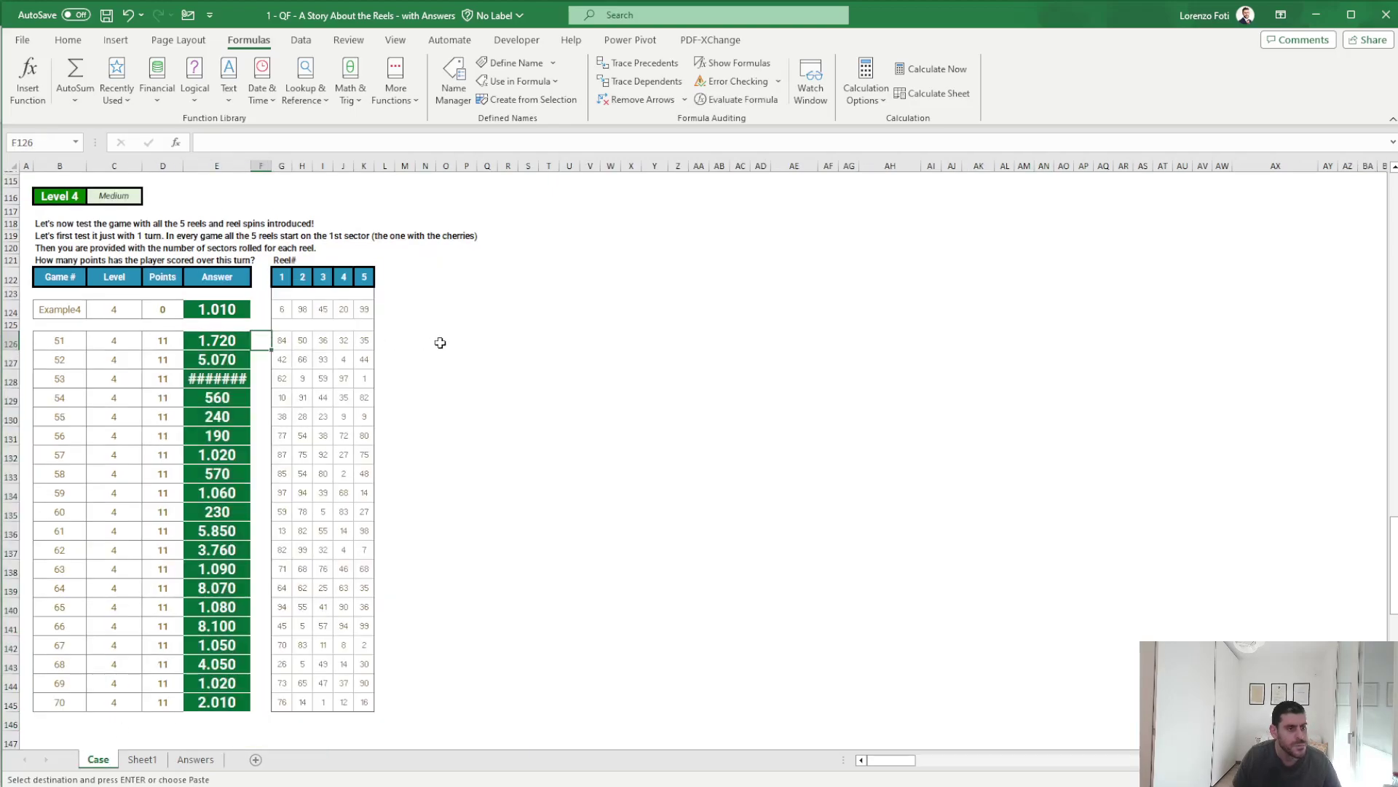
- Paste the reference answers as values into M126:M145 and widen column M
click(405, 340)
right_click(406, 342)
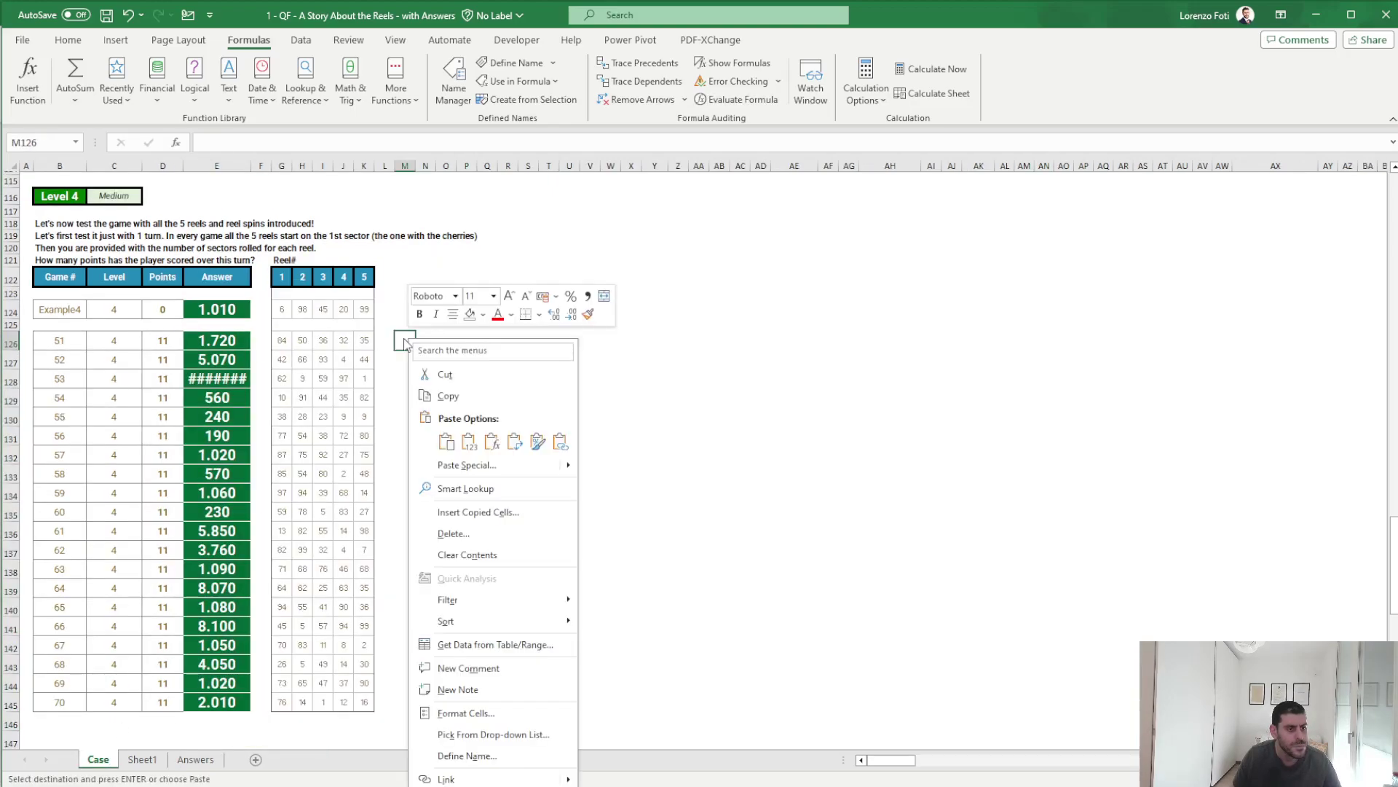
click(469, 441)
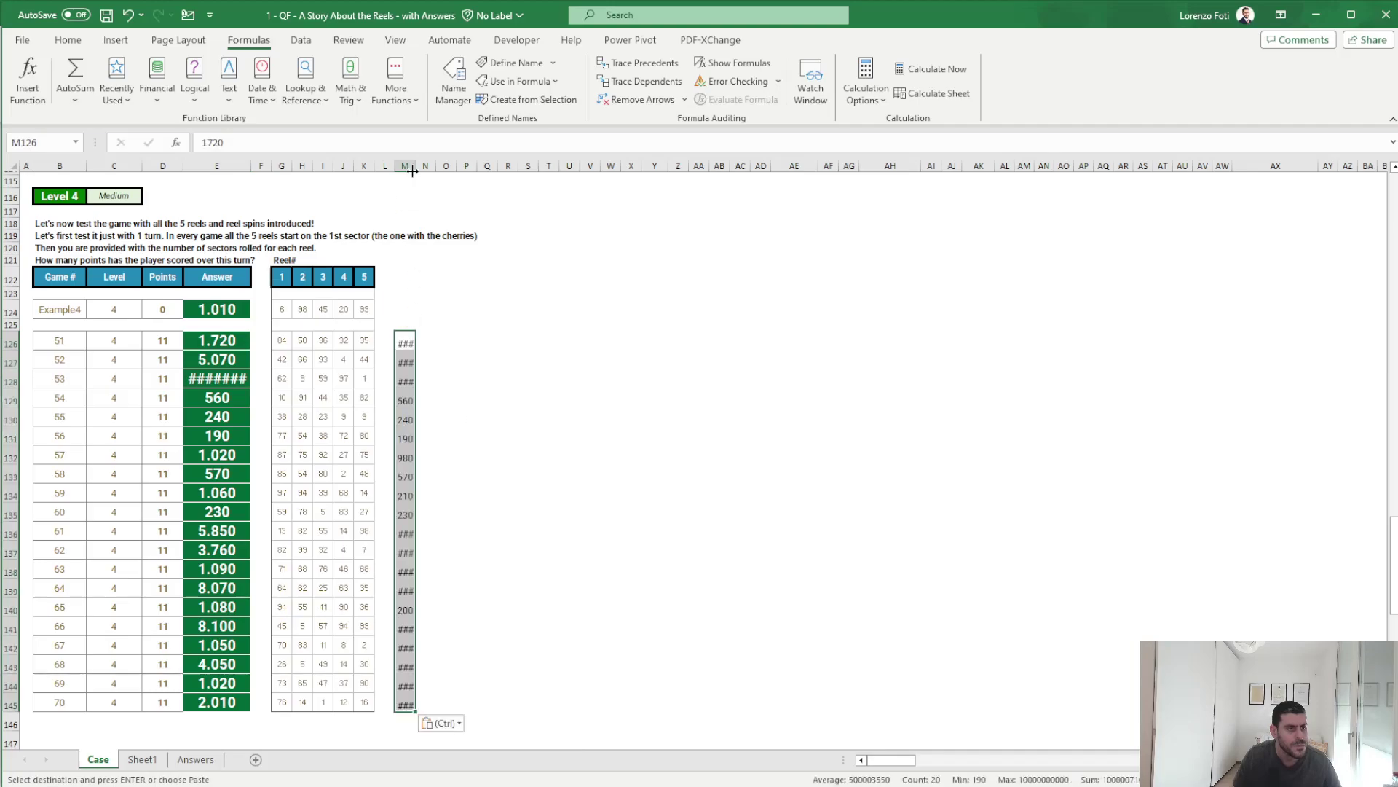
drag(413, 171, 445, 170)
- Step through the reference values against the computed answers, spotting mismatches like 980 vs 1020
click(434, 363)
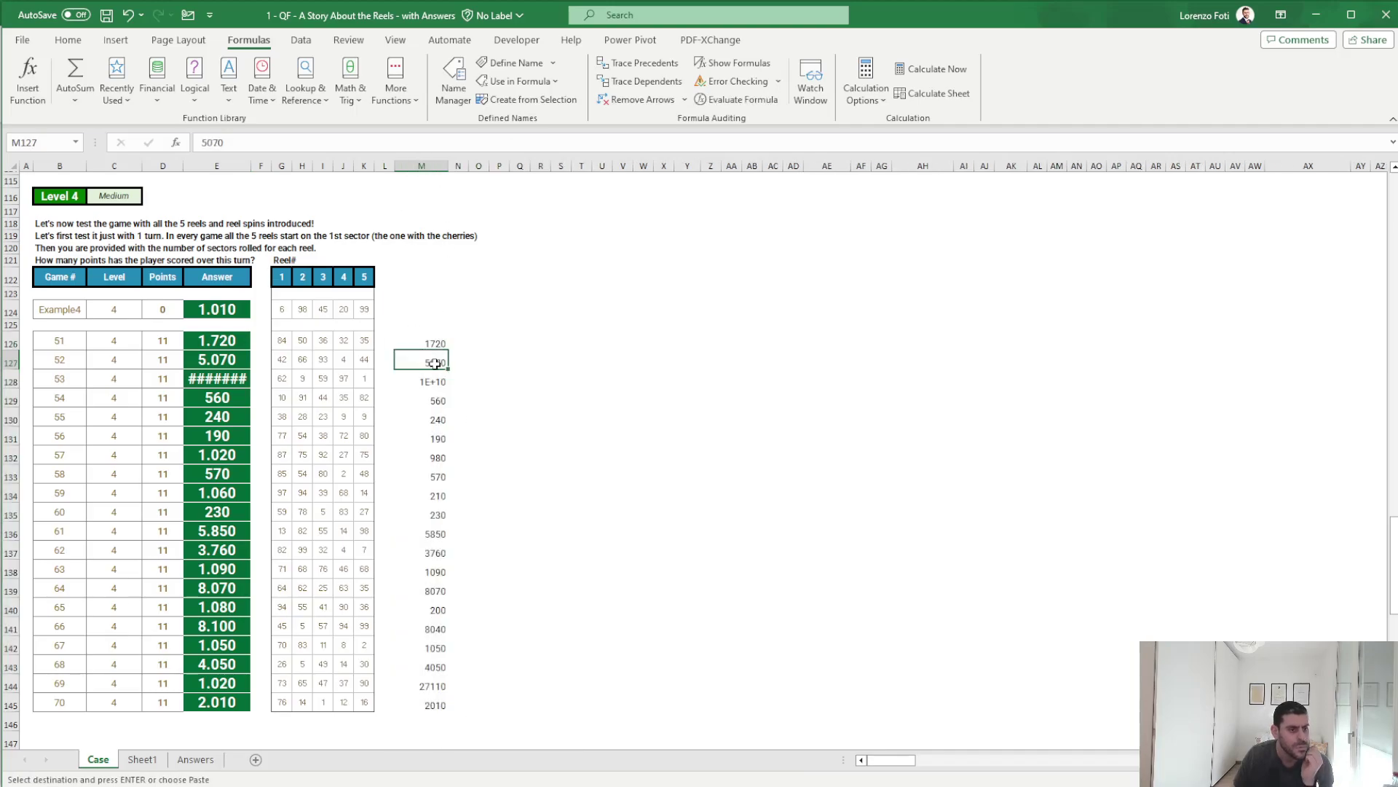
key(Down)
key(Down)
key(Down)
key(Down)
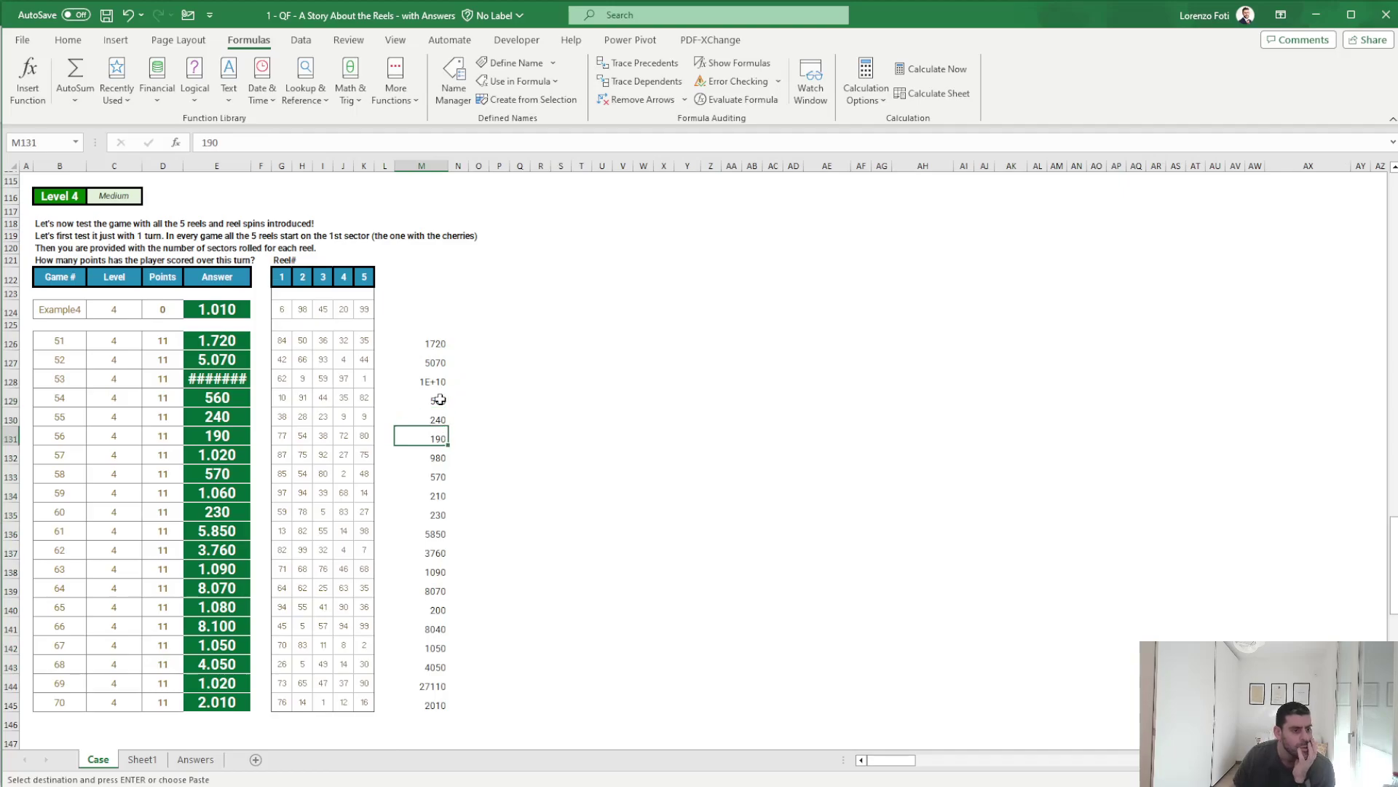
key(Down)
key(Down)
key(Down)
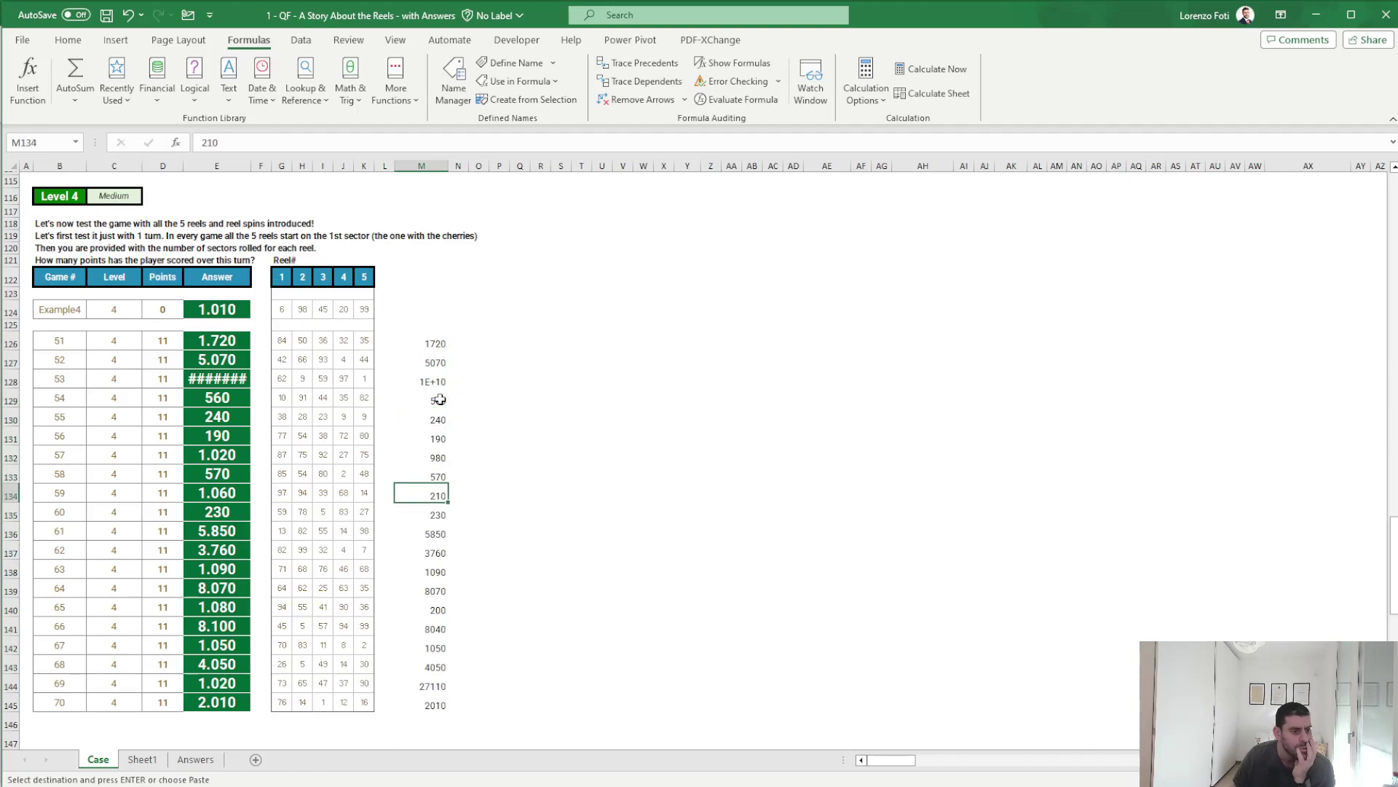
key(Down)
key(Down)
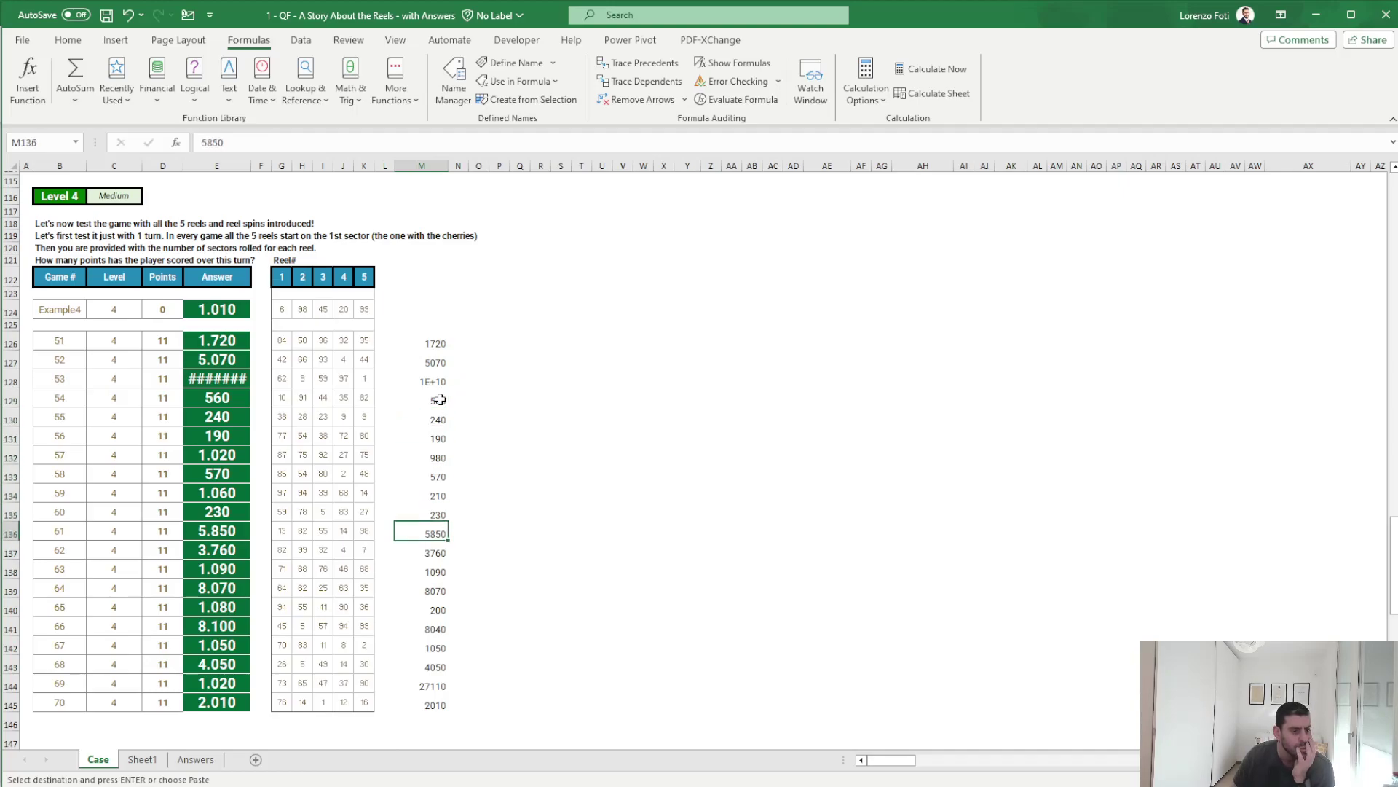
key(Down)
key(Down)
key(Down)
key(Down)
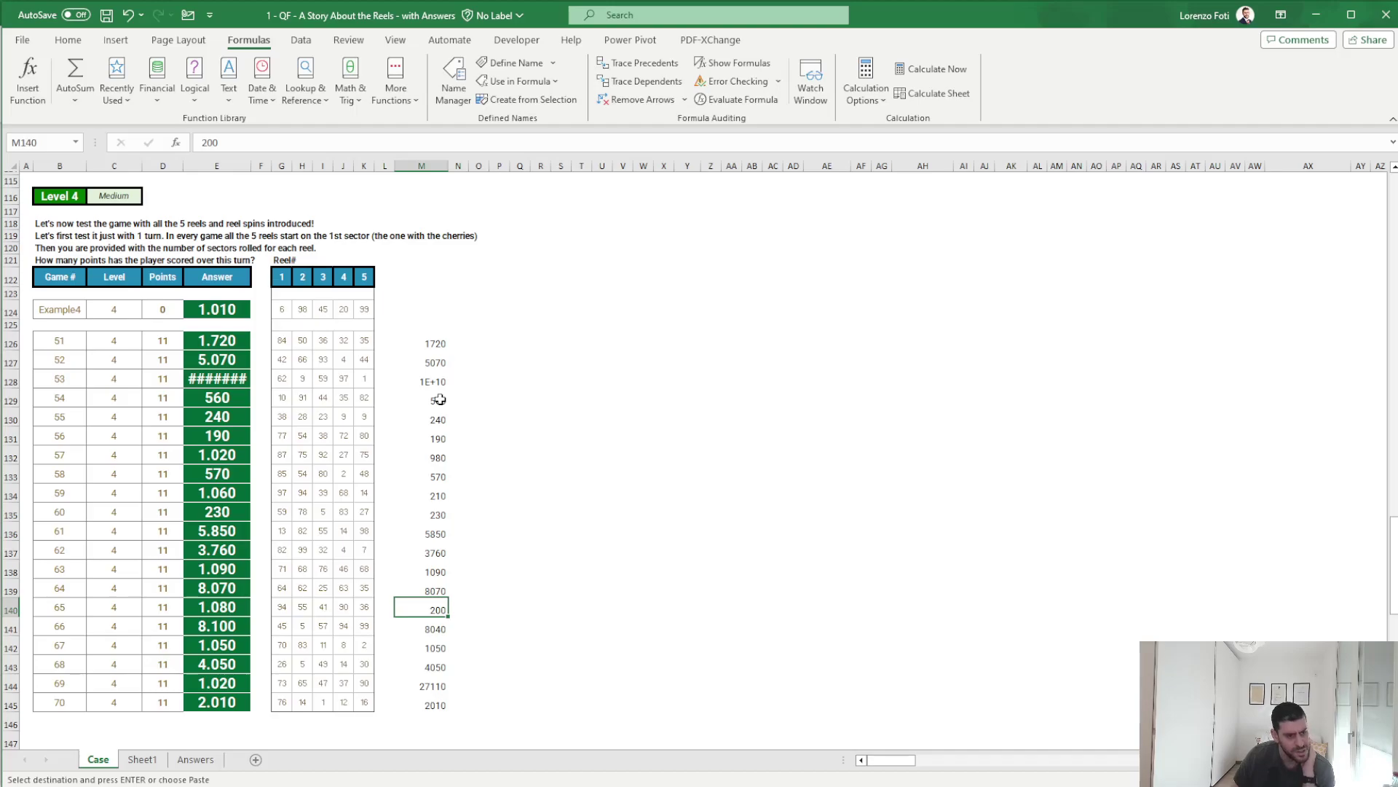
key(Up)
key(Up)
key(Up)
key(Up)
key(Up)
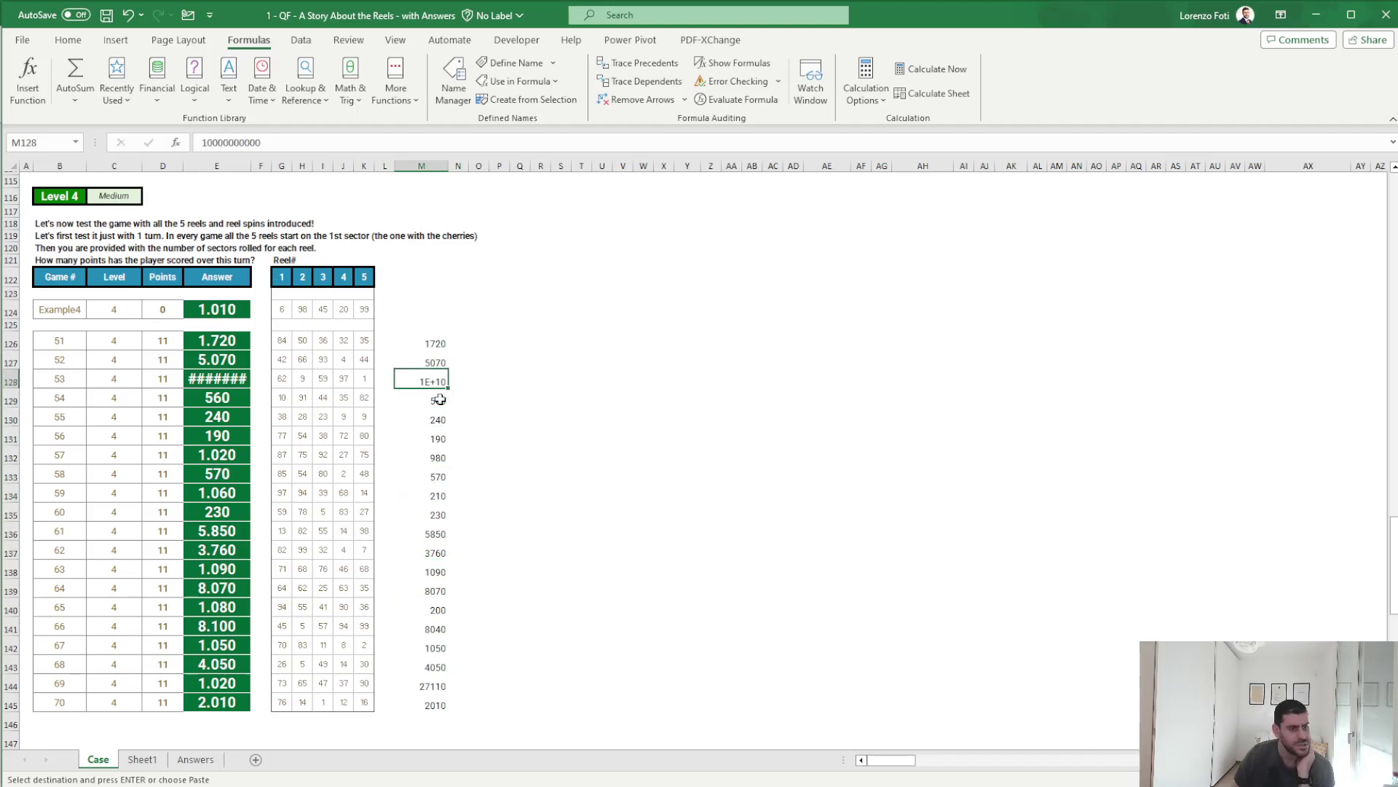
key(Down)
key(Down)
key(Down)
key(Down)
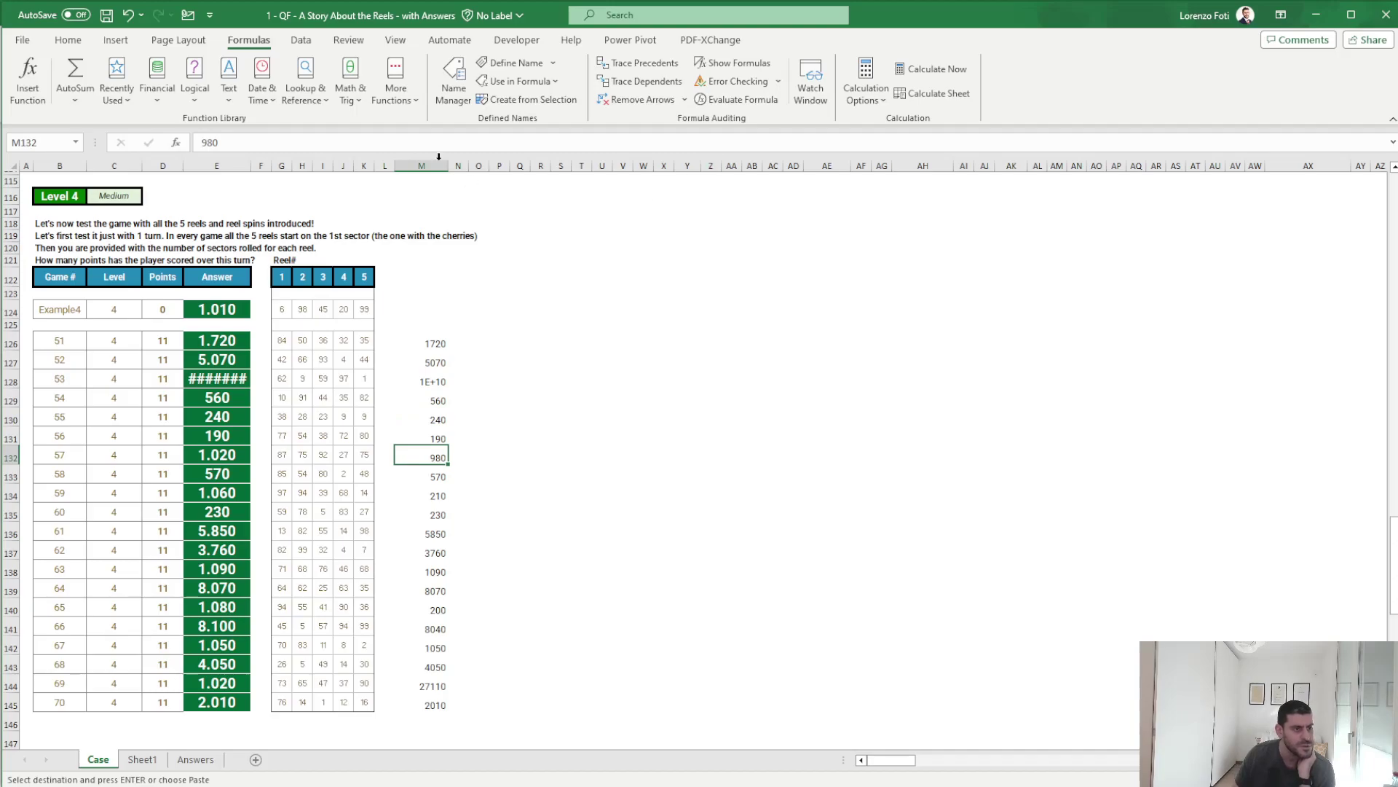
click(142, 759)
- Set the game number in F3 to 57 so the model loads that game
click(249, 213)
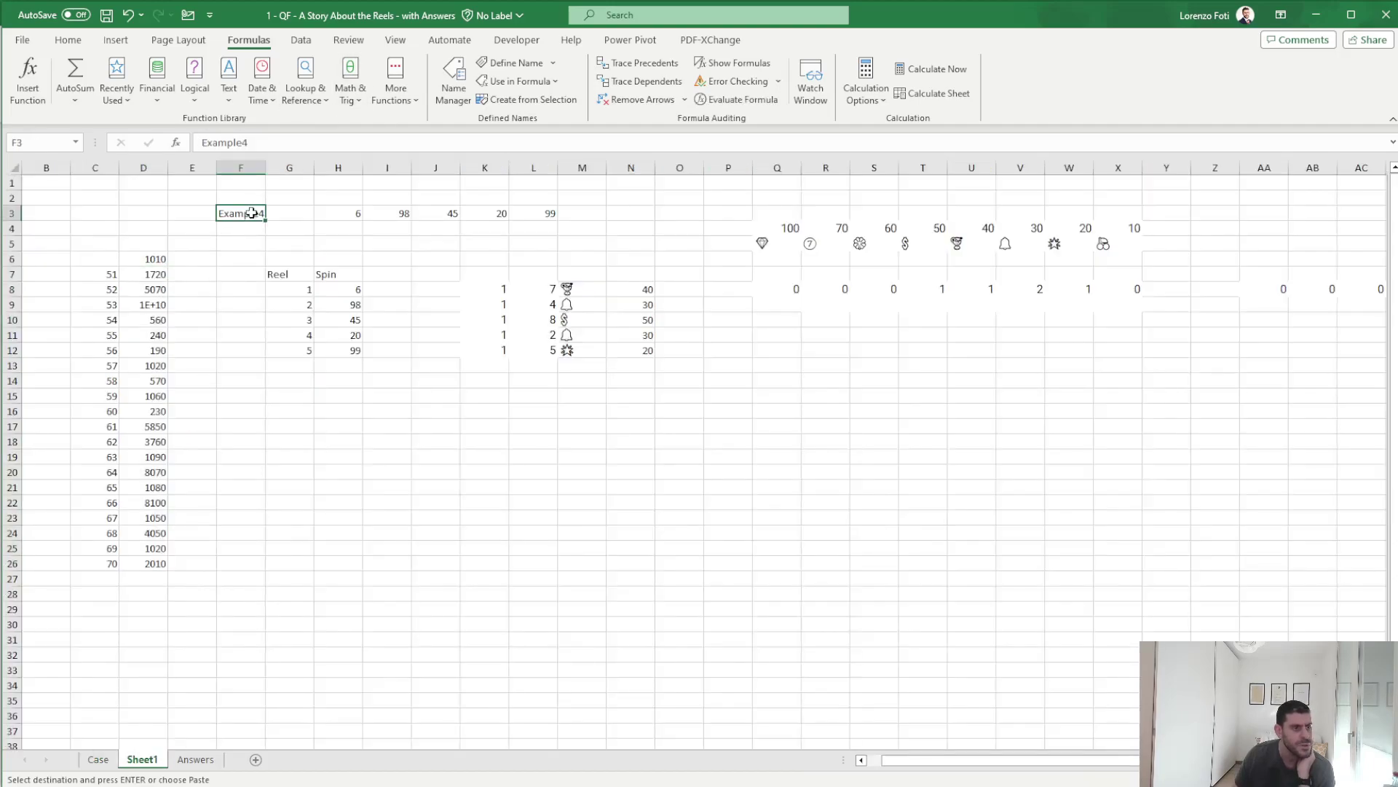
text(7)
key(Return)
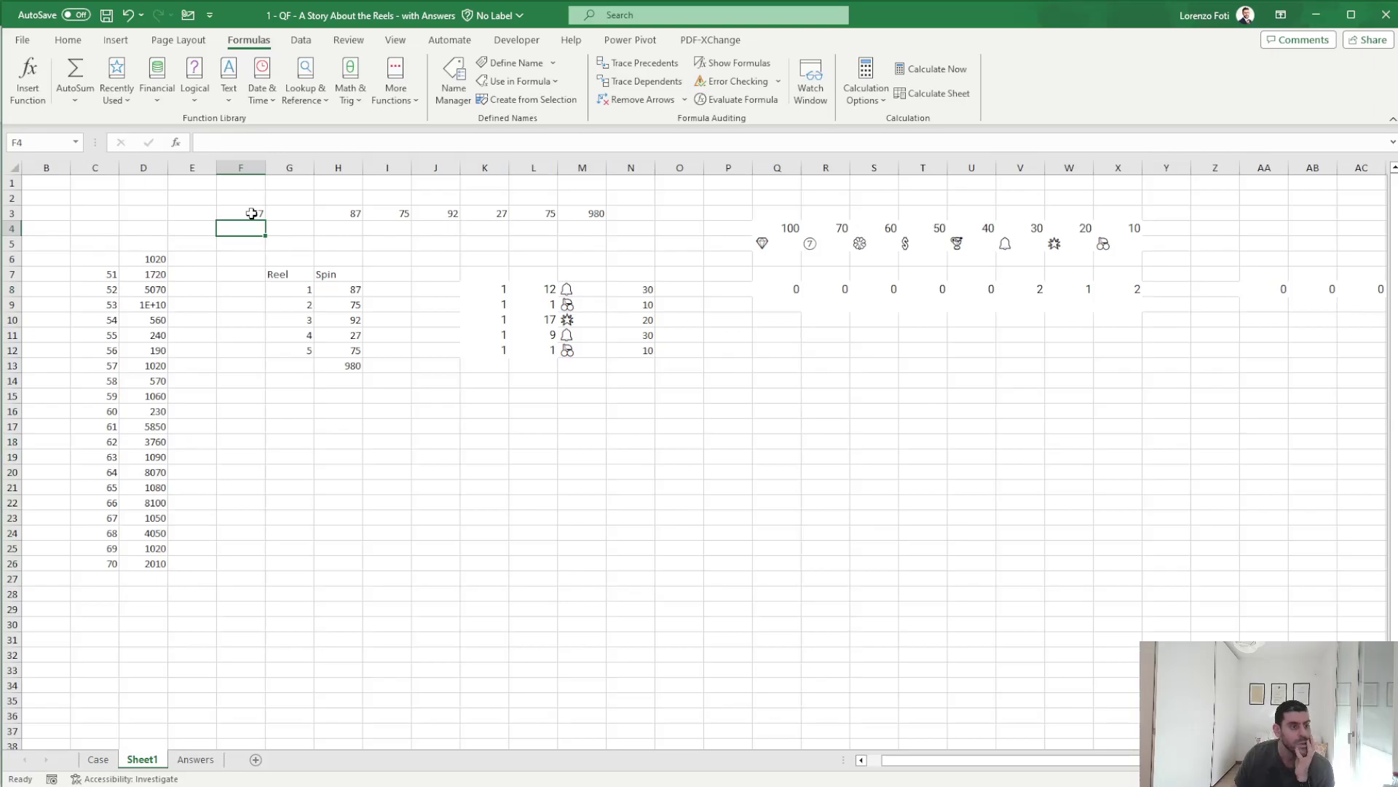
click(351, 367)
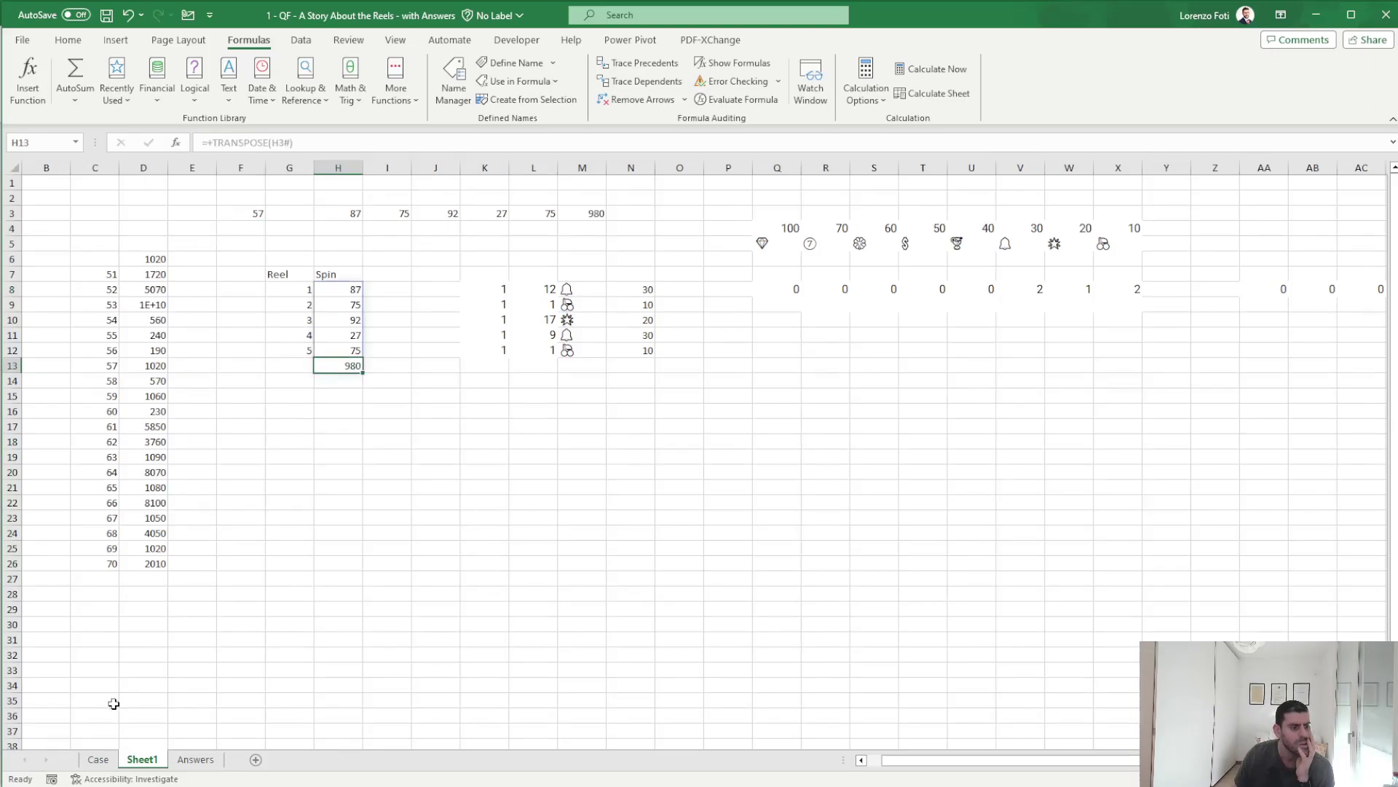
- Check the H8 spin spill and L8/L12 reel position formulas against the Case sheet data
click(98, 759)
click(131, 759)
click(355, 293)
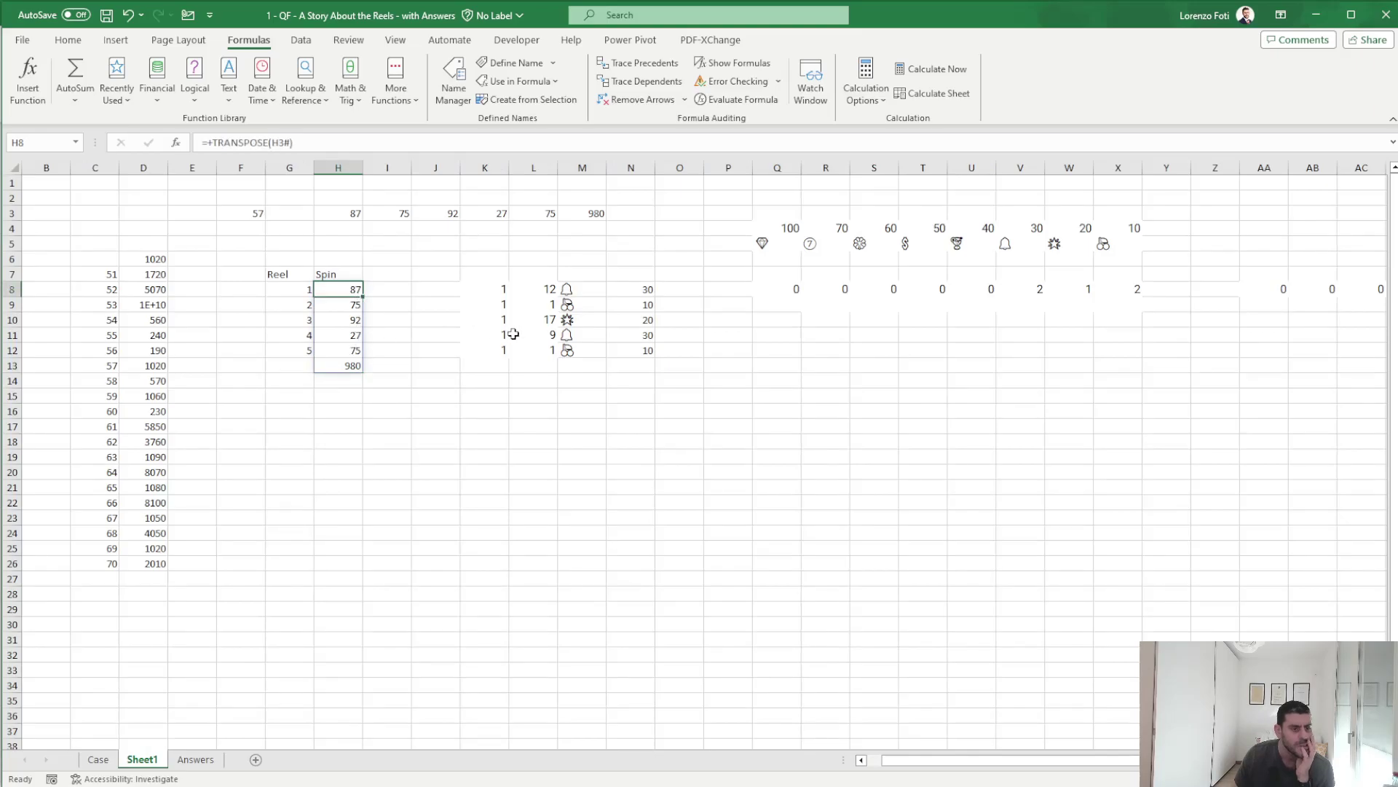
click(535, 287)
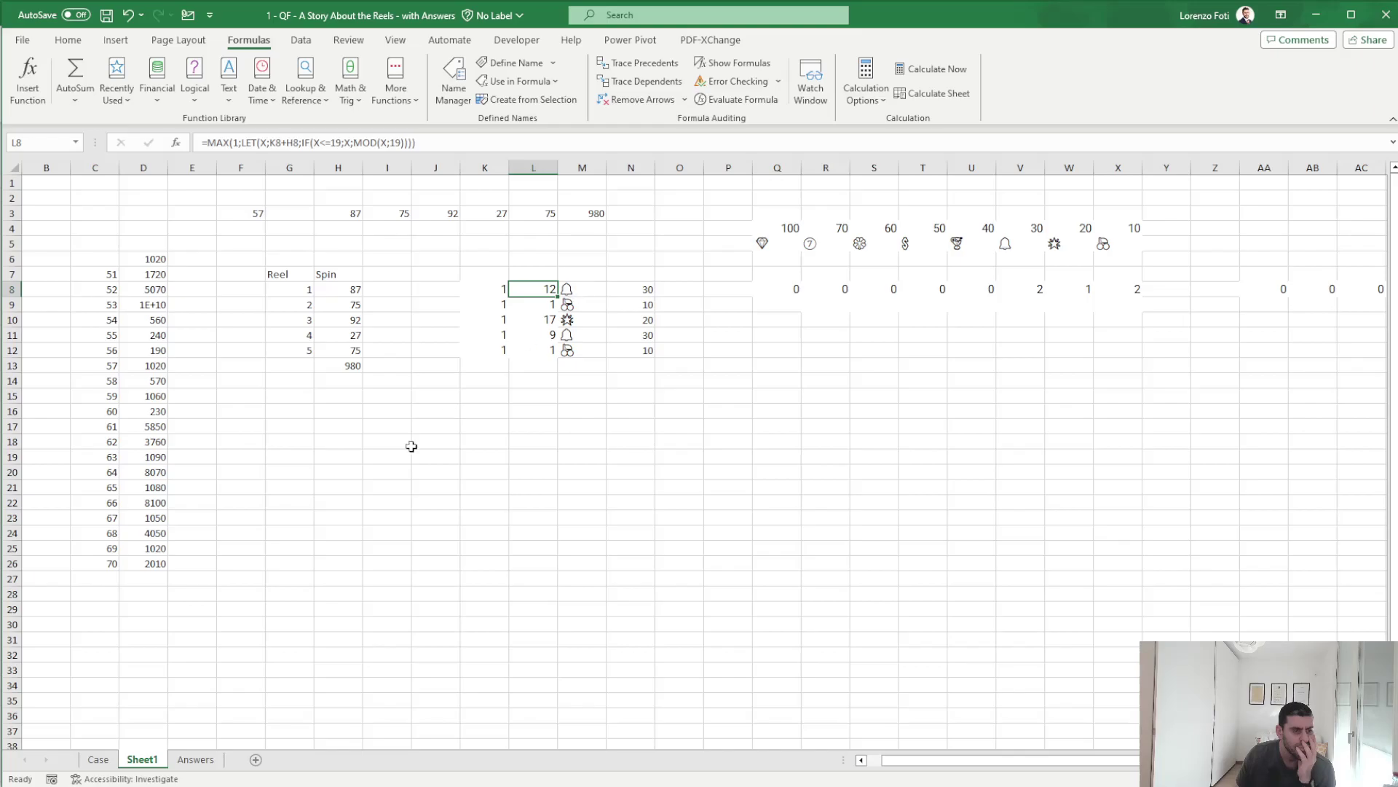
click(102, 759)
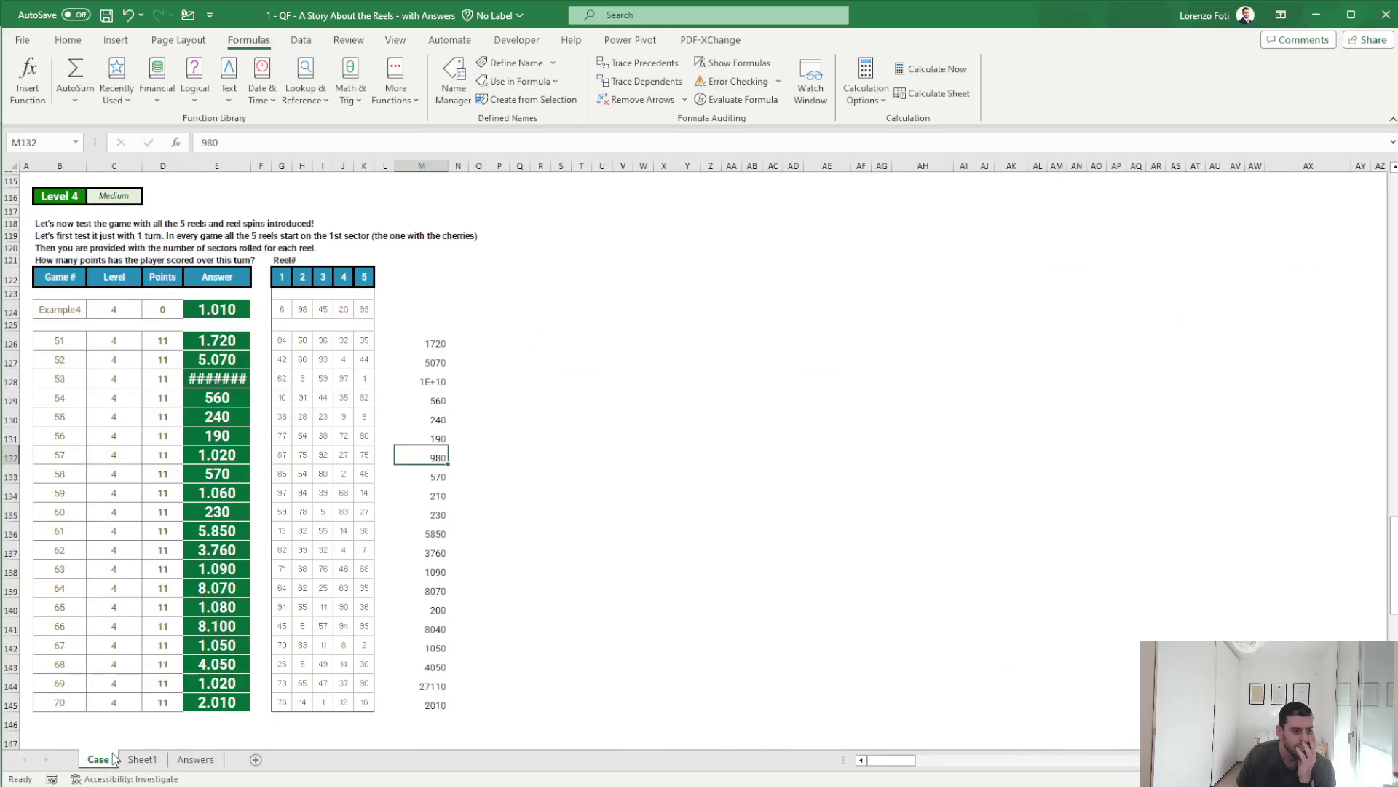
click(436, 341)
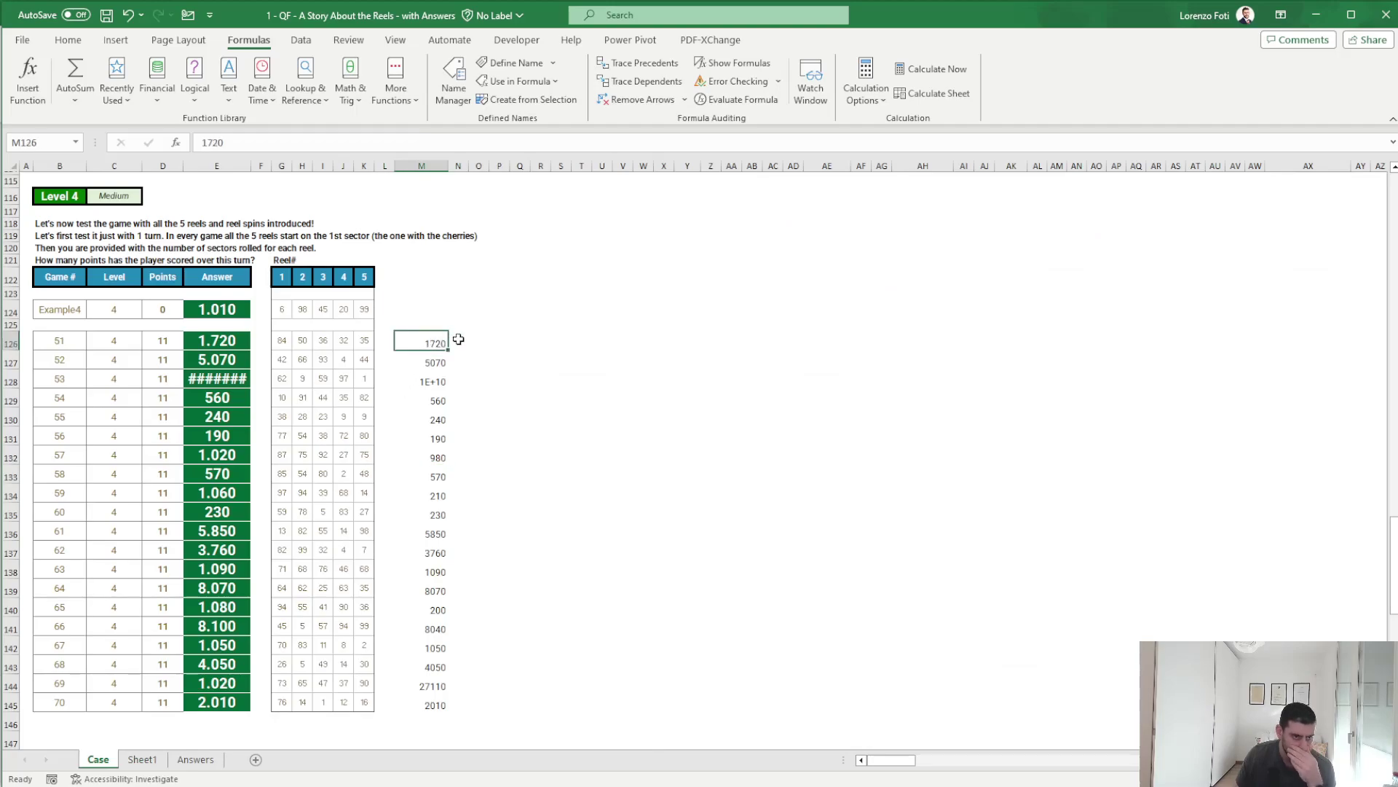
key(ctrl+Page_Down)
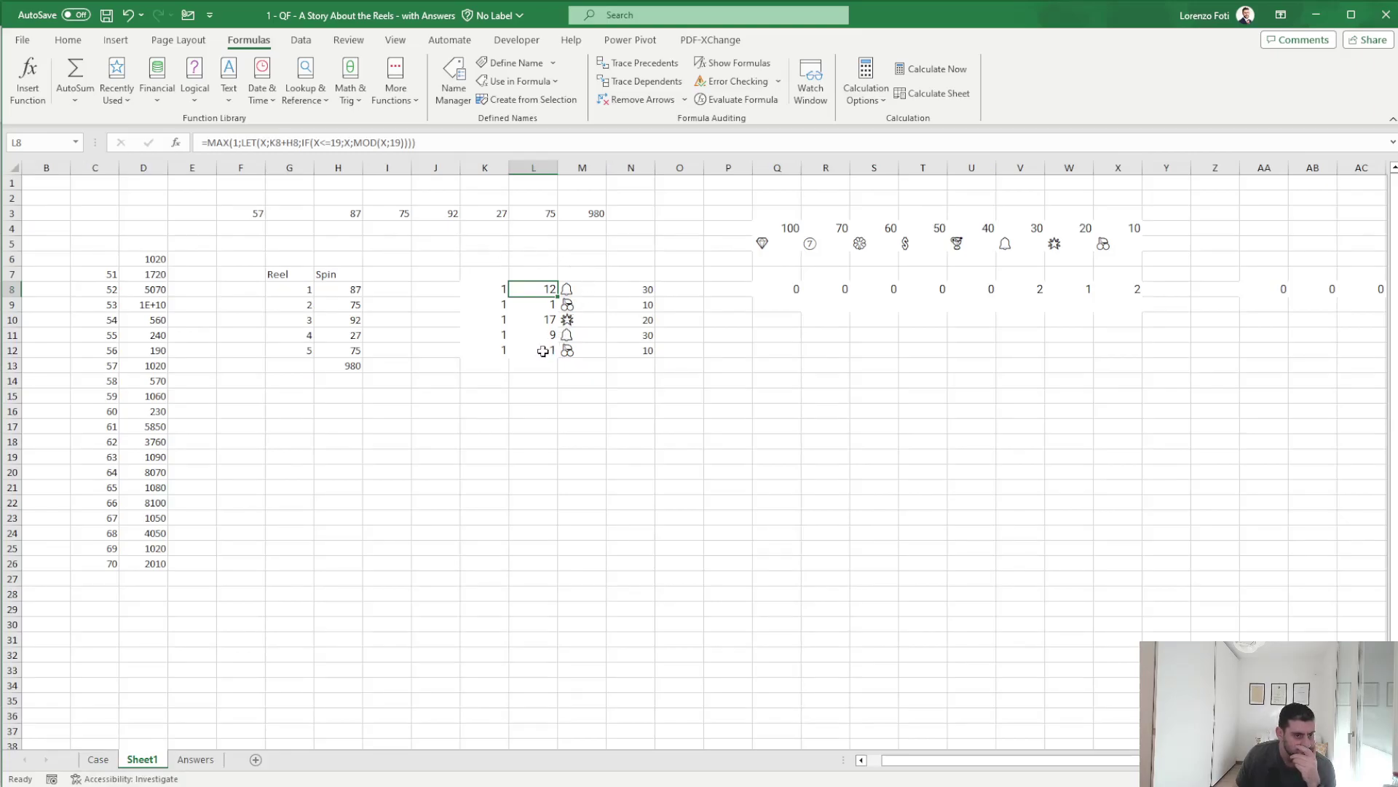
click(542, 350)
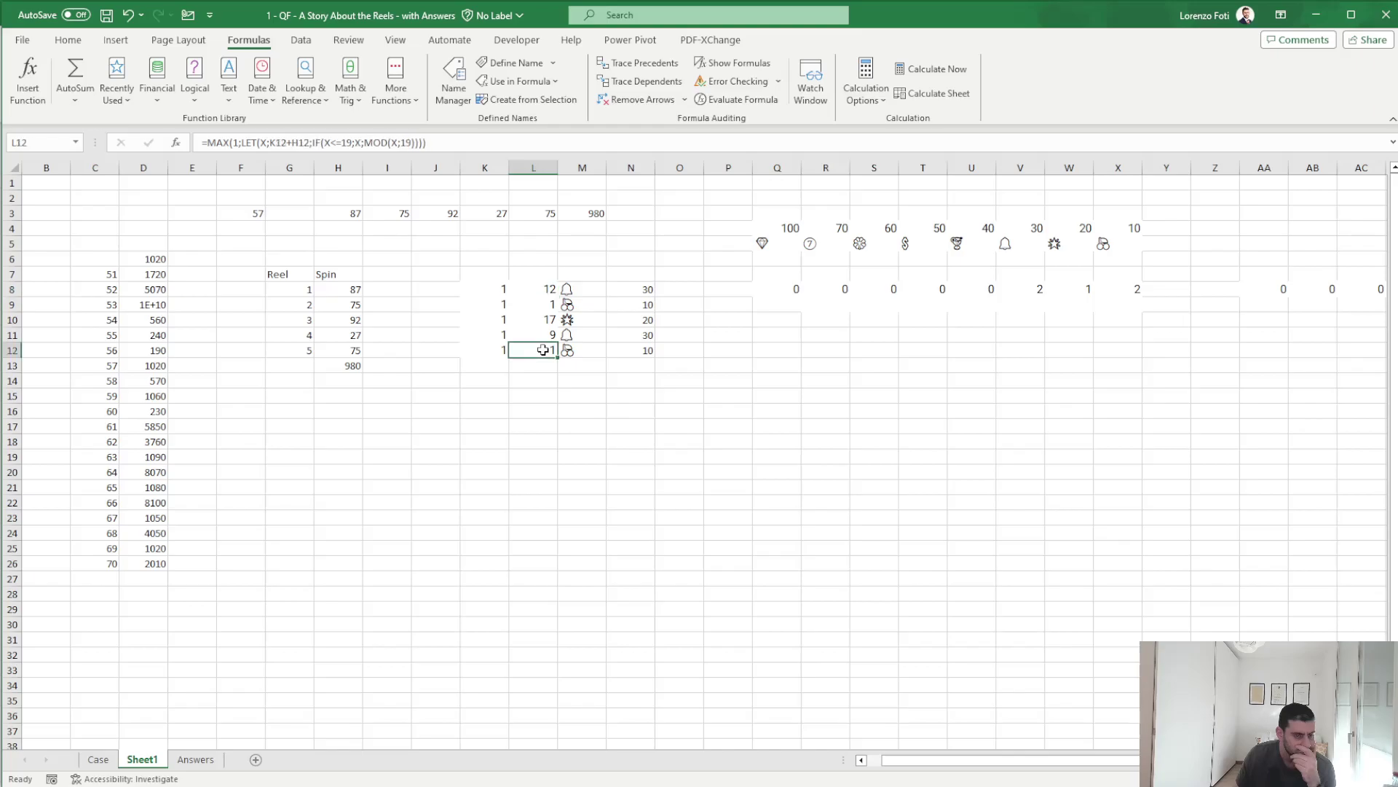
click(531, 385)
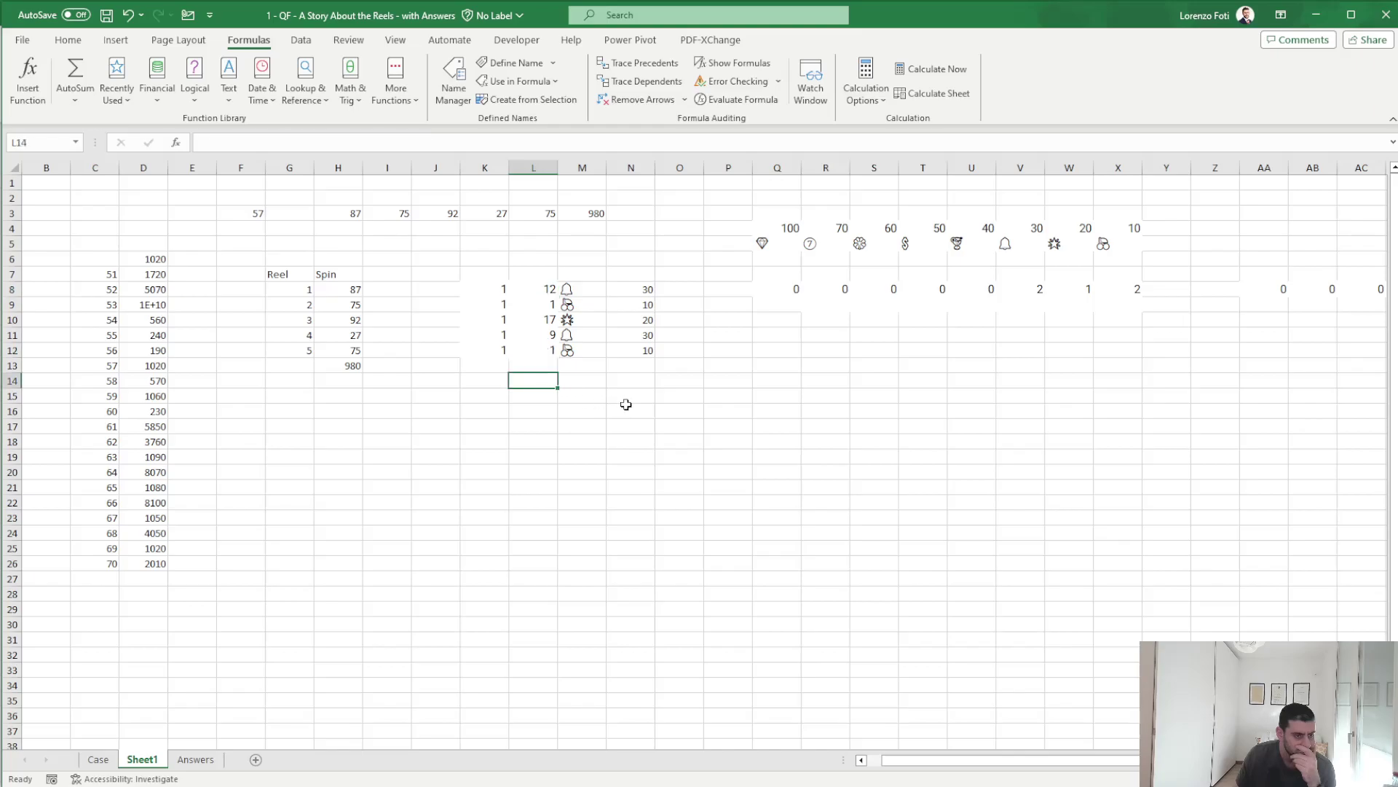
text(+)
key(Left)
key(Up)
key(Left)
key(Left)
key(Up)
key(Up)
key(Left)
key(Down)
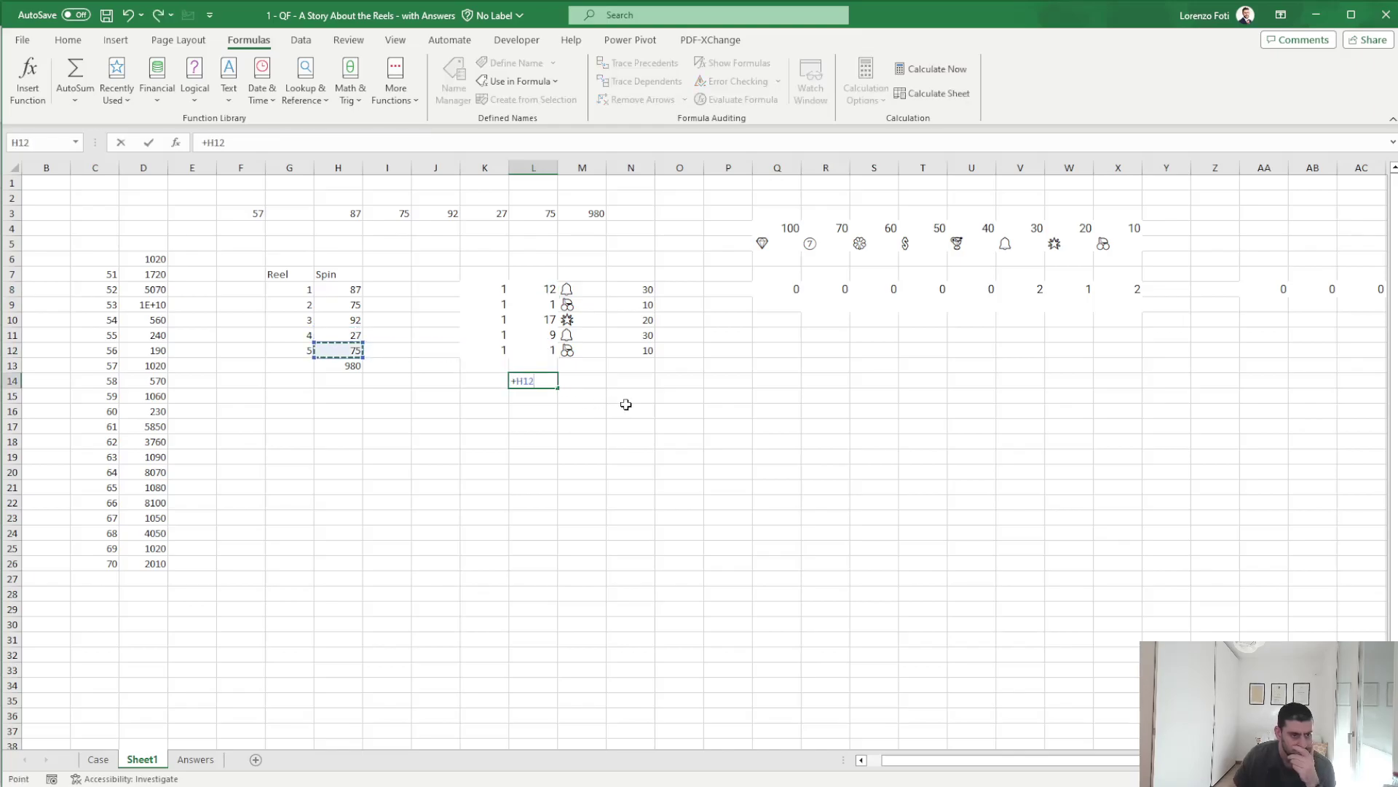
text(/19)
key(Return)
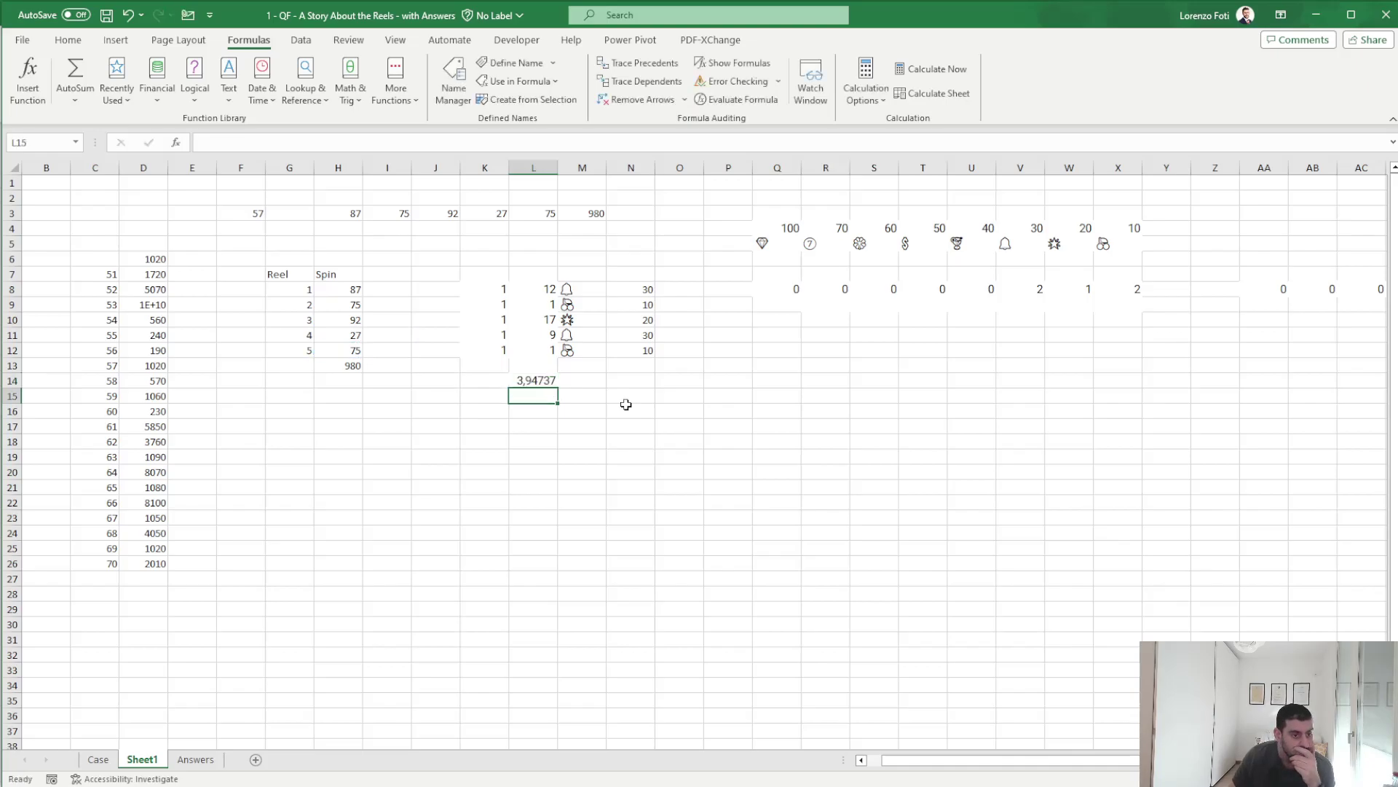
key(Up)
key(Delete)
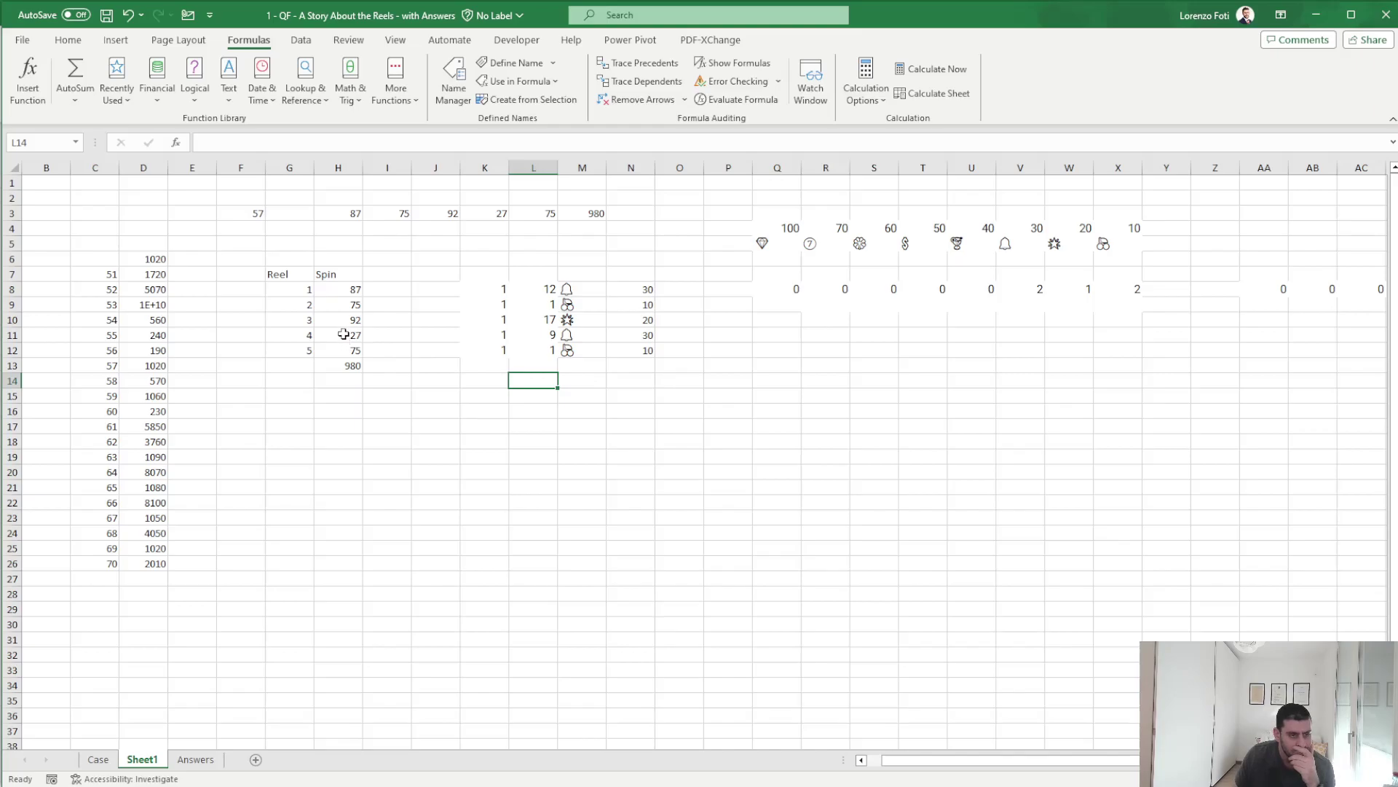
click(344, 334)
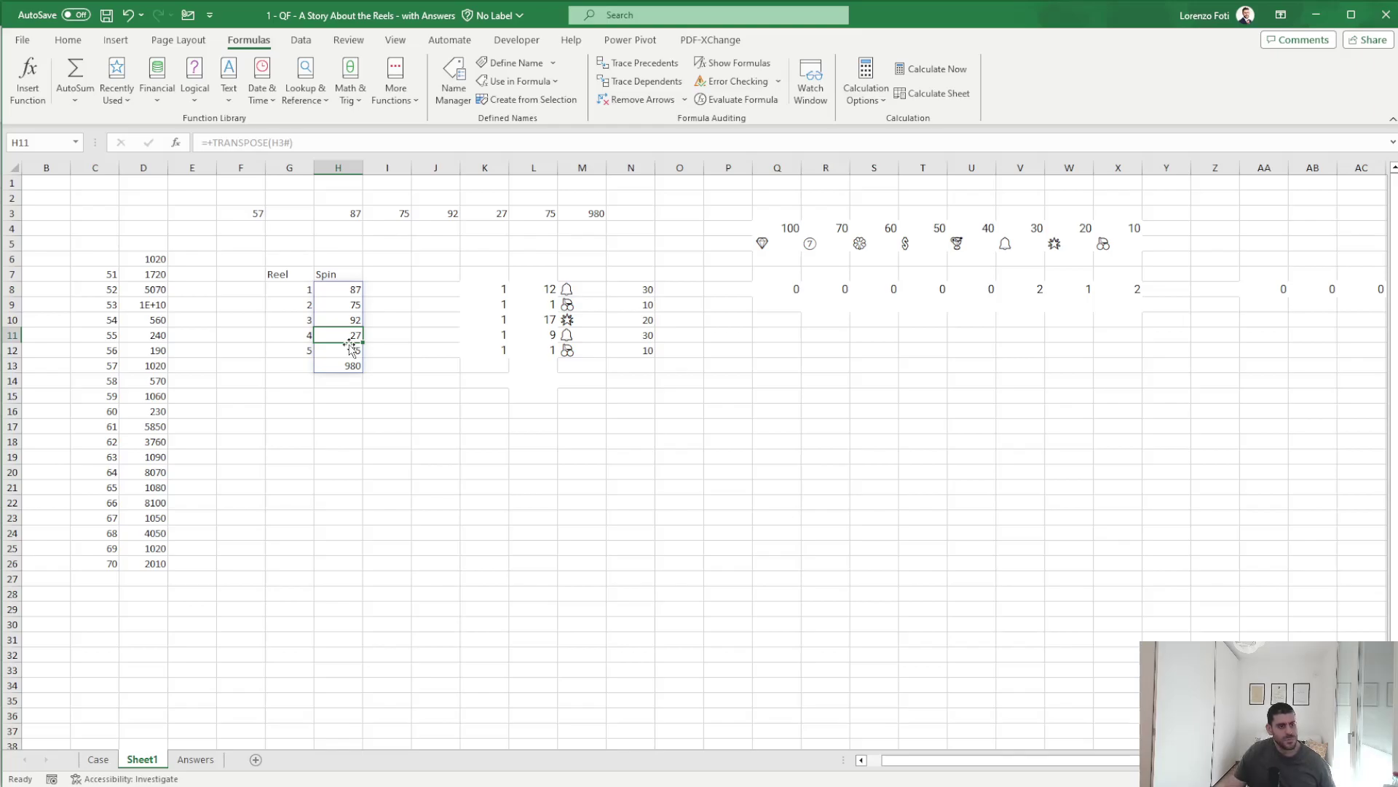
- Change the L8 reel position formula to use K8+MOD(H8;19)
click(545, 294)
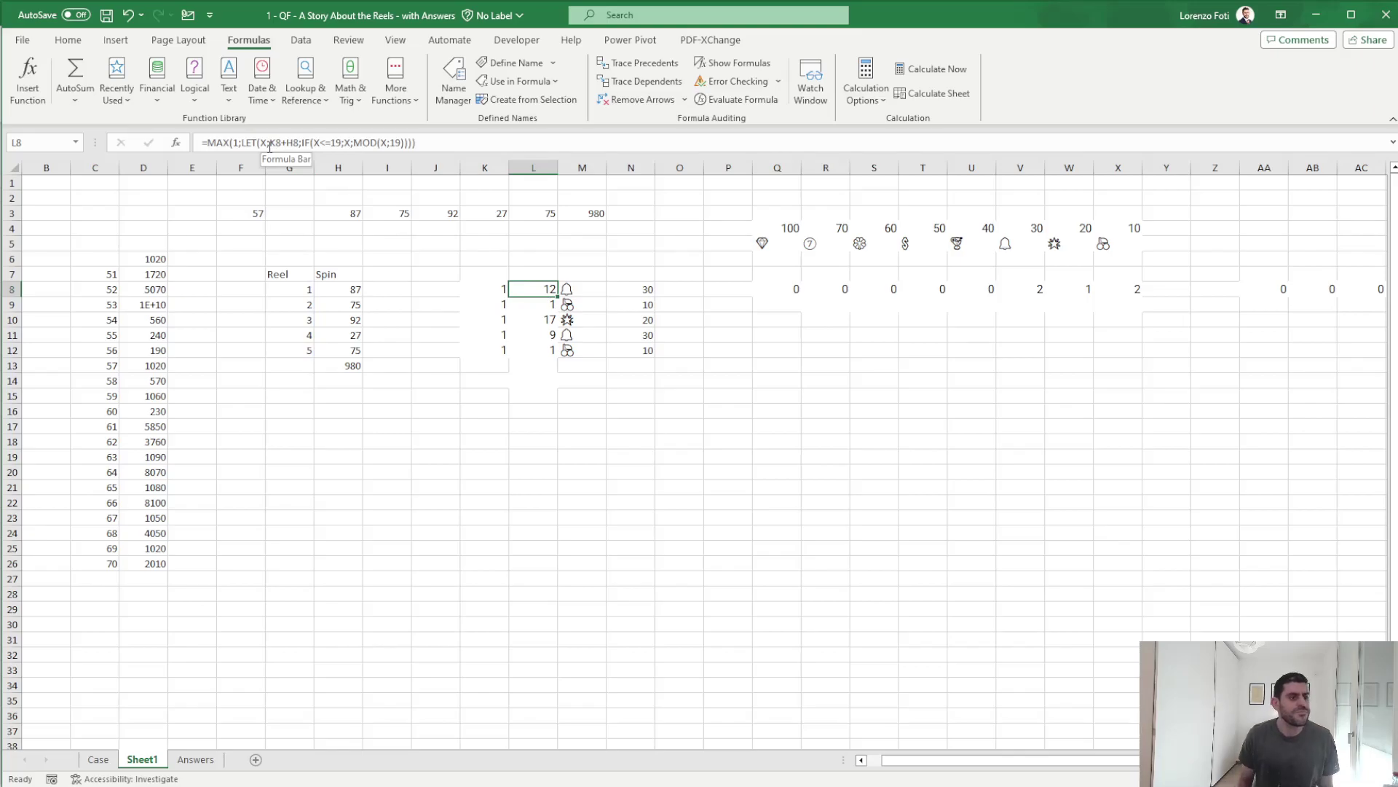
click(270, 143)
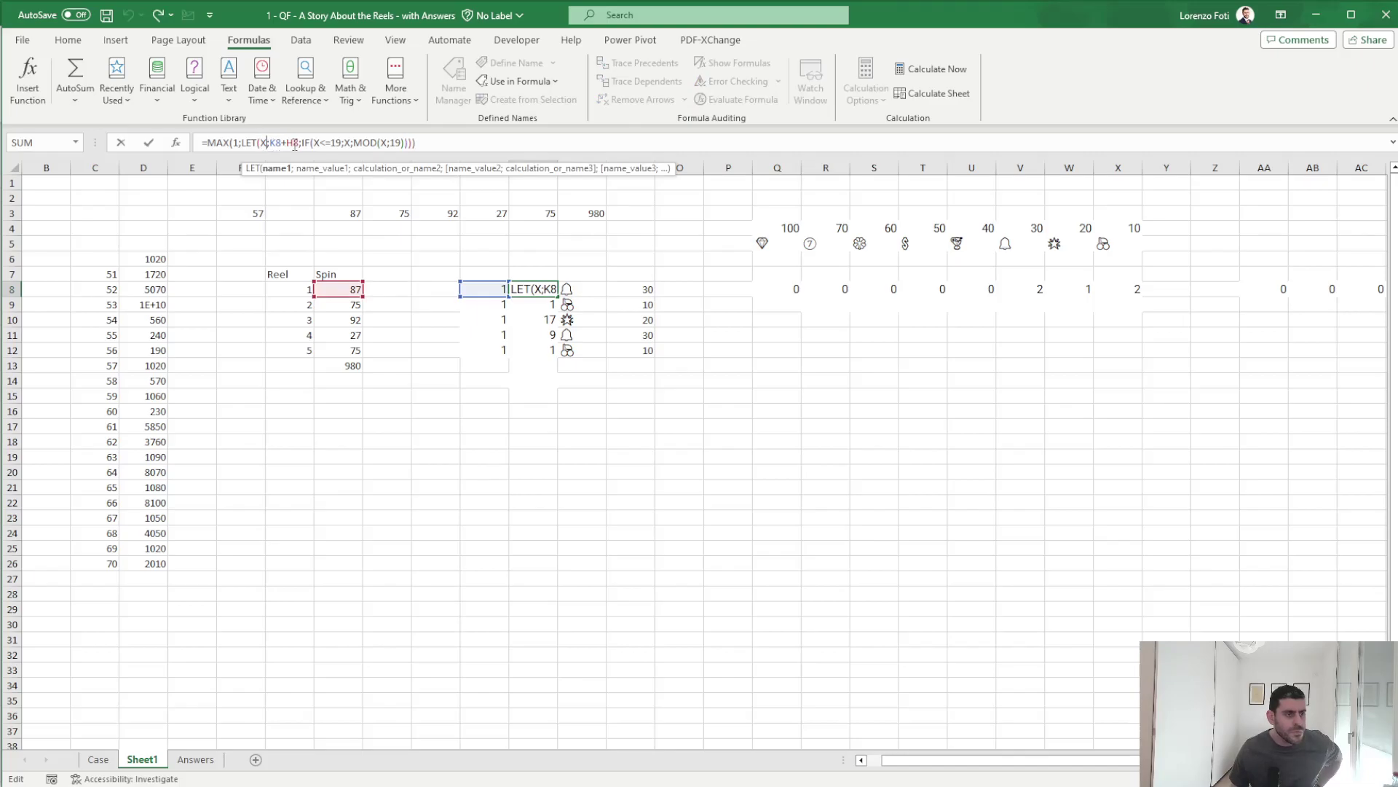
click(286, 144)
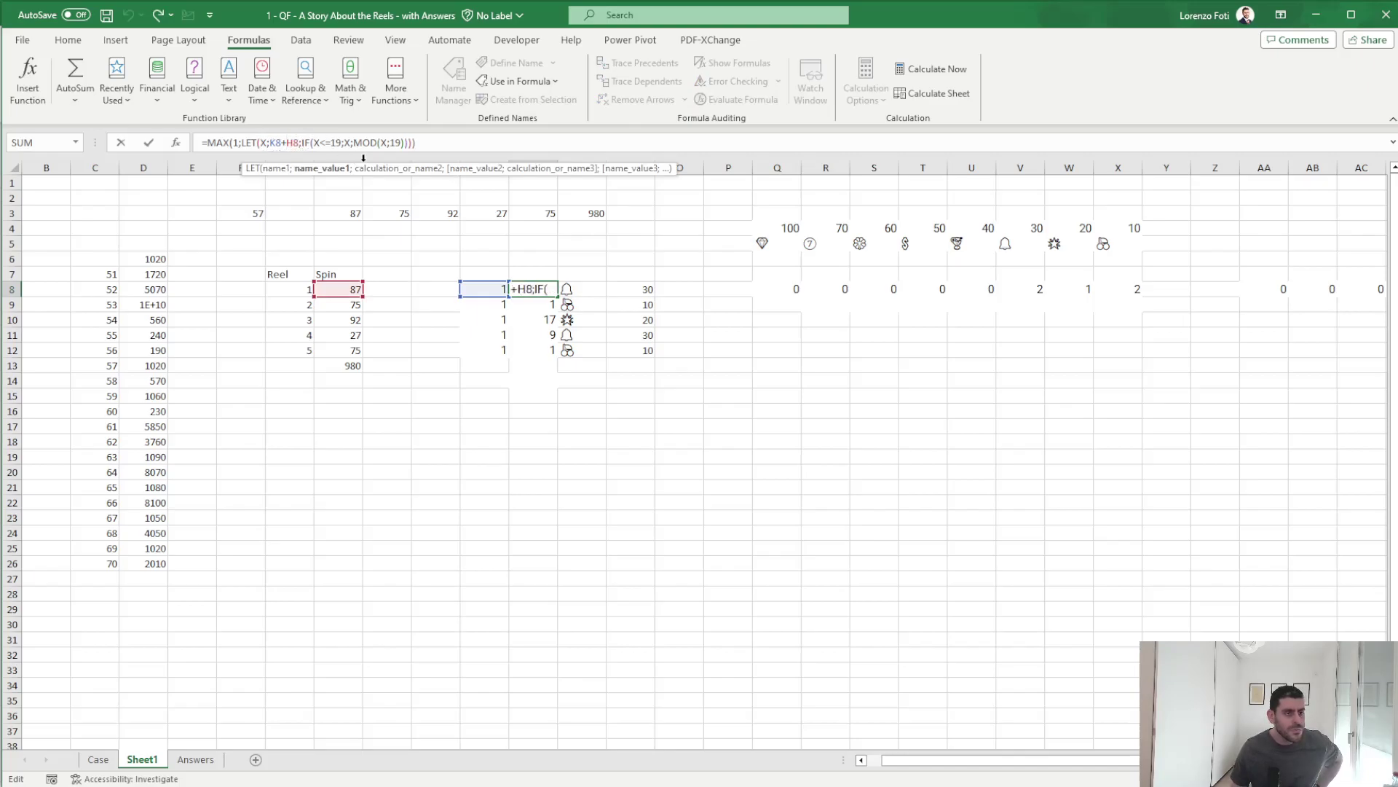
text(mod(H8)
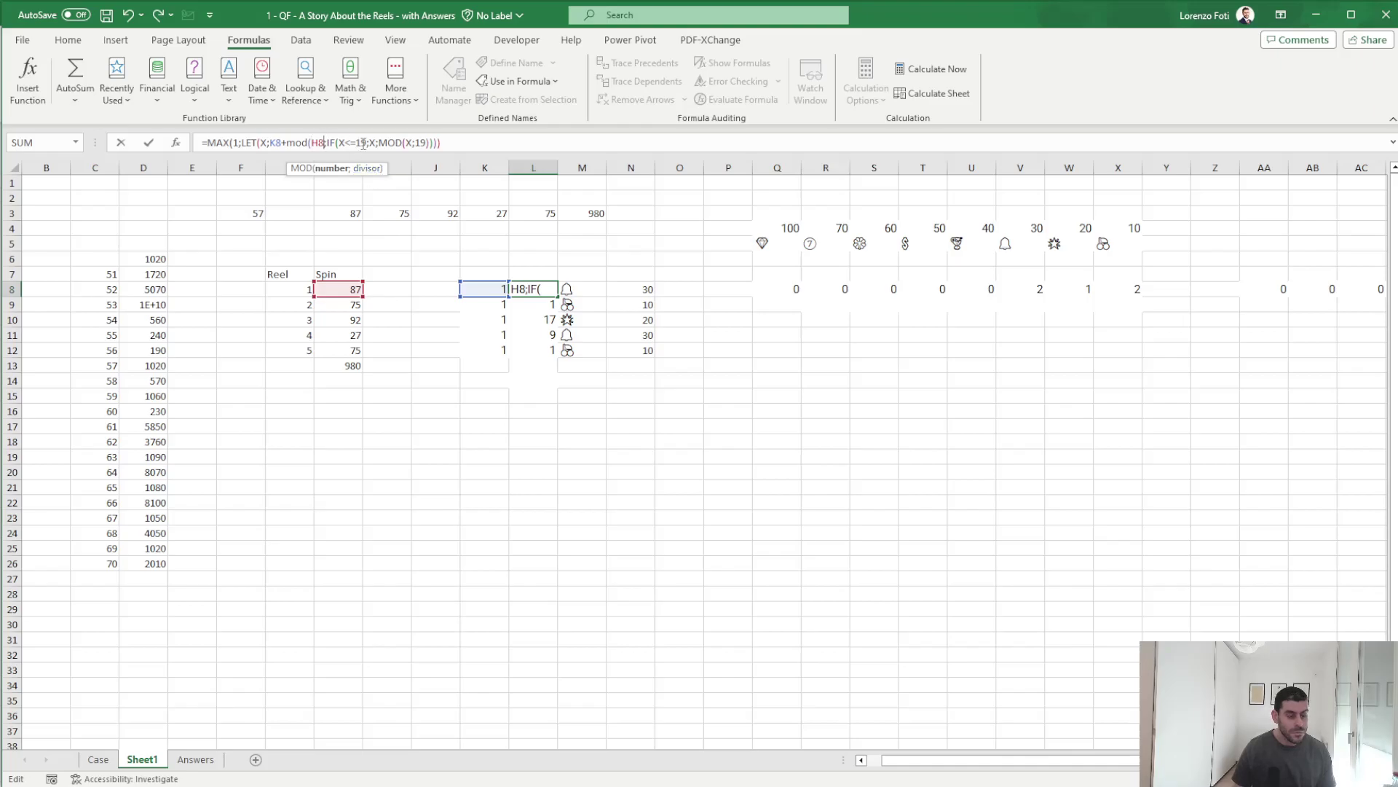
text(;19))
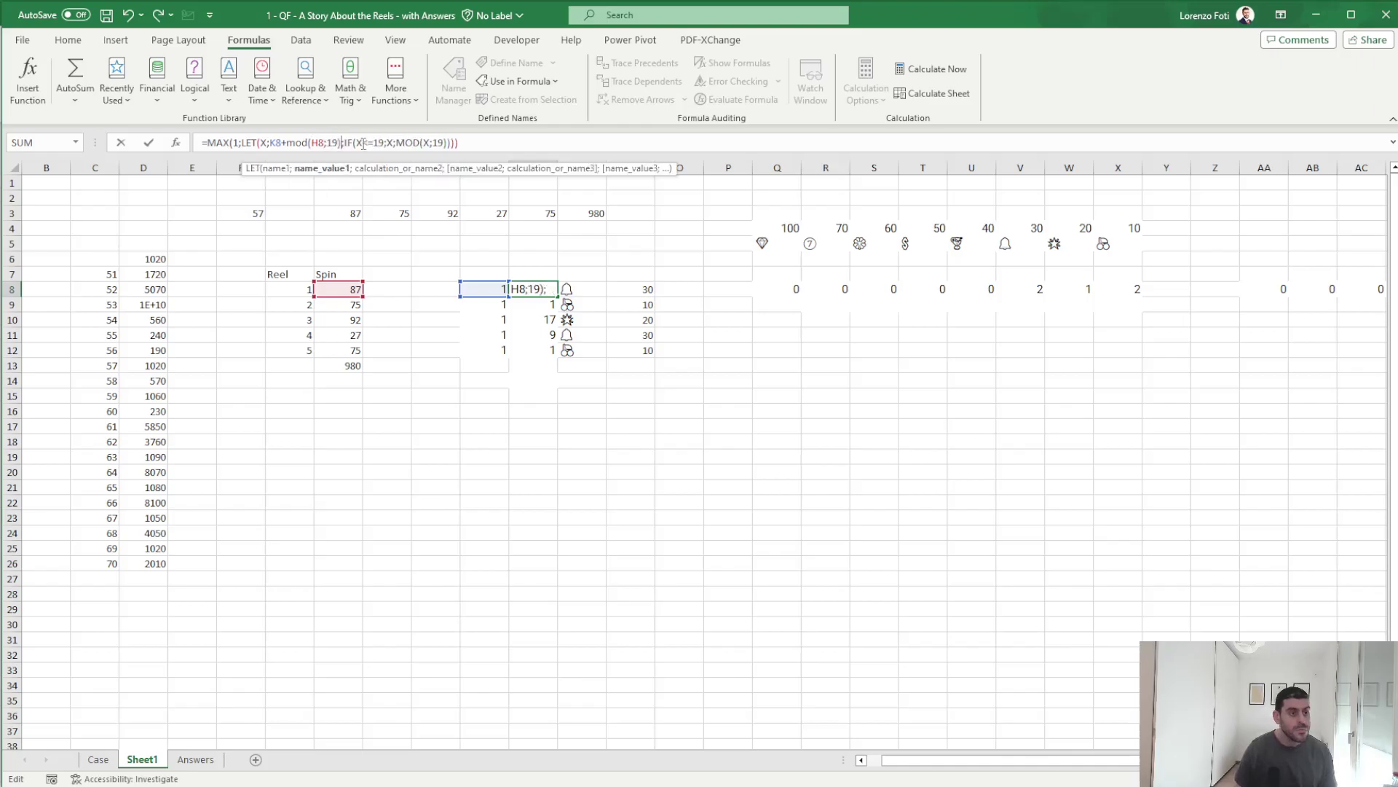
key(ctrl+Return)
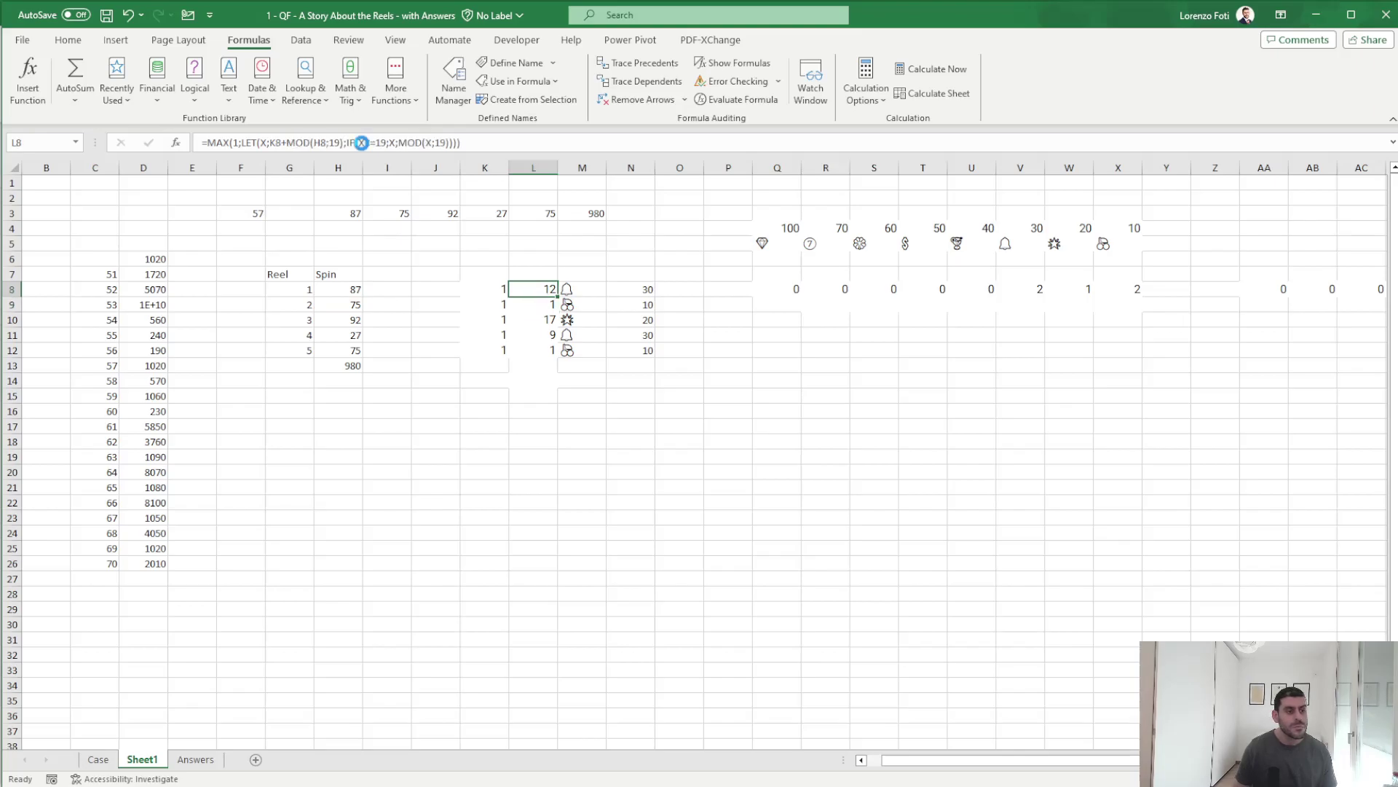
- Copy the MOD formula into L9:L12 and recalculate the data table with F9
key(ctrl+c)
key(Down)
key(shift+Down)
key(shift+Down)
key(shift+Down)
key(ctrl+v)
key(Escape)
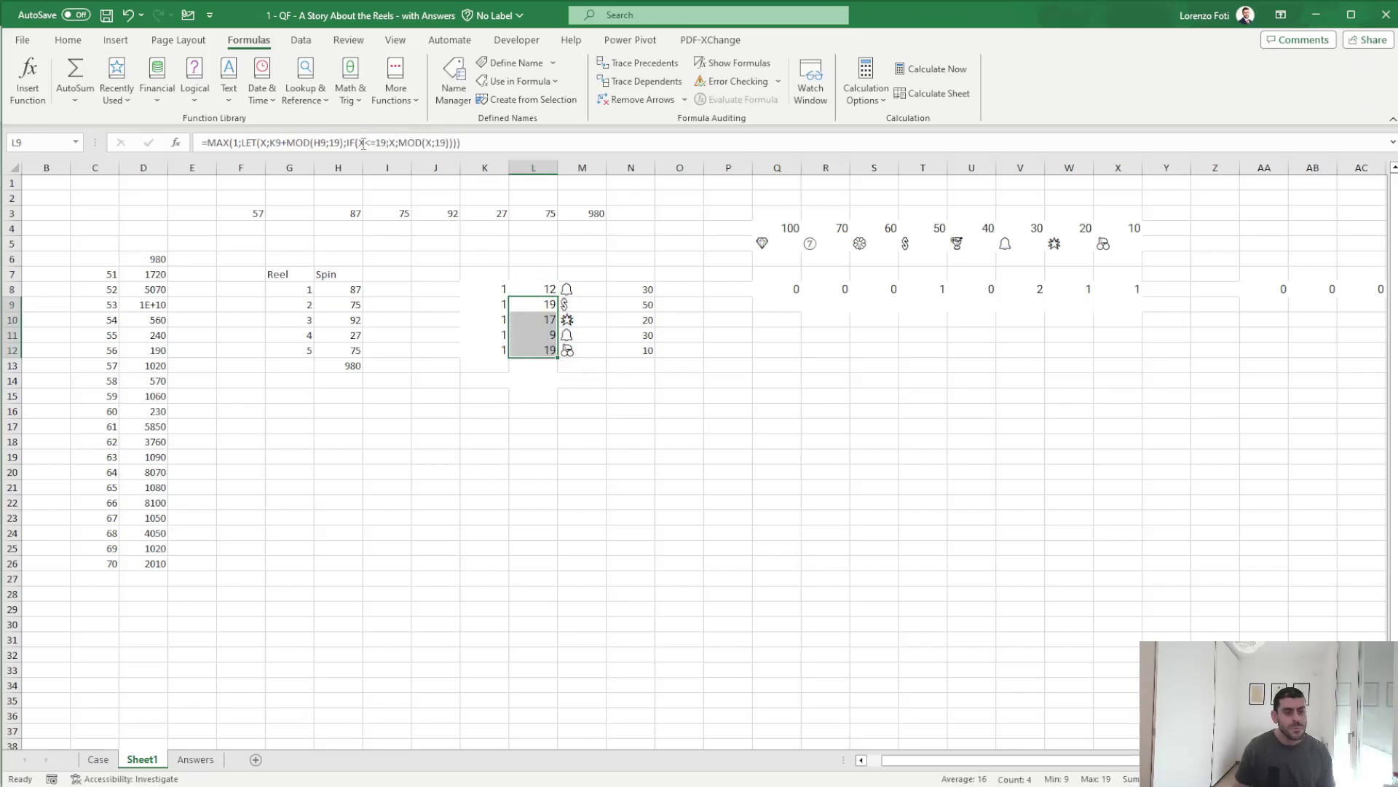
key(Right)
key(Right)
key(Right)
key(Right)
key(Right)
key(Right)
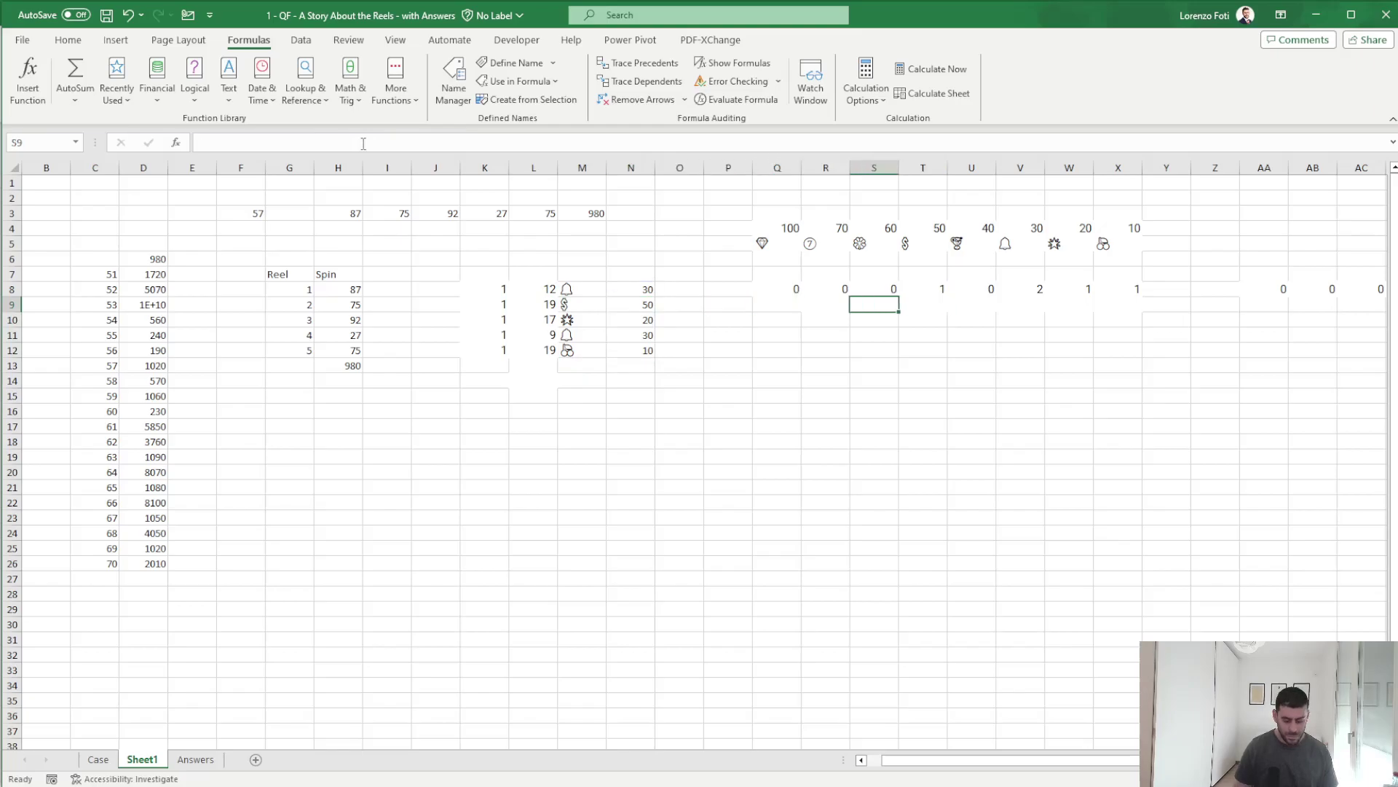
key(F9)
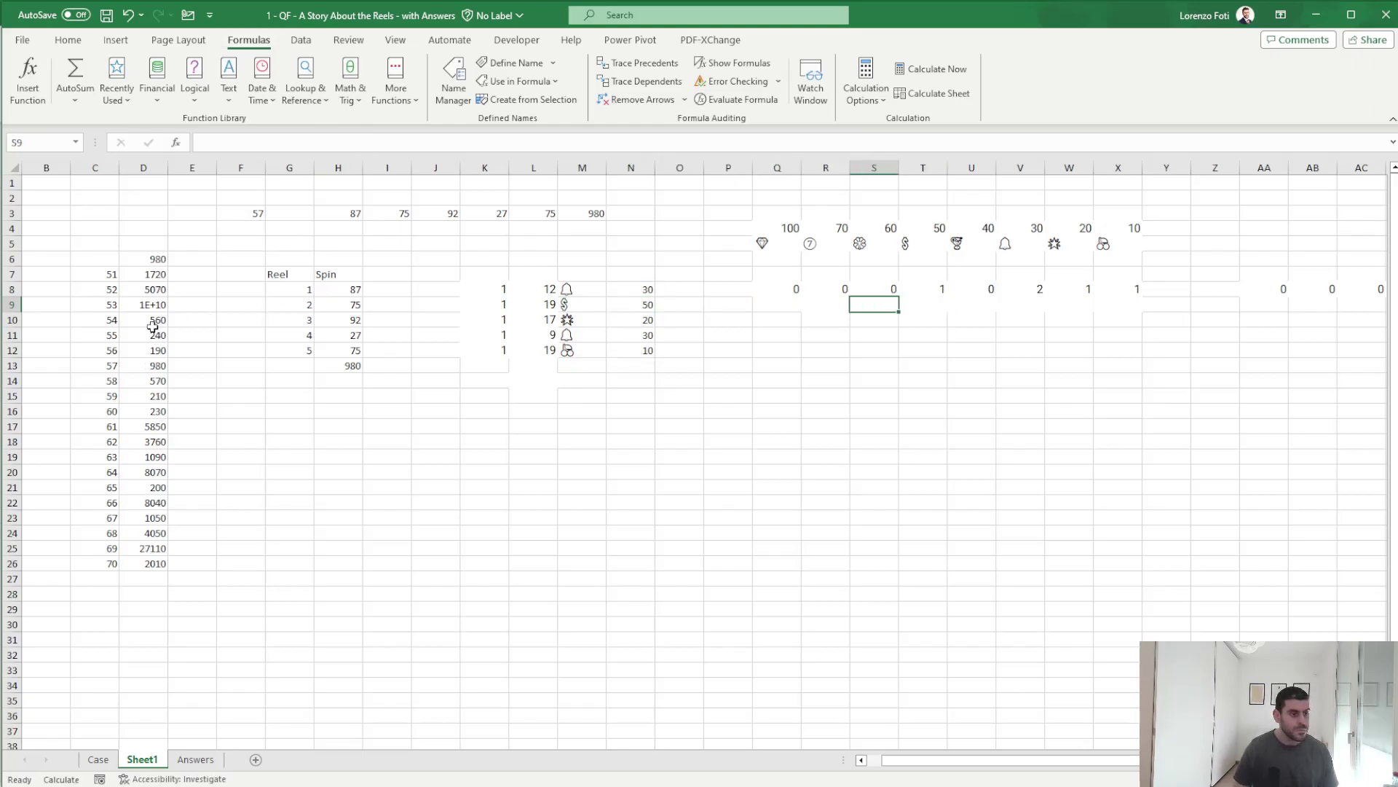
- Paste the recalculated column D answers as values into the Case sheet's E126:E145
drag(148, 276, 144, 573)
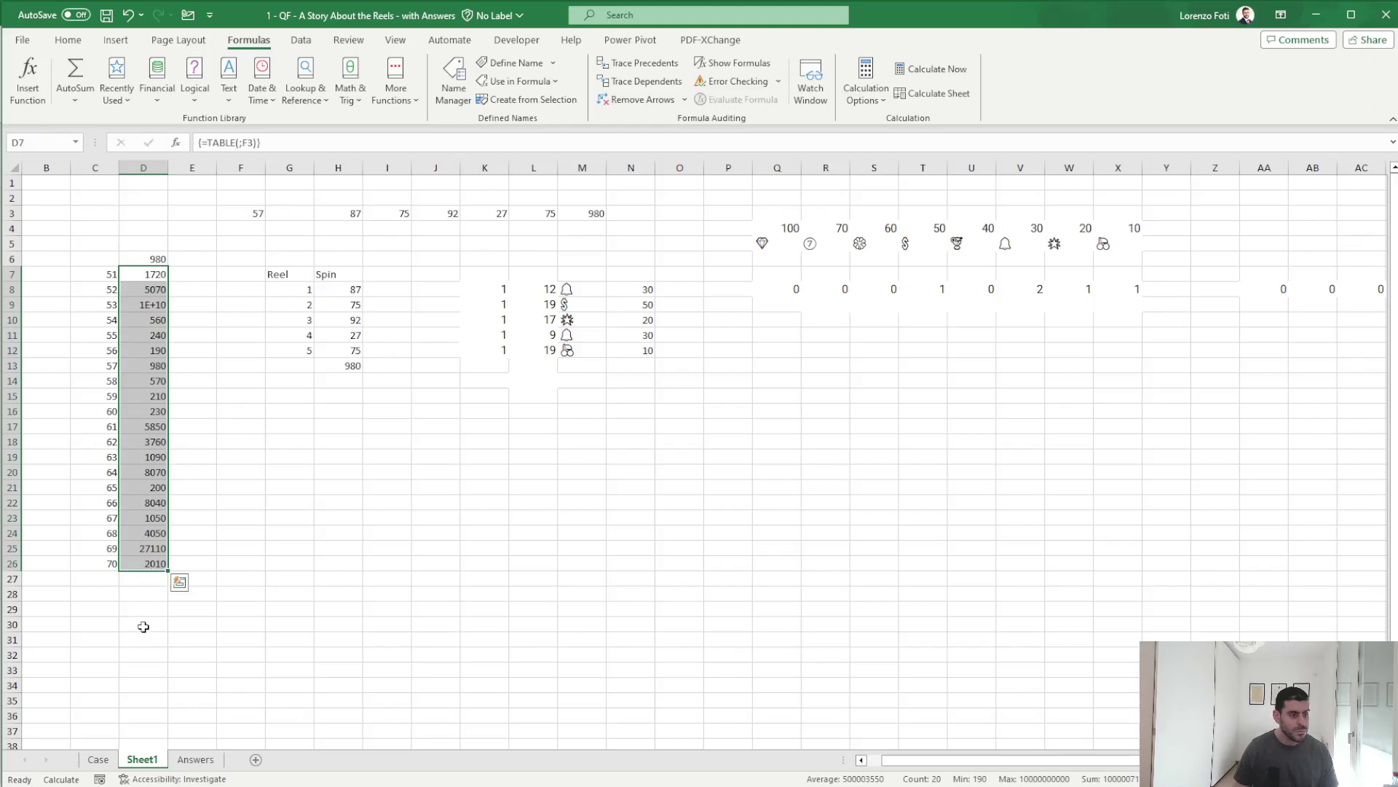
key(ctrl+c)
click(98, 759)
right_click(233, 334)
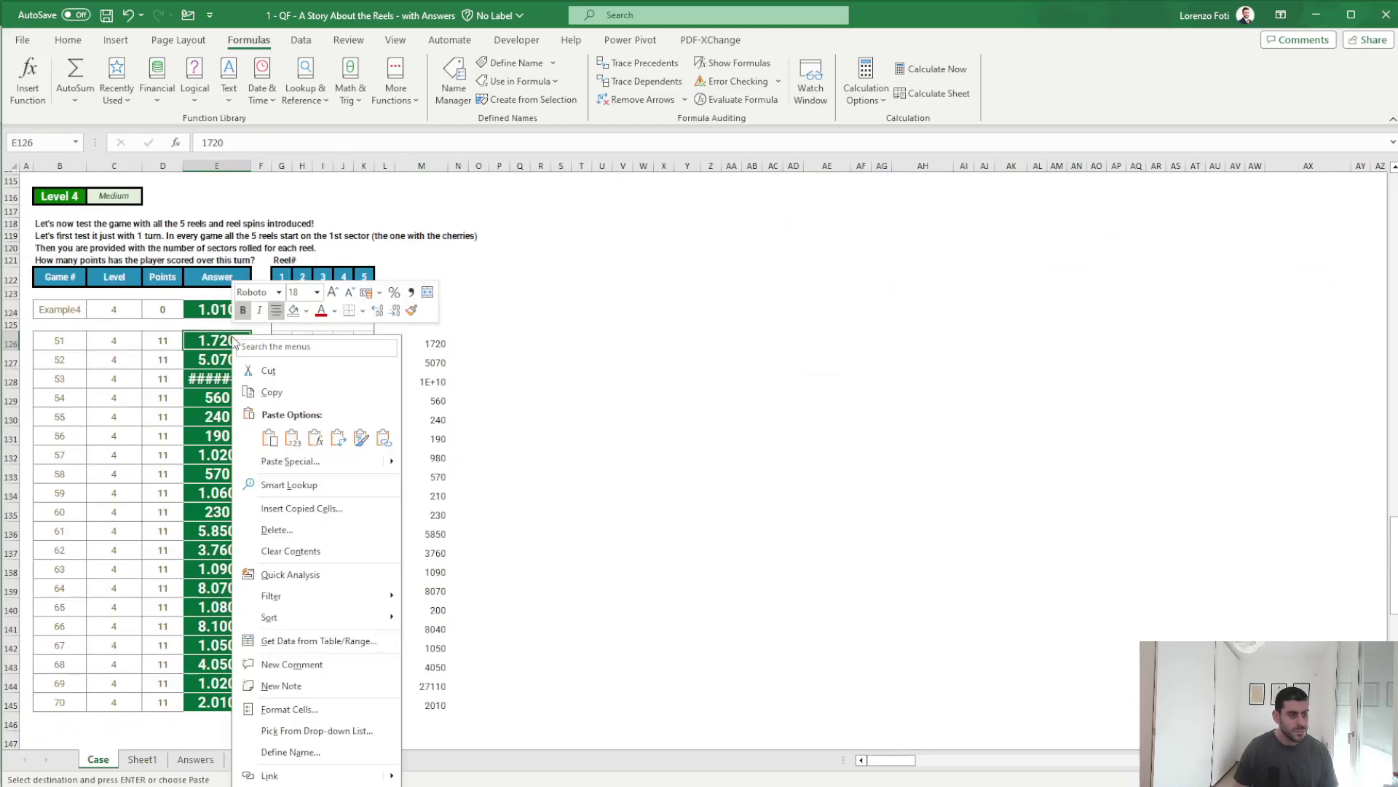
click(290, 443)
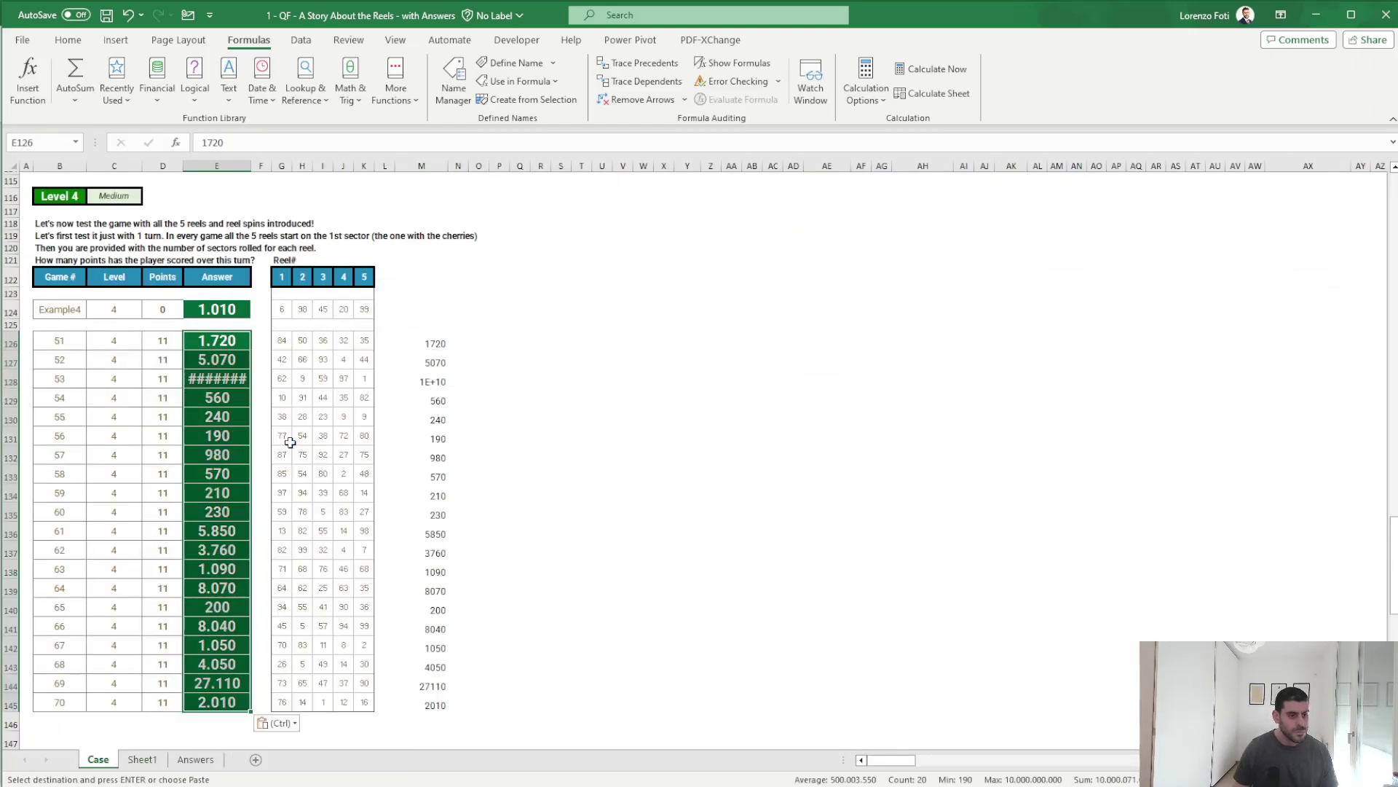
- Compare the column M reference values for games 60 through 68 against the answers
click(430, 513)
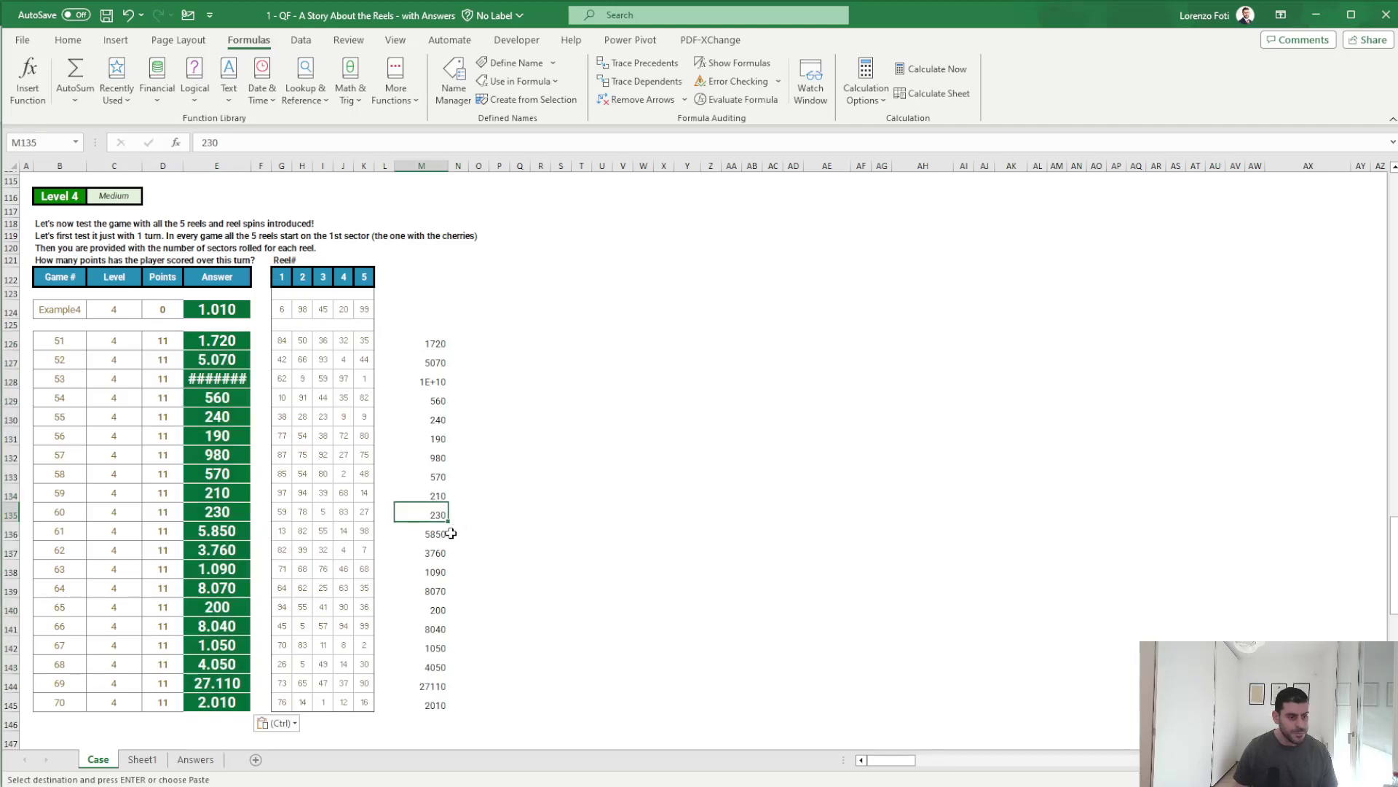
click(452, 533)
click(442, 553)
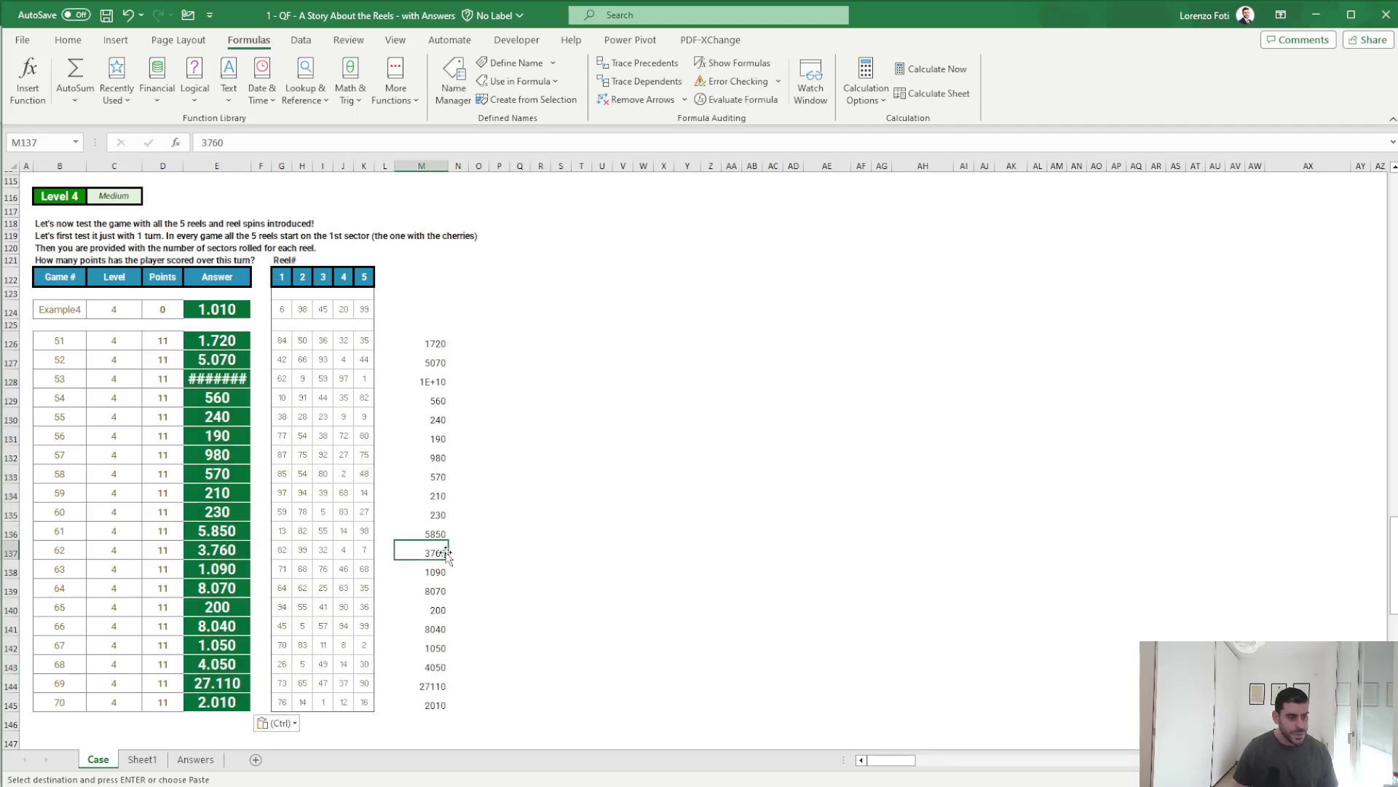
click(443, 591)
click(441, 628)
click(441, 650)
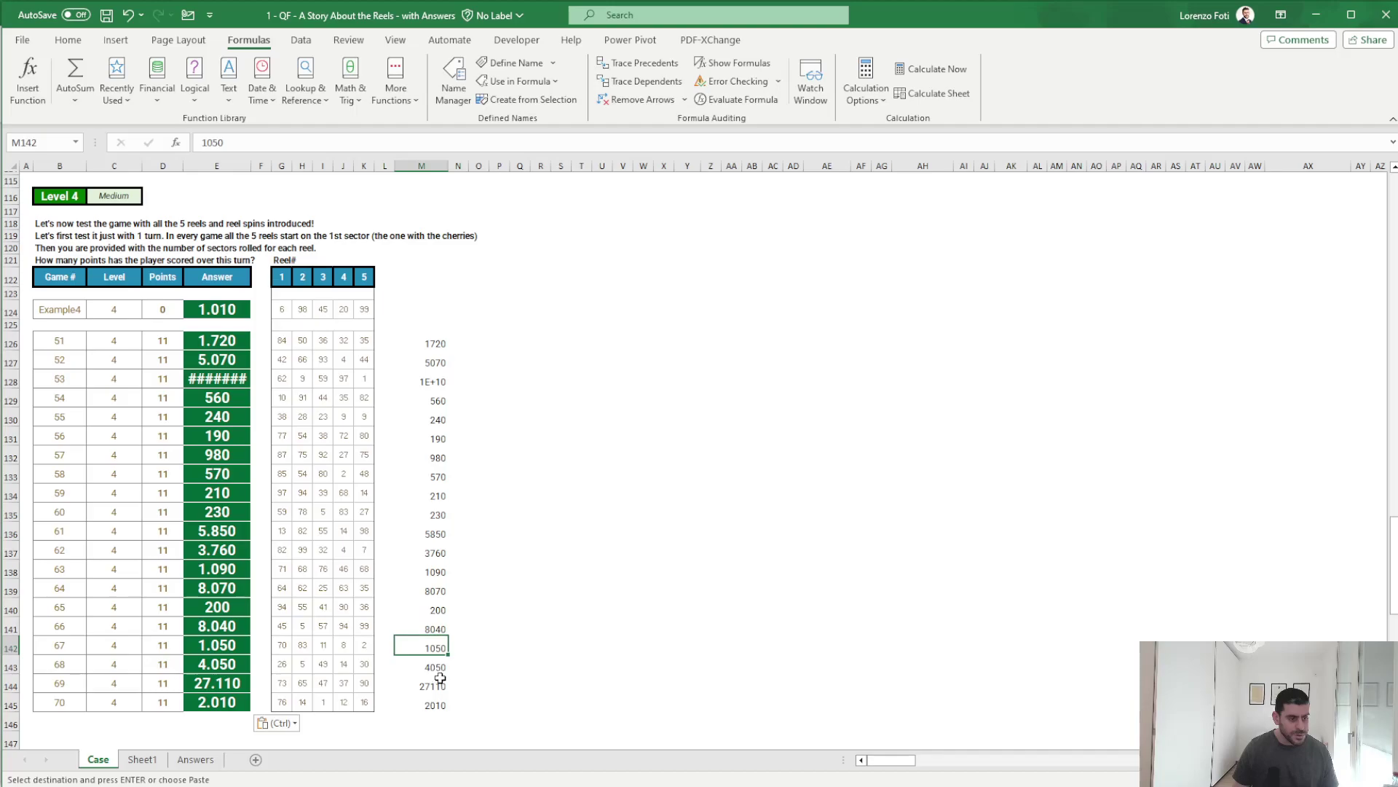
click(442, 669)
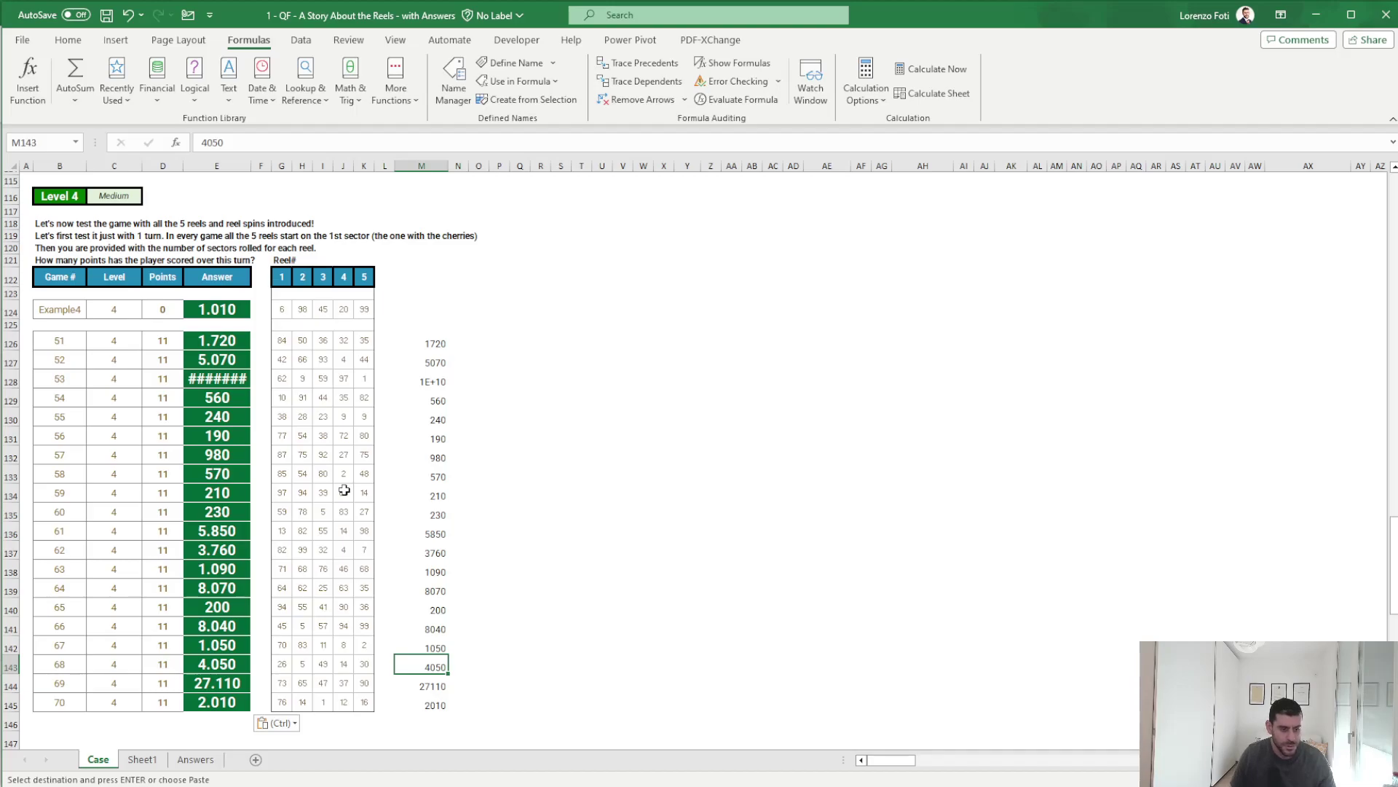
- Load Example5 into the Sheet1 model by entering it in F3
scroll(335, 513, down, 2)
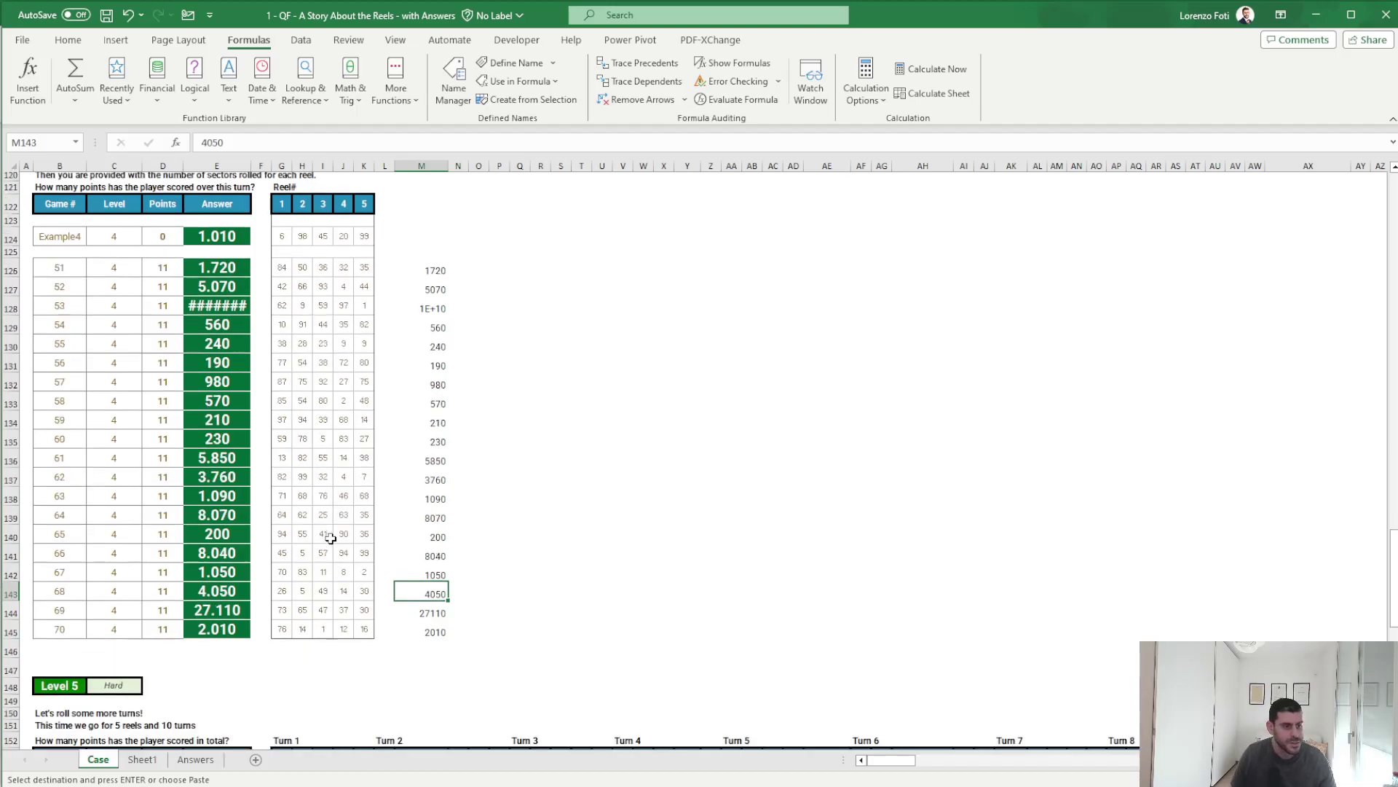
scroll(329, 538, down, 8)
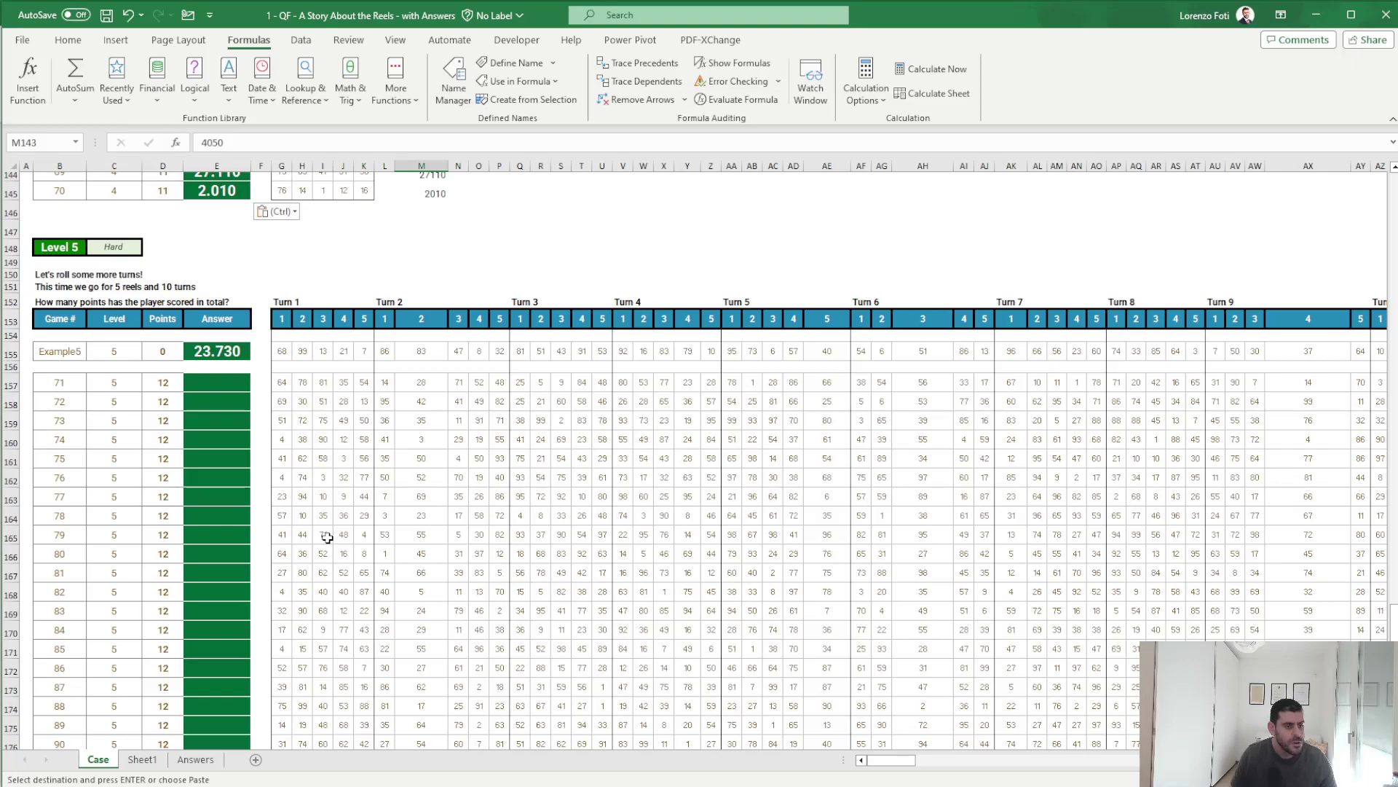
click(142, 759)
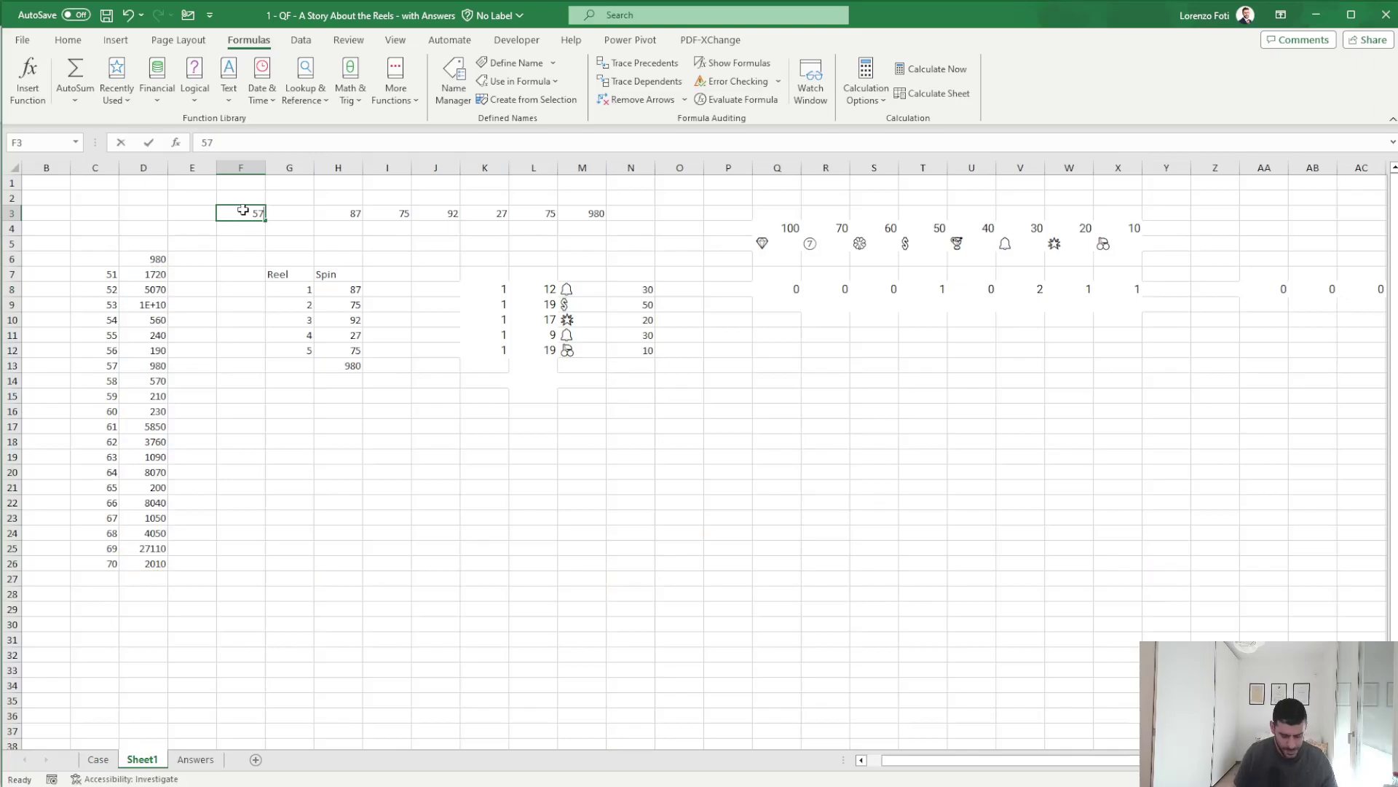
text(Example5)
key(Return)
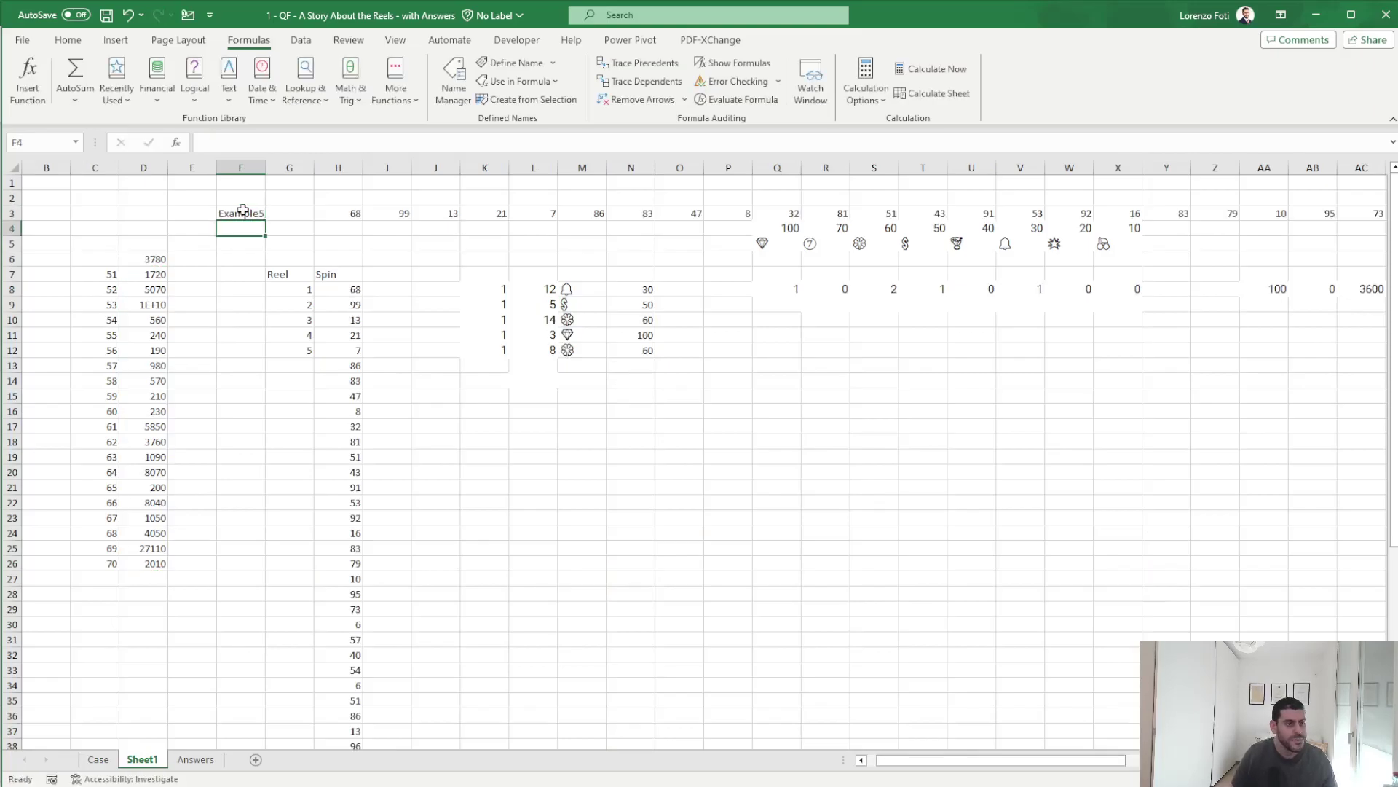
click(339, 289)
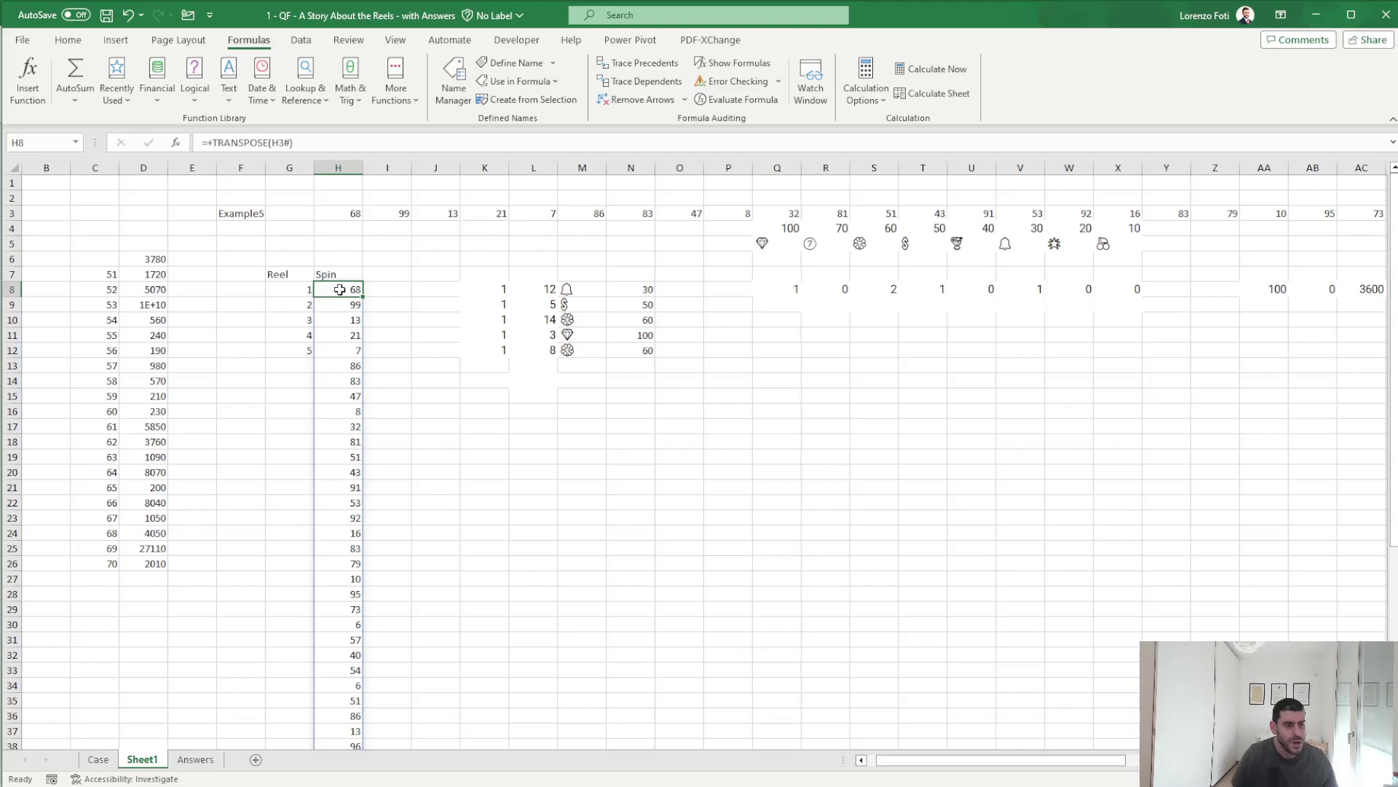
- Insert blank columns at column J, after the transposed spin formula in H8
click(453, 292)
key(ctrl+space)
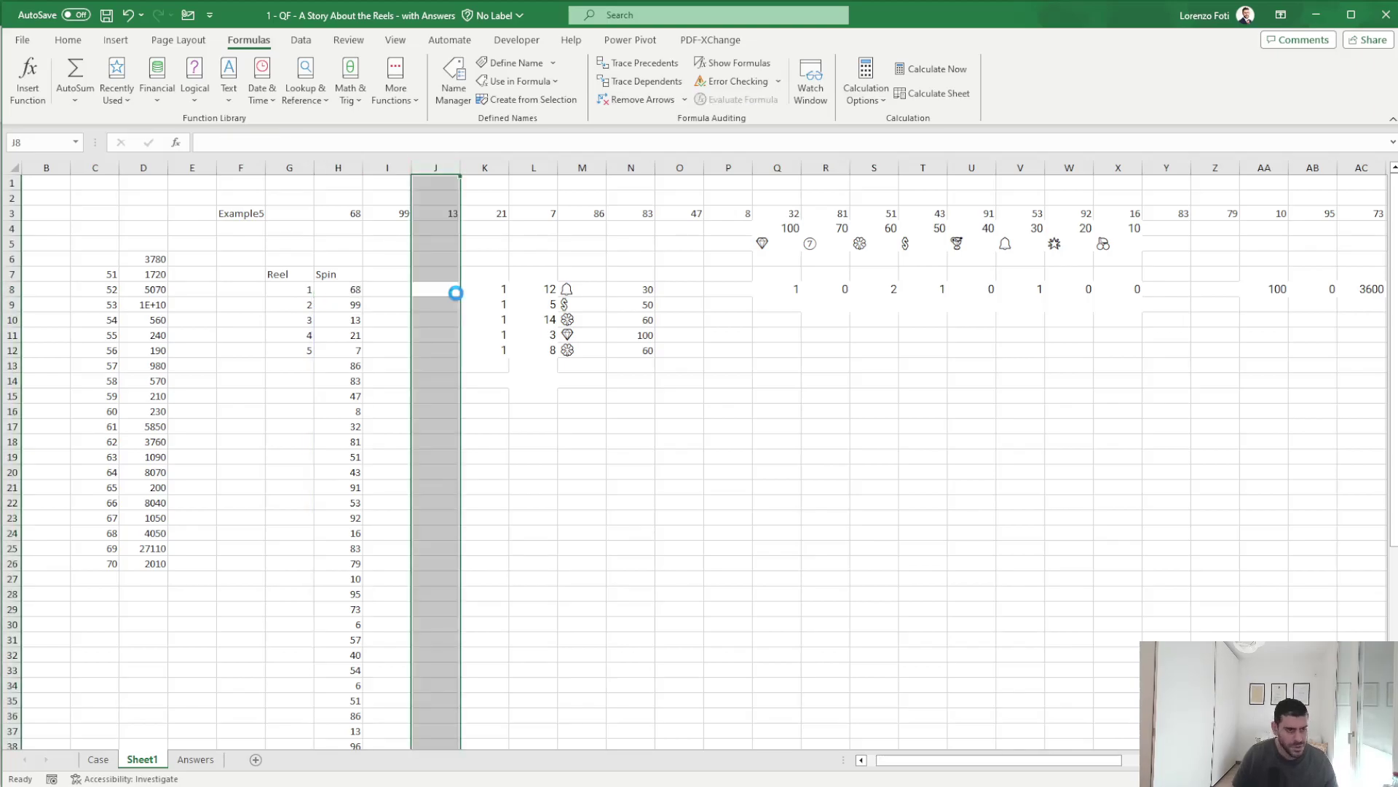
key(ctrl+plus)
key(ctrl+plus)
key(ctrl+plus)
key(ctrl+plus)
key(ctrl+plus)
key(ctrl+plus)
key(ctrl+plus)
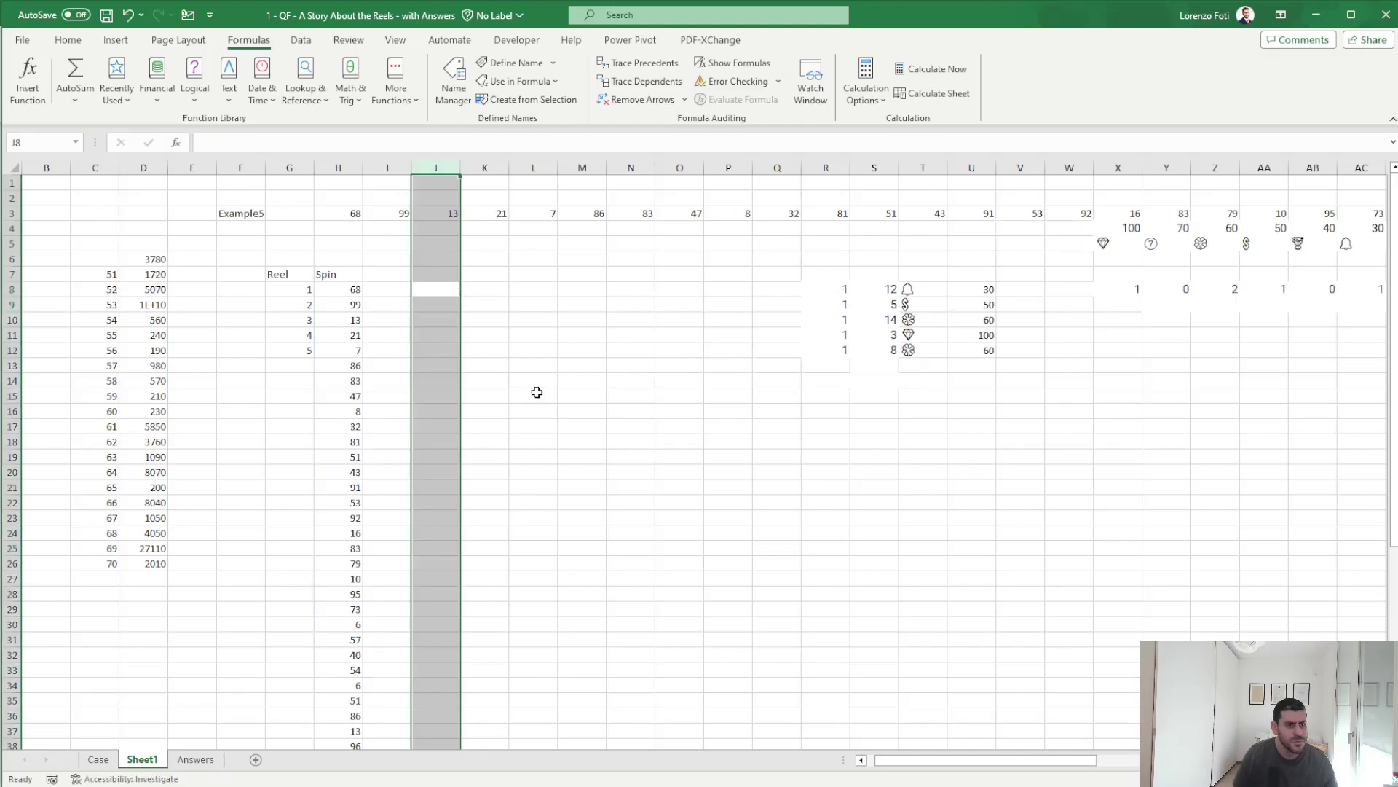
click(537, 393)
- Check the Case sheet's Level 5 spin grid, then add more blank columns at column J
click(98, 759)
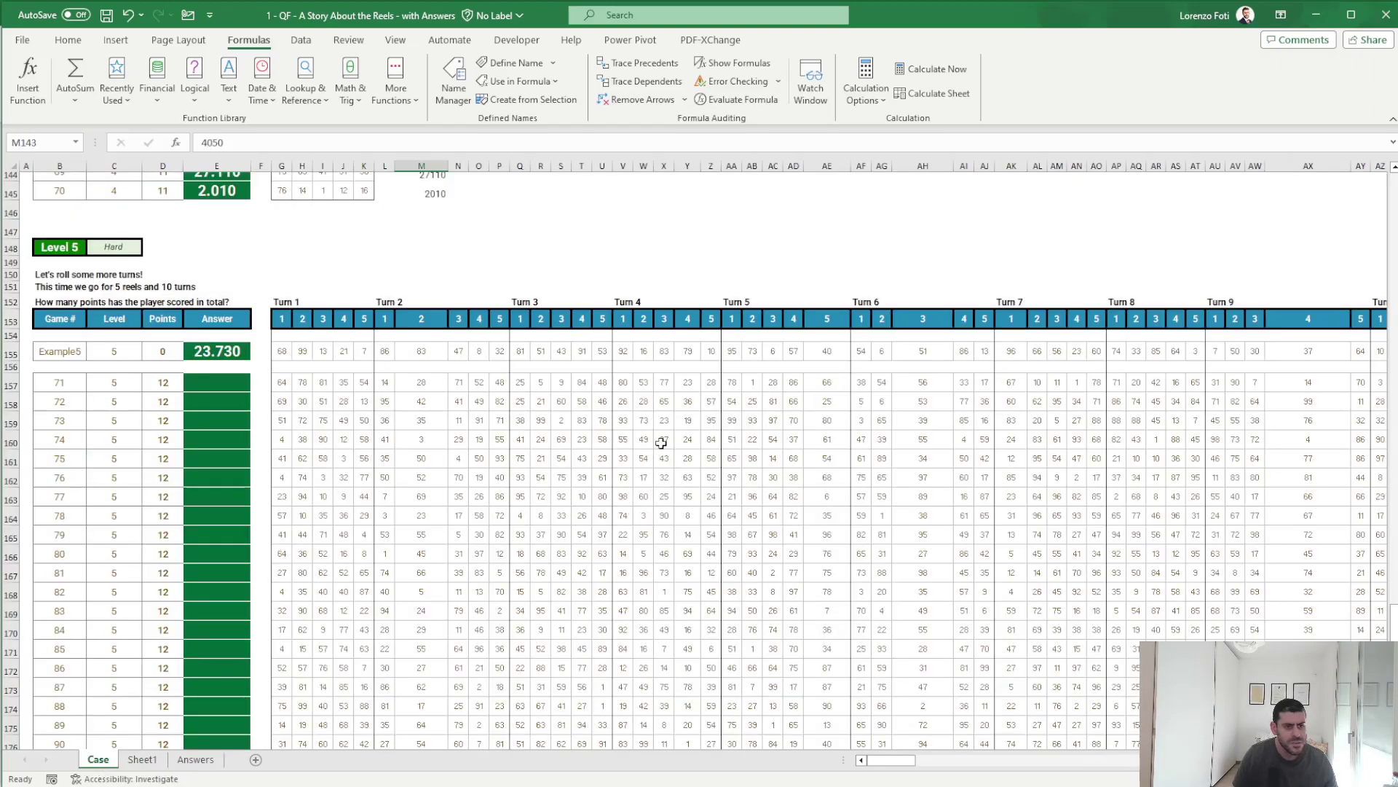
drag(662, 443, 1256, 393)
scroll(641, 510, right, 3)
click(704, 534)
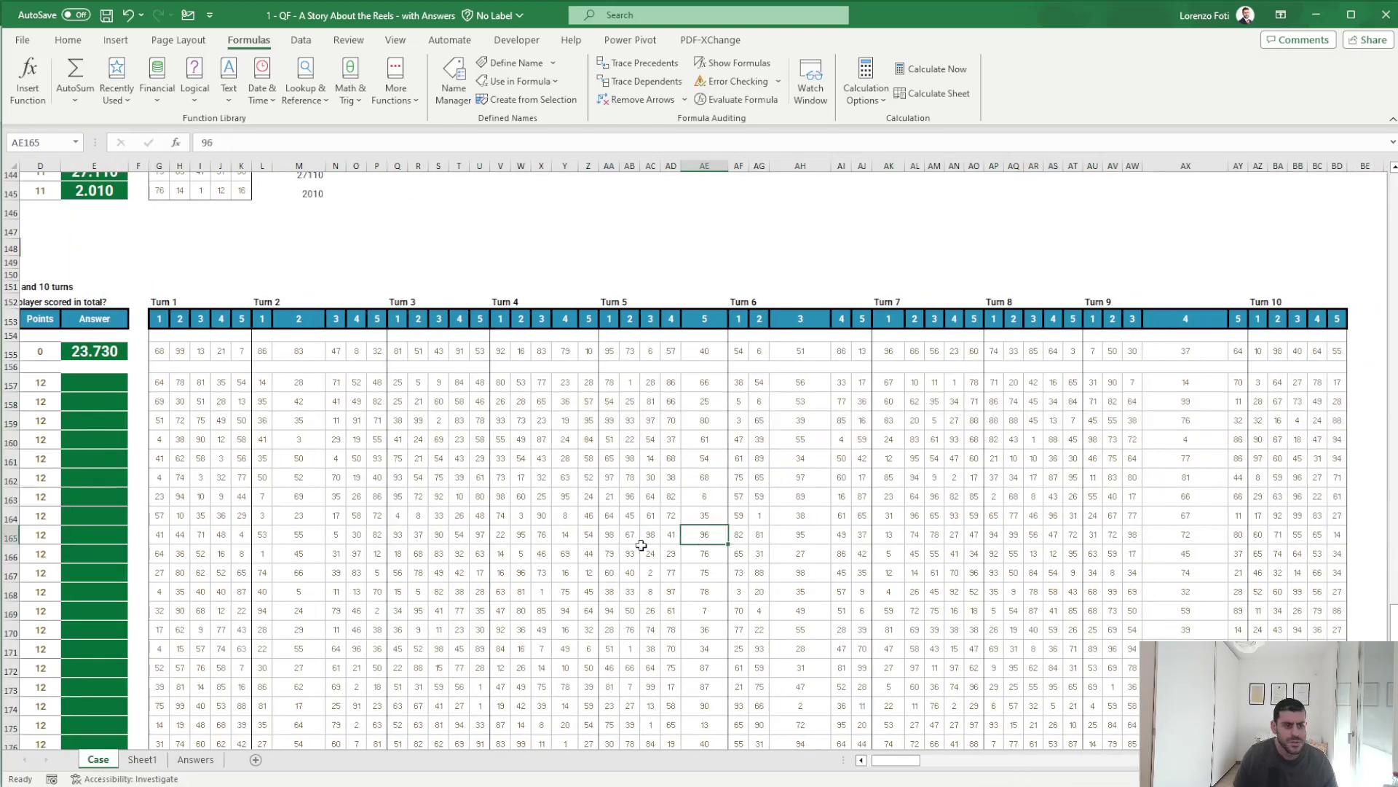
key(ctrl+Page_Down)
click(454, 322)
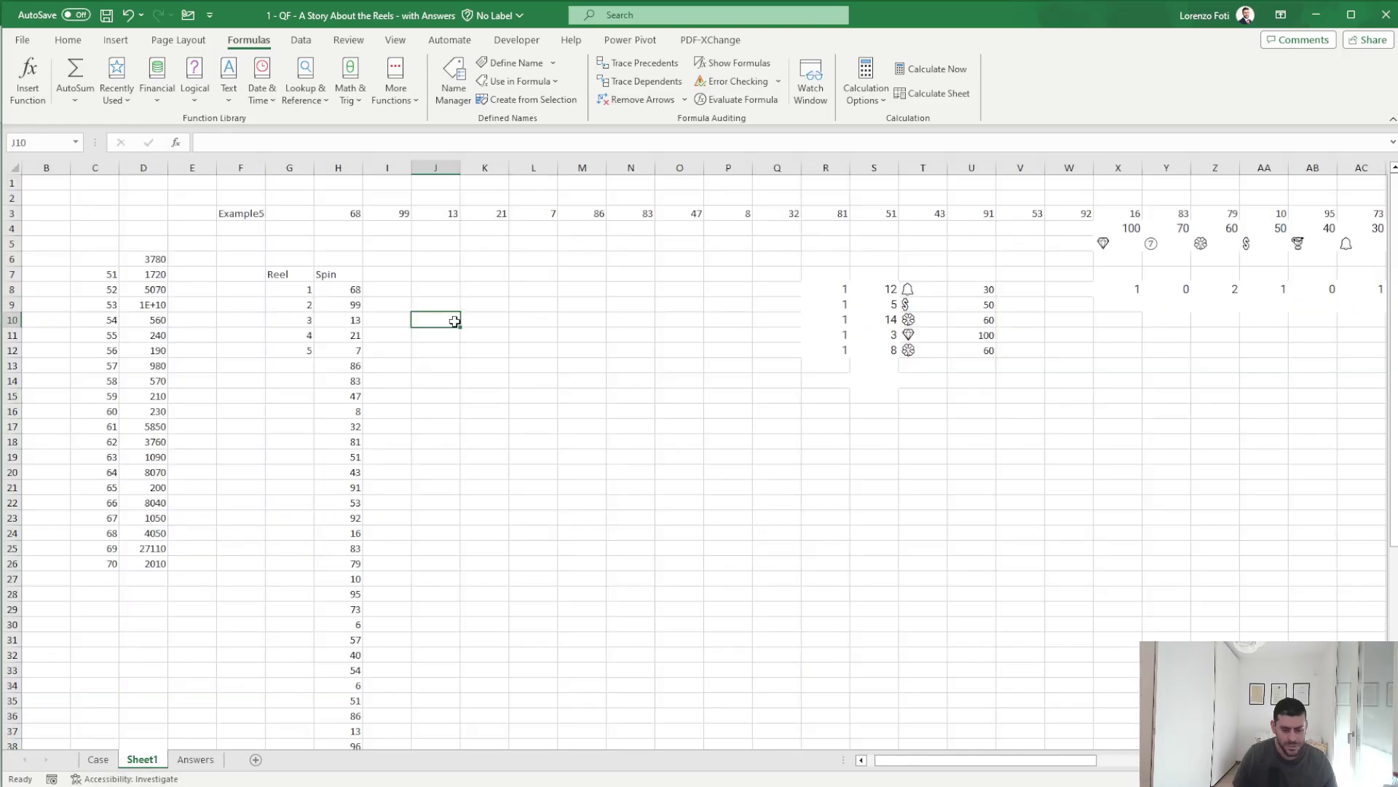
key(ctrl+z)
key(ctrl+z)
key(ctrl+z)
key(ctrl+z)
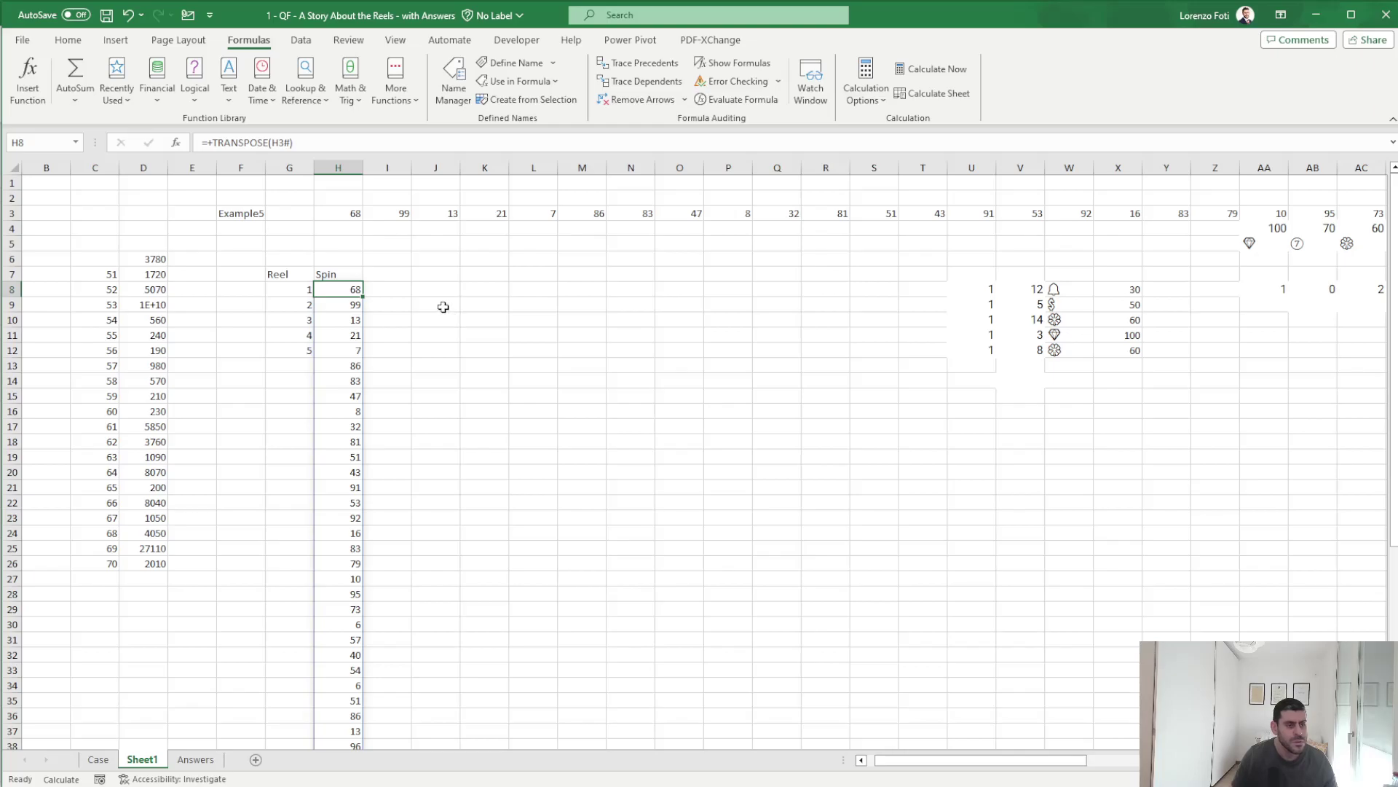
- Change the H8 spin formula to =+WRAPROWS(H3#;5)
double_click(259, 148)
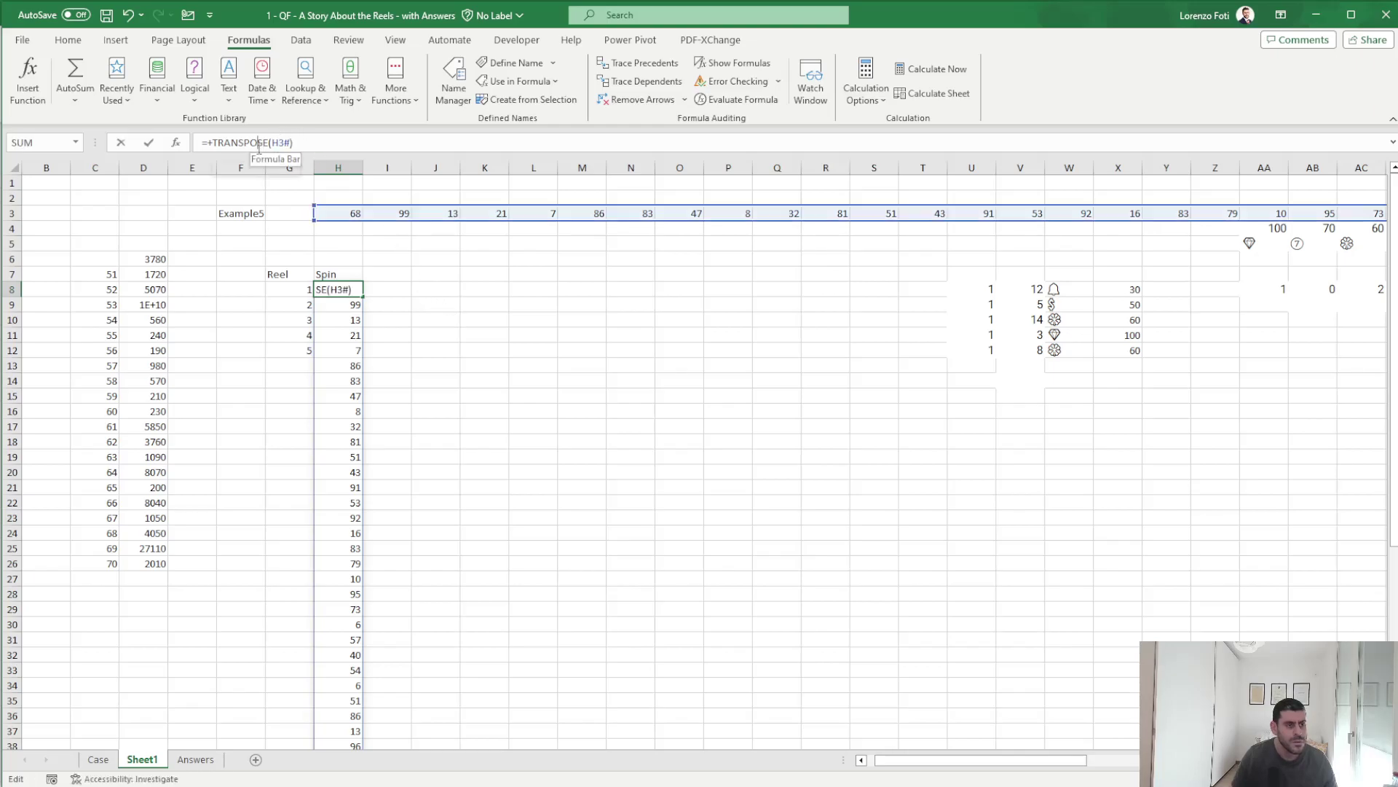
text(we)
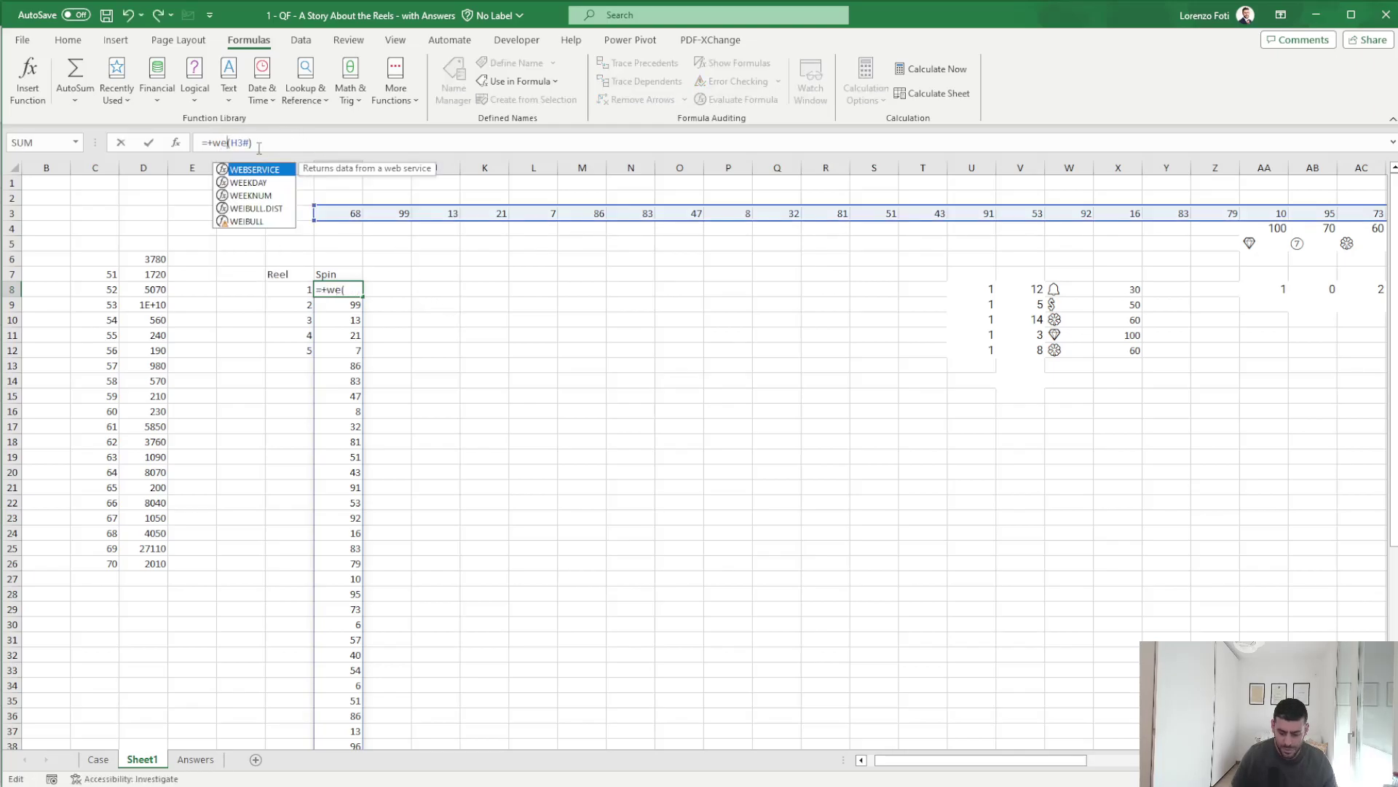
key(BackSpace)
text(ra)
double_click(254, 183)
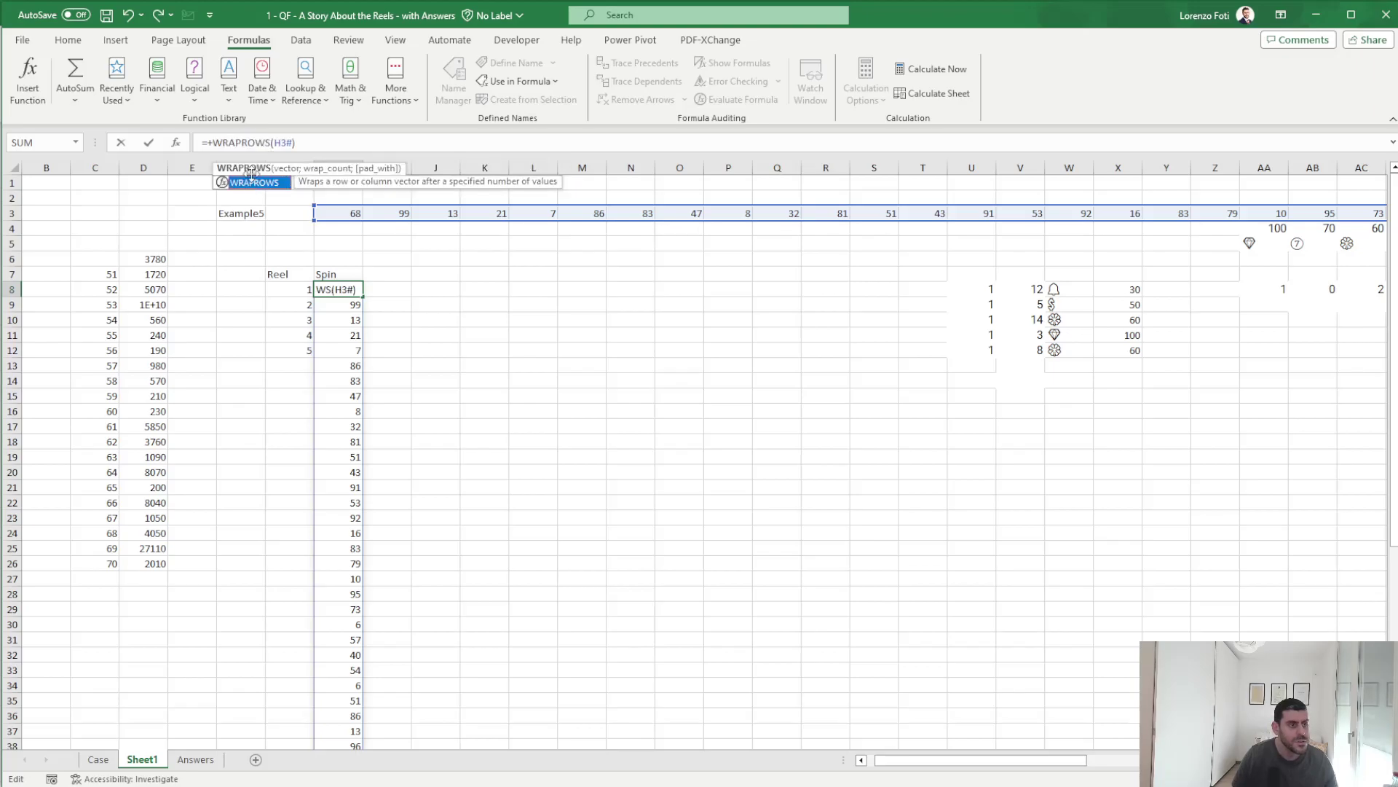
click(294, 141)
text(;5))
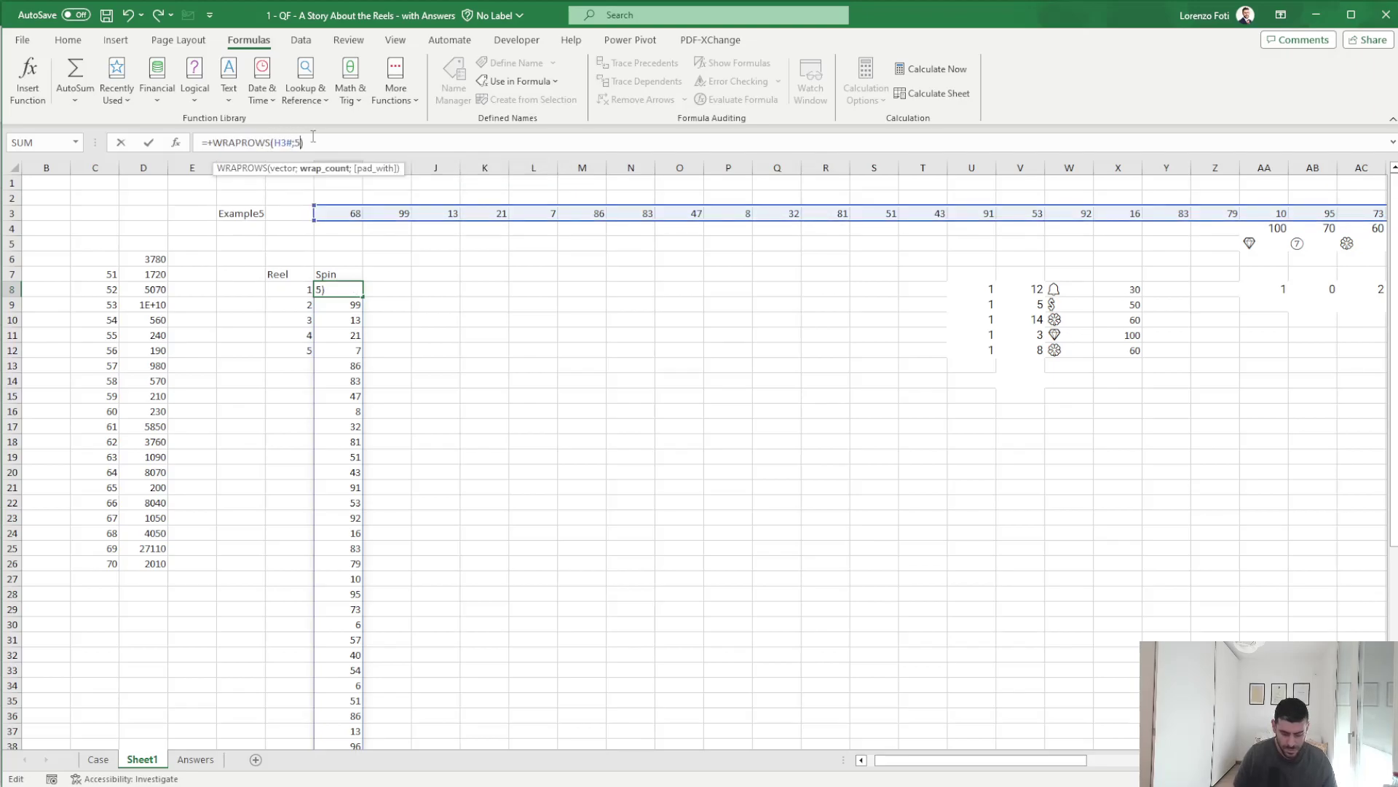
key(Return)
key(Escape)
key(Return)
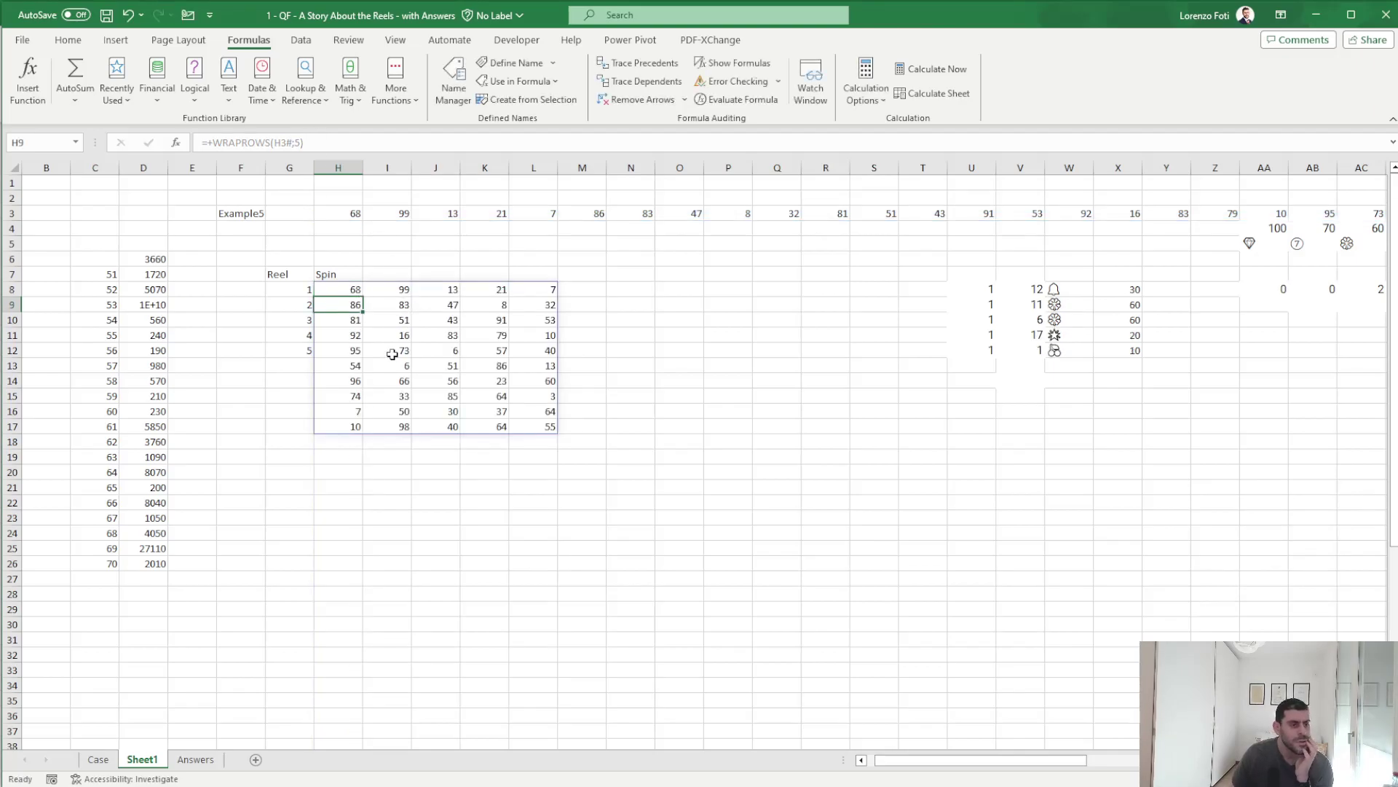
- Compare the wrapped grid with the Case sheet's Level 5 spins in L155 and Q155
click(108, 757)
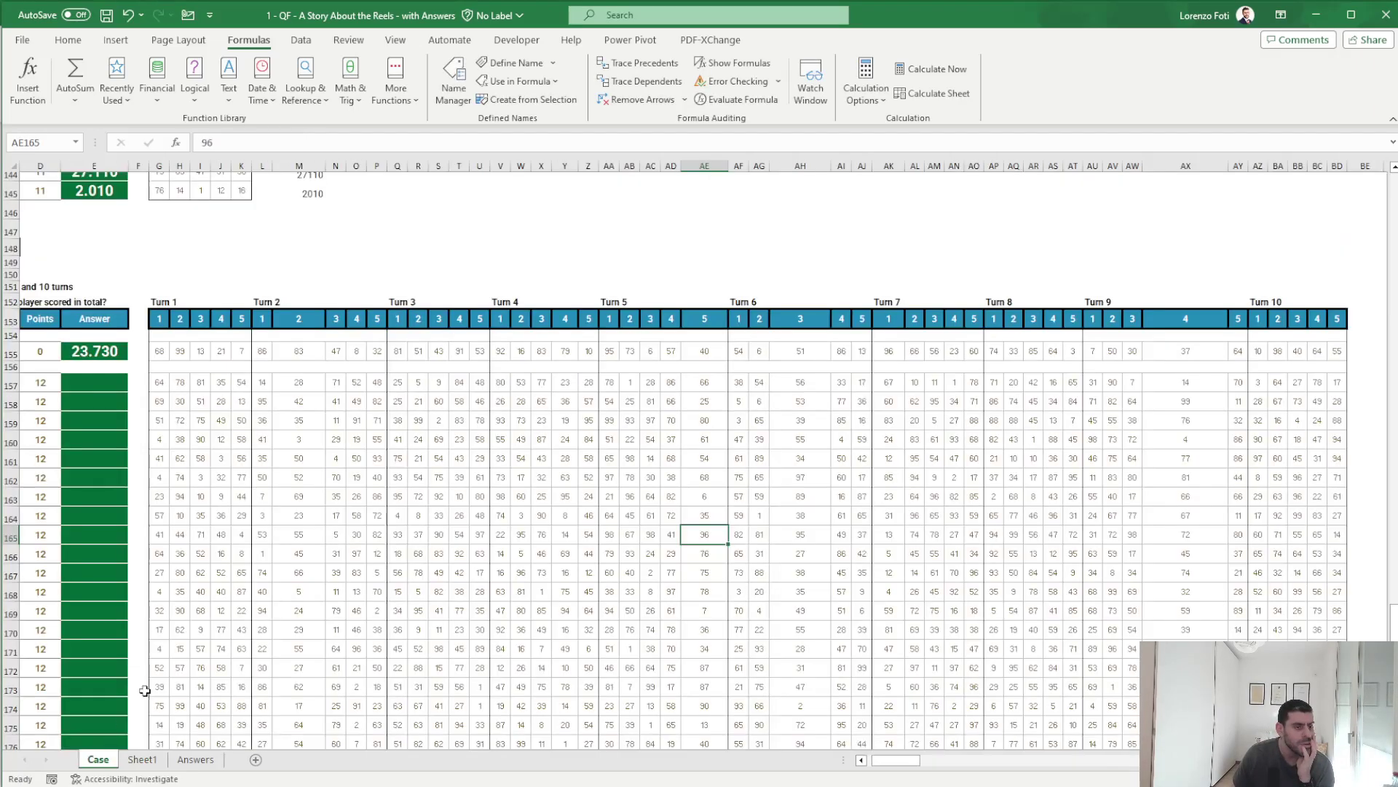
click(265, 352)
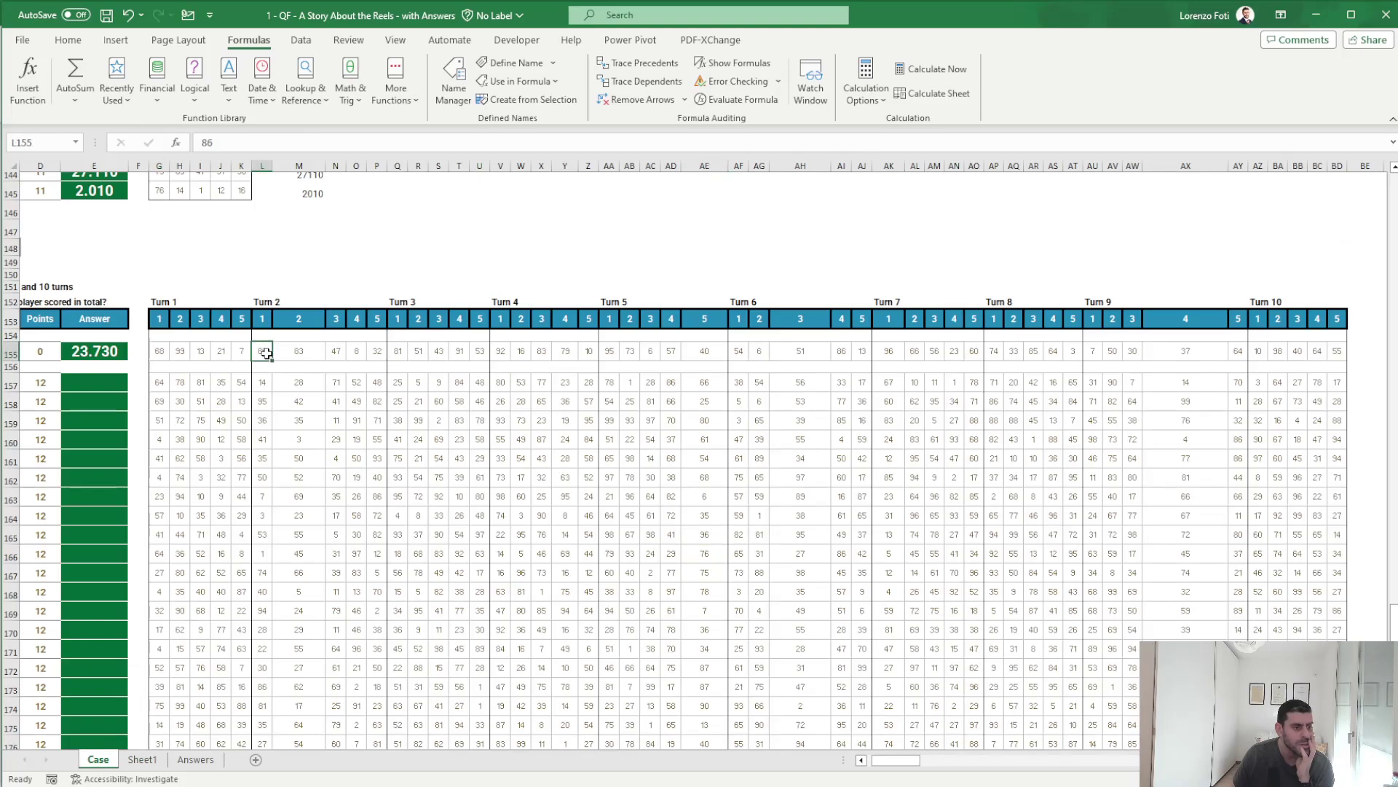
click(397, 352)
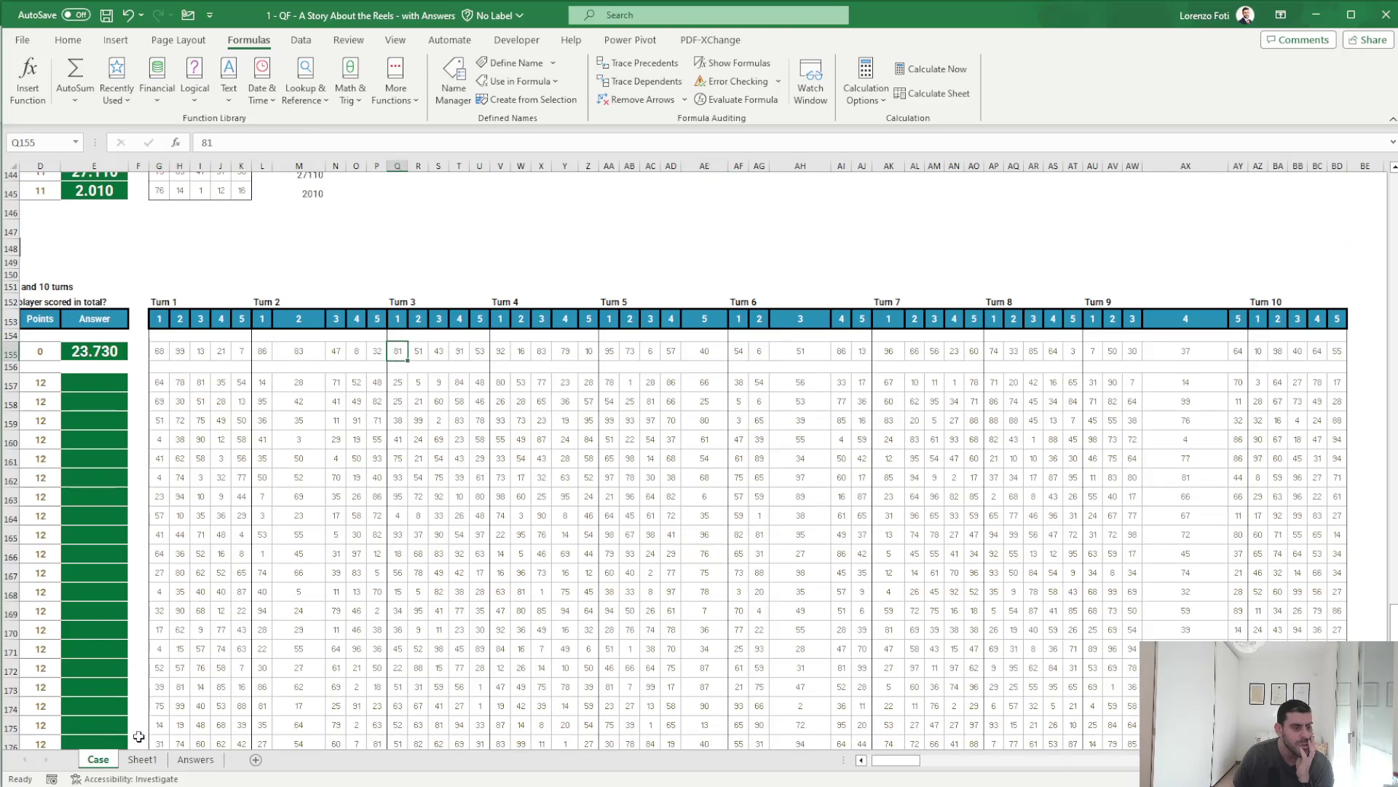
click(142, 760)
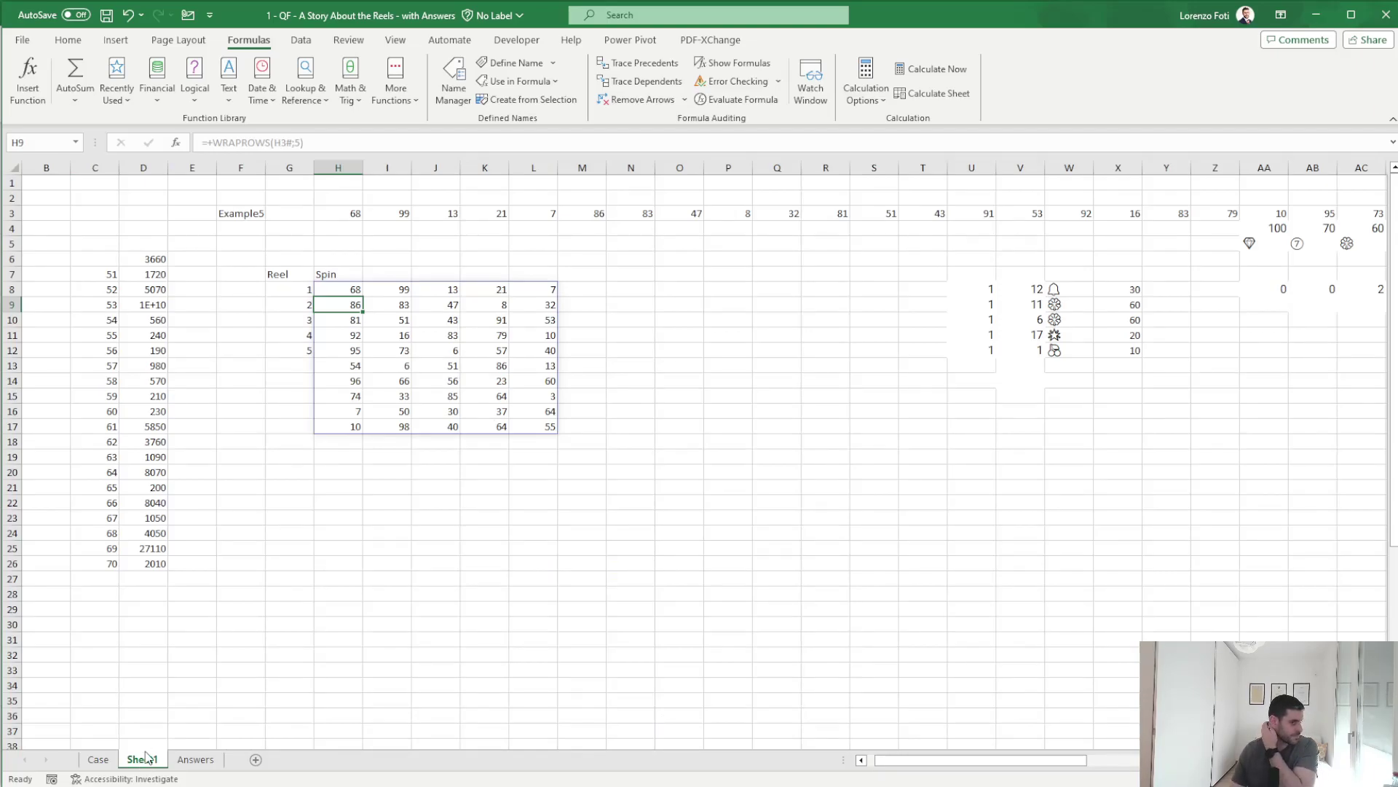
click(111, 761)
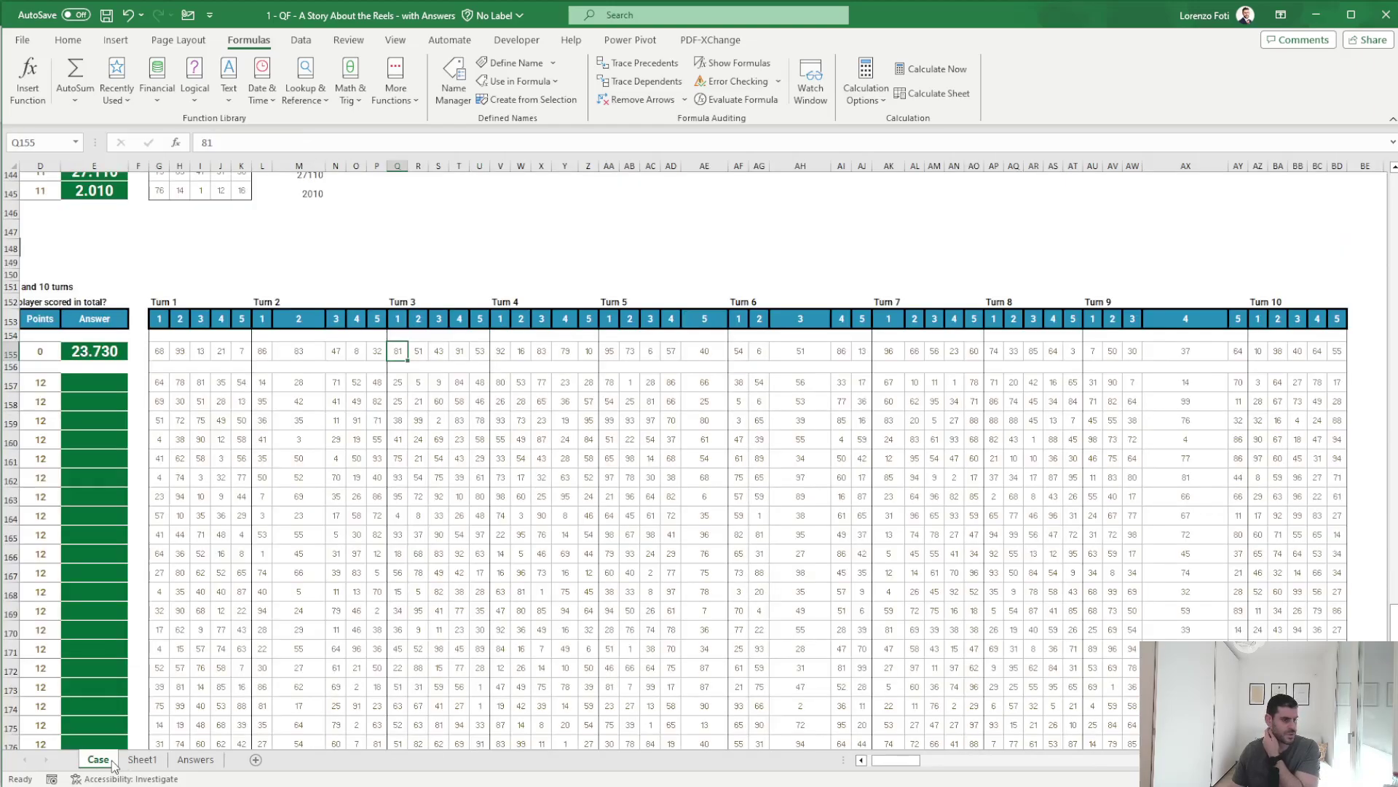
click(133, 761)
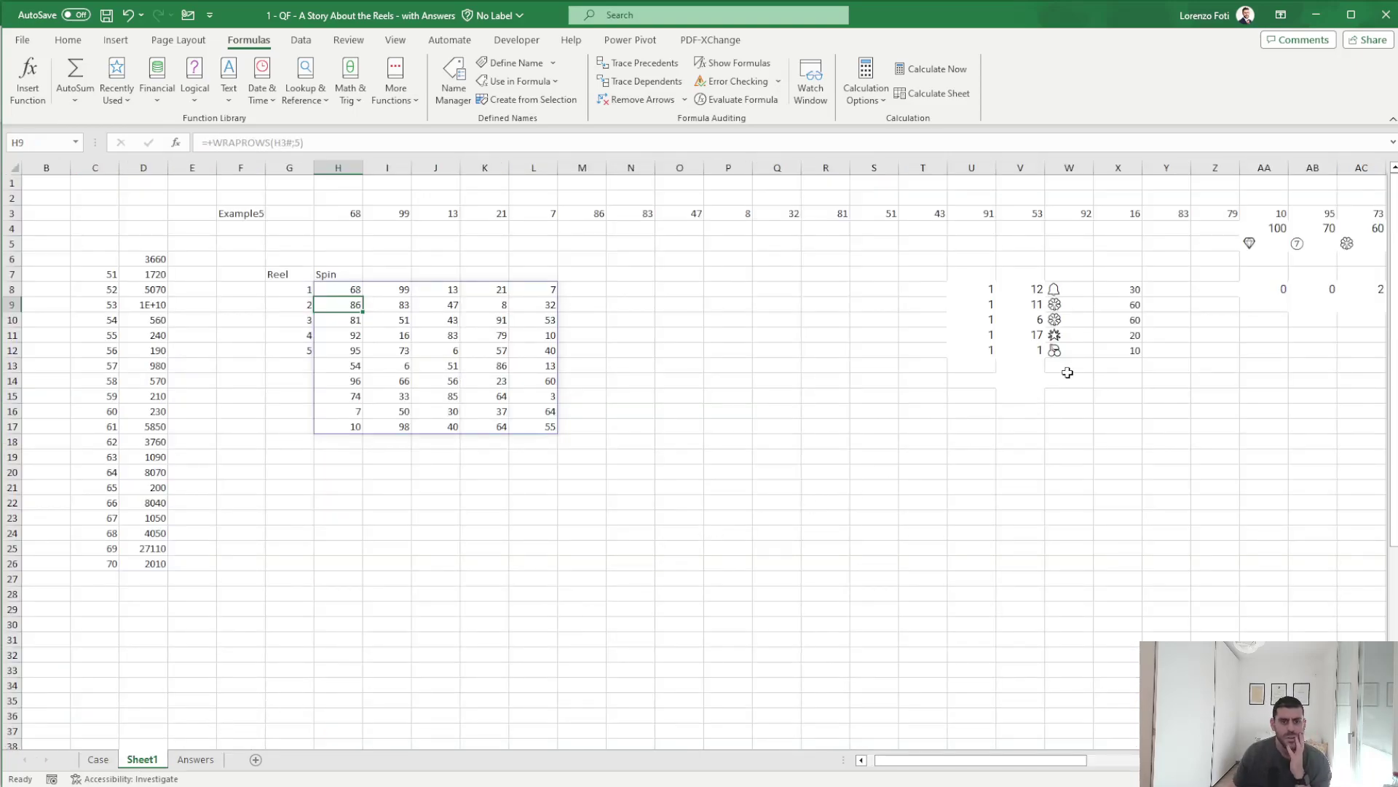
- Check the U8 and V8 values against Case cells G155 and L155
click(976, 290)
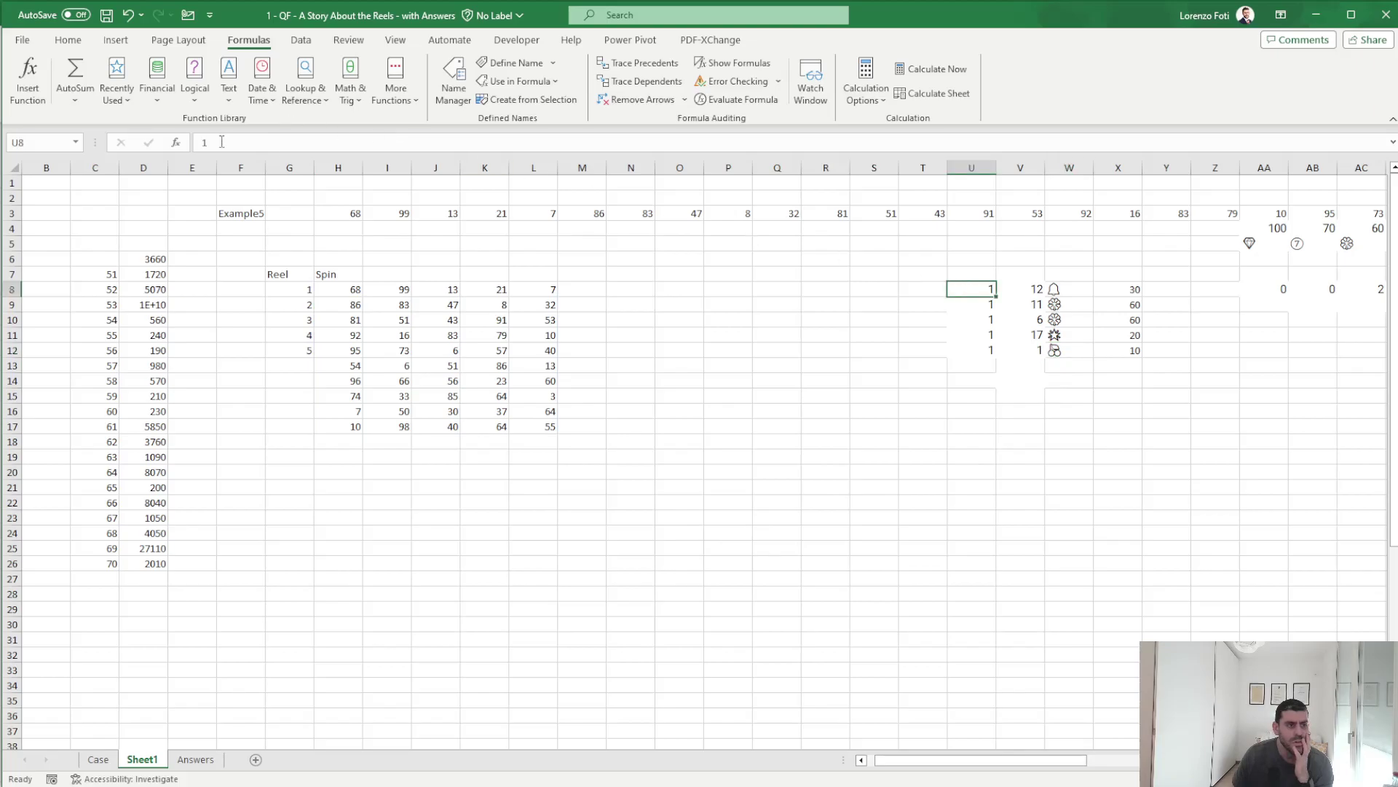
click(1022, 291)
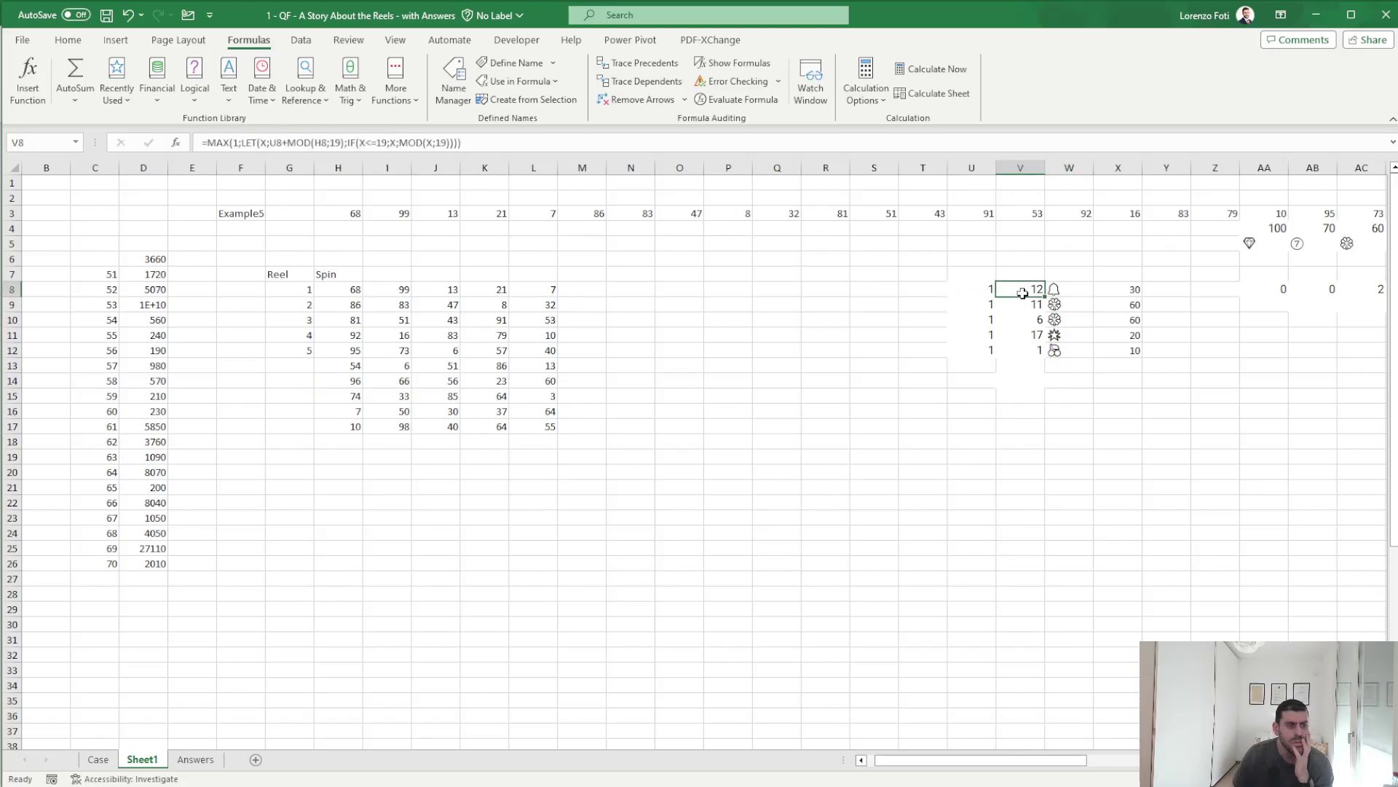
click(98, 759)
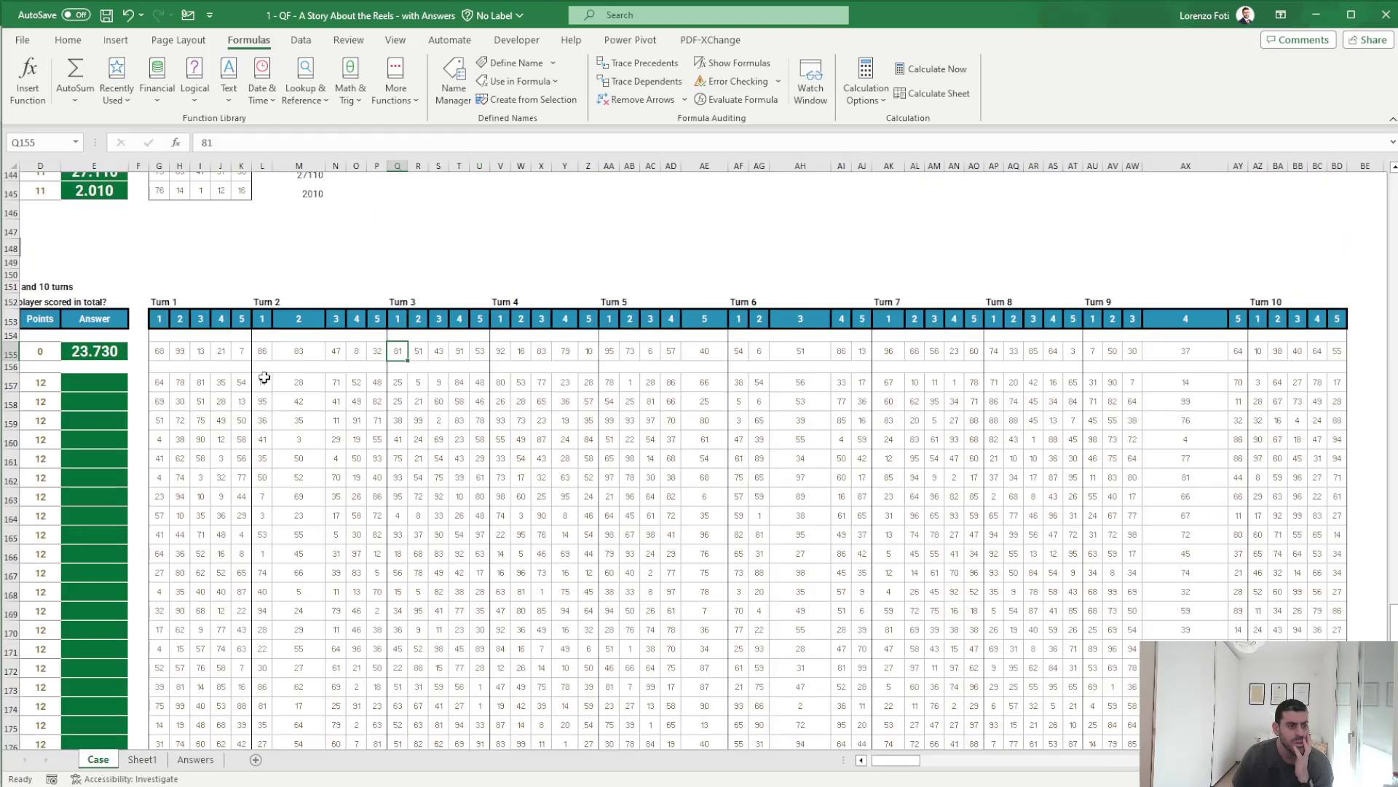
click(162, 352)
click(260, 350)
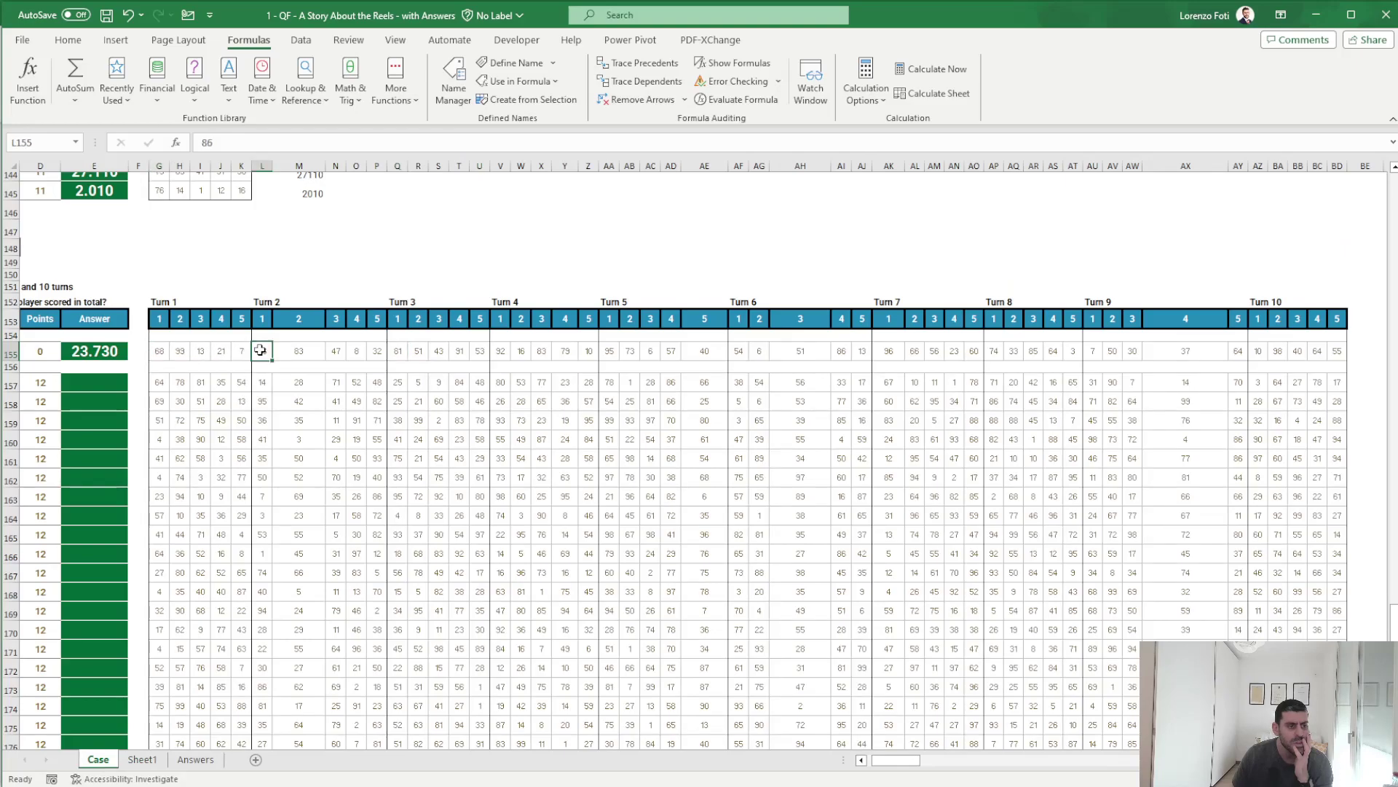
click(144, 759)
click(344, 289)
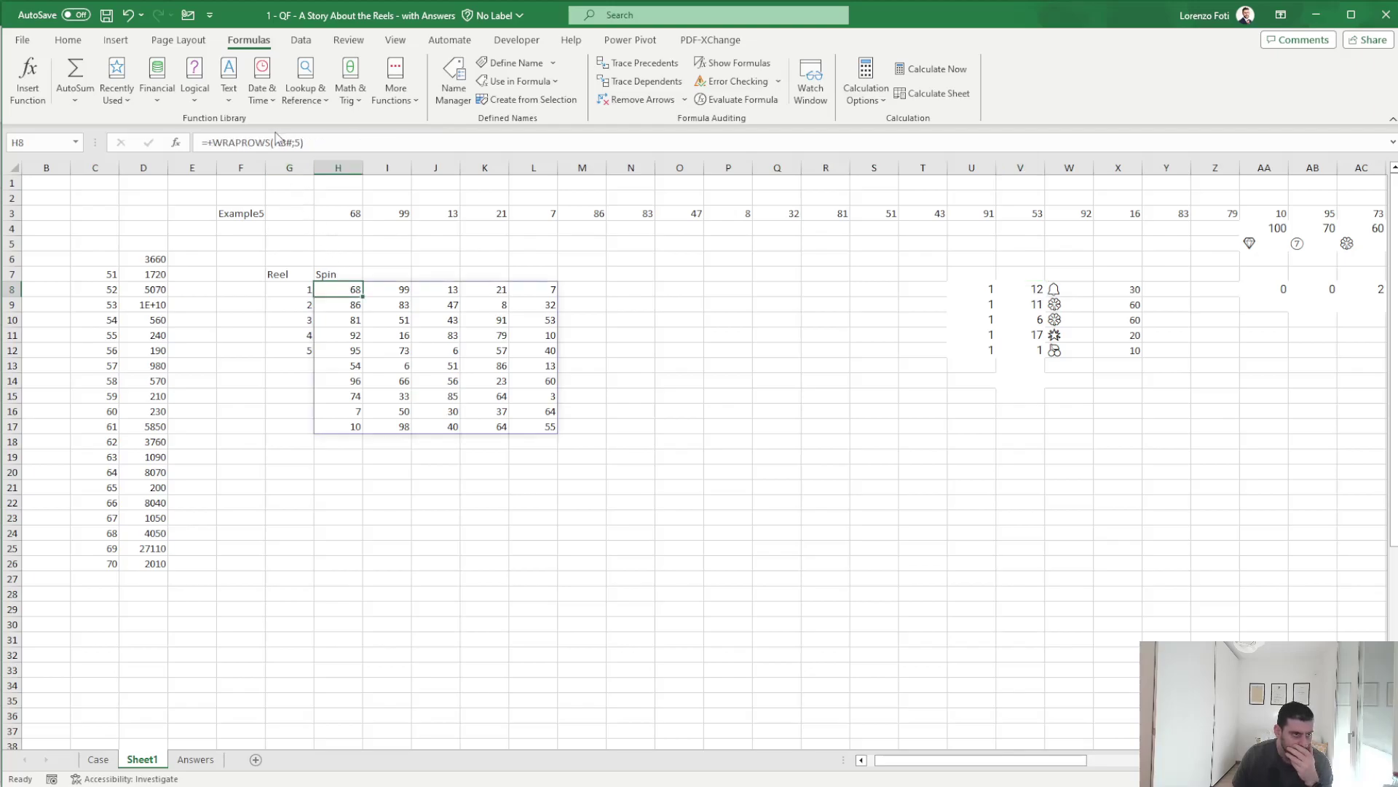
- Switch H8 to WRAPCOLS, delete the stray '(S', and confirm the five reel rows in H8:Q12
drag(263, 142, 235, 142)
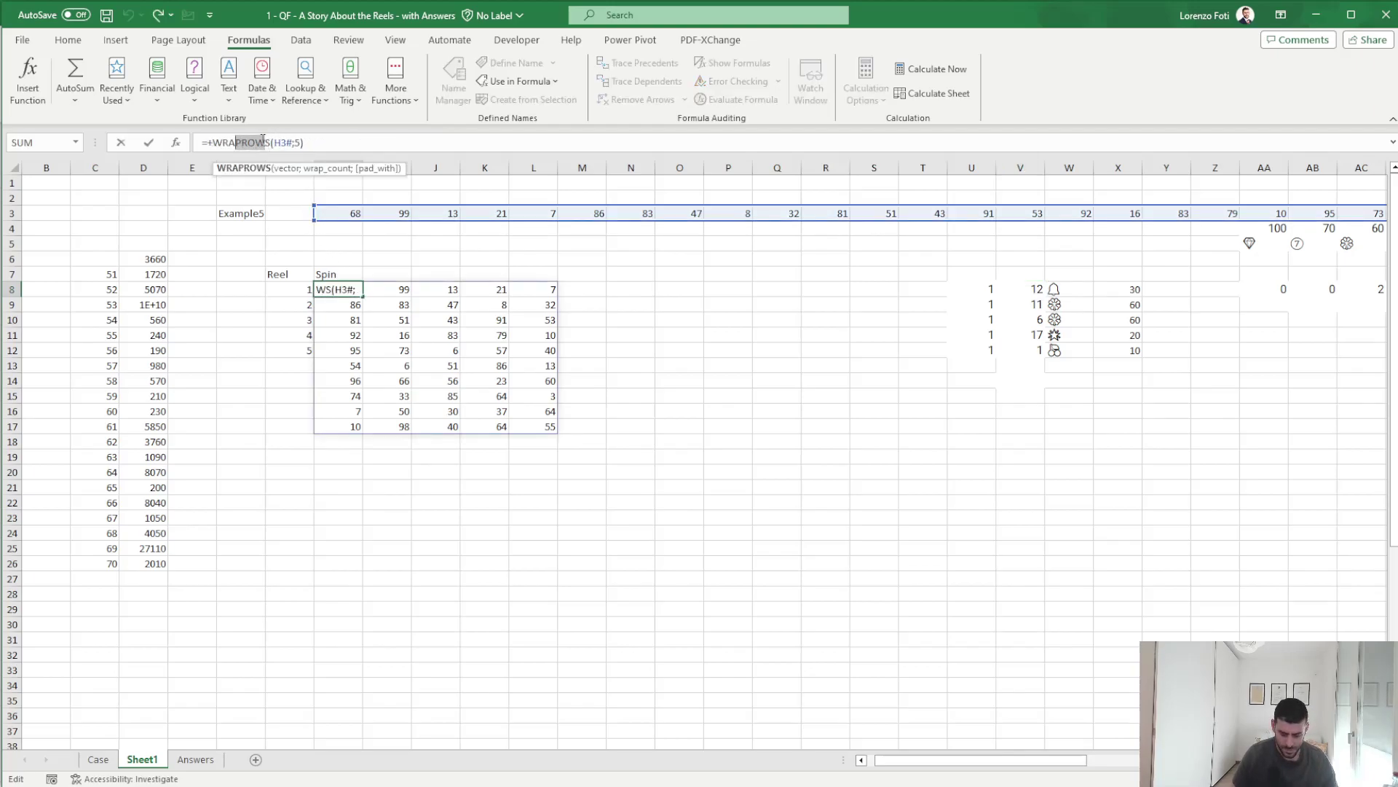
text(COL)
key(Tab)
key(Return)
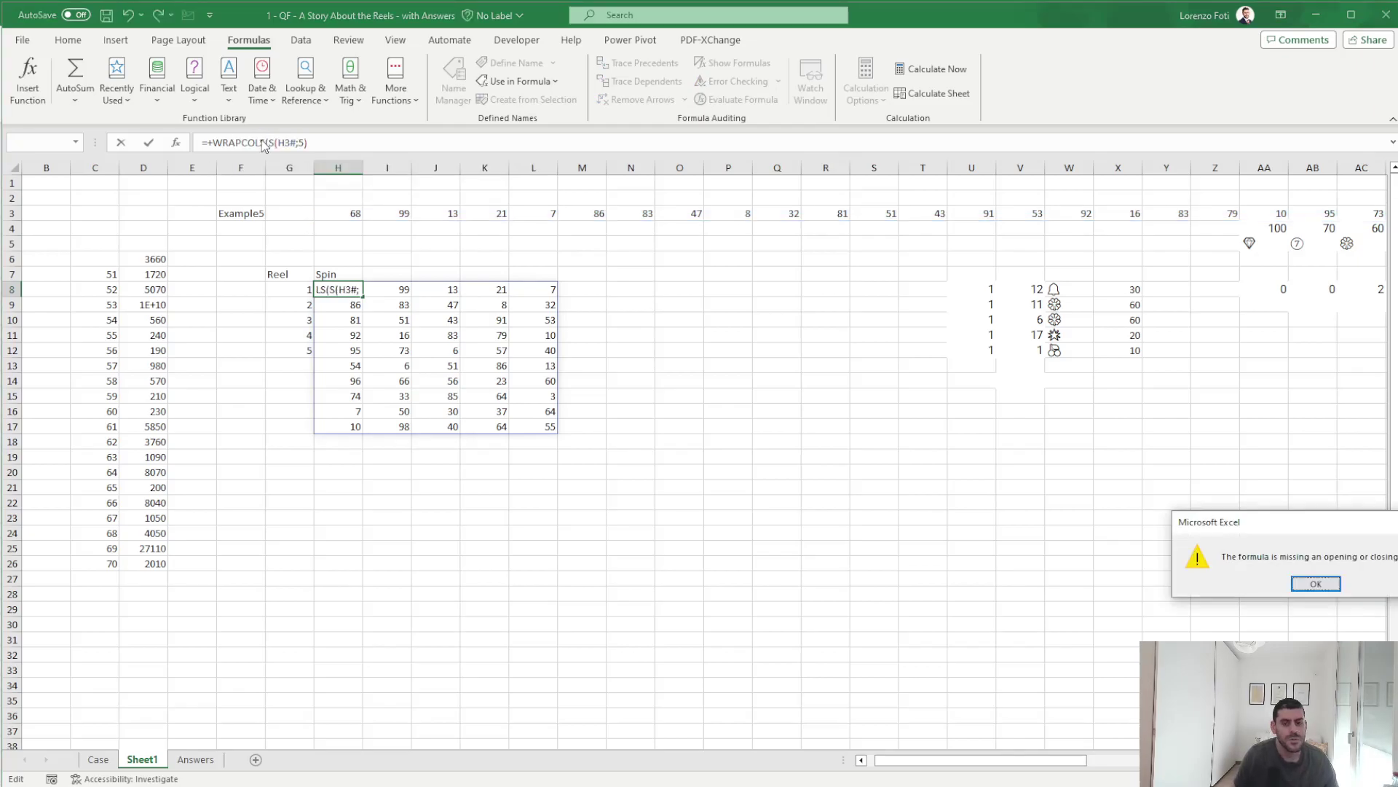
key(Return)
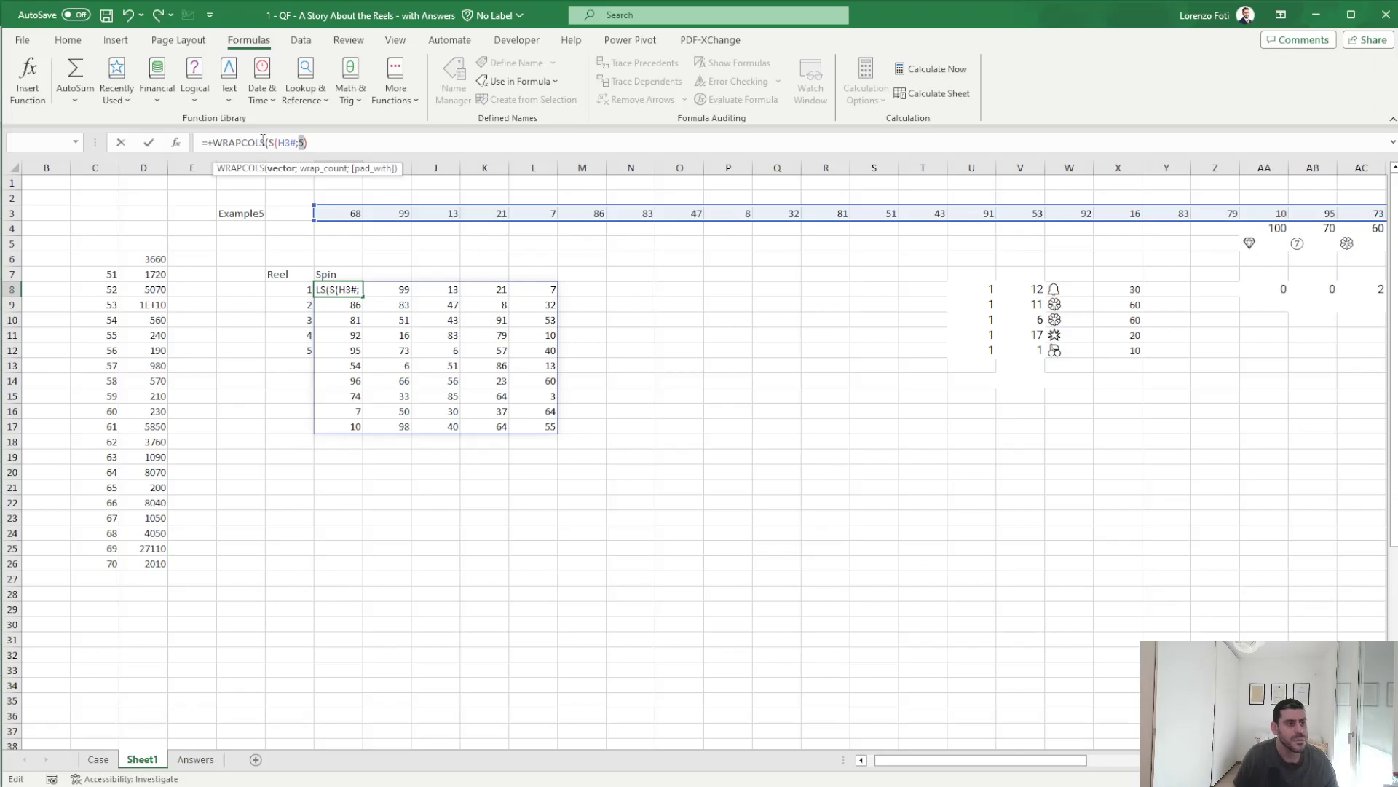
key(Left)
key(Left)
key(Left)
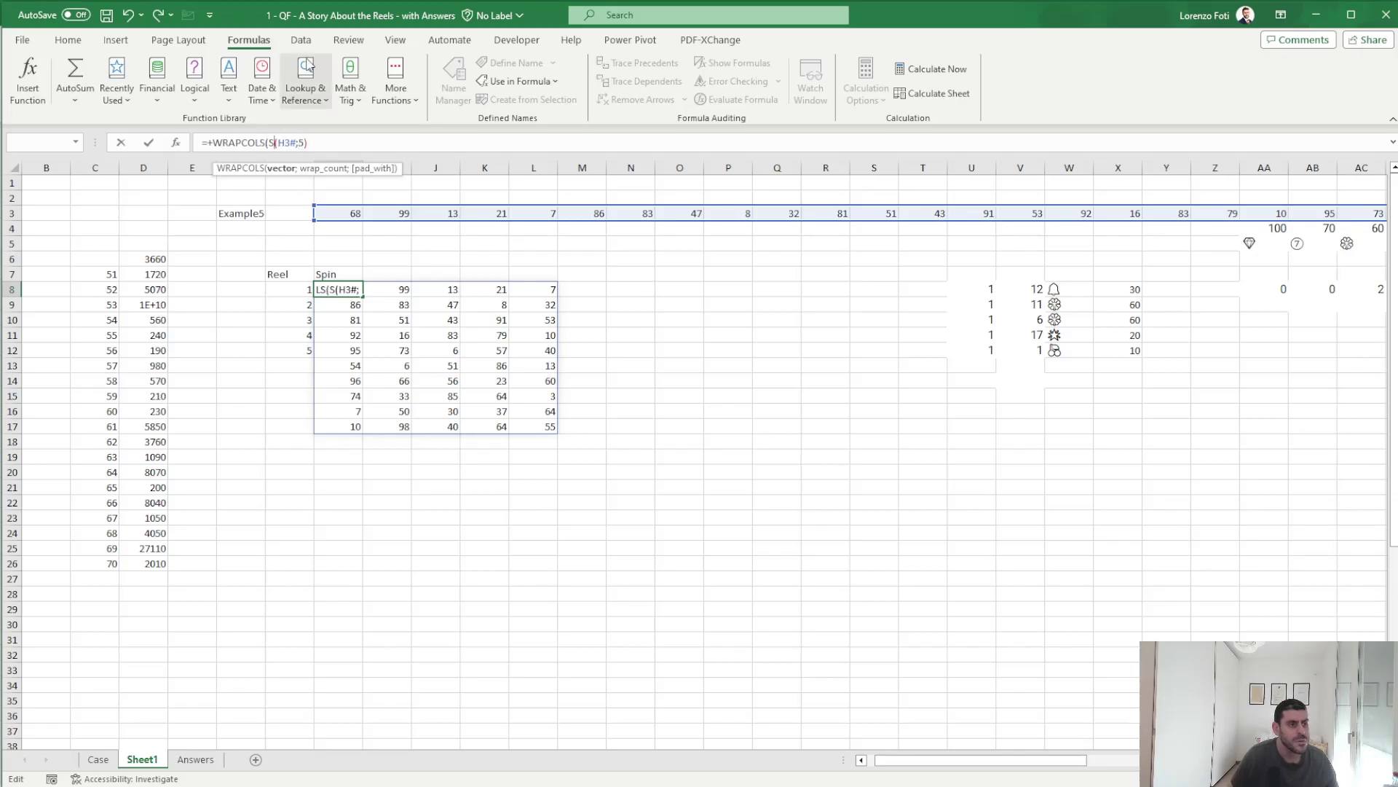
key(BackSpace)
key(BackSpace)
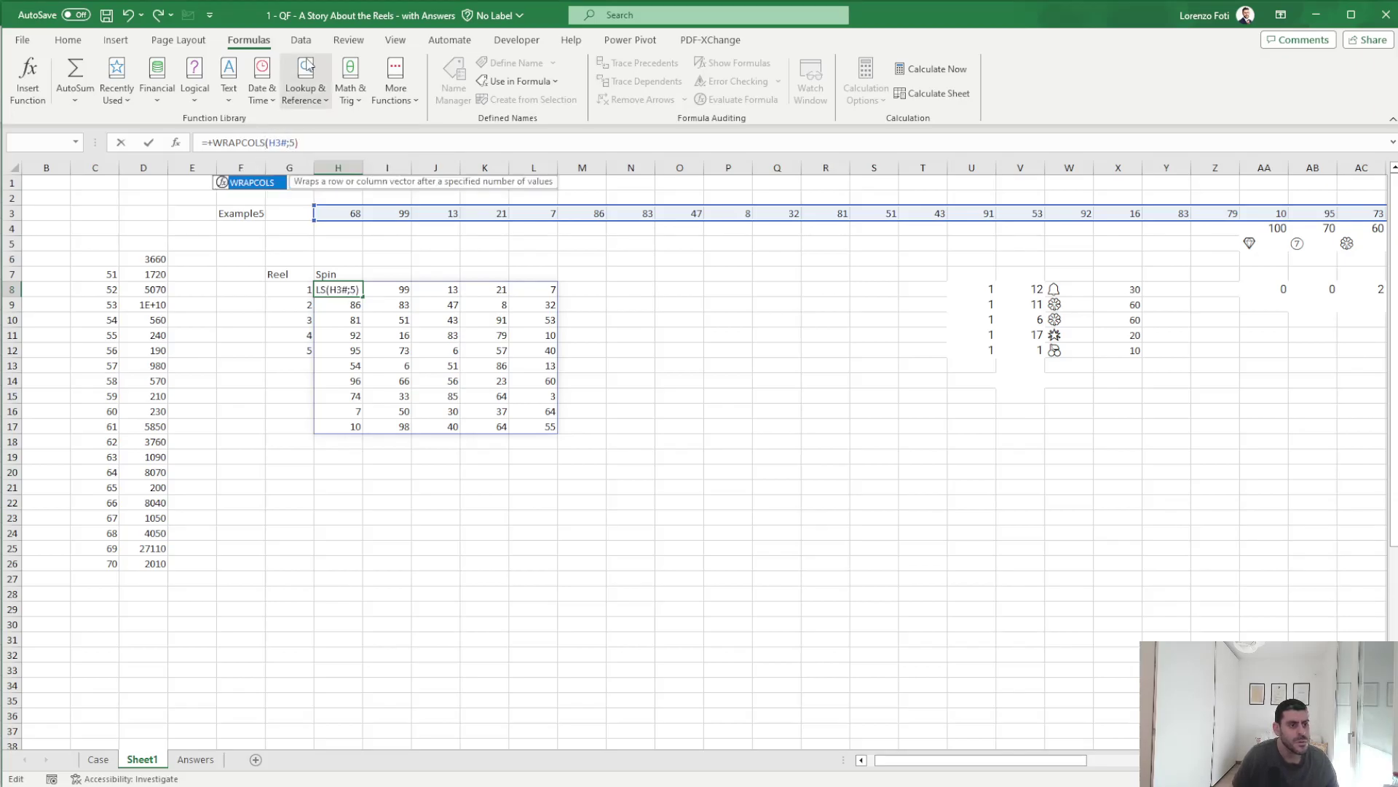
key(Return)
key(Up)
key(Down)
key(Down)
key(Down)
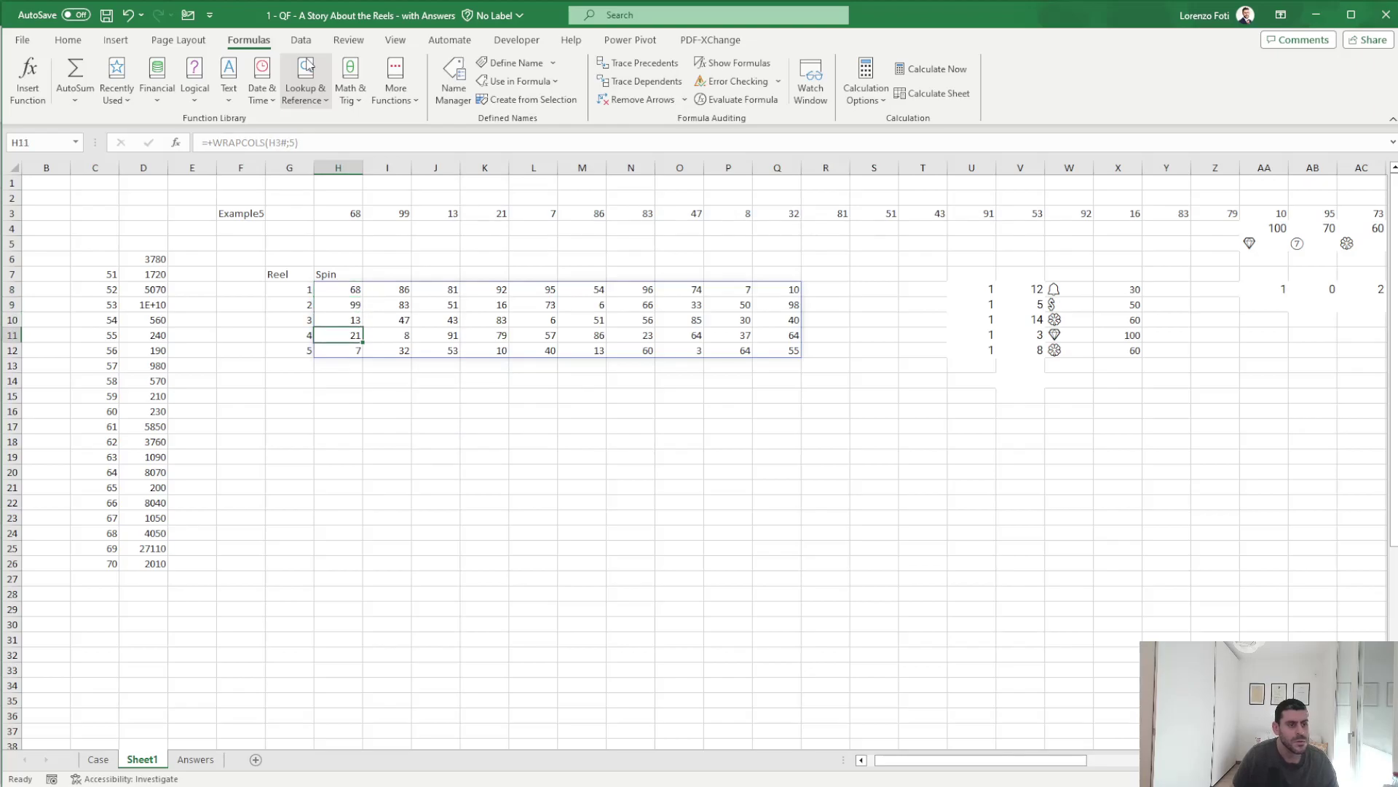
key(Down)
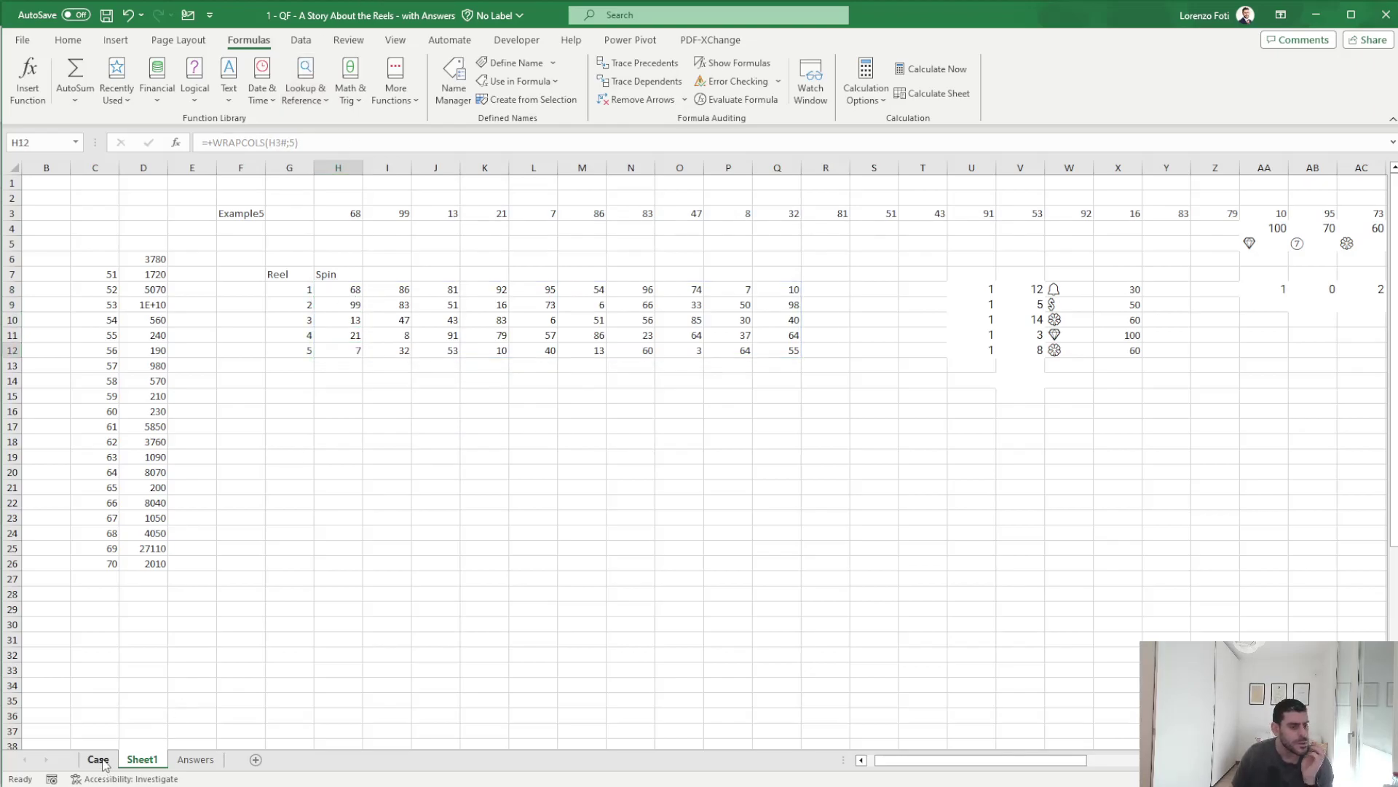
- Check the Case sheet's first spin, then insert blank columns at column W beside the V8 reel positions
click(98, 759)
click(162, 353)
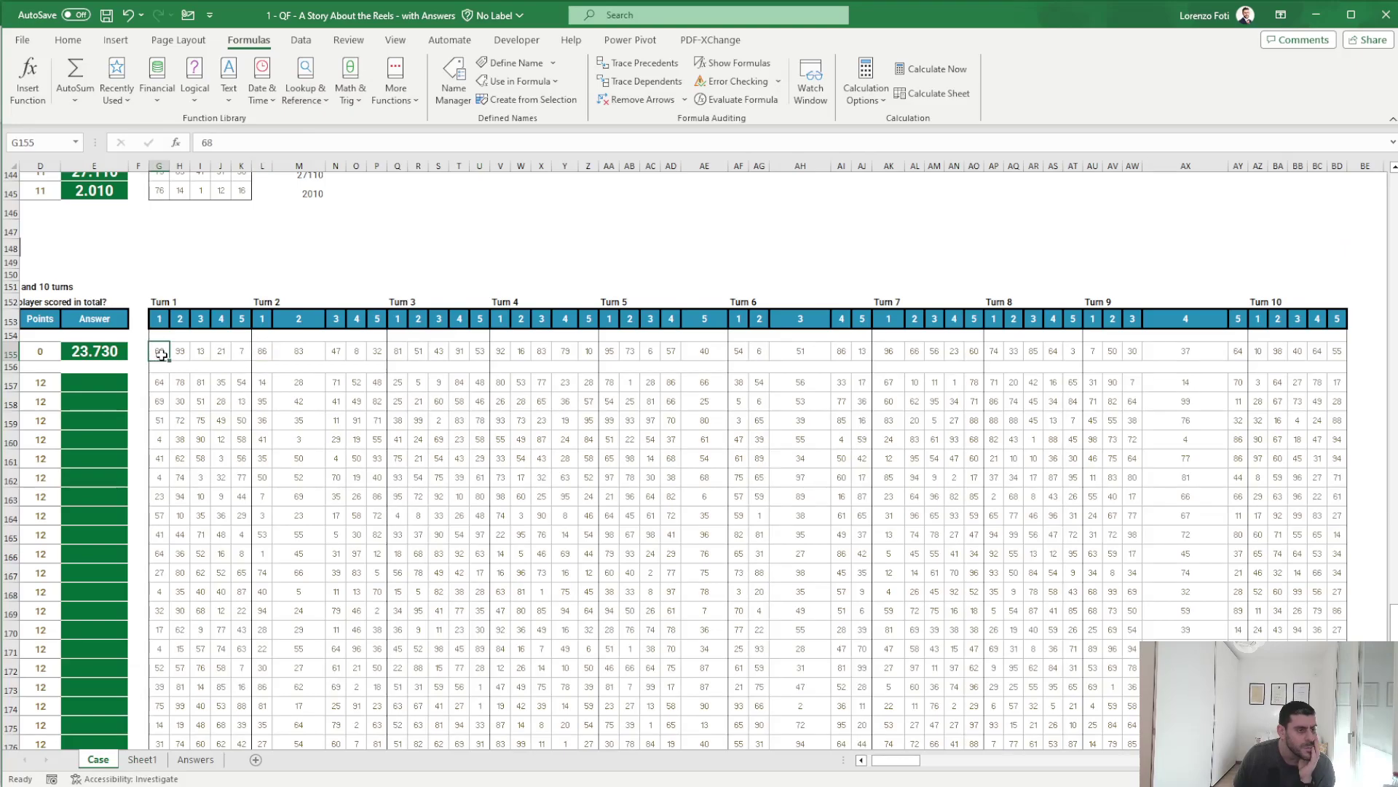
click(143, 759)
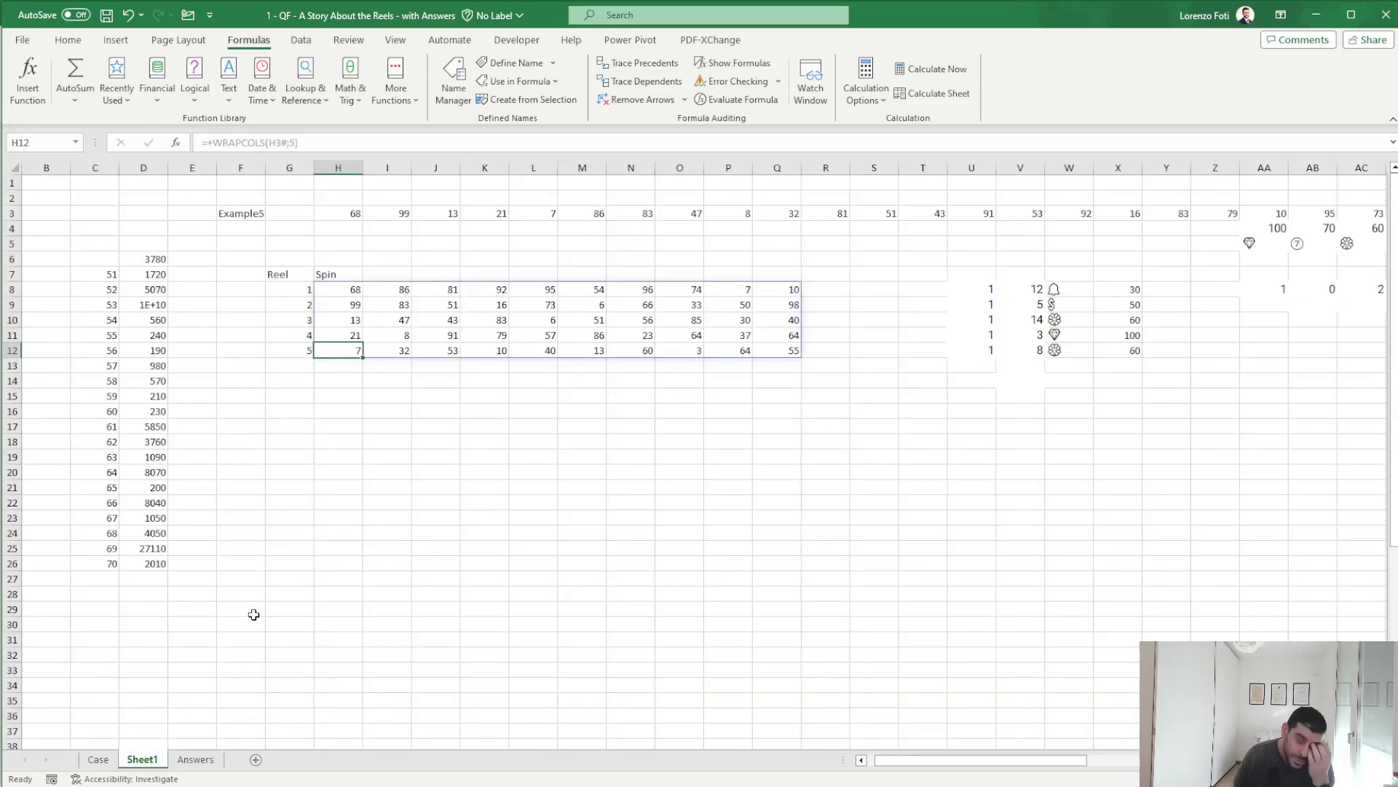
click(1034, 289)
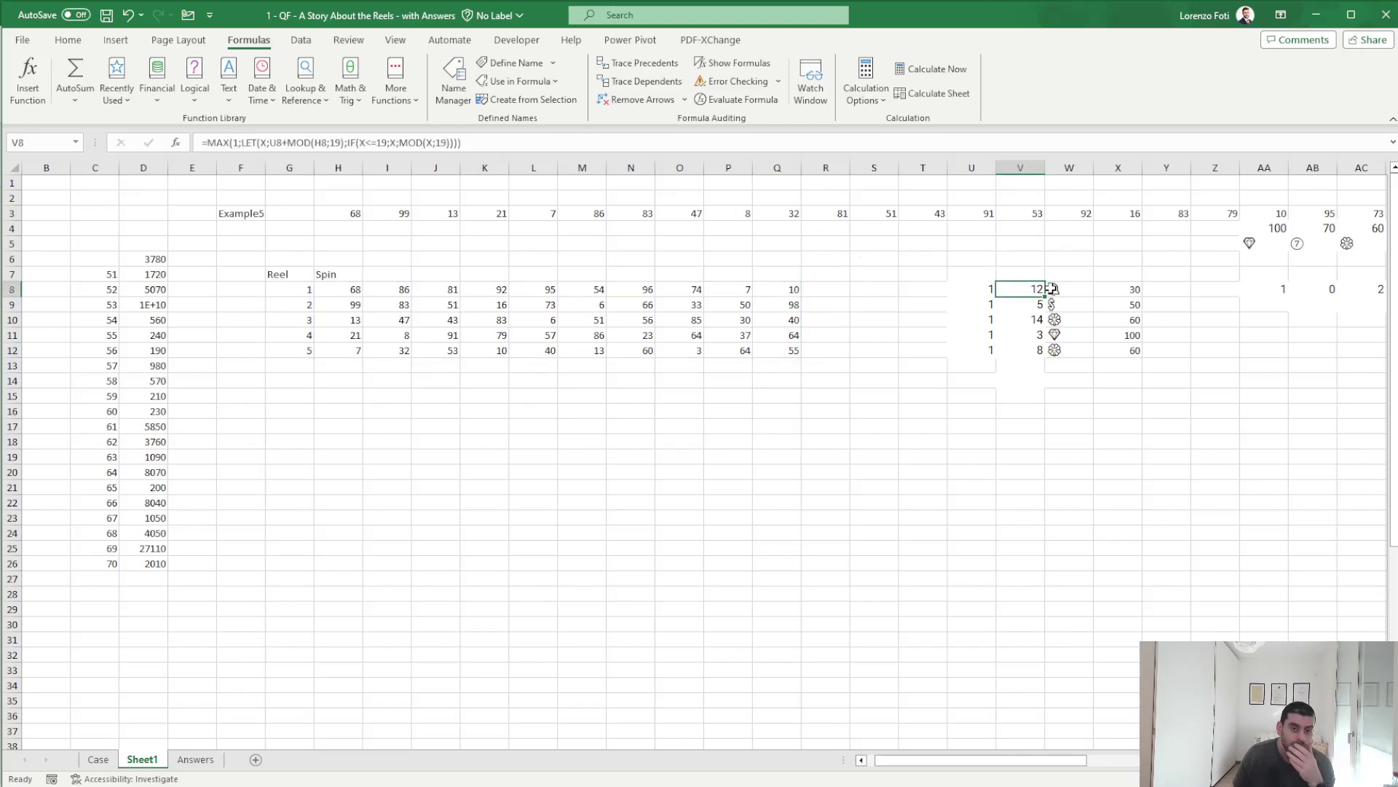
click(1064, 289)
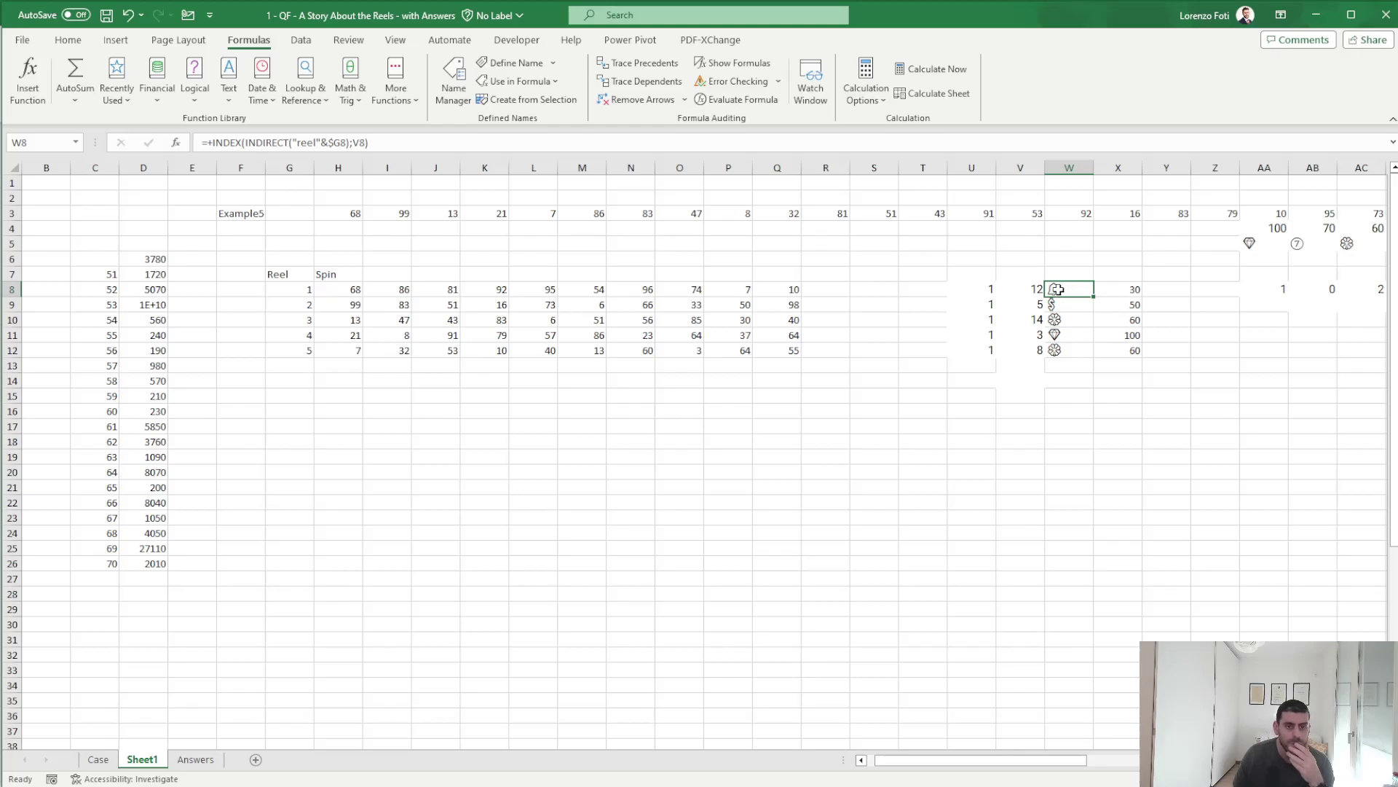
key(ctrl+space)
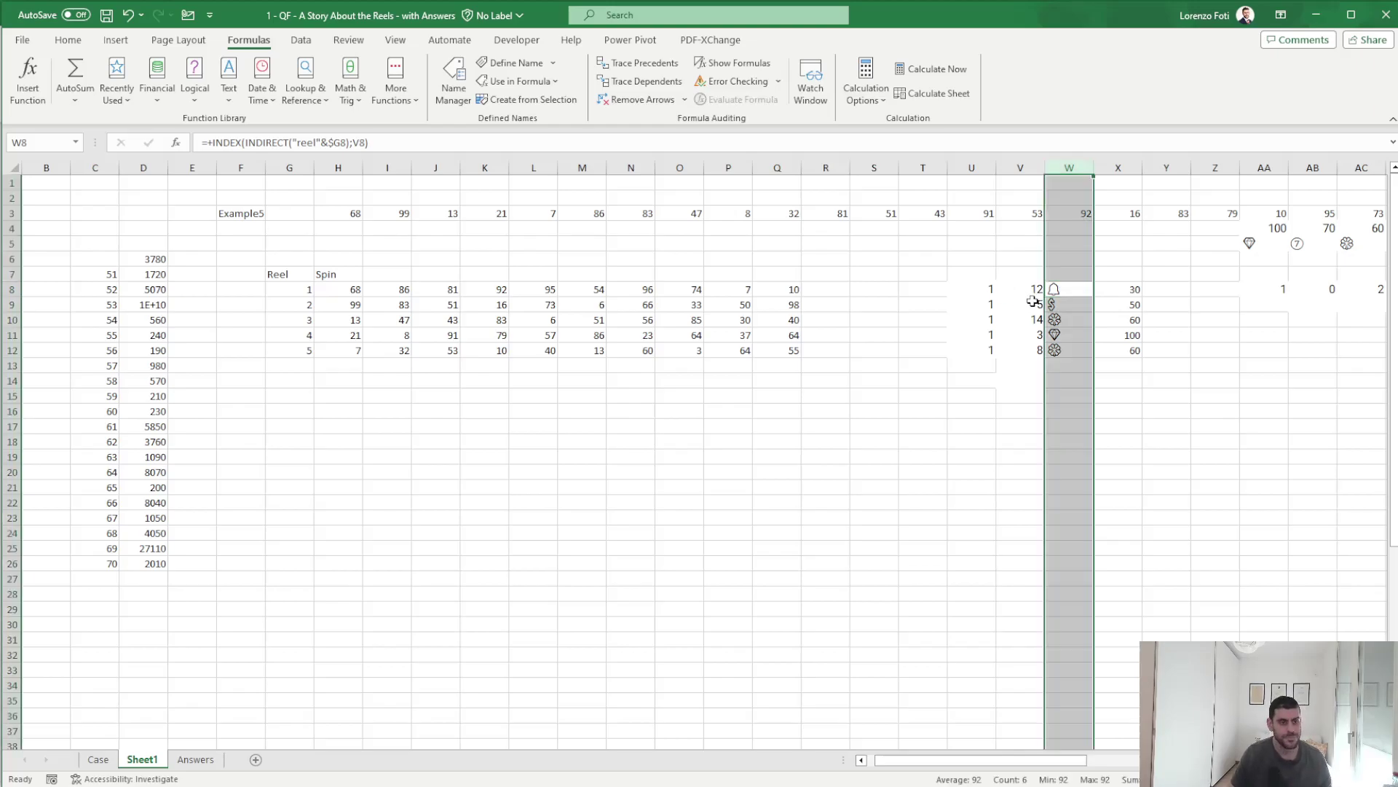
key(F9)
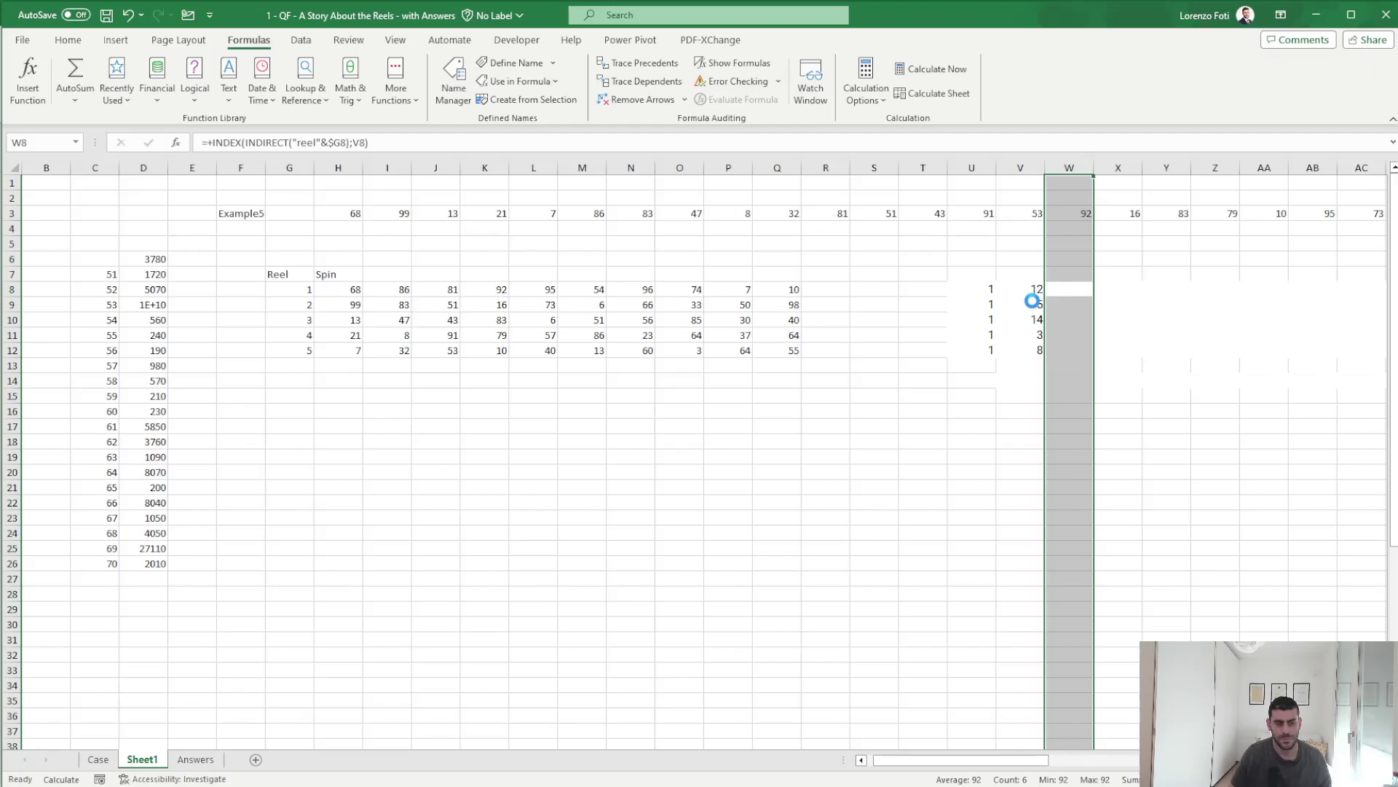
key(Right)
key(Right)
key(Right)
key(Right)
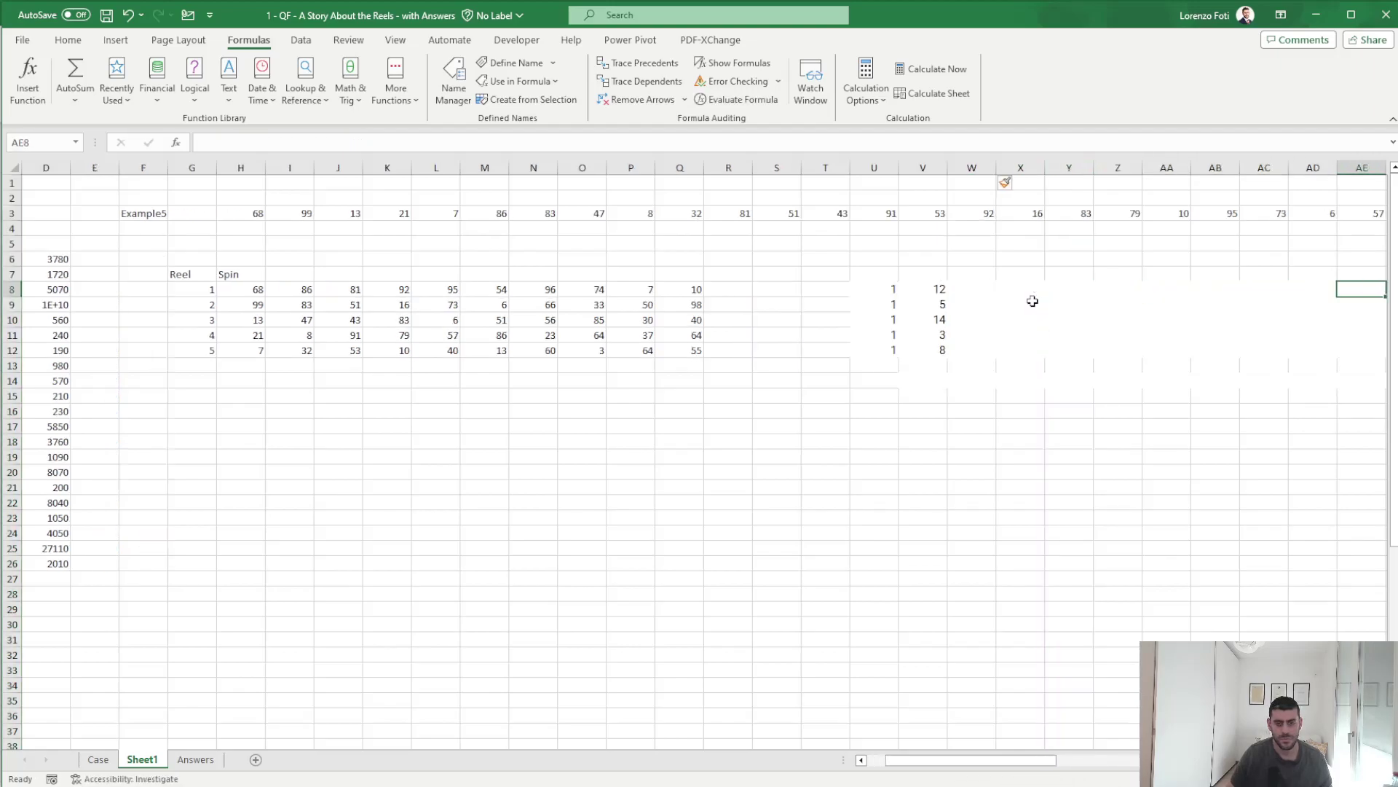
key(Left)
key(Left)
key(Left)
key(Left)
key(Left)
key(Left)
key(Left)
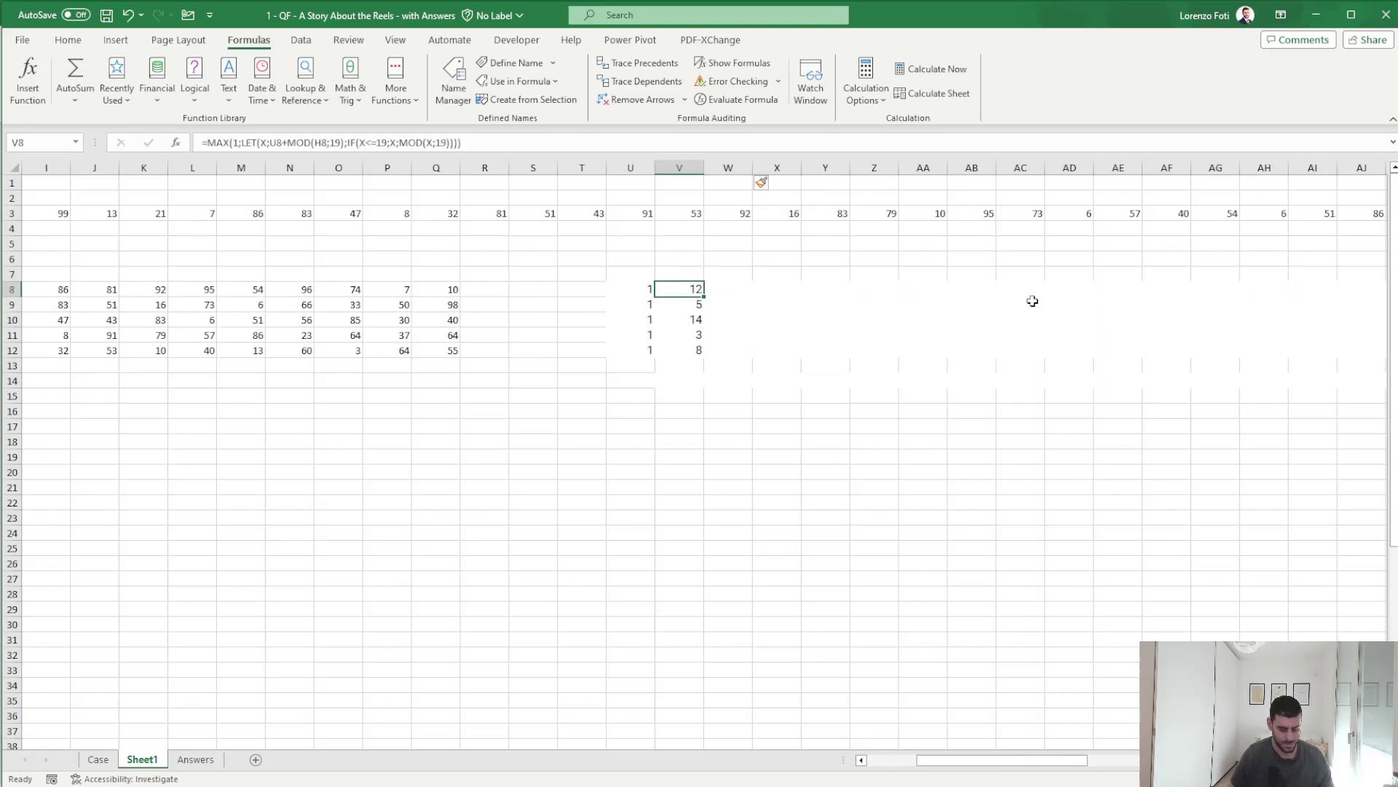
- Copy the reel-position formulas V8:V12 across the following spin columns
key(F2)
drag(932, 766, 881, 766)
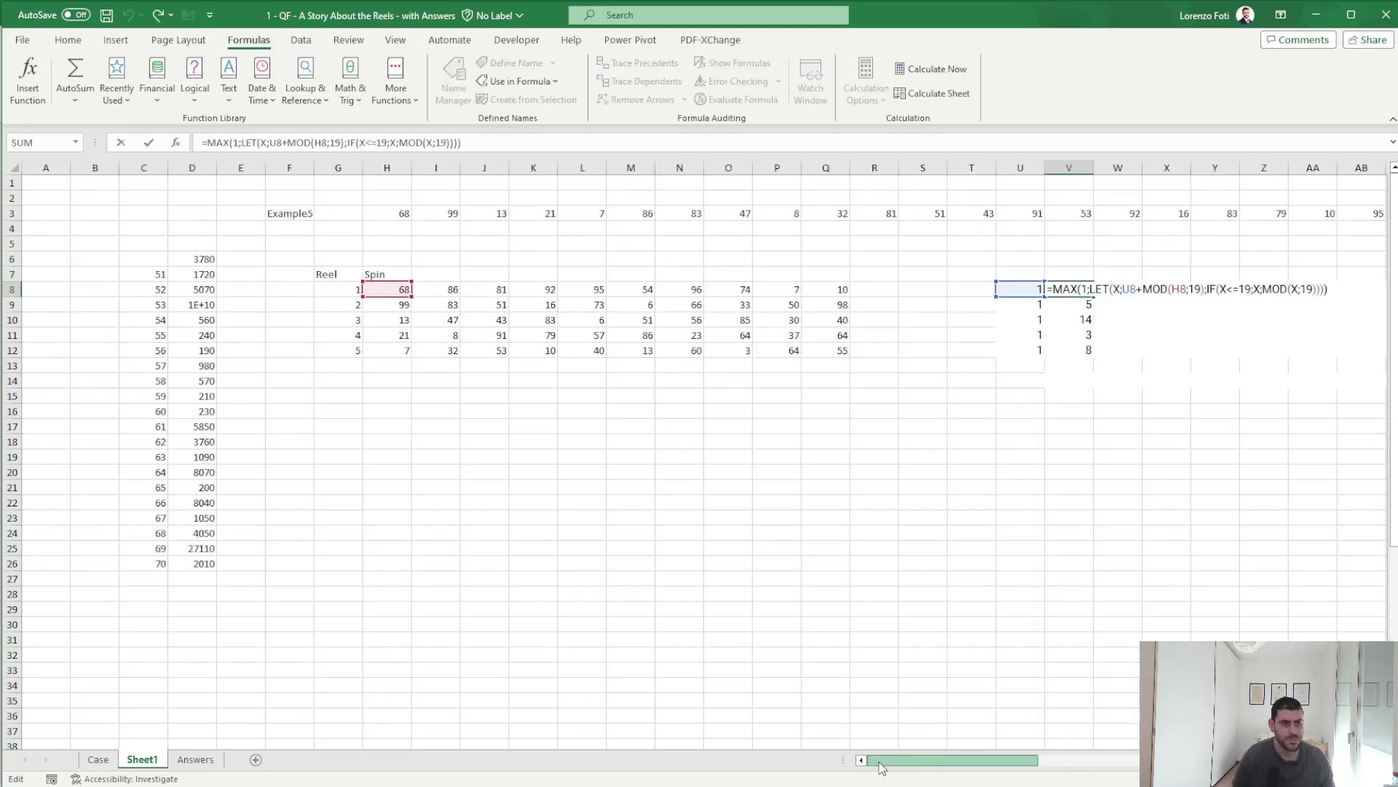
key(Return)
key(Up)
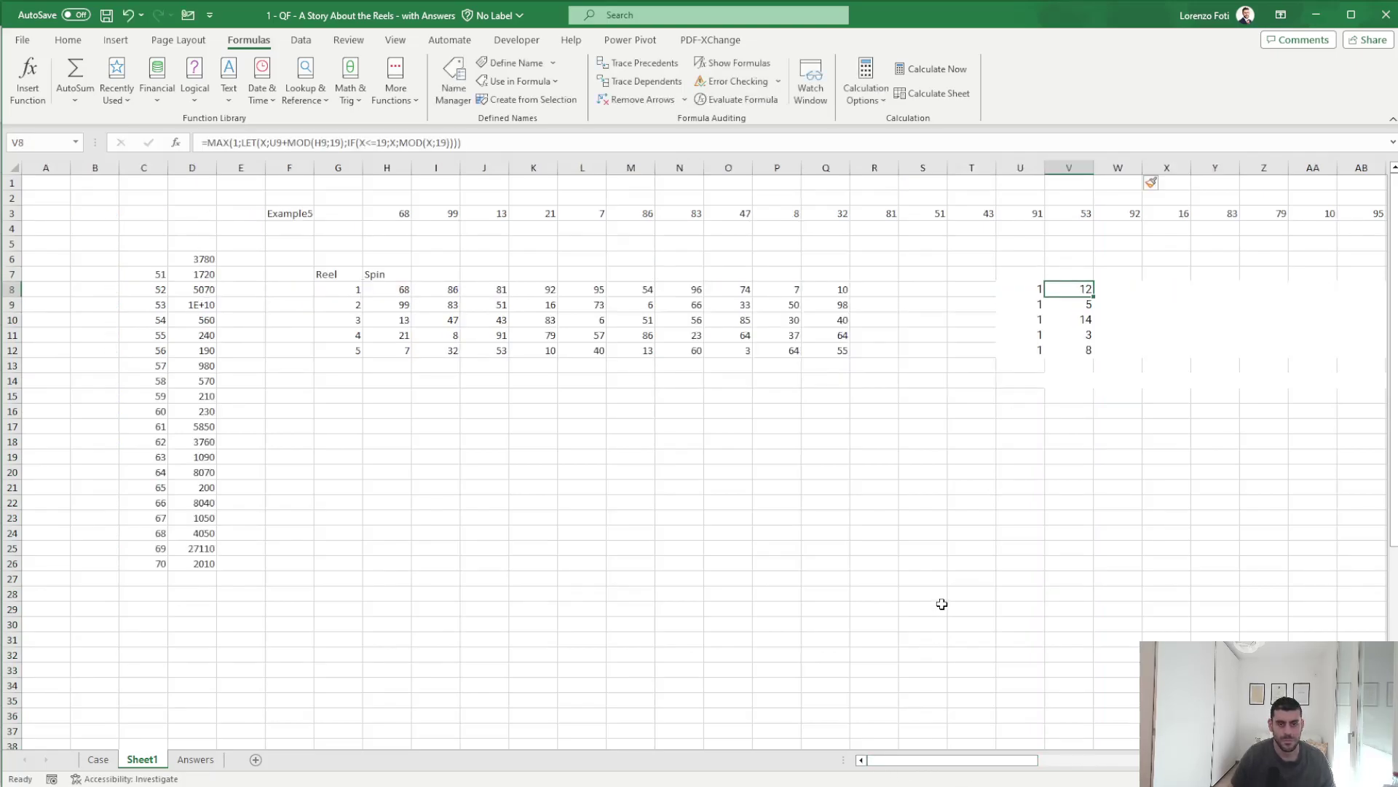
key(shift+Down)
key(shift+Down)
key(shift+Down)
key(shift+Down)
key(ctrl+c)
key(Right)
key(shift+Right)
key(shift+Right)
key(shift+Right)
key(shift+Right)
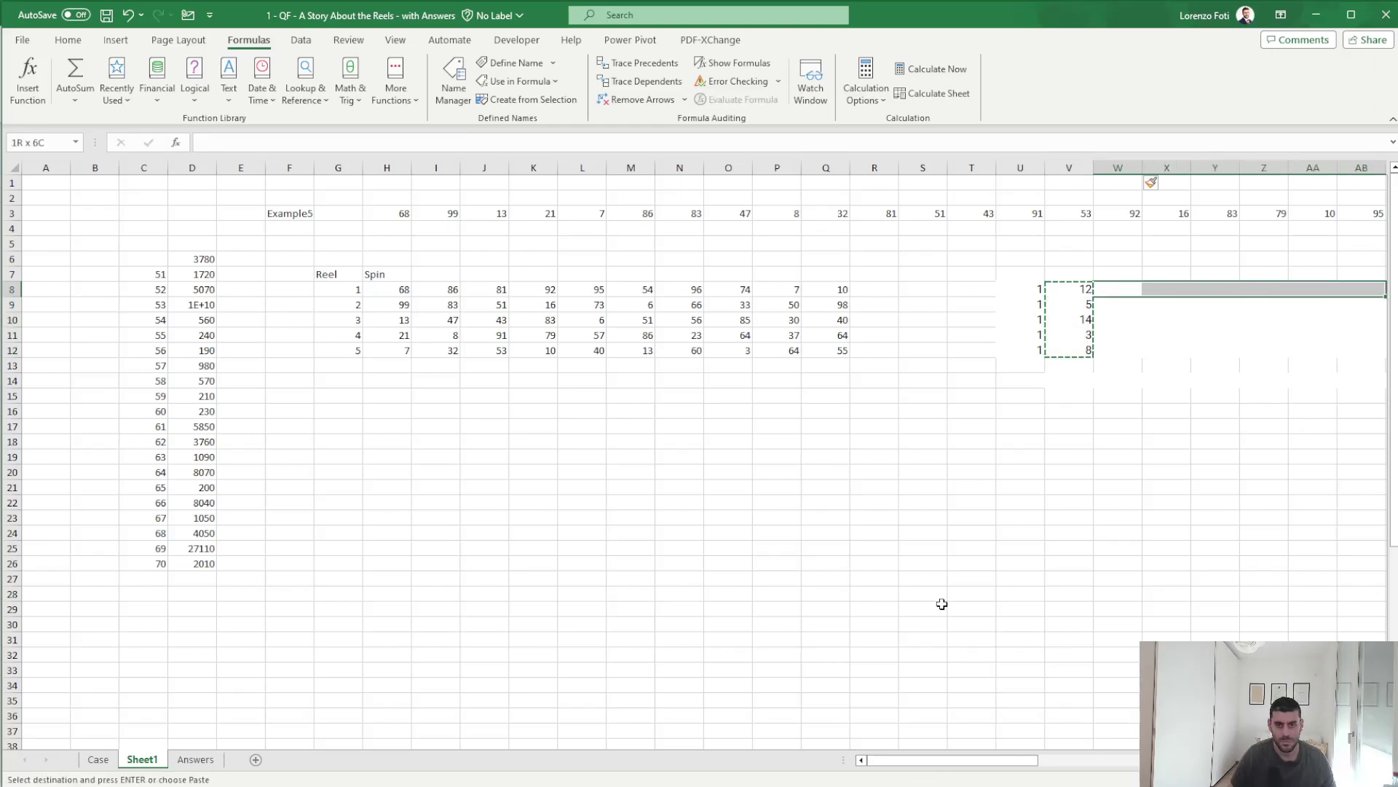
key(shift+Right)
key(shift+Right)
key(shift+Right)
key(shift+Right)
key(shift+Right)
key(ctrl+v)
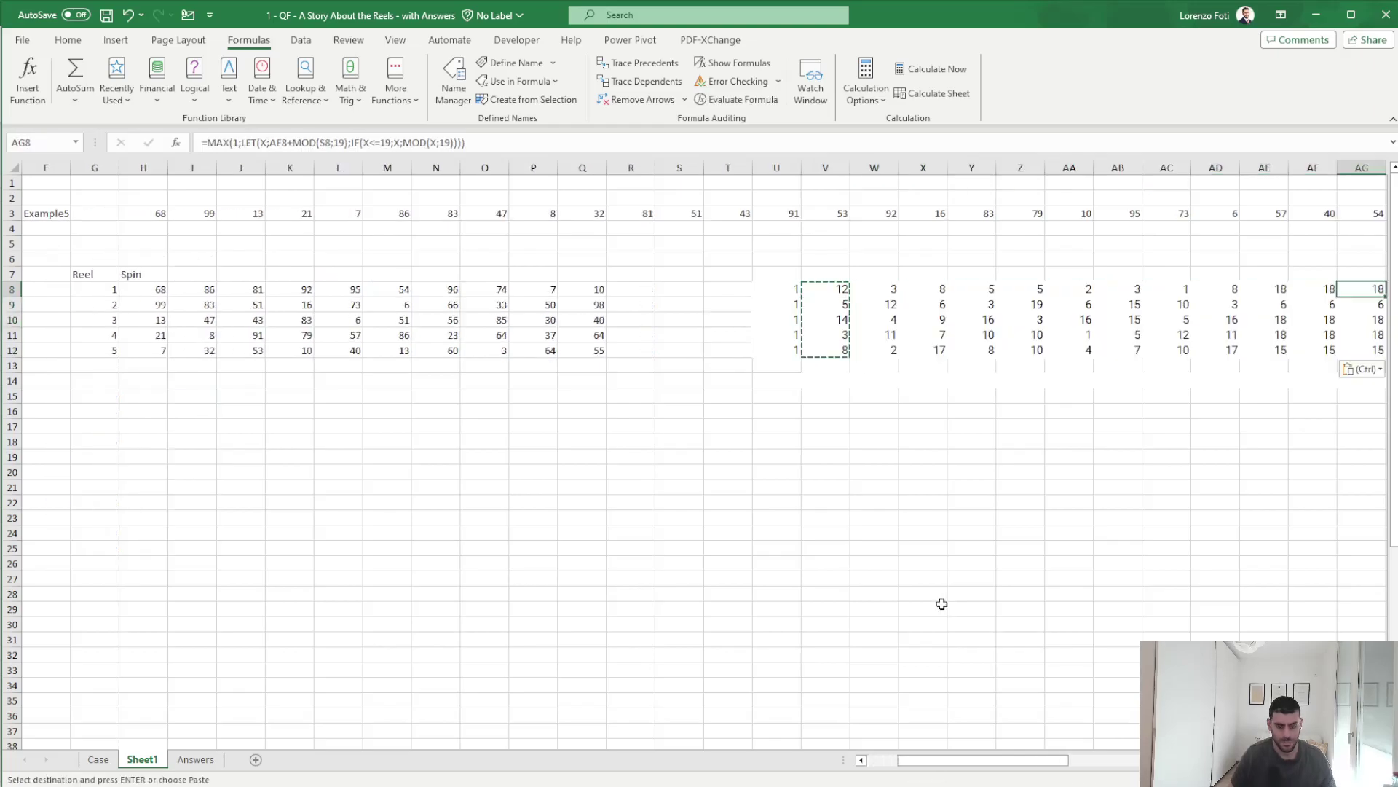
- Verify the pasted formulas in AE8 and AG8, and clear the surplus positions in AF8:AG12
key(F2)
key(Escape)
key(Left)
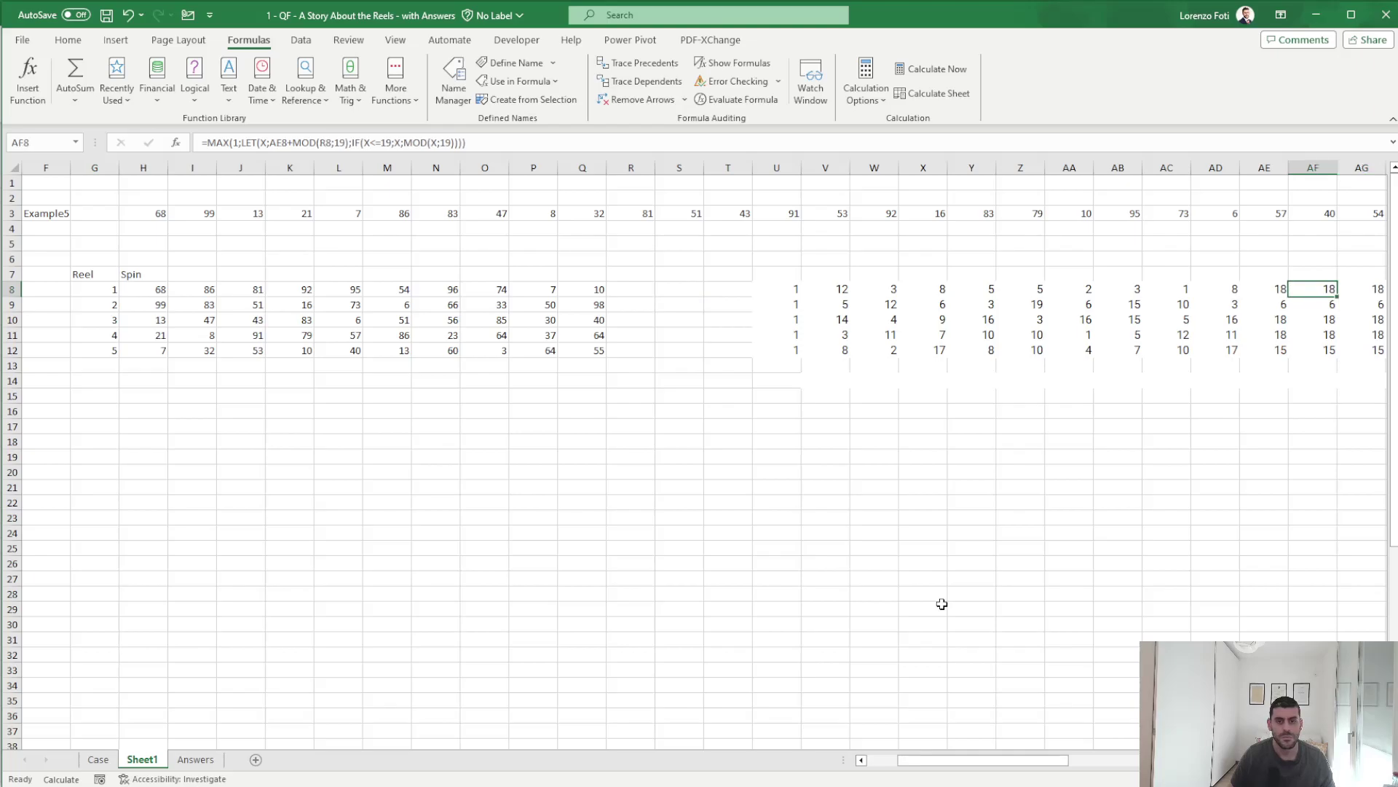
key(Left)
key(F2)
key(Escape)
key(Right)
key(ctrl+shift+Down)
key(shift+Right)
key(Delete)
key(Right)
key(Right)
key(Right)
key(Right)
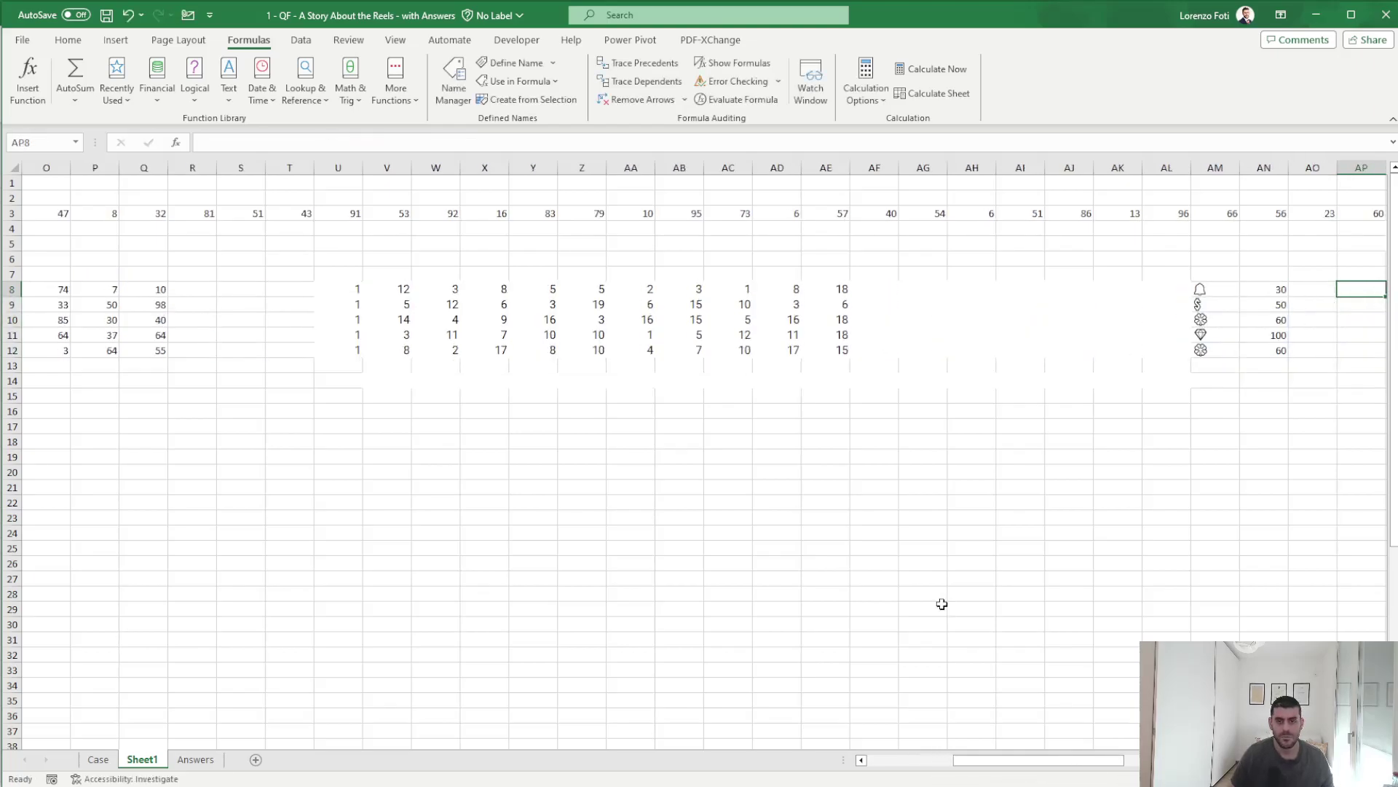
- Delete the surplus empty columns AG to AK before the symbol lookups
key(Left)
key(Left)
key(Left)
key(Left)
key(Left)
key(Left)
key(Left)
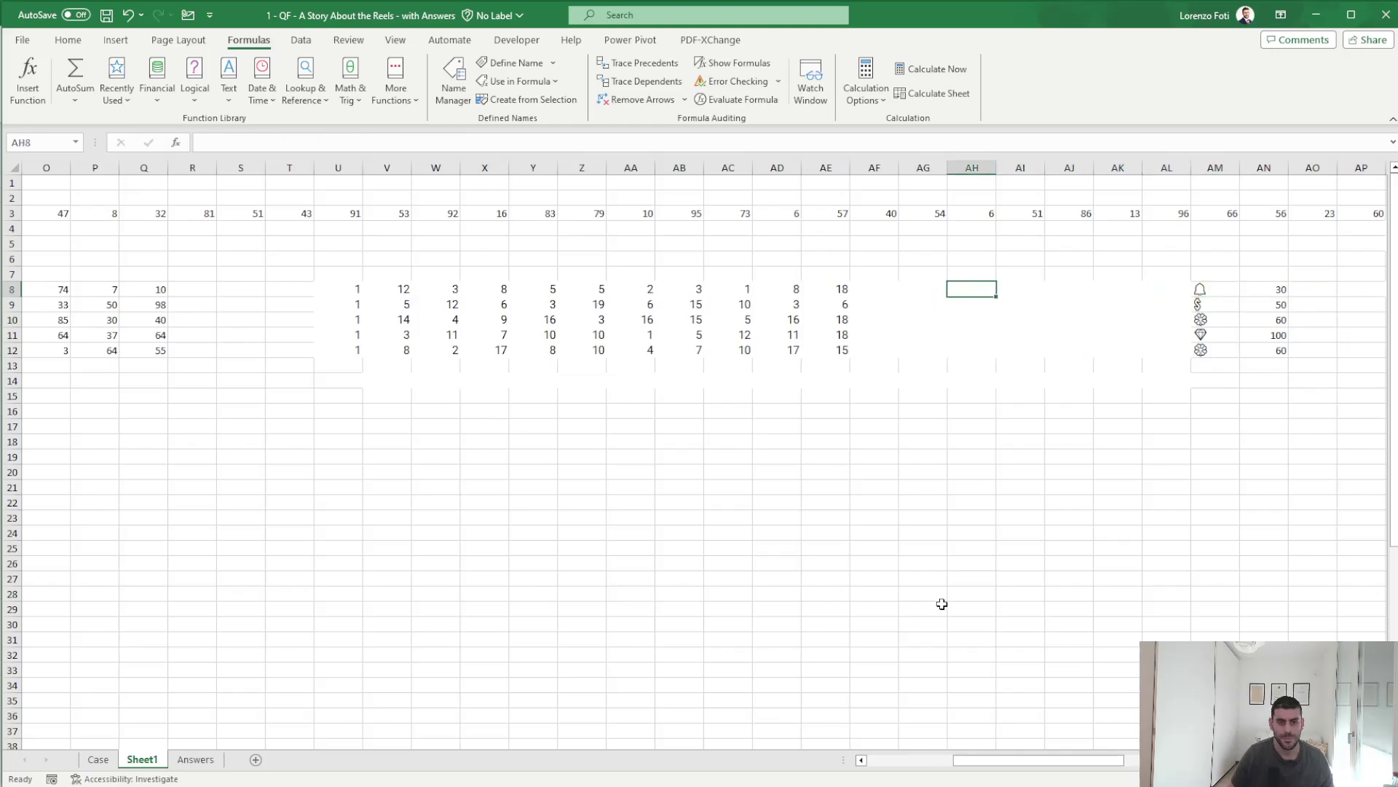
key(Left)
key(ctrl+space)
key(shift+Right)
key(shift+Right)
key(shift+Right)
key(shift+Right)
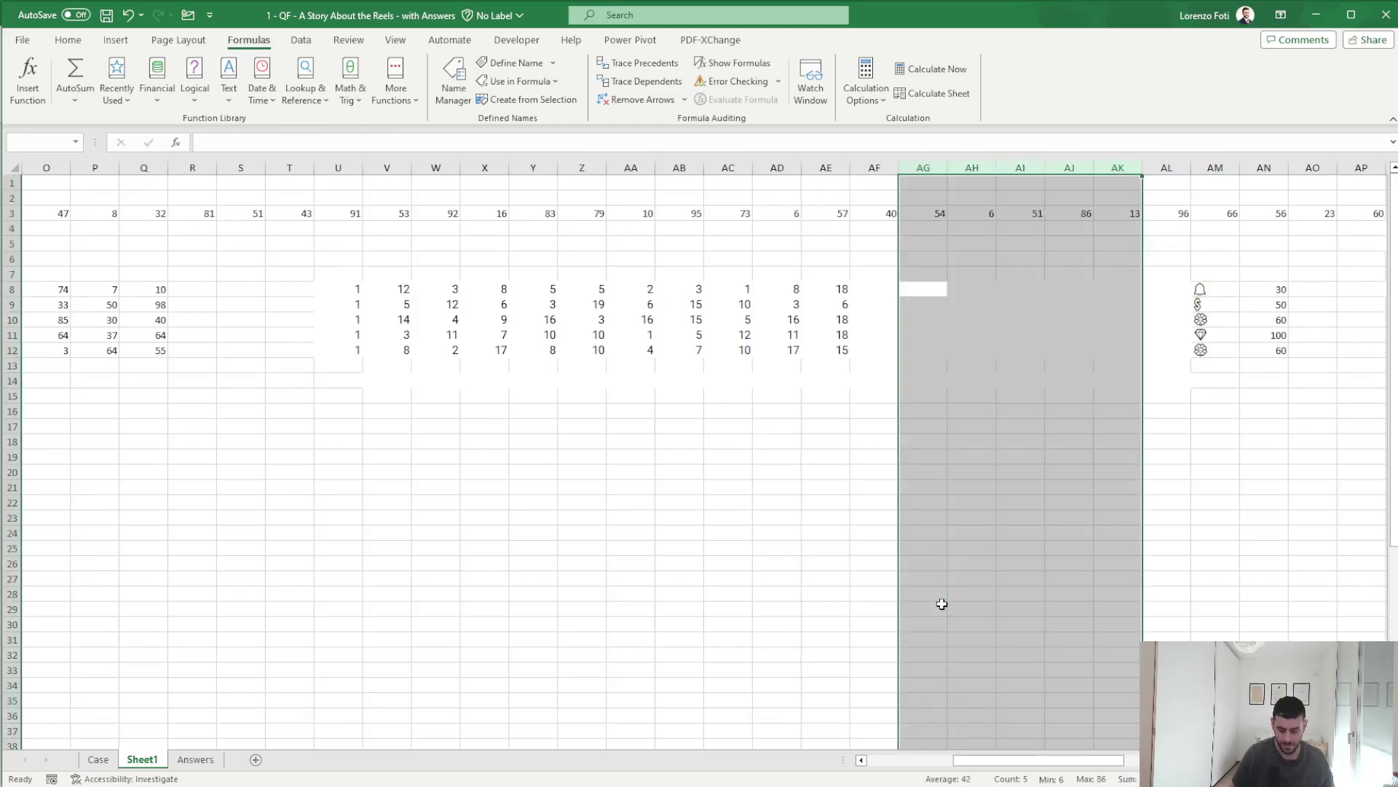
key(ctrl+minus)
key(Right)
key(Right)
key(ctrl+shift+Down)
- Delete column AI and widen the AH8 symbol lookup to V8:AE8, spilling symbols for all ten spins
key(ctrl+space)
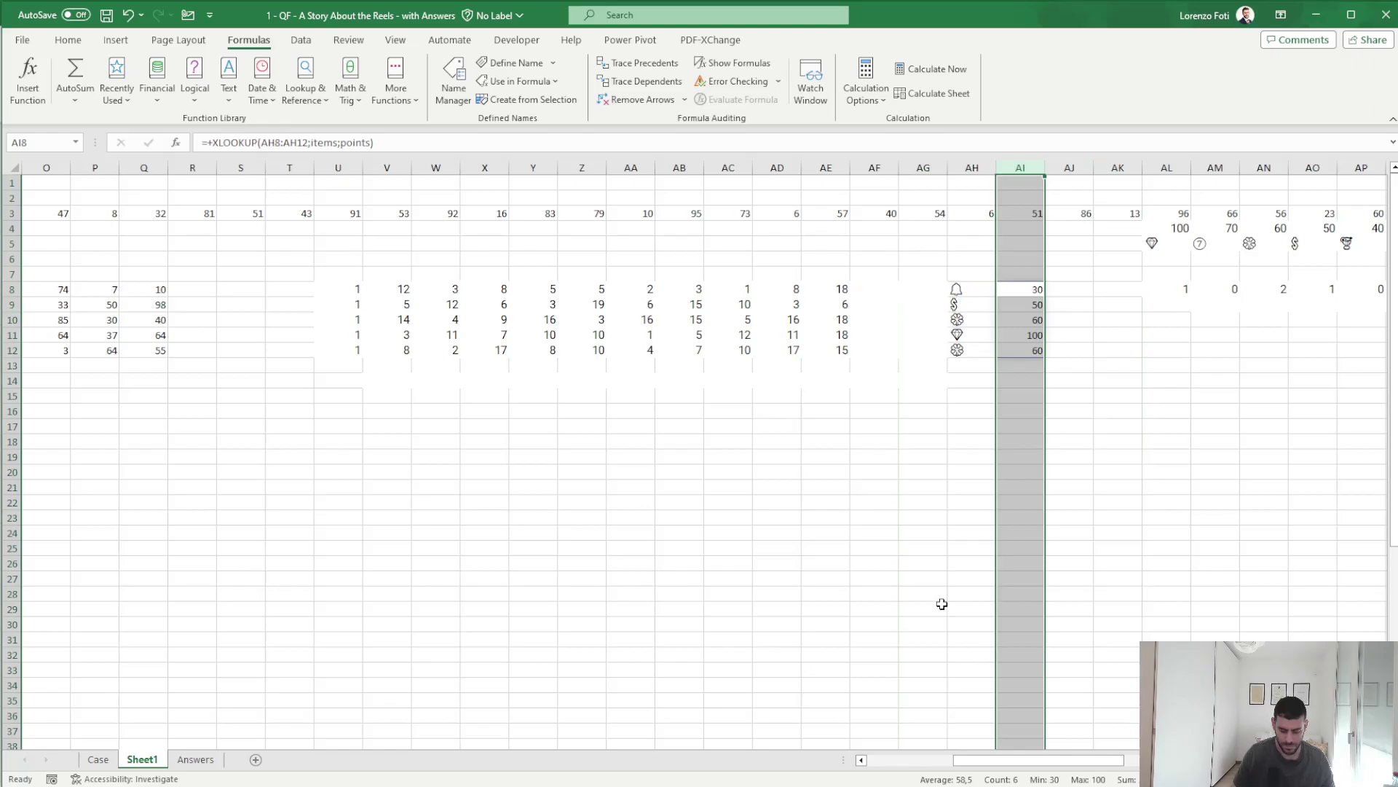
key(ctrl+minus)
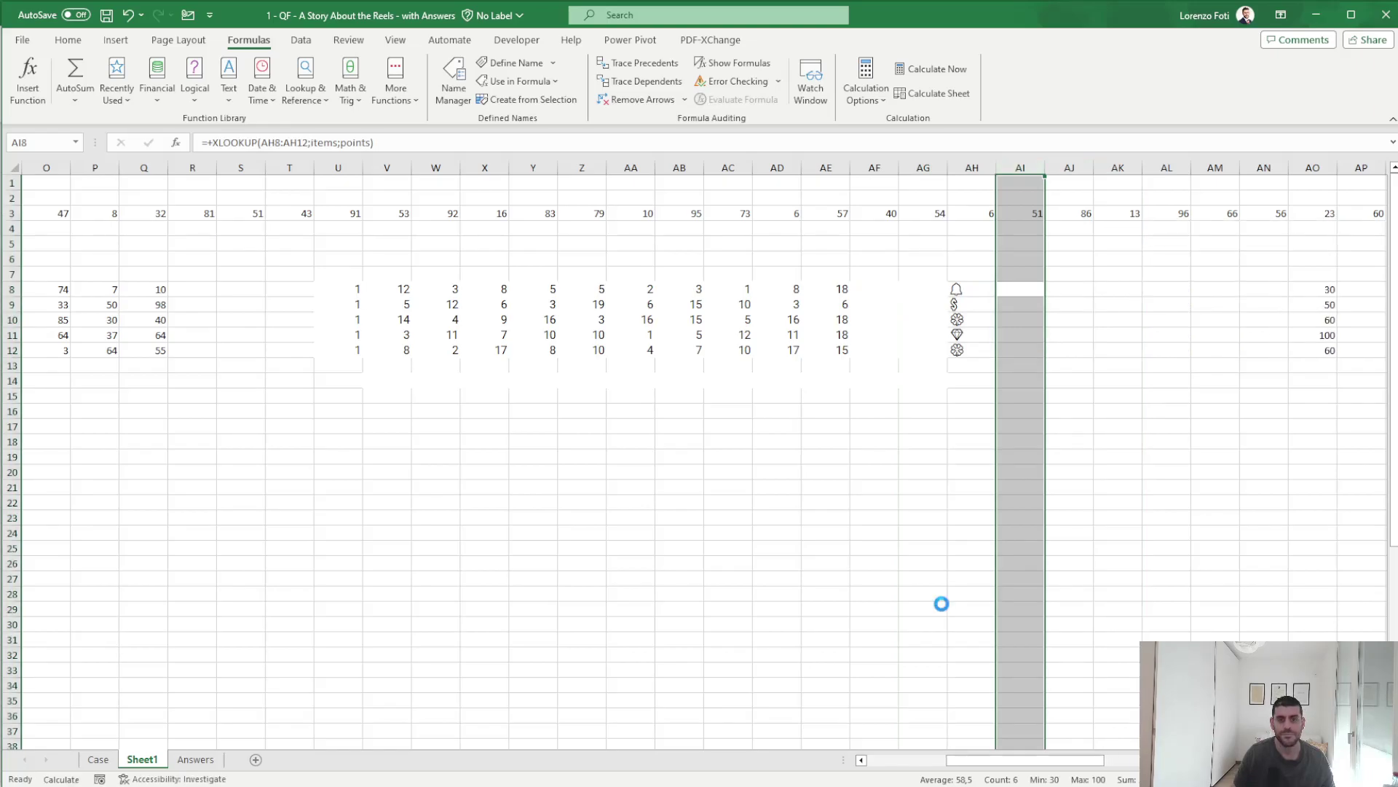
key(Left)
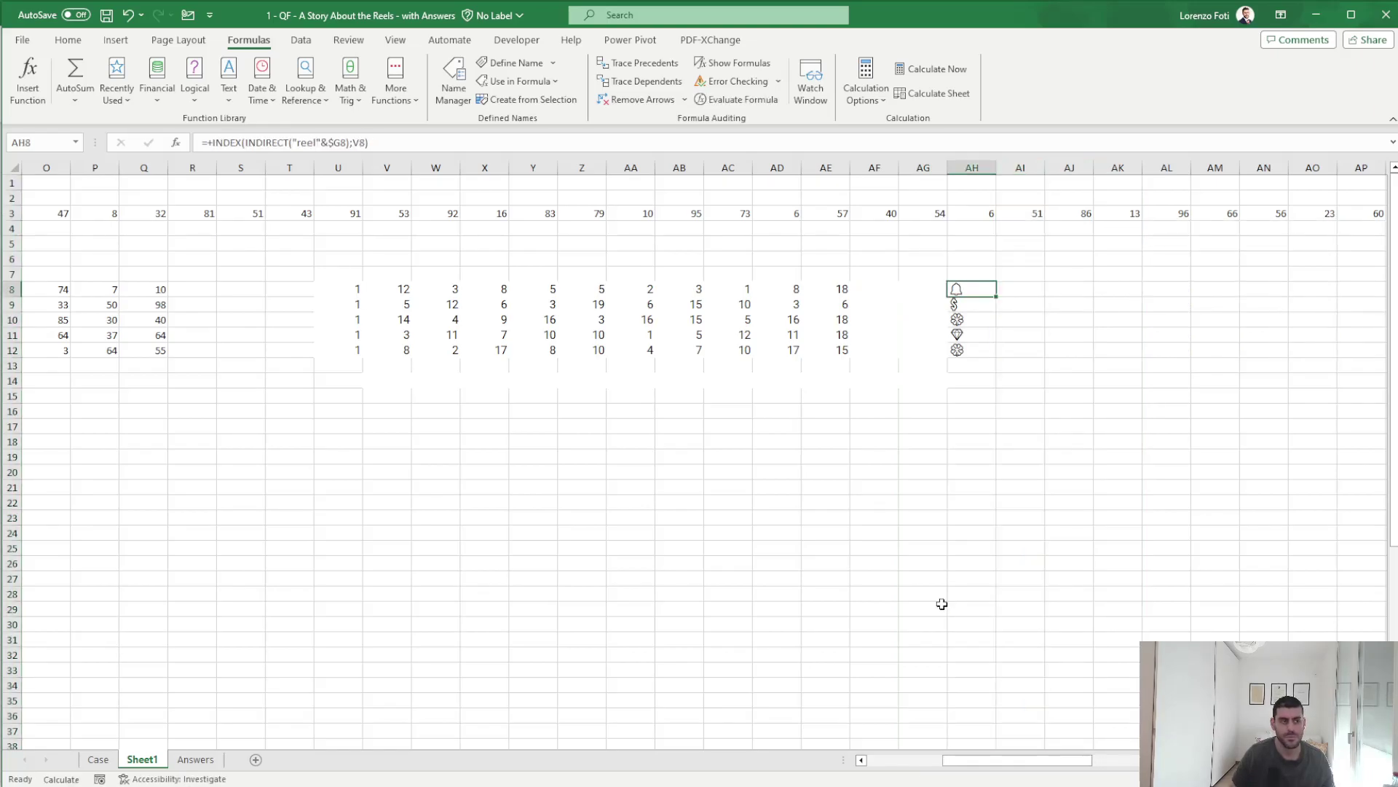
click(360, 143)
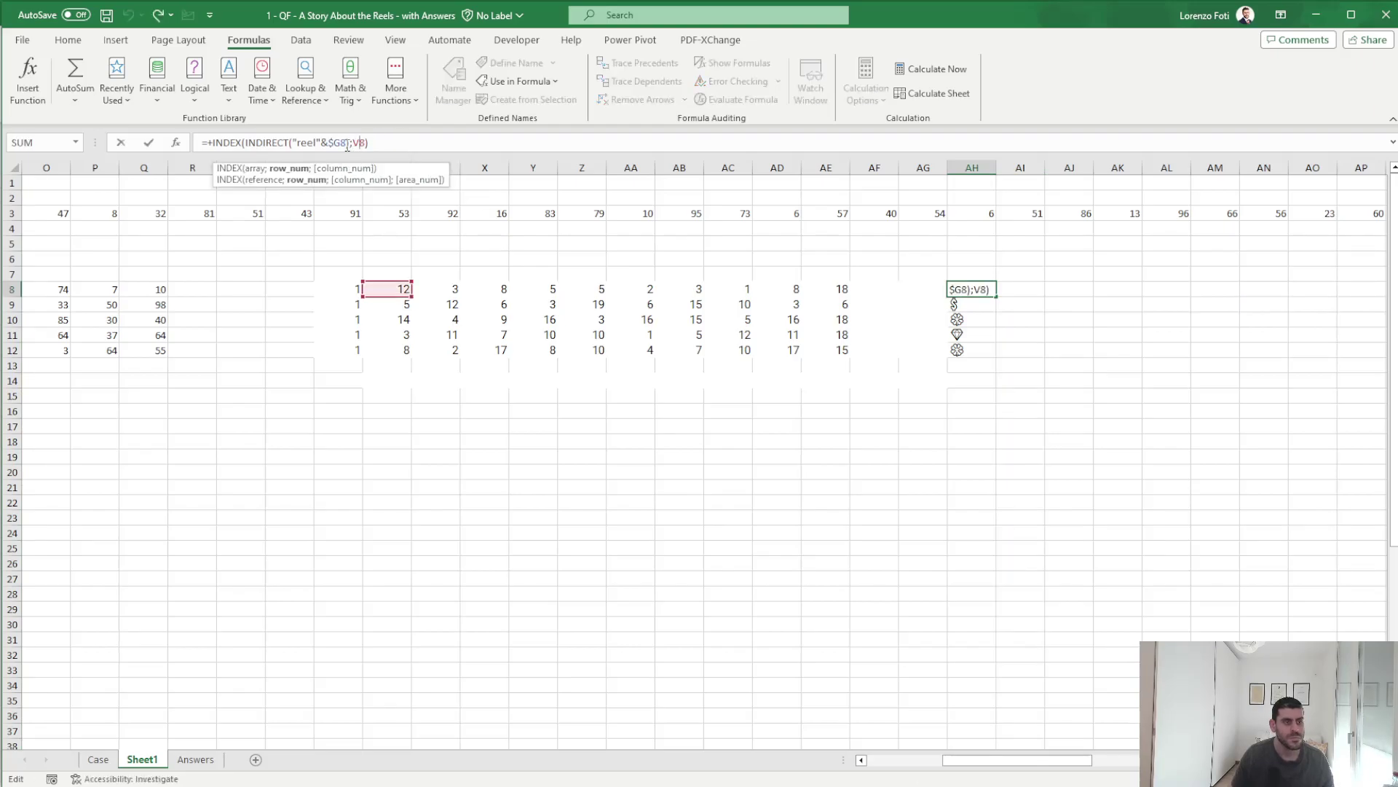
drag(404, 290, 843, 292)
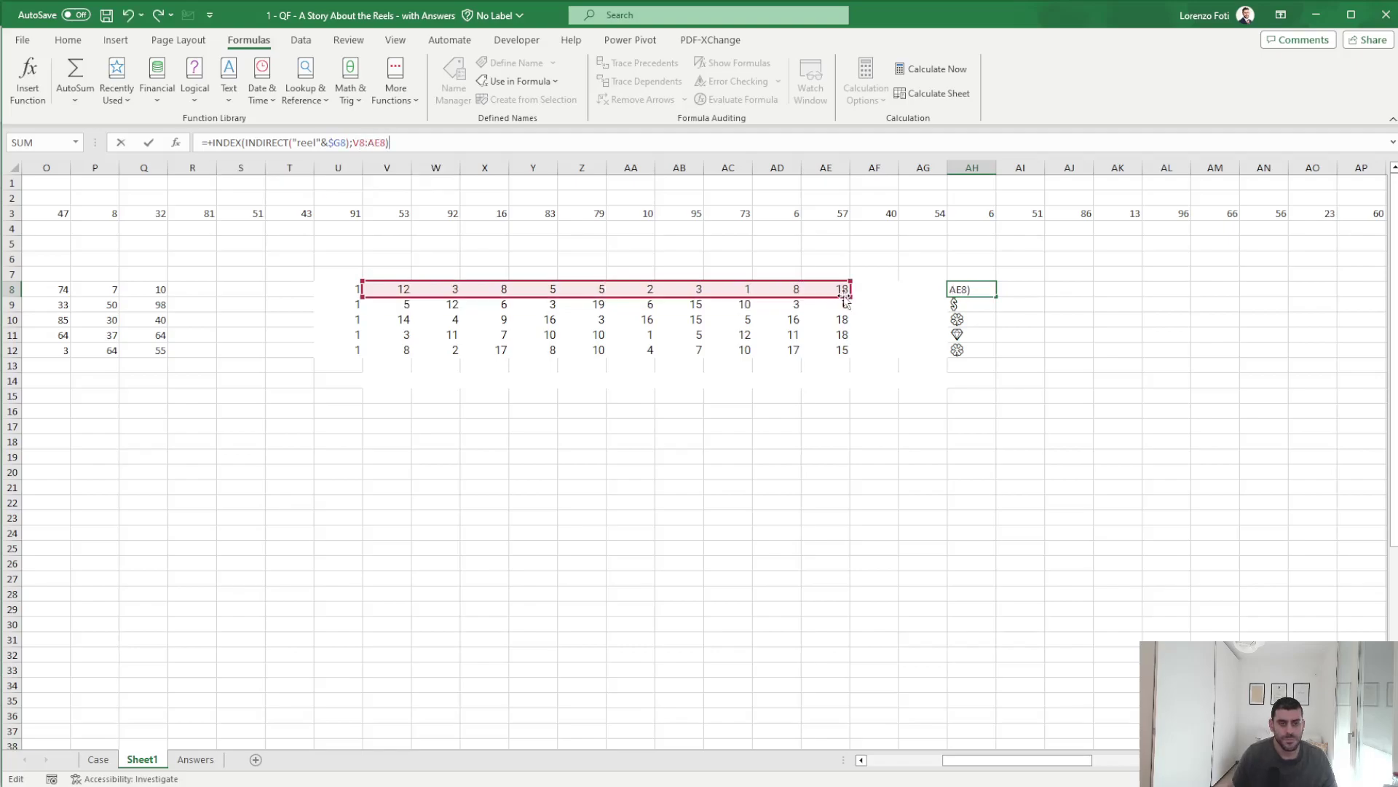
key(Return)
key(Return)
key(Return)
key(Return)
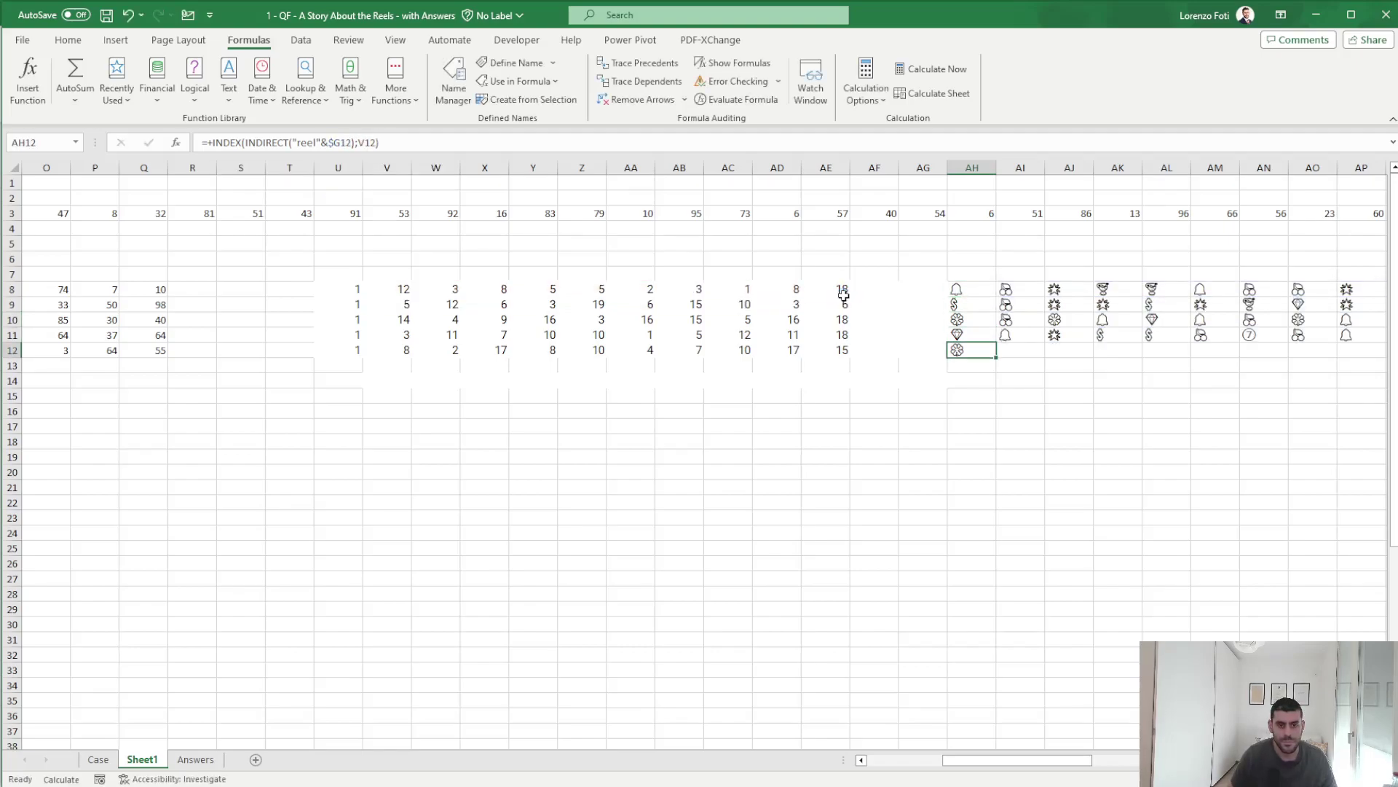
key(Right)
key(Right)
key(Right)
key(Right)
key(Right)
key(Right)
key(Right)
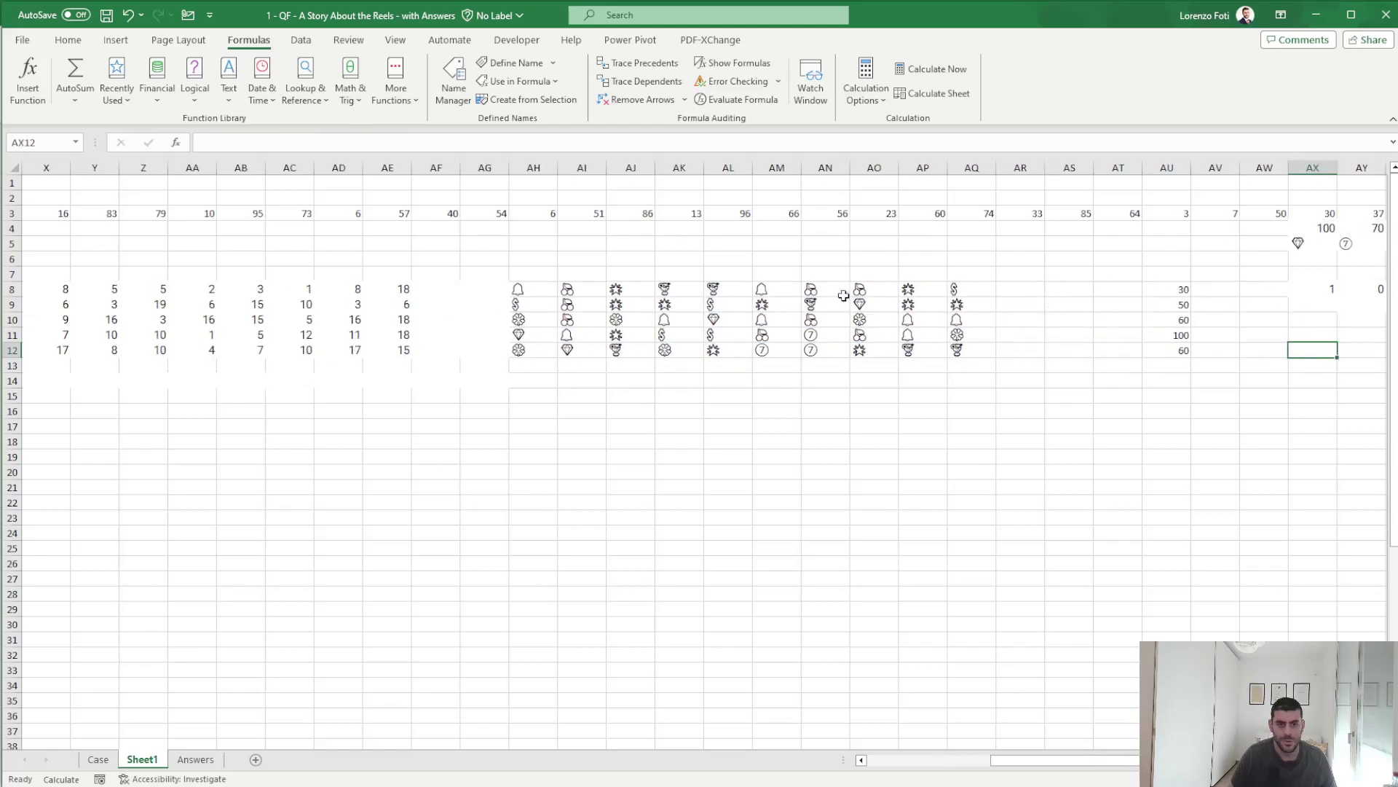
key(Left)
key(Left)
key(Left)
key(Left)
key(Left)
- Adjust the empty columns so the points lookup sits in AS8, with the symbol counts further right
key(ctrl+space)
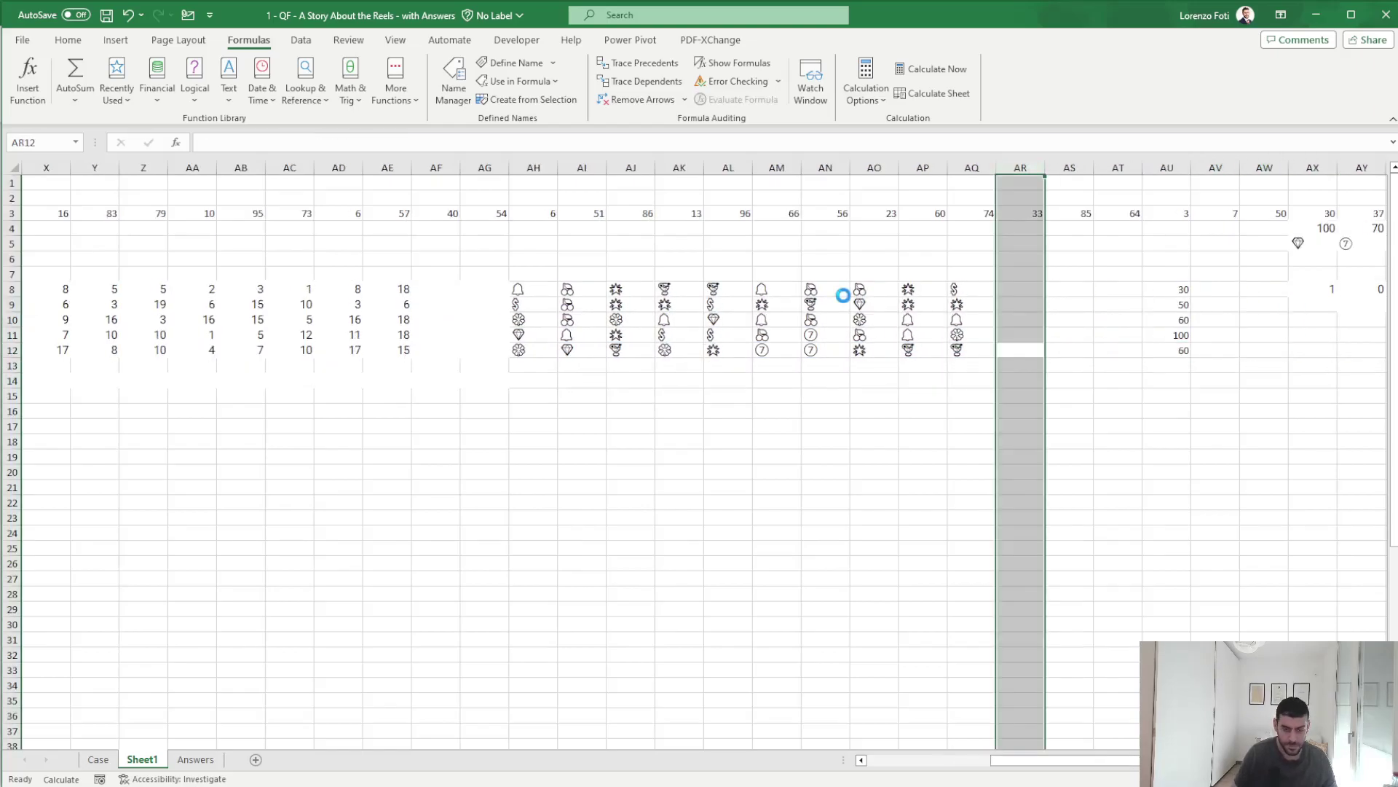
key(ctrl+z)
key(ctrl+z)
key(Right)
key(Right)
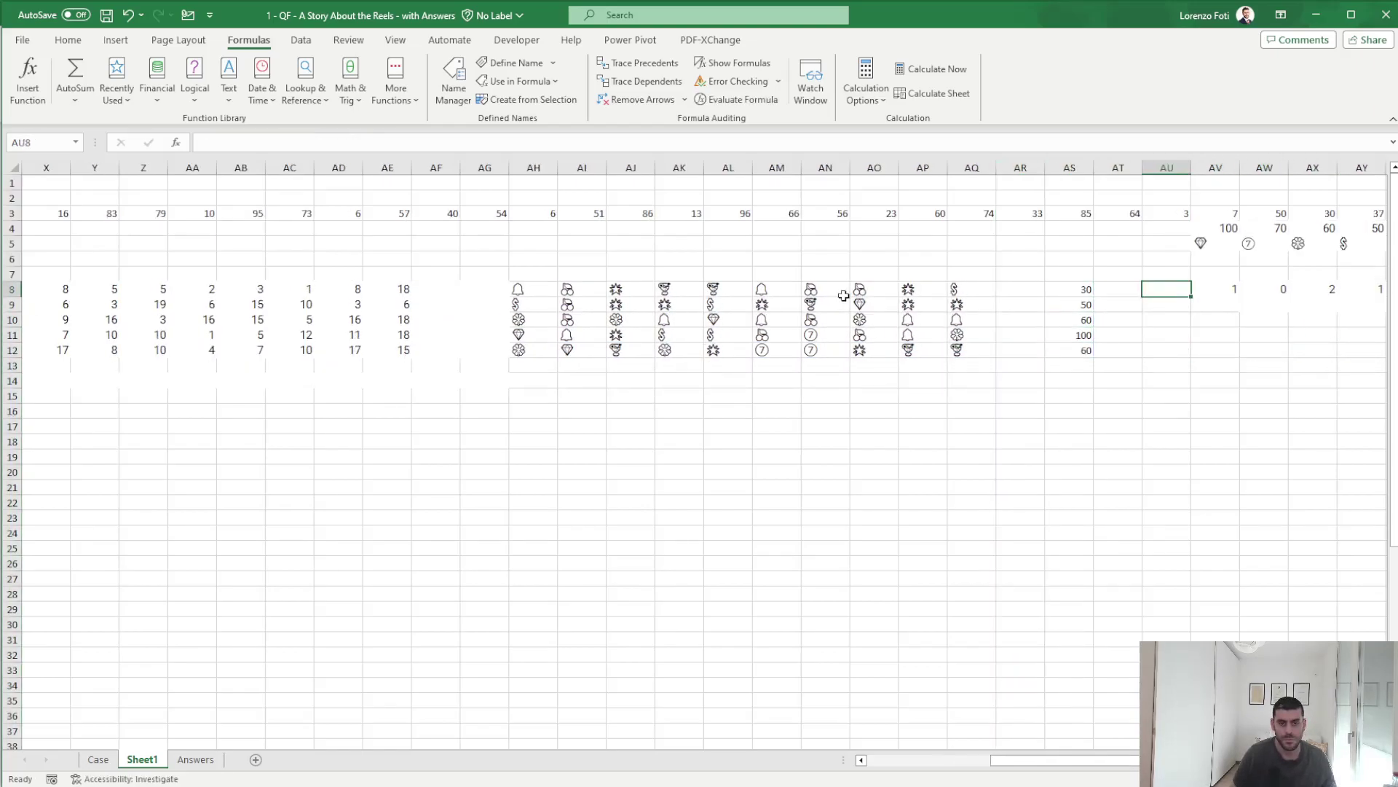
key(ctrl+space)
key(ctrl+y)
key(ctrl+y)
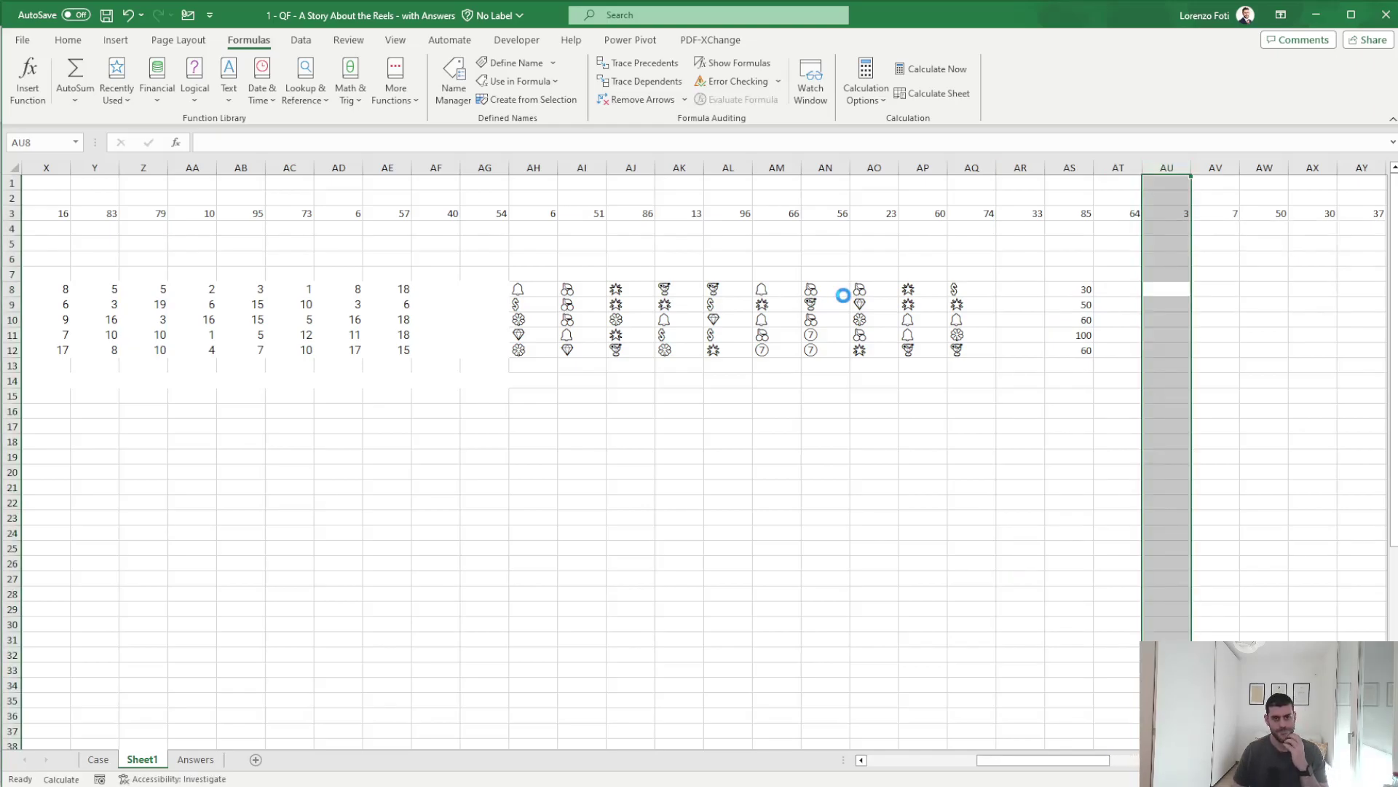
key(Right)
key(Right)
key(Right)
key(Right)
key(Right)
key(Right)
key(Right)
key(Right)
key(Right)
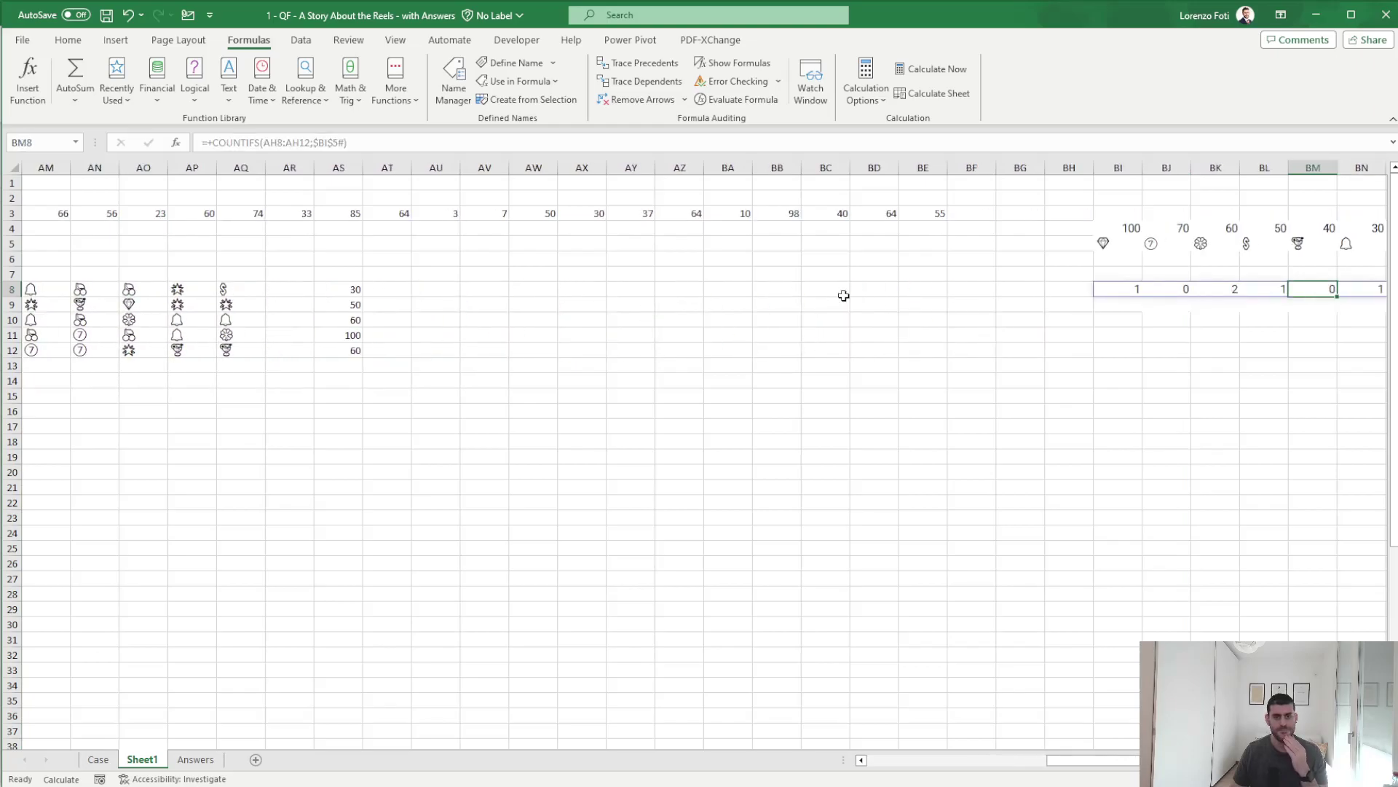
key(Left)
key(Left)
key(Left)
key(Left)
key(Left)
key(Left)
key(Left)
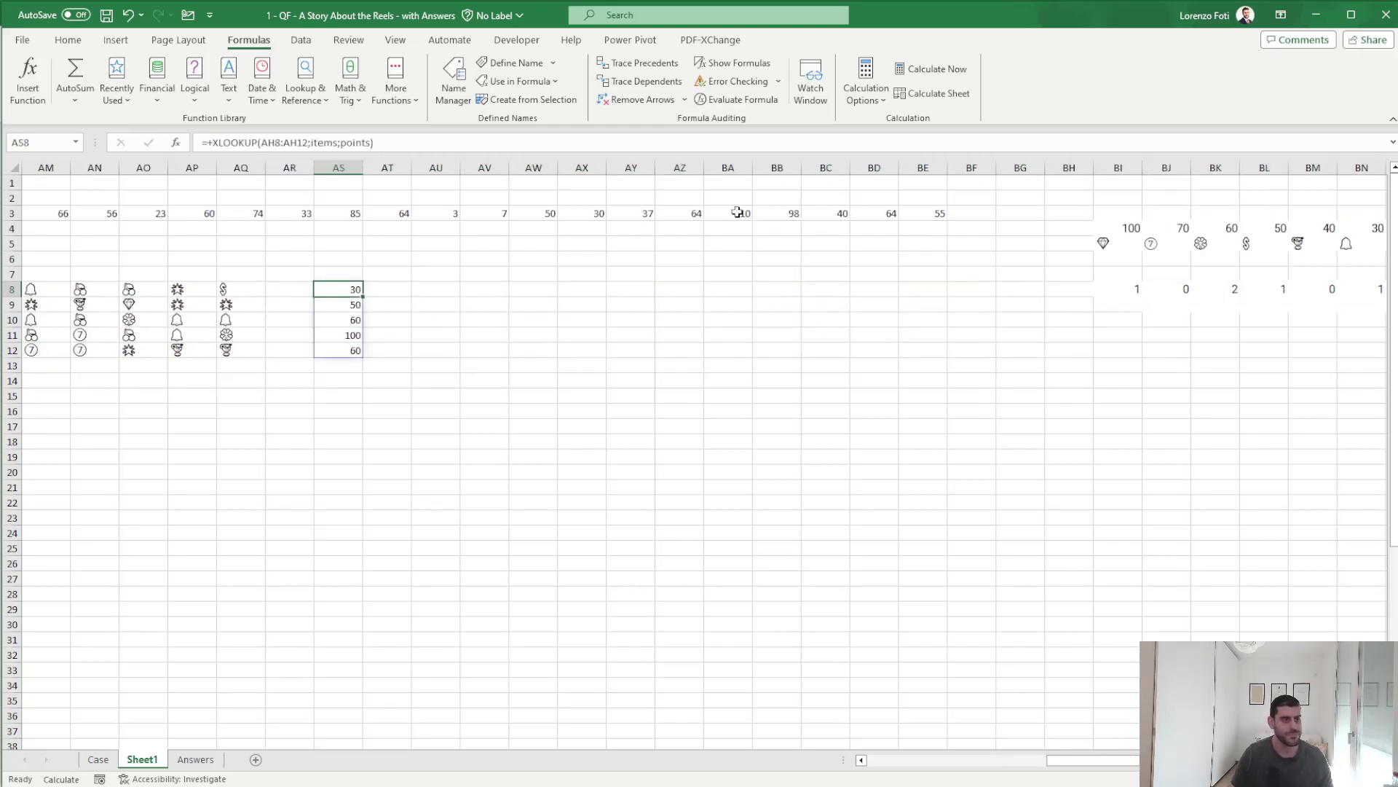
- Widen the AS8 XLOOKUP range from AH8:AH12 to AH8:AQ12, spilling points into AS8:BB12
click(283, 138)
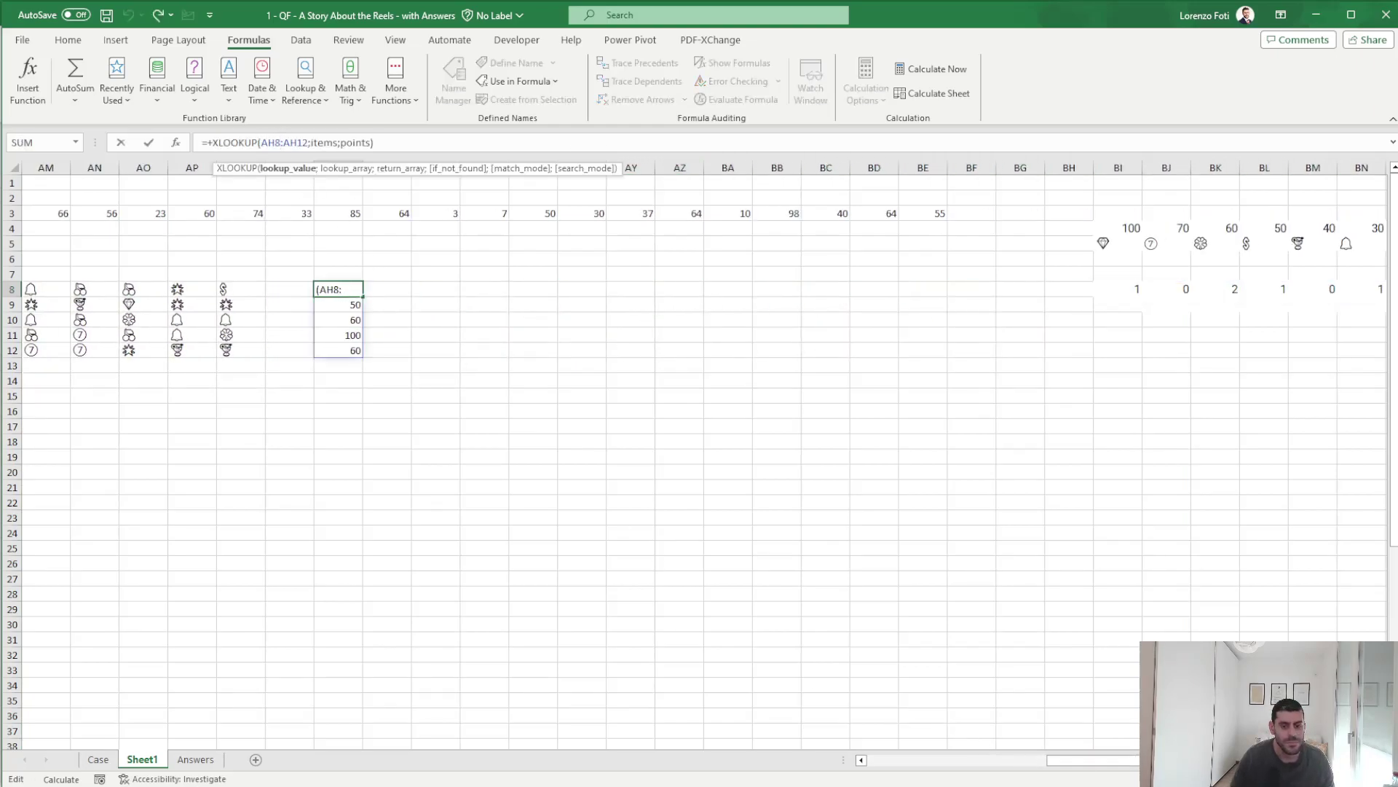
mouse_move(1092, 759)
mouse_down()
mouse_move(923, 763)
mouse_move(1044, 760)
mouse_up()
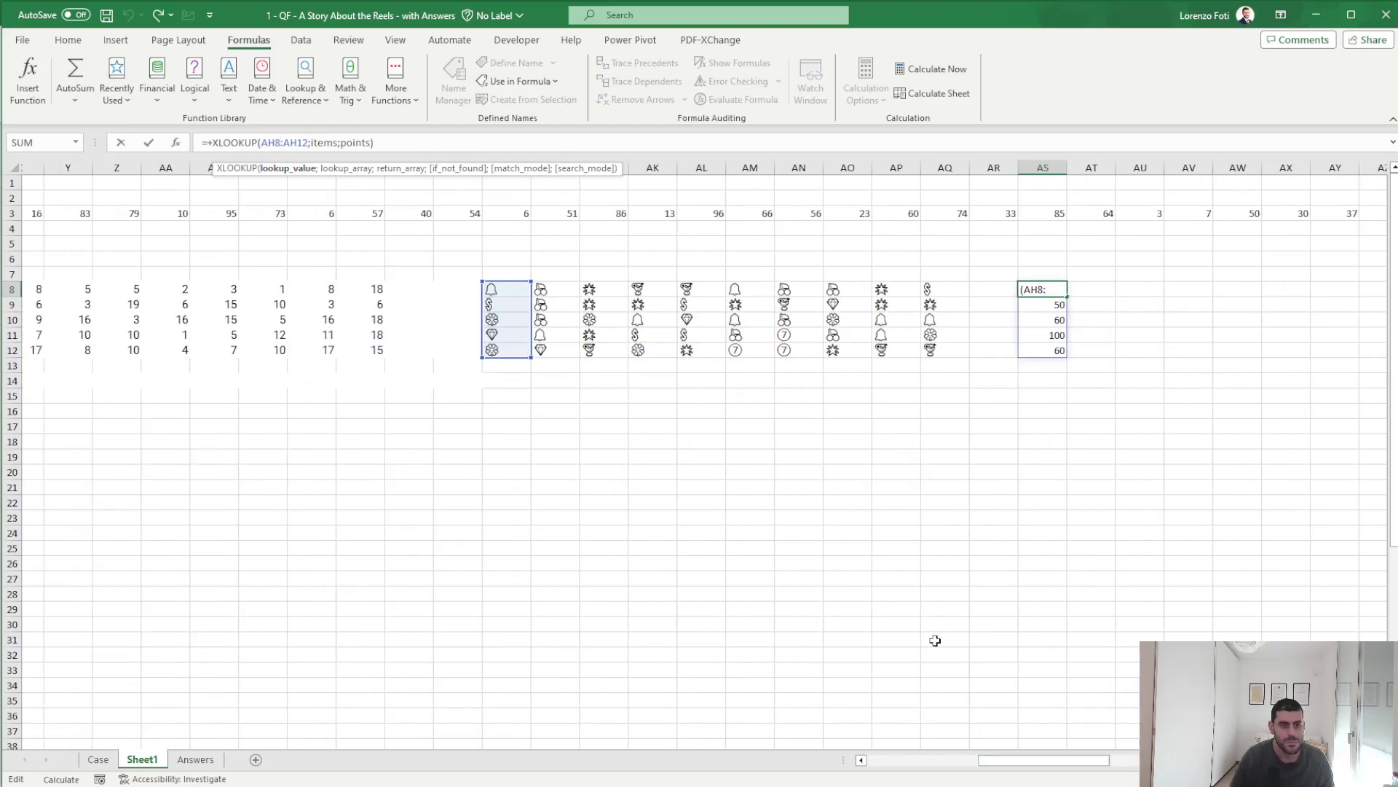
drag(533, 358, 947, 351)
key(Return)
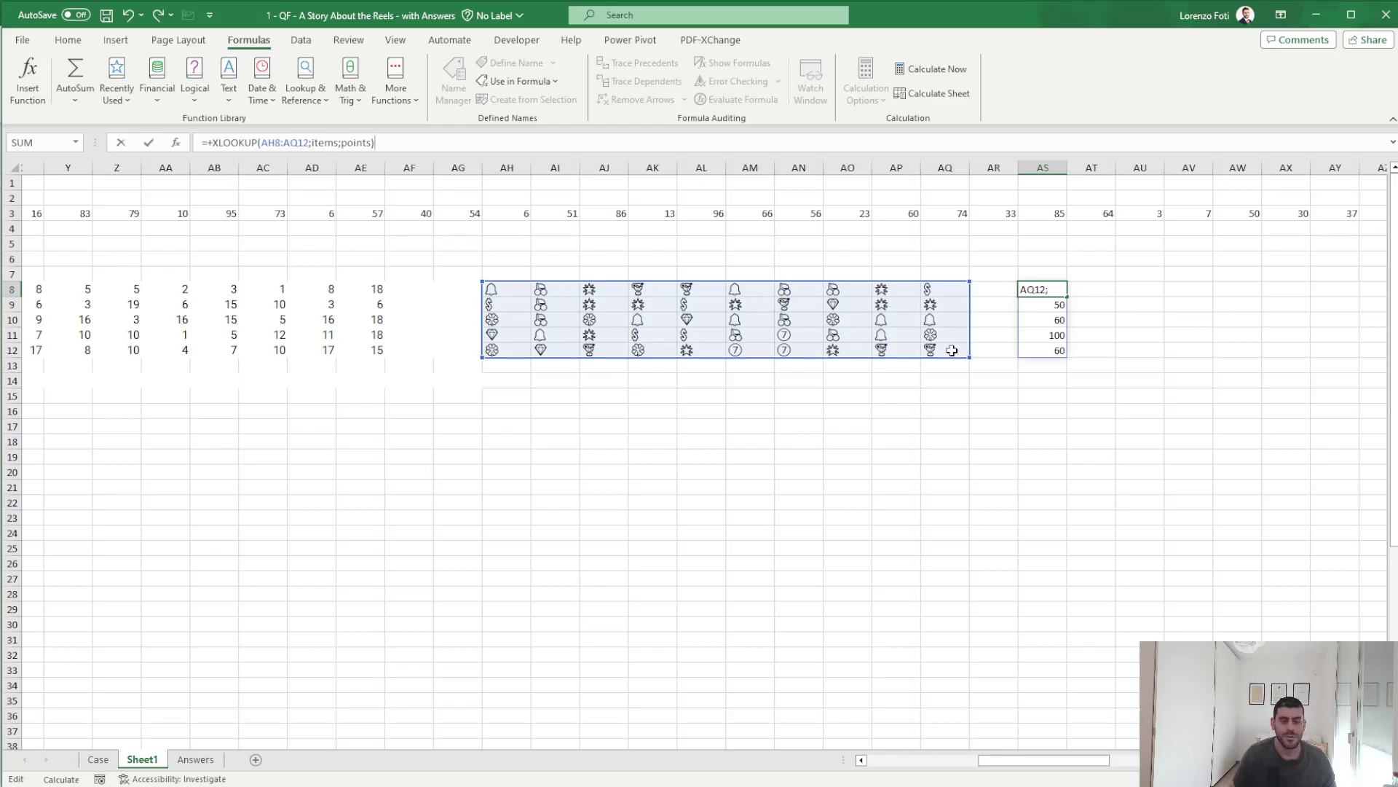
key(Up)
key(Right)
key(Right)
key(Right)
key(Right)
key(Right)
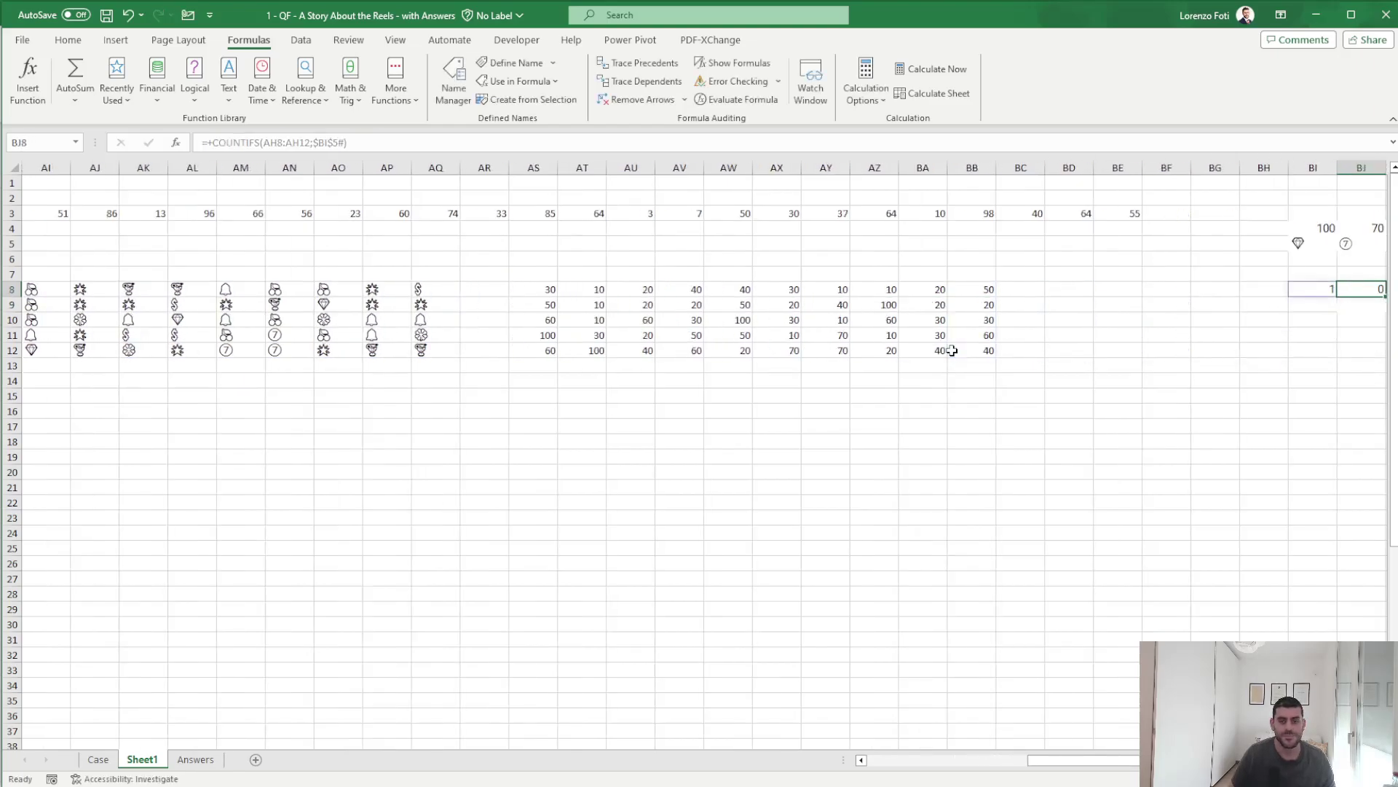
key(Right)
key(Right)
key(Right)
key(Left)
key(Left)
key(Left)
key(Left)
key(Left)
key(Left)
key(Left)
key(Left)
key(Left)
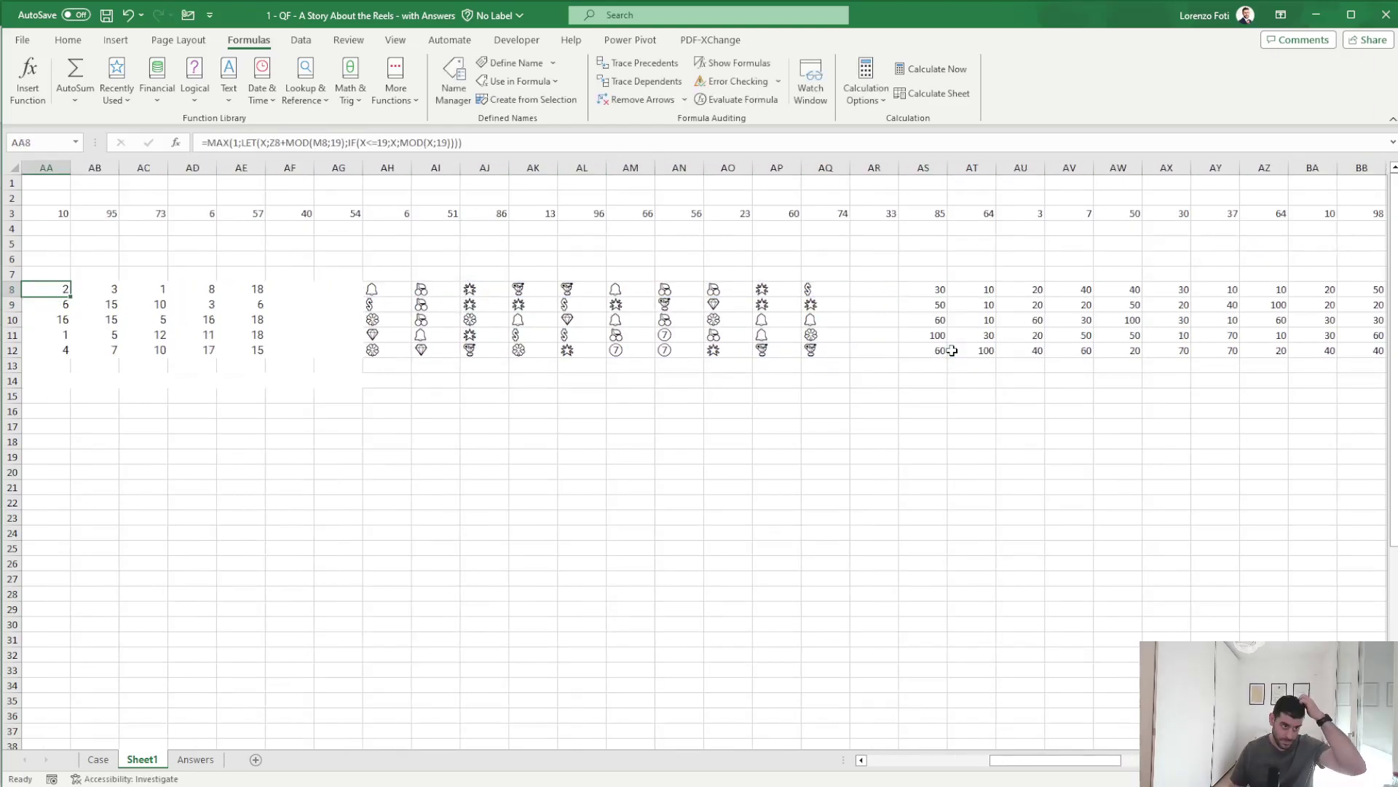
key(Left)
key(Left)
key(Left)
key(Left)
key(Left)
key(Left)
key(Left)
key(Left)
key(Left)
key(Left)
key(Left)
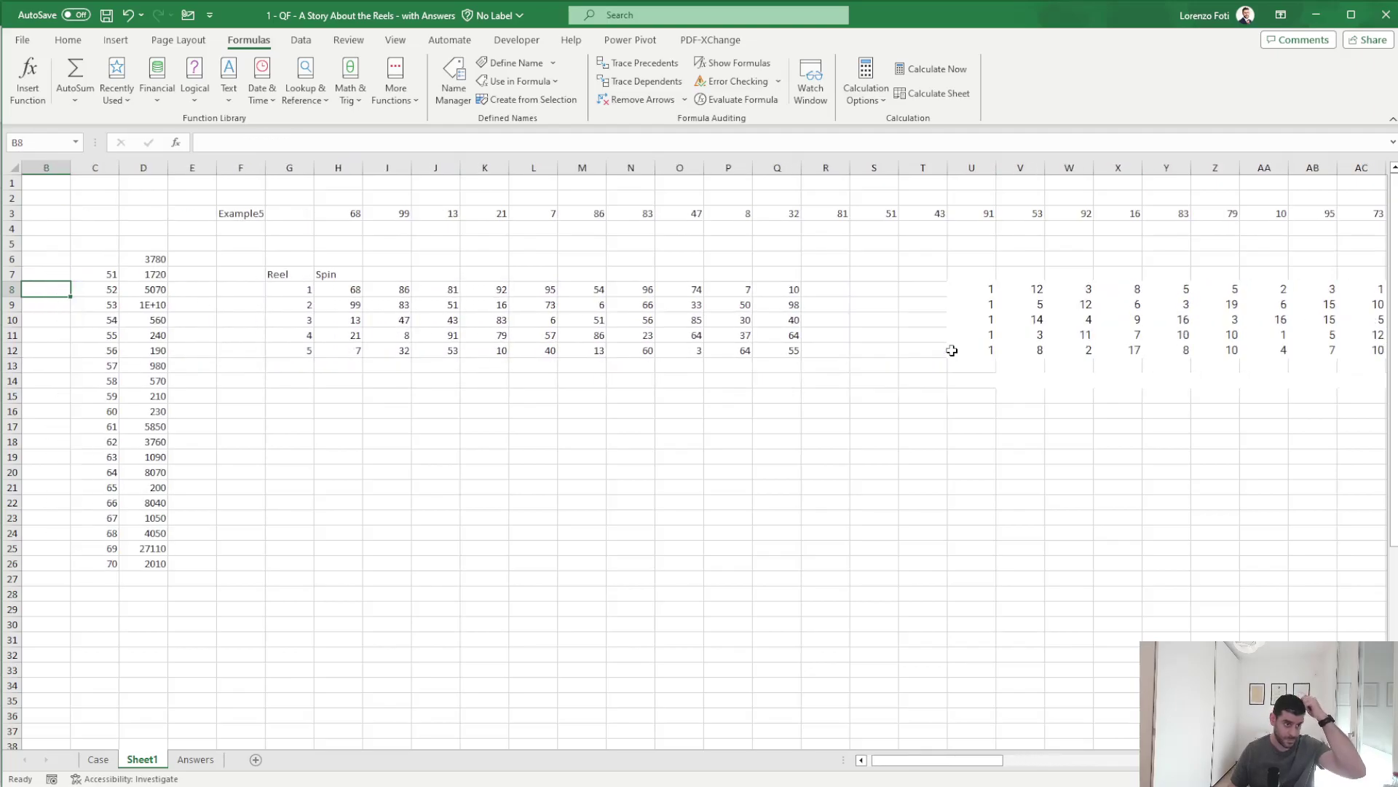
- Review the Level 5 table on the Case sheet, then bring Sheet1's symbol grid into view
click(99, 759)
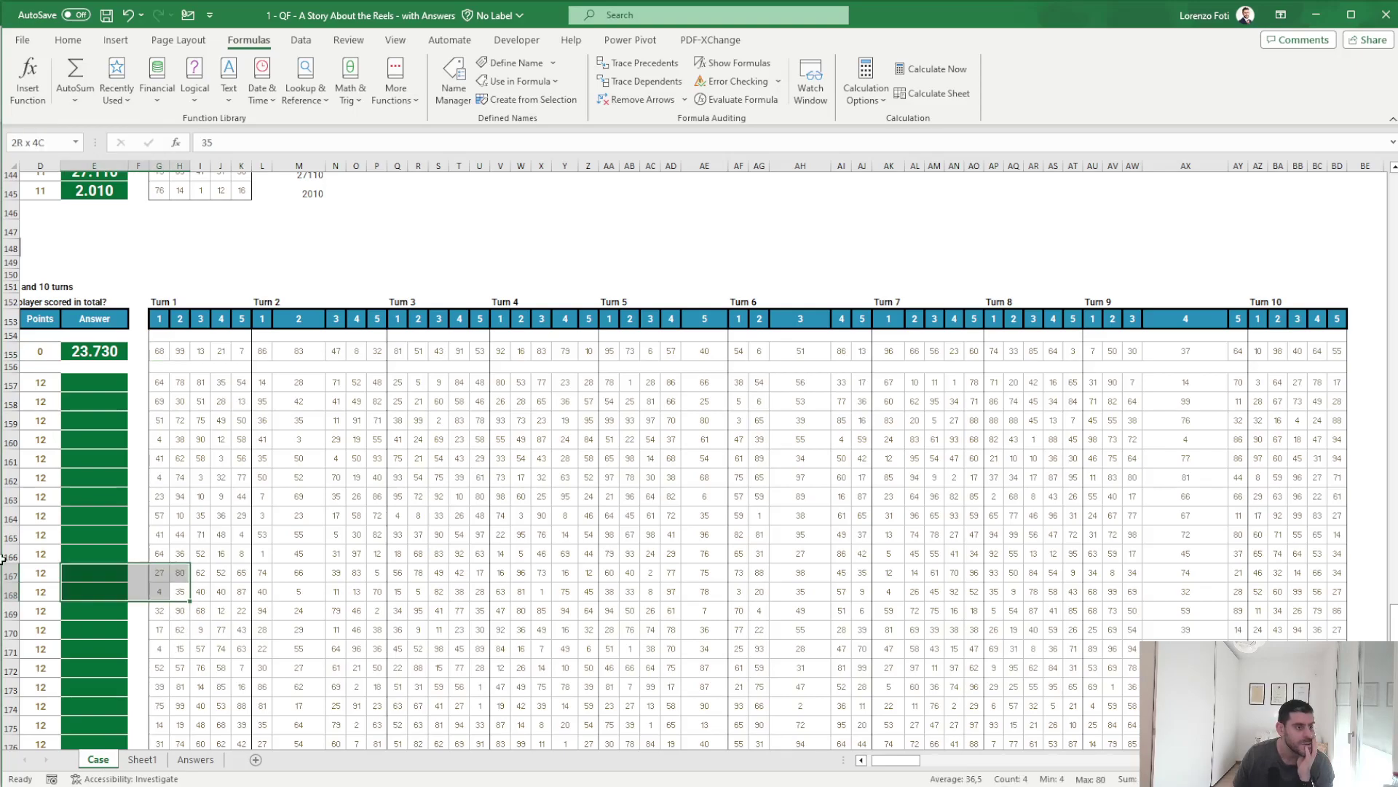
drag(178, 590, 18, 538)
click(260, 279)
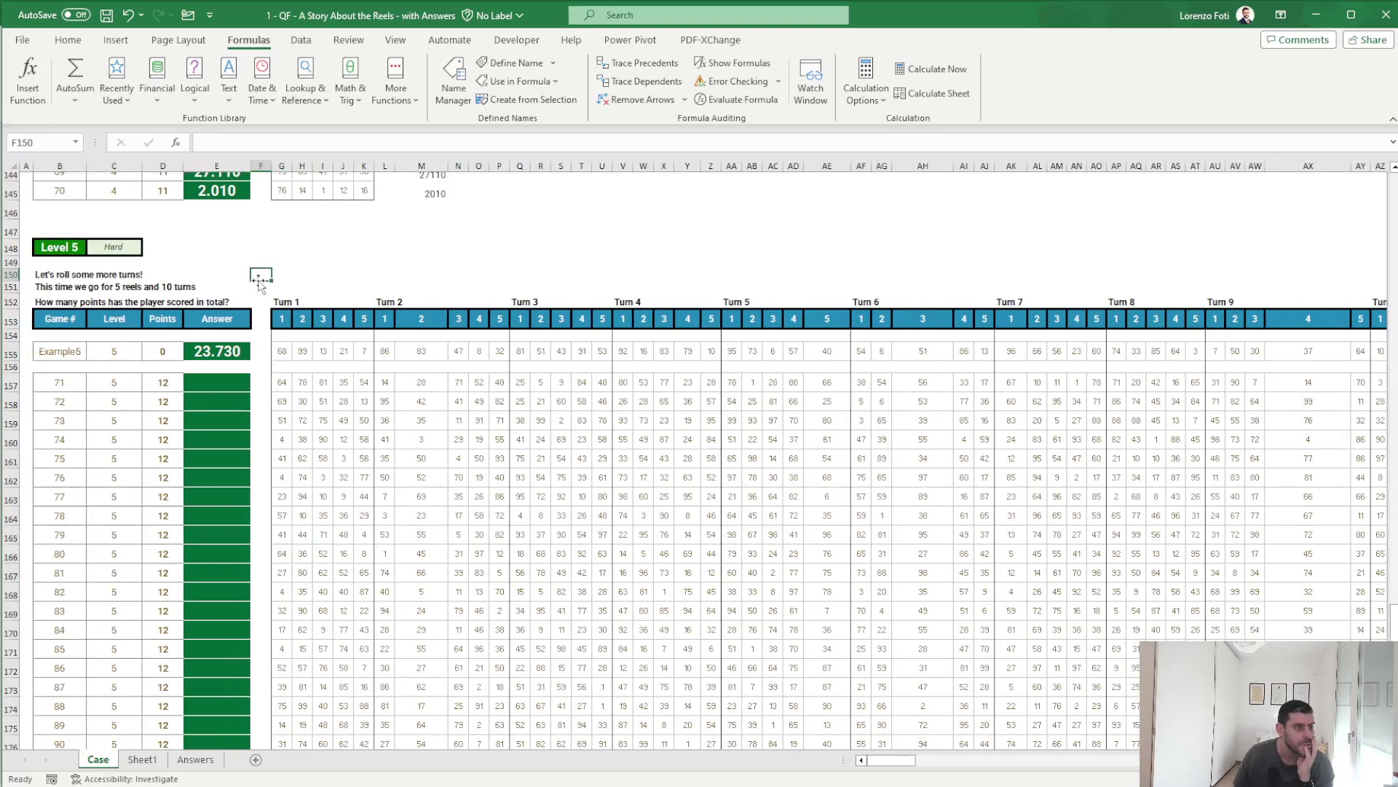
click(142, 759)
click(1265, 472)
drag(1349, 477, 1372, 473)
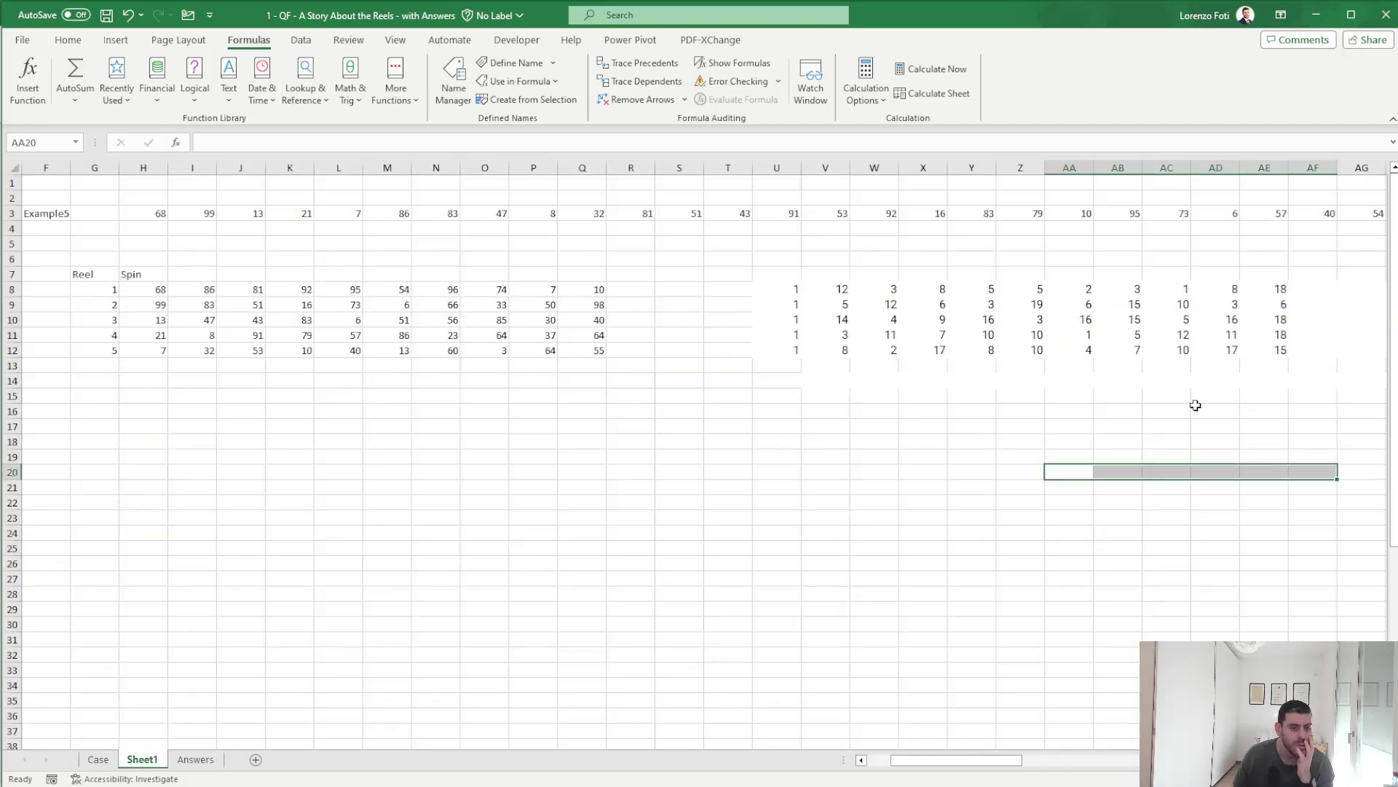
drag(1167, 380, 1318, 380)
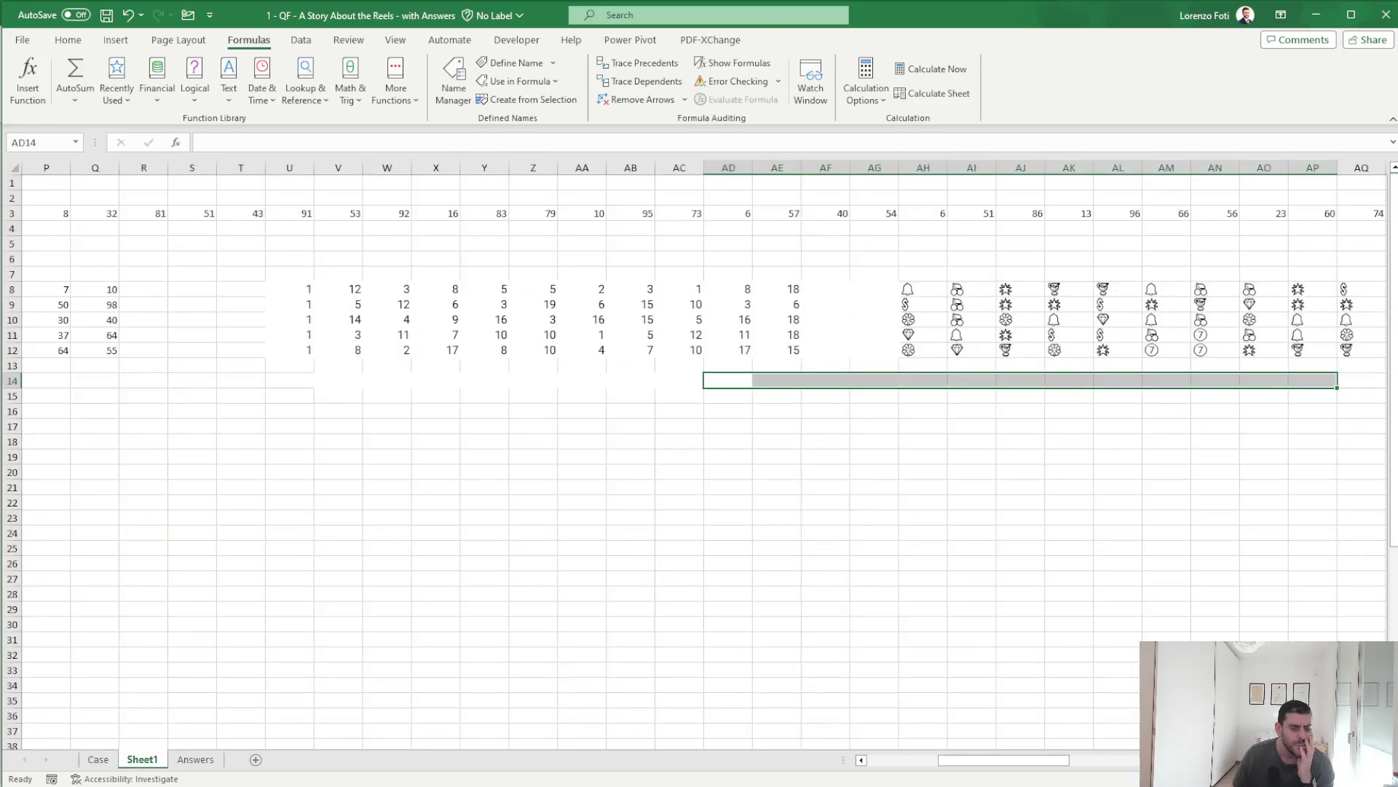
drag(1349, 435, 1373, 442)
drag(1239, 380, 1393, 384)
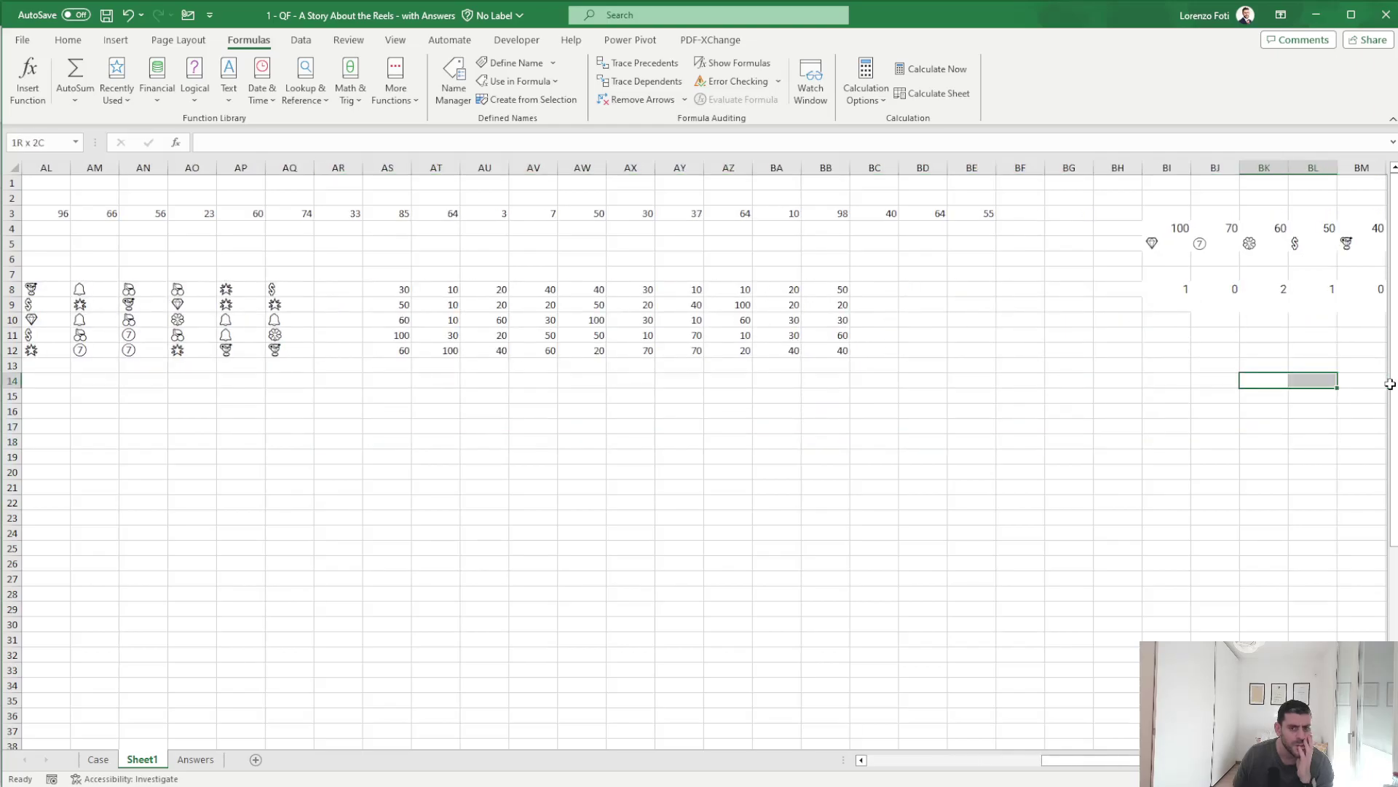
click(1066, 287)
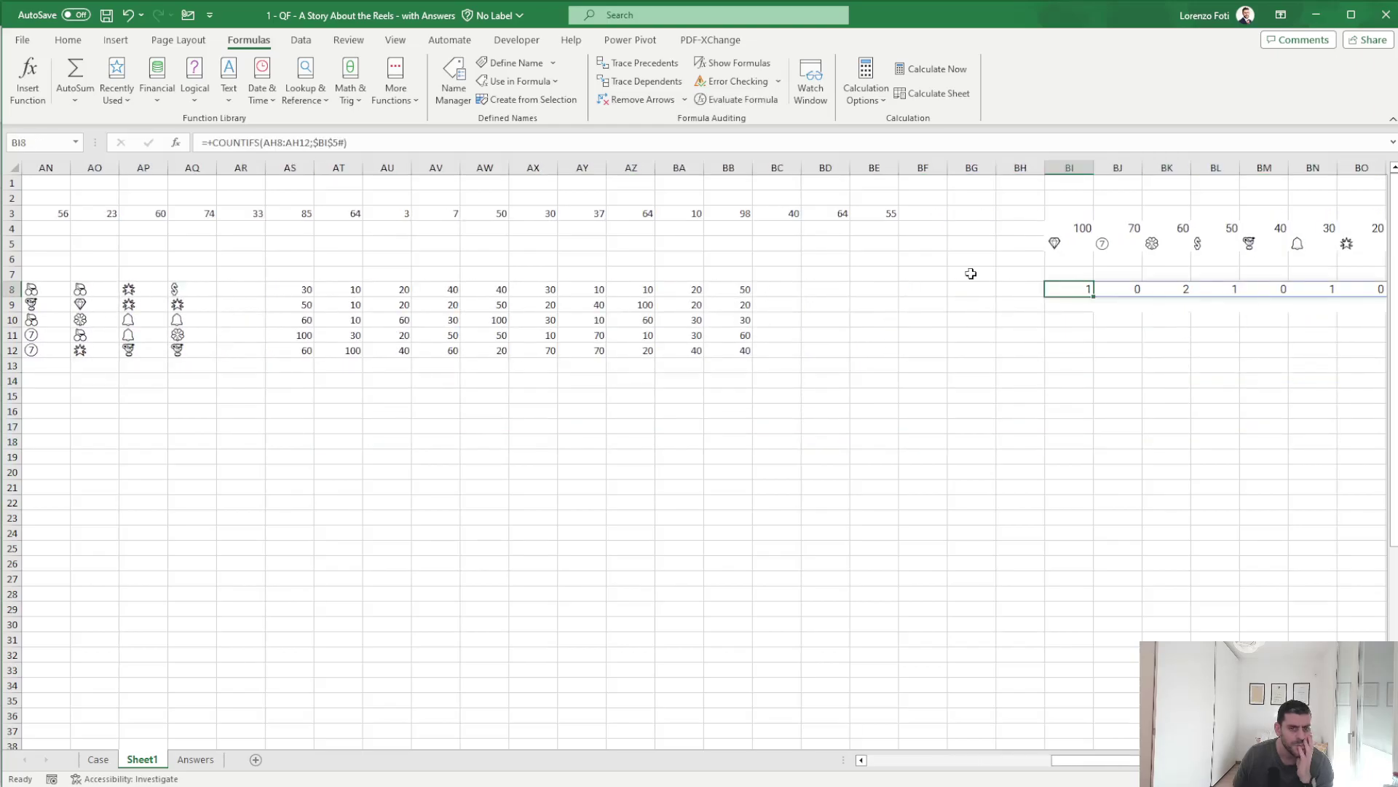
click(352, 139)
mouse_move(1100, 761)
mouse_down()
mouse_move(914, 758)
mouse_move(1131, 750)
mouse_up()
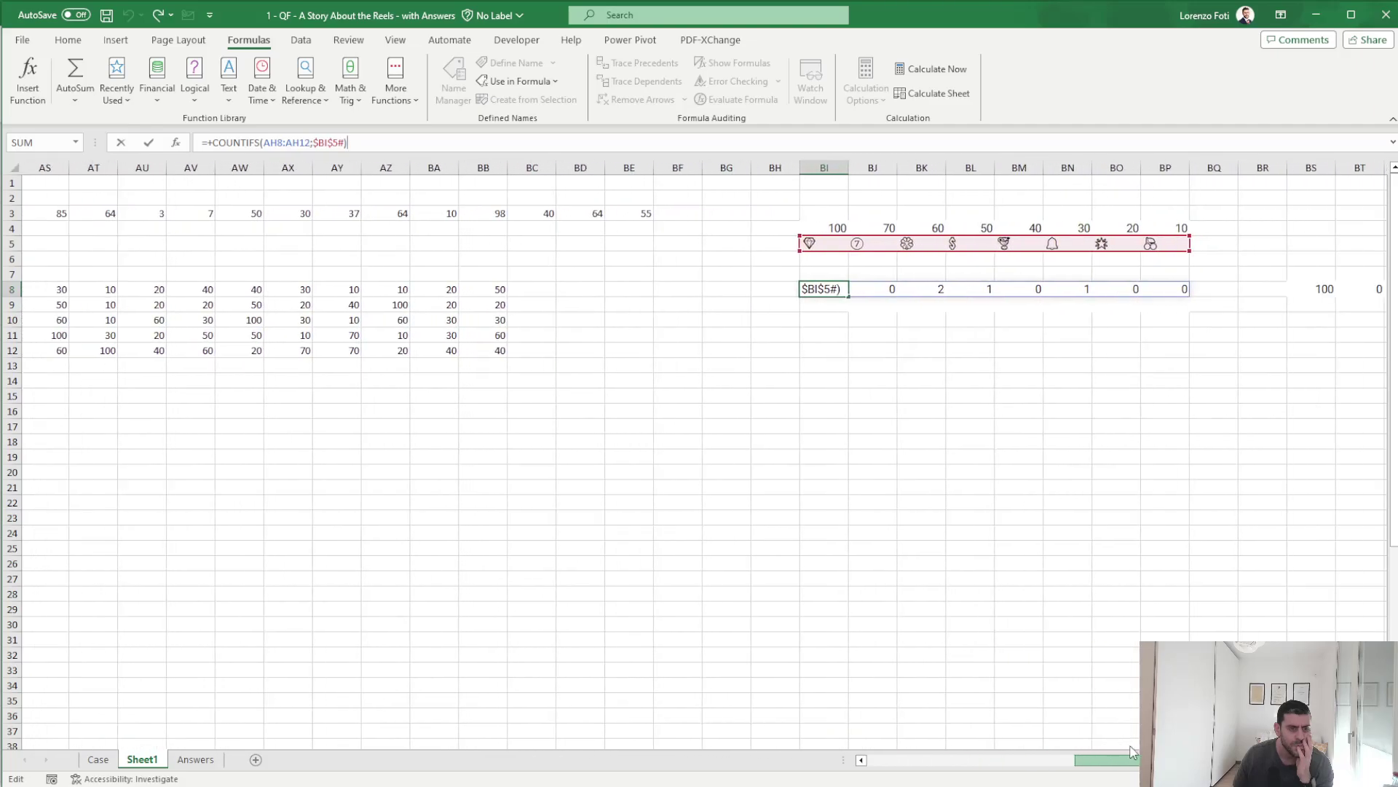
drag(1131, 750, 1058, 750)
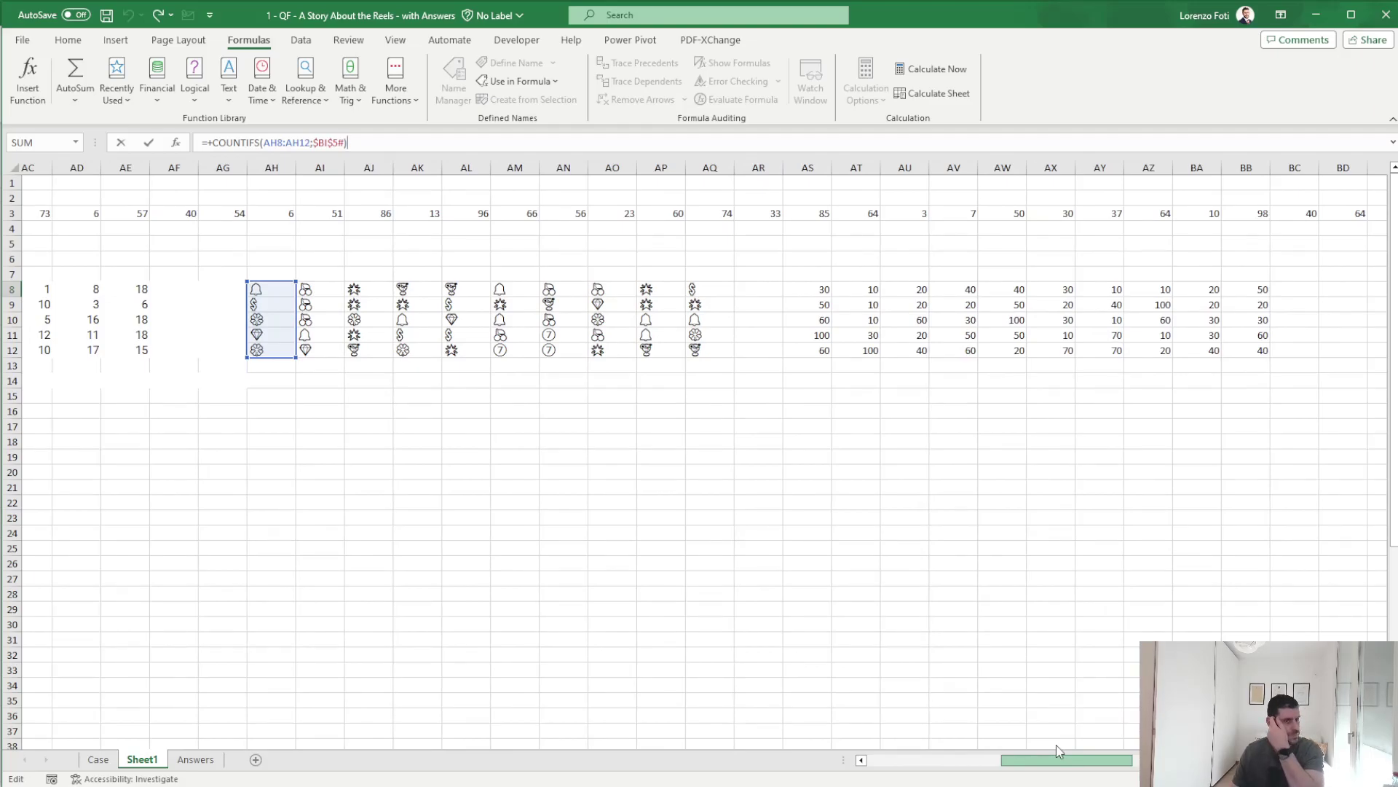
mouse_move(1056, 744)
mouse_down()
mouse_move(1144, 744)
mouse_move(1142, 760)
mouse_up()
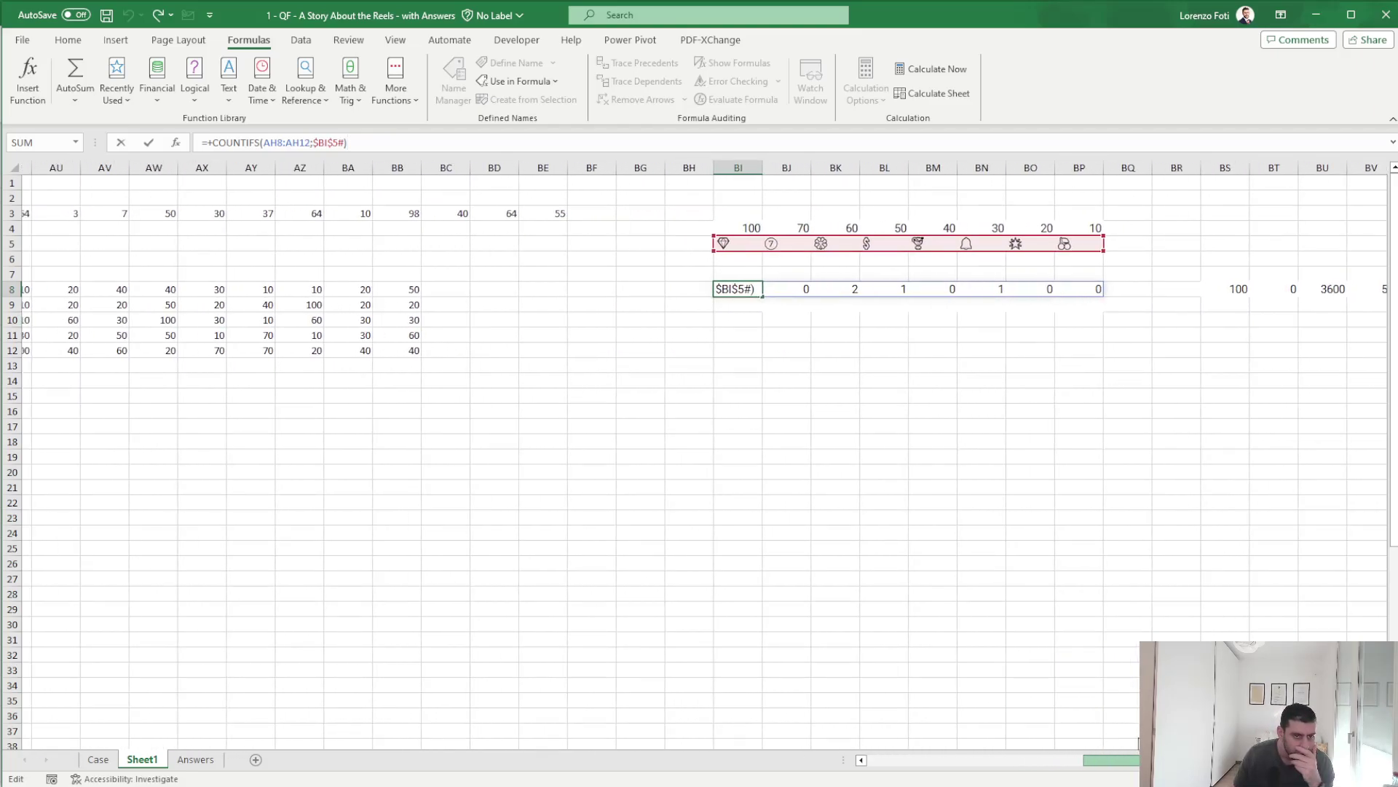
click(555, 289)
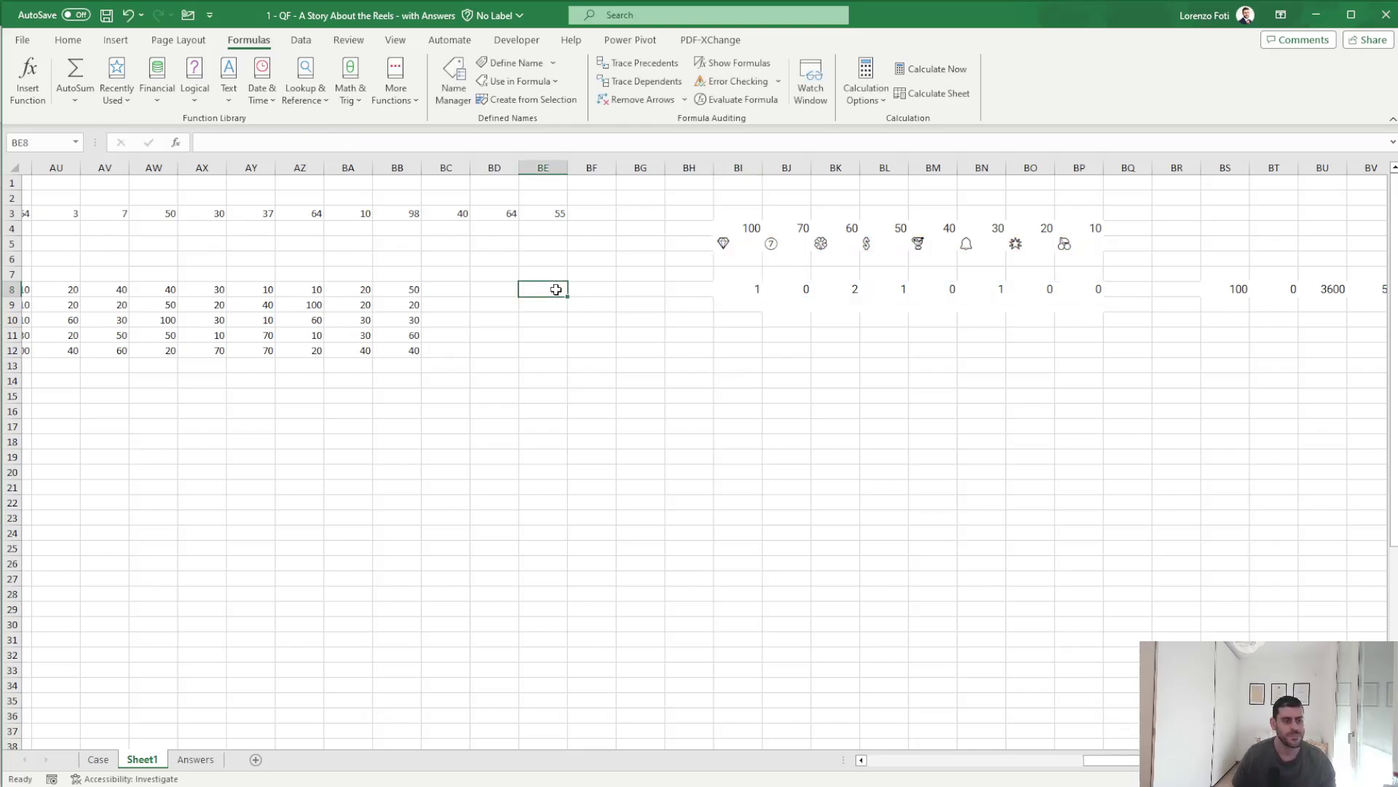
- Enter =+items in BE8 to list the eight symbols down BE8:BE15
text(+tr)
key(Tab)
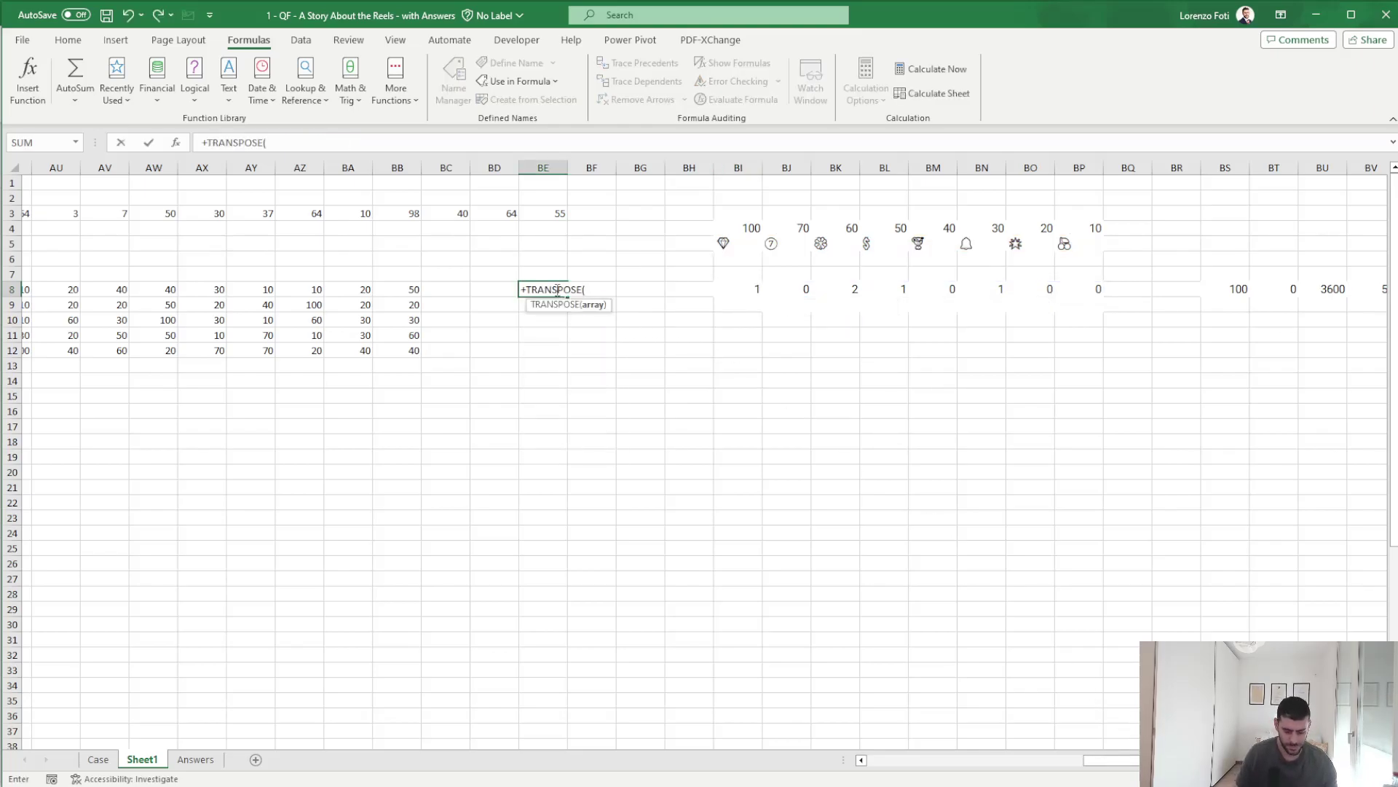
key(BackSpace)
key(BackSpace)
key(BackSpace)
text(obj)
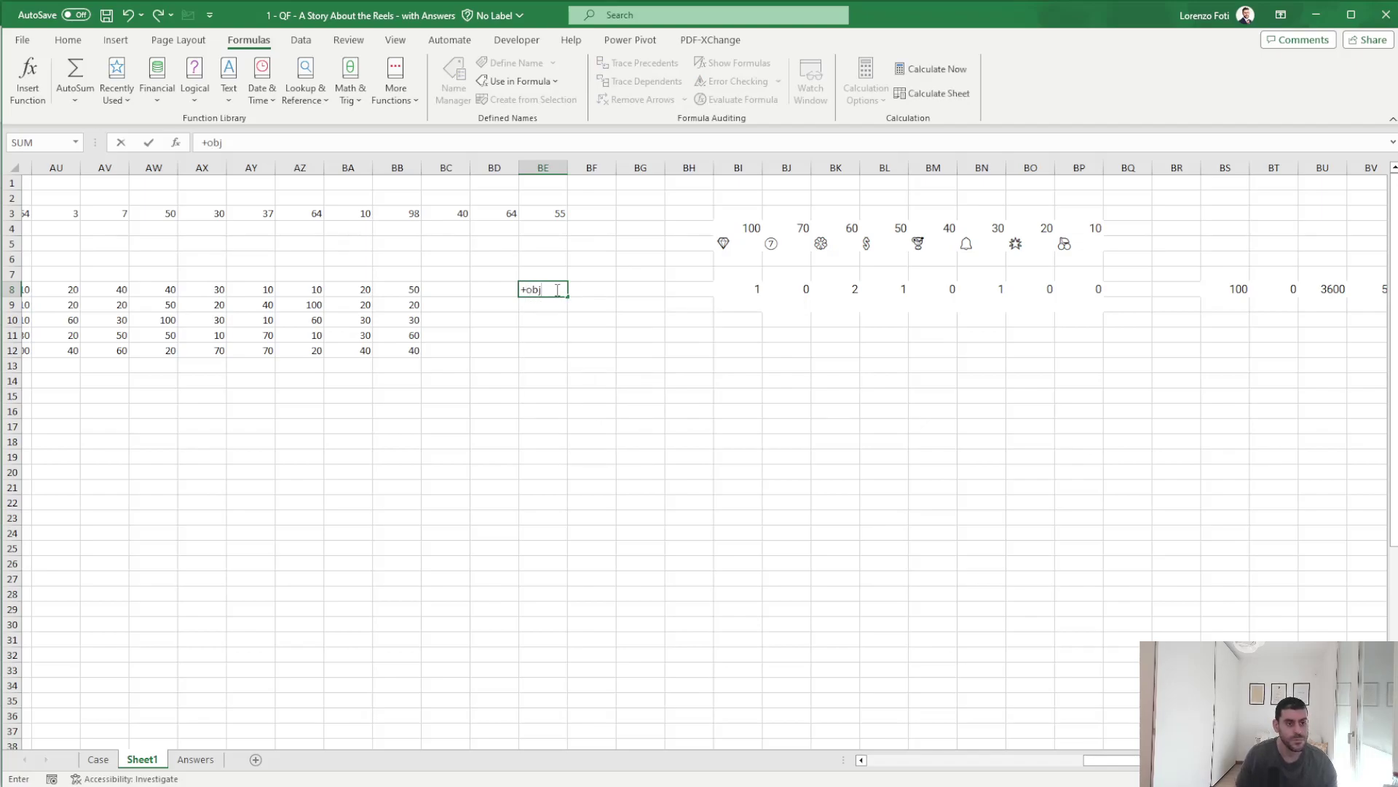
key(Escape)
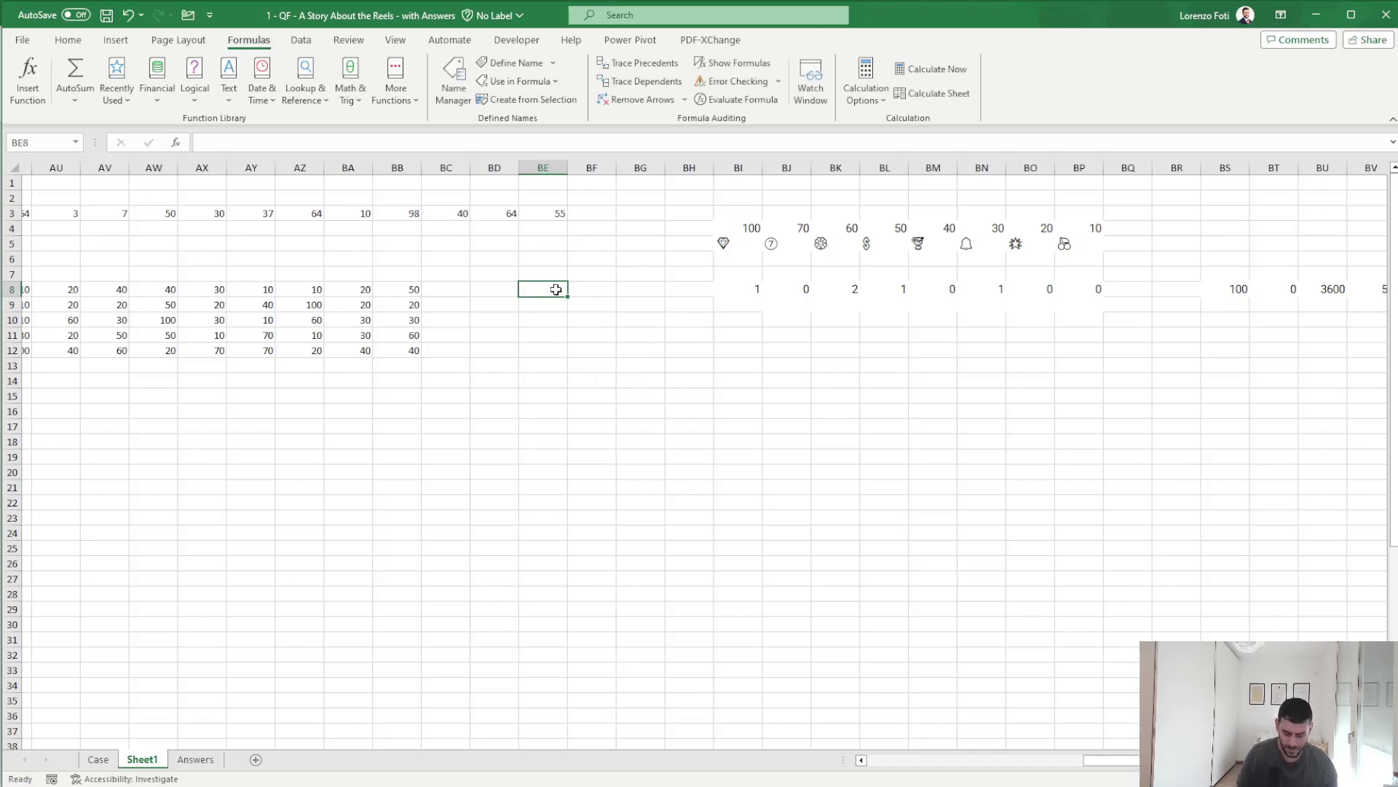
text(+items)
key(Return)
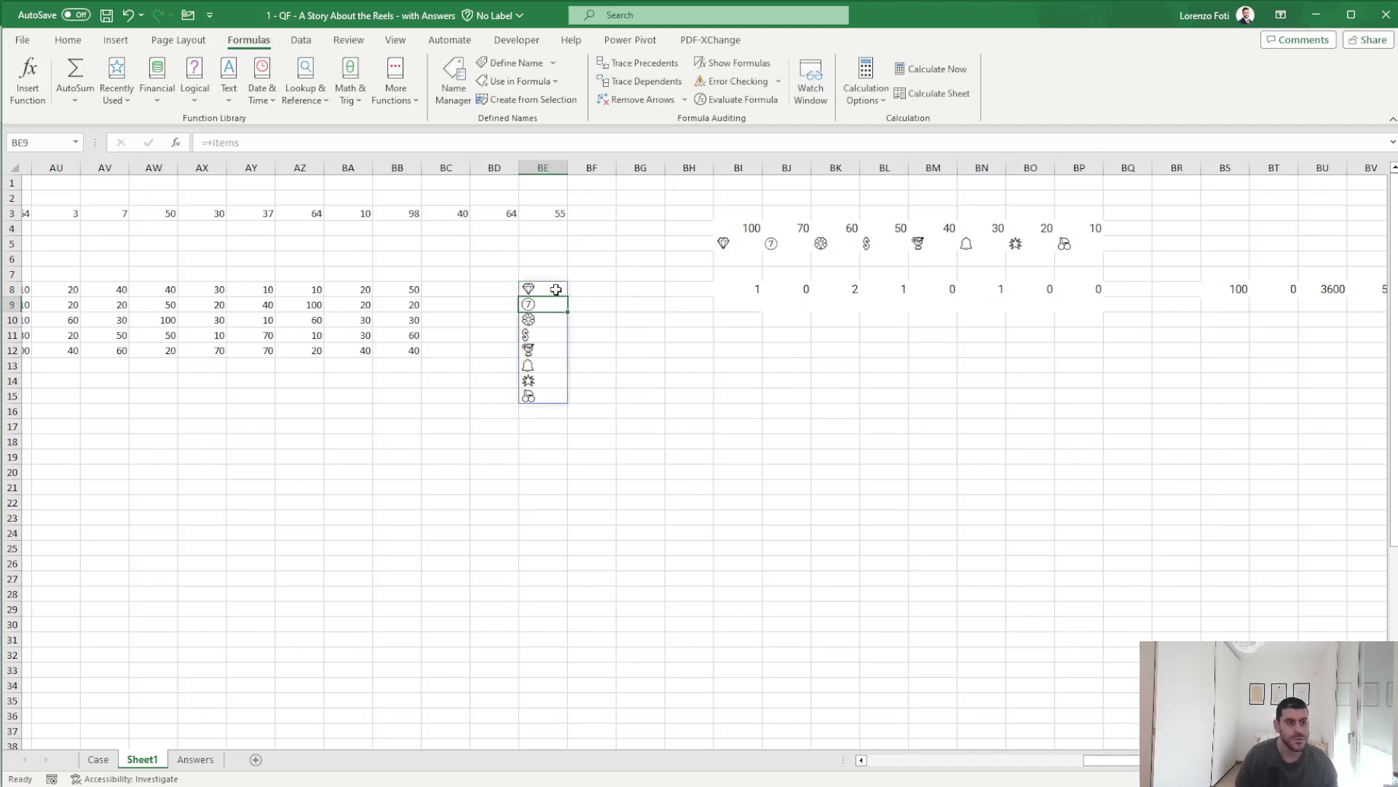
- Enter =+points in BD8 to list their point values, 100 down to 10
key(Up)
key(Left)
text(+points)
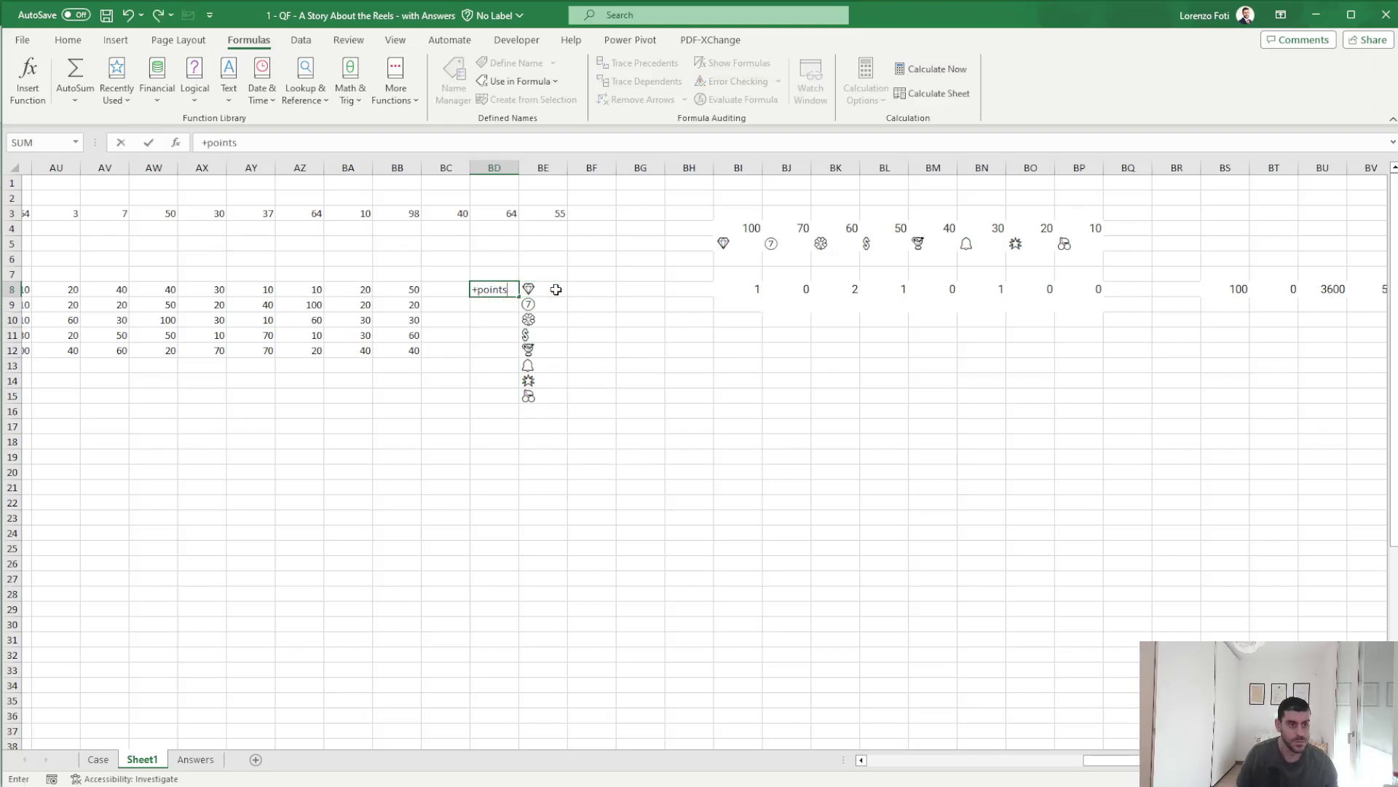
key(BackSpace)
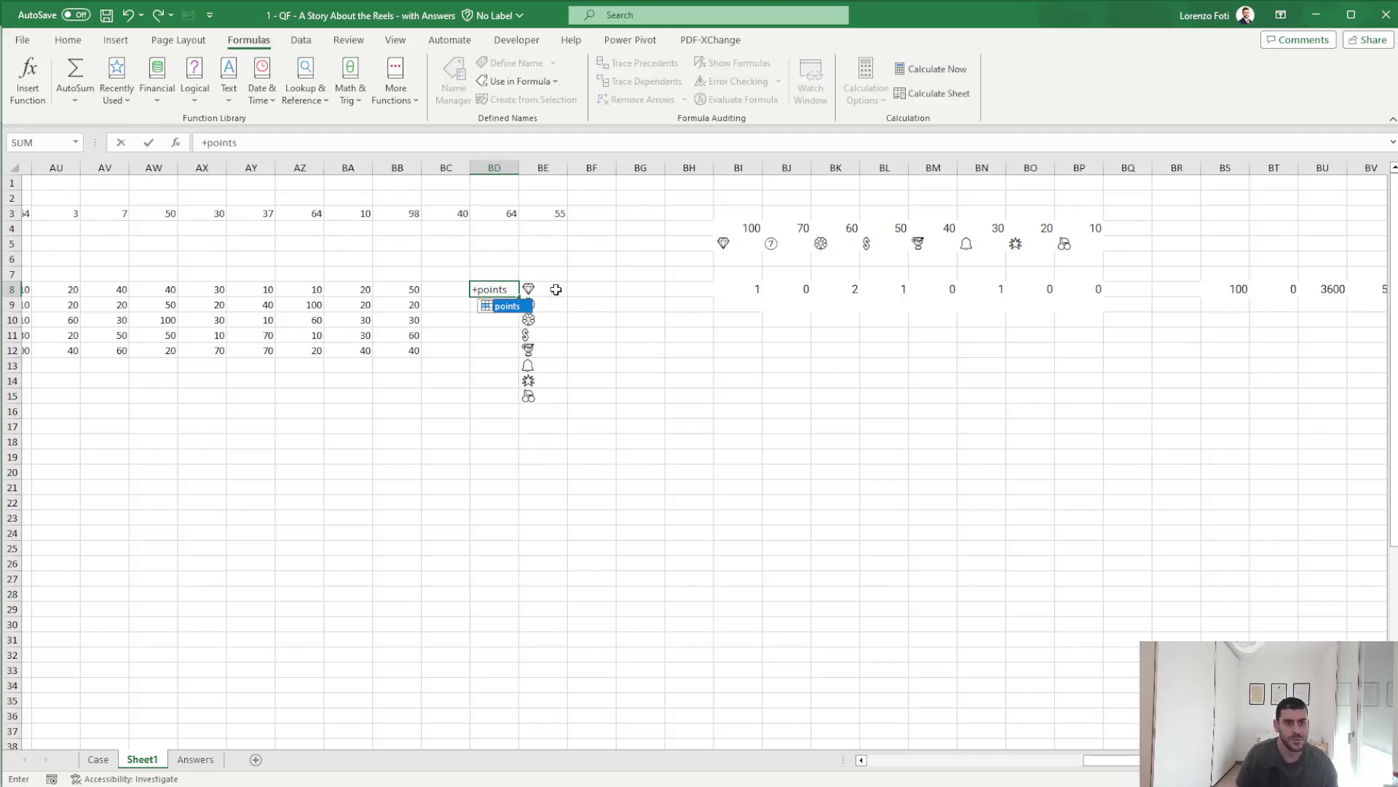
click(556, 289)
key(Right)
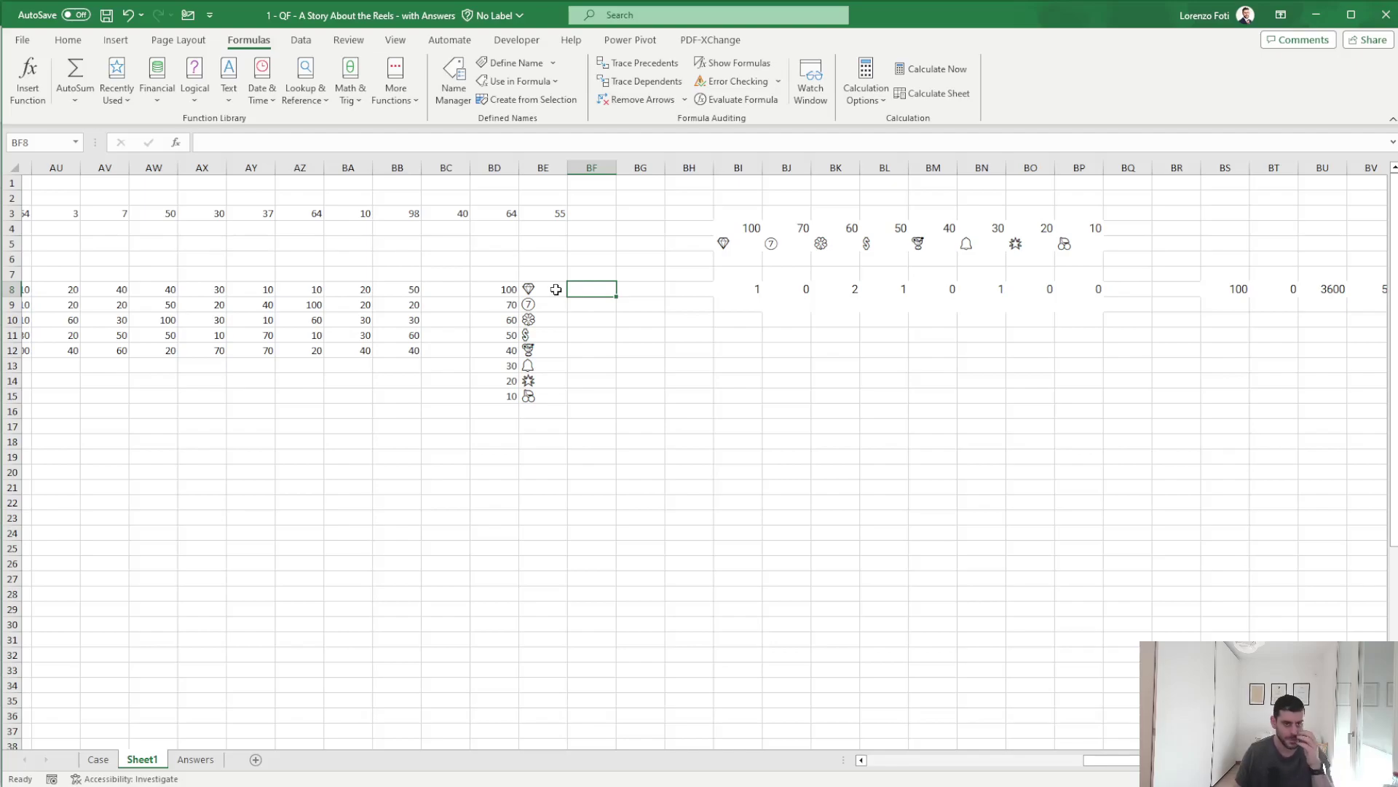
- Enter =COUNTIFS(AH8:AH12;BE8#) in BF8 to count each symbol in the first game
text(+cou)
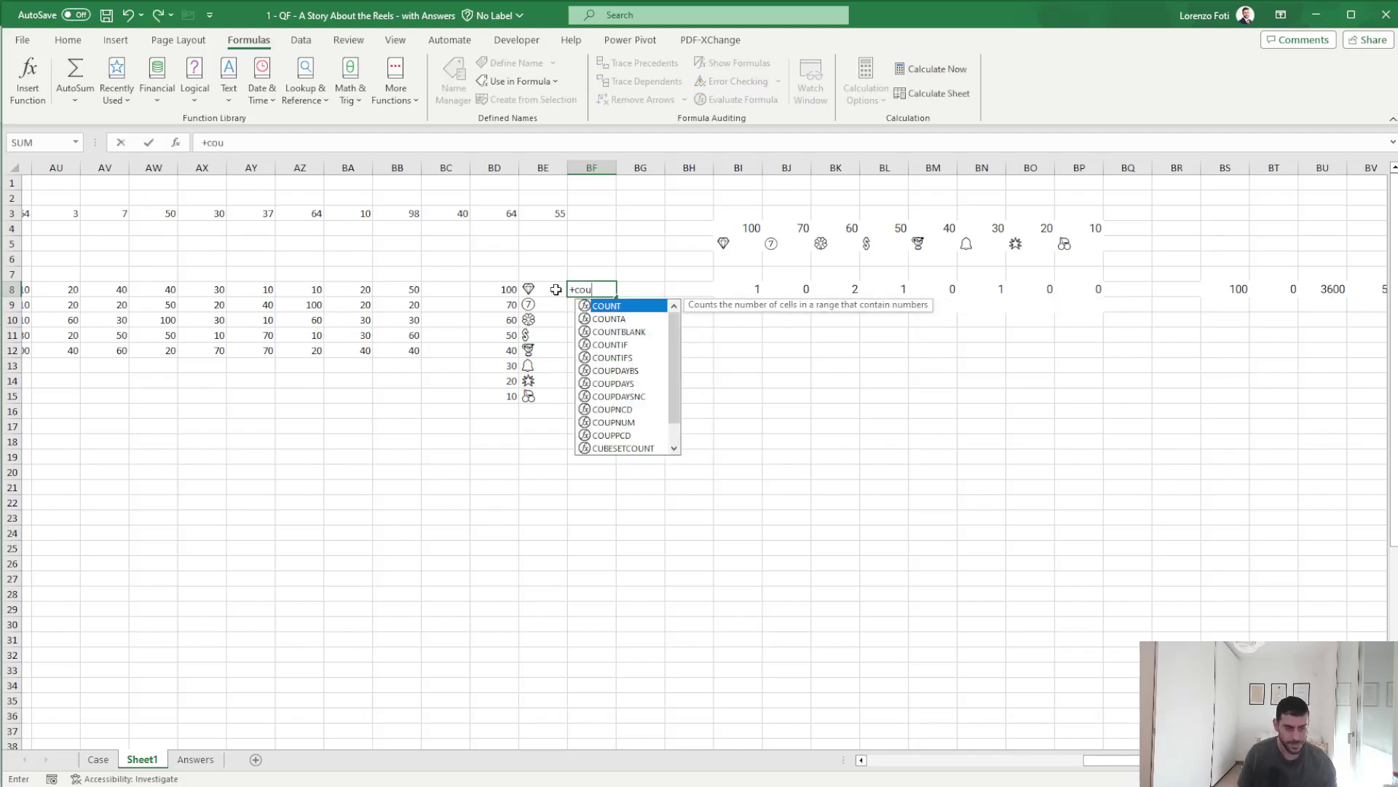
text(ntifs)
key(Tab)
key(Left)
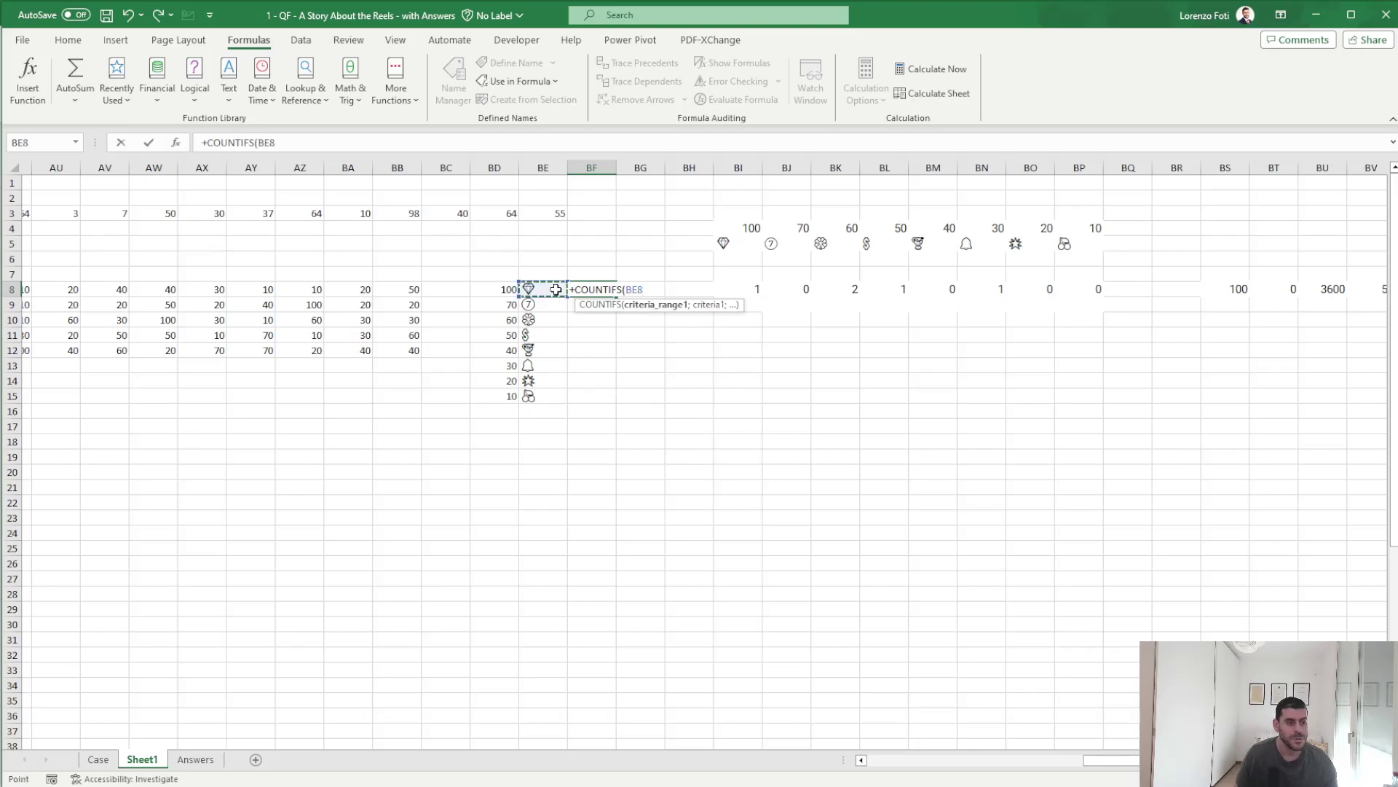
key(Left)
key(Left)
key(Left)
key(Left)
key(Left)
key(Left)
key(Left)
key(Left)
key(Left)
key(Left)
key(Left)
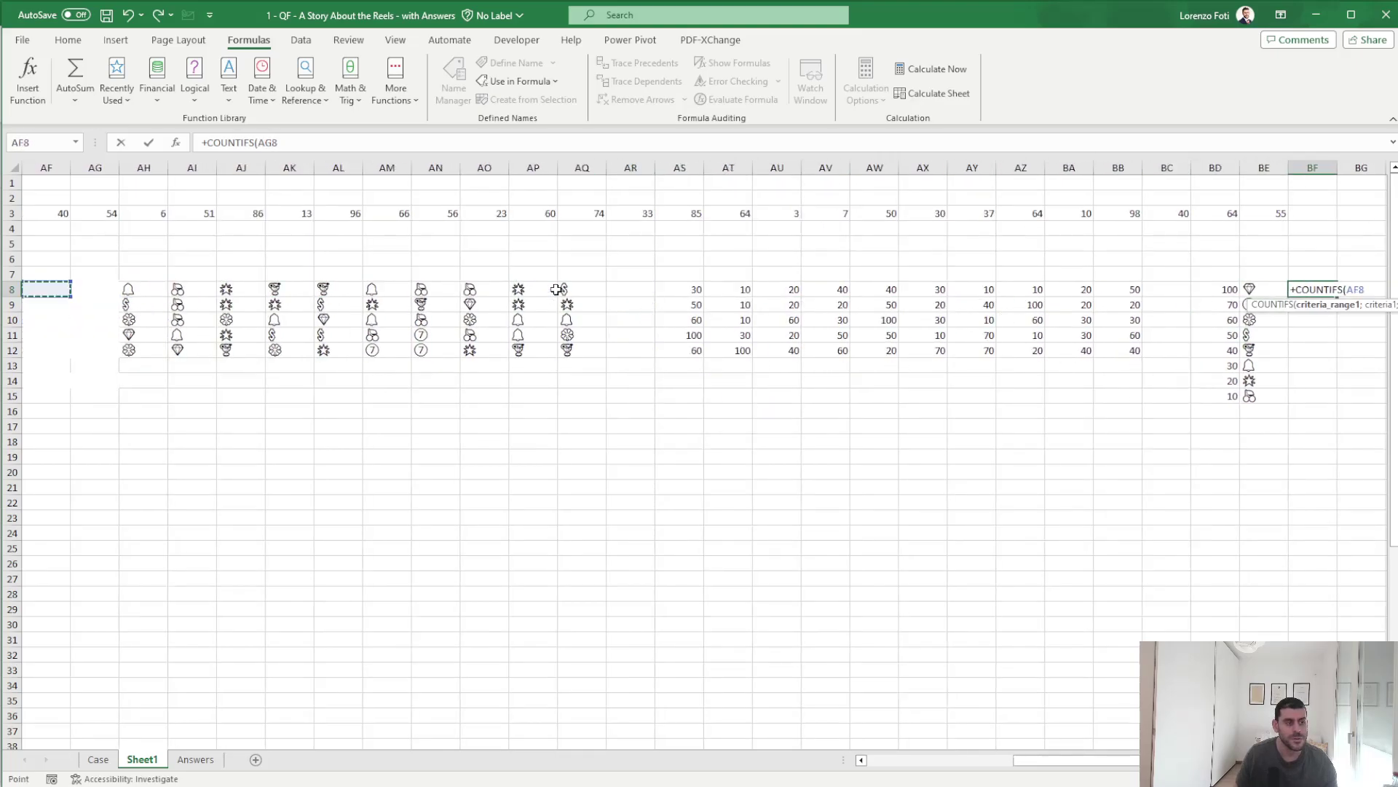
key(Left)
key(Left)
key(Right)
key(shift+Down)
key(shift+Down)
key(shift+Down)
key(shift+Down)
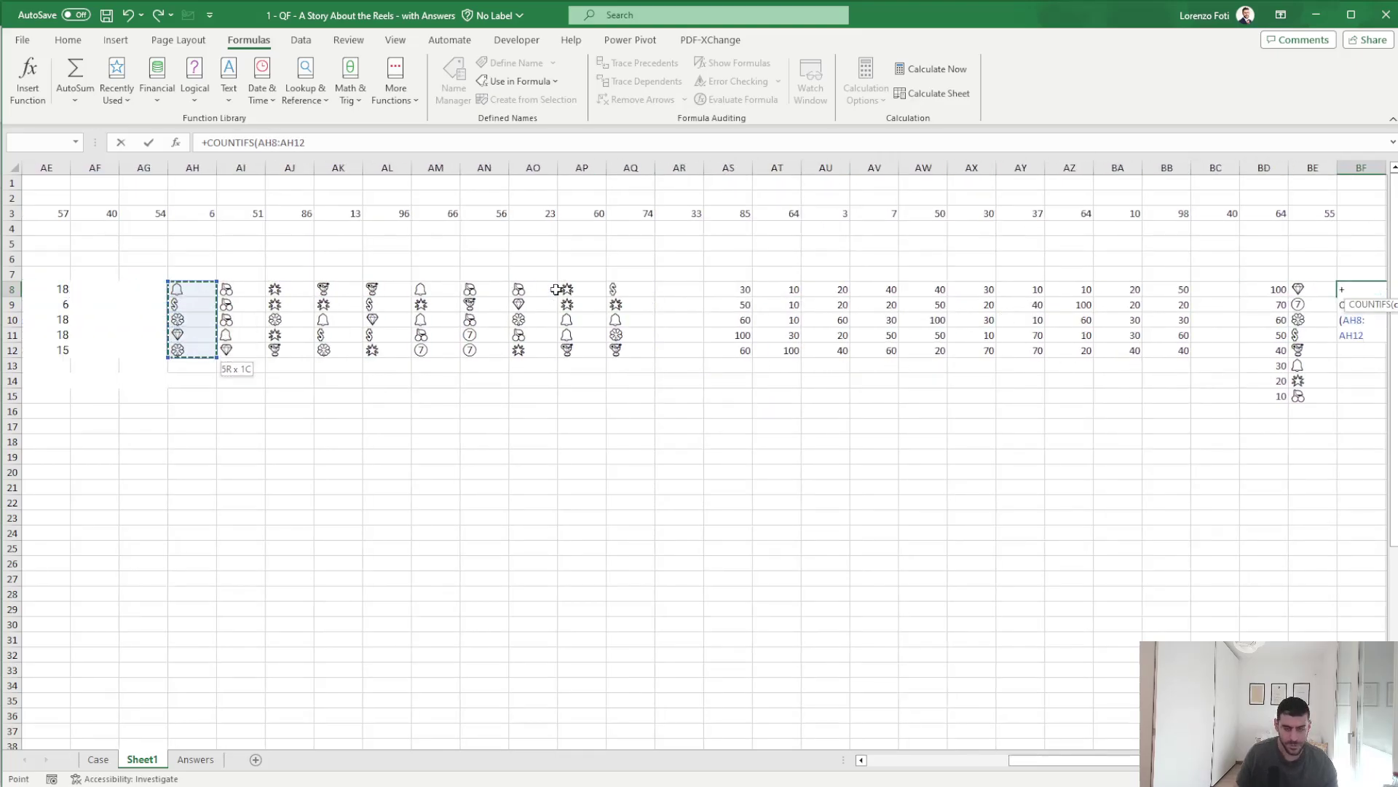
text(;)
key(Left)
key(ctrl+shift+Down)
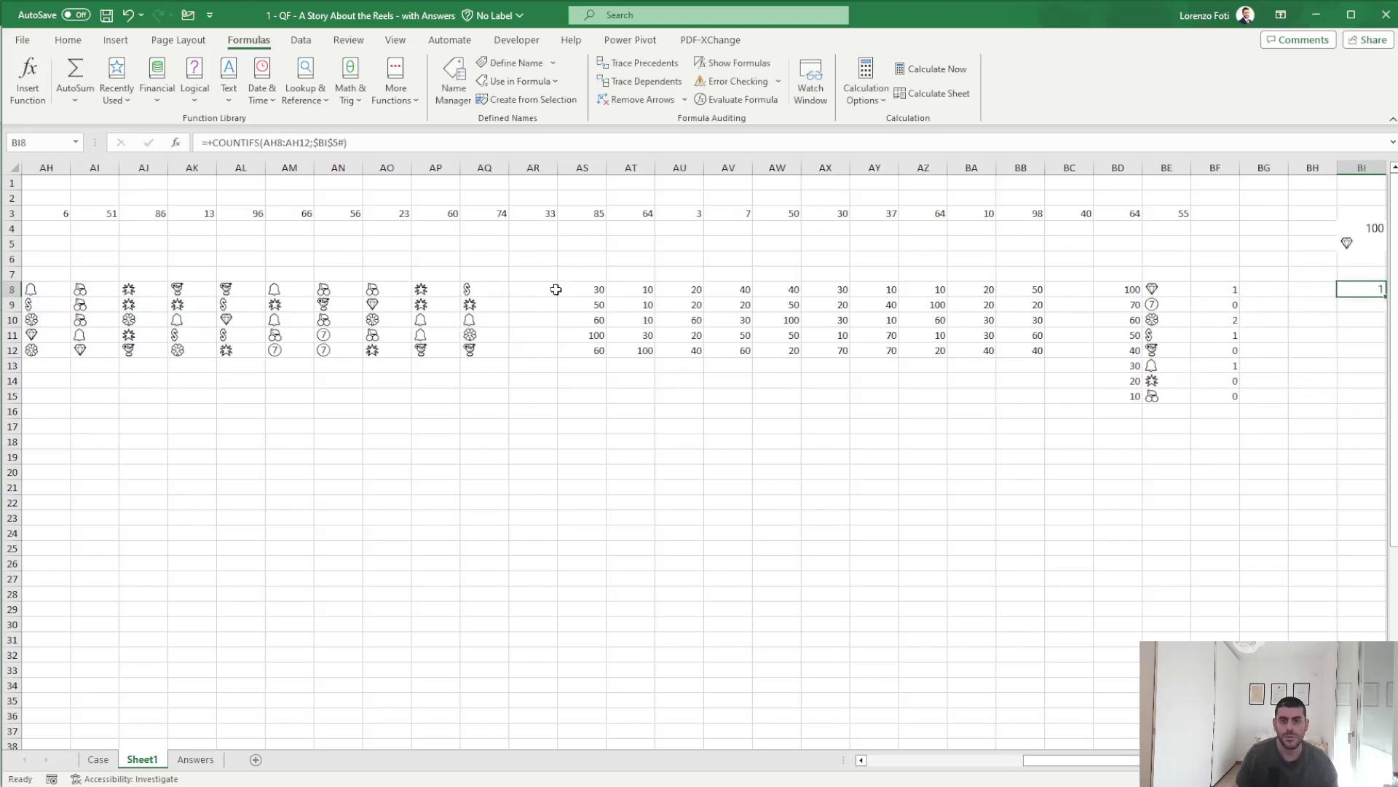
- Insert empty columns at BH to shift the summary block right
key(Left)
key(Left)
key(ctrl+space)
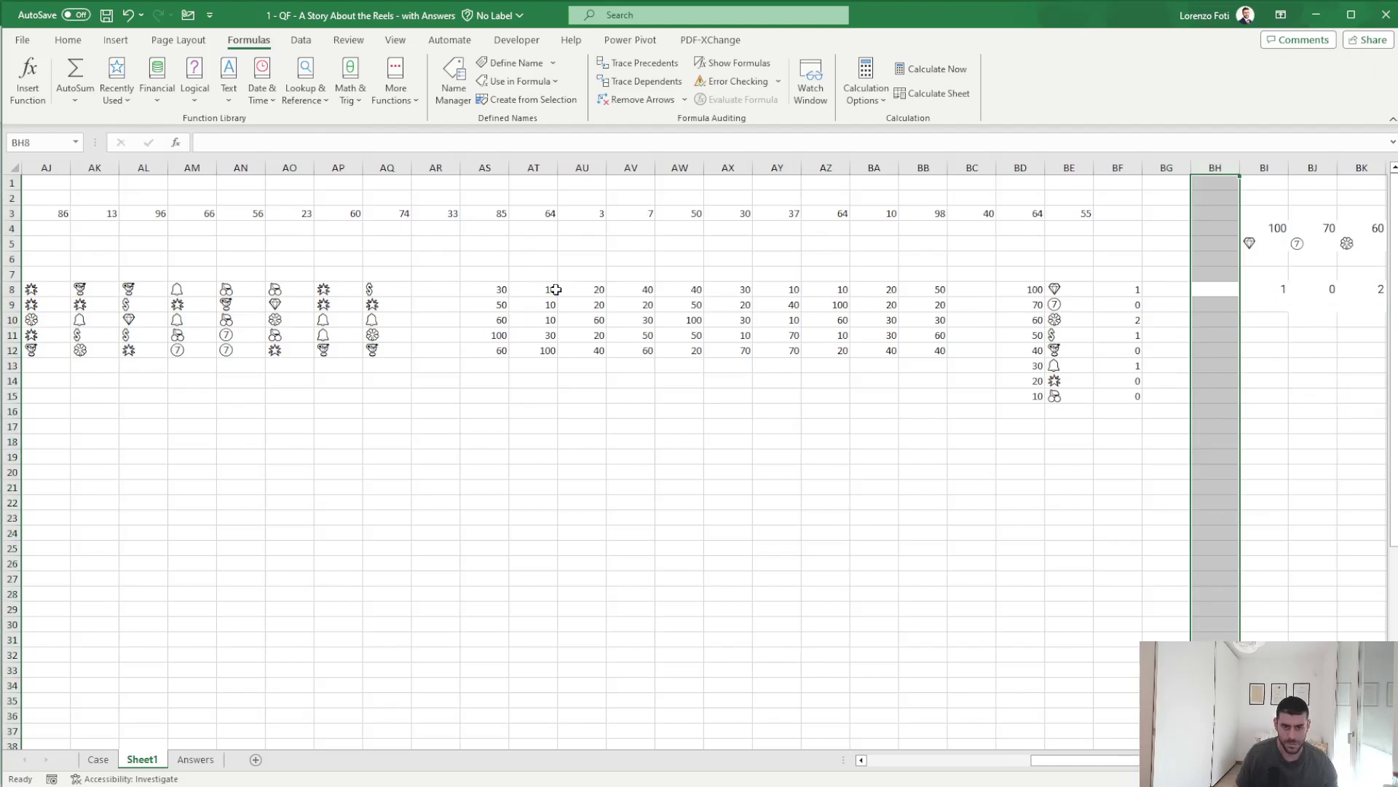
key(ctrl+plus)
key(ctrl+plus)
key(ctrl+plus)
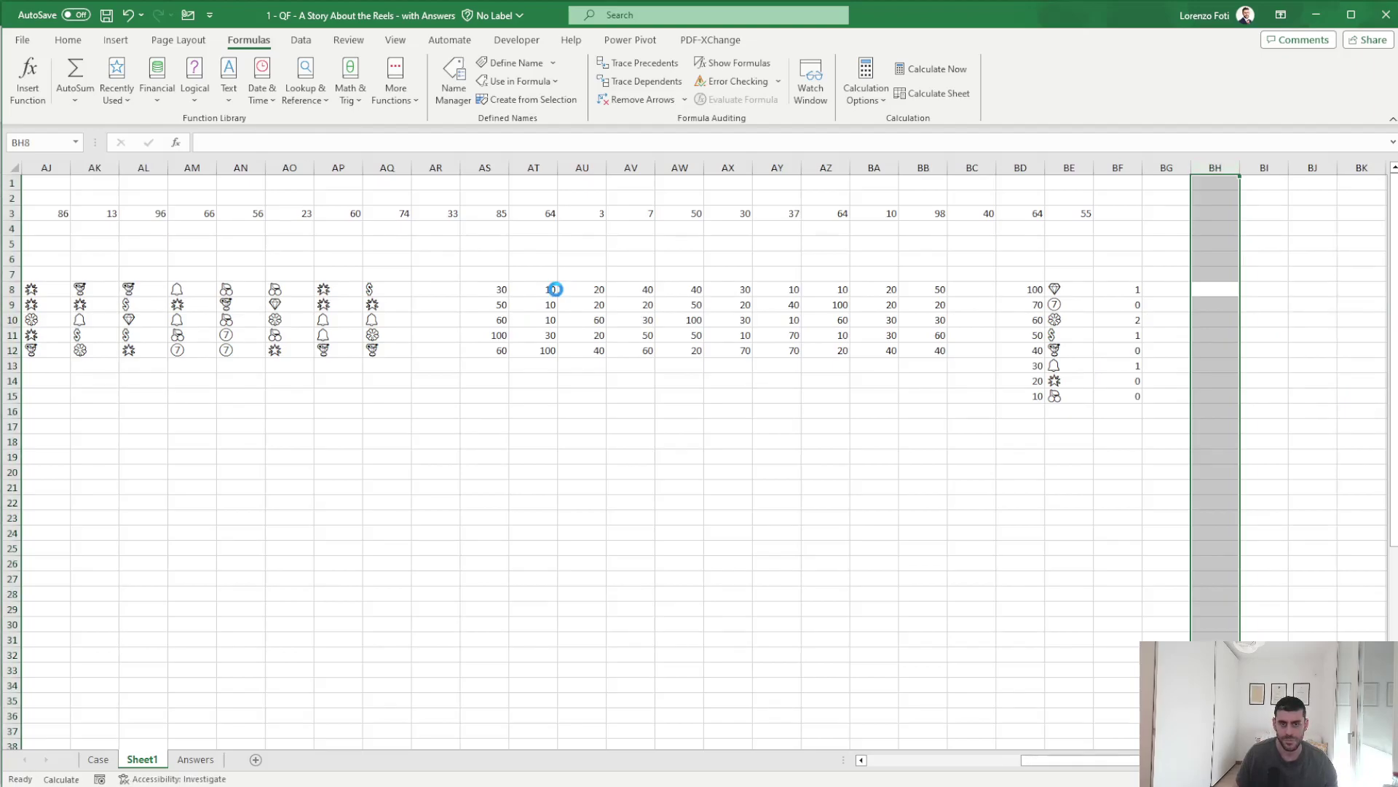
key(Right)
- Copy the BF8 count formula across BG8:BO8 and check the last copied formula
key(Right)
key(Right)
key(Right)
key(Right)
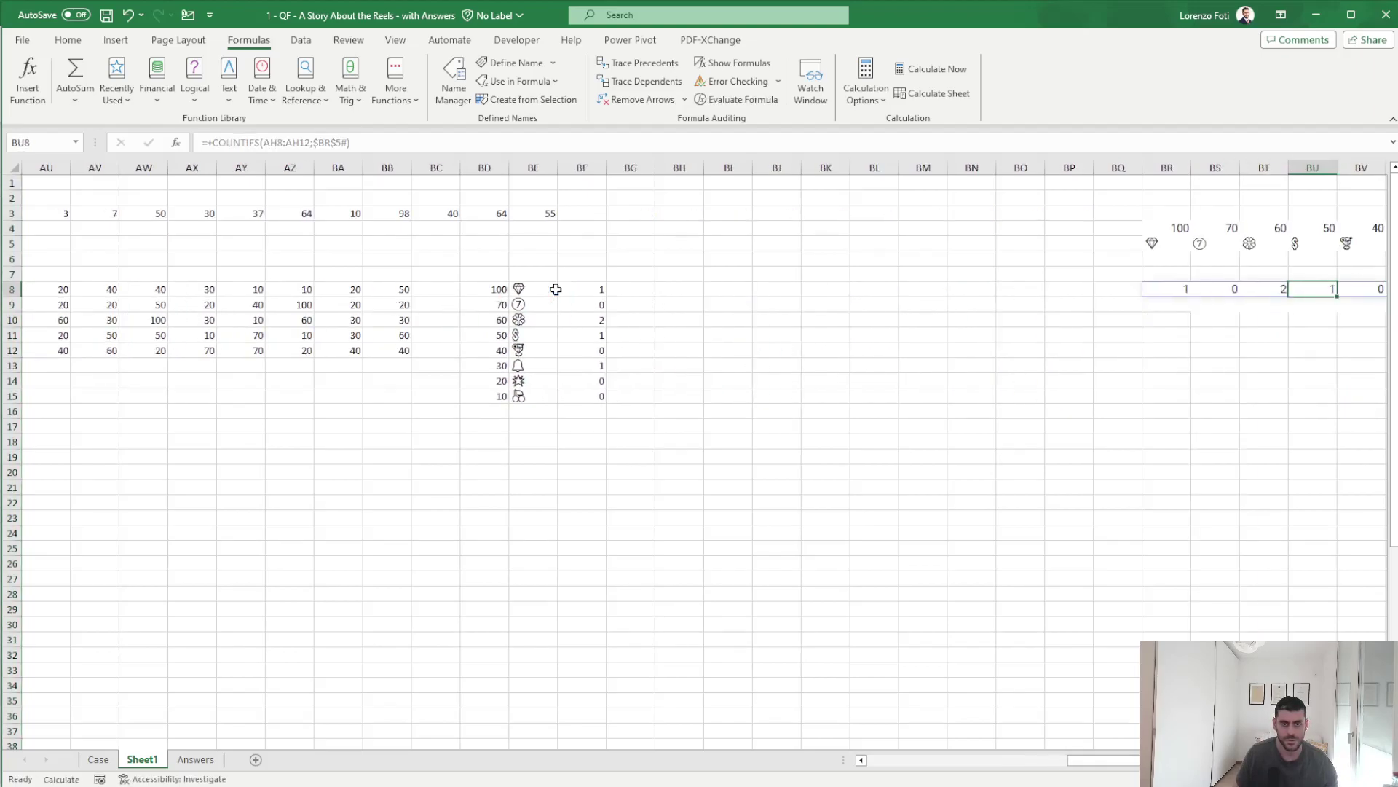
key(Left)
key(Left)
key(Left)
key(Left)
key(ctrl+c)
key(Right)
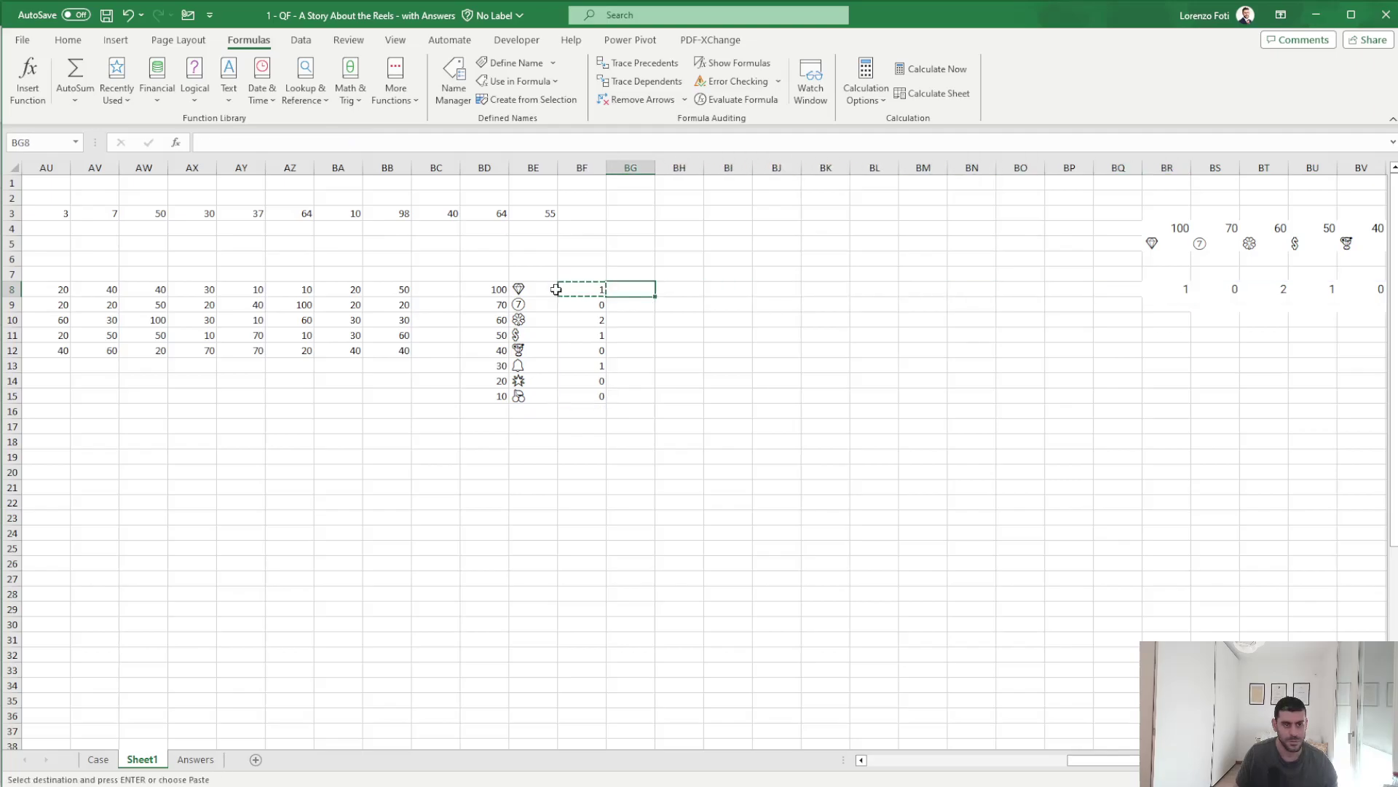
key(shift+Right)
key(shift+Right)
key(shift+Right)
key(shift+Right)
key(shift+Right)
key(shift+Right)
key(ctrl+v)
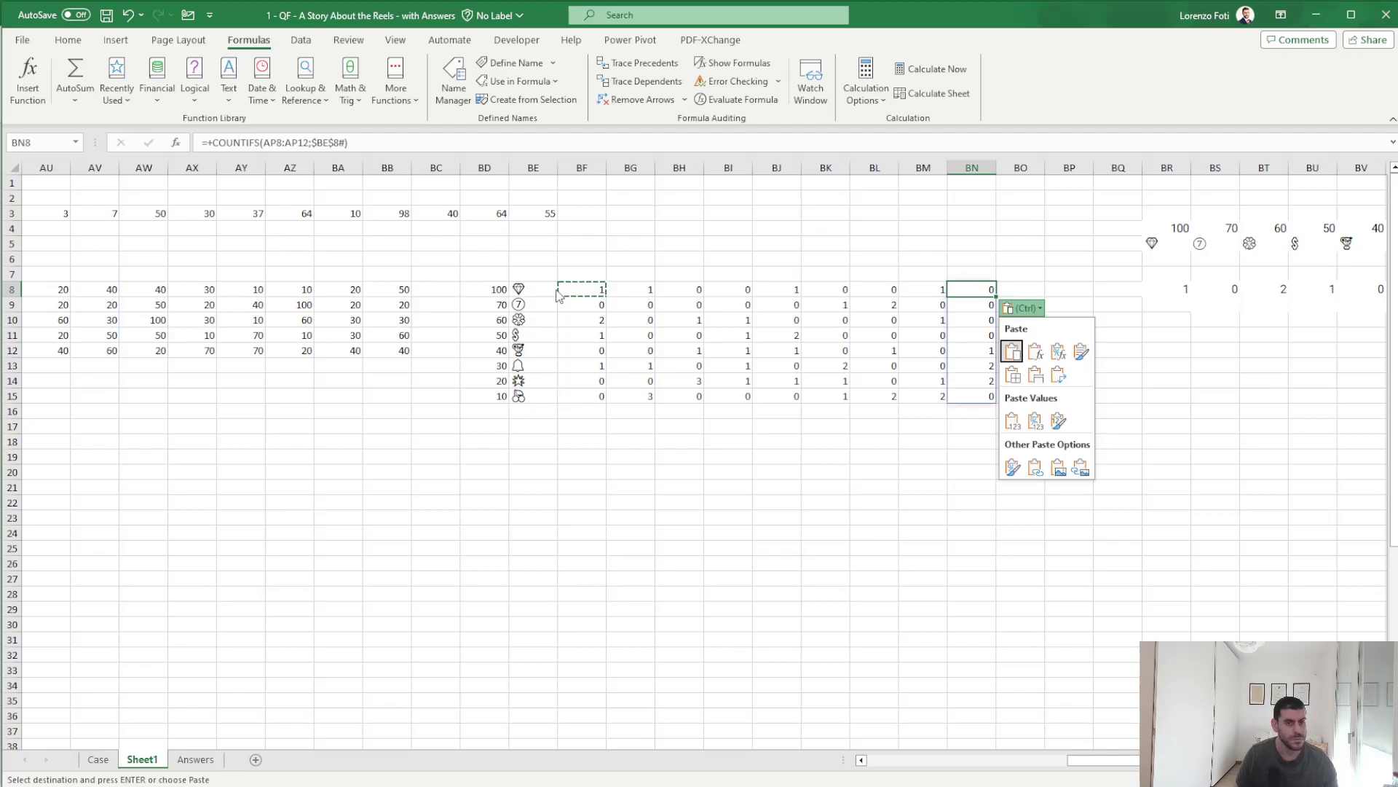
key(Escape)
key(F2)
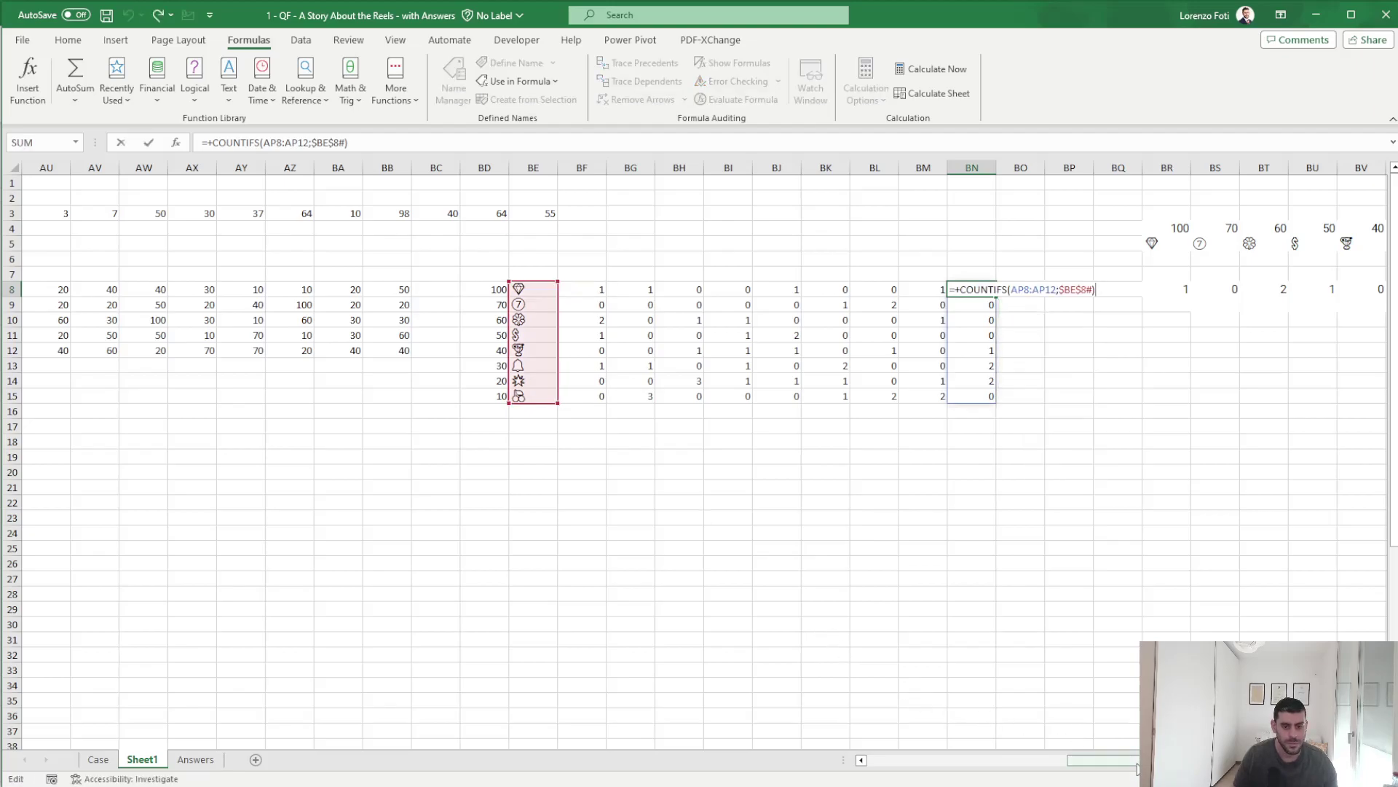
drag(1138, 765, 1140, 761)
key(Escape)
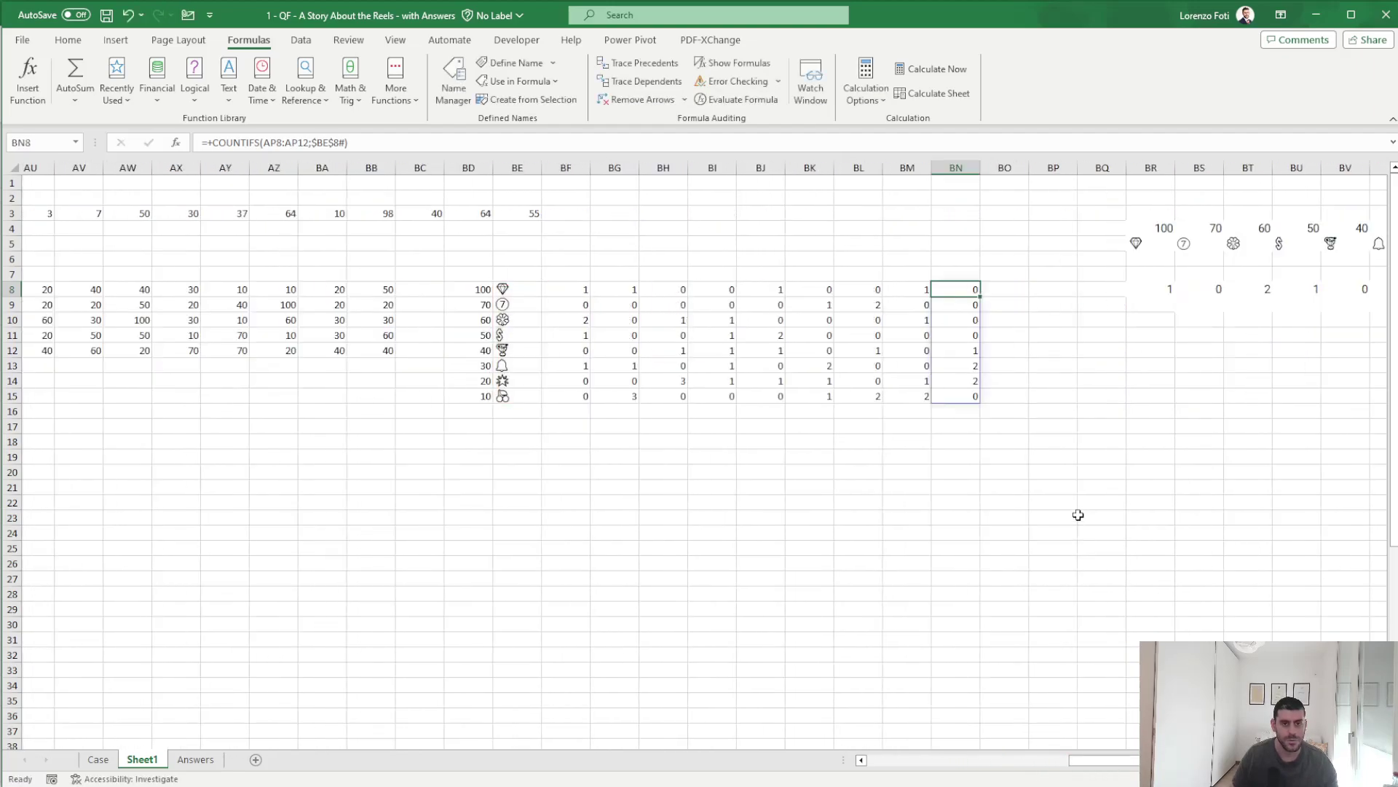
key(Right)
- Copy the IF points formula from CB8 without changing the cell
key(Right)
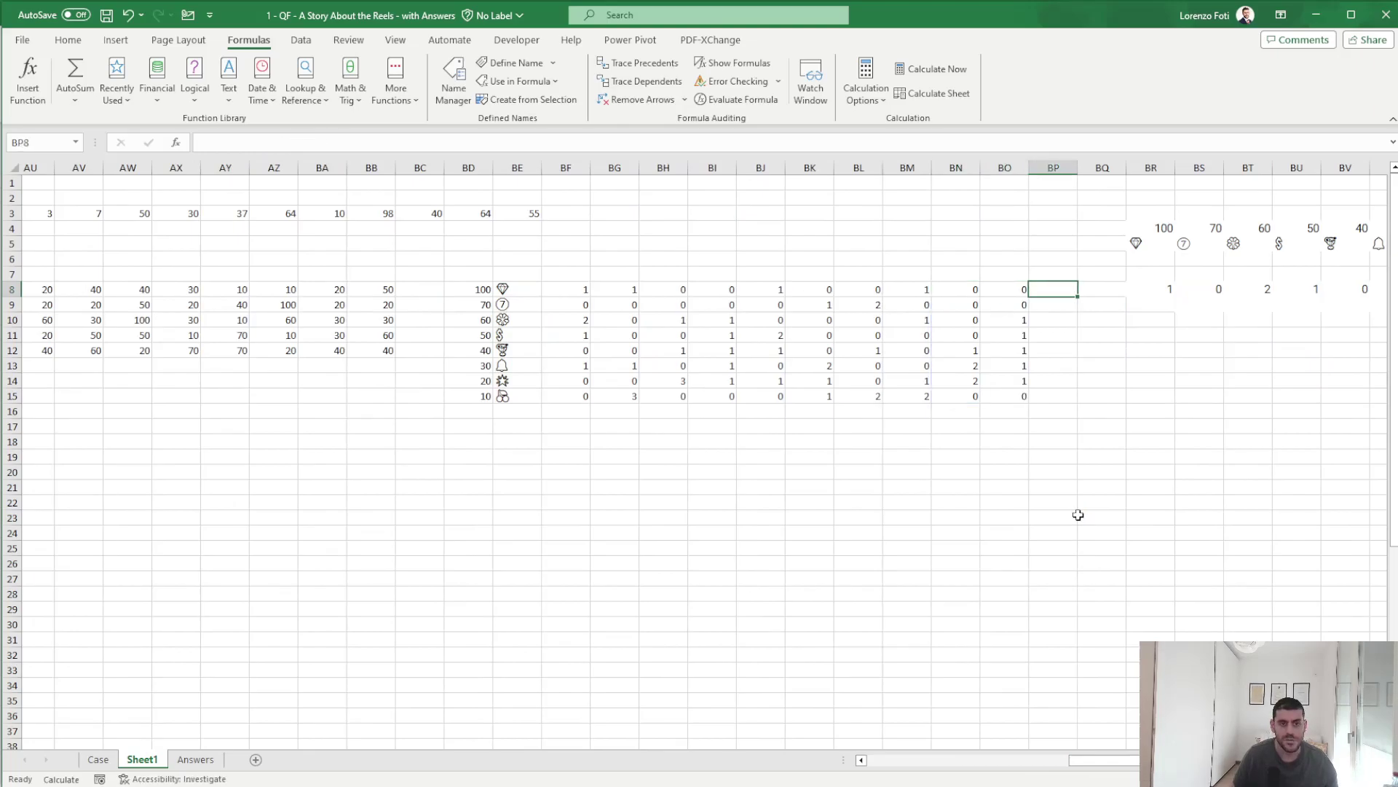
key(Right)
key(Right)
key(Right)
key(Right)
key(Right)
key(Right)
key(Right)
key(Right)
key(Right)
key(Right)
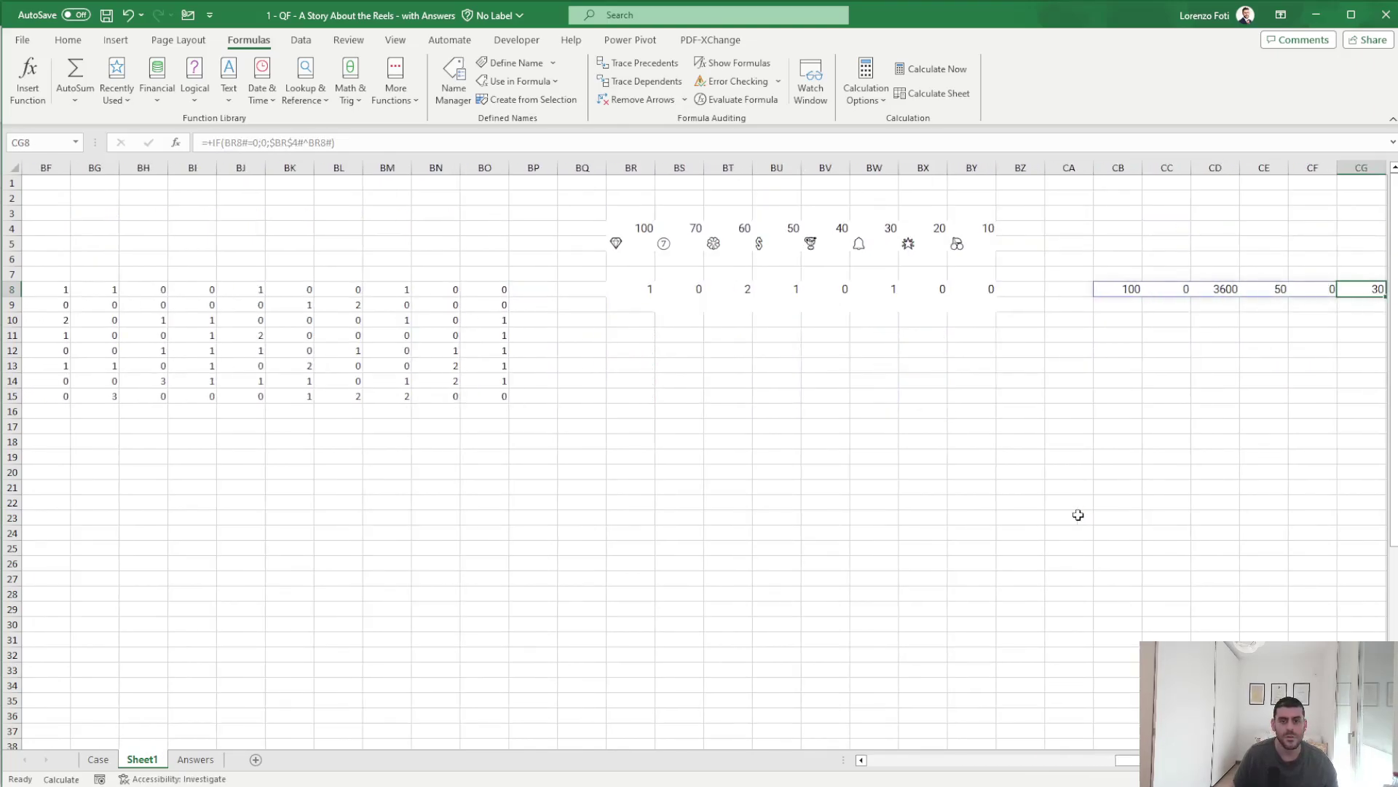
key(Right)
key(Right)
key(Left)
key(Left)
key(Left)
key(Left)
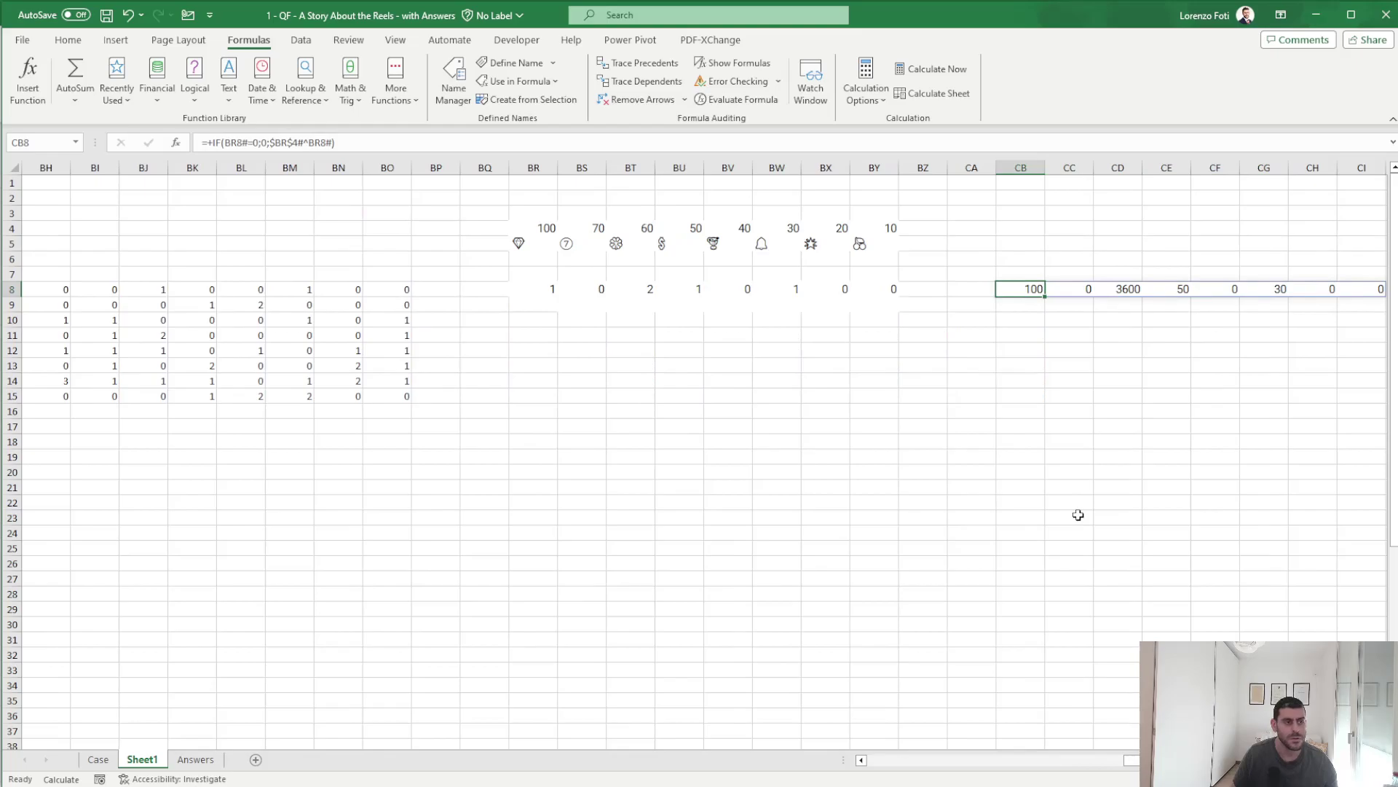
key(F2)
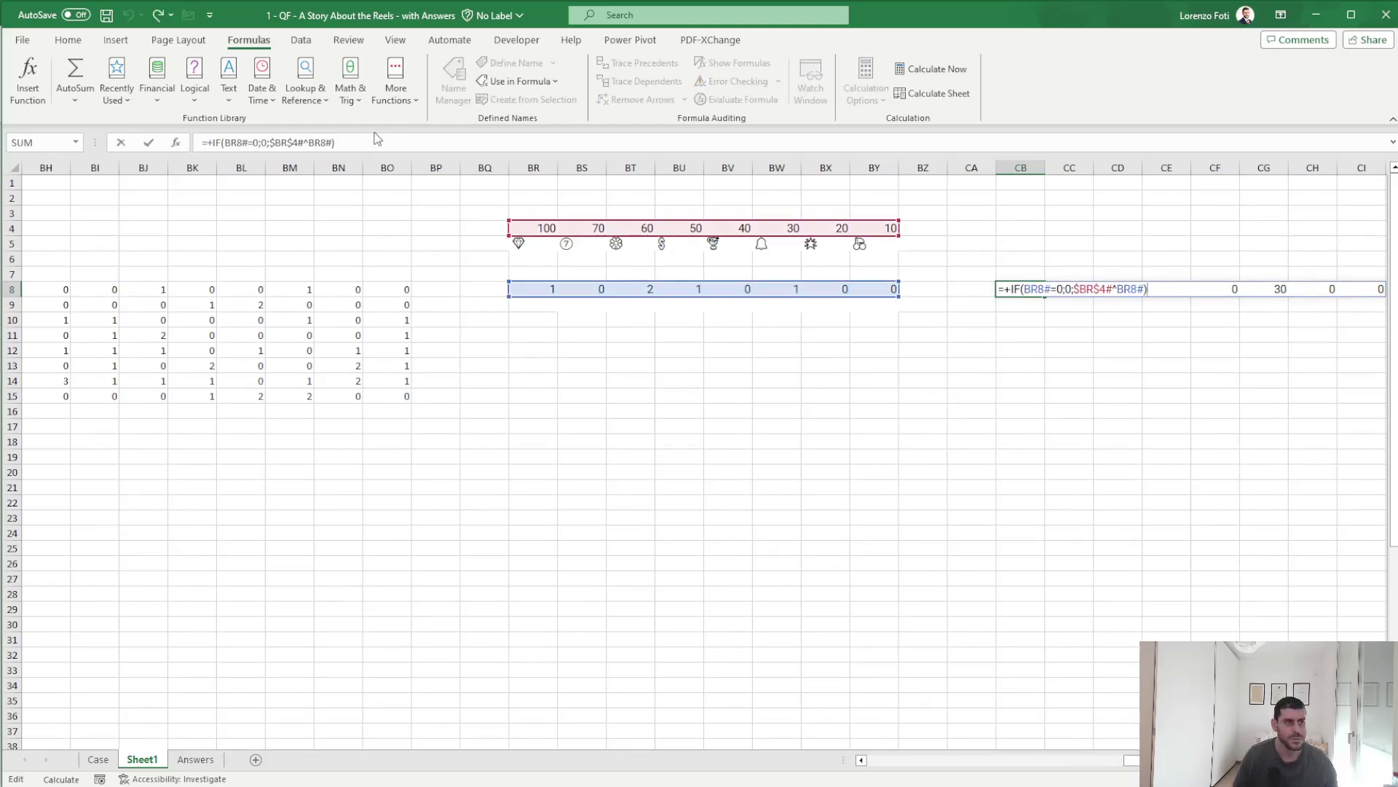
drag(339, 142, 151, 142)
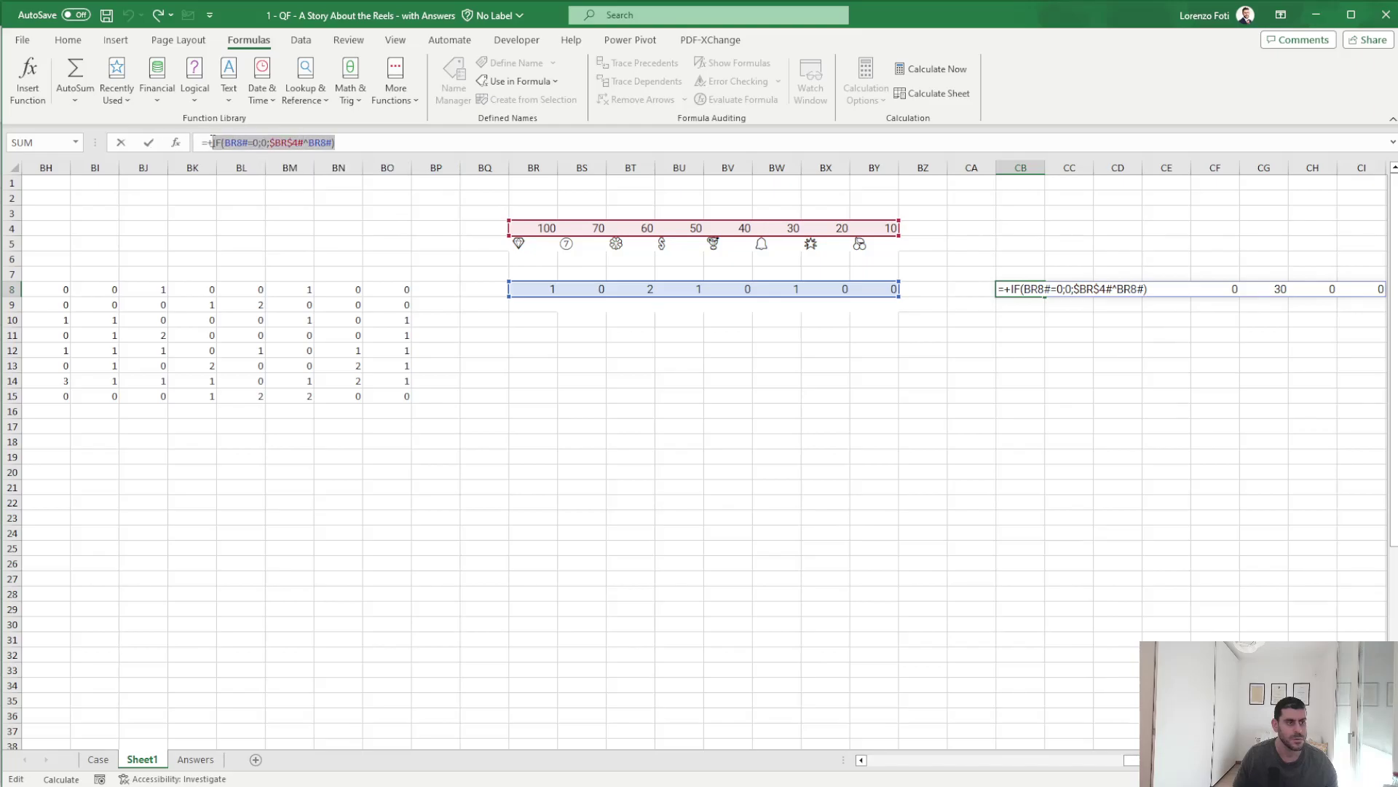
key(Escape)
- Cancel a misplaced paste of the points formula in AS15 and select BF18 instead
mouse_move(1132, 760)
mouse_down()
mouse_move(994, 758)
mouse_move(1016, 758)
mouse_up()
click(832, 395)
text(+)
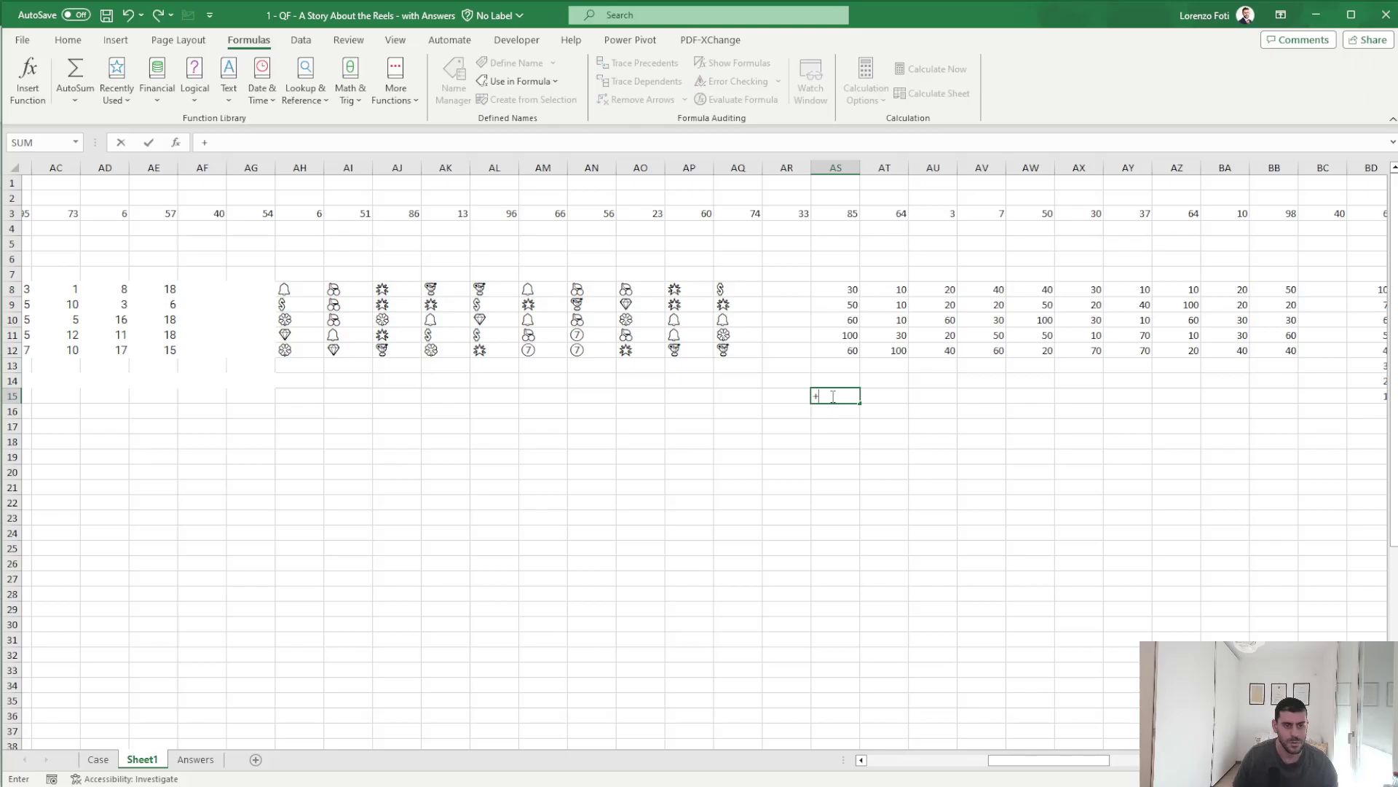
text(IF(BR8#=0;0;$BR$4#^BR8#))
double_click(843, 396)
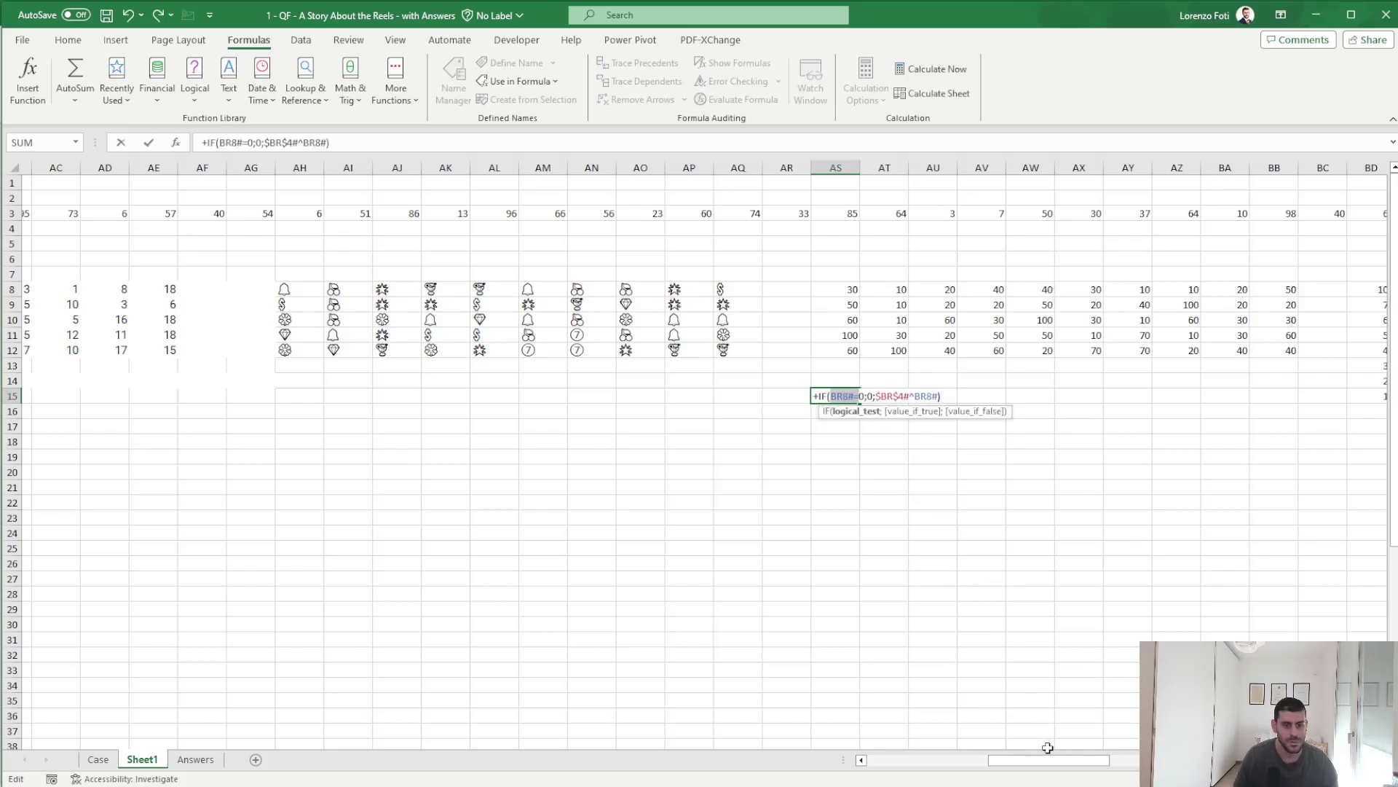
drag(1047, 757, 1118, 757)
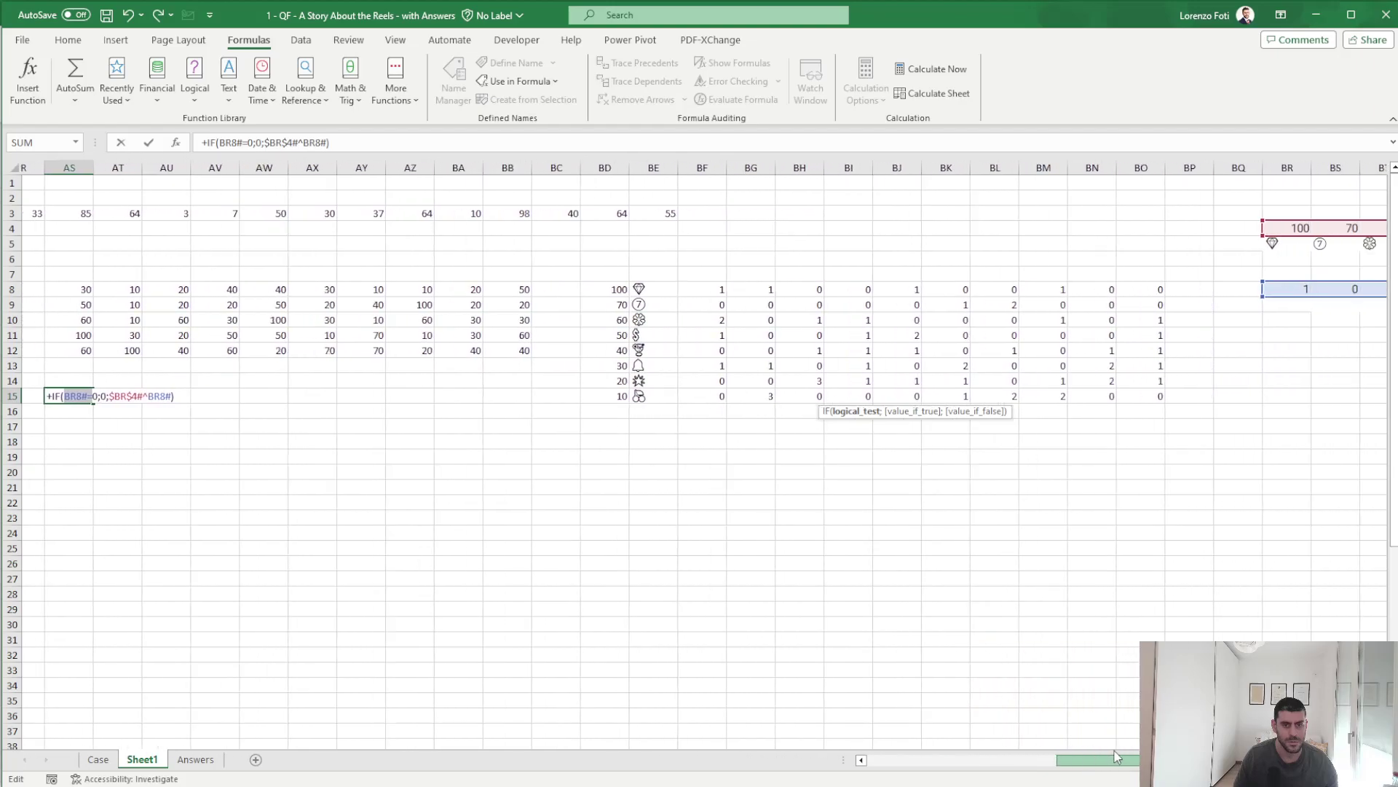
drag(1118, 757, 1103, 758)
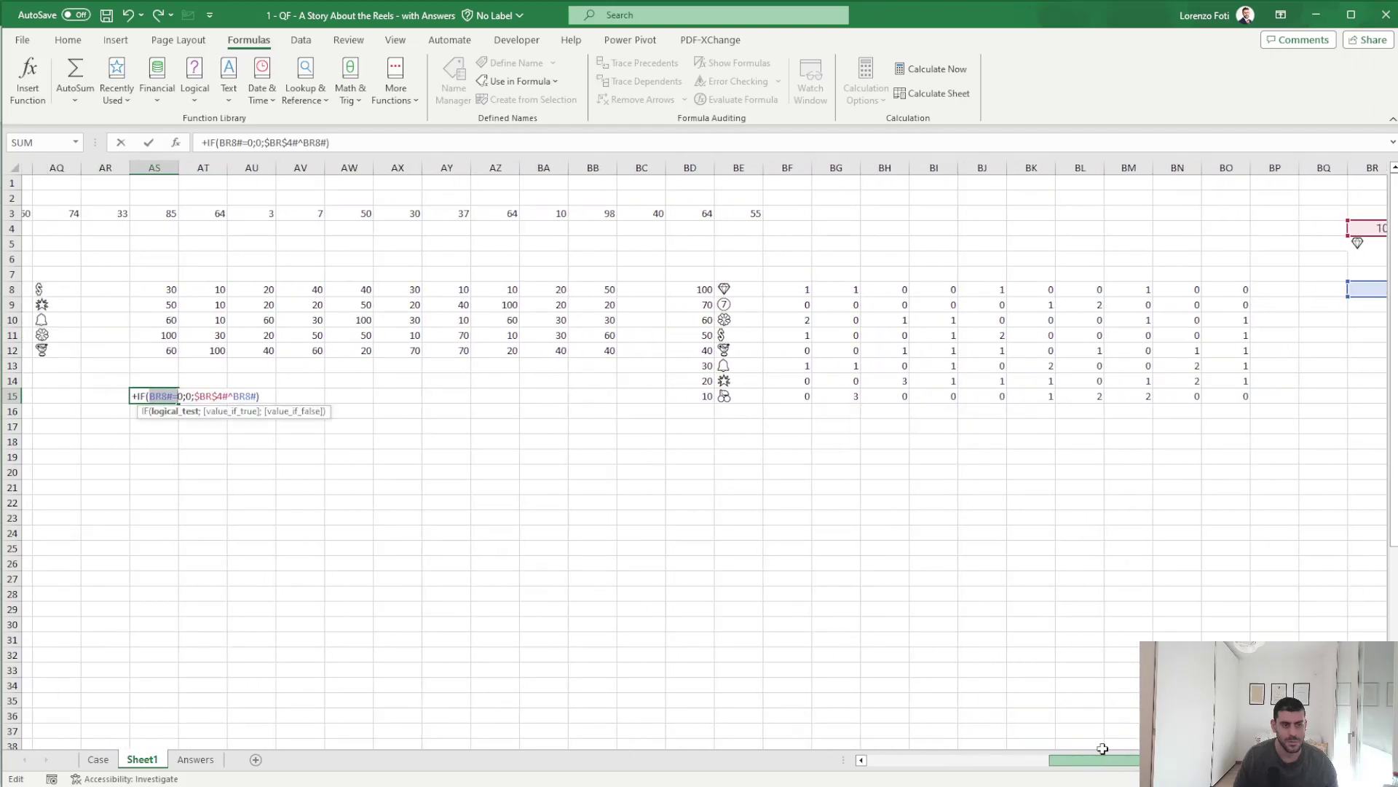
key(Escape)
click(809, 444)
- Paste the points formula into BF18, pointing it at the first game's counts and absolute BD point values
text(+)
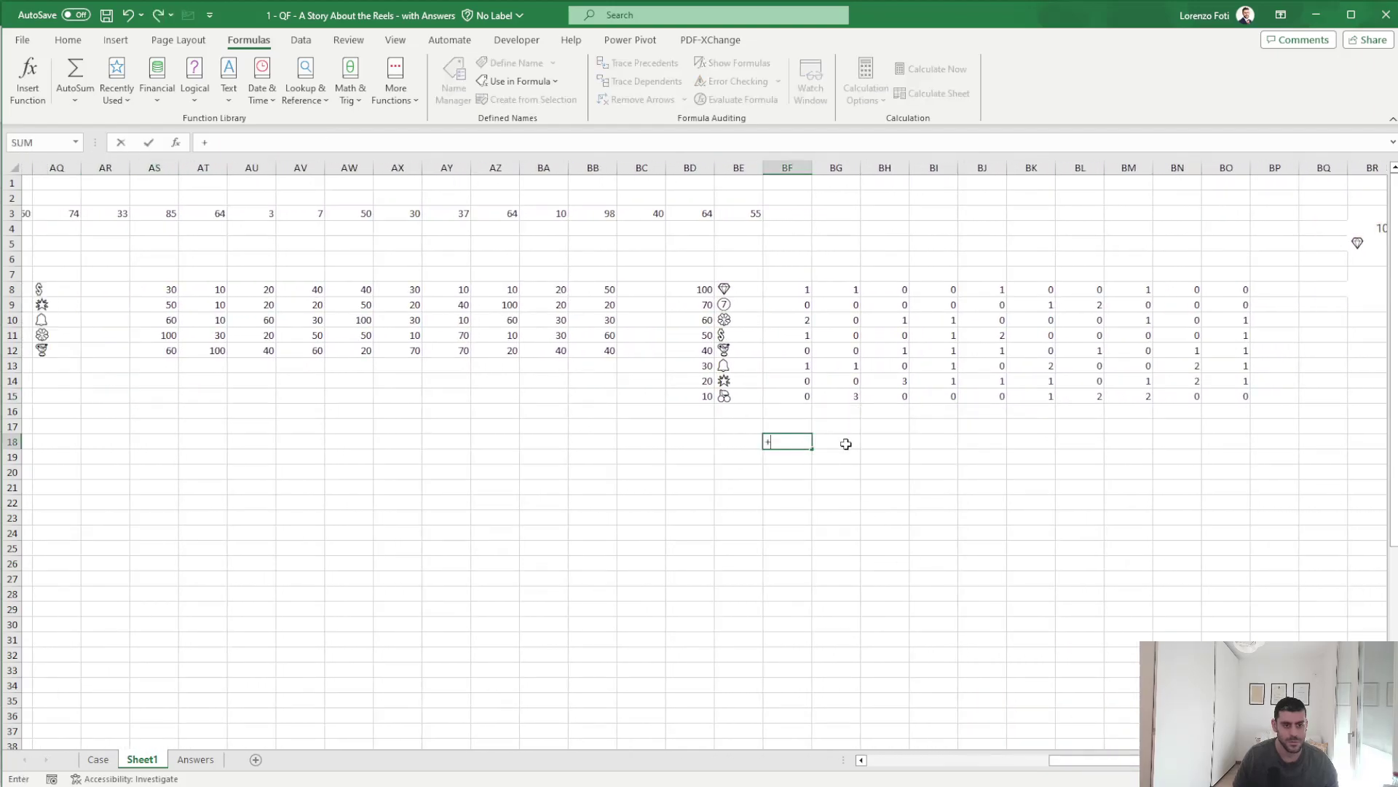
text(IF(BR8#=0;0;$BR$4#^BR8#))
drag(814, 442, 783, 442)
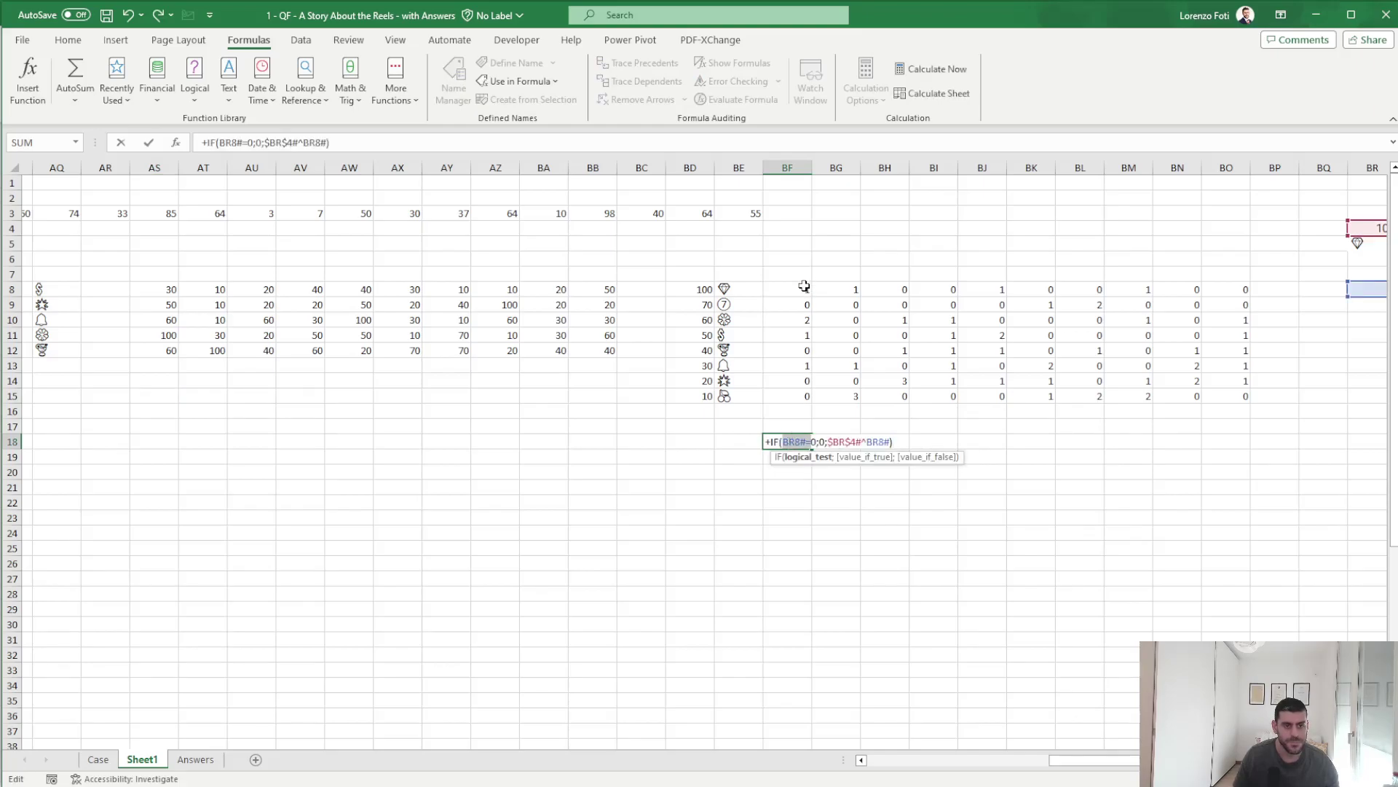
drag(804, 287, 804, 396)
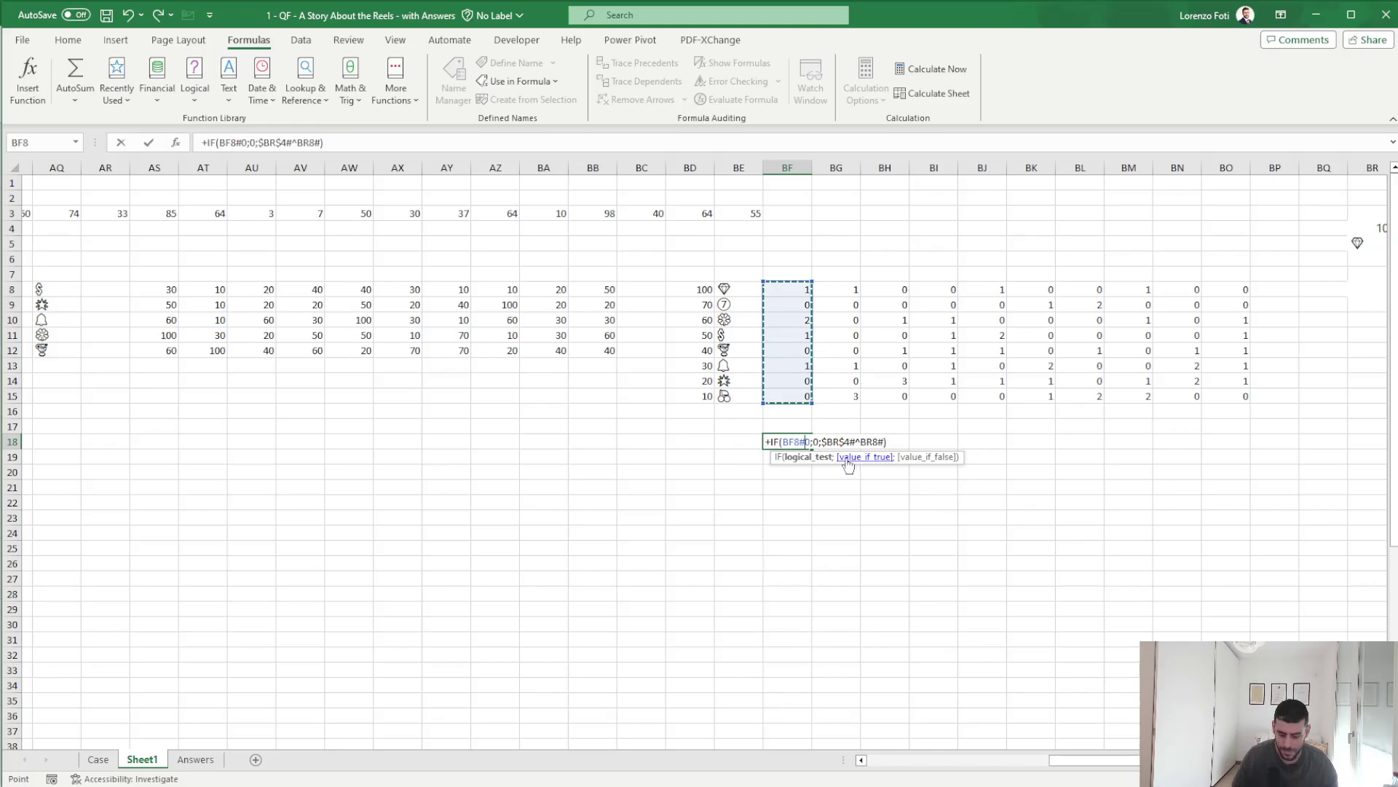
key(Delete)
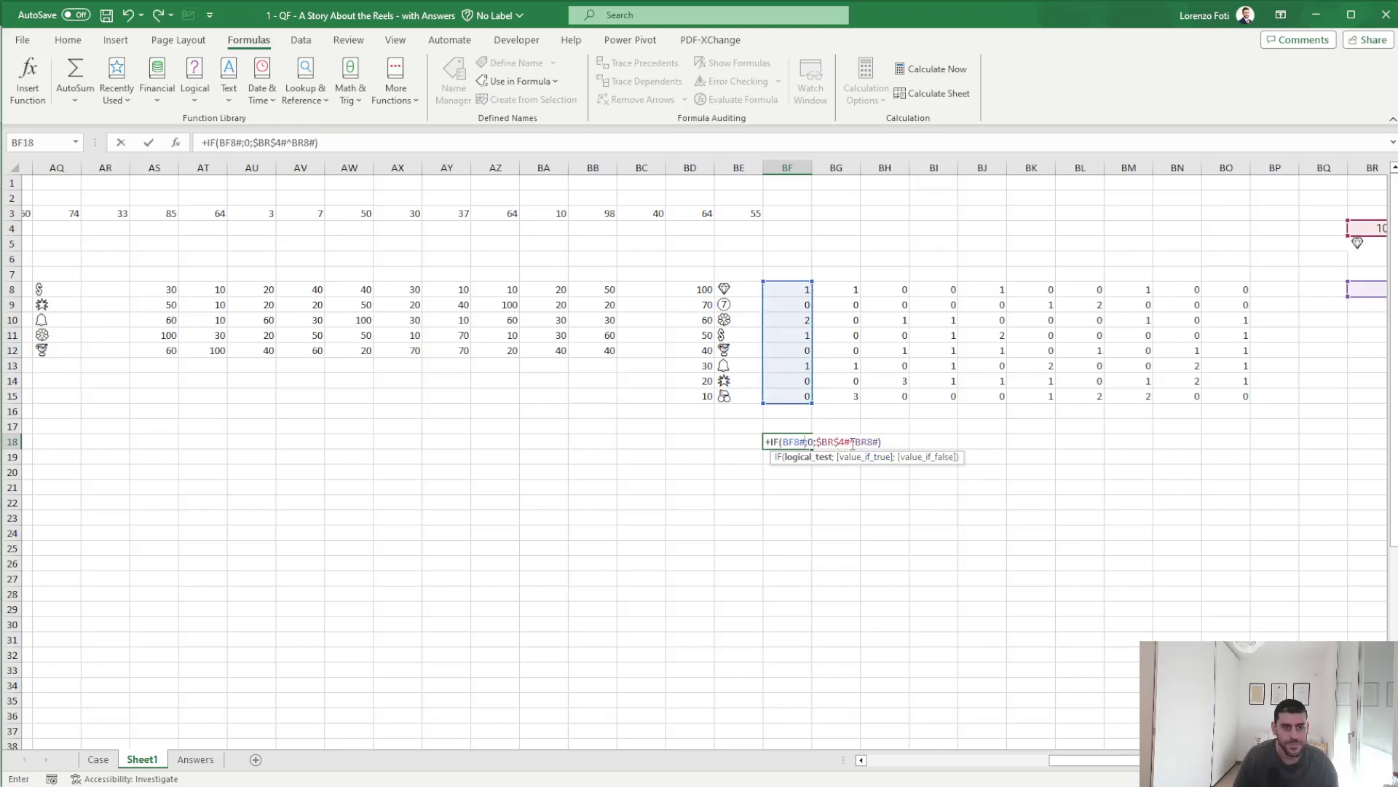
drag(820, 443, 816, 443)
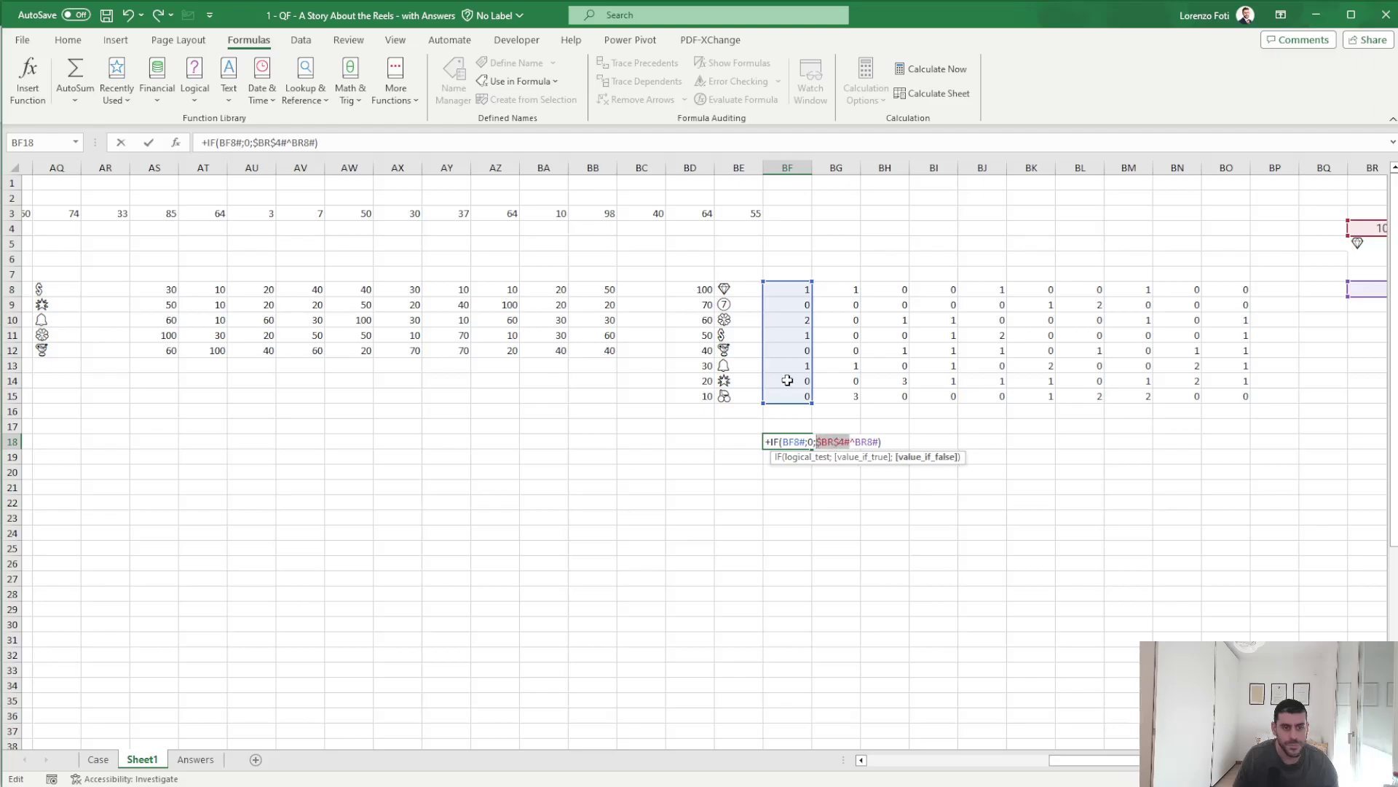
drag(699, 293, 707, 397)
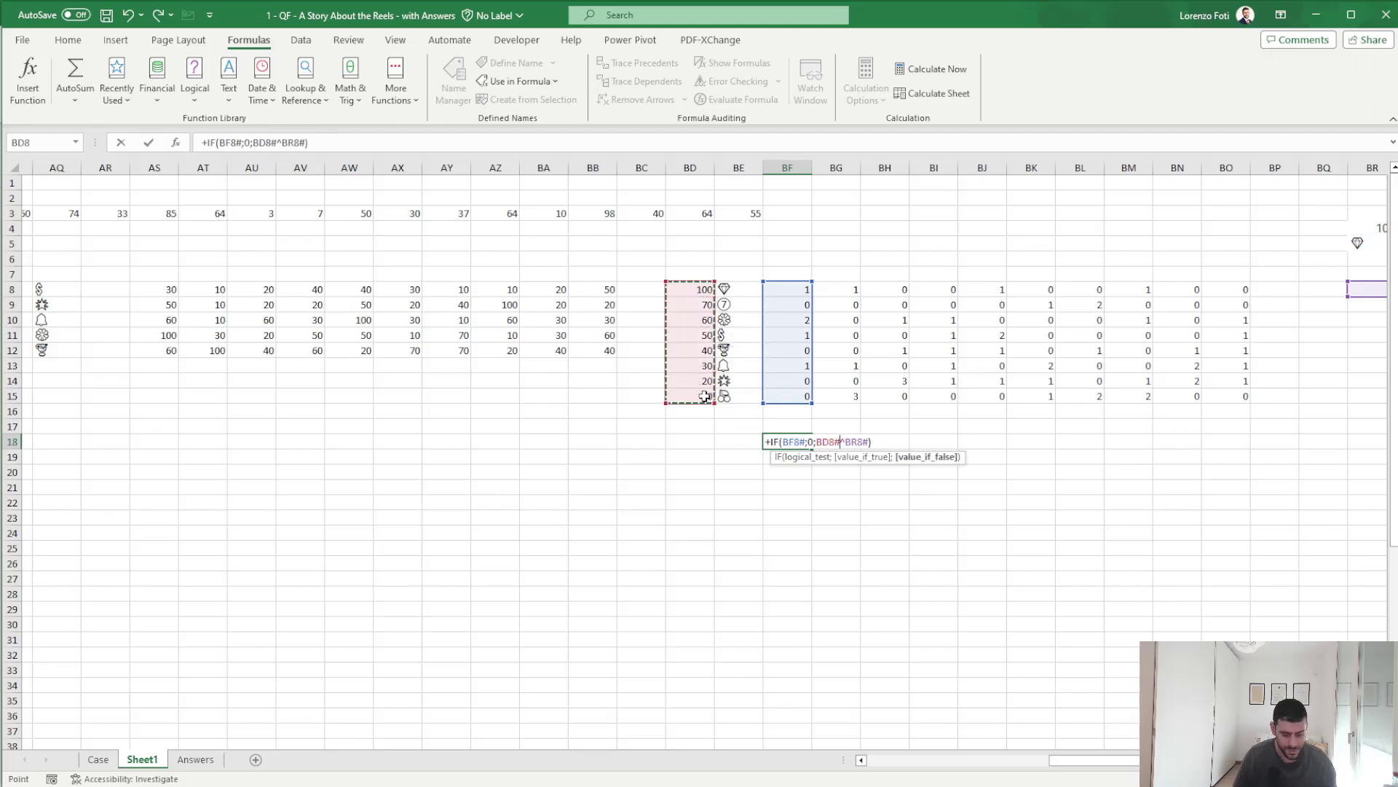
key(F4)
double_click(866, 442)
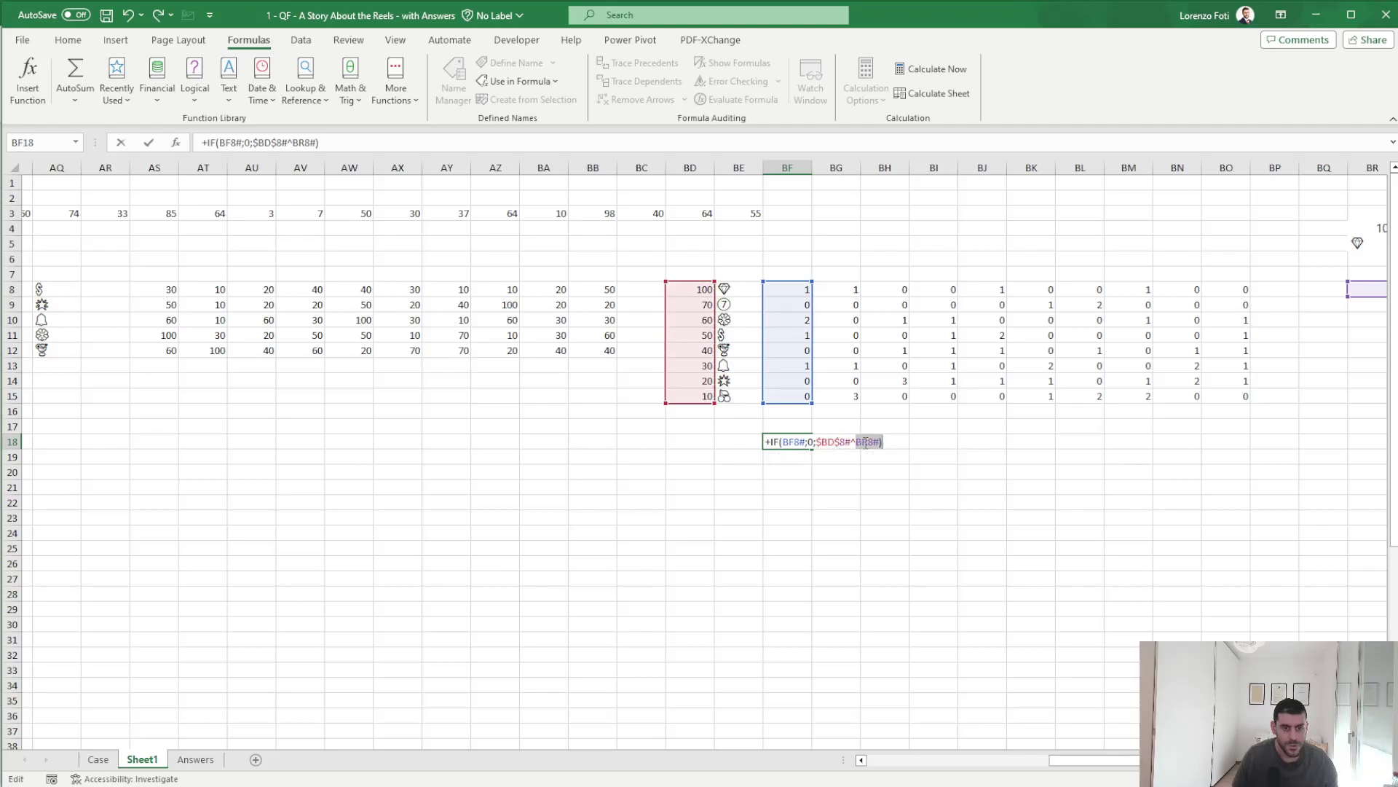
drag(787, 288, 787, 392)
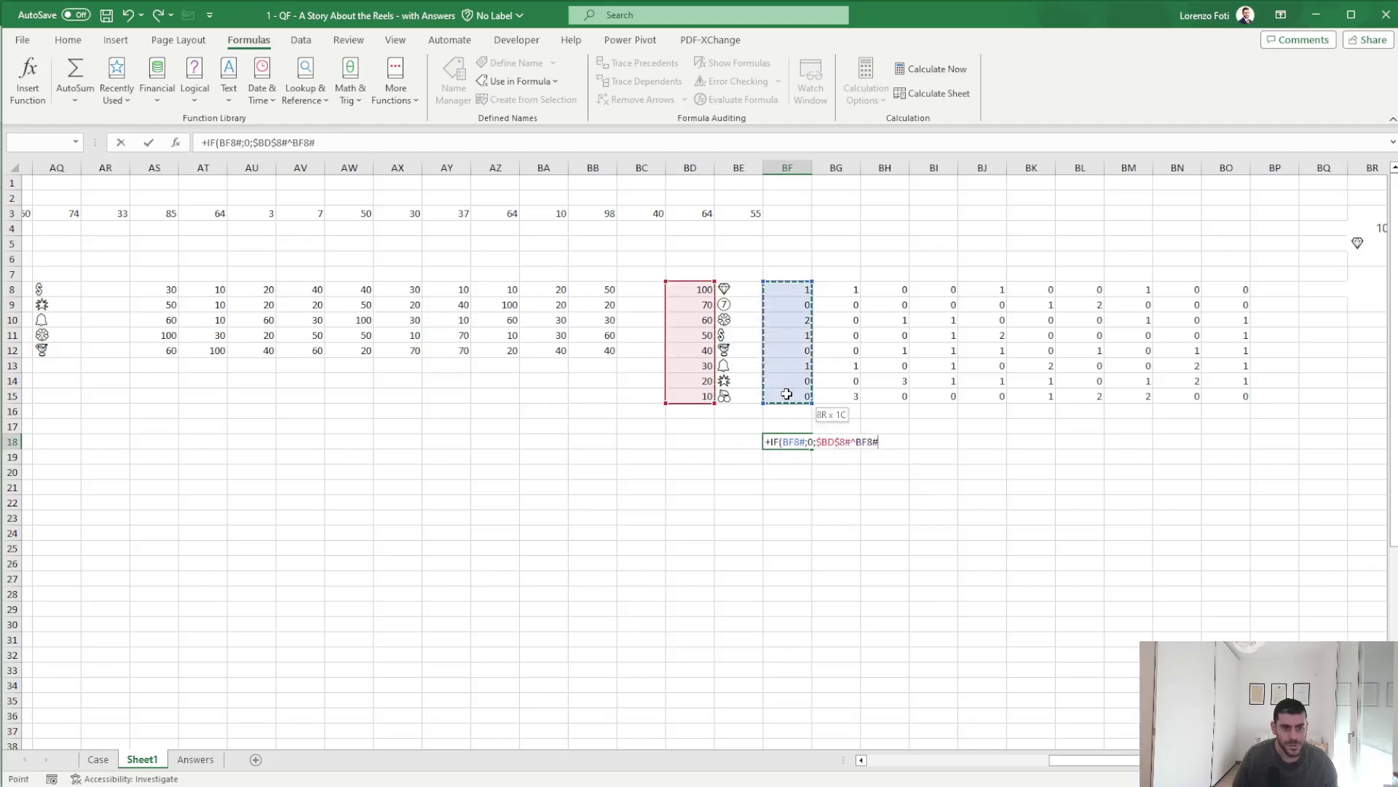
text())
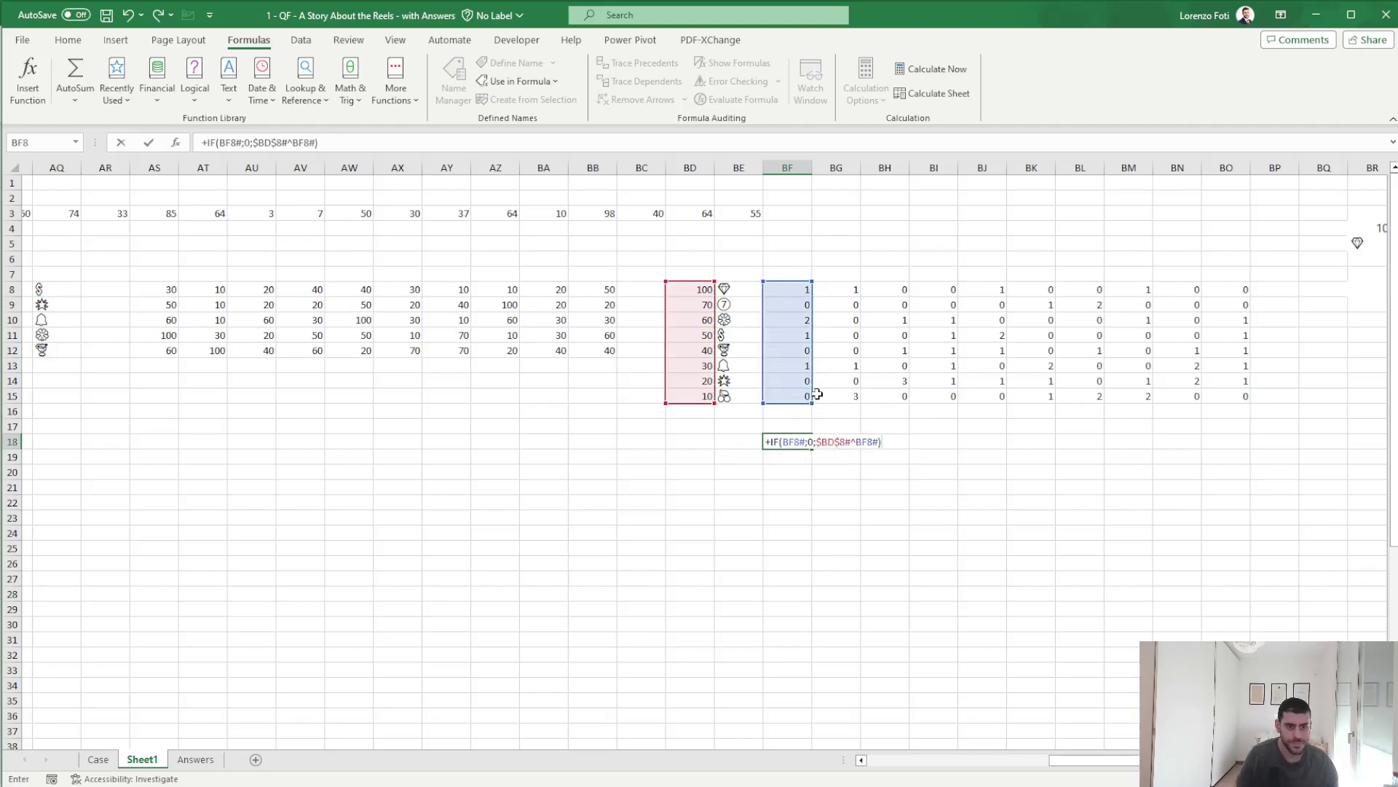
key(Return)
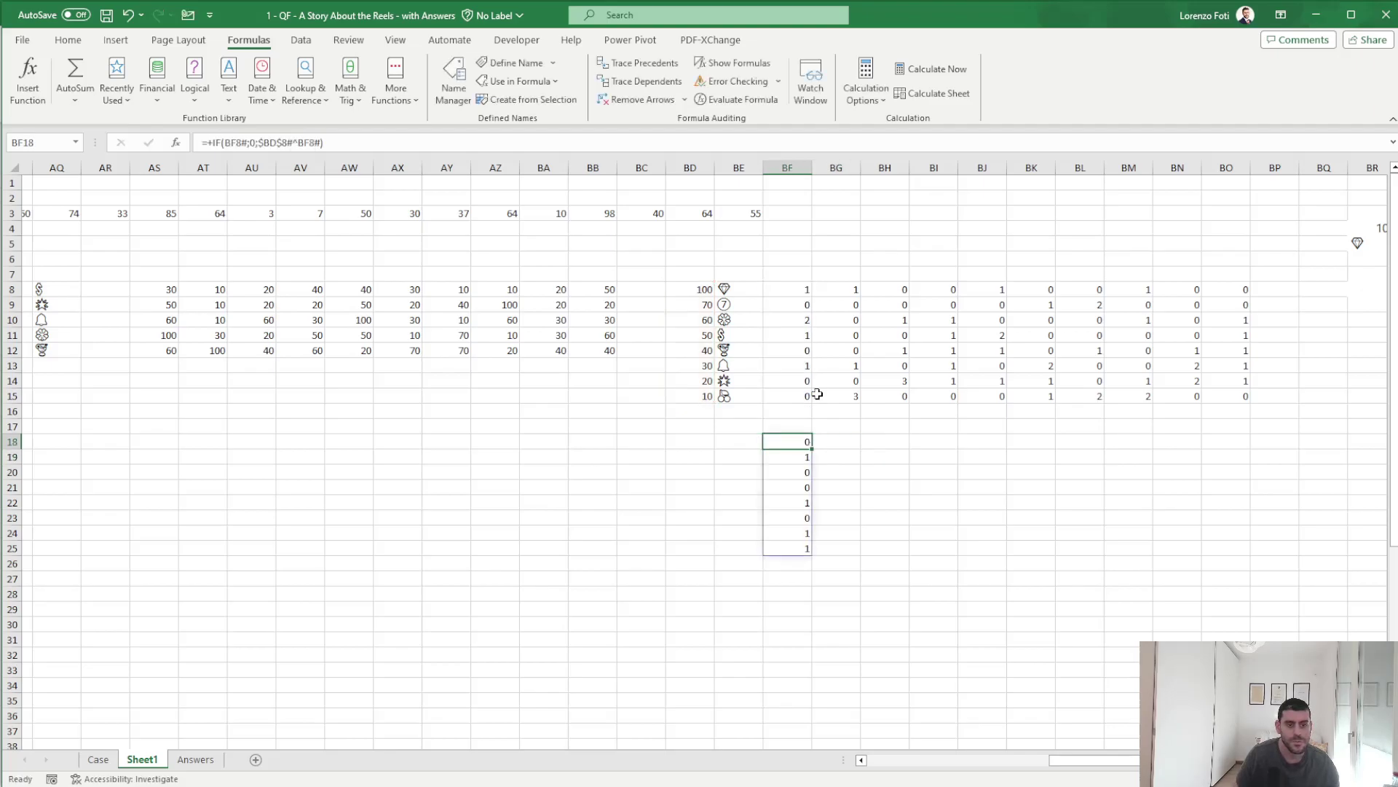
- Copy the BF18 formula across BG18:BO18, then return to CB8
key(ctrl+c)
key(Right)
key(shift+Right)
key(shift+Right)
key(shift+Right)
key(shift+Right)
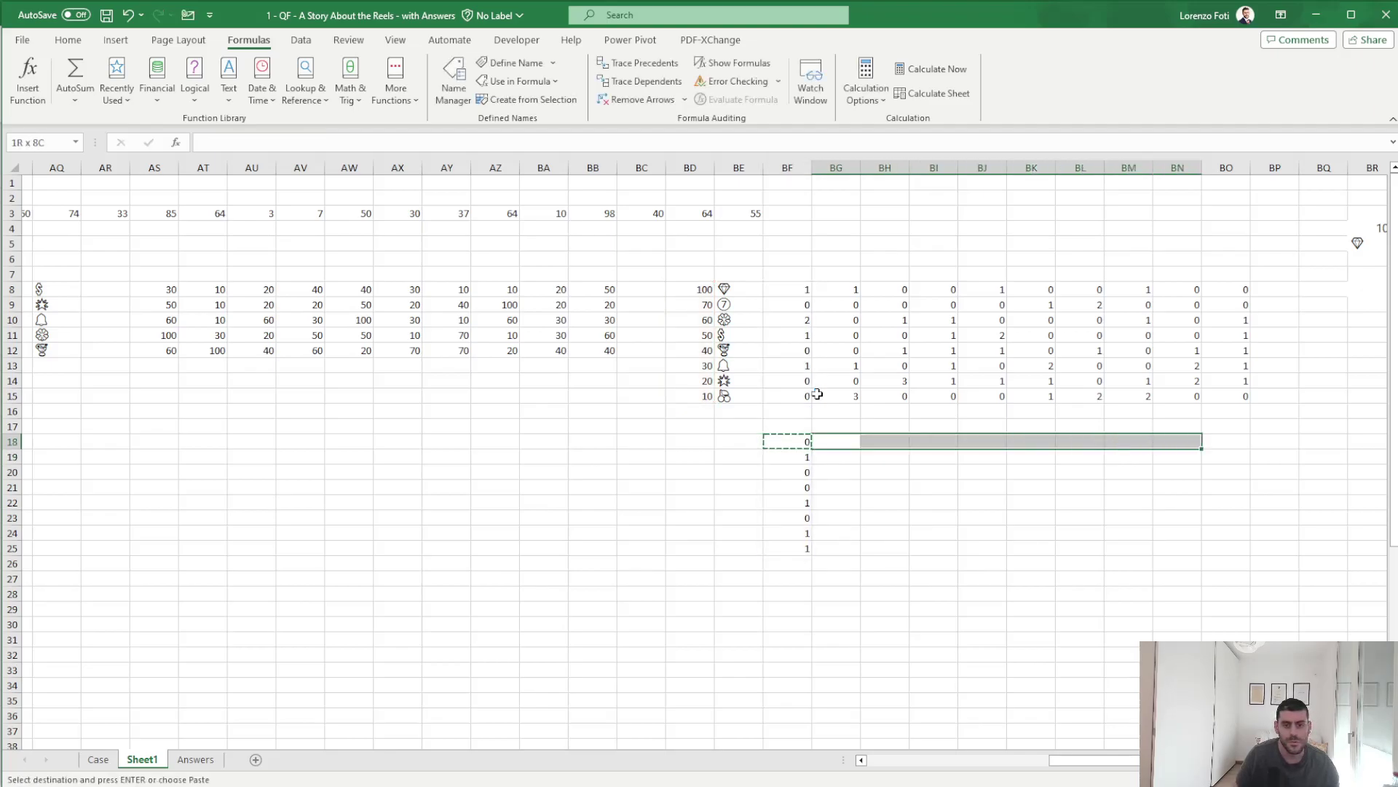
key(shift+Right)
key(ctrl+v)
key(Right)
key(Right)
key(Right)
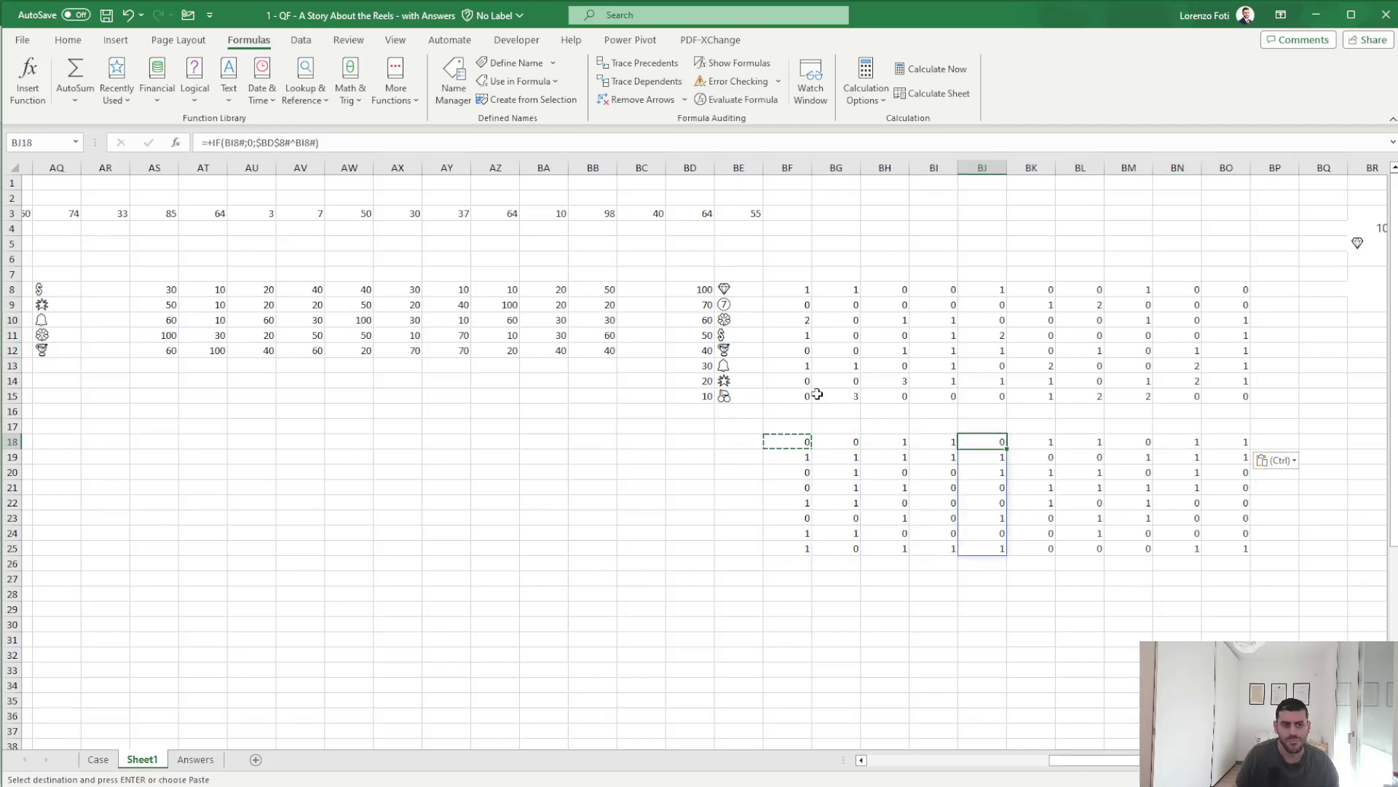
key(Right)
key(Right)
key(Right)
key(Right)
key(Right)
key(Right)
key(Left)
key(Left)
key(Left)
key(Up)
key(Up)
key(Up)
key(Left)
key(Up)
key(Up)
key(Up)
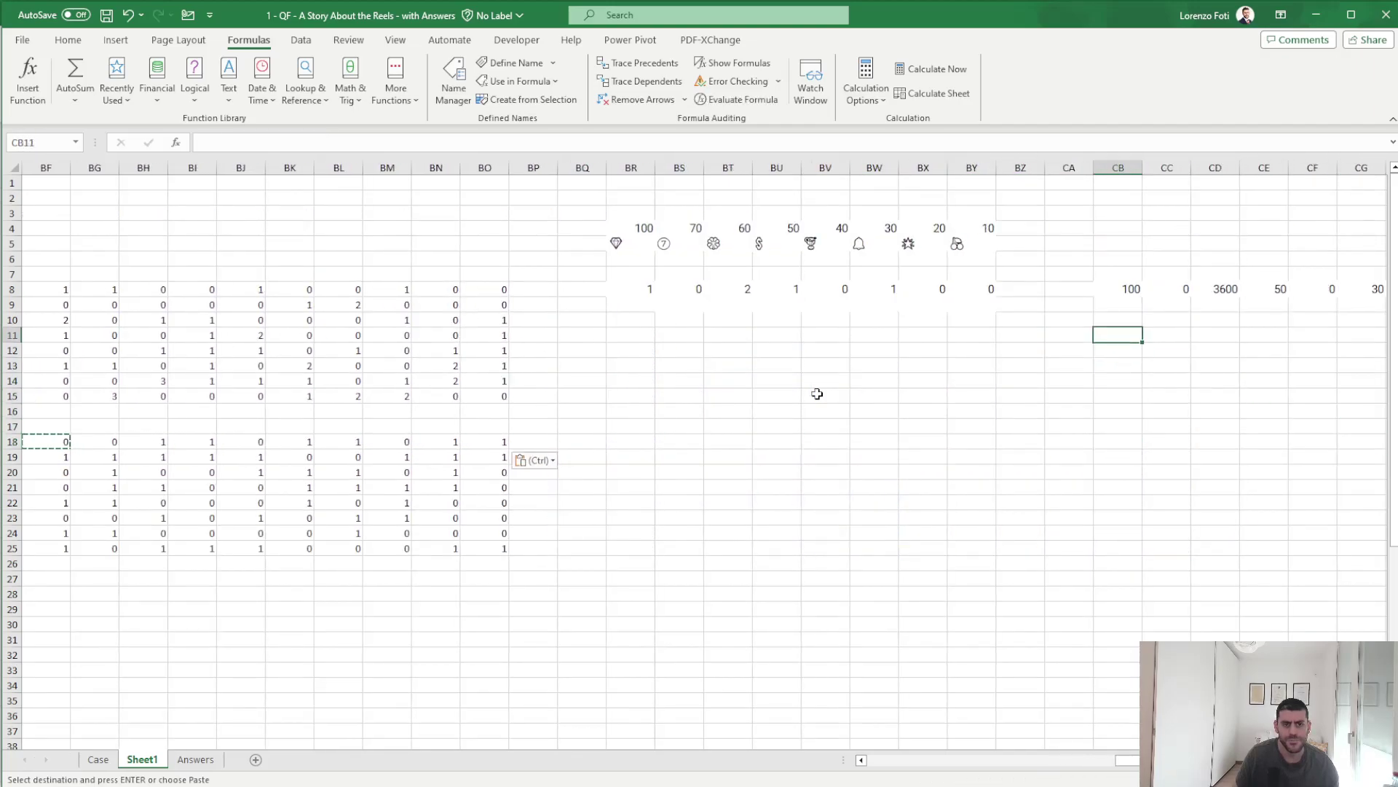
key(Up)
key(Up)
key(Up)
key(F2)
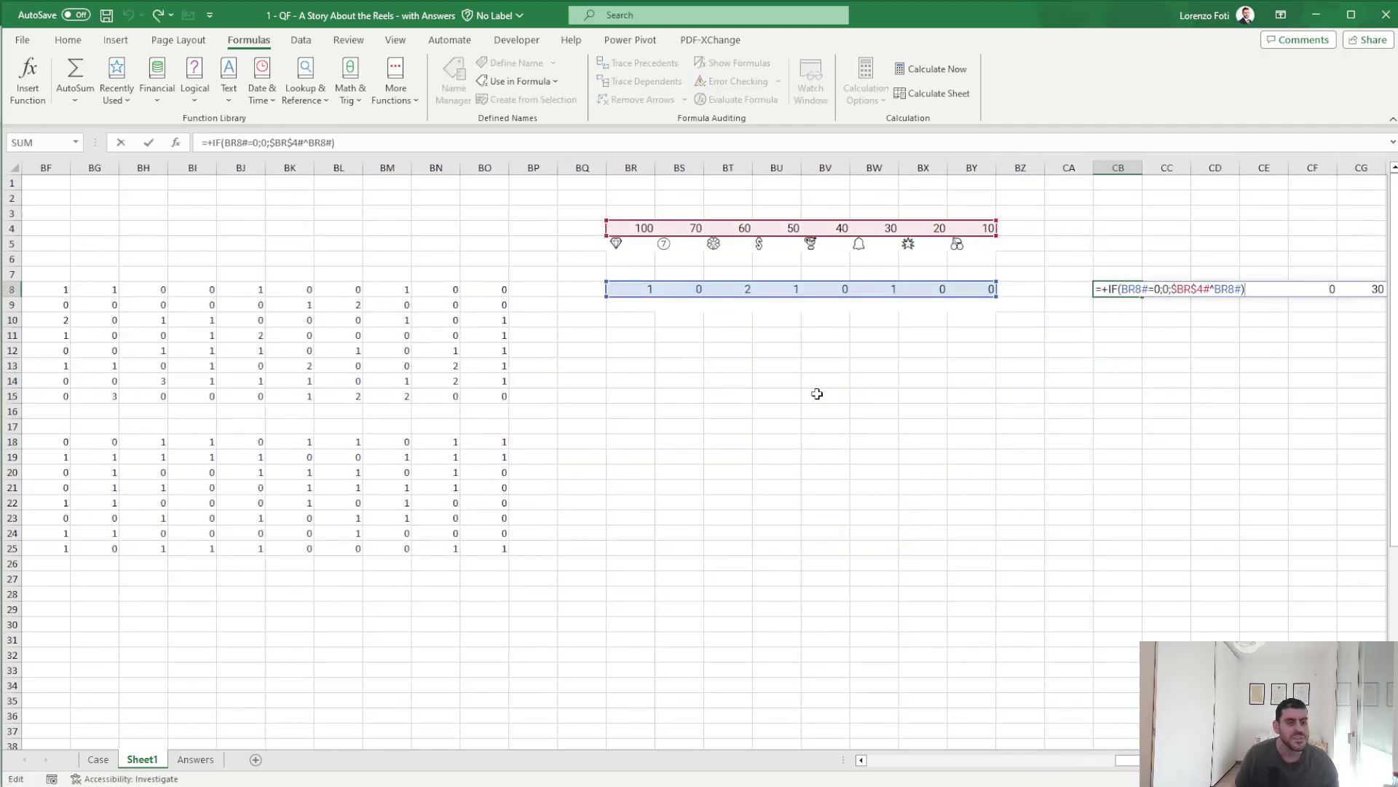
key(Escape)
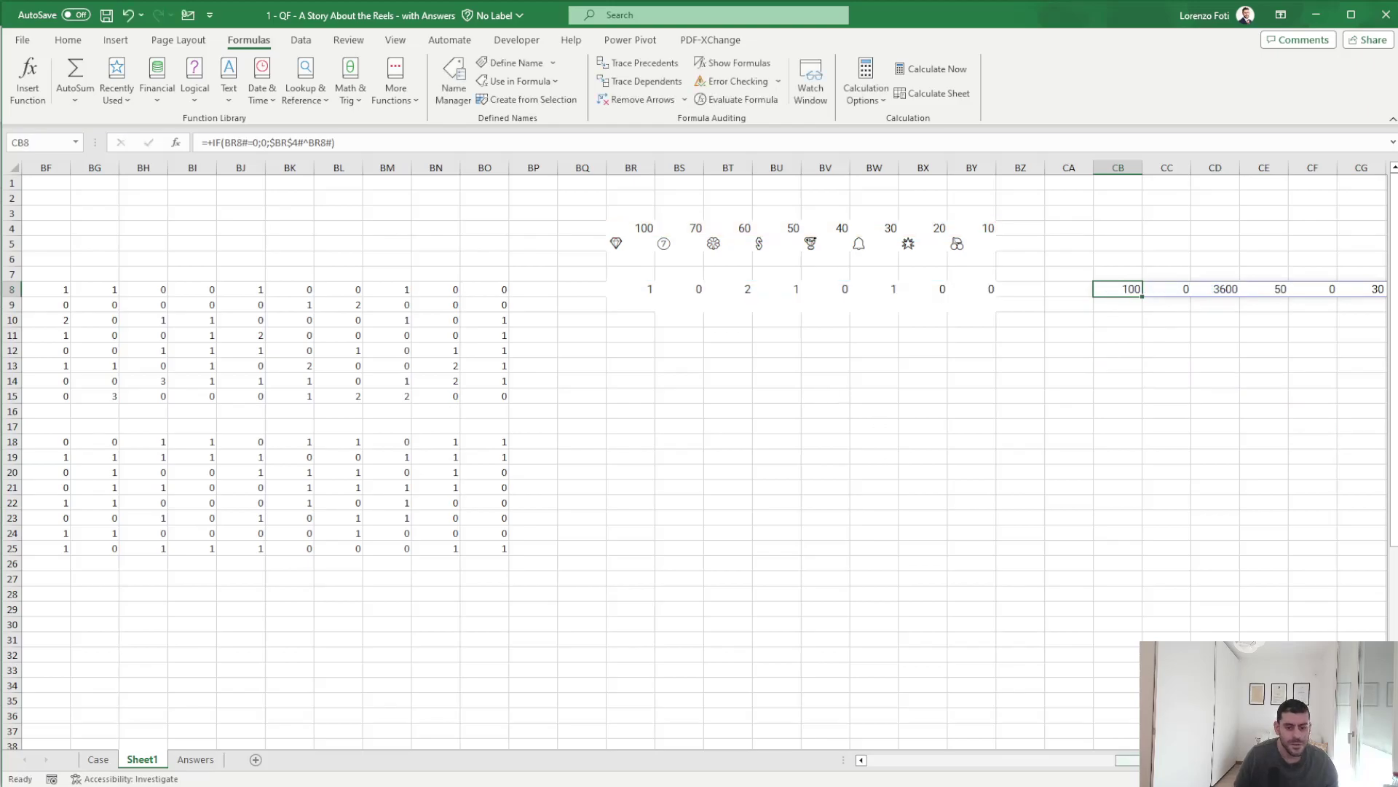
drag(1144, 760, 1056, 760)
click(1043, 442)
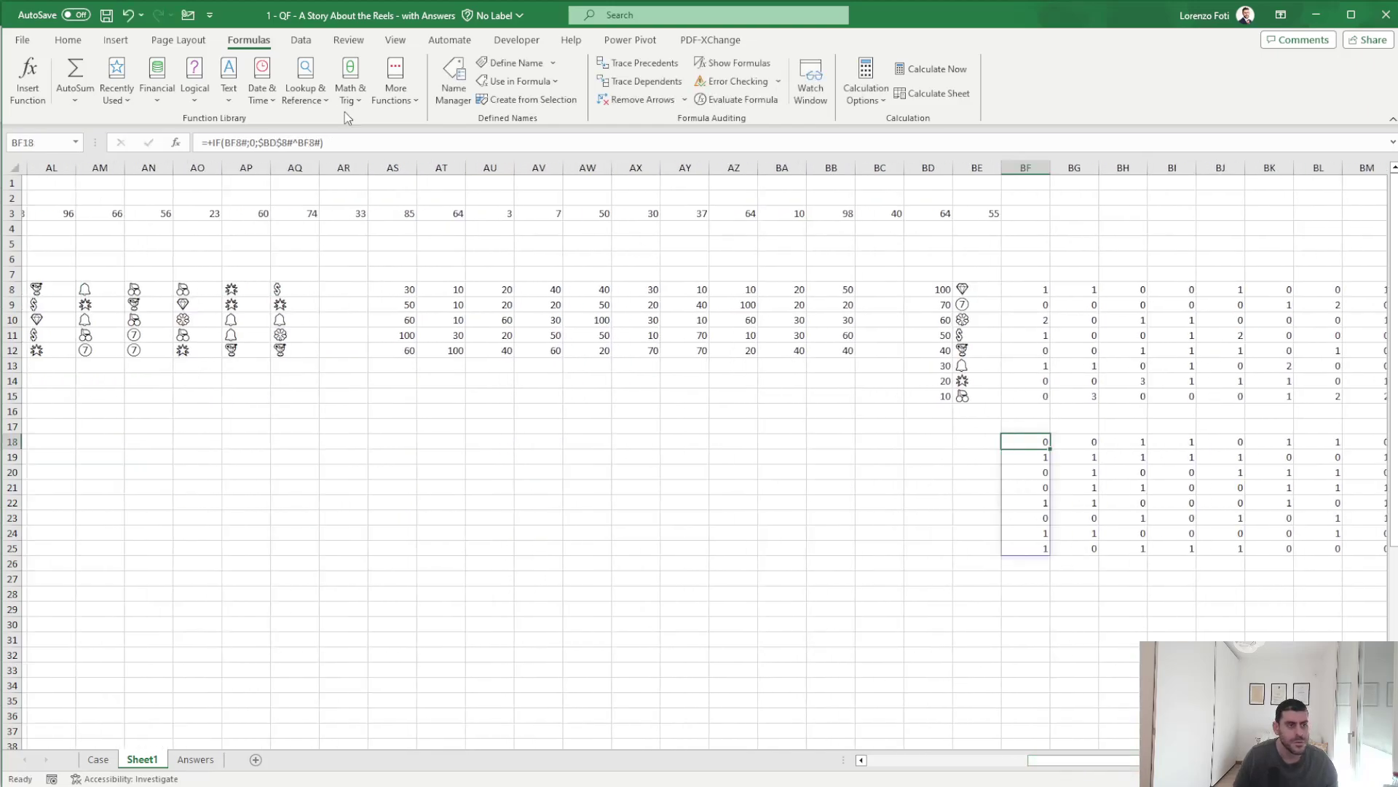
click(309, 142)
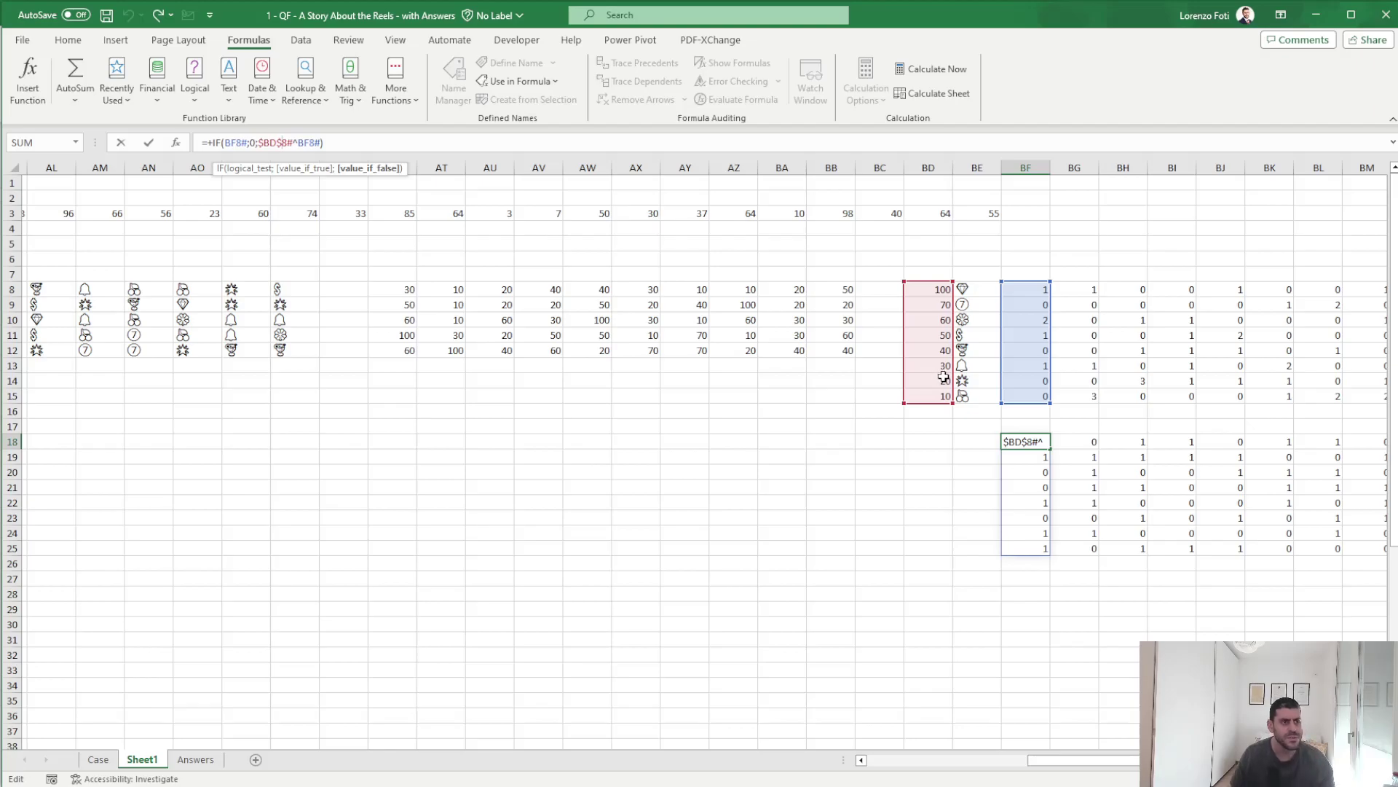
key(ctrl+Return)
key(Right)
key(F2)
key(ctrl+Return)
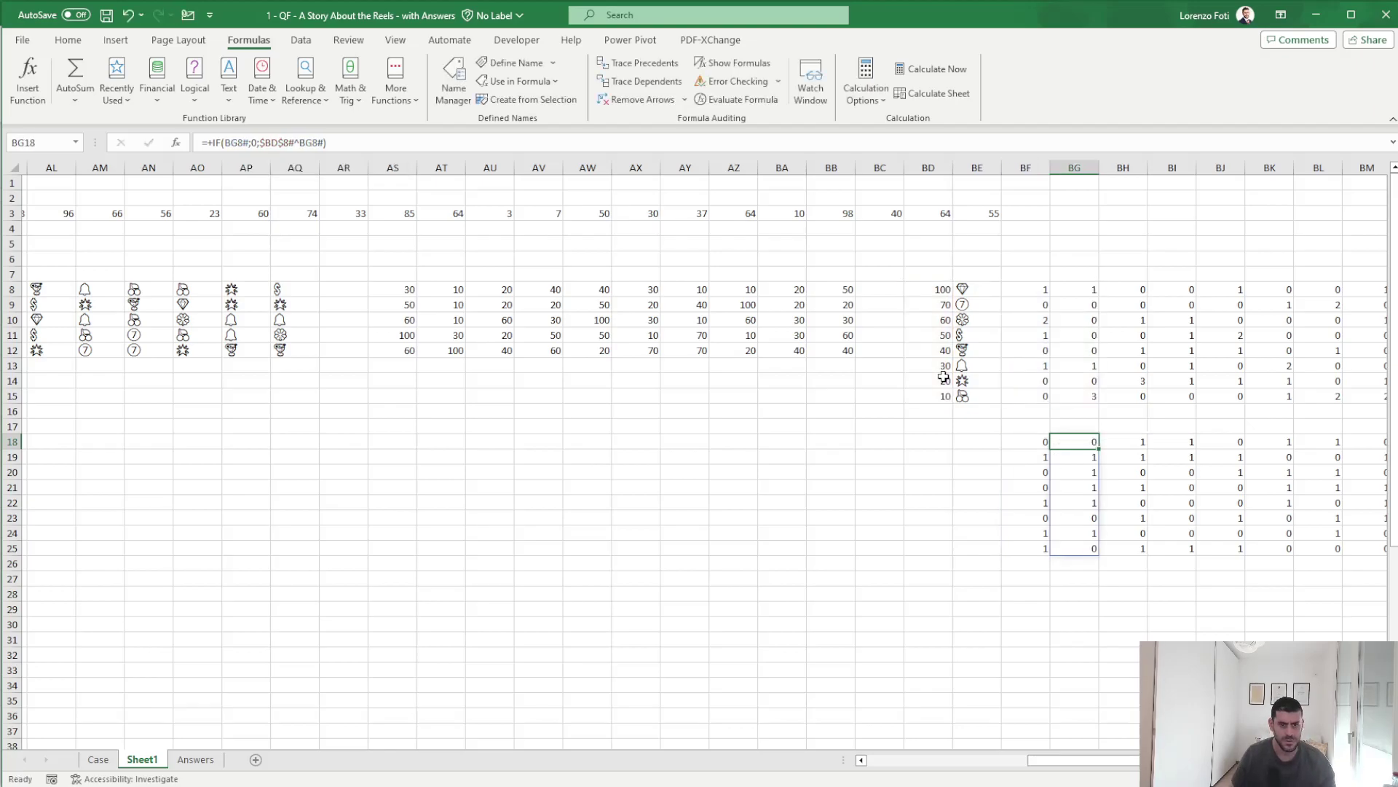
key(Right)
key(F2)
key(ctrl+Return)
key(Right)
key(Right)
key(Right)
key(Right)
key(Right)
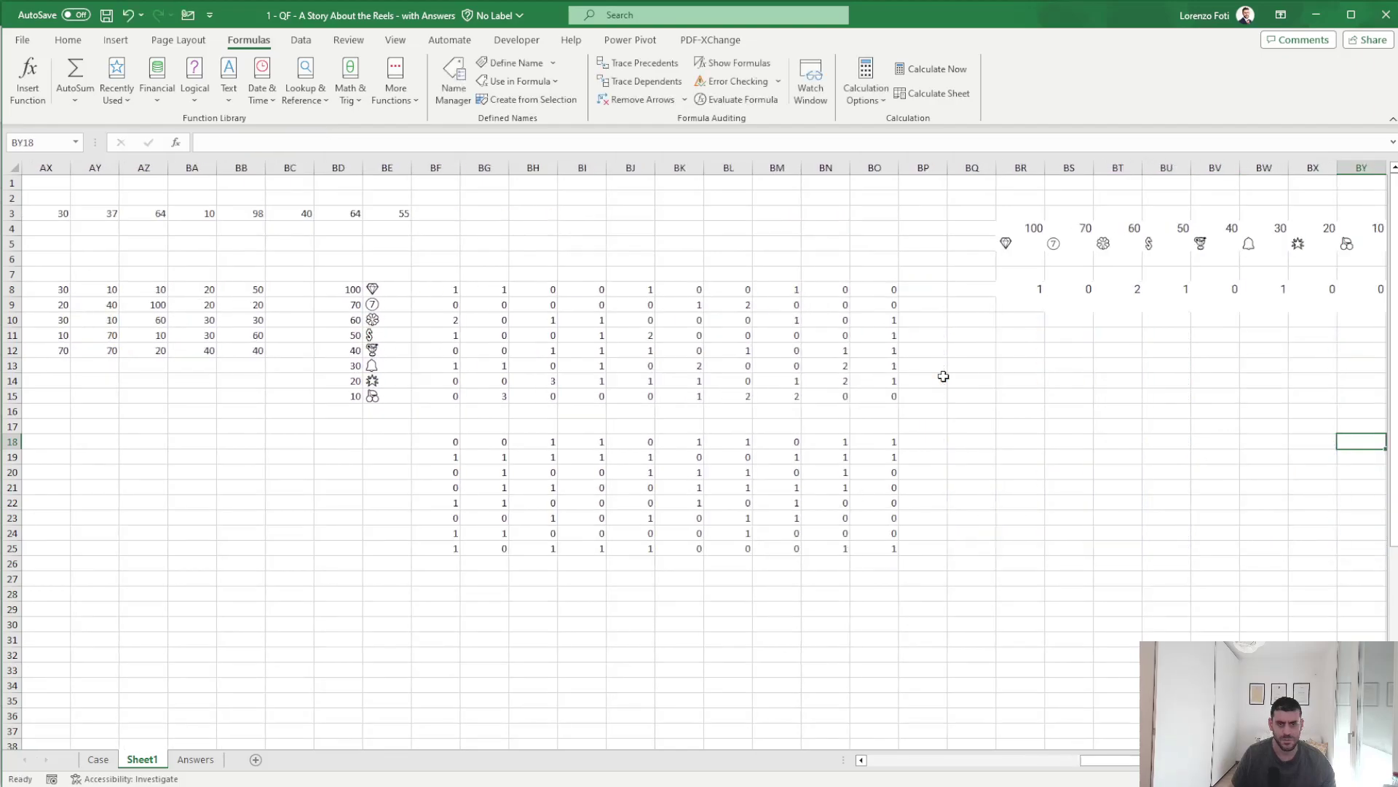
key(Right)
key(Right)
key(Right)
key(Right)
key(Right)
key(Left)
key(Up)
key(Left)
key(Up)
key(Left)
key(Left)
key(Left)
key(Up)
key(Up)
key(Up)
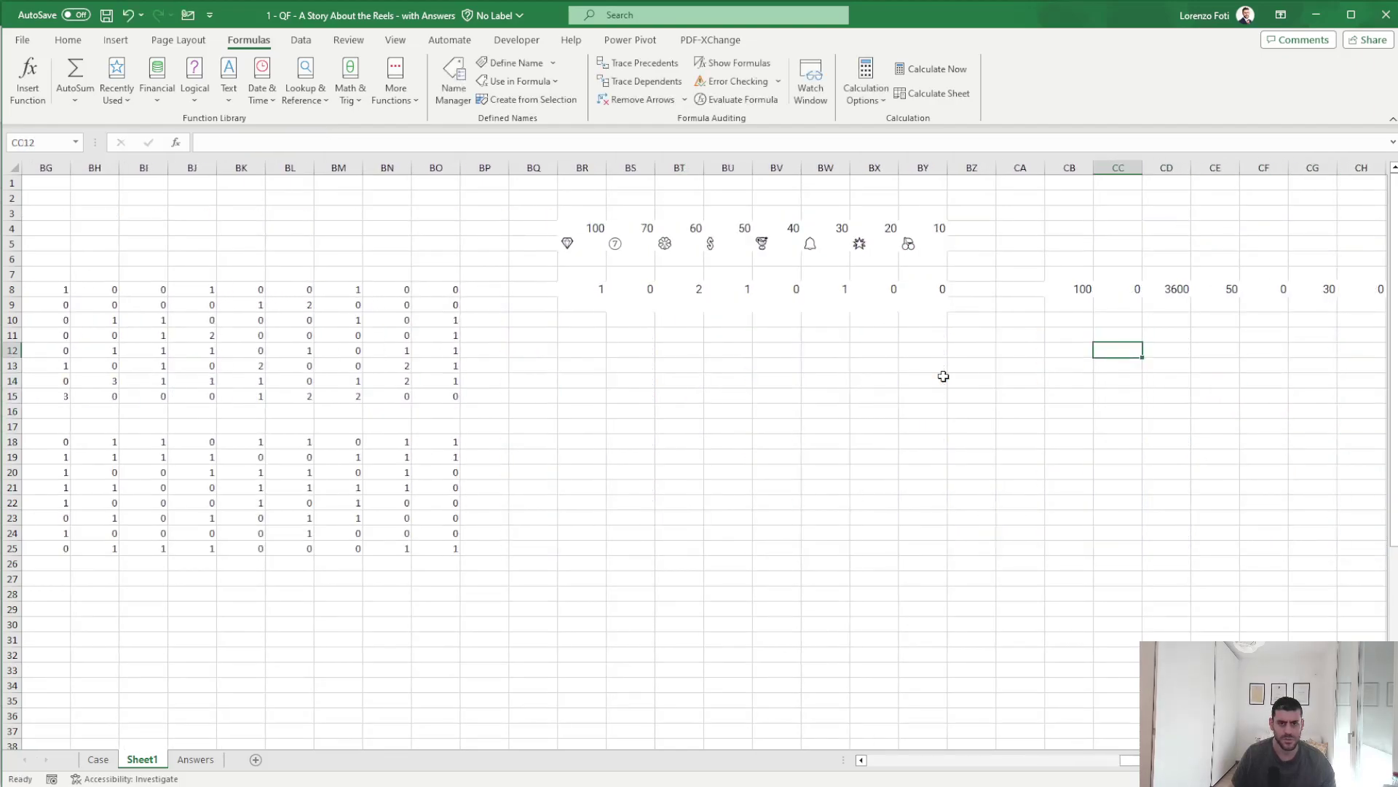
key(Up)
key(Up)
key(Right)
key(Up)
key(Right)
key(Up)
key(Left)
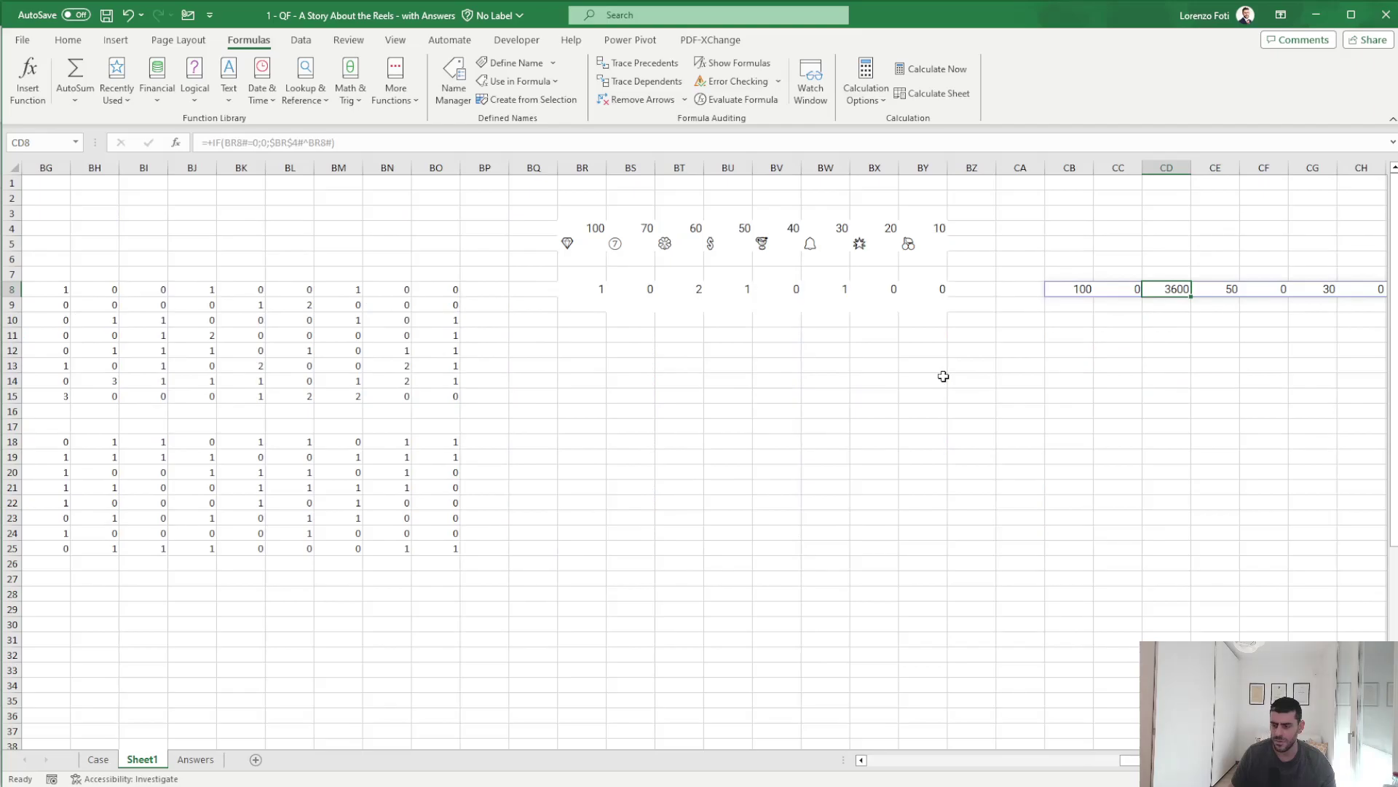
key(BackSpace)
key(Escape)
key(Left)
key(Left)
key(F2)
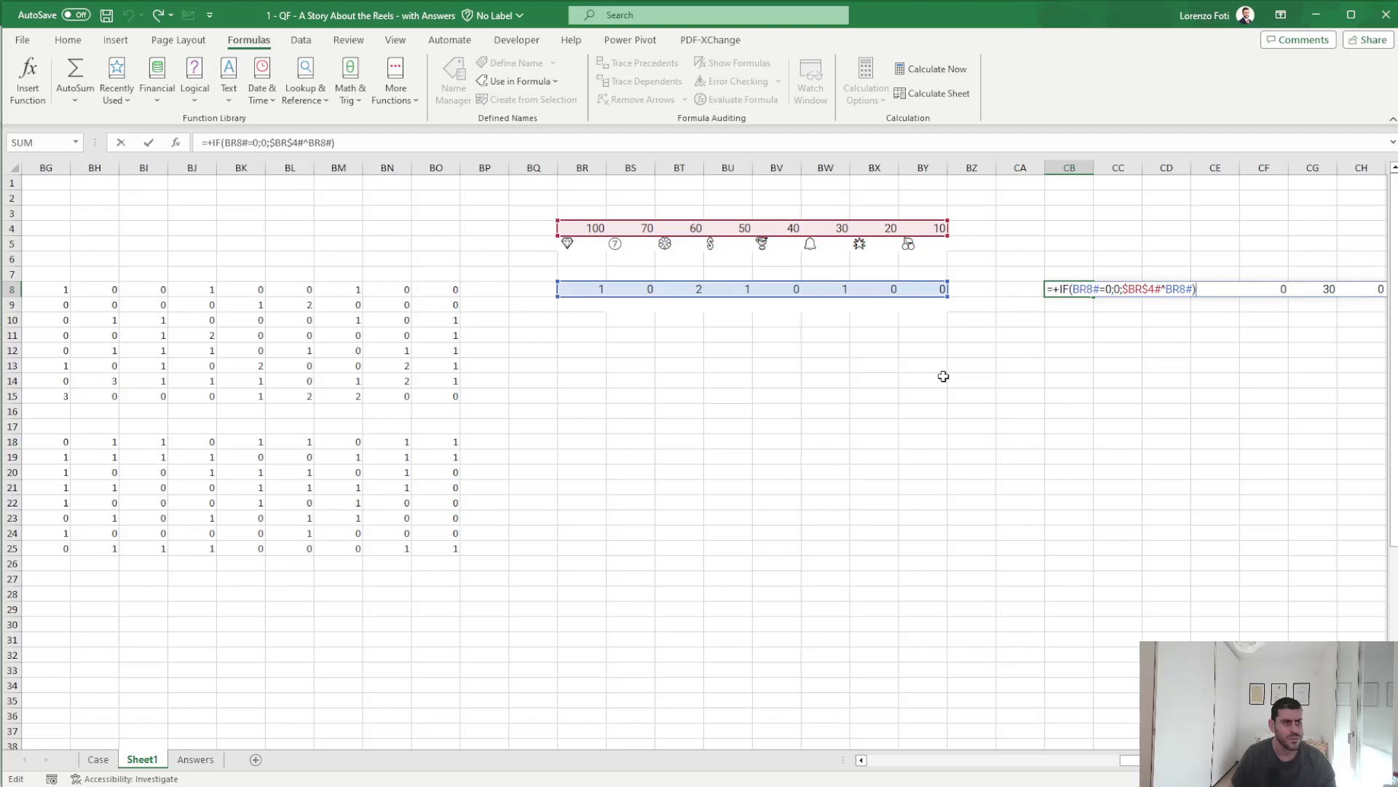
key(Escape)
drag(1129, 759, 1050, 764)
click(1118, 442)
key(ctrl+shift+Down)
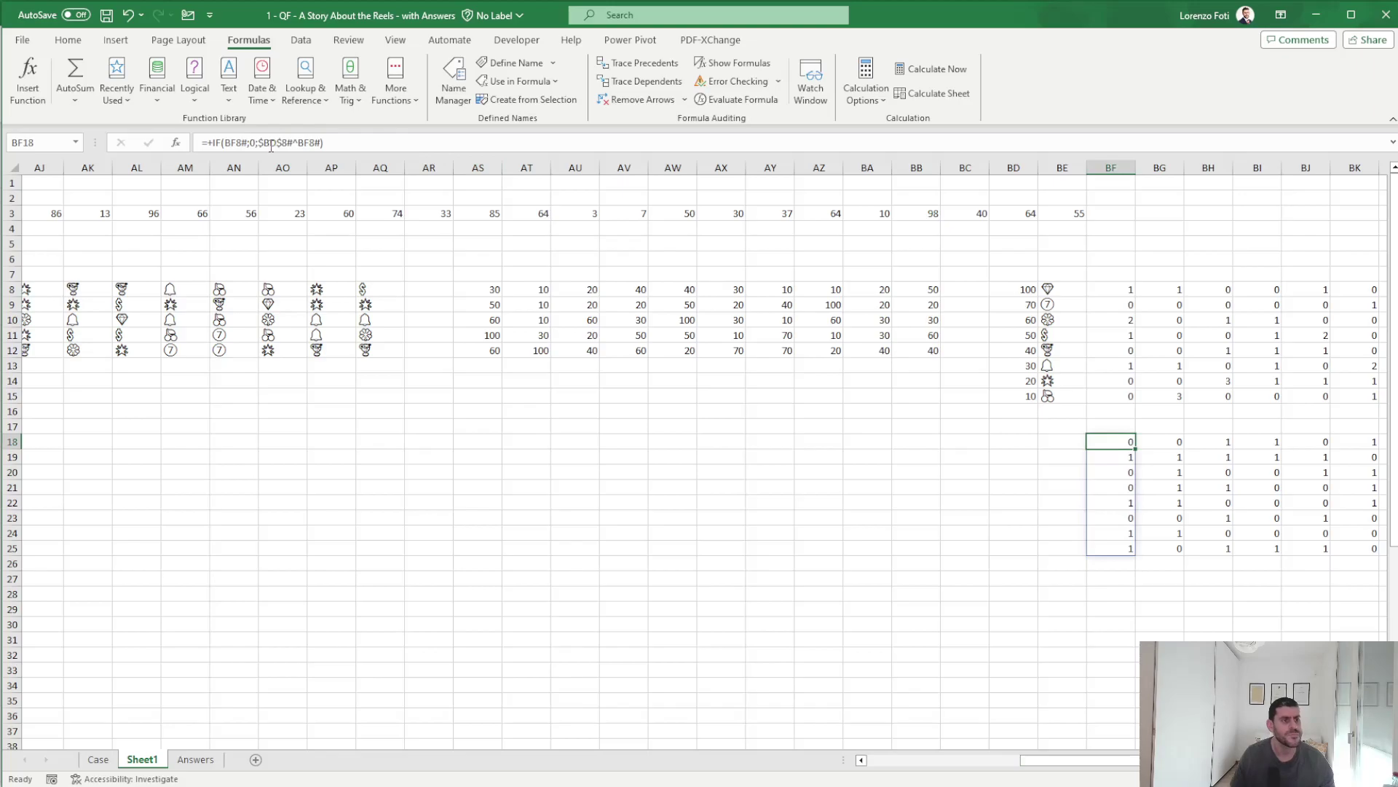
click(271, 143)
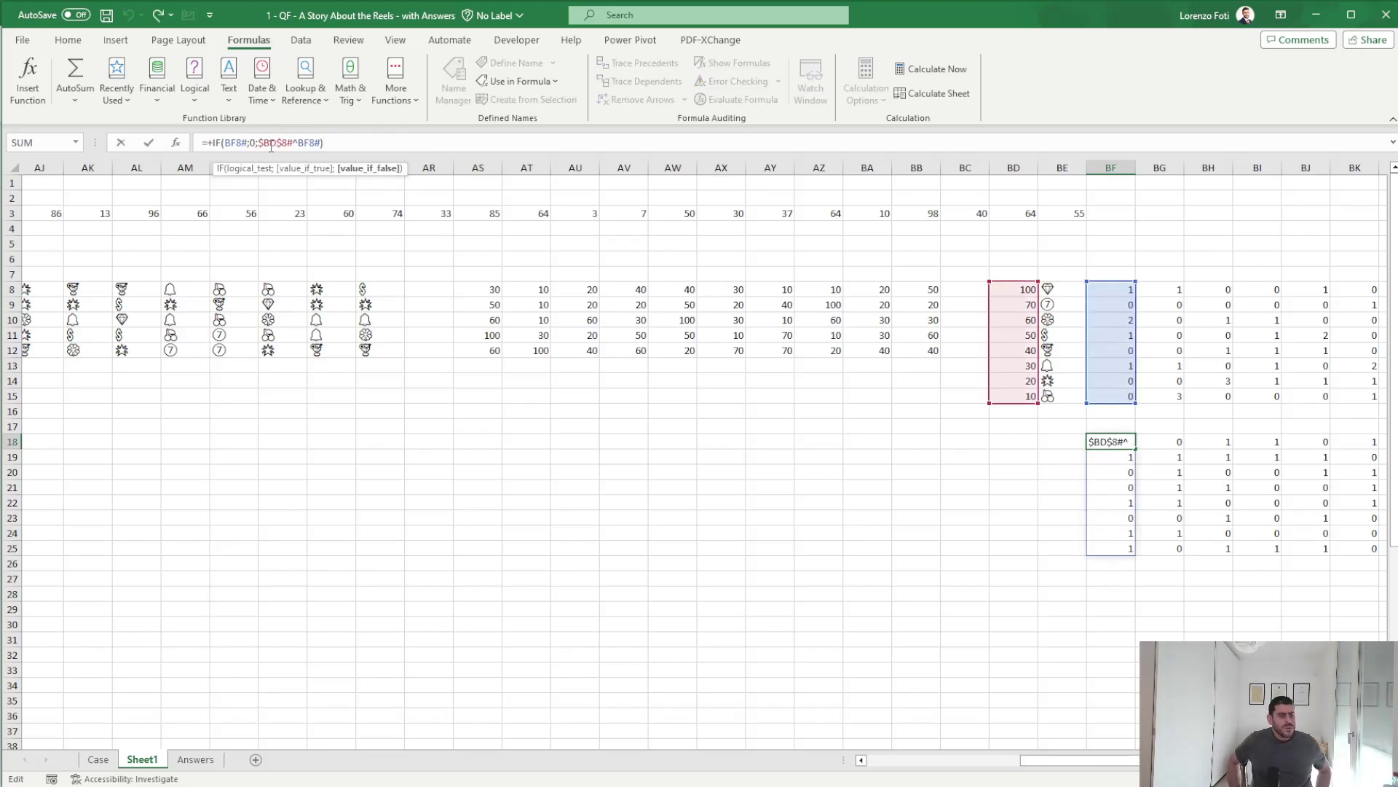
key(ctrl+Return)
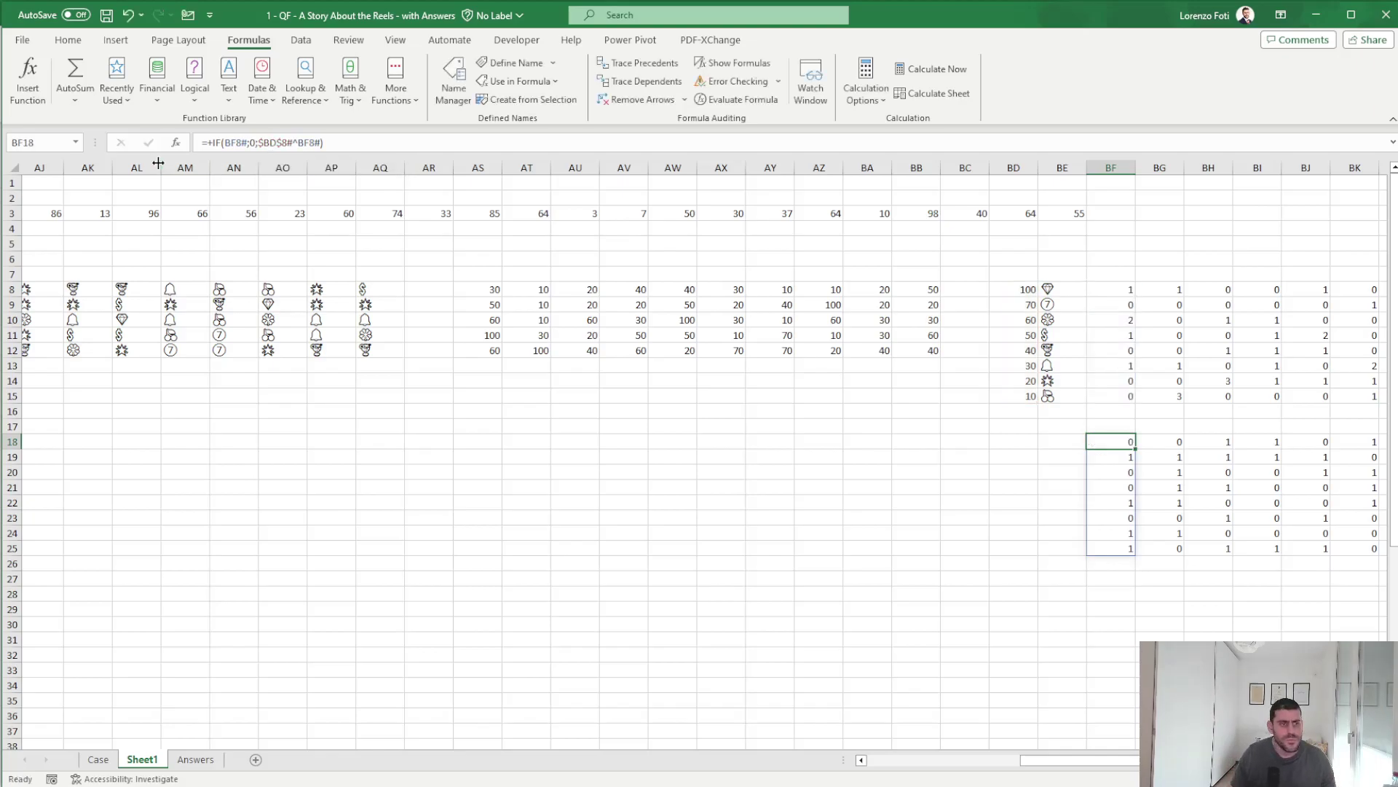
click(718, 104)
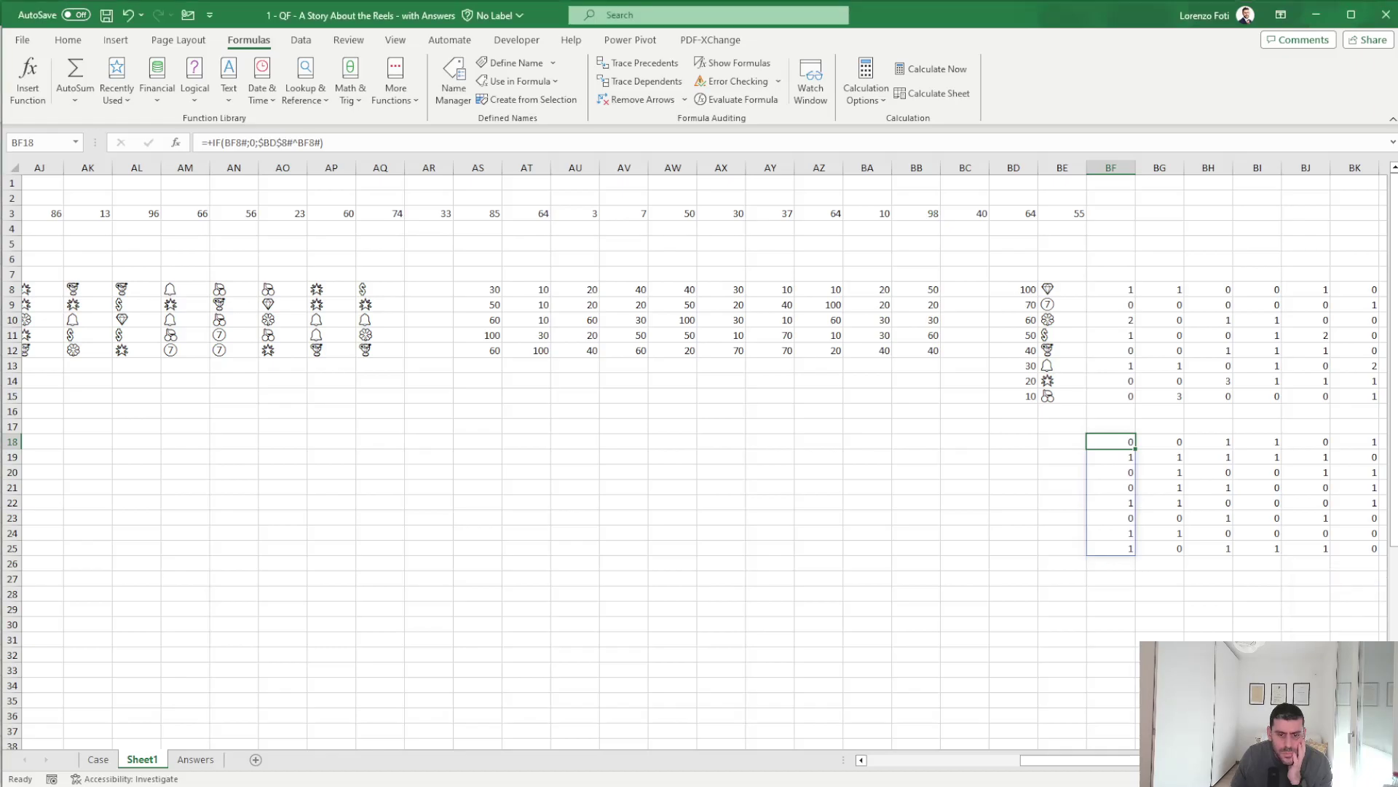
- Enter =+IF(BF8=0;0;$BD8^BF8) in BF18
scroll(1126, 730, right, 3)
text(+)
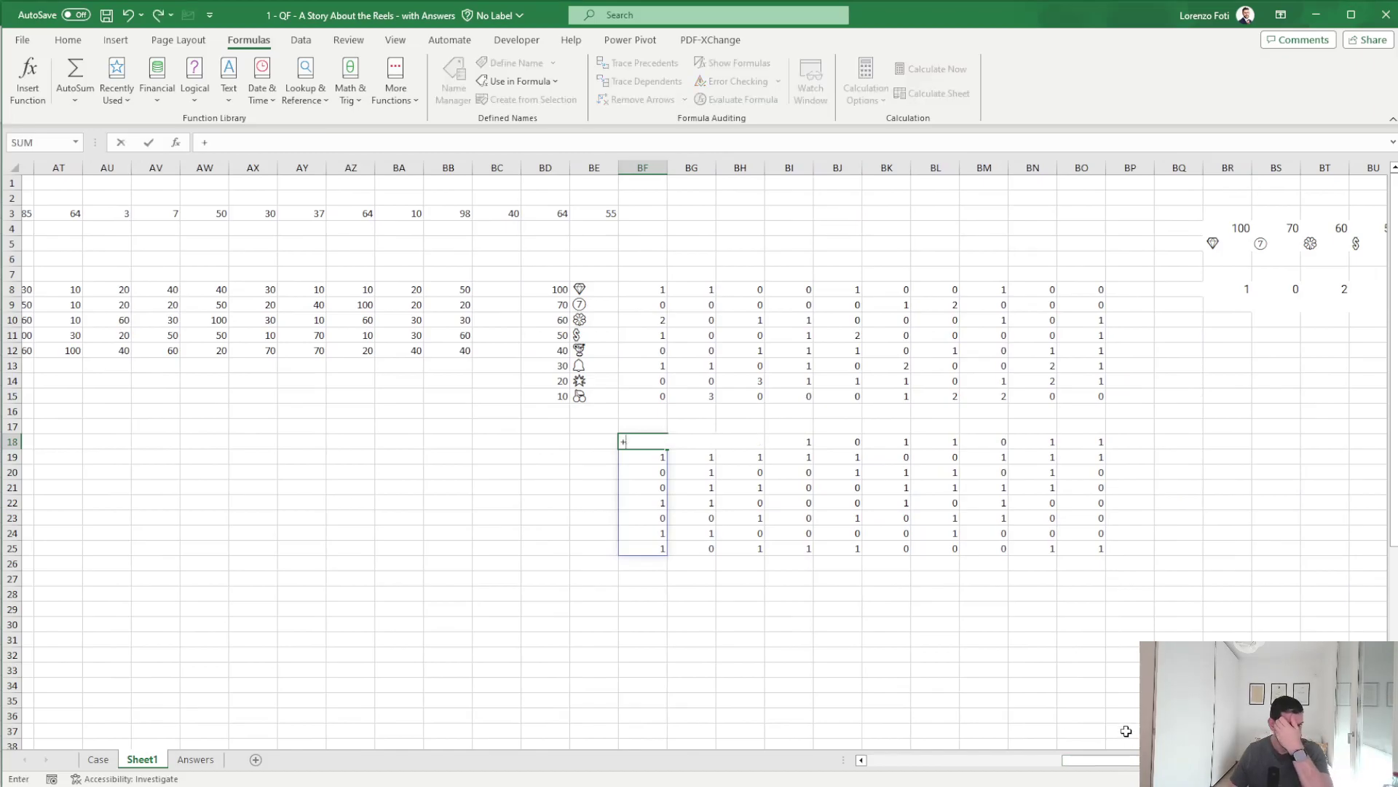
text(if(BF17)
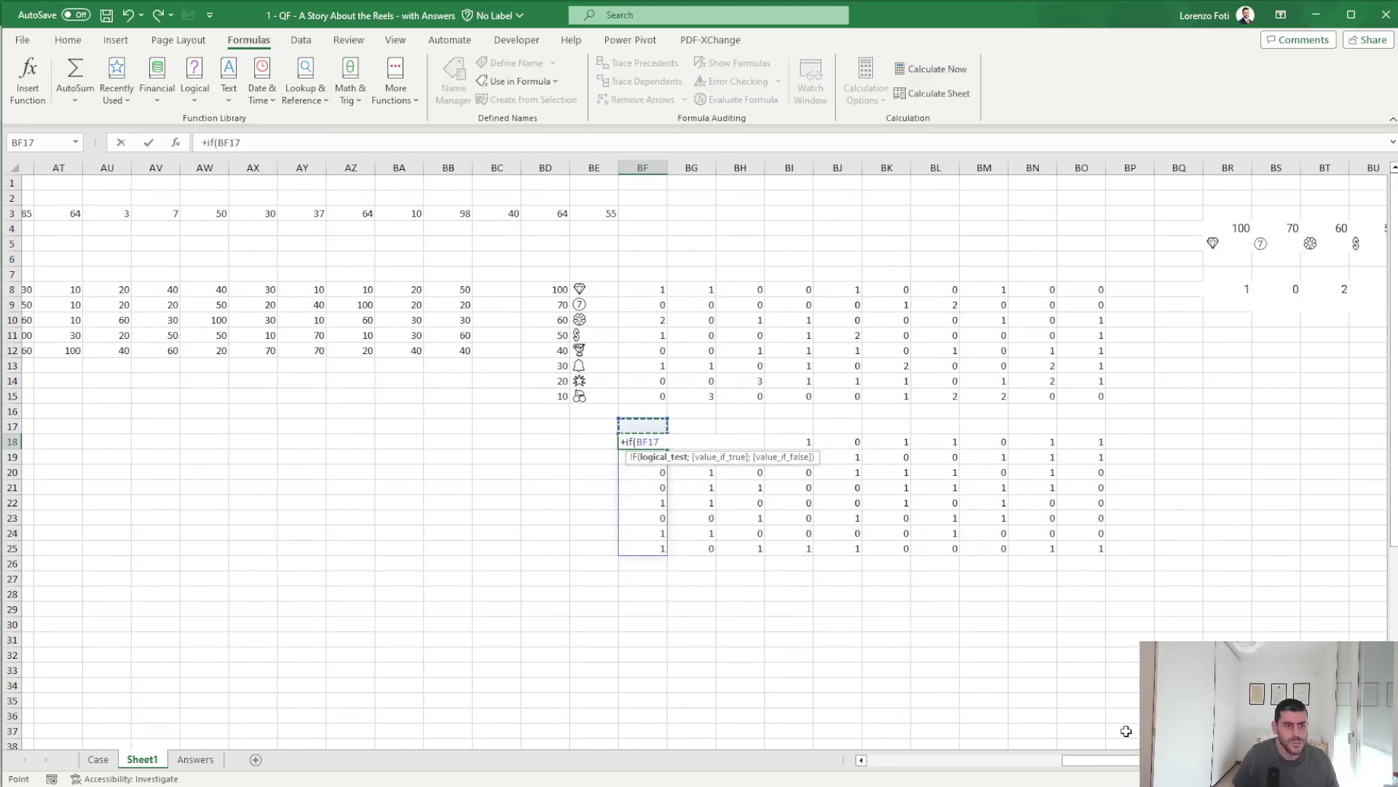
key(Up)
key(Up)
key(Up)
text(=0;0)
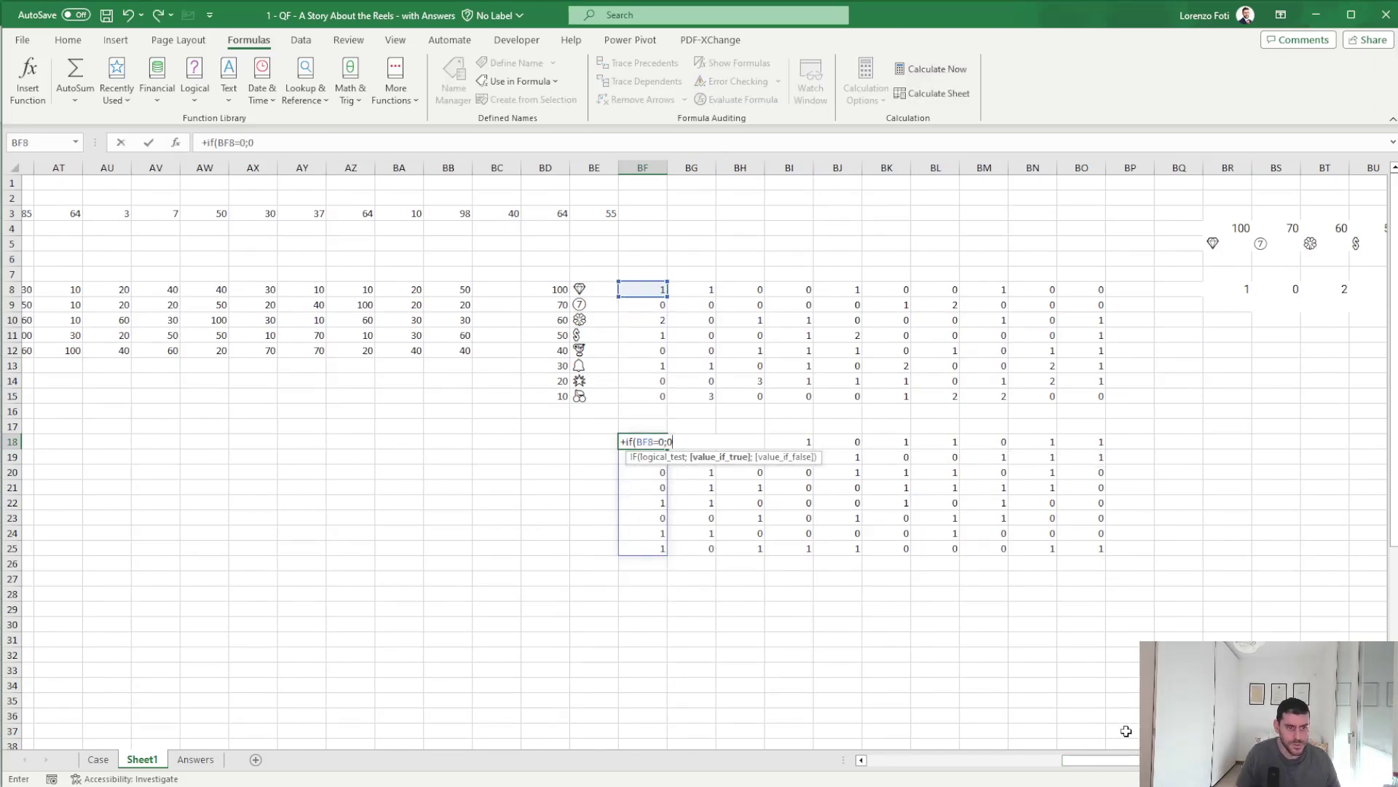
text(;)
key(Up)
key(Up)
key(Up)
key(Up)
key(Left)
key(Left)
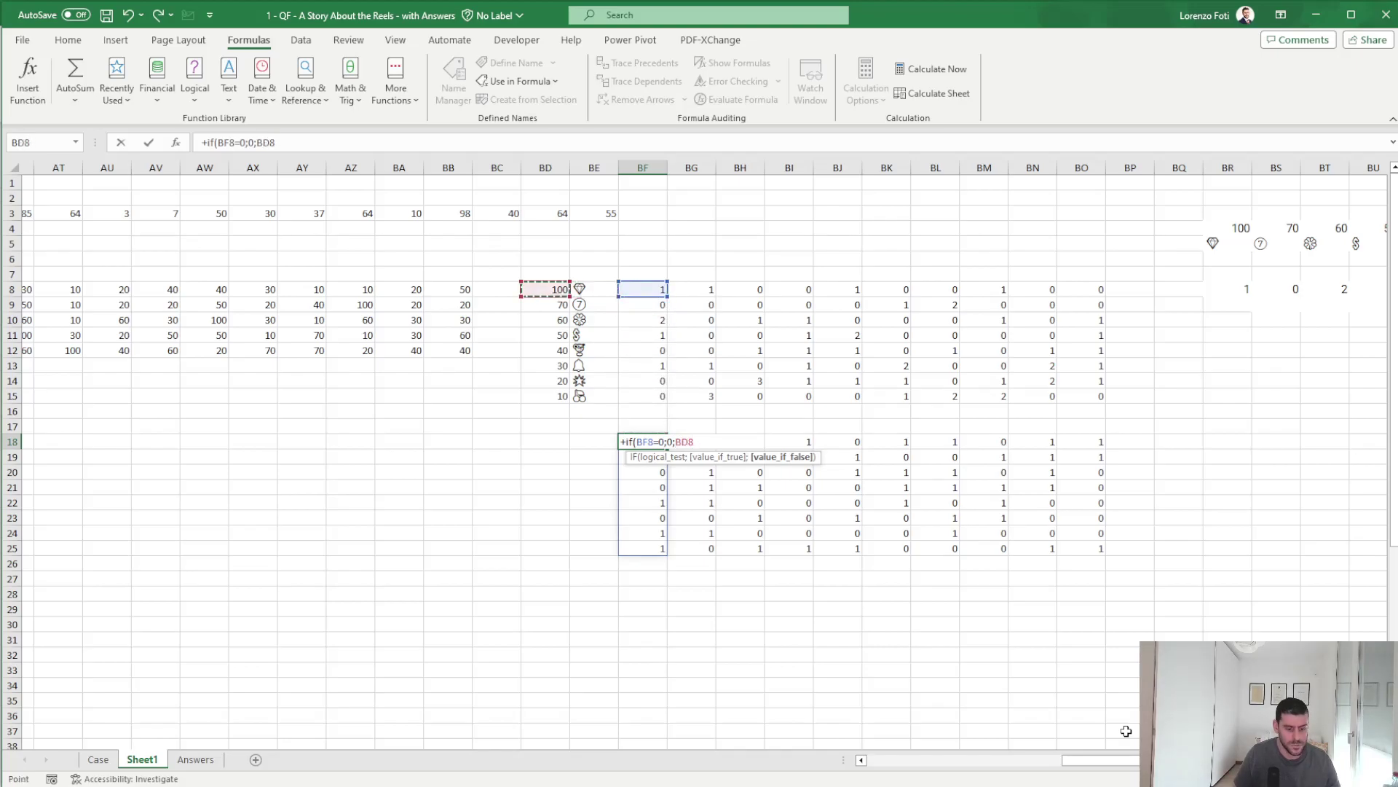
key(F4)
key(F4)
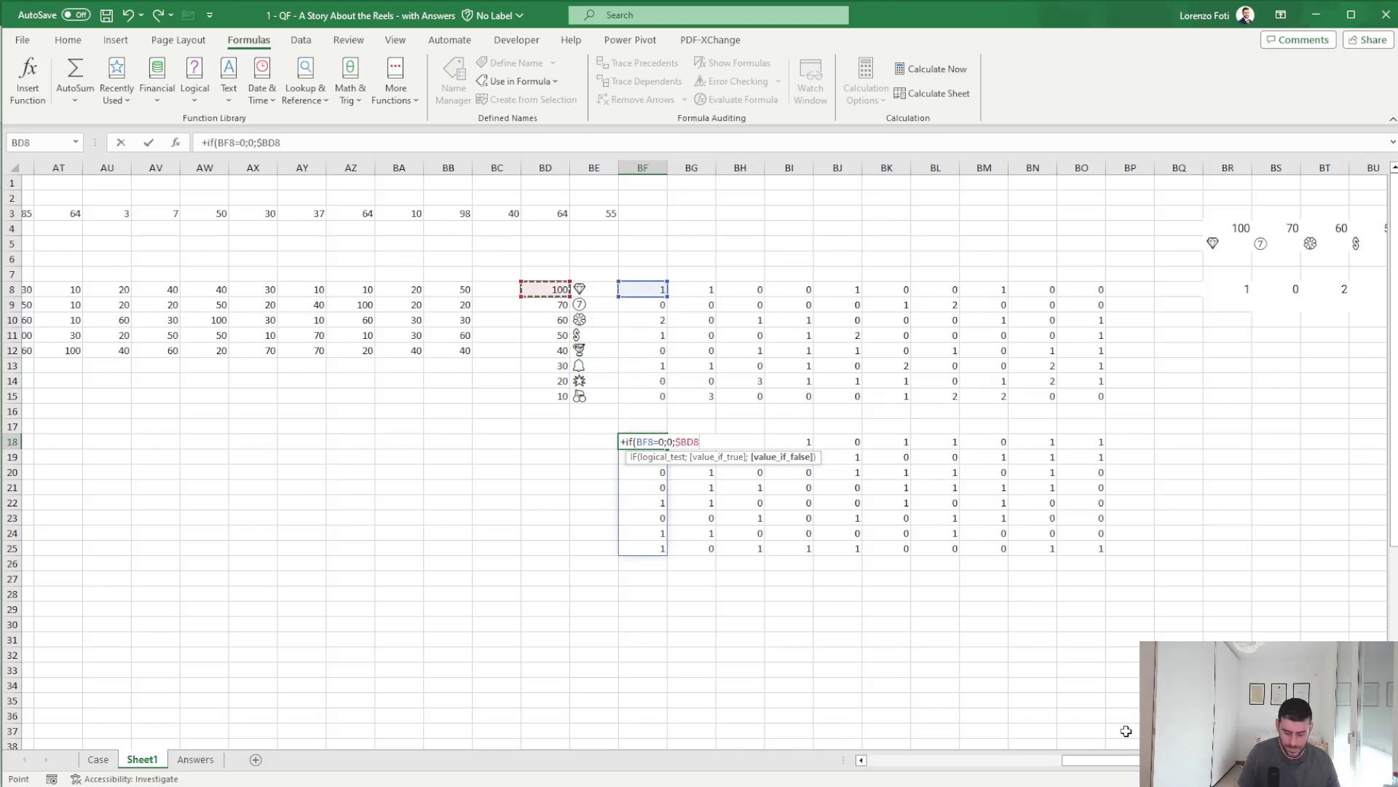
text(^)
key(Up)
key(Up)
key(Up)
key(Up)
key(Up)
key(Up)
key(Up)
key(Up)
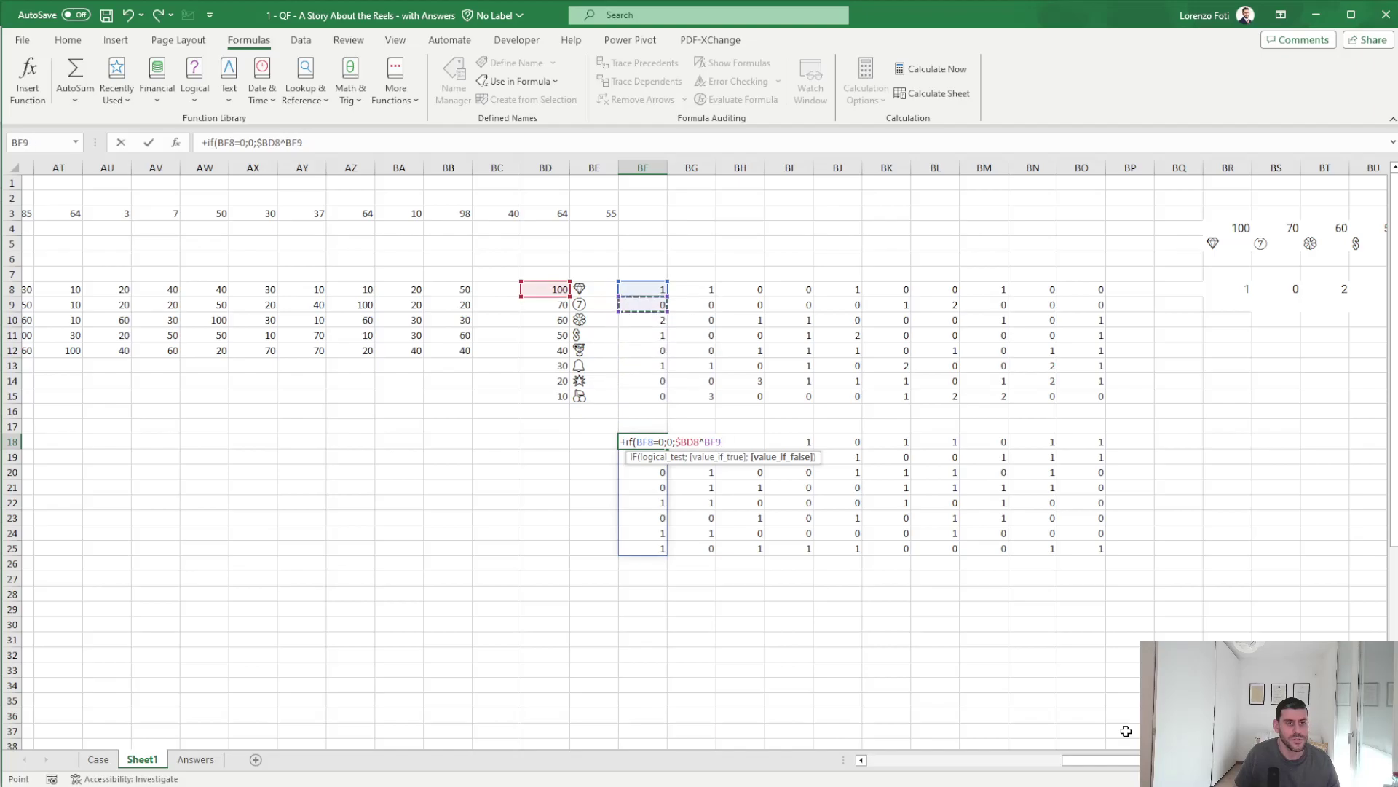
key(Up)
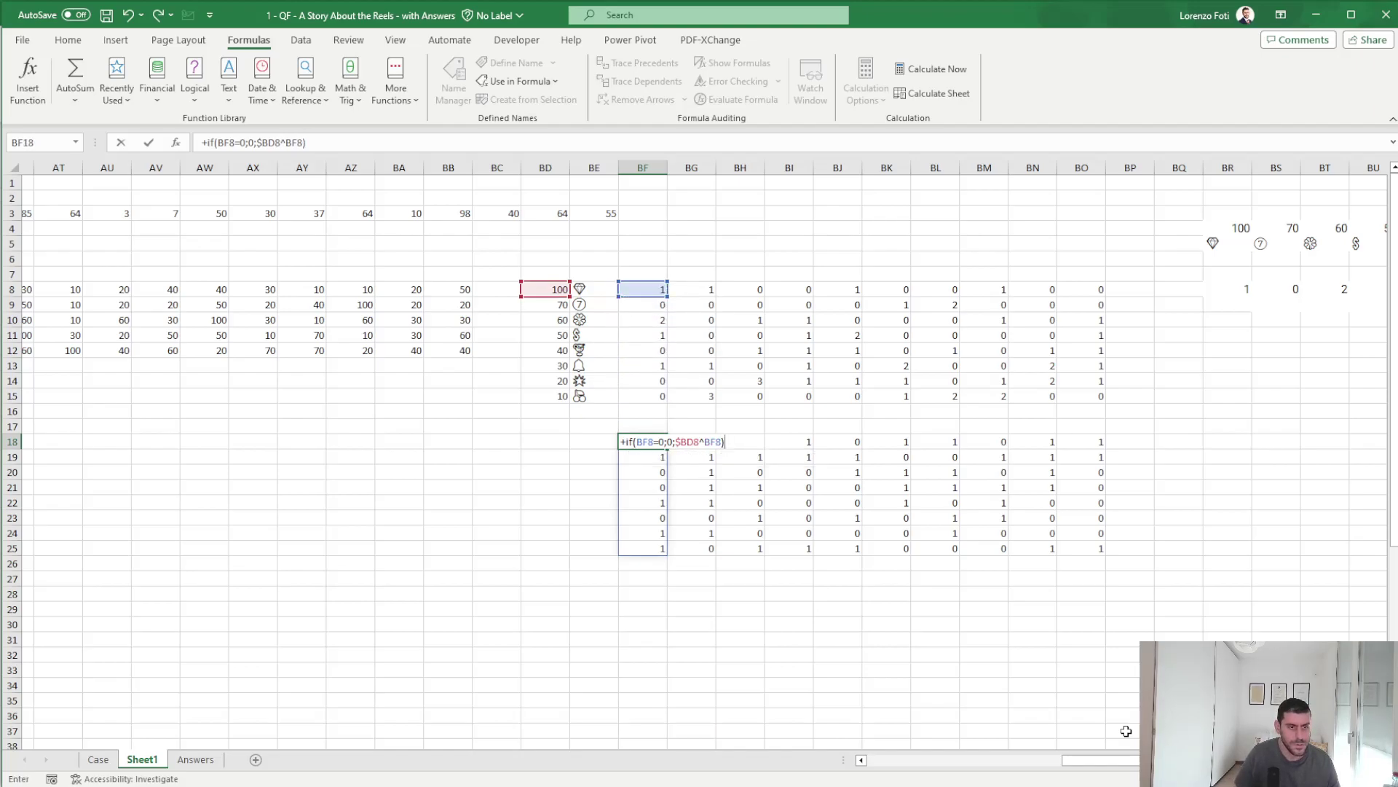
key(ctrl+Return)
- Copy the BF18 formula down to BF25 and across to BO25
key(ctrl+c)
key(Down)
key(shift+Down)
key(shift+Down)
key(shift+Down)
key(shift+Down)
key(shift+Down)
key(shift+Down)
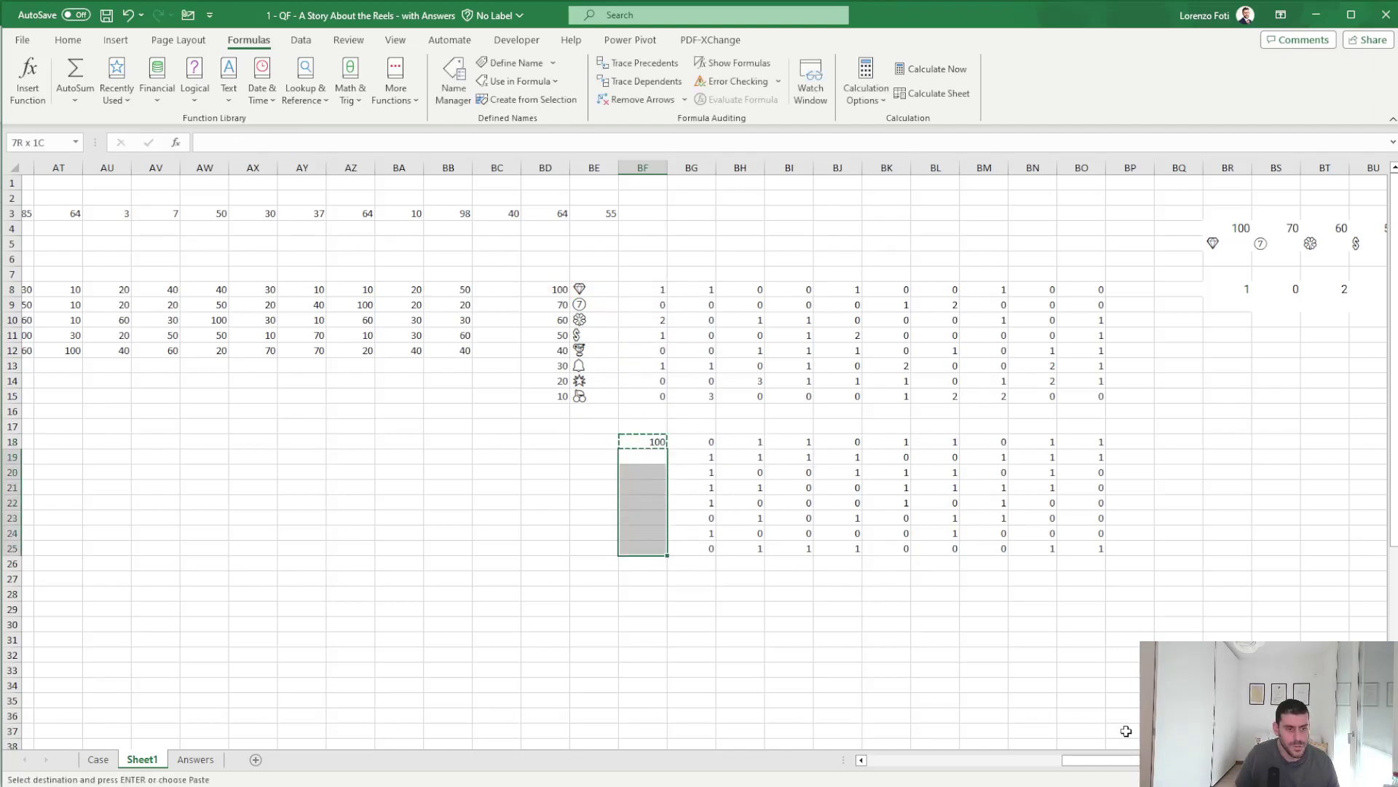
key(ctrl+v)
key(ctrl+shift+Up)
key(ctrl+shift+Right)
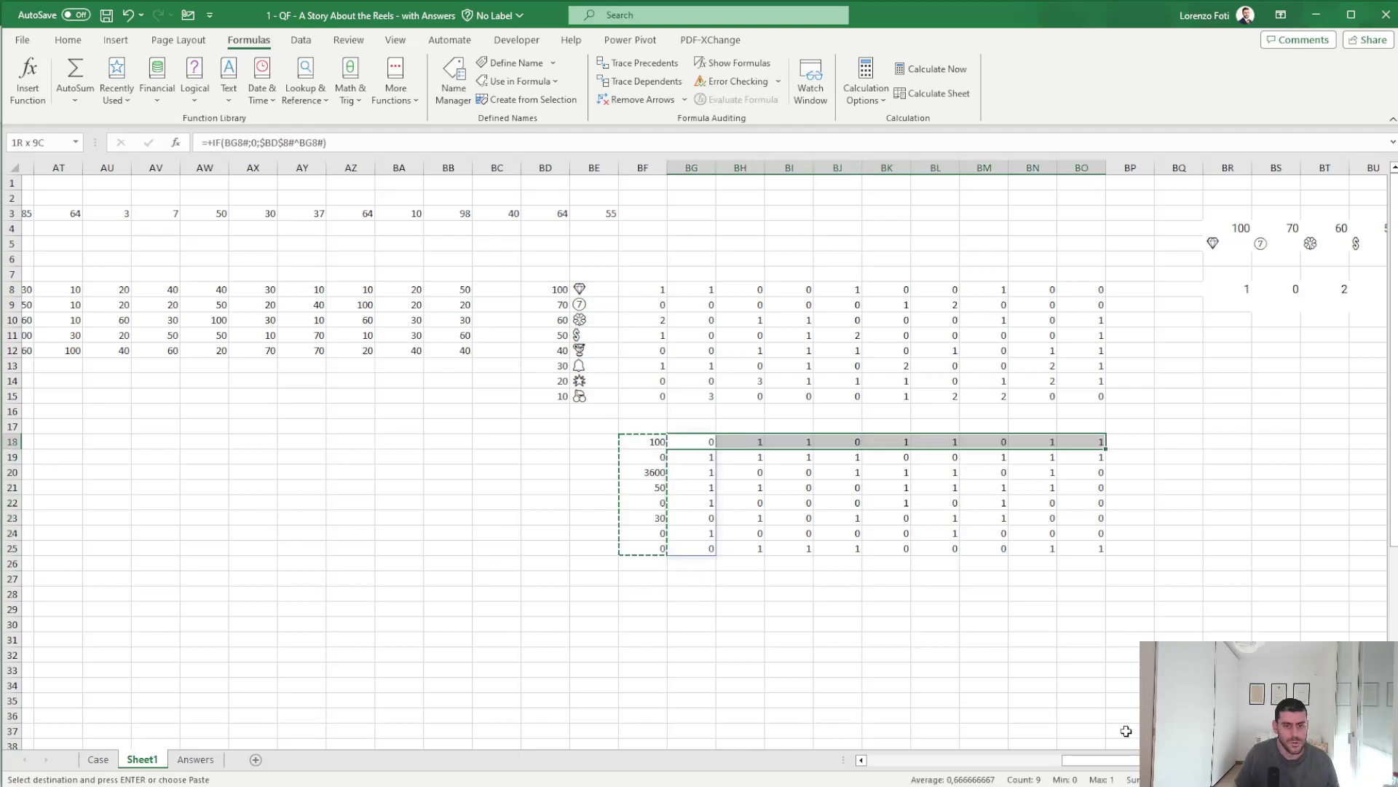
key(ctrl+shift+Down)
key(Return)
key(Down)
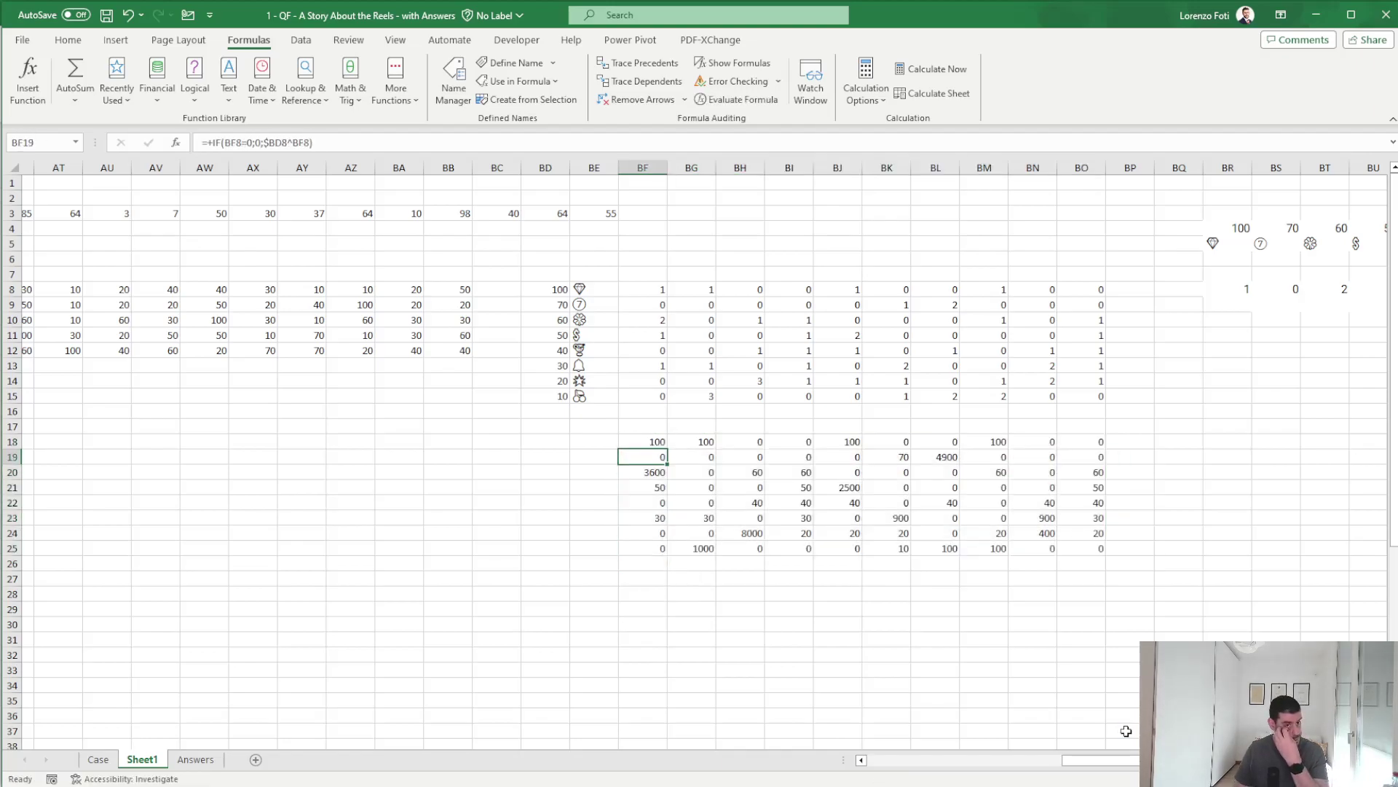
key(Down)
key(Down)
key(Down)
key(Down)
key(Up)
- Enter =SUM(BF18:BF25) in BF28 and copy it across BG28:BO28
text(+)
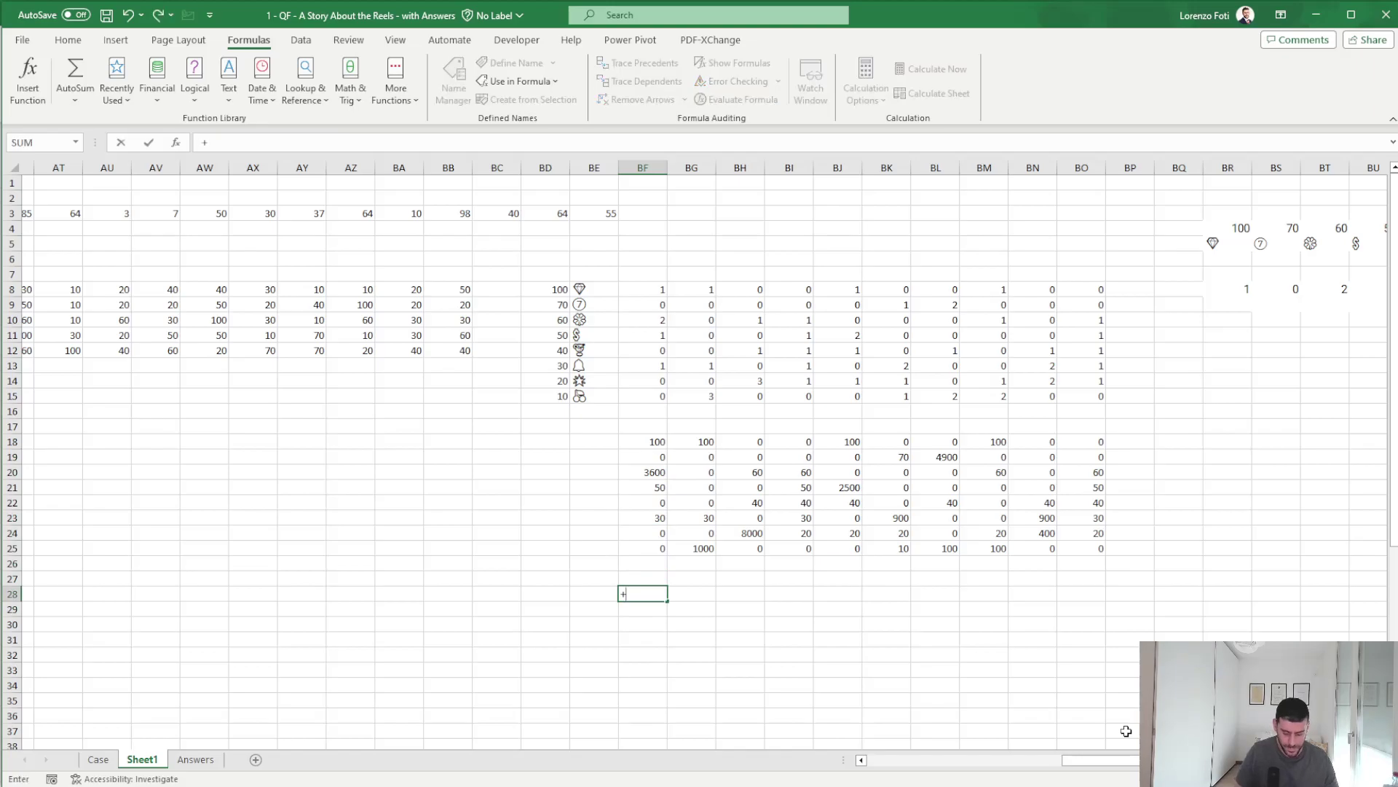
text(sum()
key(Up)
key(Up)
key(Up)
key(ctrl+shift+Up)
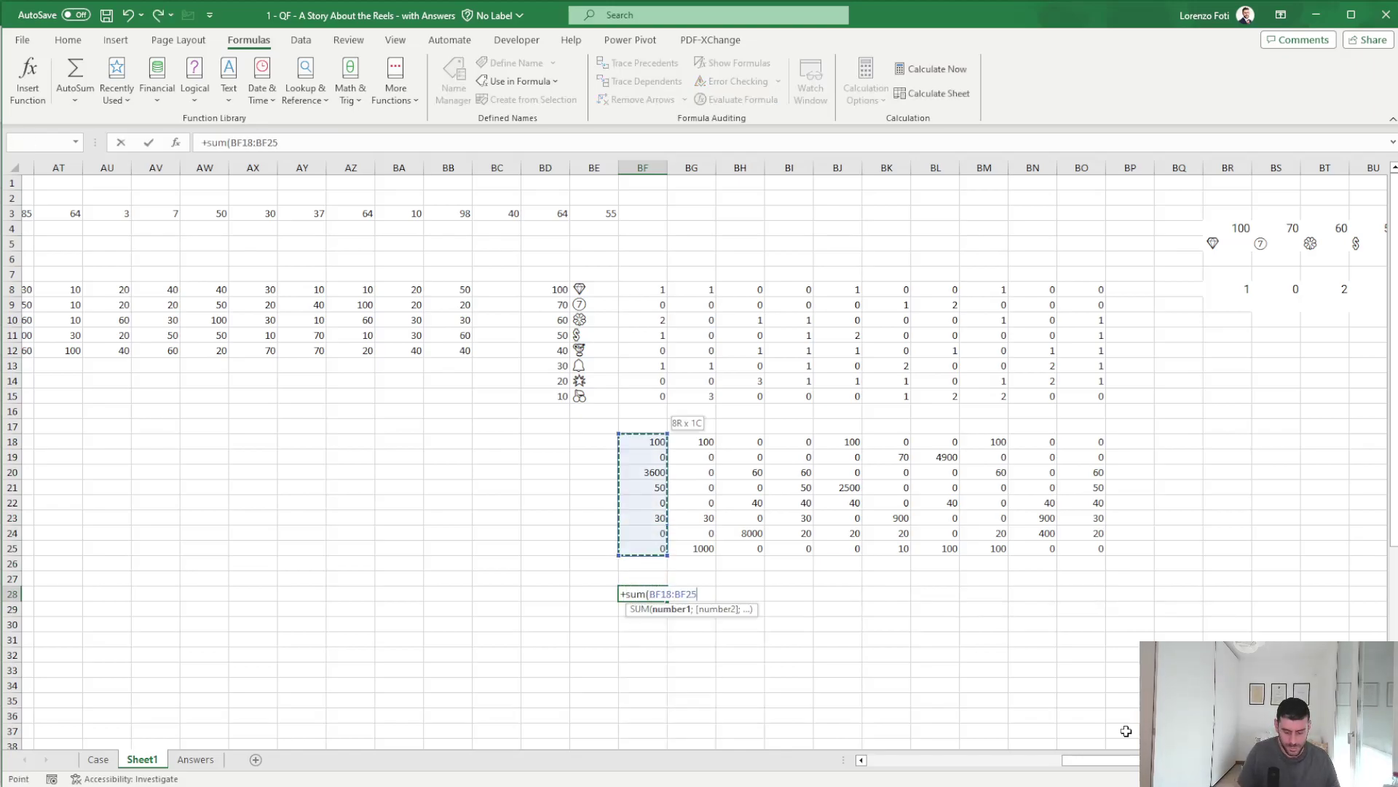
text())
key(ctrl+Return)
key(ctrl+c)
key(Right)
key(shift+Right)
key(shift+Right)
key(shift+Right)
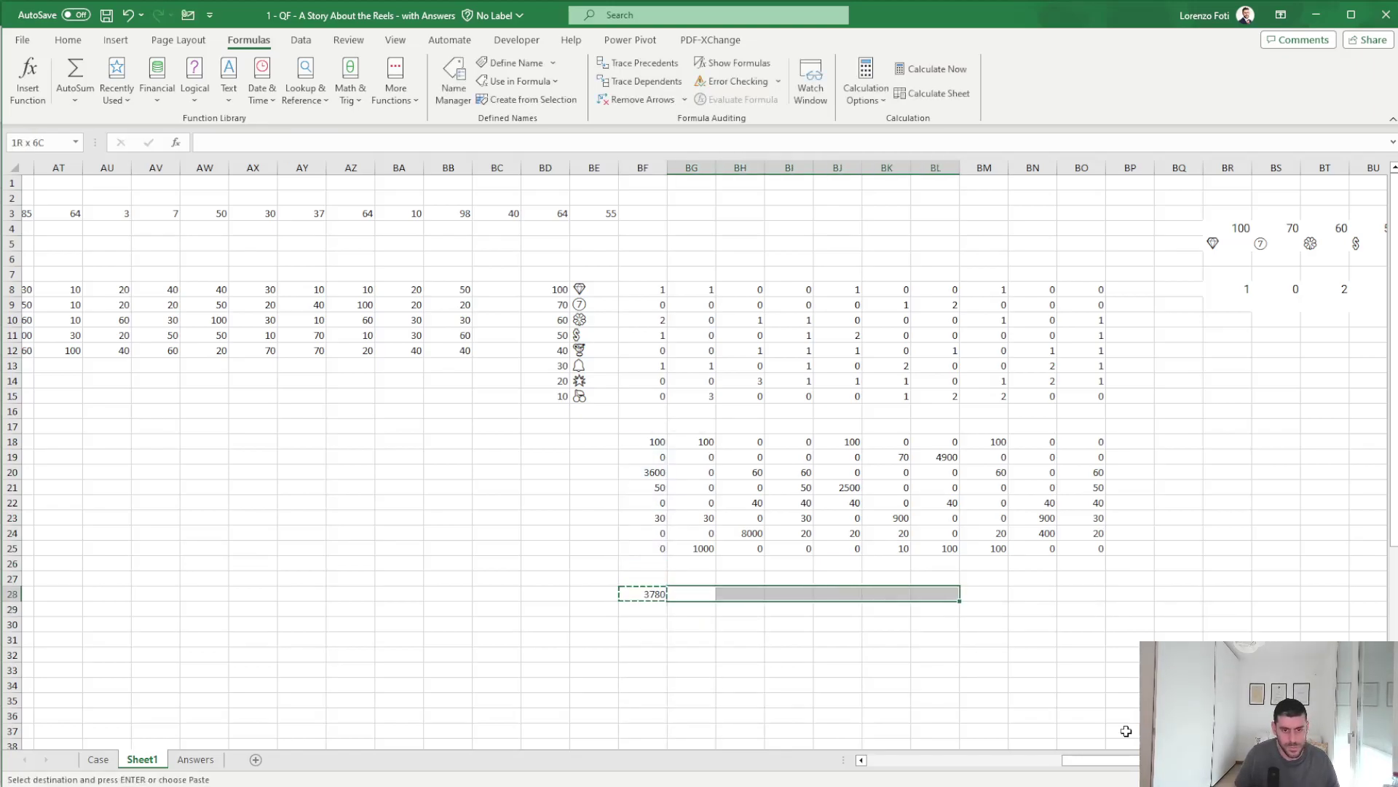
key(shift+Right)
key(shift+Right)
key(shift+Right)
key(shift+Left)
key(Return)
- Enter =SUM(BF28:BO28) in BD28 for a game total of 23730
key(Left)
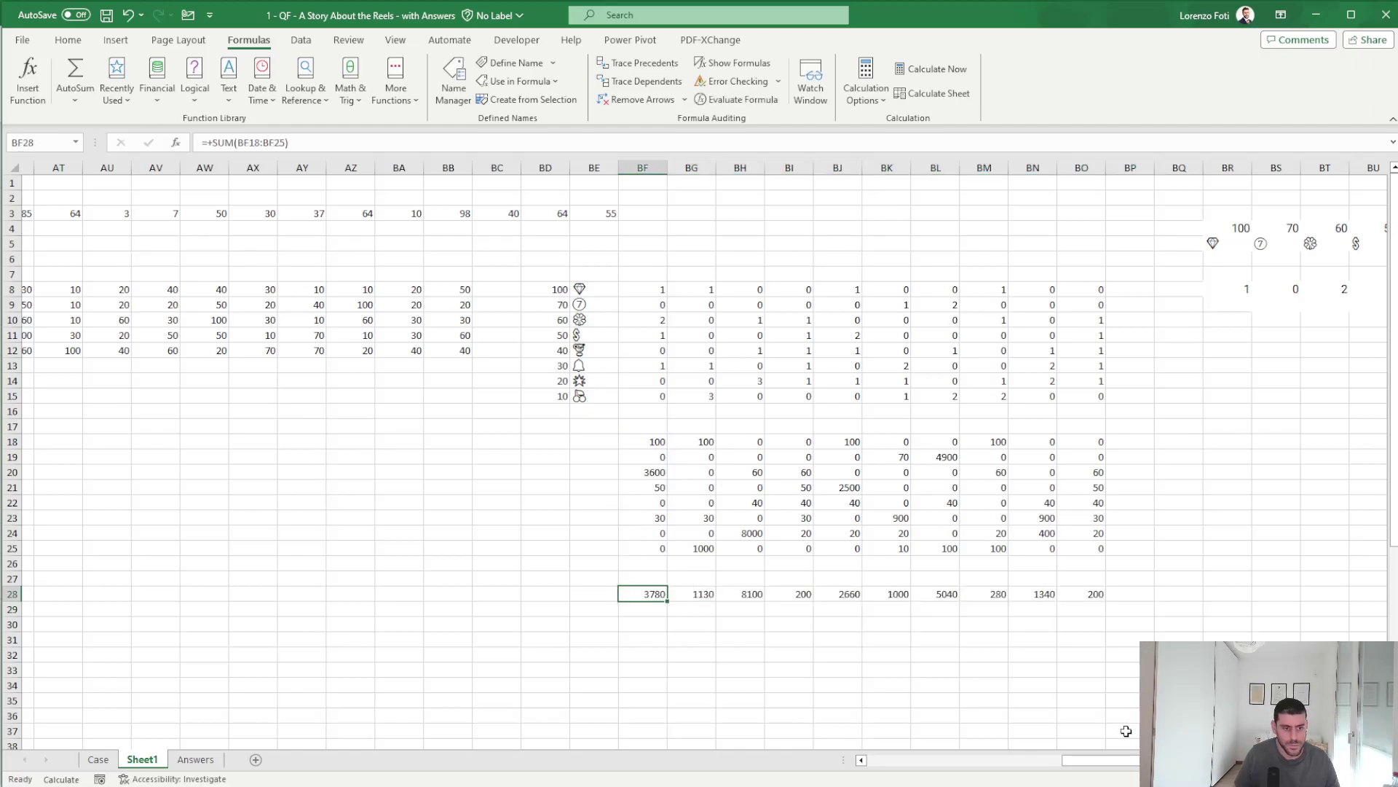
key(Left)
key(Left)
text(+sum()
key(Right)
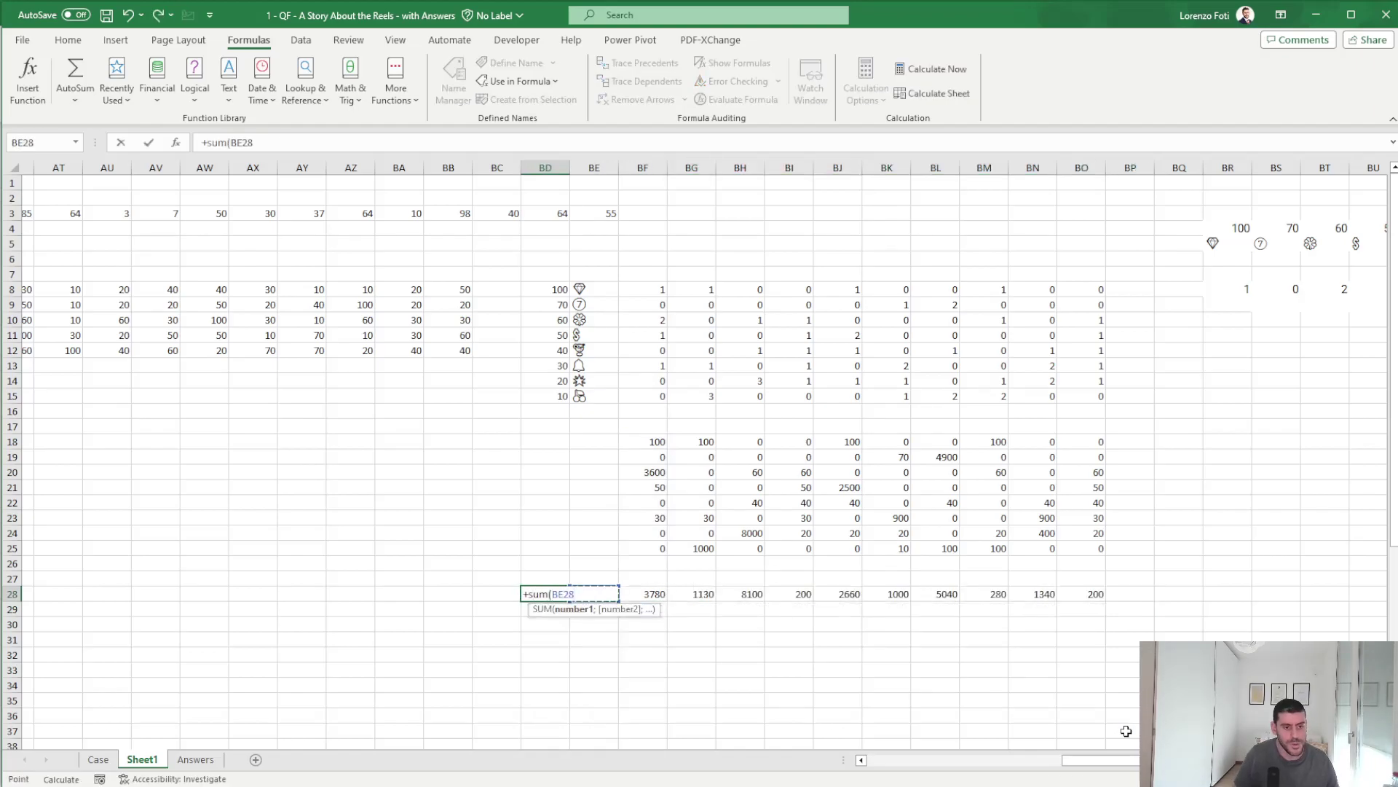
key(Right)
key(ctrl+shift+Right)
text())
key(Return)
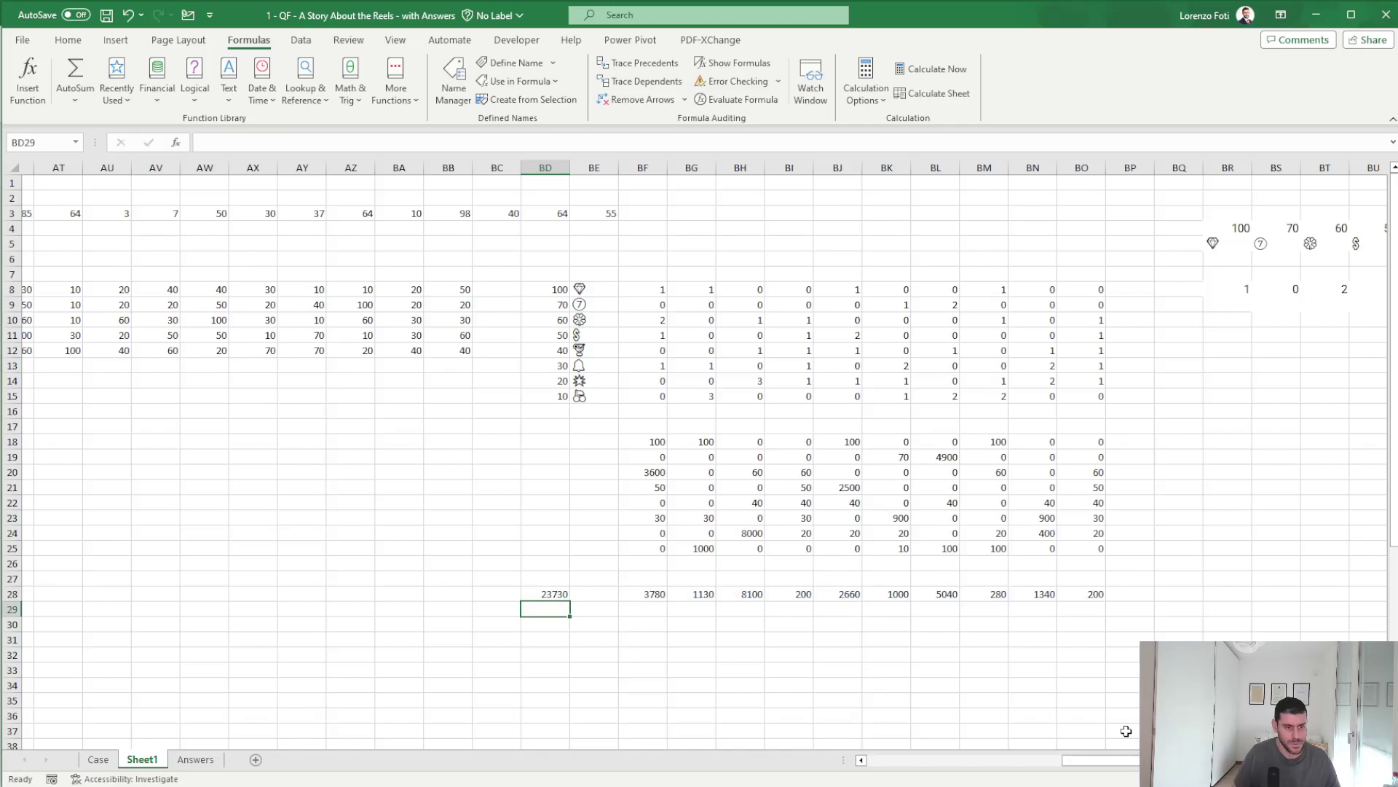
- Compare against the Case sheet's Level 5 table, then return to Sheet1's game-number sequence
click(98, 759)
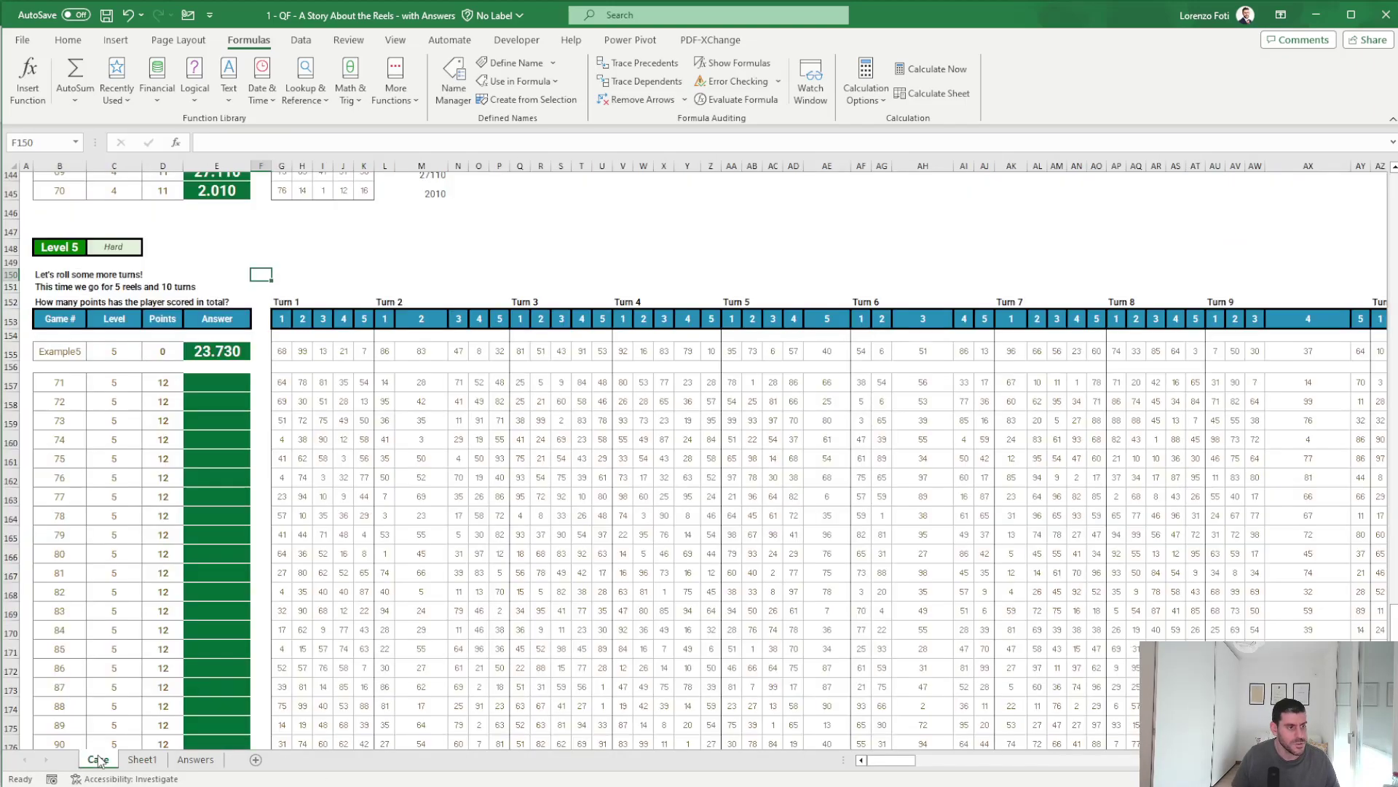
click(136, 764)
click(344, 583)
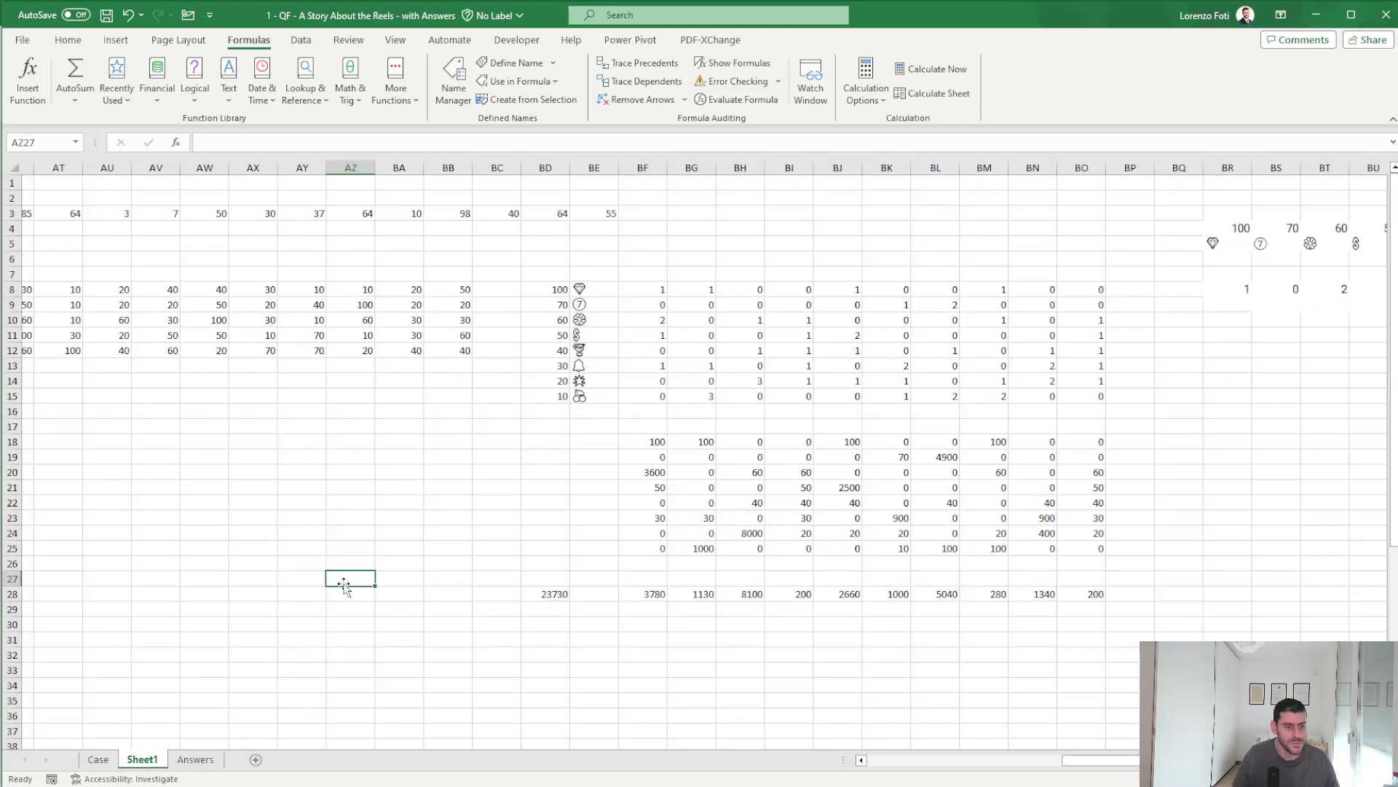
key(Home)
key(Right)
key(Right)
key(Up)
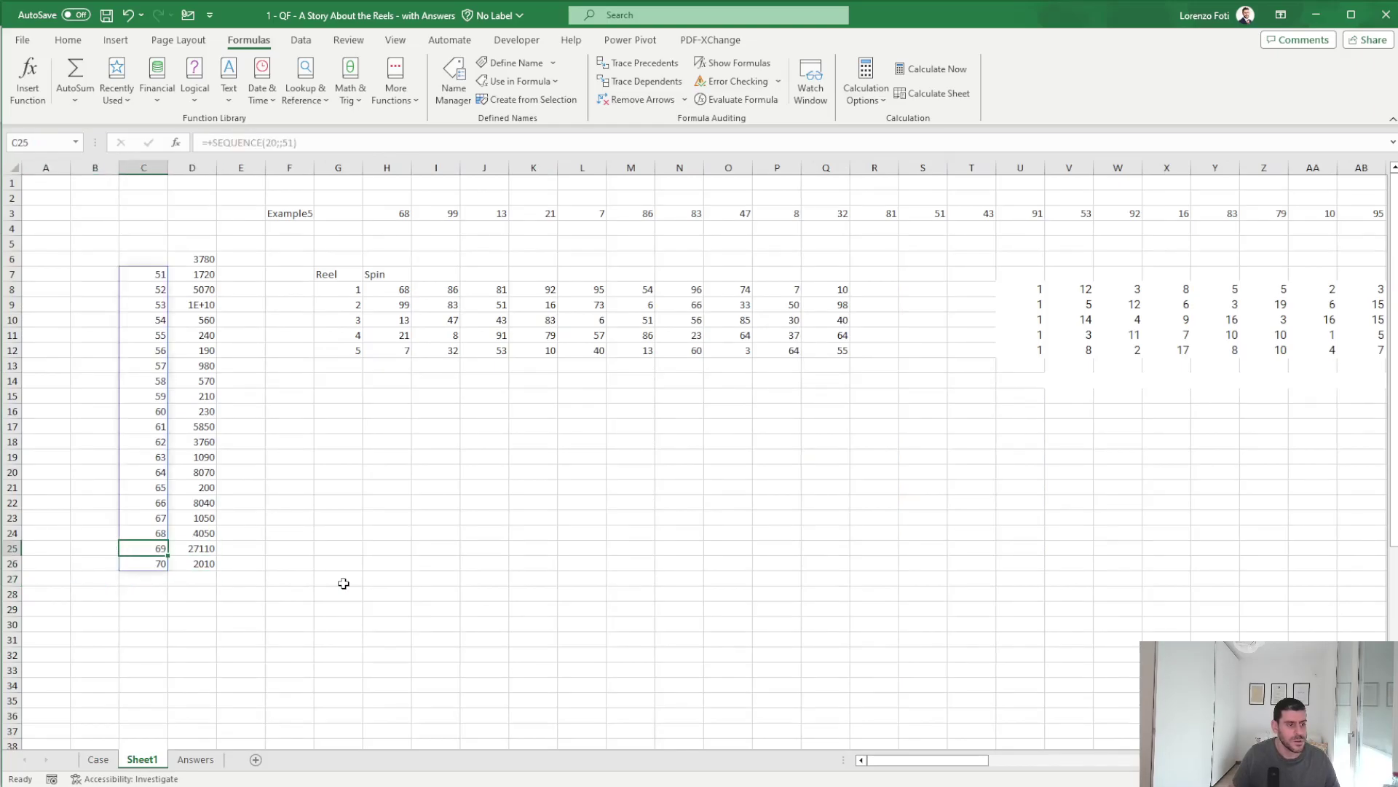
- Change the SEQUENCE start in C7 so games are numbered 71–100
key(ctrl+Up)
click(270, 142)
text(3)
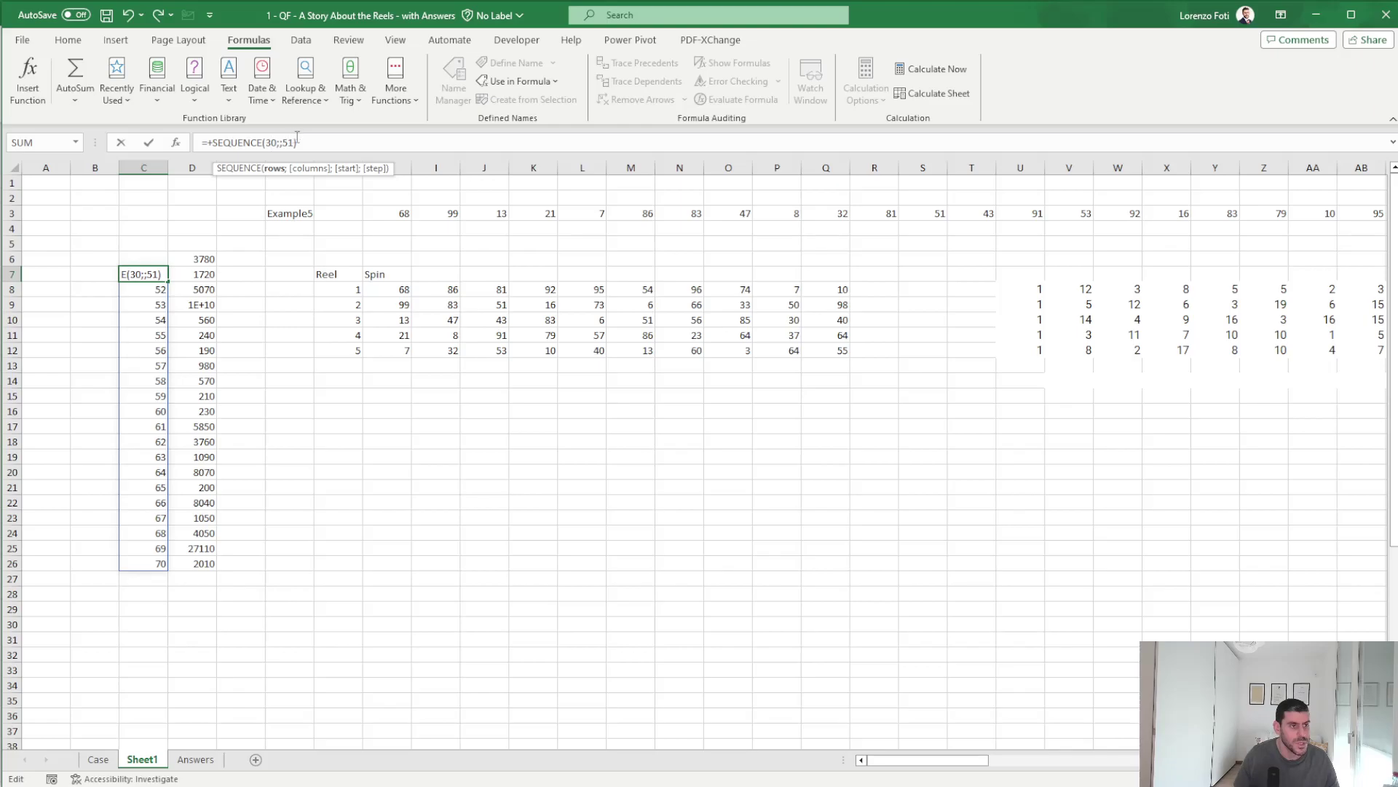
key(BackSpace)
text(7)
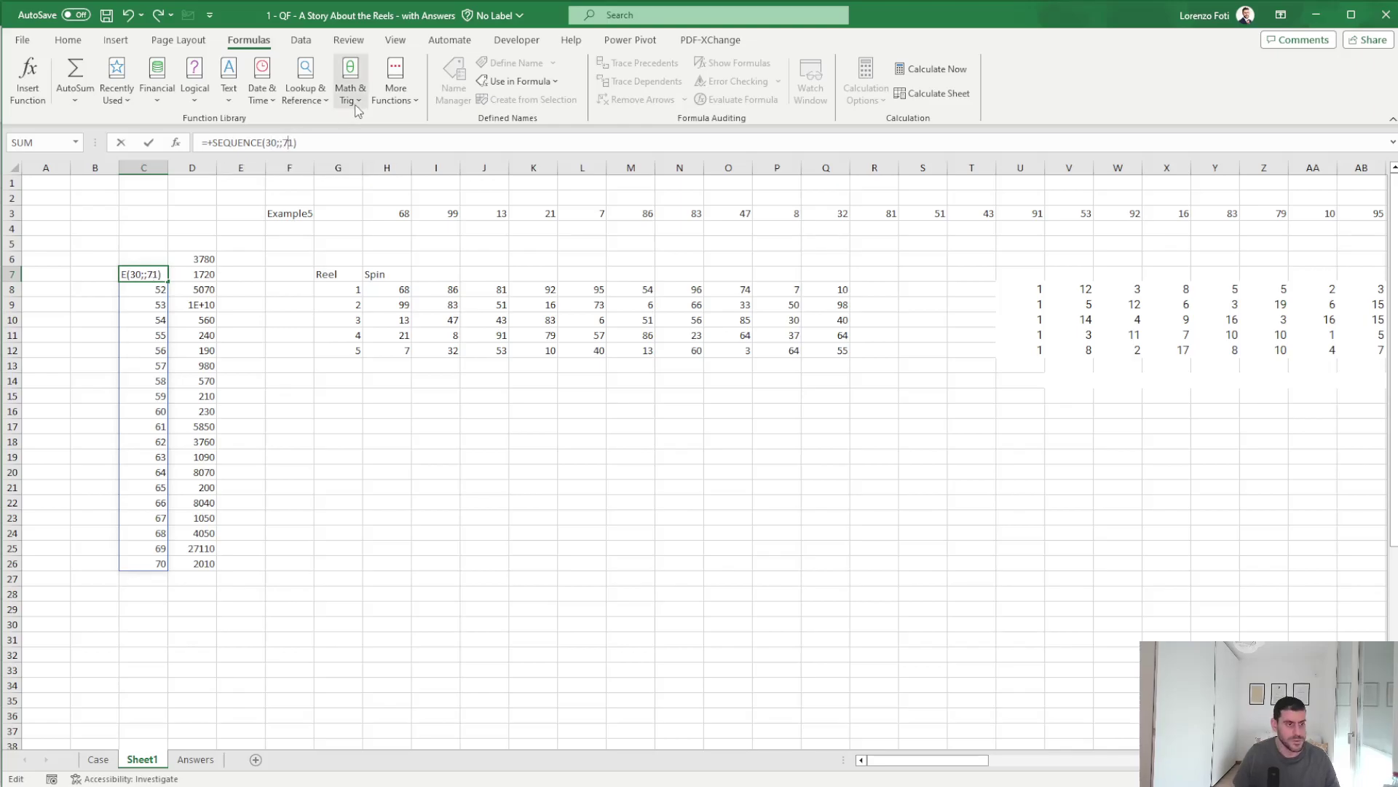
key(Return)
key(Right)
- Create a What-If Data Table over the game list with column input cell F3
key(Up)
key(Left)
key(Up)
key(shift+Right)
key(ctrl+shift+Down)
key(ctrl+shift+Down)
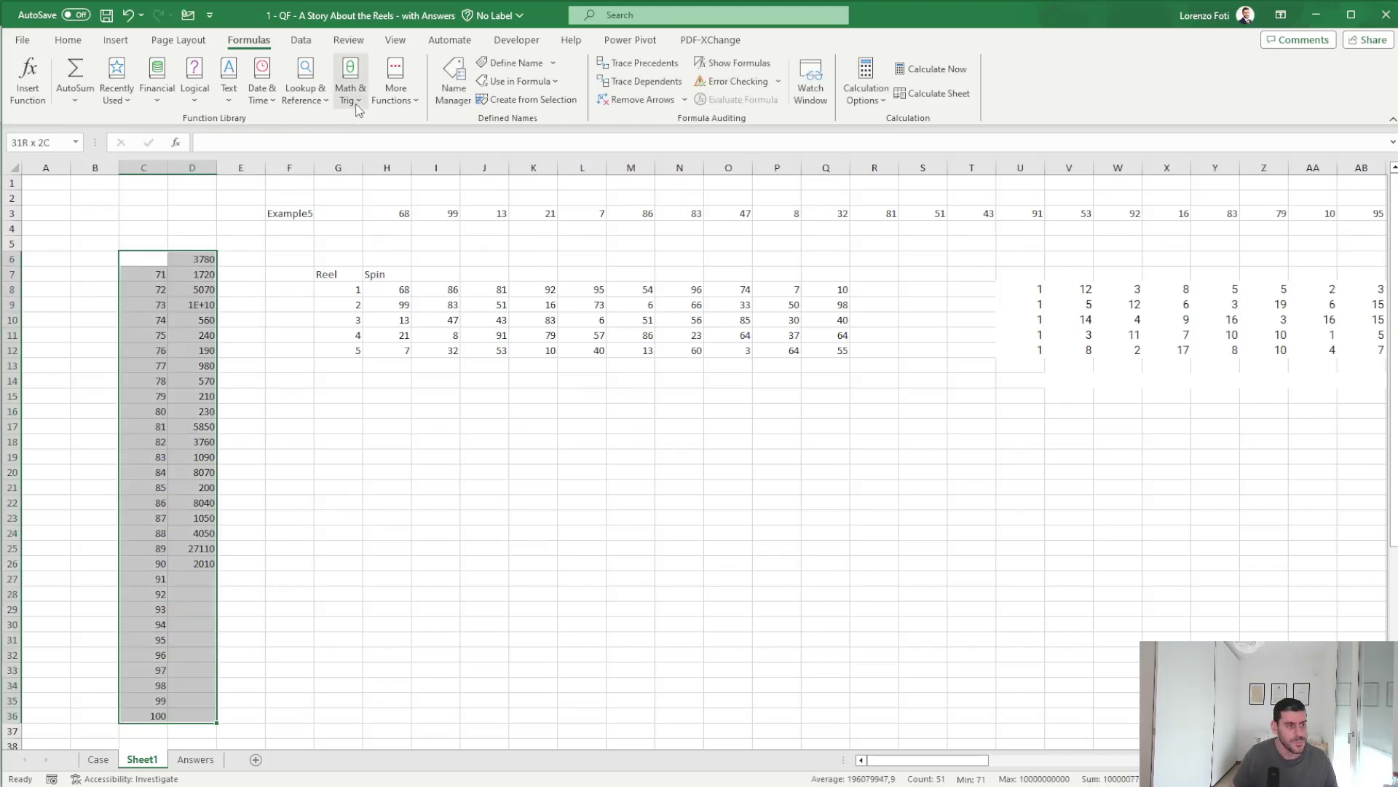
key(alt+a)
key(w)
key(t)
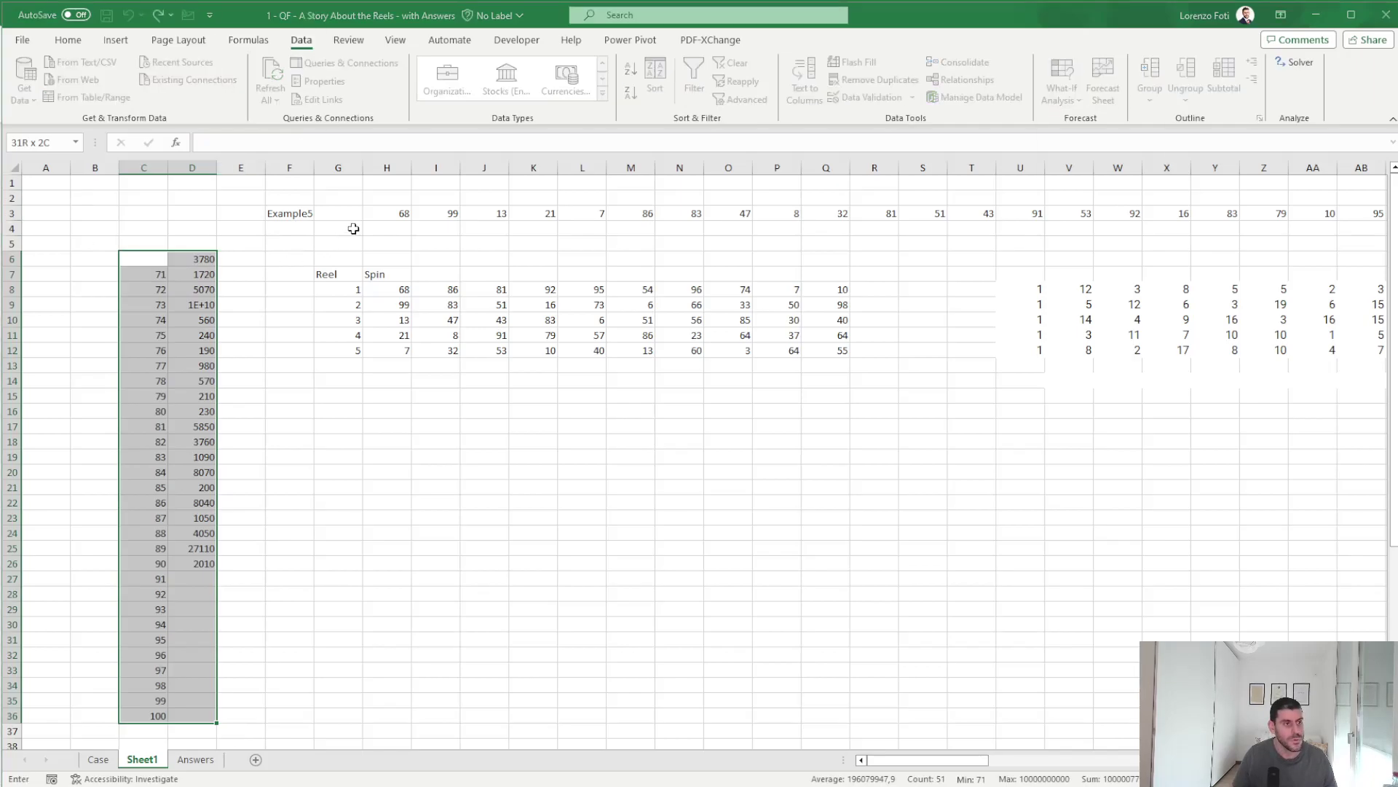
click(296, 214)
key(Return)
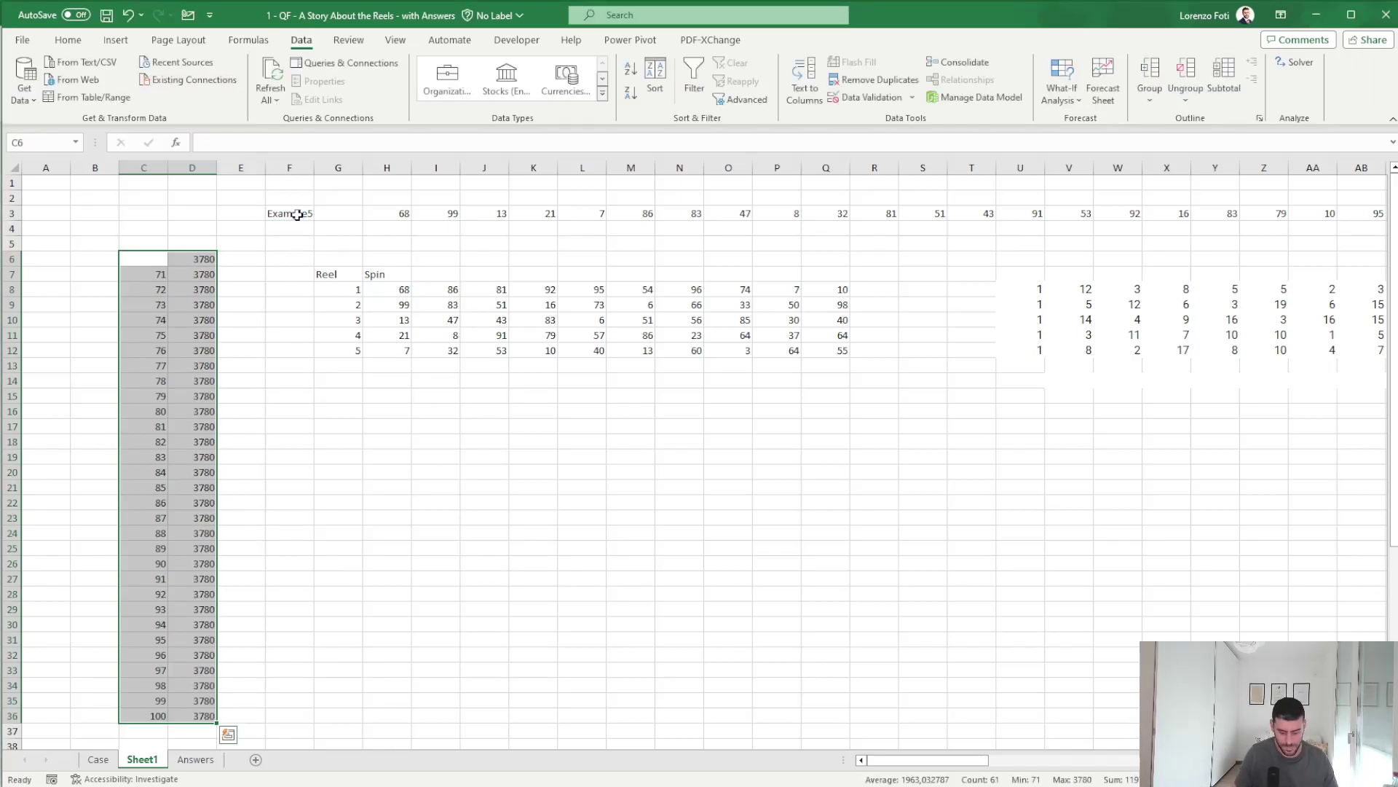
- Link D6 above the table to the game total in BD28
key(Down)
key(Right)
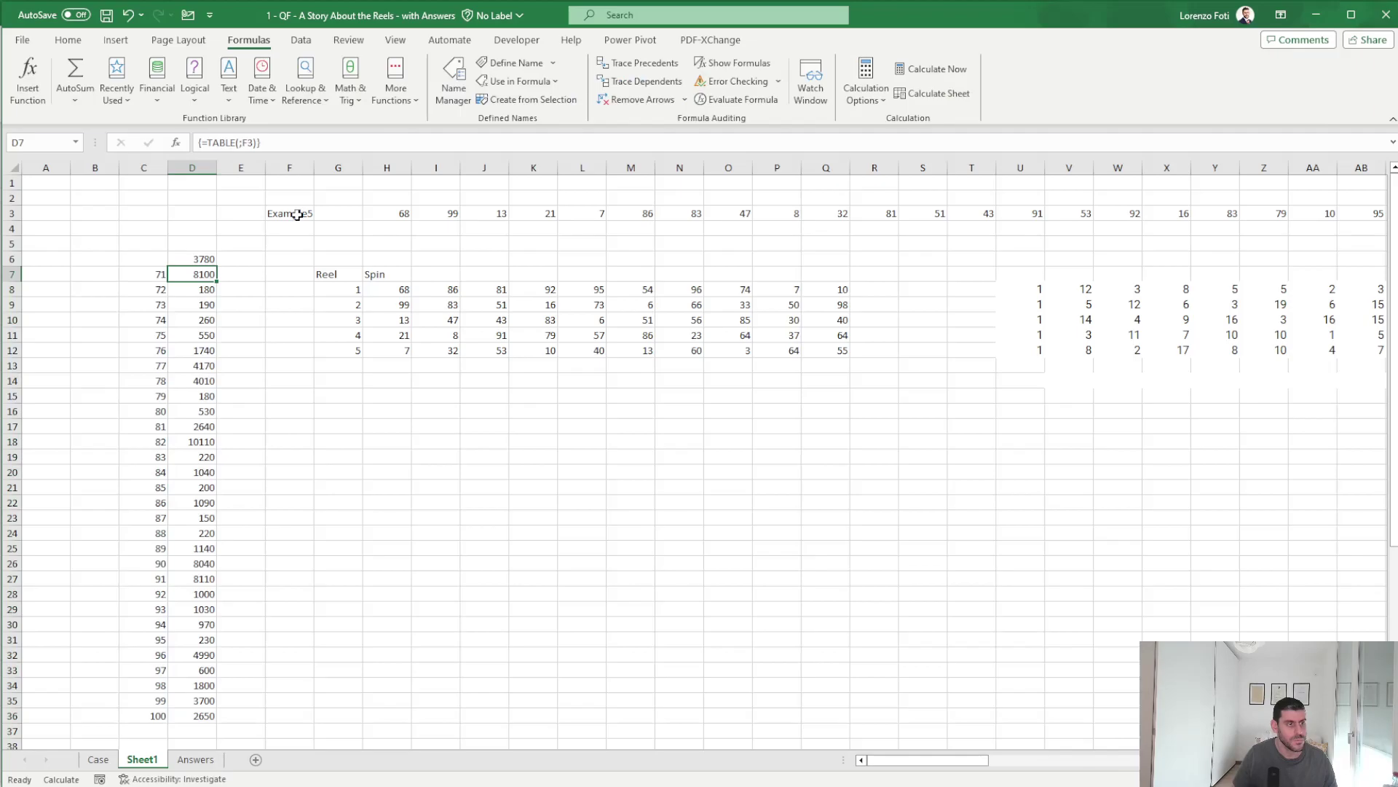
key(Up)
text(+)
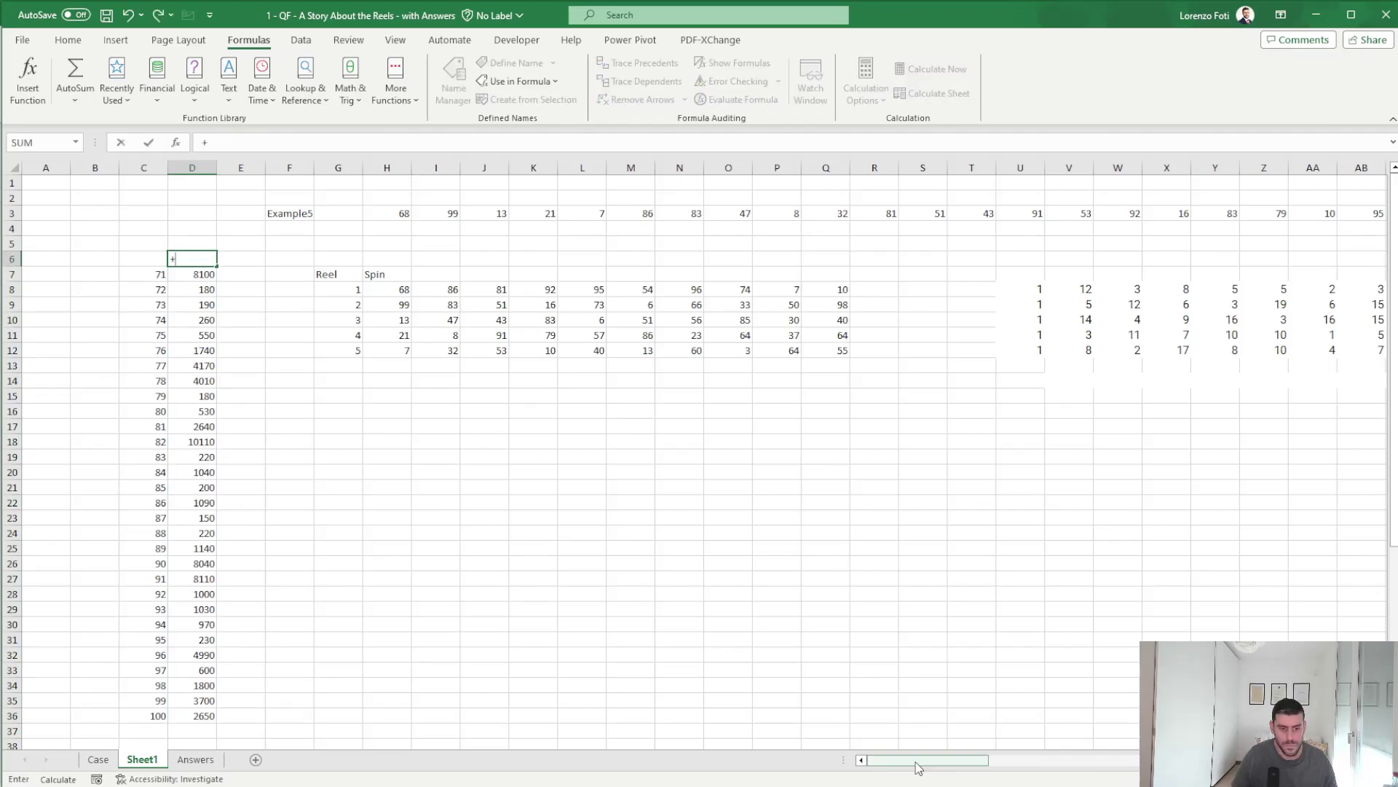
drag(925, 760, 1103, 759)
click(724, 597)
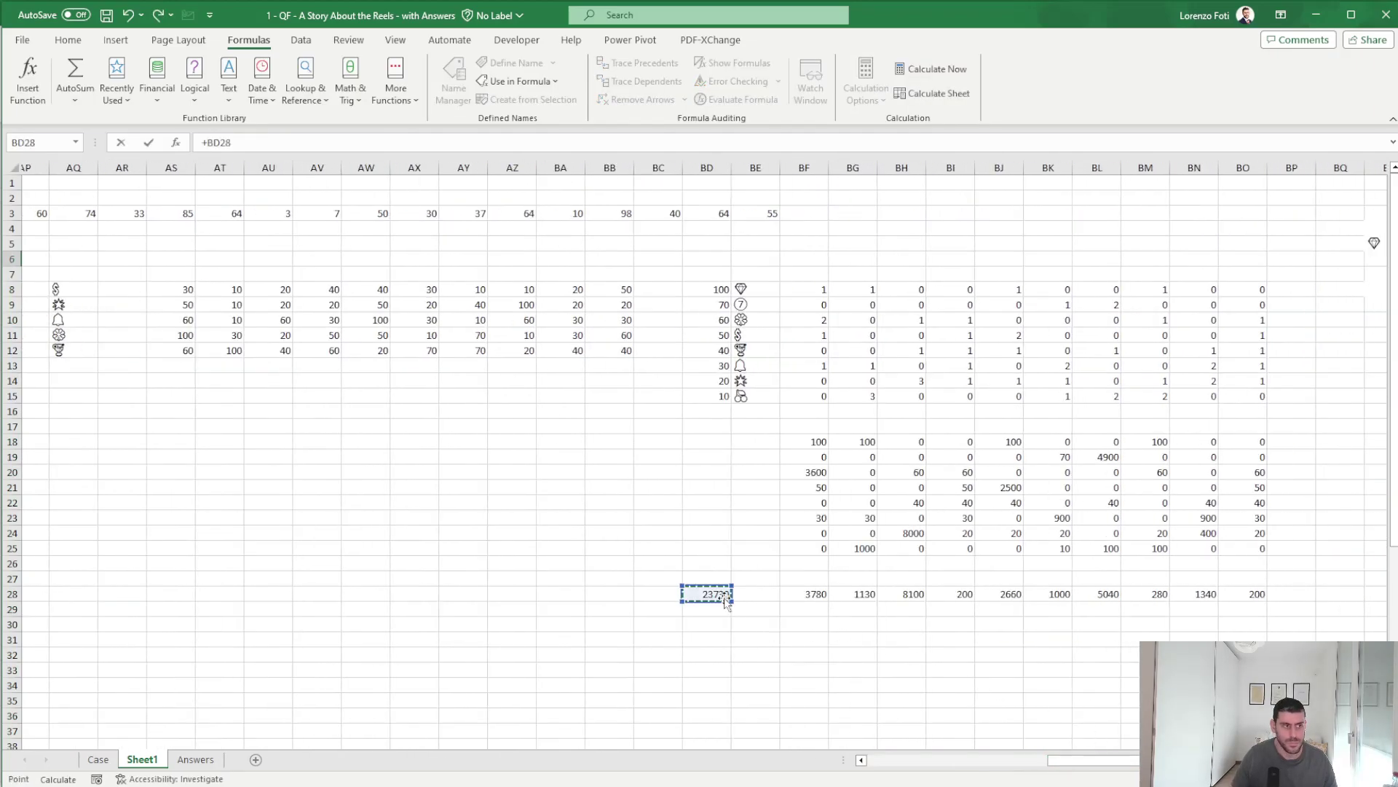
key(Return)
- Recalculate, copy the totals for games 71–100, and switch to the Case sheet
key(F9)
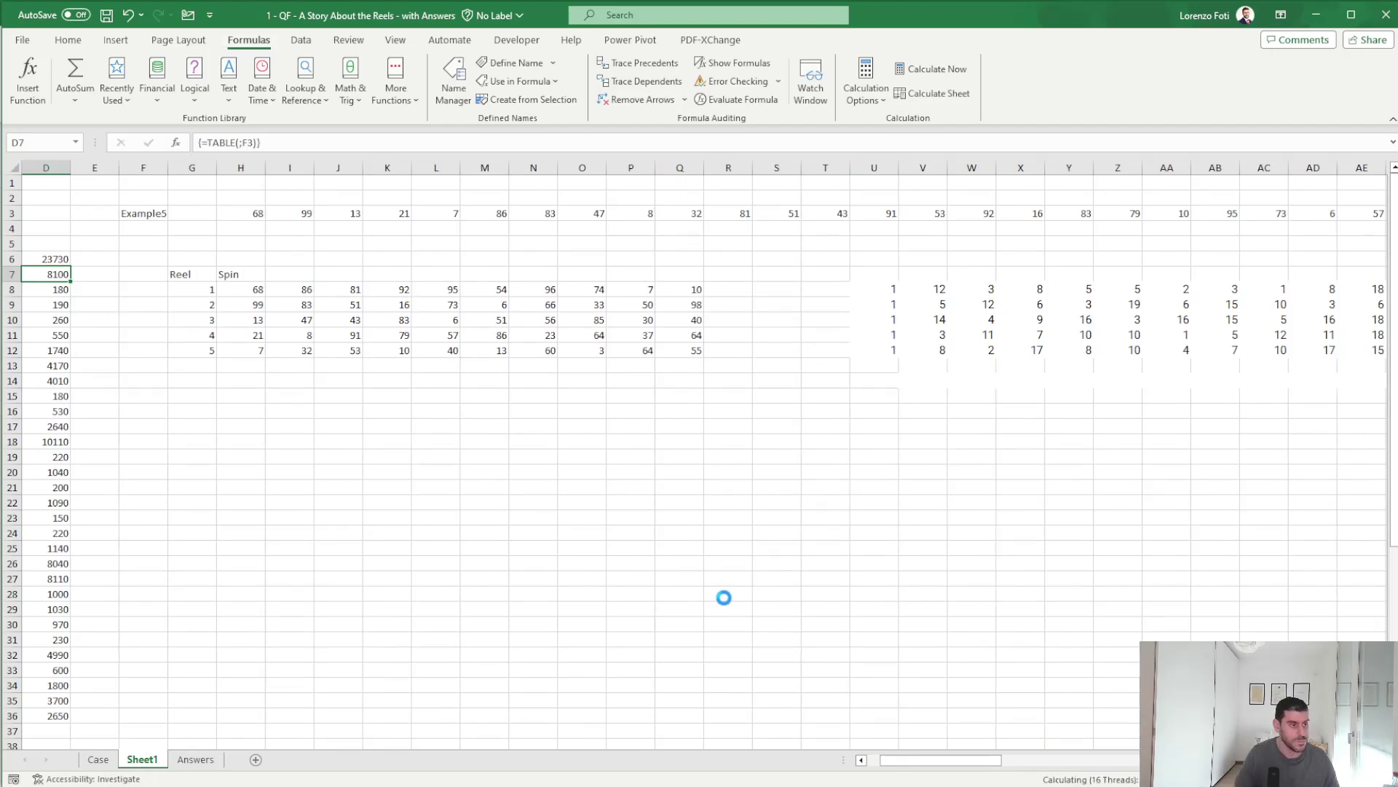
key(ctrl+shift+Down)
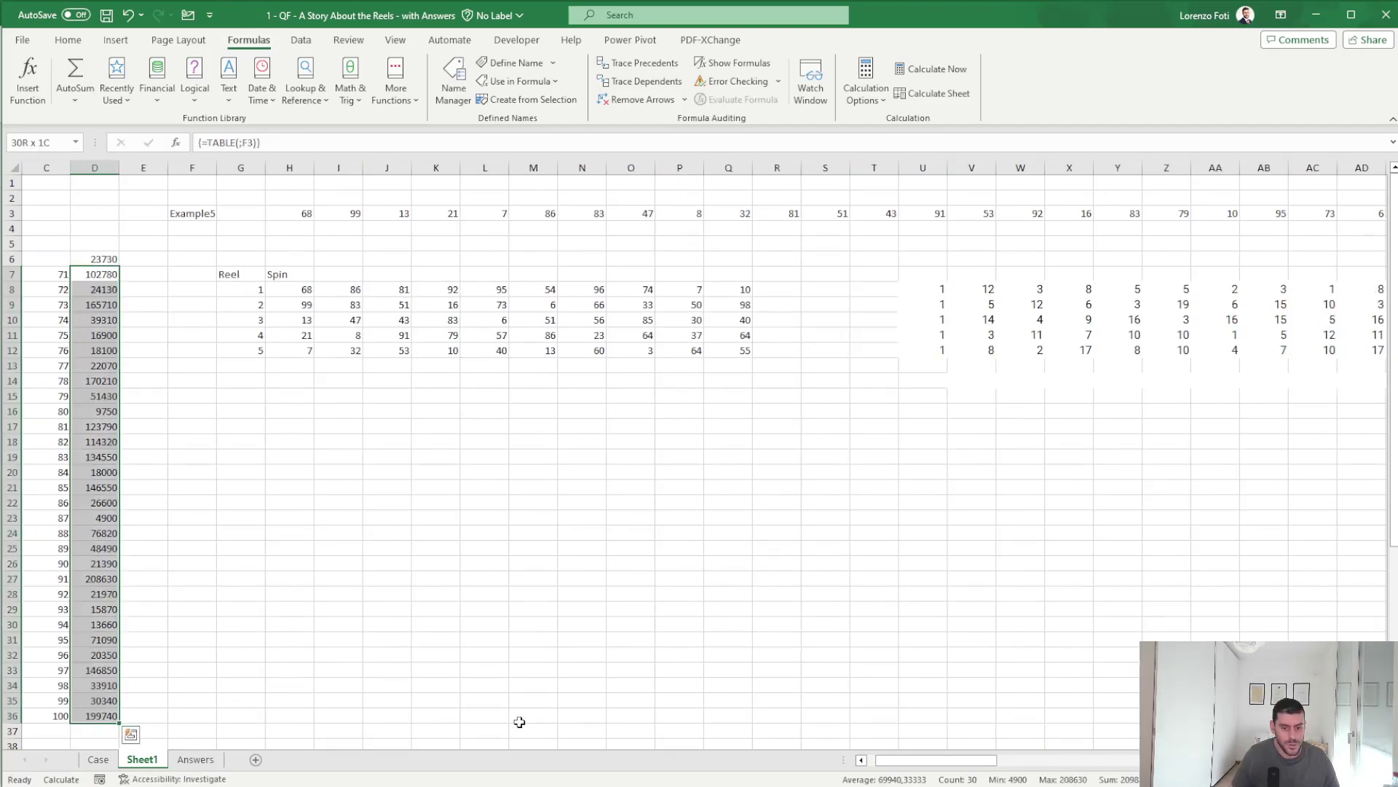
key(ctrl+c)
click(97, 759)
- Paste the game 71–100 totals as plain values starting at E157
click(221, 379)
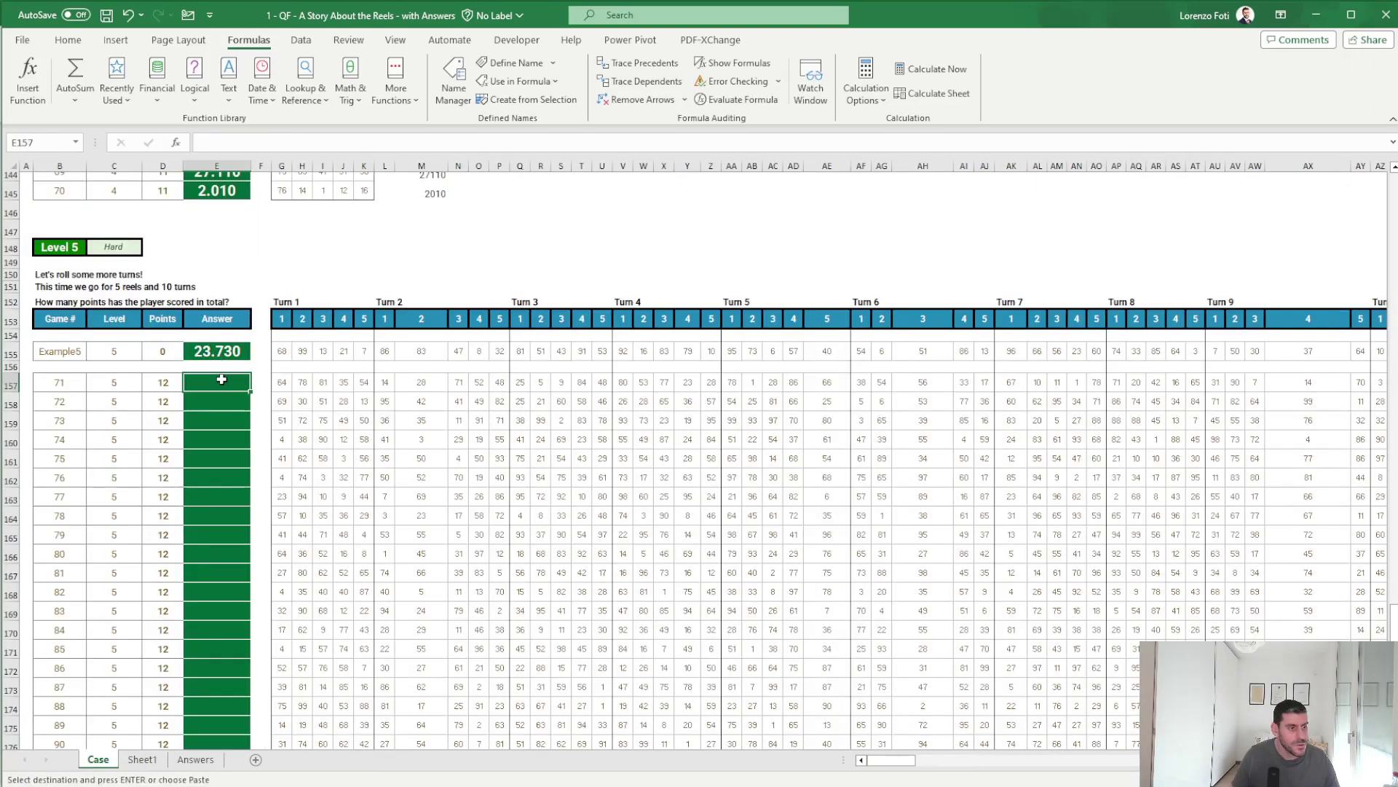
right_click(222, 379)
click(282, 484)
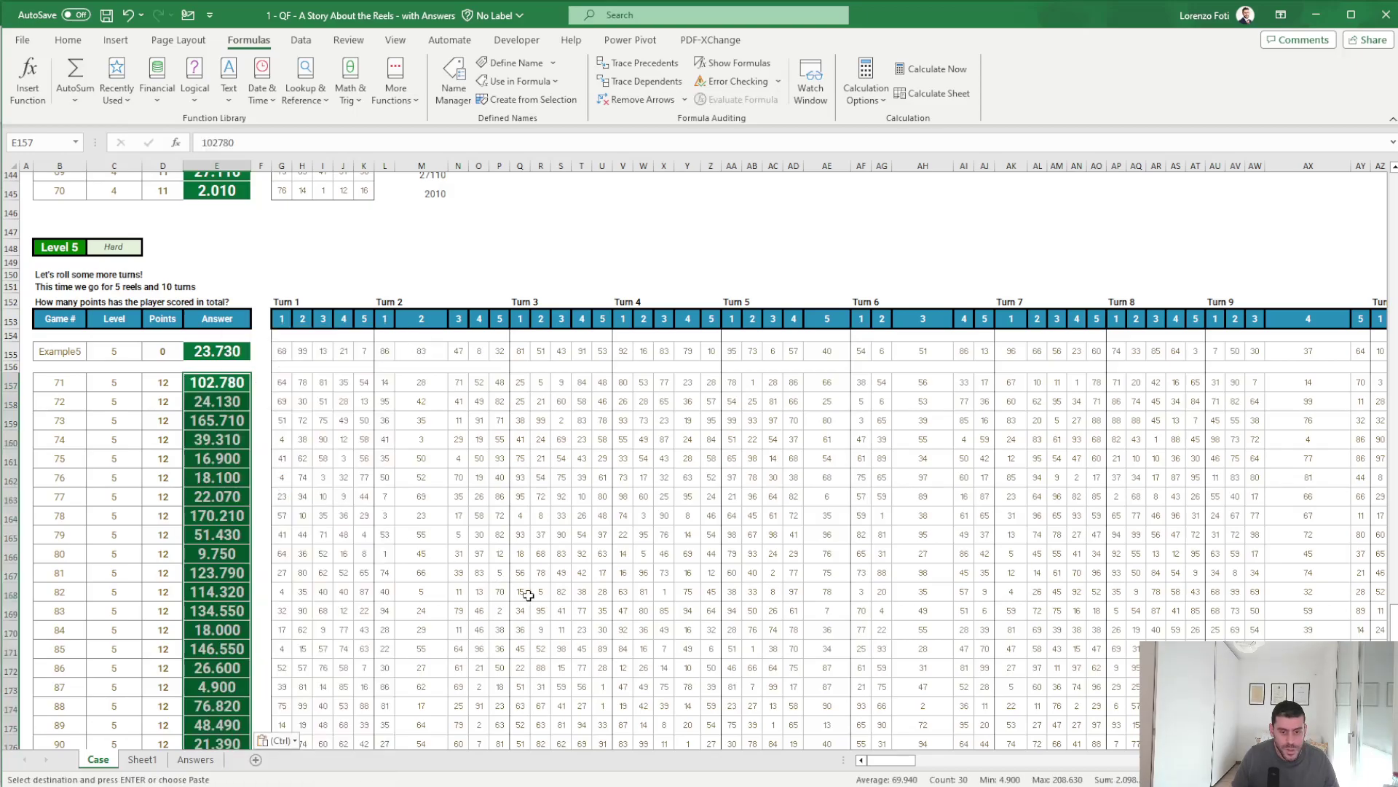
- Select the 30 Level 5 answers on the Answers sheet for comparison
click(195, 759)
scroll(264, 386, down, 7)
scroll(263, 385, down, 2)
click(271, 347)
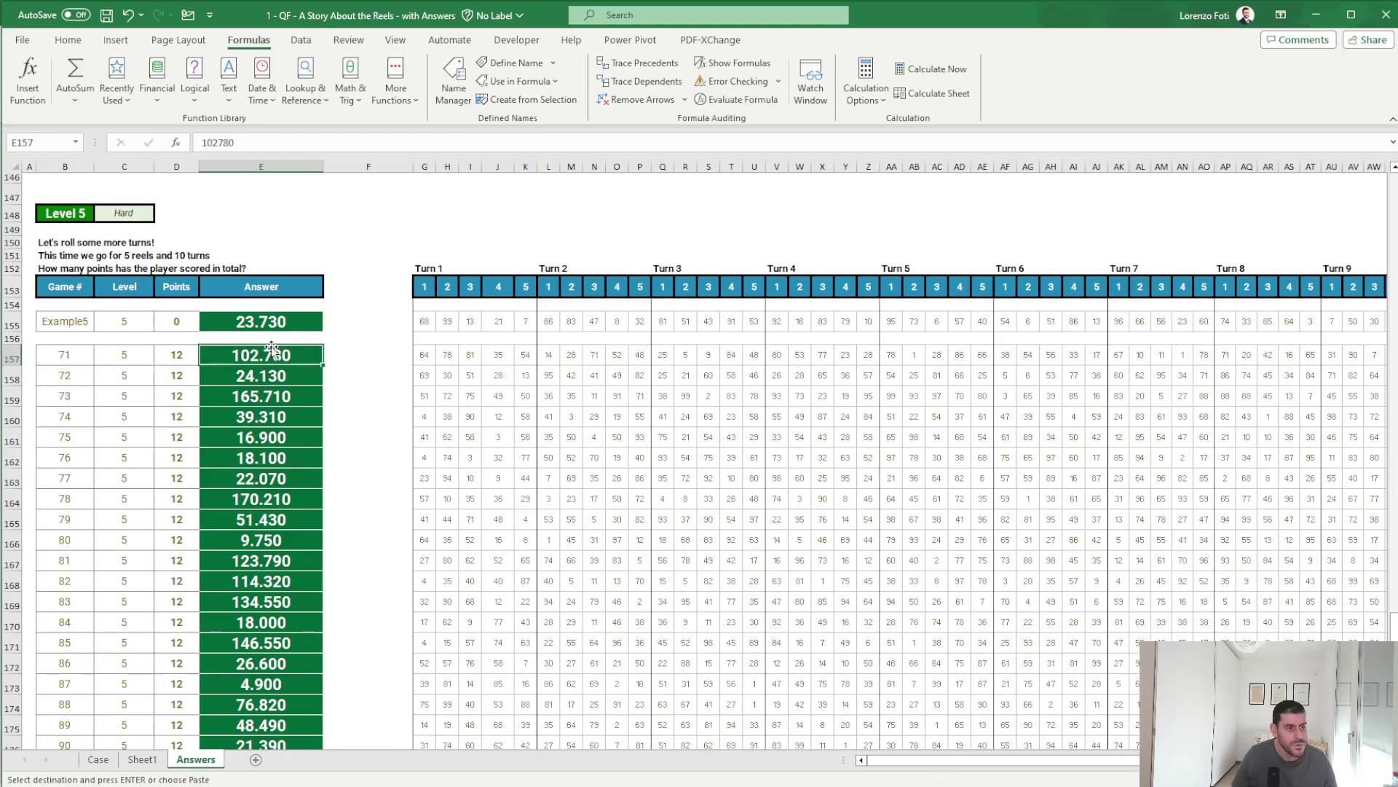
key(ctrl+shift+Down)
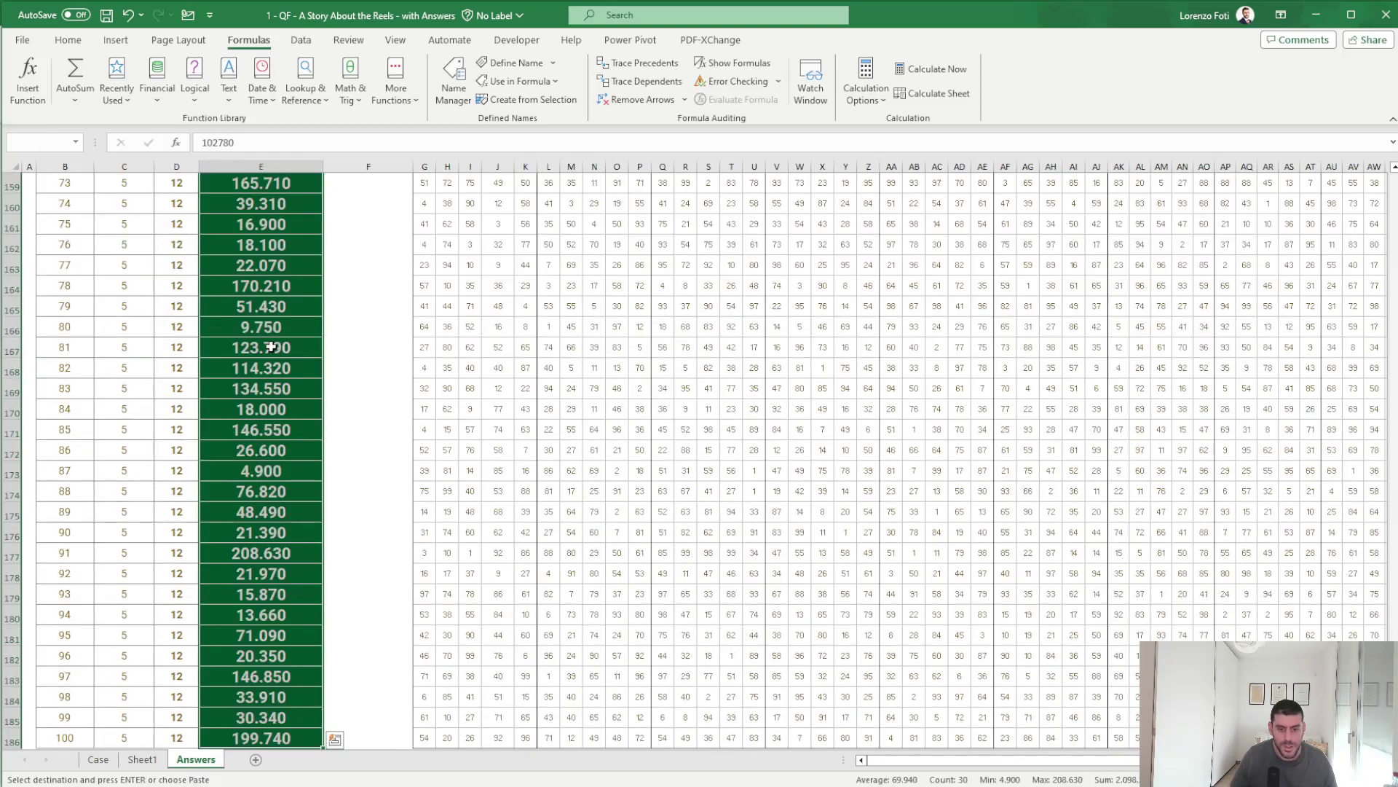
- Back on the Case sheet, check the pasted total for game 80 against the answers
click(98, 758)
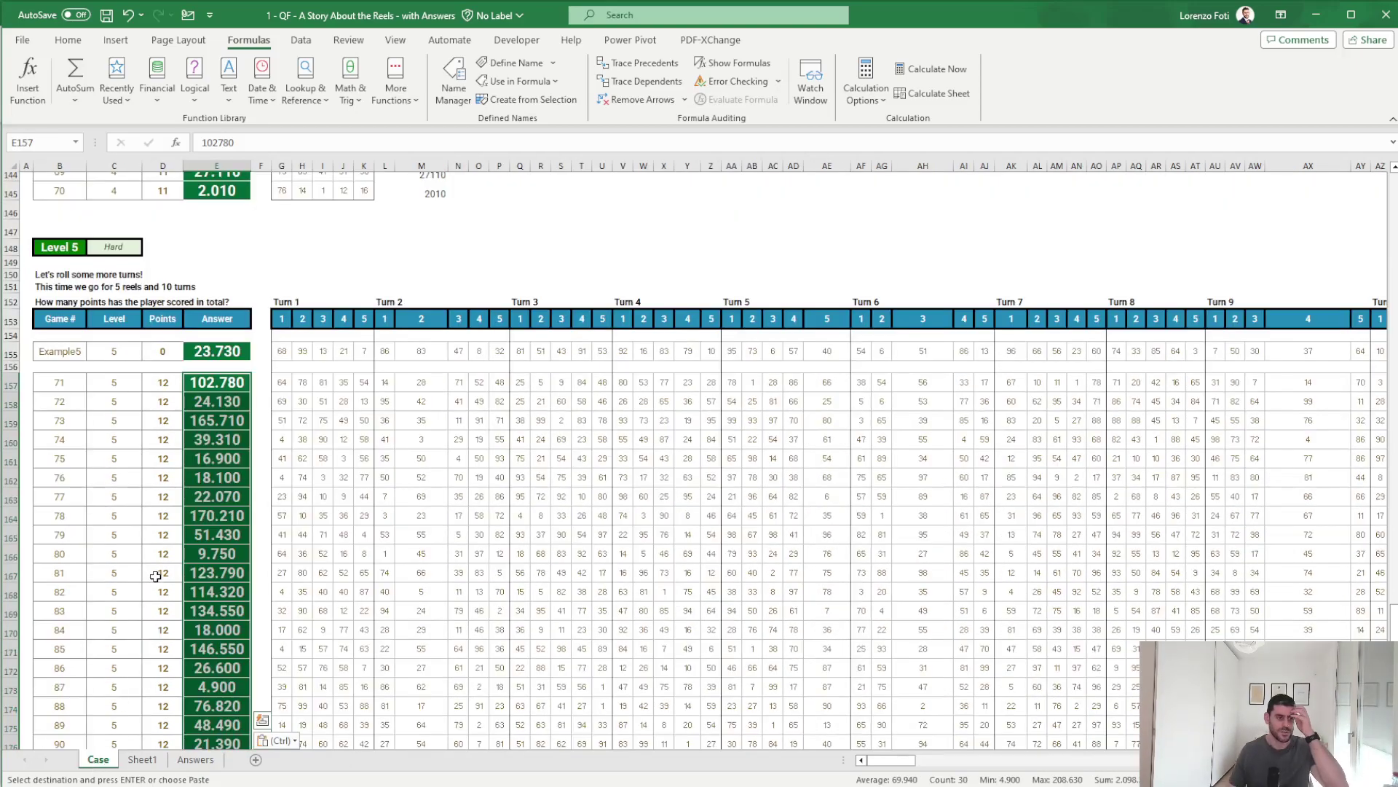
scroll(156, 575, down, 3)
scroll(157, 574, down, 4)
scroll(160, 572, up, 3)
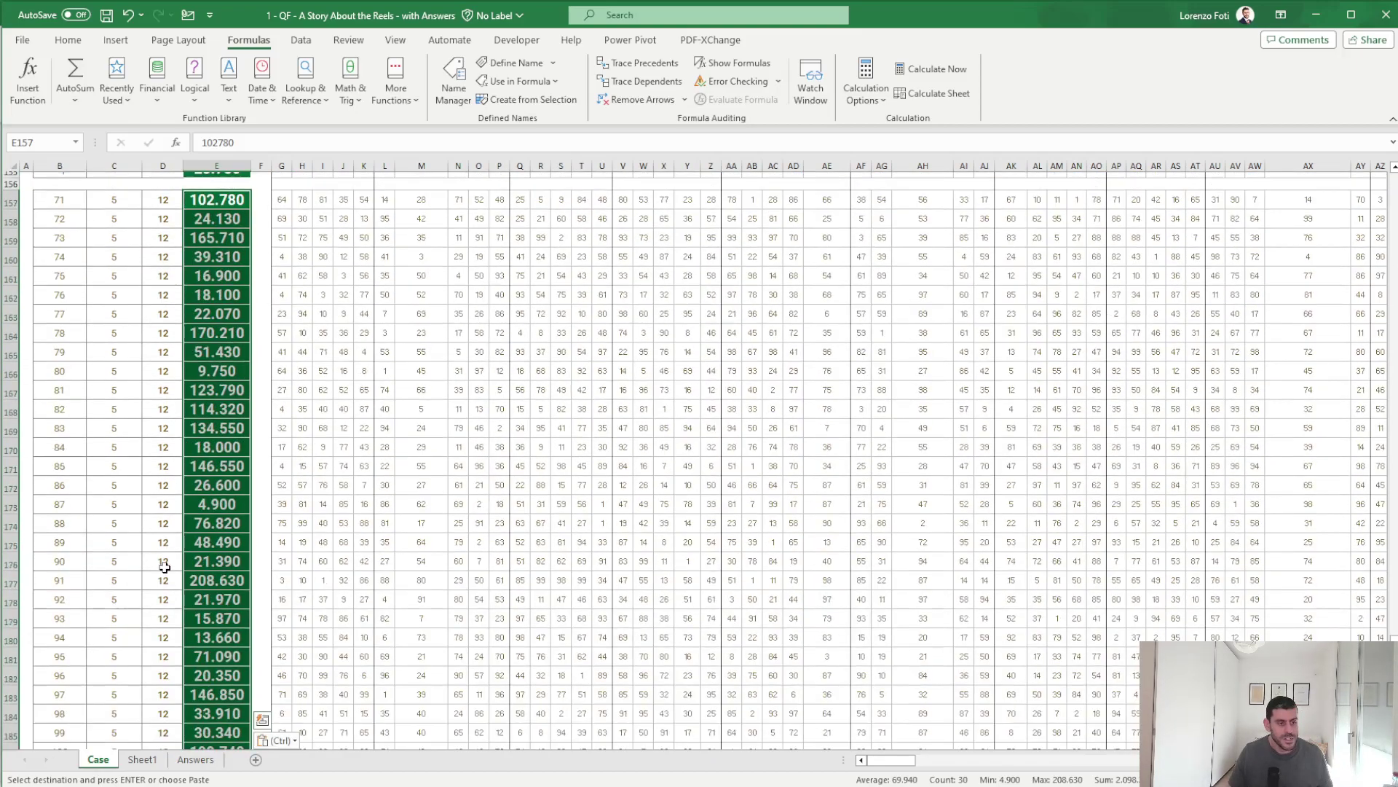
click(218, 379)
scroll(189, 663, up, 5)
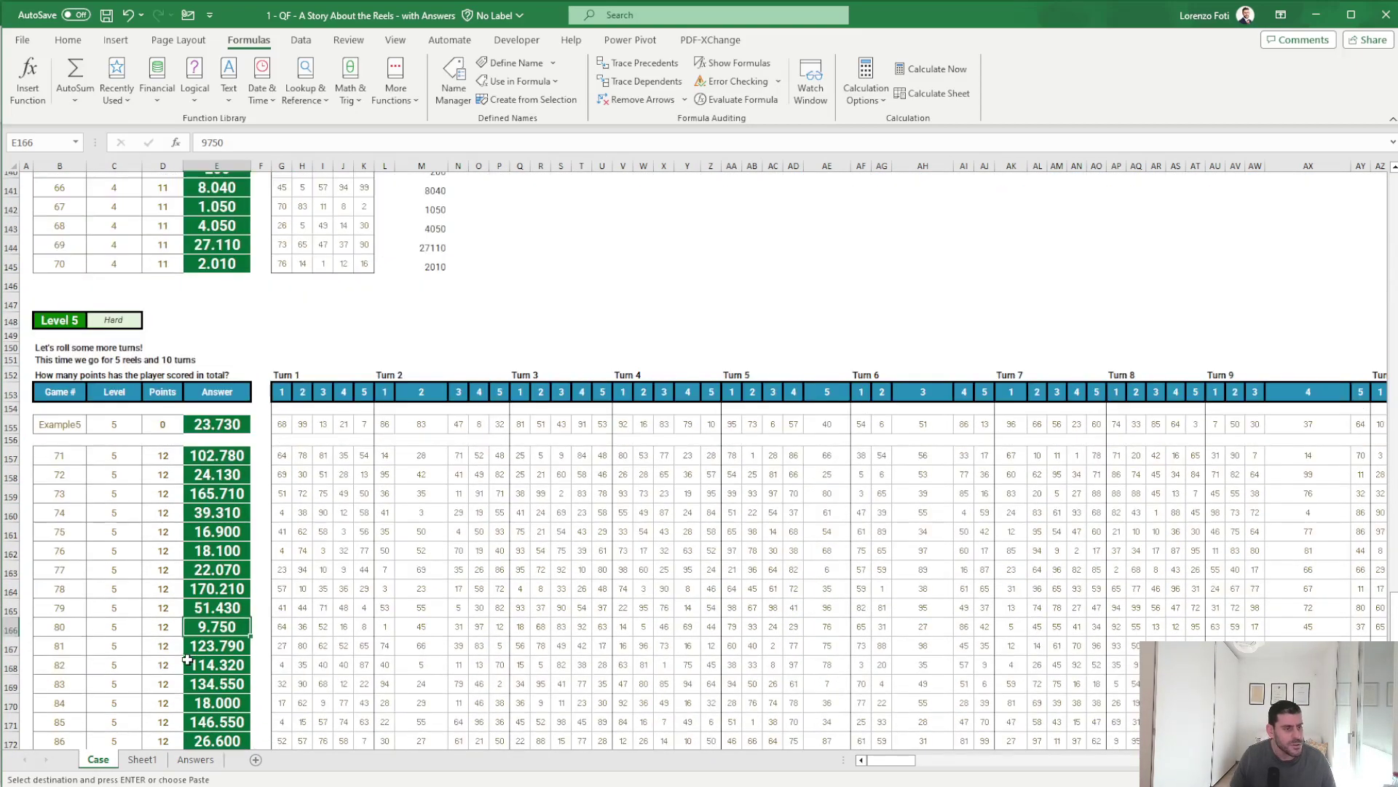
scroll(187, 660, up, 4)
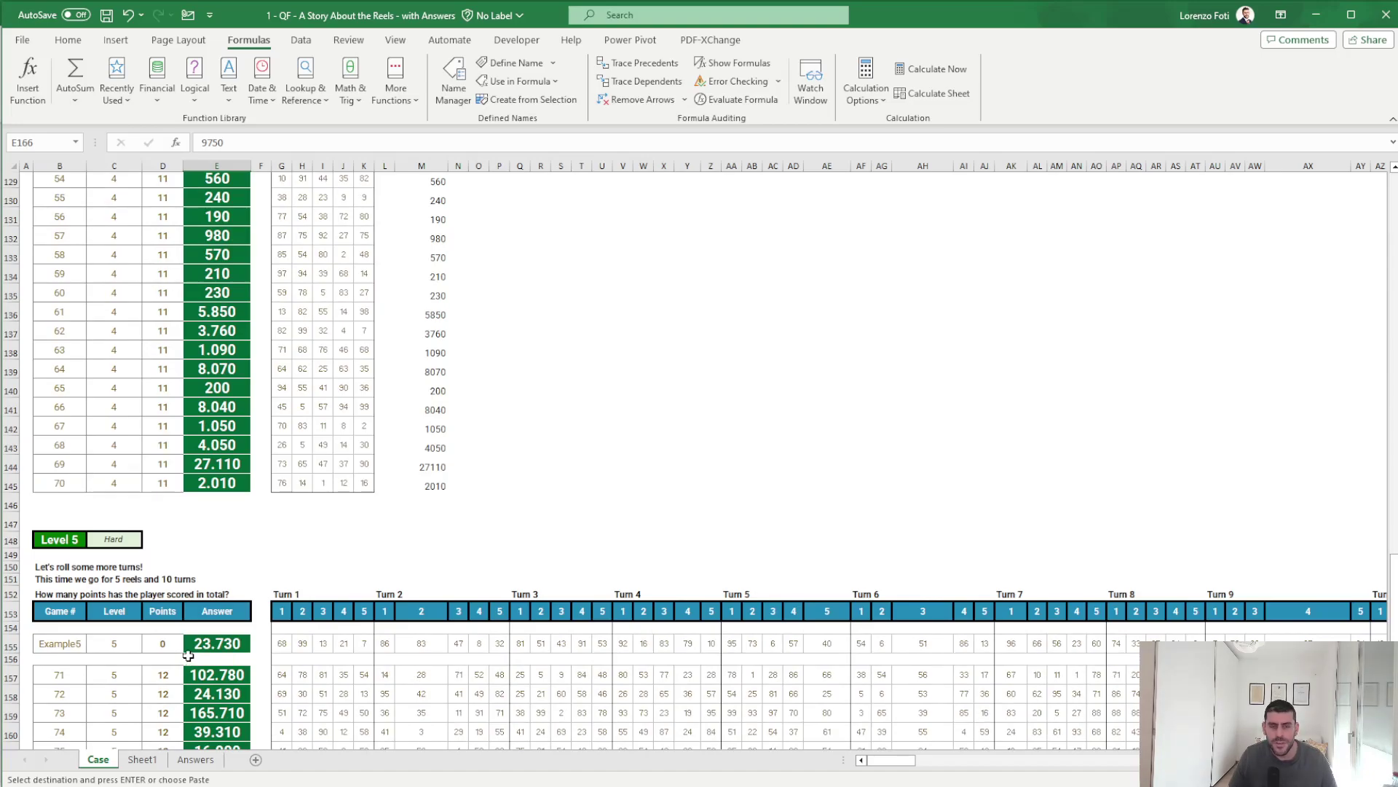